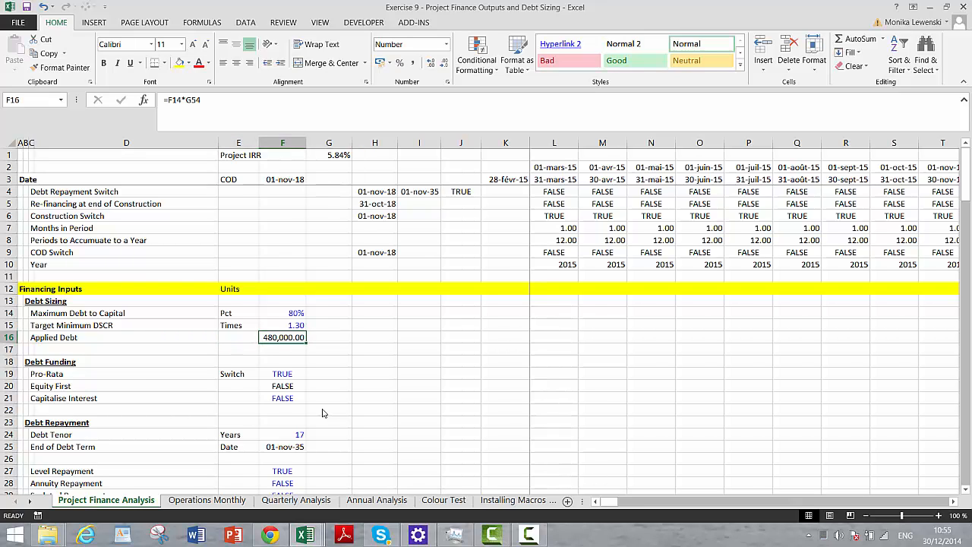
- Review the Project Finance Analysis sheet from the financing inputs down to the Equity Cash Flow row
key("Down")
key("Down")
key("Down")
key("Down")
key("Down")
key("Down")
key("Down")
key("Down")
key("Down")
key("Down")
key("Down")
key("Down")
key("Down")
key("Down")
key("Down")
key("Down")
key("Down")
key("Down")
key("Down")
key("Down")
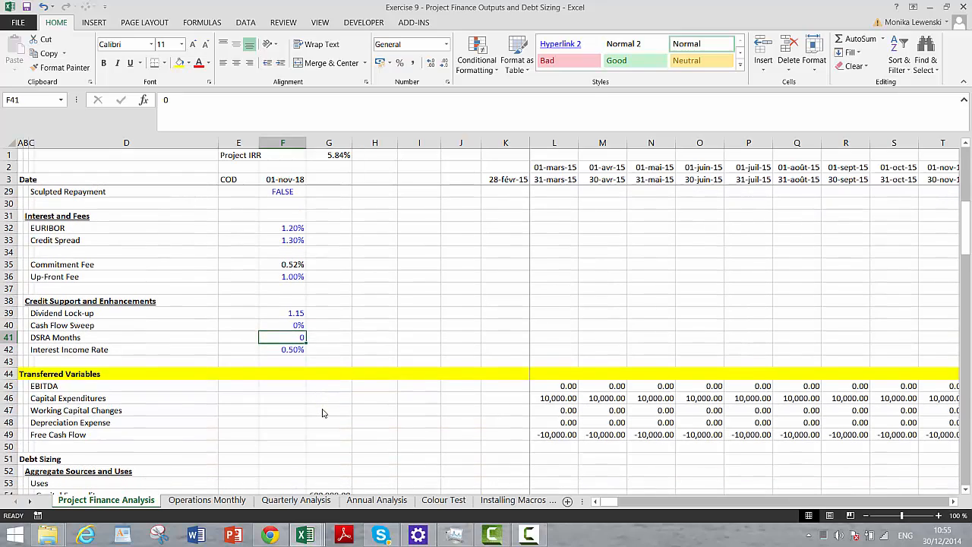
key("Page_Down")
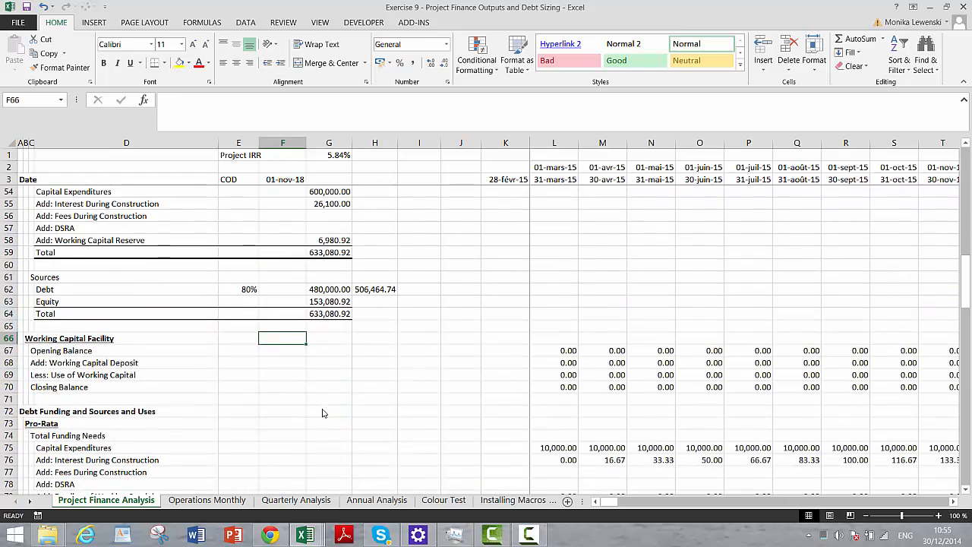
key("Page_Down")
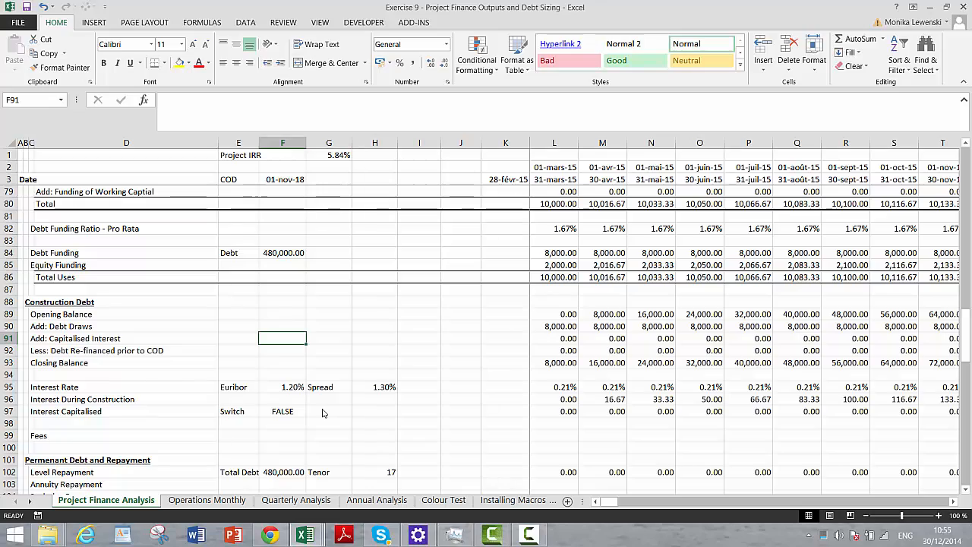
key("Page_Up")
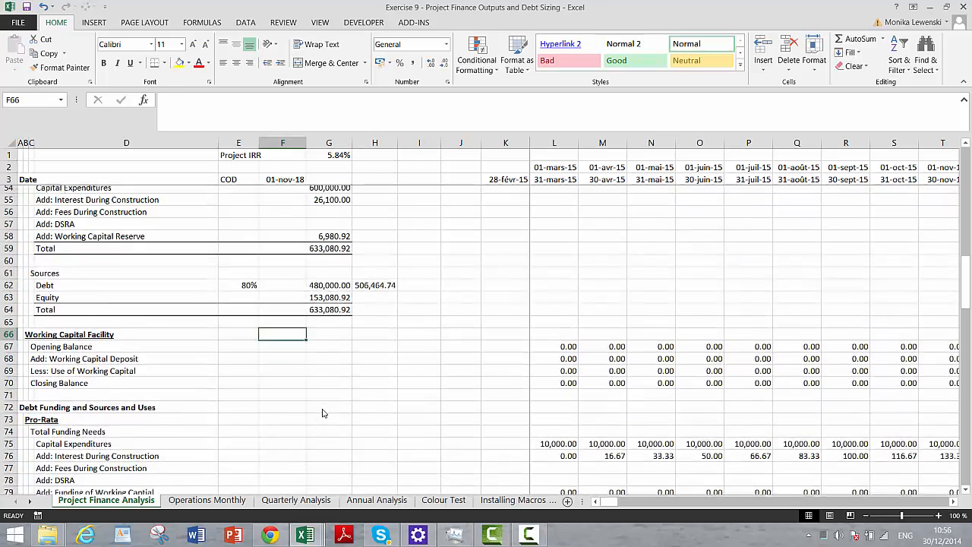
key("Page_Up")
key("Page_Down")
key("Page_Down")
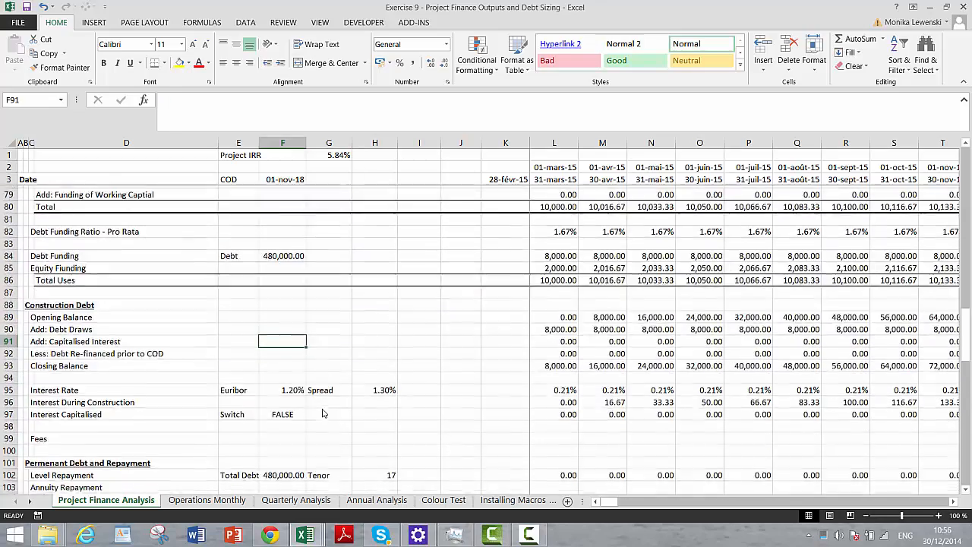
key("Page_Down")
key("Page_Down")
key("Page_Down")
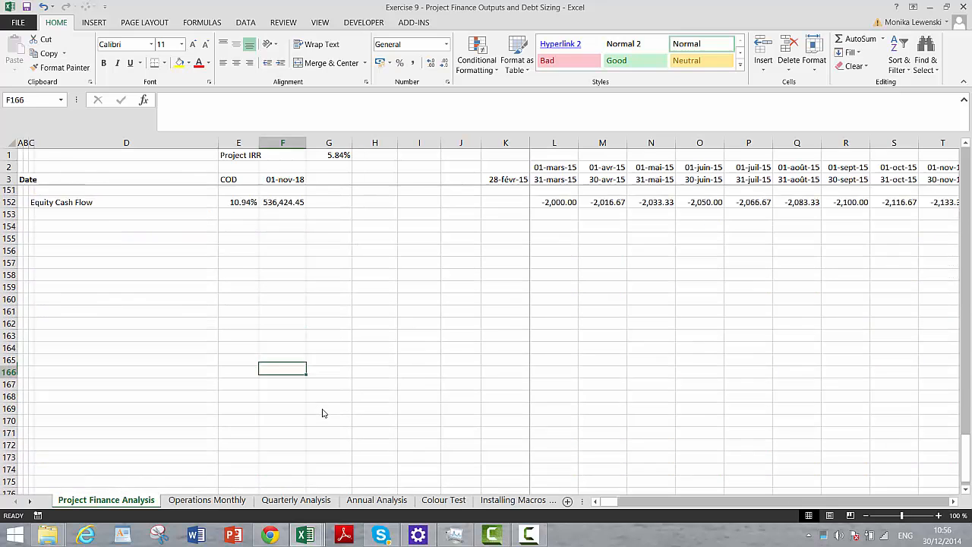
- Insert a blank row directly above the Equity Cash Flow row, below the cash flow statement
key("Up")
key("Up")
key("Up")
key("Up")
key("Up")
key("Up")
key("Up")
key("Up")
key("Up")
key("Up")
key("Up")
key("Up")
key("Up")
key("Up")
key("Up")
key("Up")
key("Up")
key("Up")
key("Up")
key("Up")
key("Up")
key("Up")
key("Up")
key("Up")
key("Up")
key("Up")
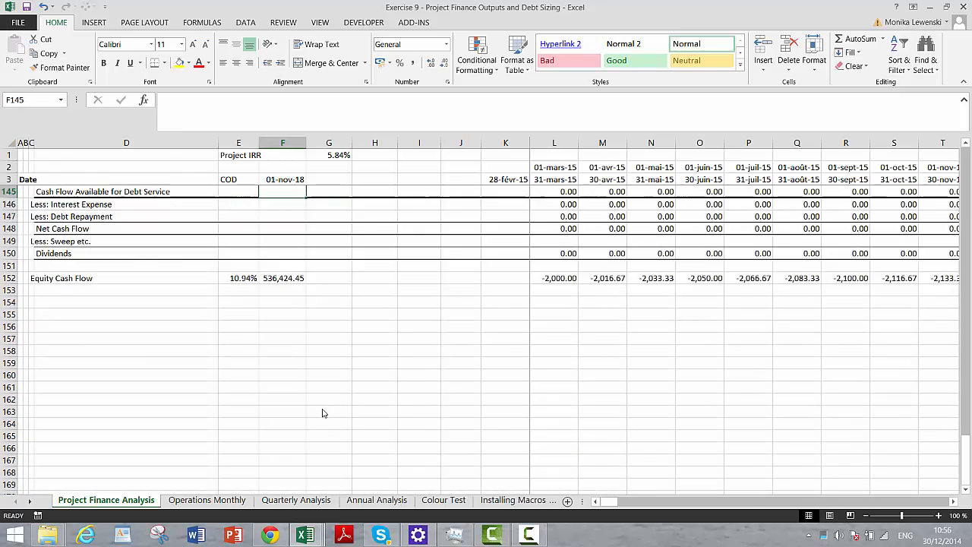
key("Down")
key("Down")
key("Down")
key("Down")
key("Down")
key("Down")
key("Down")
key("Down")
key("Down")
key("Down")
key("Down")
key("Down")
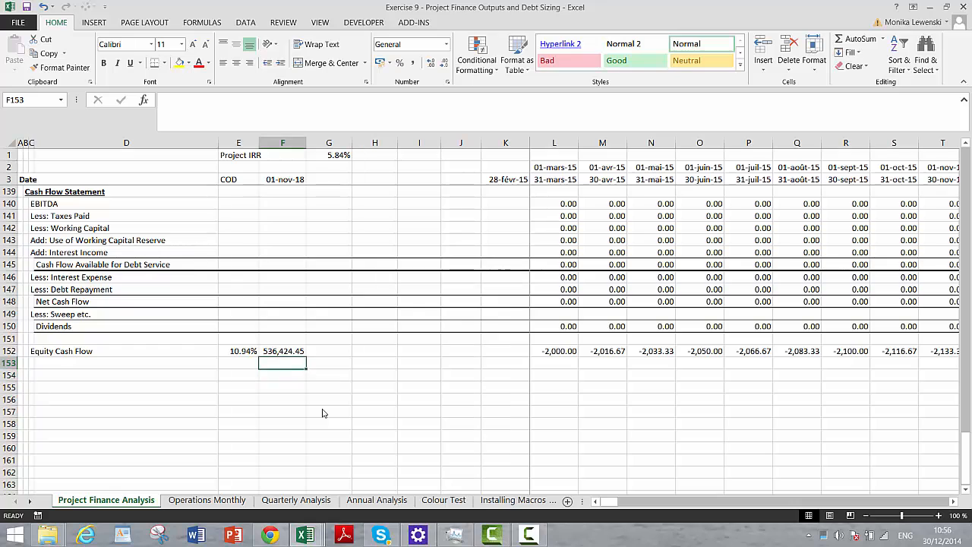
key("Left")
key("Left")
key("Left")
key("Left")
key("Left")
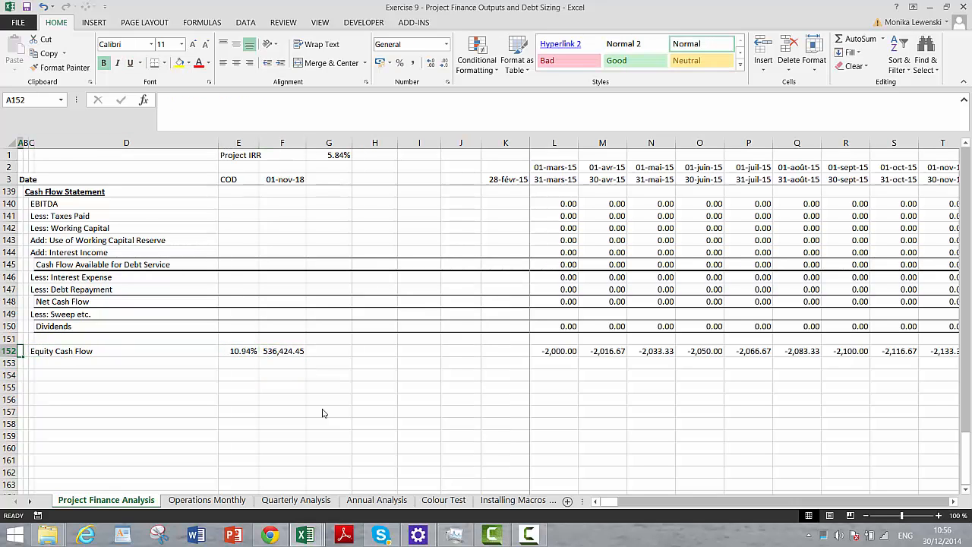
key("shift+space")
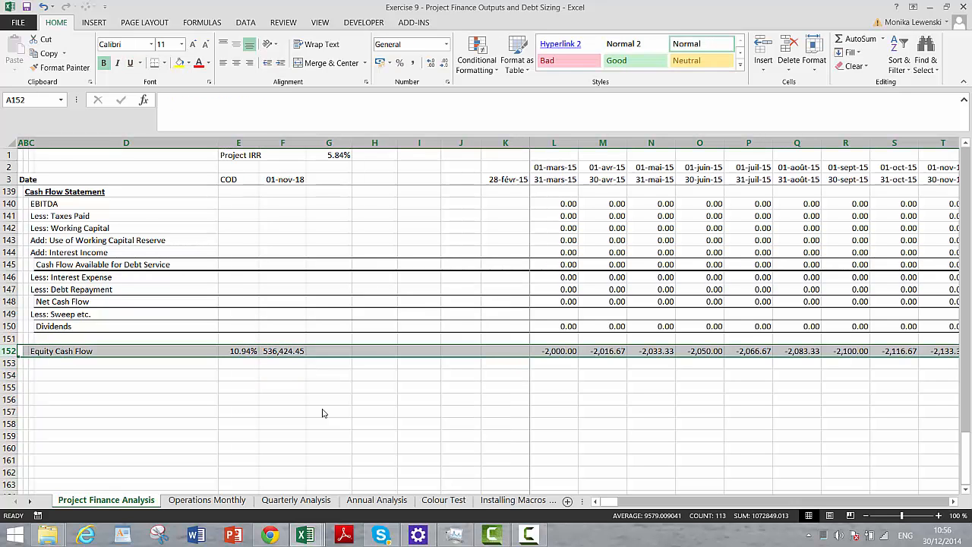
key("ctrl+shift+plus")
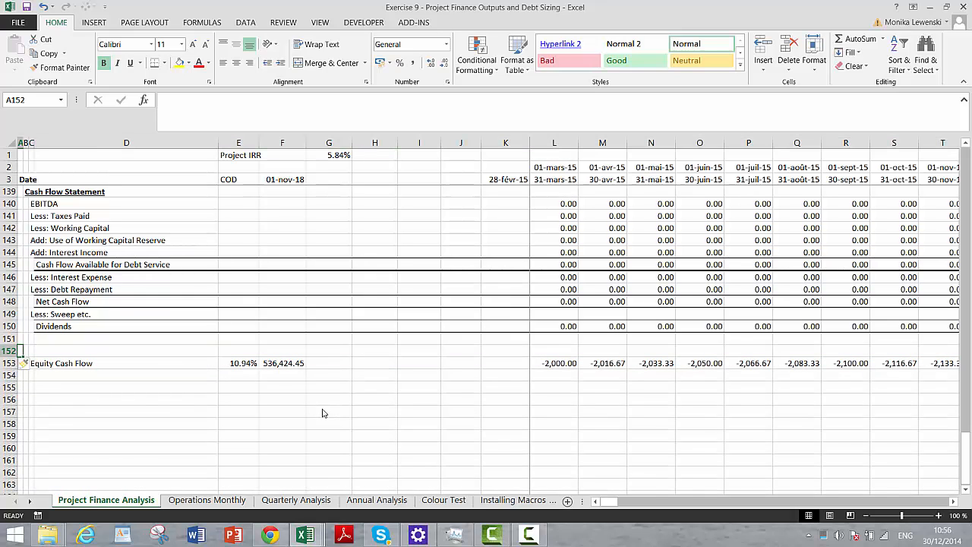
- Enter the section heading "Outputs" in cell A152 of the new row
type("V")
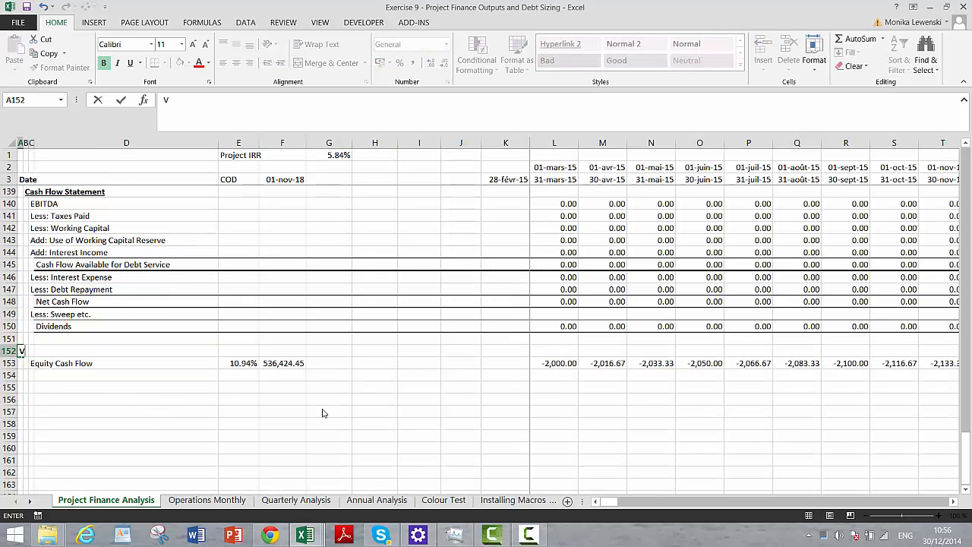
type("Outputs")
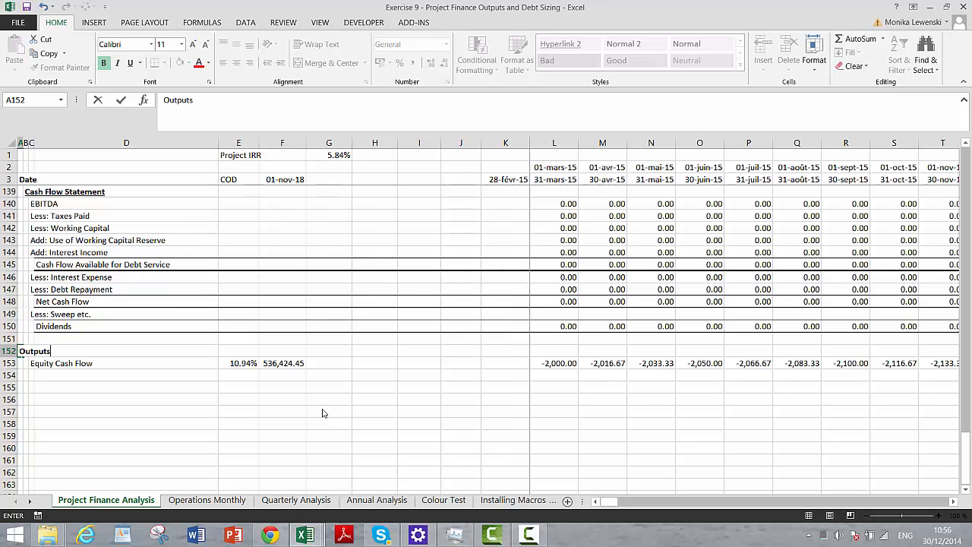
key("Return")
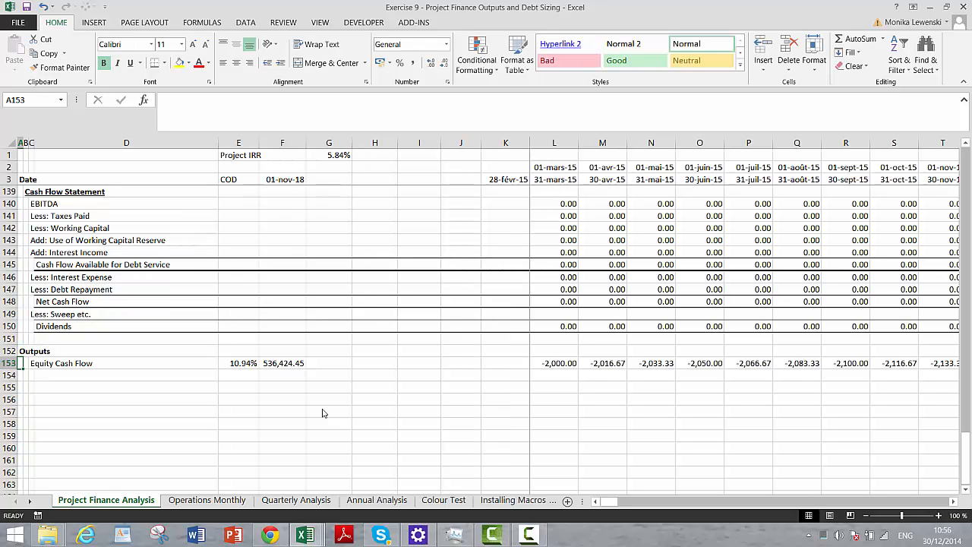
- Examine the cash flow statement and equity cash flow rows in the first period column, L
key("Down")
key("Right")
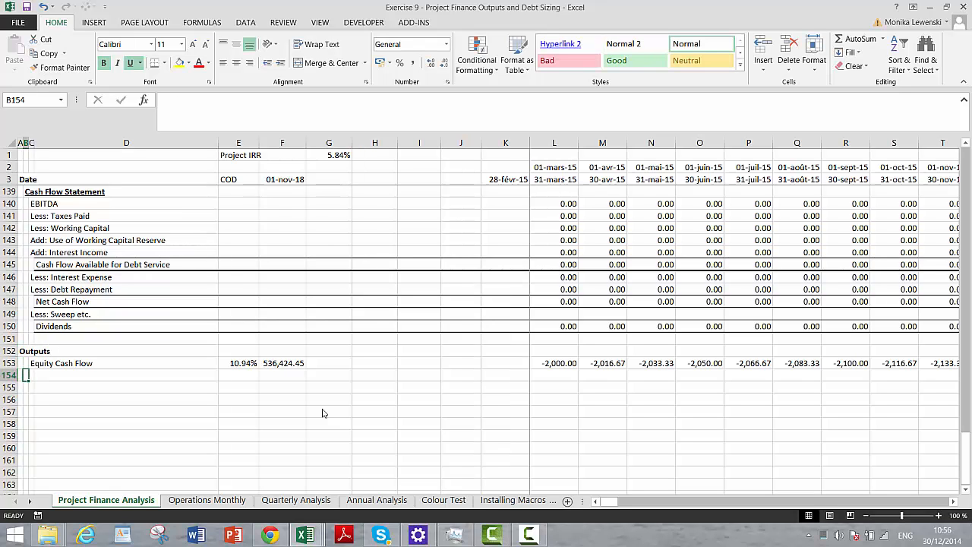
key("Right")
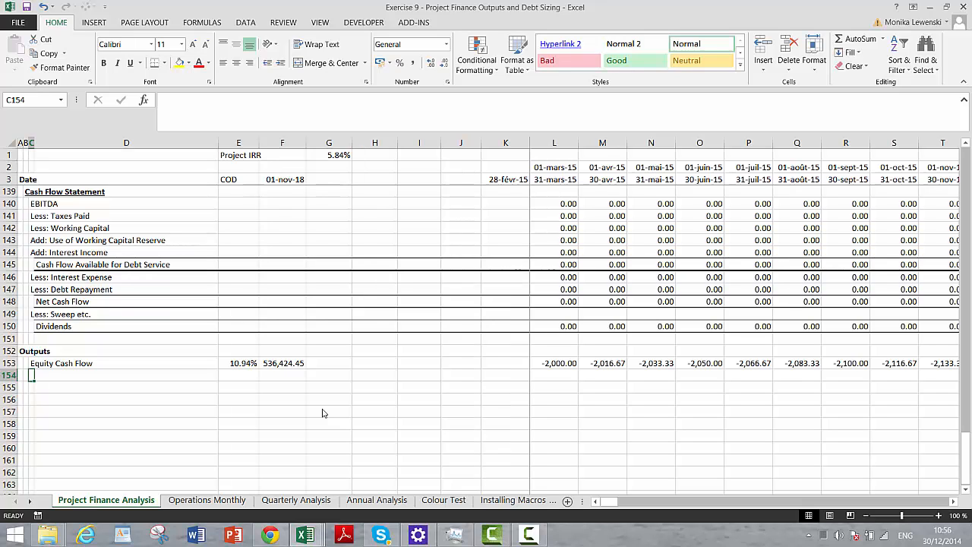
key("Right")
key("Right")
key("Right")
key("Right")
key("Right")
key("Right")
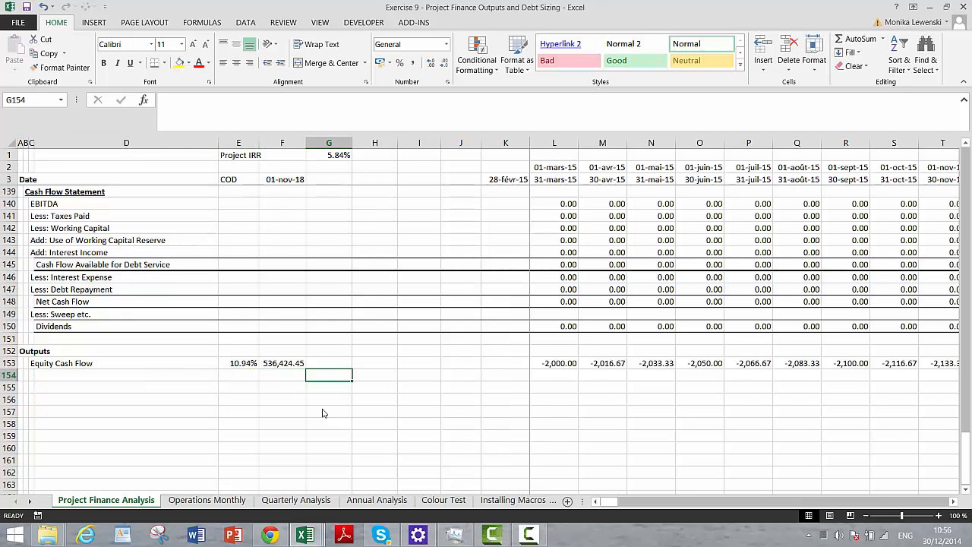
key("Right")
key("Right")
key("Right")
key("Up")
key("Up")
key("Up")
key("Up")
key("Up")
key("Up")
key("Up")
key("Up")
key("Up")
key("Up")
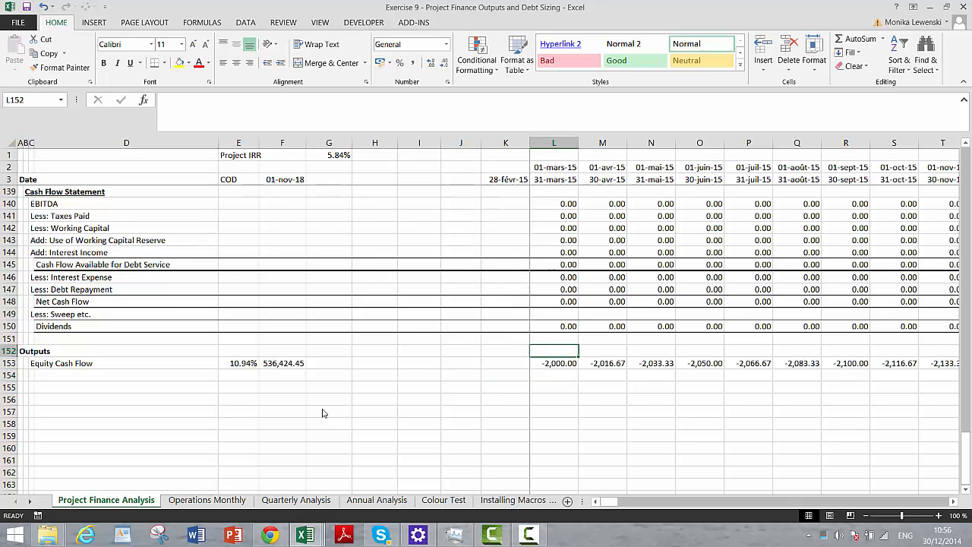
key("Up")
key("Up")
key("Up")
key("Up")
key("Down")
key("Down")
key("Down")
key("Down")
key("Down")
key("Down")
key("Down")
key("Down")
key("Down")
key("Down")
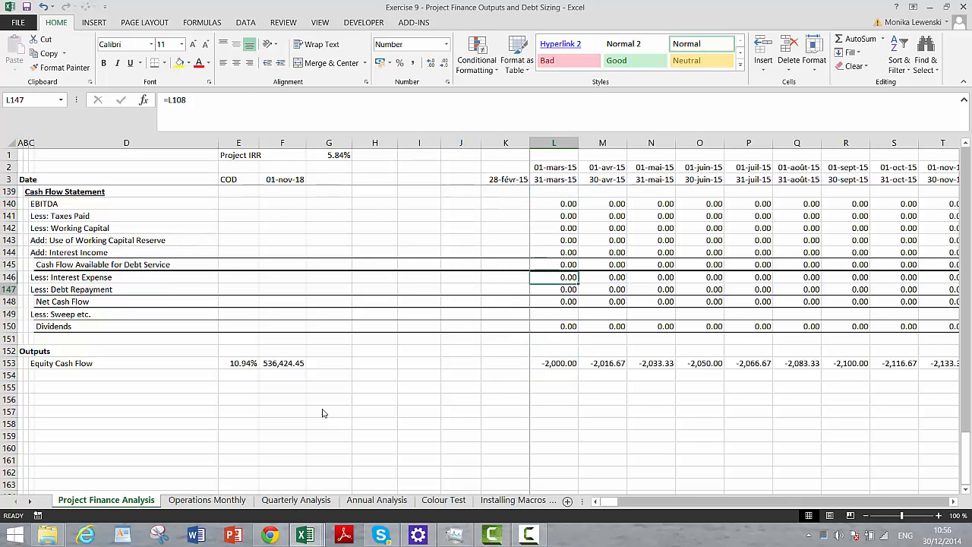
key("Down")
key("Down")
key("Down")
key("Down")
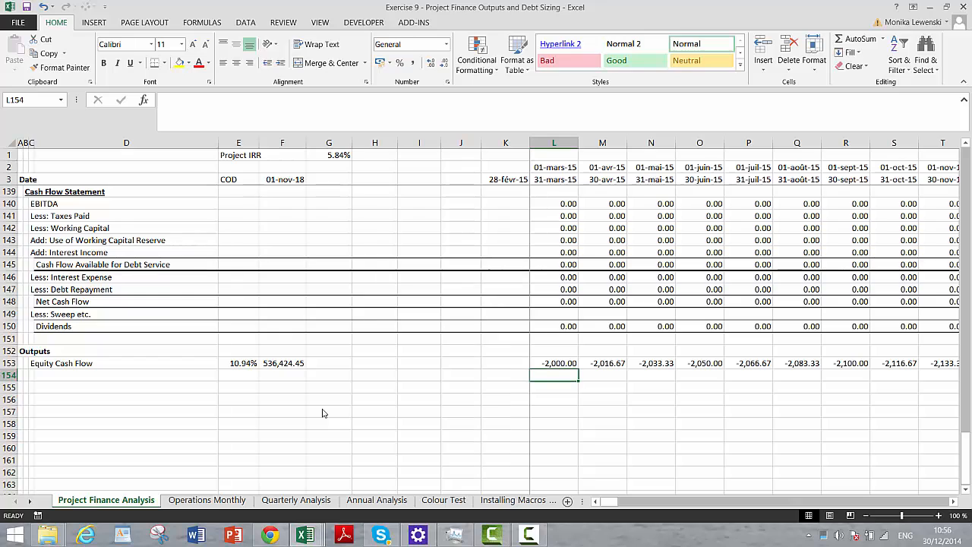
- Label the row below Equity Cash Flow "Project Free Cash Flow" in cell C154
key("Left")
key("Left")
key("Left")
key("Left")
key("Left")
key("Left")
key("Left")
key("Left")
key("Left")
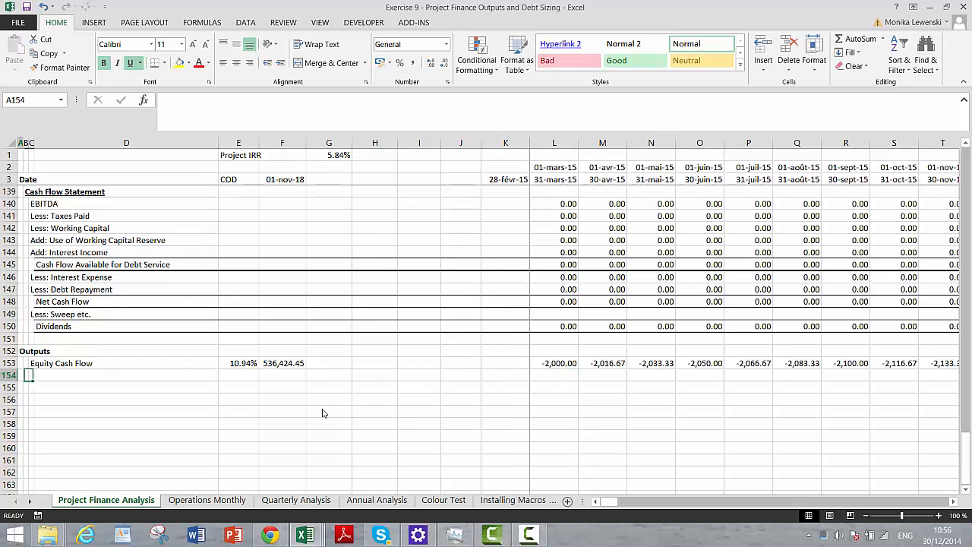
key("Up")
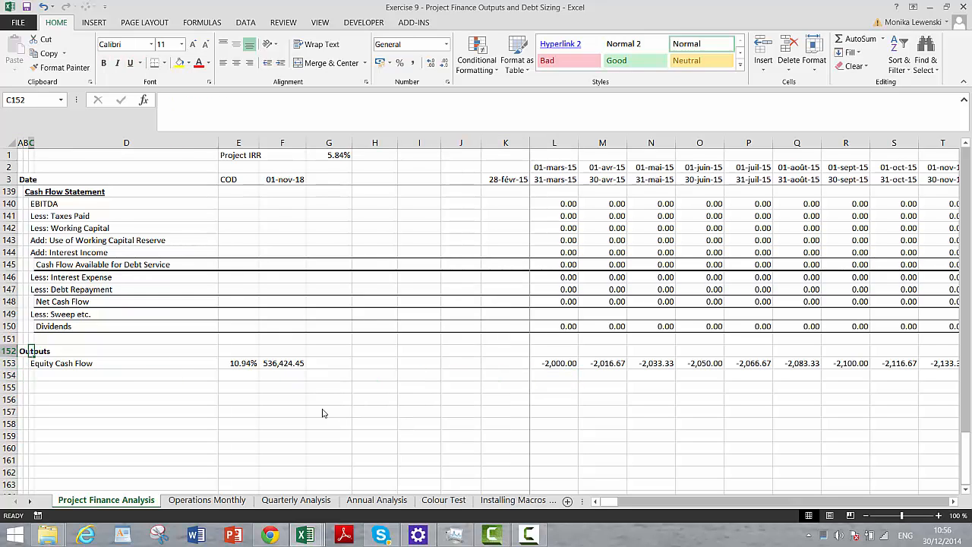
key("Down")
type("P")
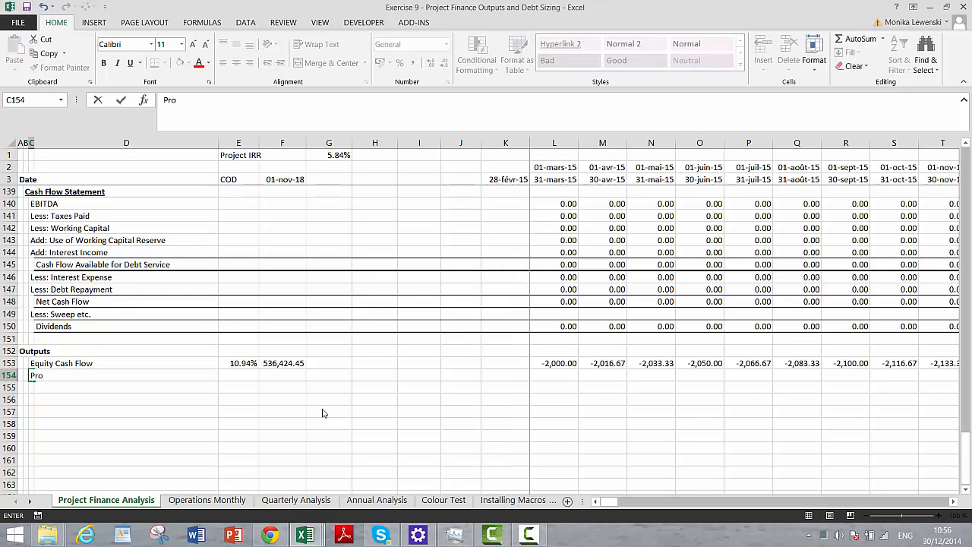
type("roject Free Cash Fl")
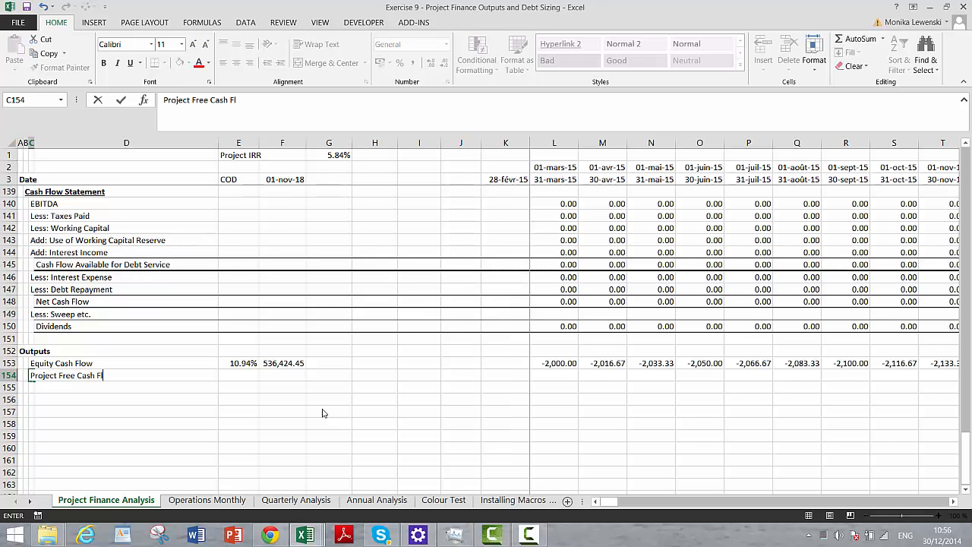
key("Return")
- Link the first-period Project Free Cash Flow cell L154 to the transferred Free Cash Flow in L49
key("Up")
key("Right")
key("Right")
key("Right")
key("Right")
key("Right")
key("Right")
key("Right")
key("Right")
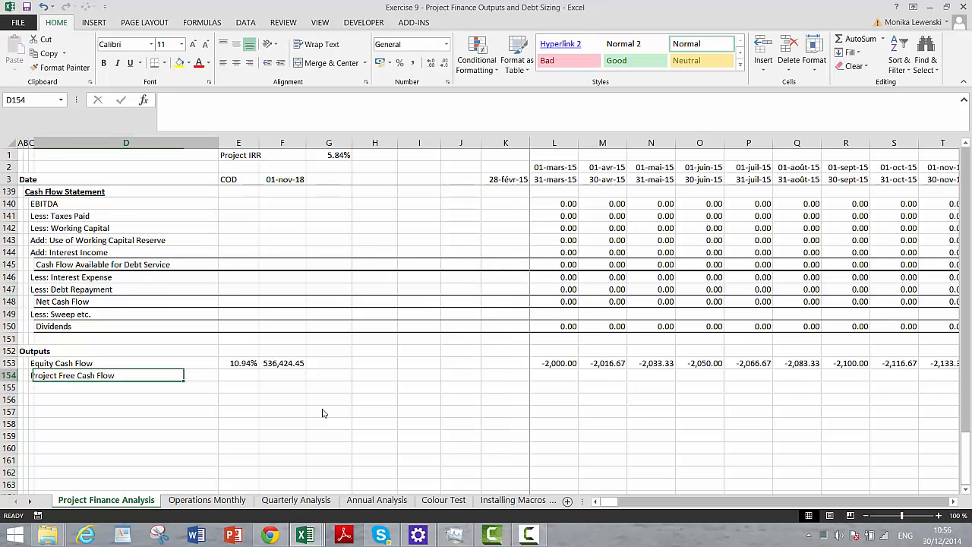
key("Right")
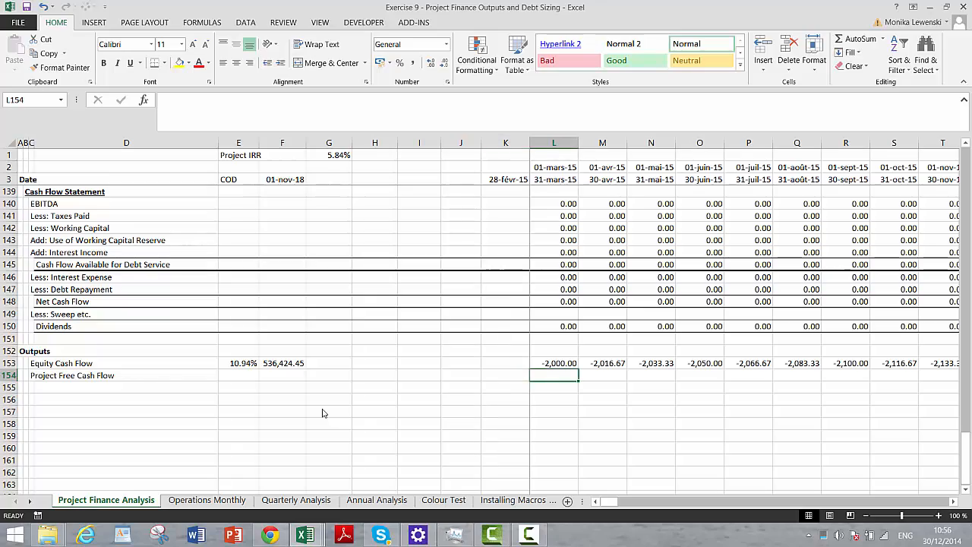
type("=")
key("Page_Up")
key("Page_Up")
key("Page_Up")
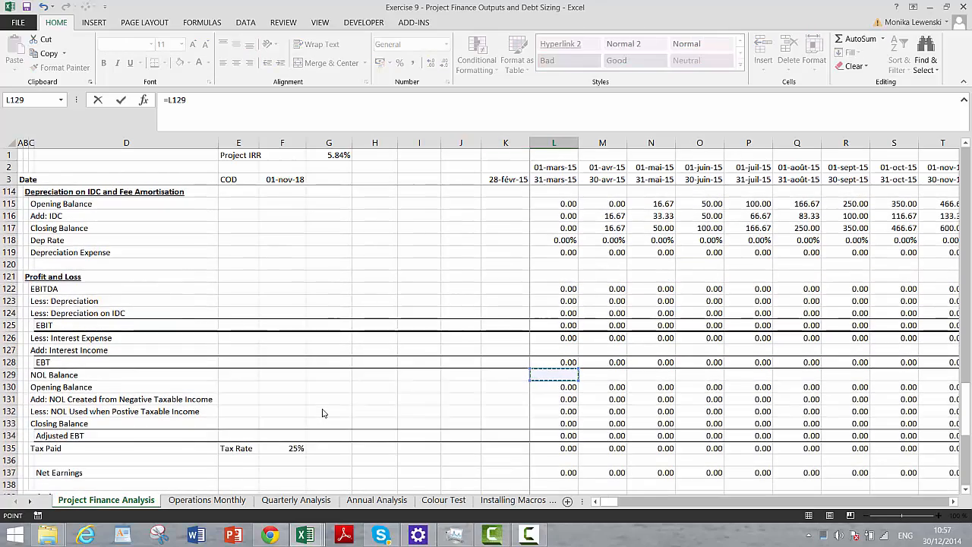
key("Page_Up")
key("Page_Up")
key("Page_Up")
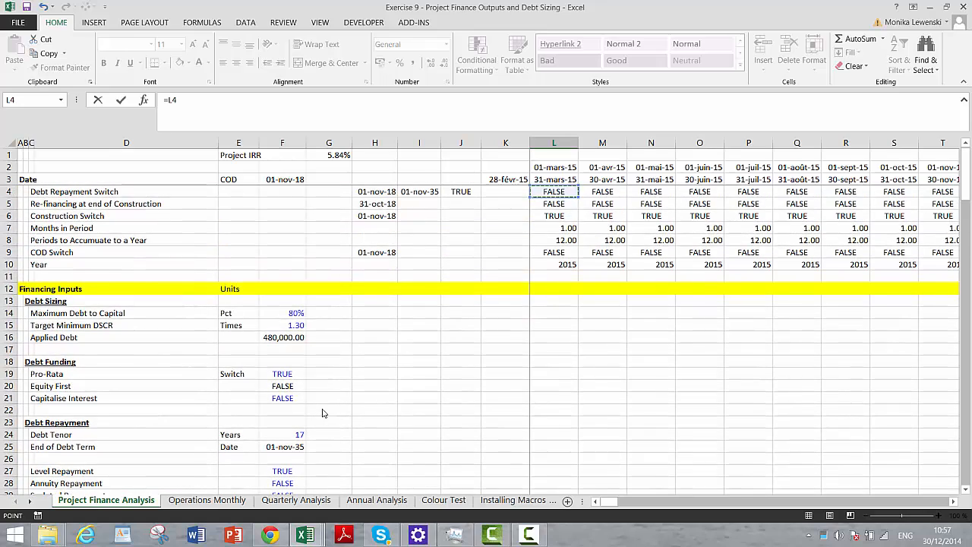
key("Page_Down")
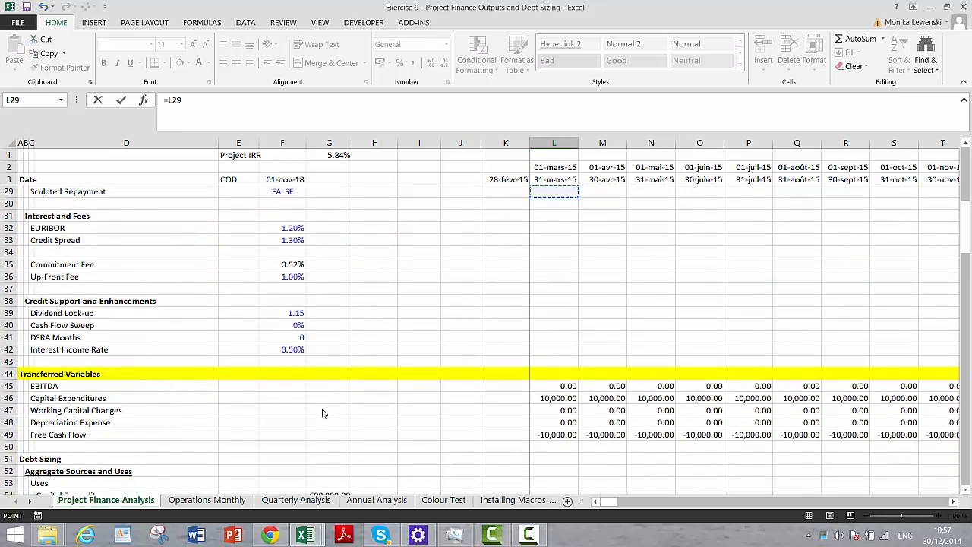
key("Page_Down")
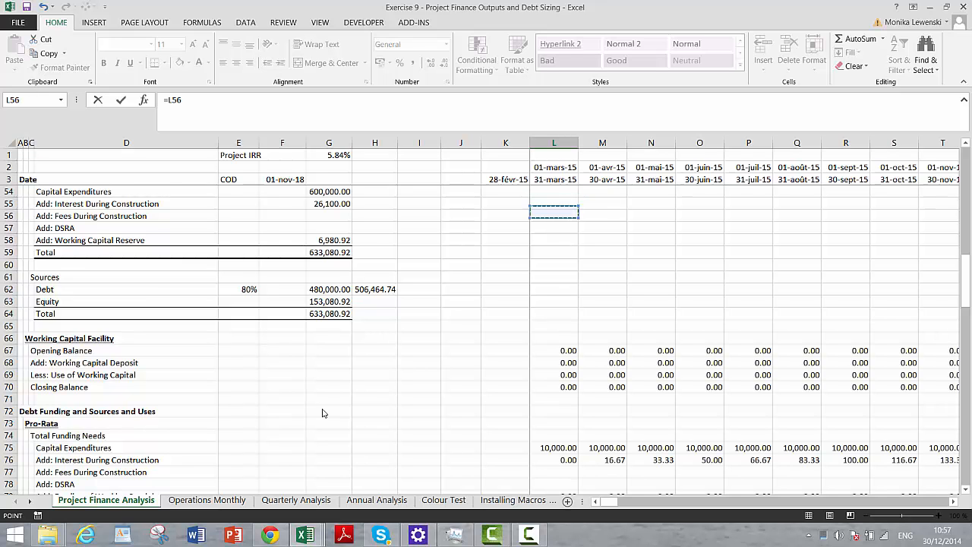
key("Down")
key("Down")
key("Down")
key("Down")
key("Down")
key("Down")
key("Down")
key("Down")
key("Down")
key("Down")
key("Down")
key("Down")
key("Down")
key("Down")
key("Down")
key("Down")
key("Down")
key("Down")
key("Down")
key("Down")
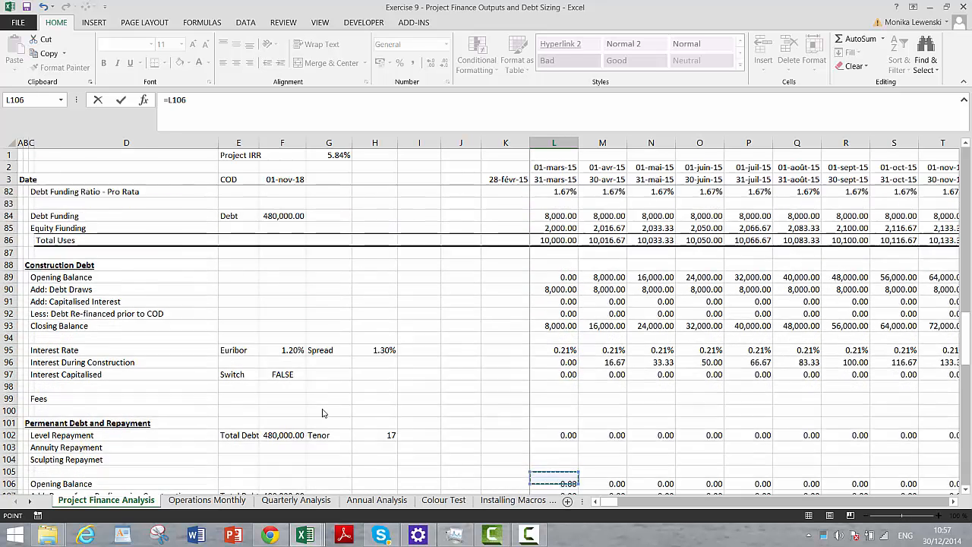
key("Down")
key("Page_Up")
key("Page_Up")
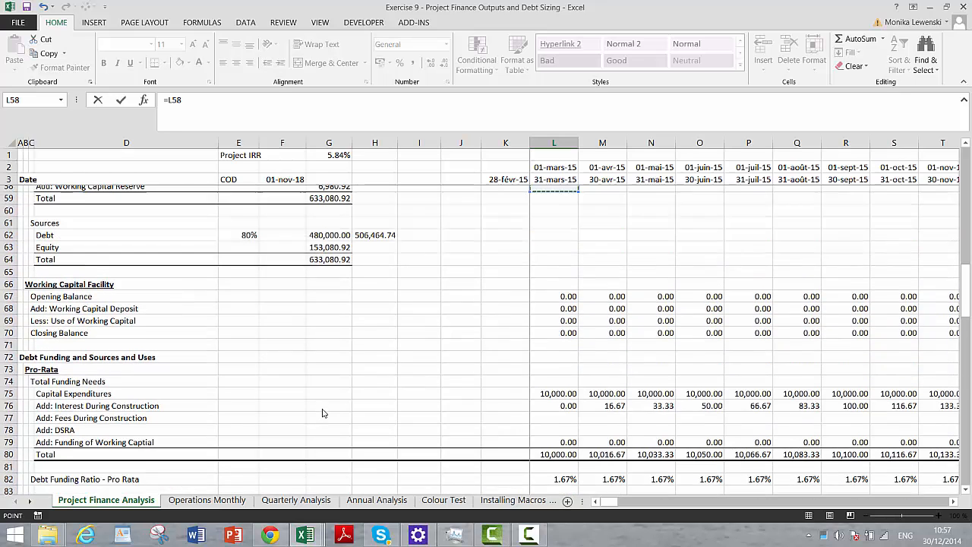
key("Page_Up")
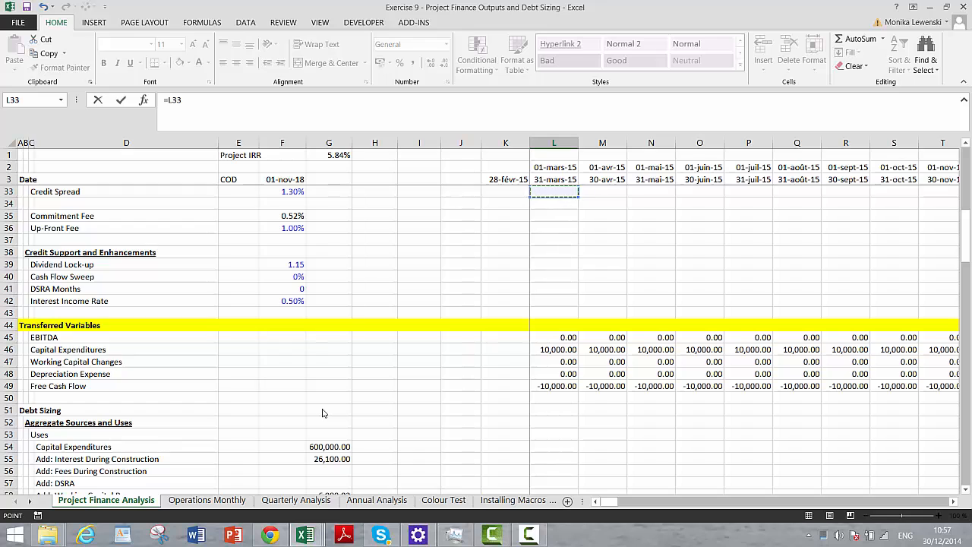
key("Left")
key("Left")
key("Left")
key("Left")
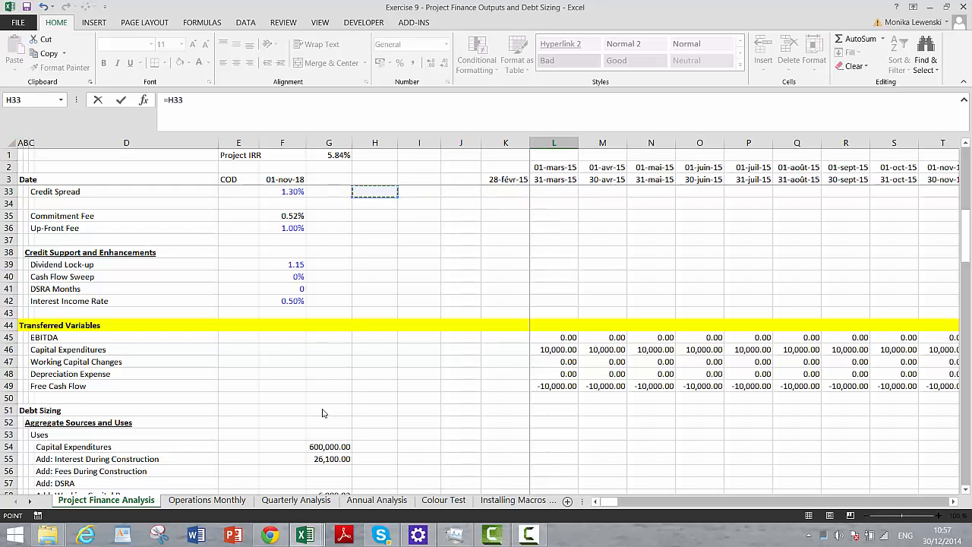
key("Right")
key("Right")
key("Right")
key("Right")
key("Down")
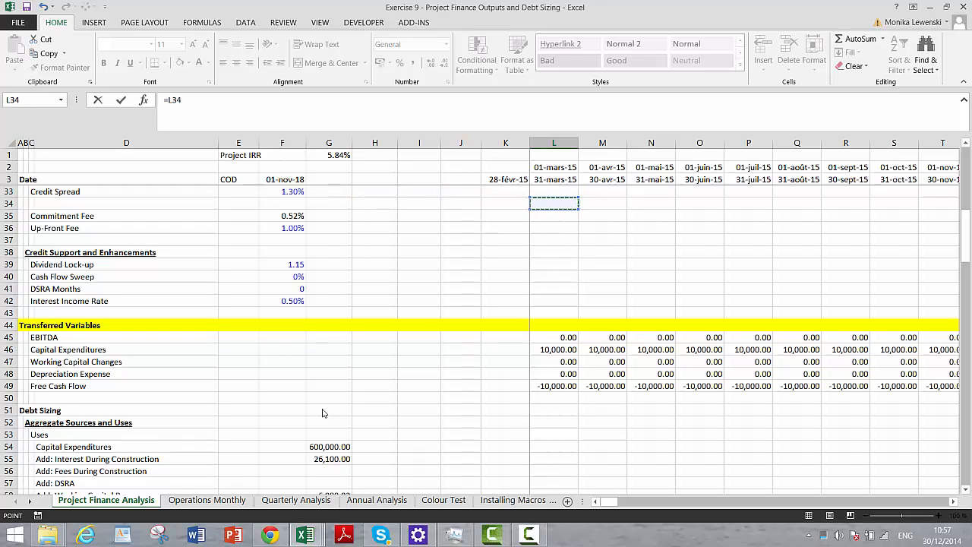
key("Down")
key("Down")
key("Down")
key("Down")
key("Down")
key("Down")
key("Down")
key("Down")
key("Down")
key("Down")
key("Down")
key("Down")
key("Down")
key("Down")
key("Down")
key("Escape")
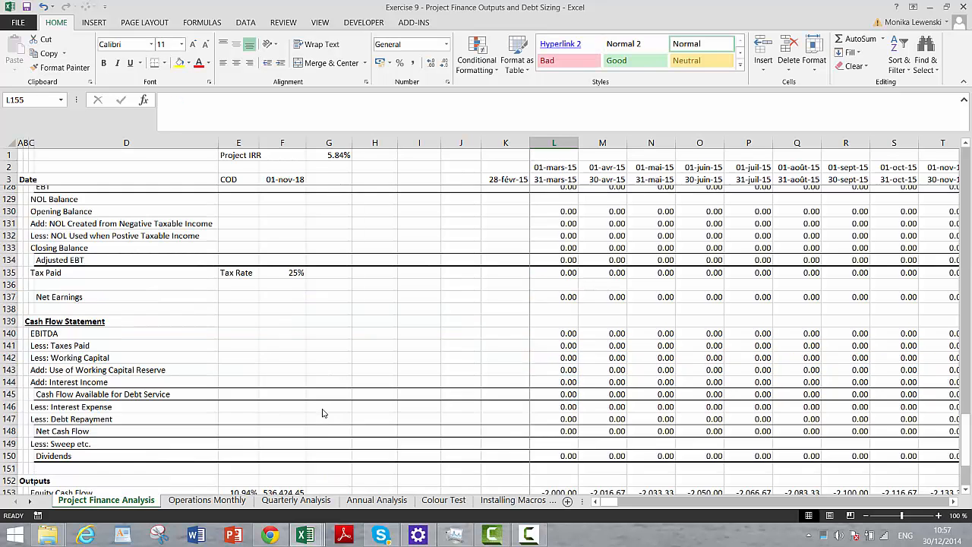
- Fill the Project Free Cash Flow formula from L154 across all the remaining period columns of row 154
key("Up")
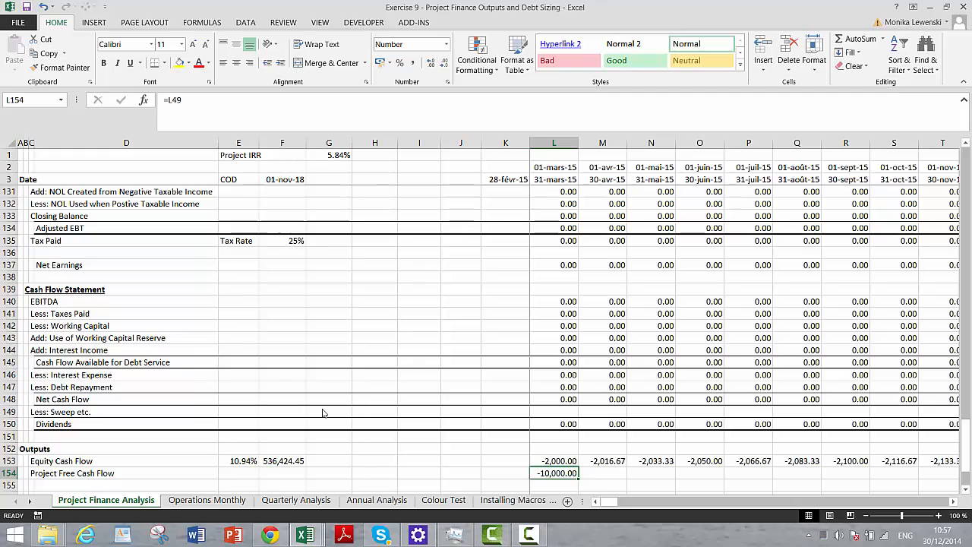
key("ctrl+shift+Right")
key("ctrl+r")
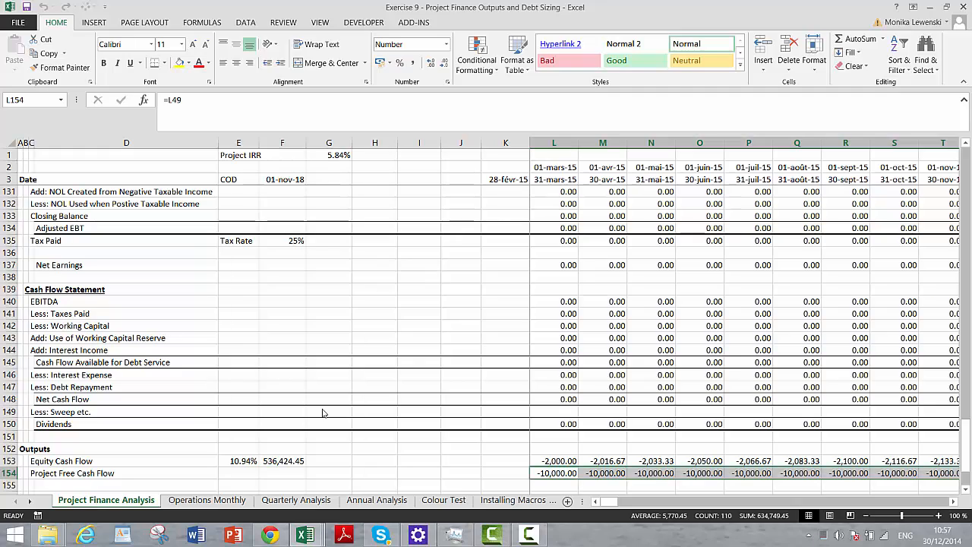
- Set Maximum Debt to Capital in cell F14 to 0%
key("Page_Up")
key("Page_Up")
key("Page_Up")
key("Page_Up")
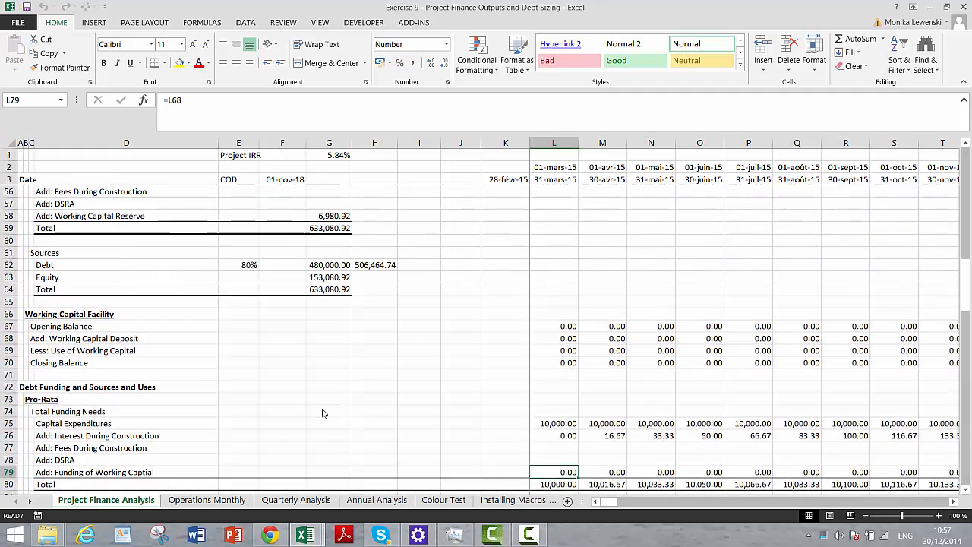
key("Page_Up")
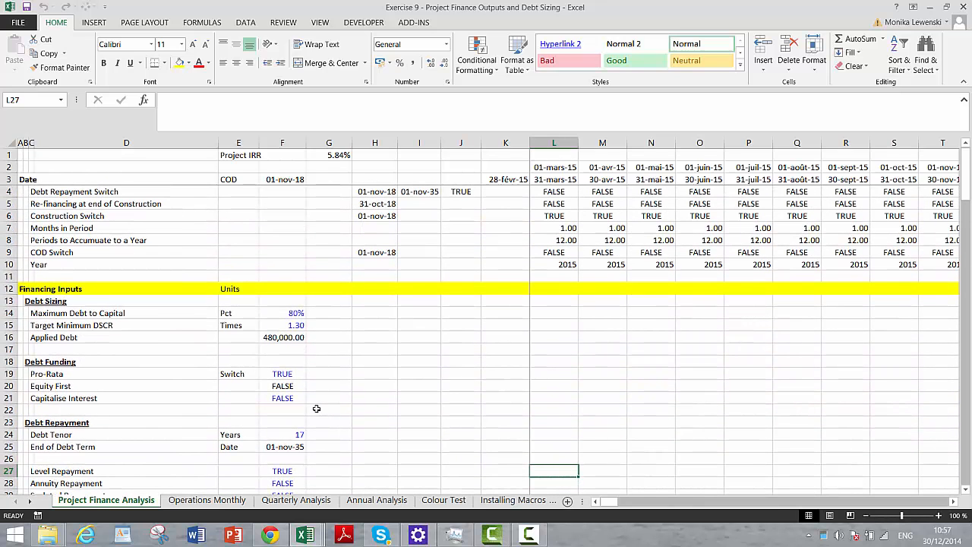
left_click(251, 349)
key("Up")
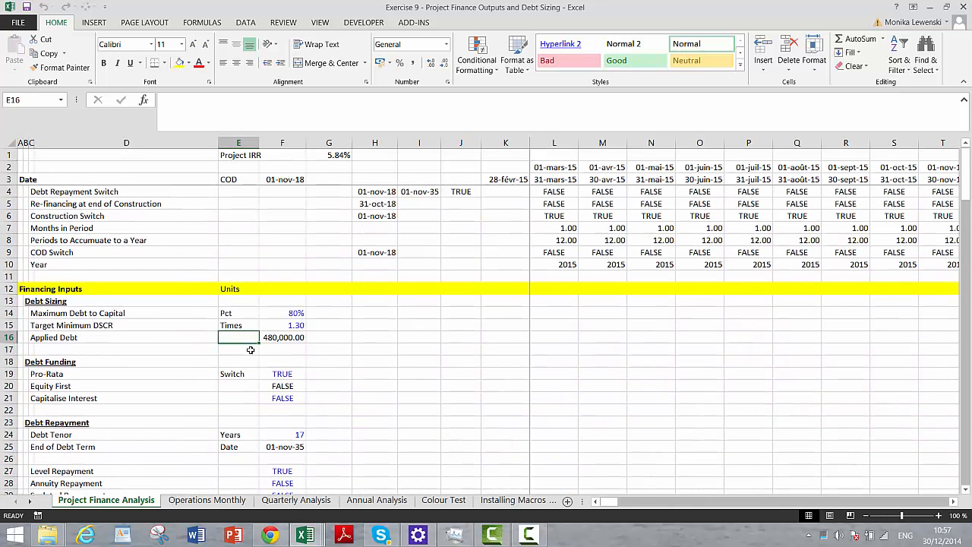
key("Right")
key("Up")
key("Up")
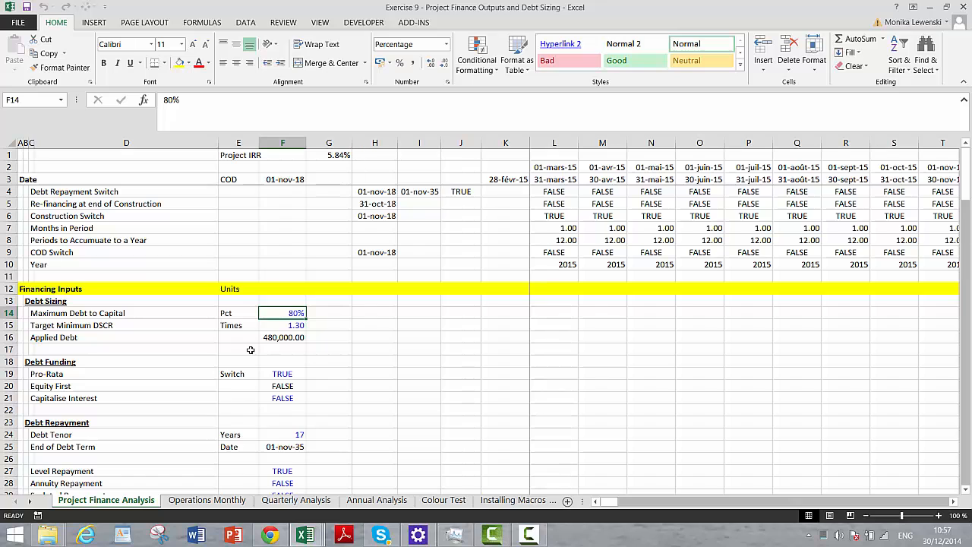
type("0")
key("Return")
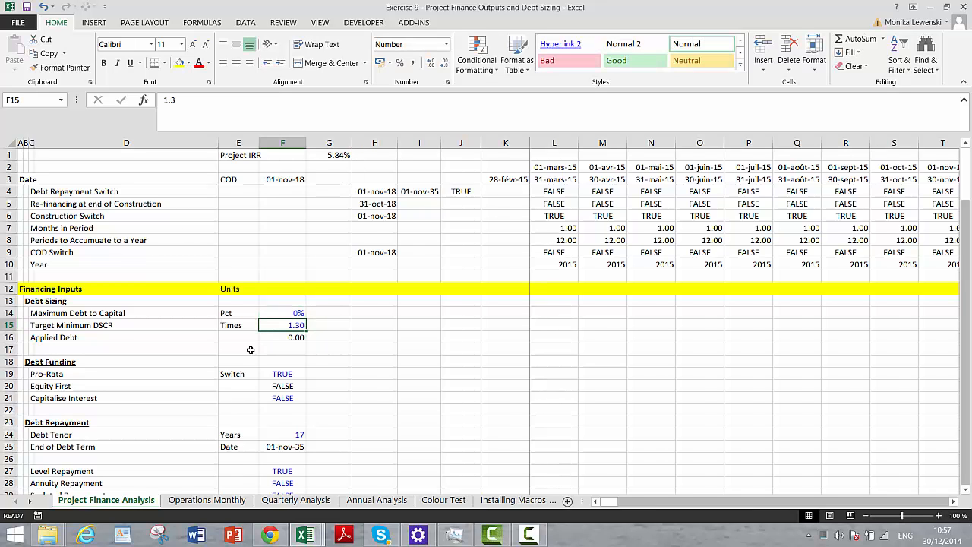
- Compare the Equity Cash Flow and Project Free Cash Flow rows in the Outputs section across the construction periods
key("Page_Down")
key("Page_Down")
key("Page_Down")
key("Page_Down")
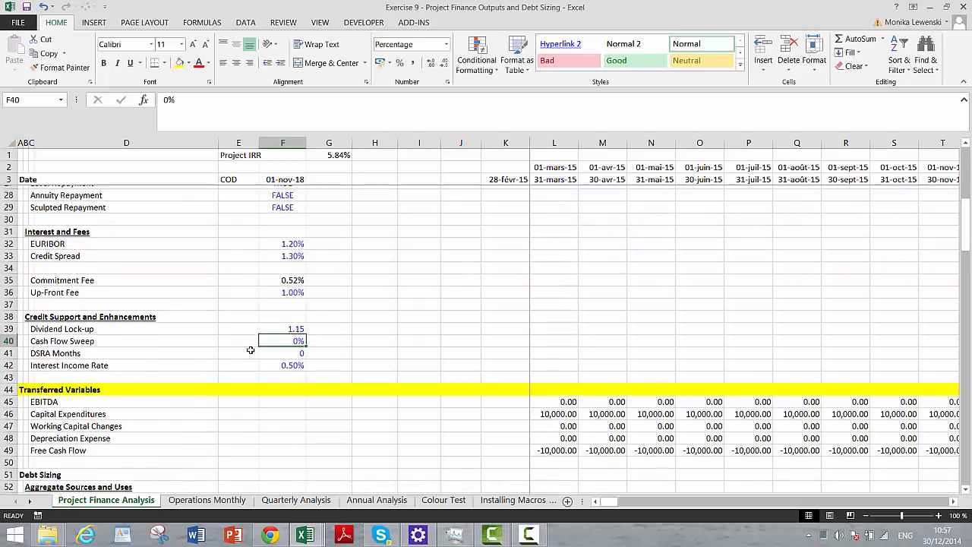
key("Page_Down")
key("Page_Down")
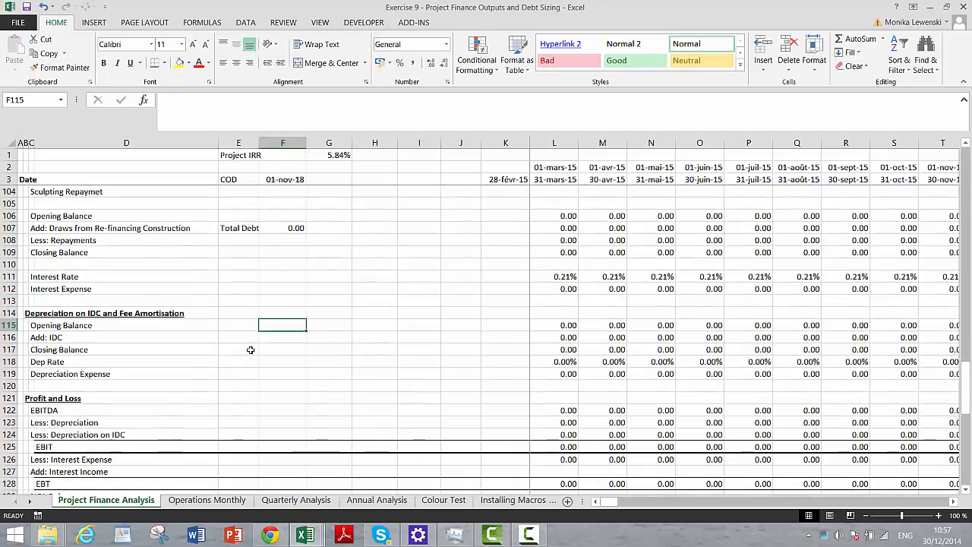
key("Up")
key("Up")
key("Up")
key("Up")
key("Up")
key("Up")
key("Up")
key("Up")
key("Up")
key("Up")
key("Up")
key("Up")
key("Up")
key("Up")
key("Up")
key("Up")
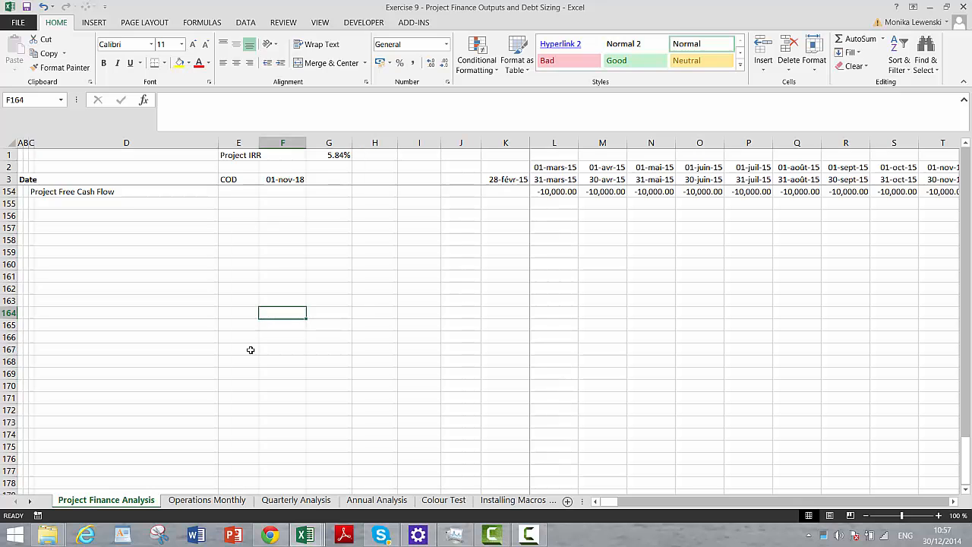
key("Right")
key("Right")
key("Right")
key("Right")
key("Right")
key("Right")
key("Right")
key("Right")
key("Right")
key("Right")
key("Right")
key("Right")
key("Right")
key("Right")
key("Right")
key("Right")
key("Right")
key("Right")
key("Right")
key("Right")
key("Right")
key("Right")
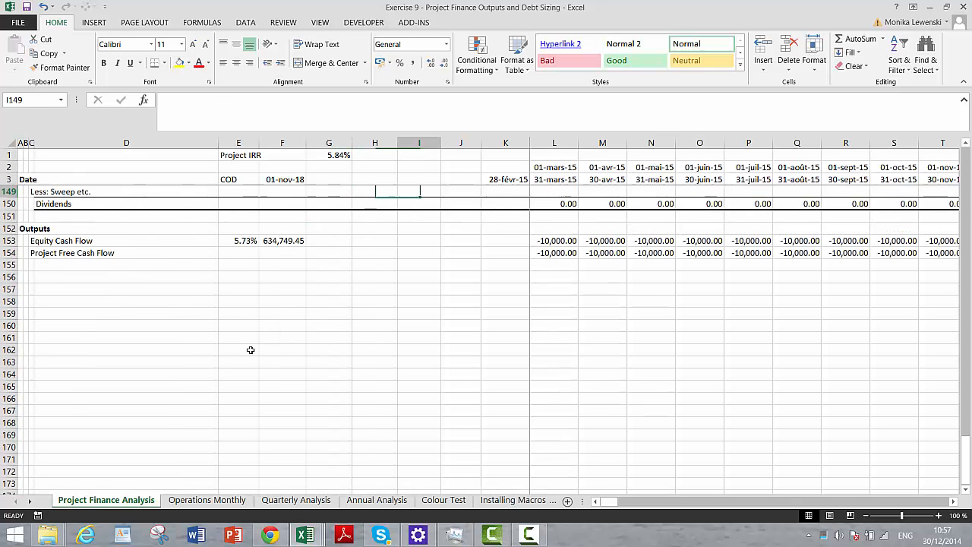
key("Right")
key("Right")
key("Right")
key("Right")
key("Right")
key("Right")
key("Right")
key("Right")
key("Right")
key("Right")
key("Right")
key("Right")
key("Right")
key("Right")
key("Right")
key("Right")
key("Right")
key("Right")
key("Right")
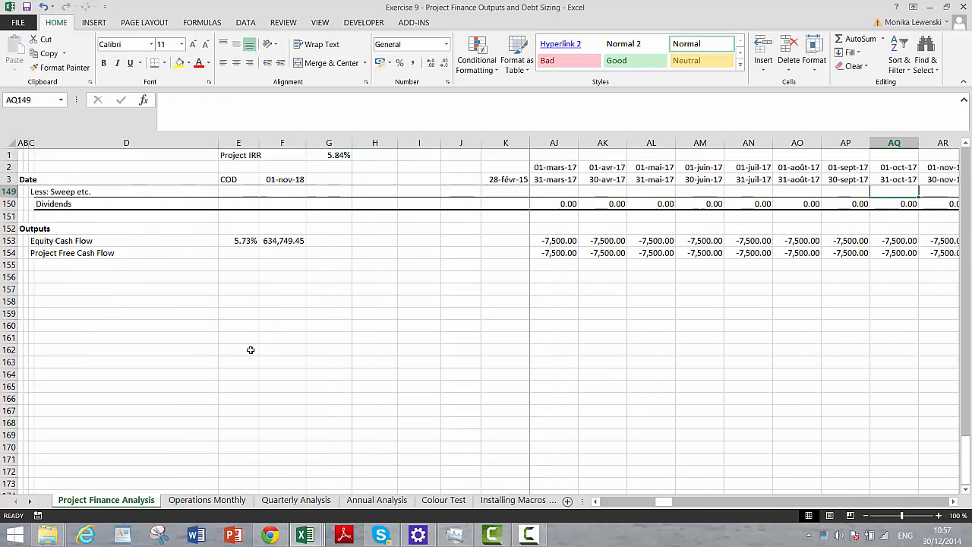
key("Left")
key("Left")
key("Left")
key("Left")
key("Left")
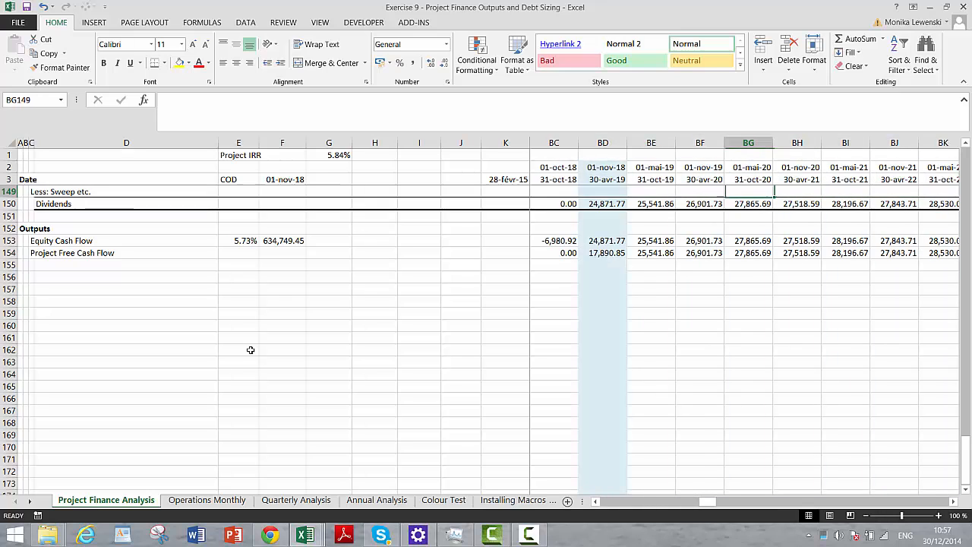
- Examine the equity and project free cash flow formulas around the commercial operation date, in columns BC to BE
key("Down")
key("Down")
key("Down")
key("Down")
key("Left")
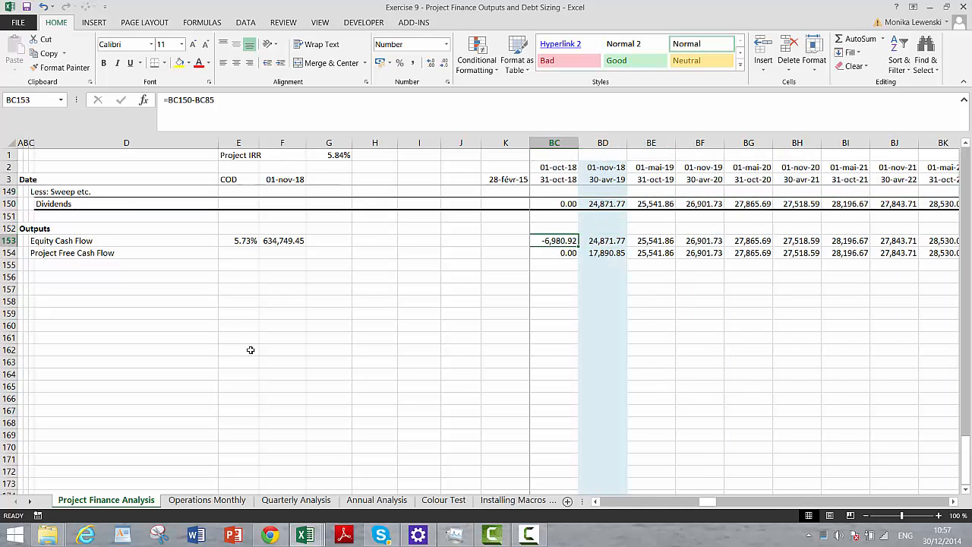
key("Down")
key("Right")
key("Up")
key("Left")
key("Right")
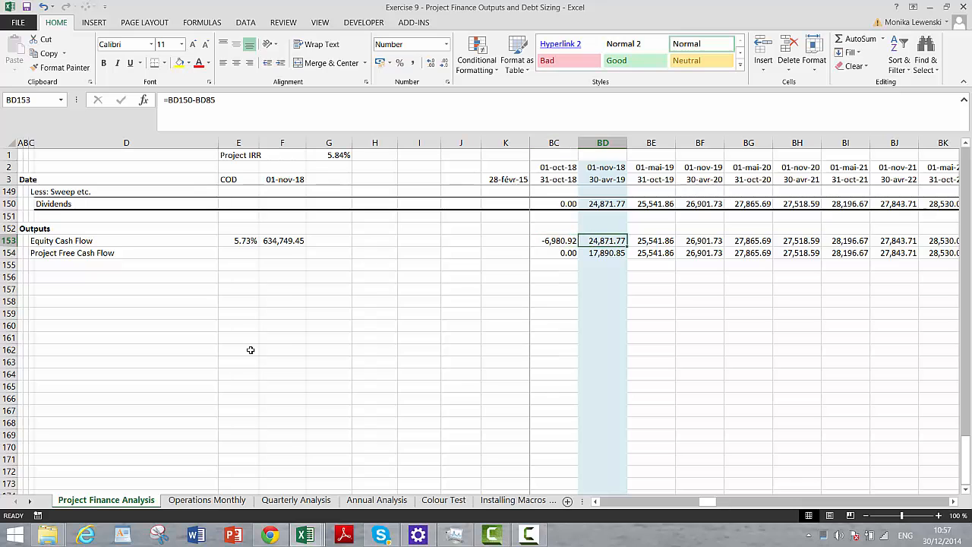
key("Down")
key("Down")
key("Up")
key("Right")
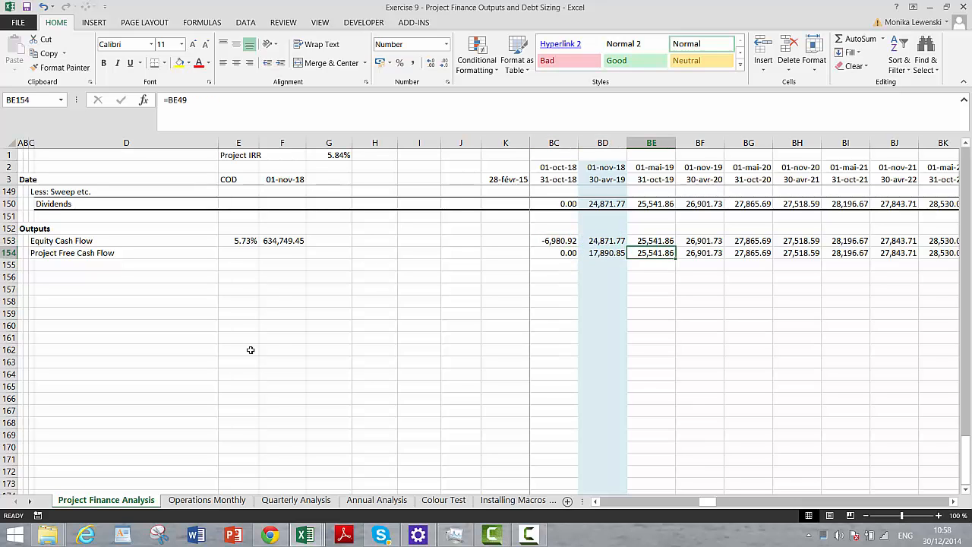
- Compare the equity and project free cash flow rows across the operating periods through the last period column
key("Right")
key("Right")
key("Right")
key("Right")
key("Right")
key("Right")
key("Right")
key("Right")
key("Right")
key("Right")
key("Right")
key("Right")
key("Right")
key("Right")
key("Right")
key("Right")
key("Right")
key("Right")
key("Right")
key("Right")
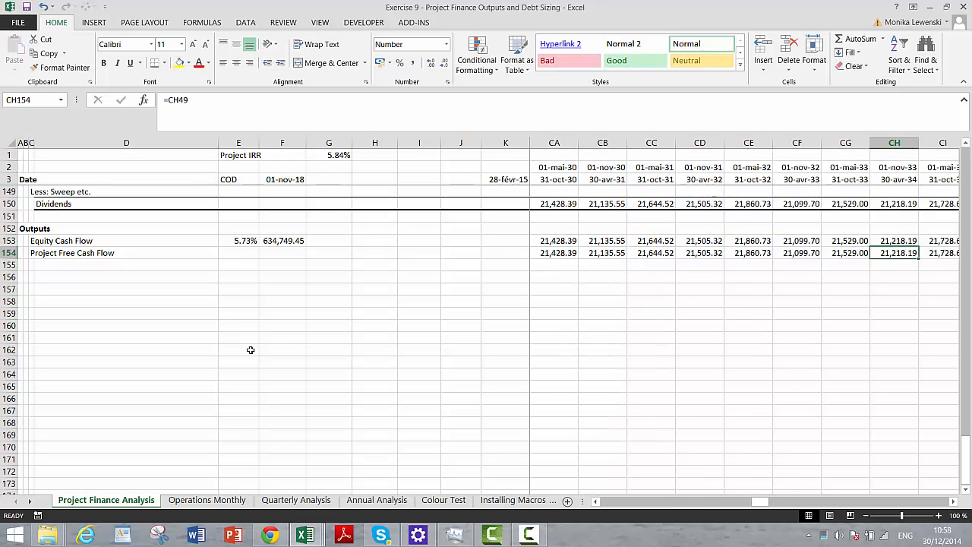
key("Right")
key("Right")
key("Right")
key("Right")
key("Right")
key("Right")
key("Right")
key("Right")
key("Right")
key("Right")
key("Right")
key("Right")
key("Right")
key("Right")
key("Right")
key("Right")
key("Right")
key("Right")
key("Right")
key("Right")
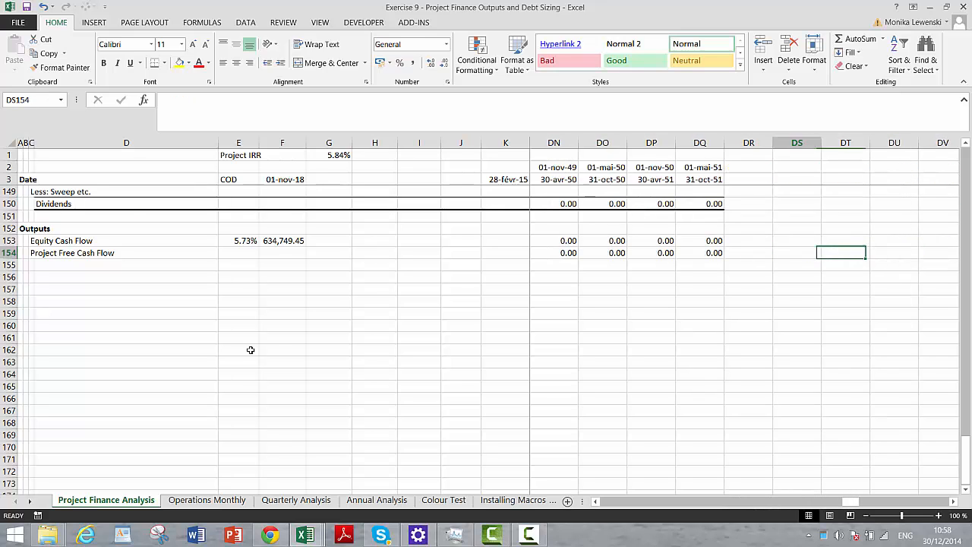
key("Left")
key("Left")
key("Left")
key("Left")
key("Left")
key("Left")
key("Left")
key("Left")
key("Left")
key("Left")
key("Left")
key("Left")
key("Left")
key("Left")
key("Left")
key("Left")
key("Left")
key("Left")
key("Left")
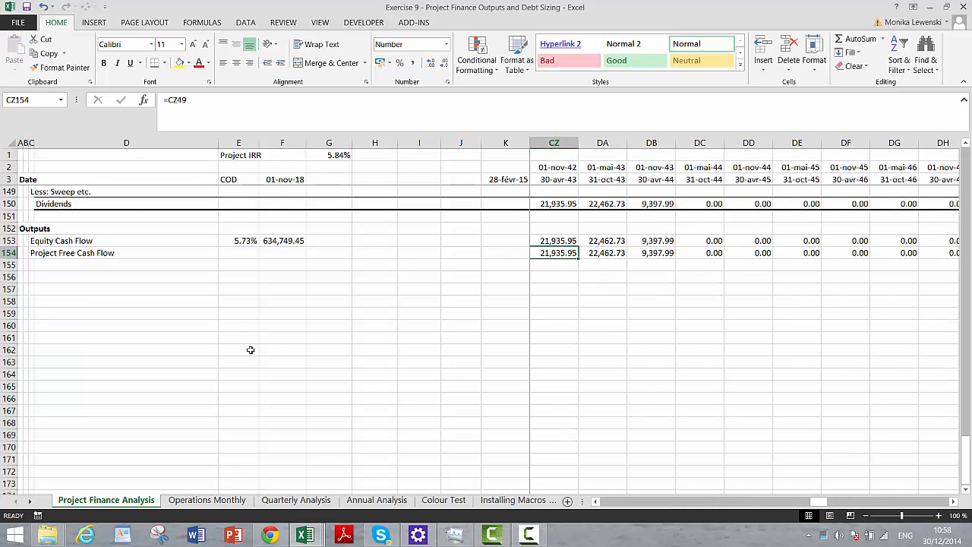
- Start an XIRR formula for the Equity Cash Flow row in cell E153, using L153:DQ153 as the values
key("ctrl+Left")
key("Left")
key("Left")
key("Left")
key("Left")
key("Left")
key("Left")
key("Left")
key("Left")
key("Left")
key("Left")
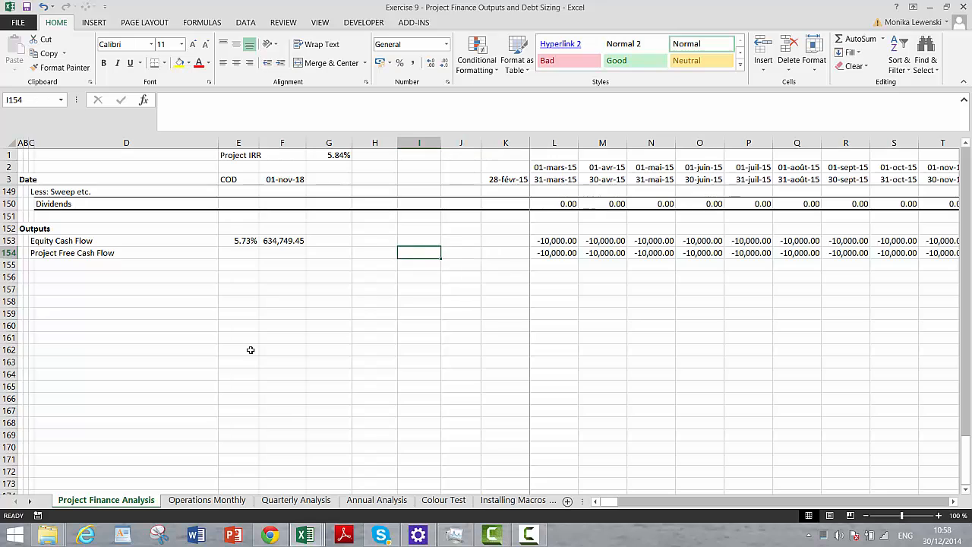
key("Up")
key("Right")
key("Right")
key("Right")
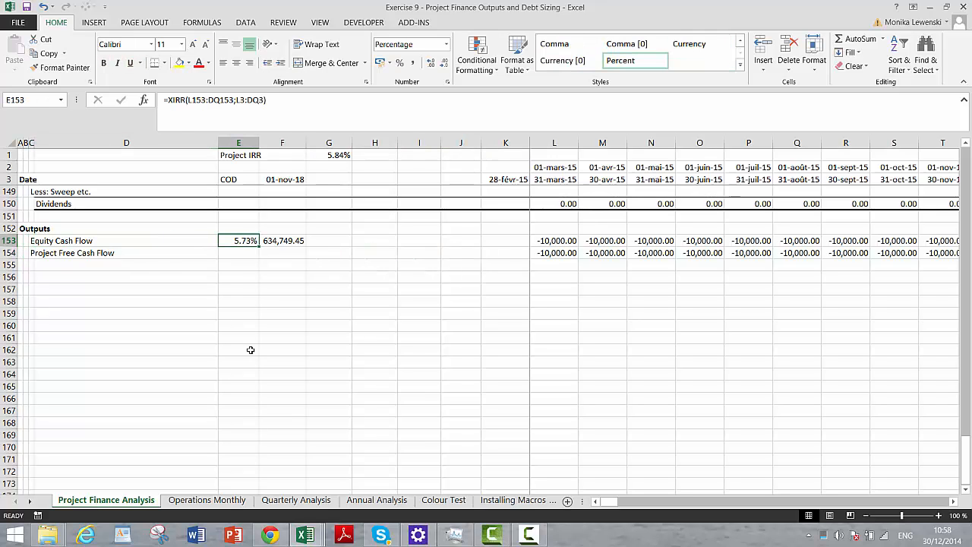
type("=")
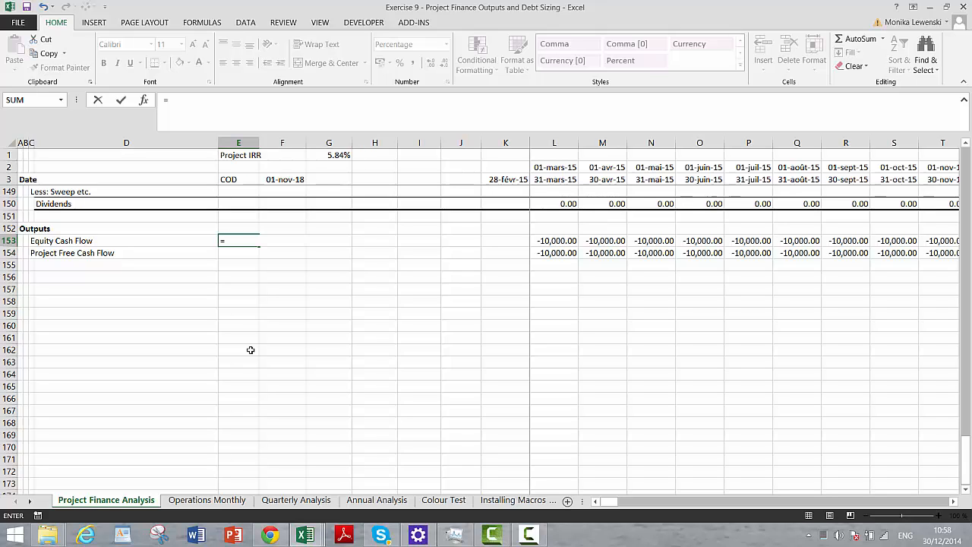
type("xirr(")
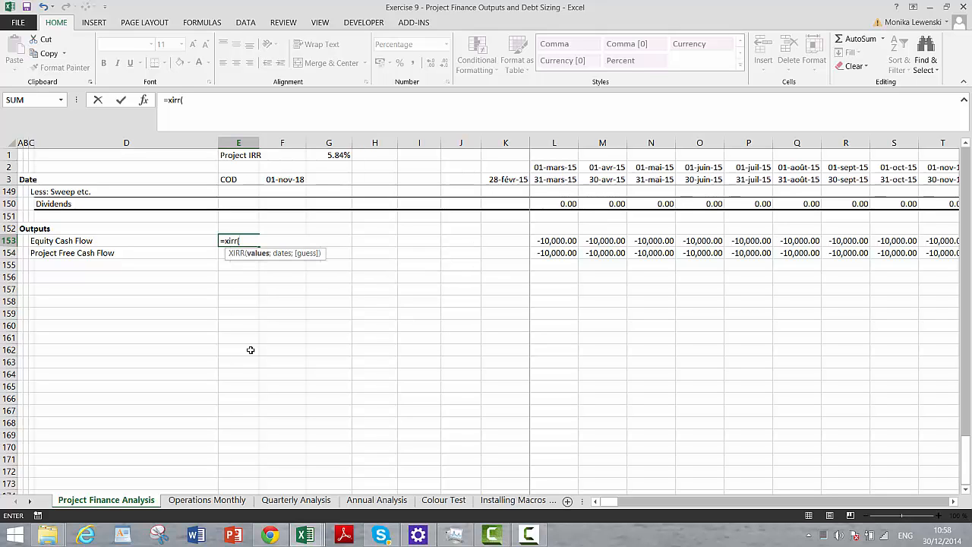
left_click(546, 238)
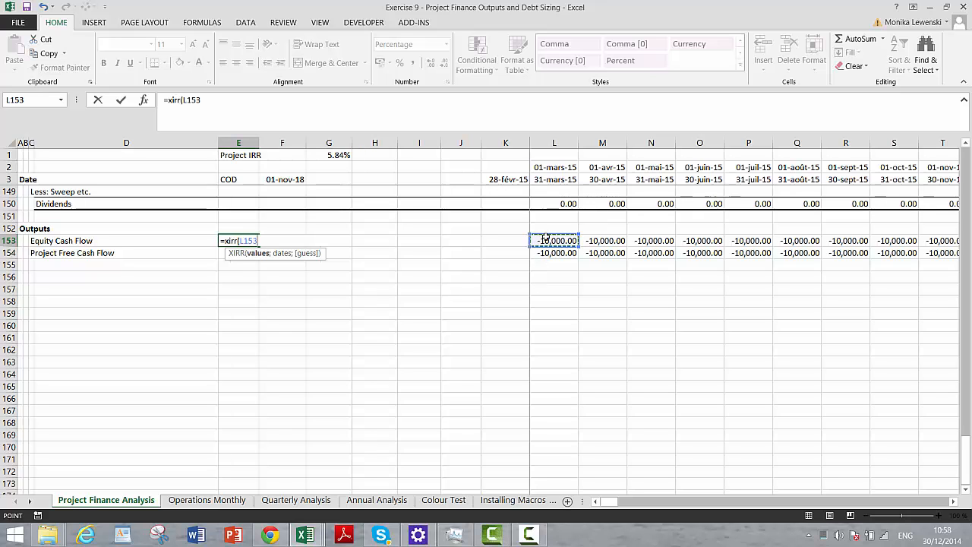
key("ctrl+shift+Right")
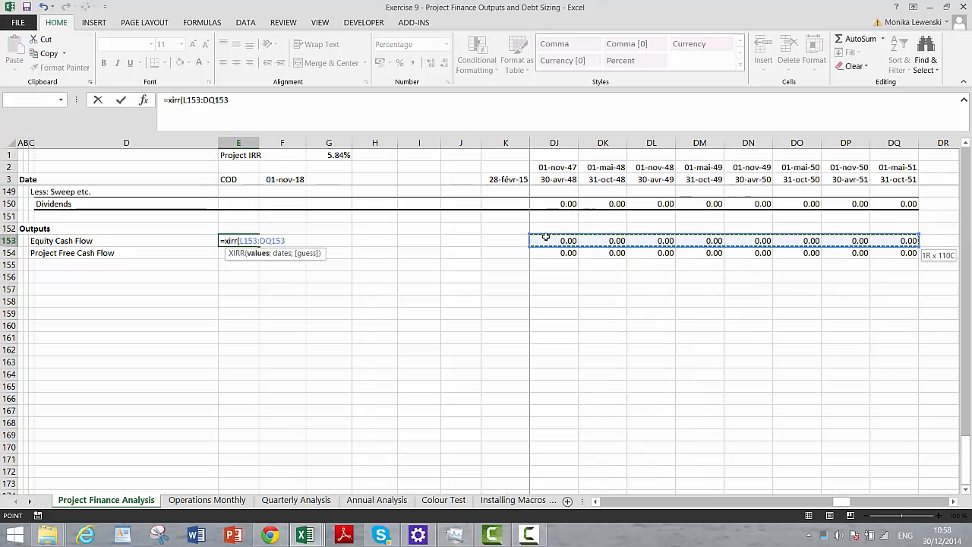
- Complete the equity XIRR formula in E153 with the period-end dates L3:DQ3 and check its references
type(";")
key("Left")
key("Right")
key("Right")
key("Right")
key("Right")
key("Right")
key("Right")
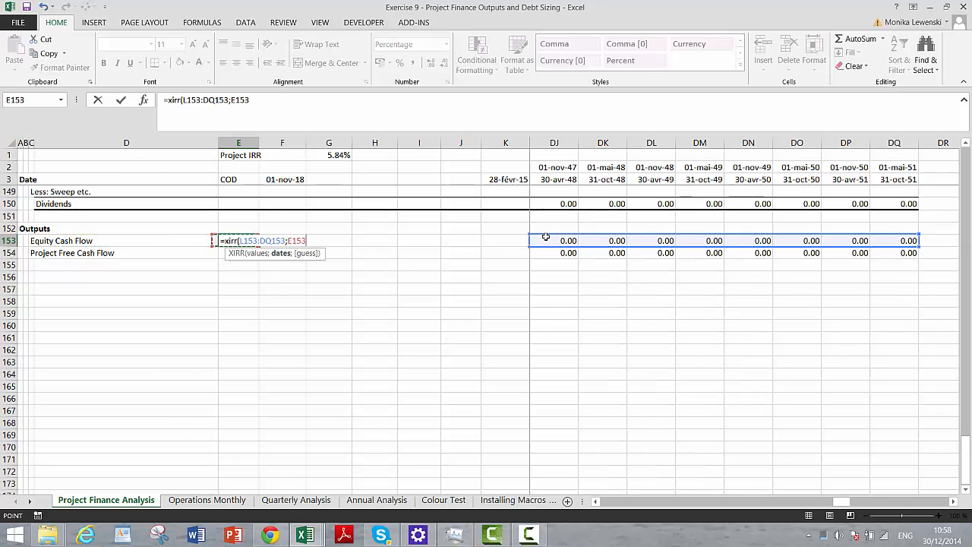
key("Right")
key("Right")
key("Right")
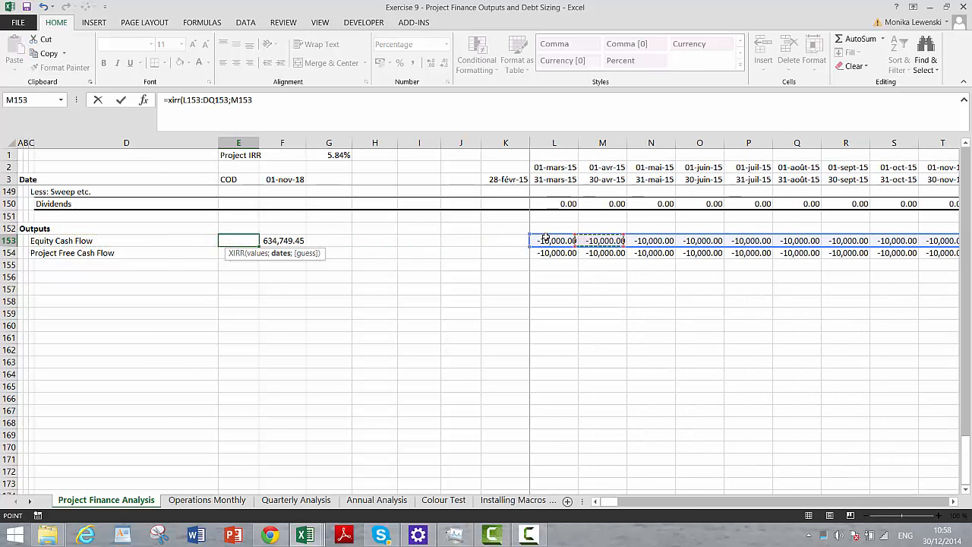
left_click(540, 167)
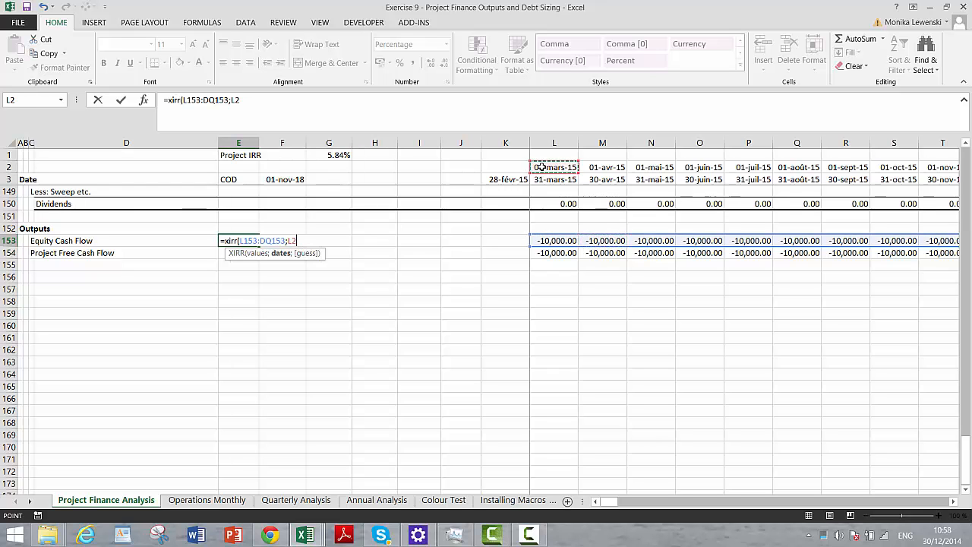
key("Down")
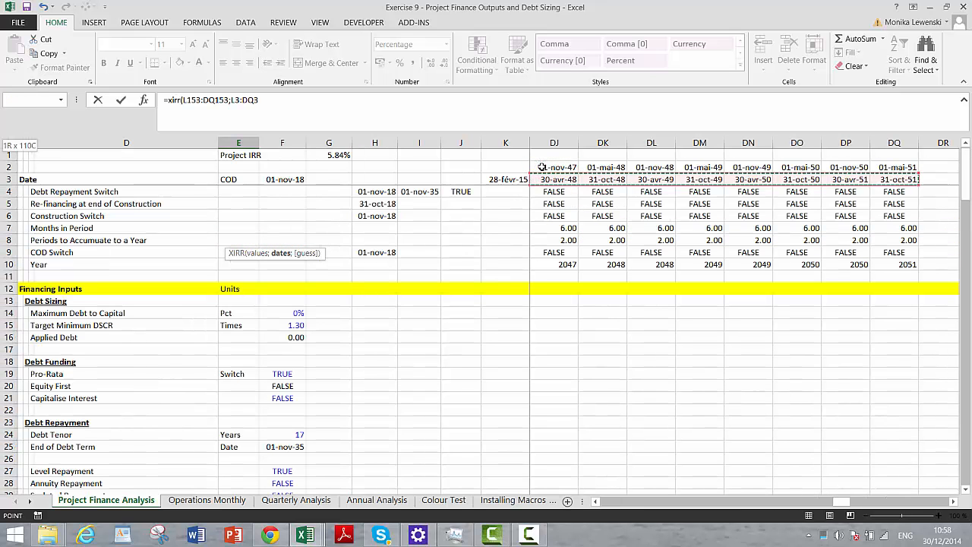
key("Return")
key("Up")
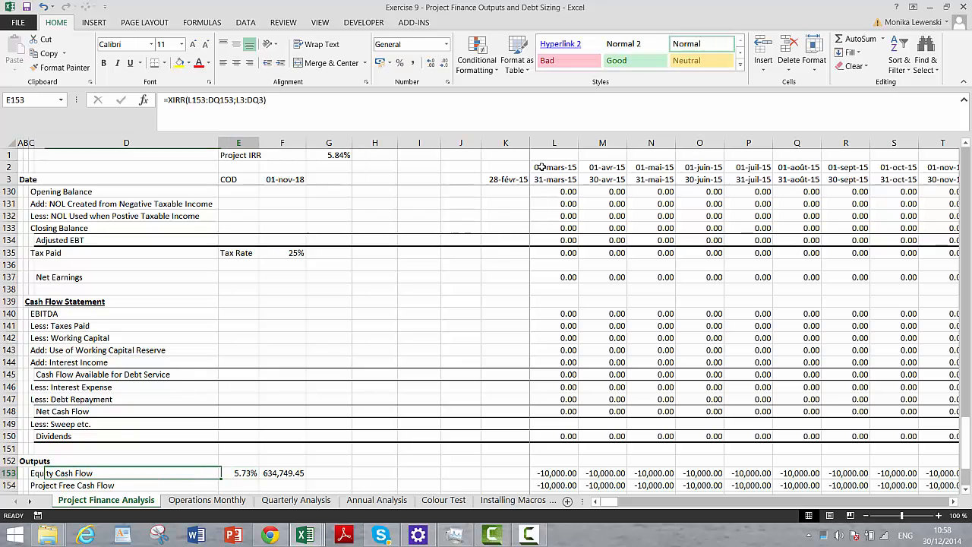
key("F2")
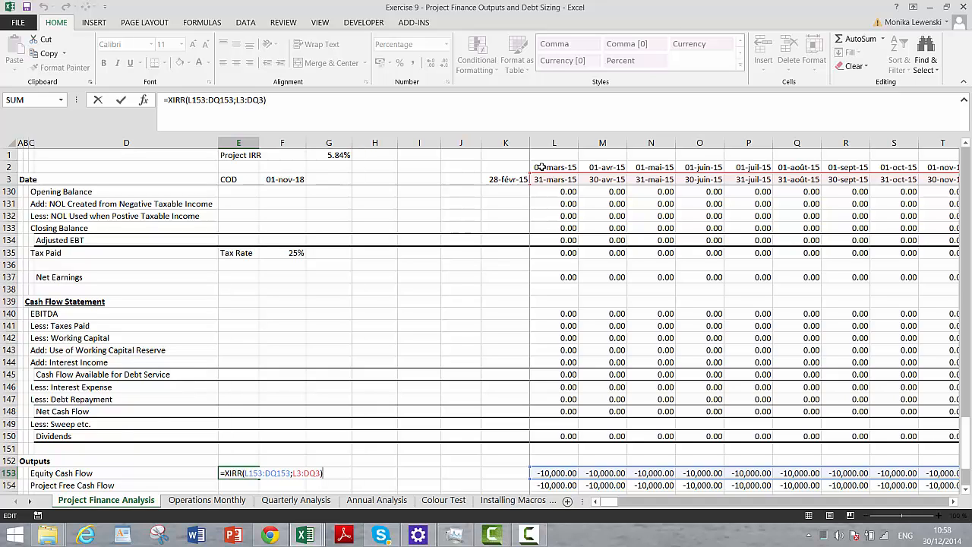
key("Return")
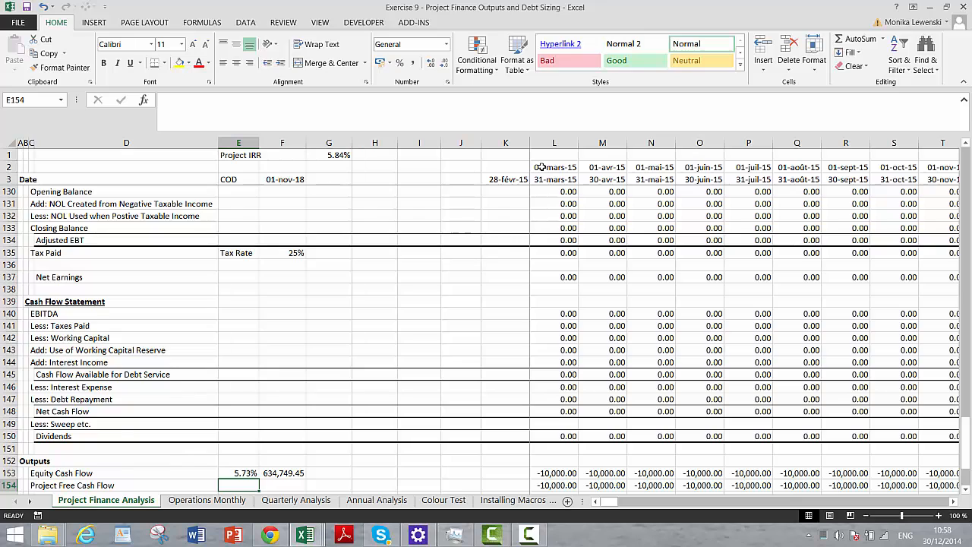
- Calculate the Project Free Cash Flow IRR in E154 with XIRR over L154:DQ154 and dates L3:DQ3, formatted as a two-decimal percentage
type("=x")
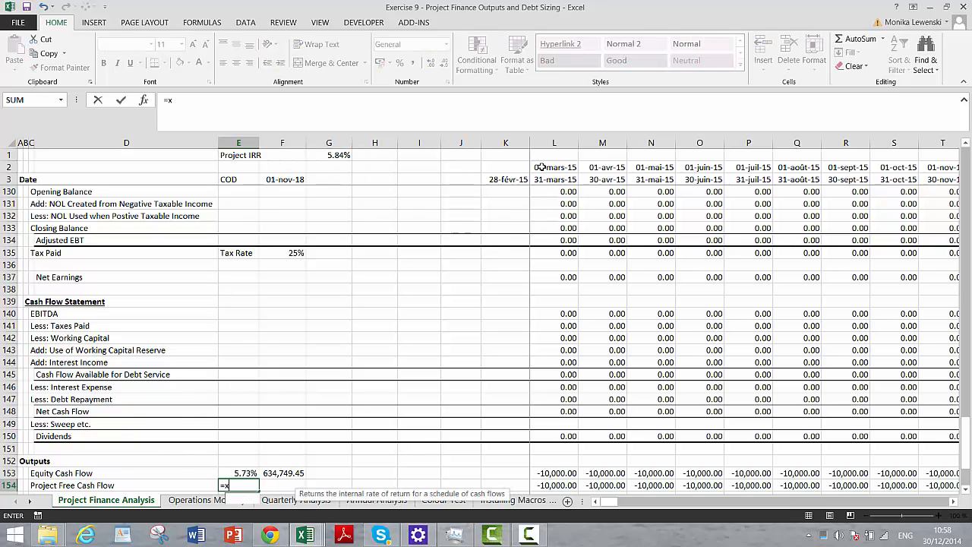
type("irr(")
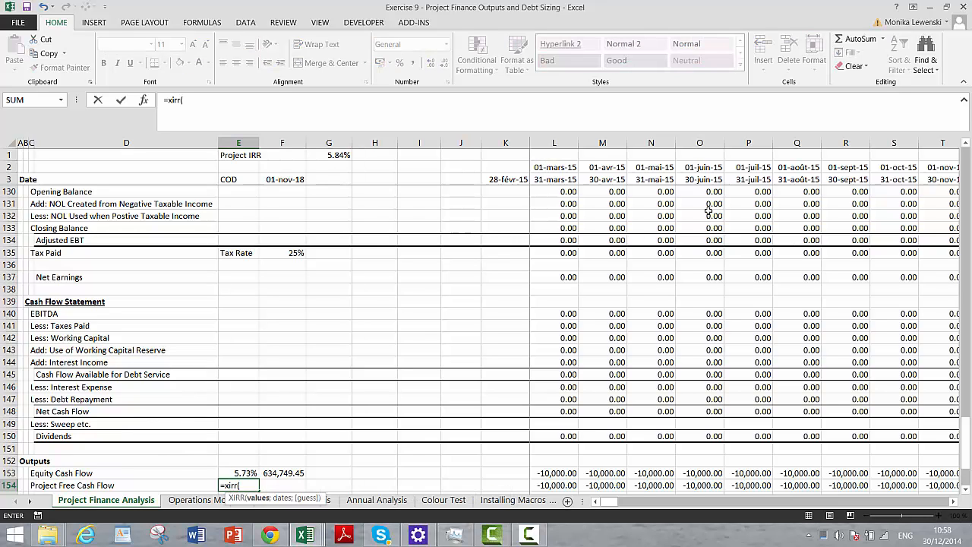
left_click(556, 487)
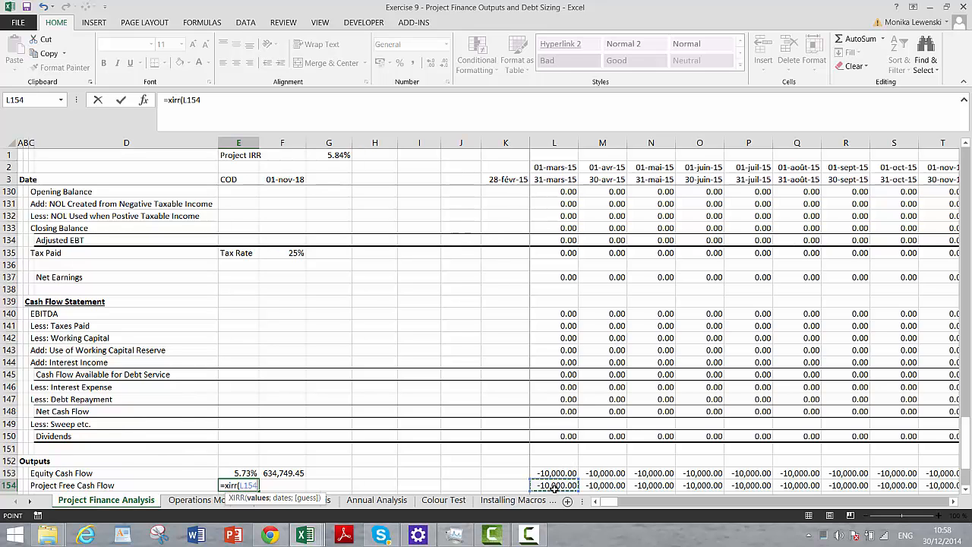
key("ctrl+shift+Right")
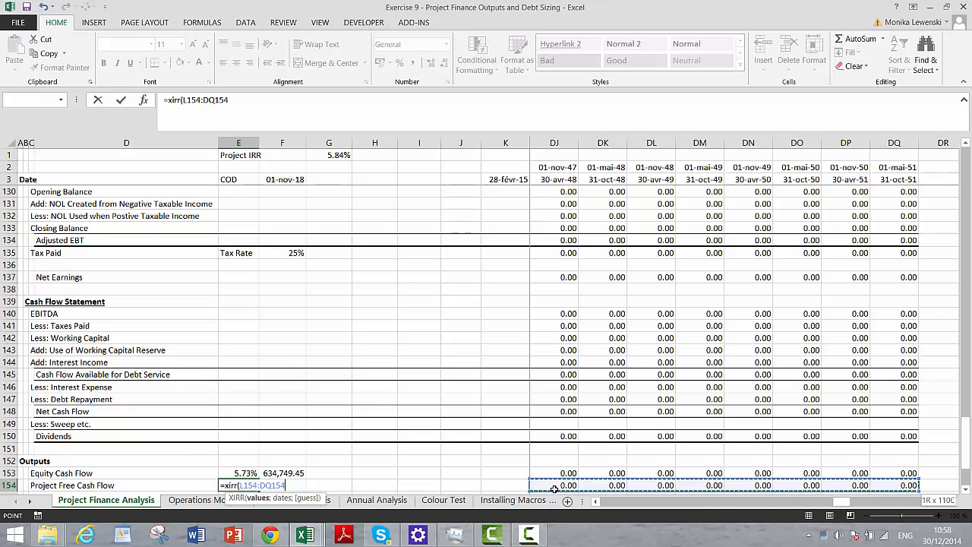
type(";")
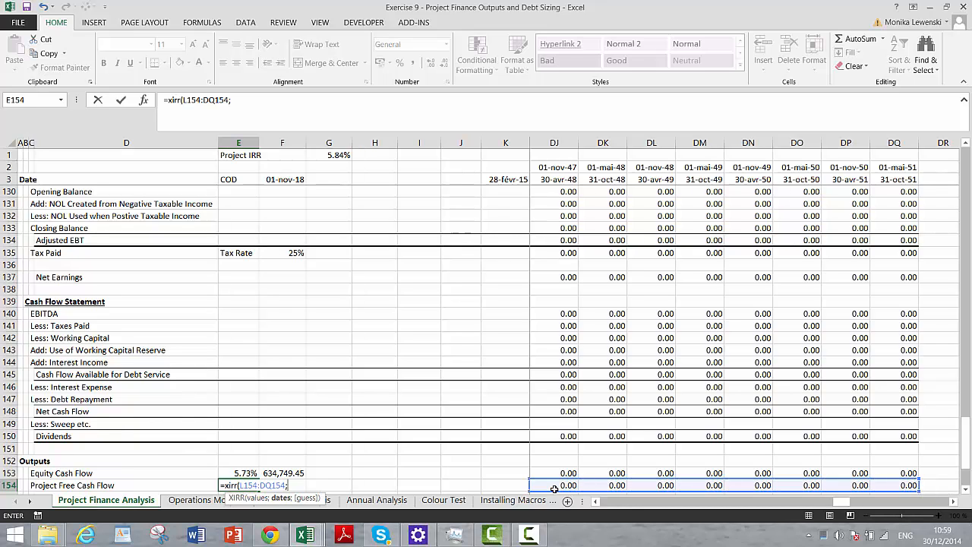
key("Right")
key("Right")
key("Right")
key("Right")
key("Right")
key("Right")
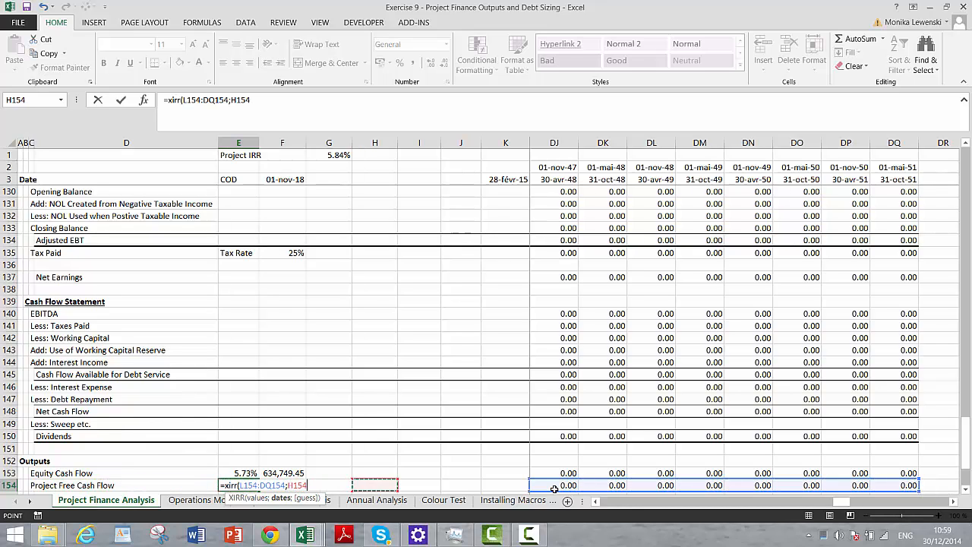
key("Right")
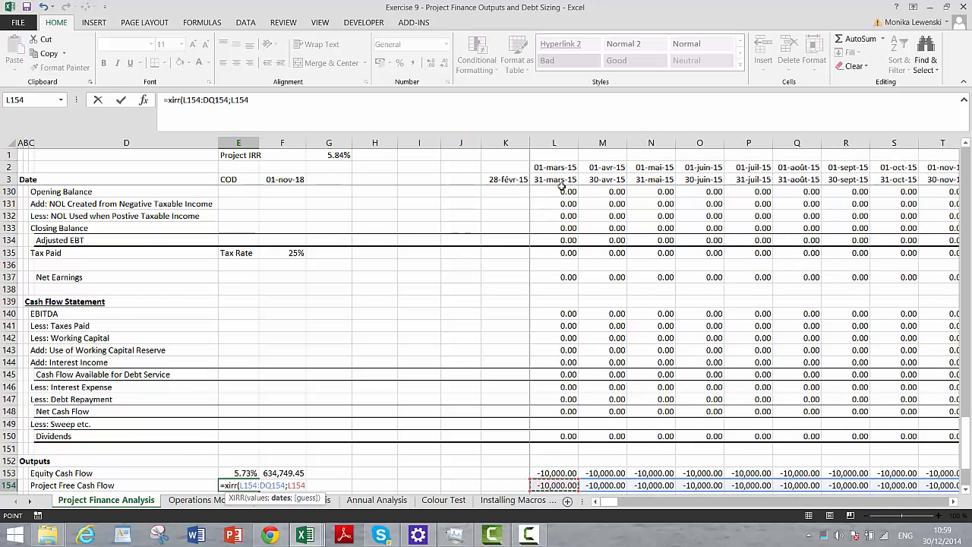
left_click(546, 176)
key("ctrl+shift+Right")
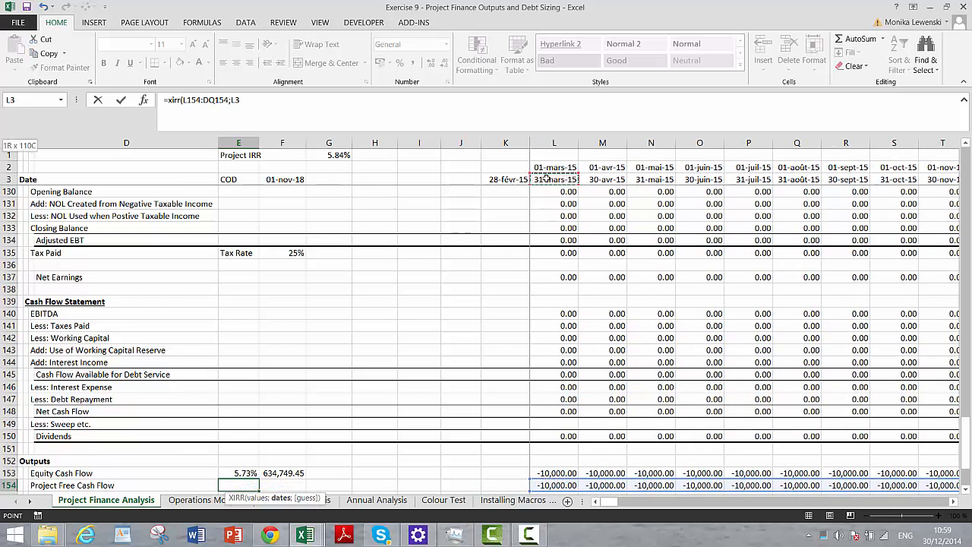
key("Return")
key("Up")
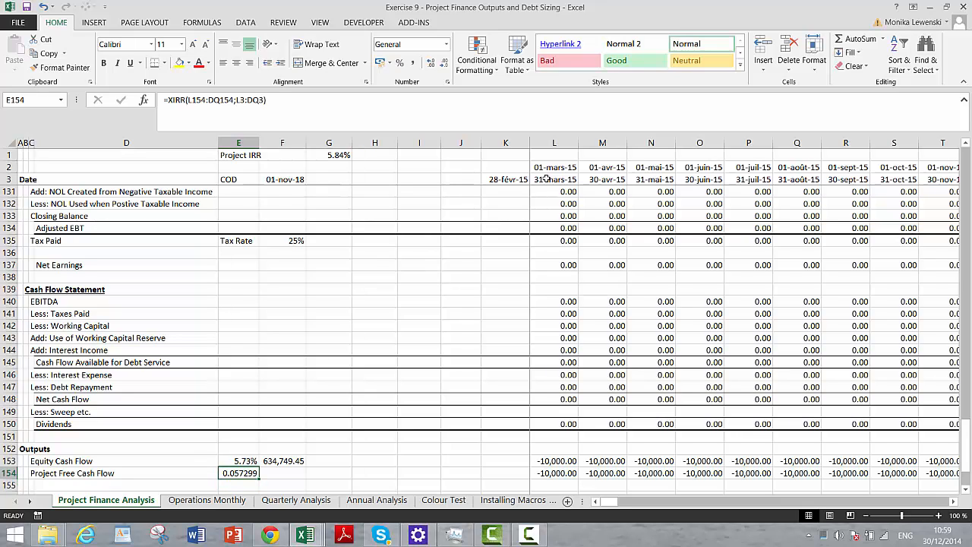
key("ctrl+shift+5")
left_click(430, 66)
left_click(430, 65)
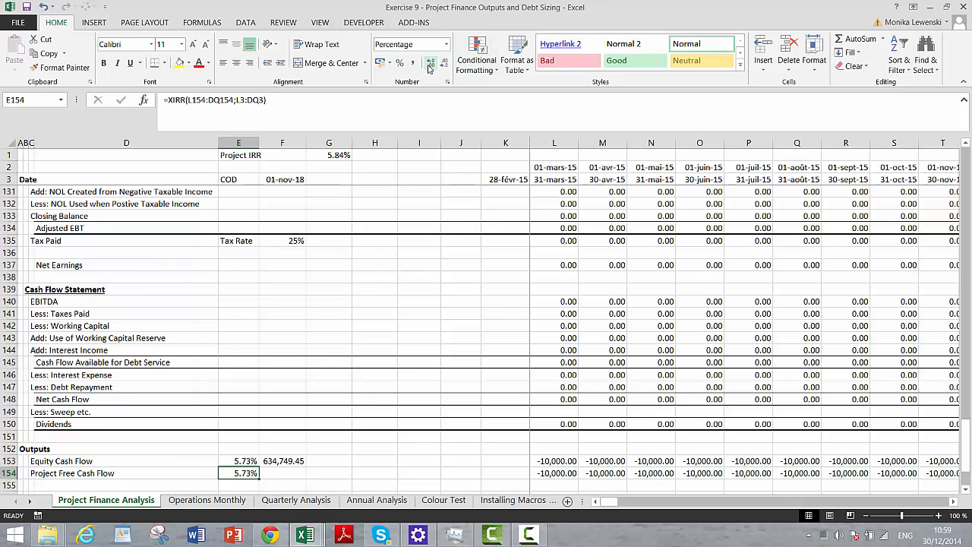
- Examine the Working Capital Reserve formula in cell G58 of the Aggregate Sources and Uses table
key("Right")
key("Right")
key("Down")
key("Down")
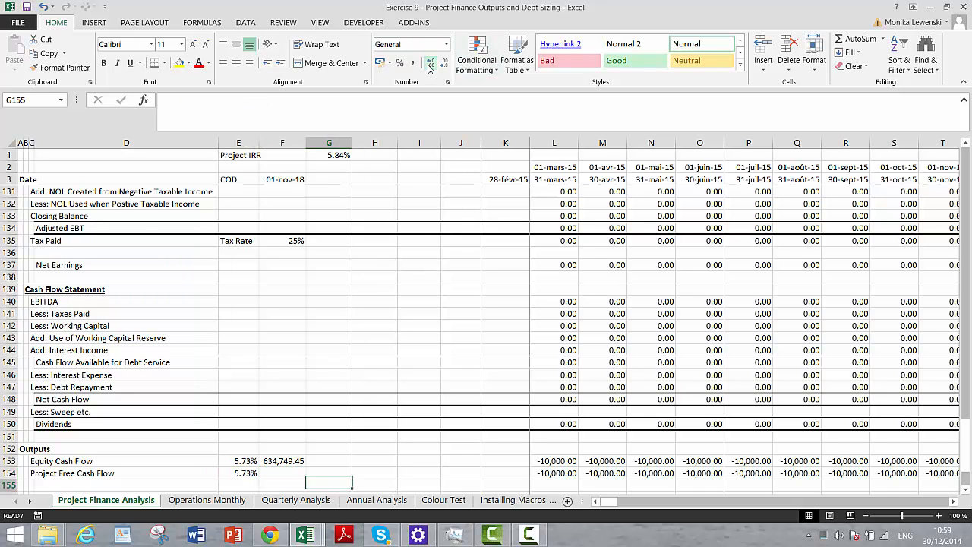
key("Page_Up")
key("Page_Up")
key("Page_Up")
key("Page_Up")
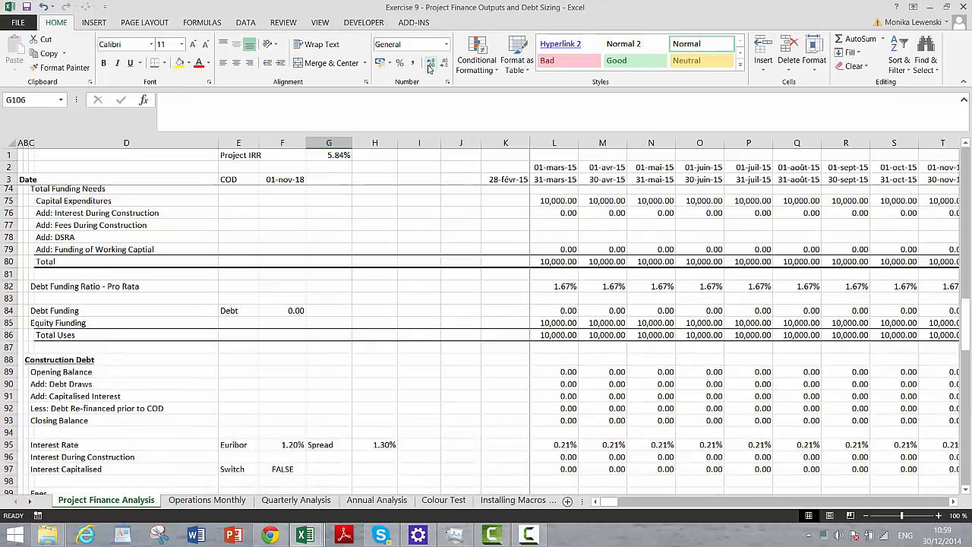
key("Left")
key("Left")
key("Left")
key("Left")
key("Left")
key("Left")
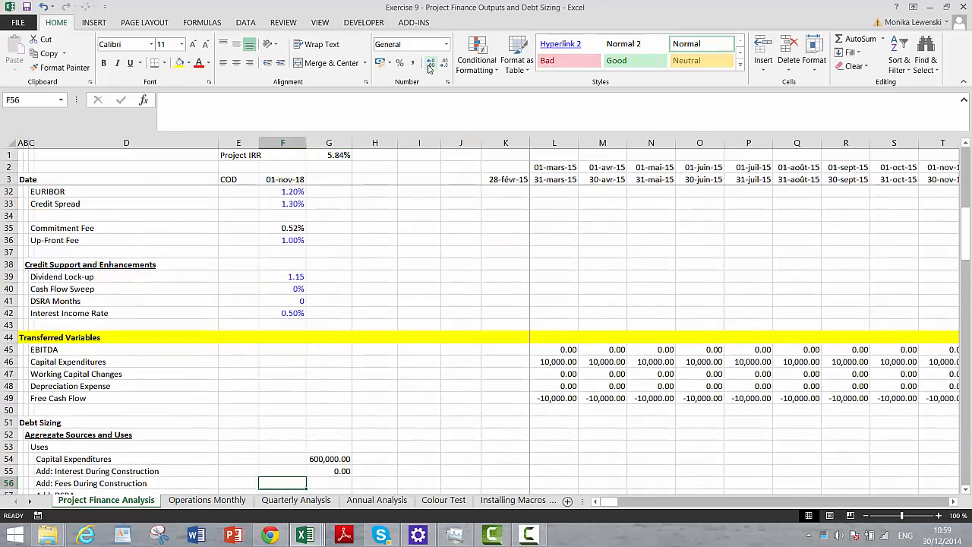
key("Down")
key("Down")
key("Down")
key("Down")
key("Down")
key("Down")
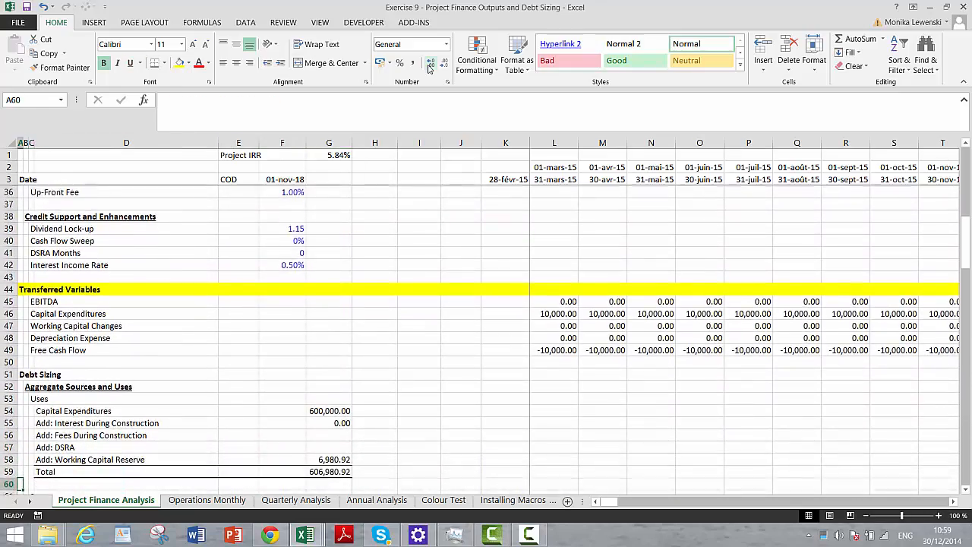
key("Up")
key("Up")
key("Up")
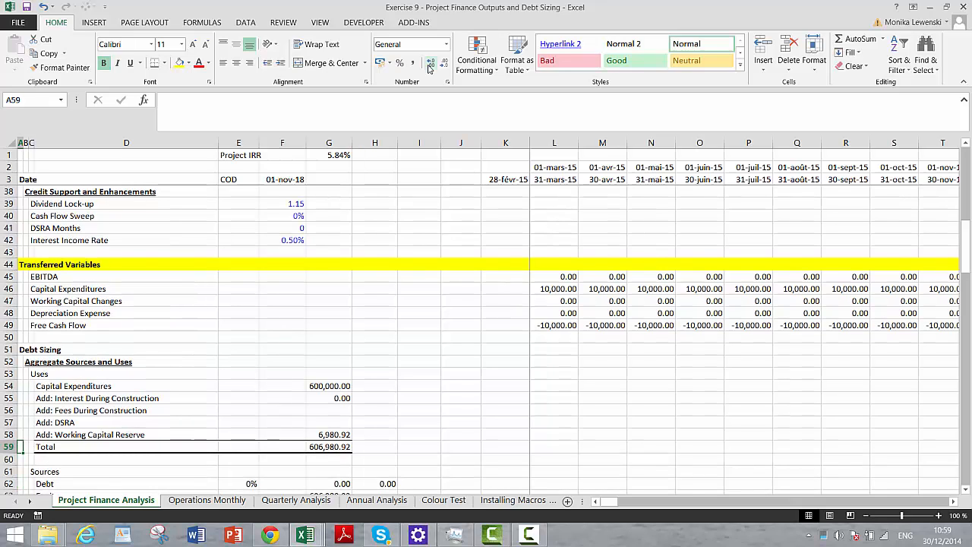
key("Up")
key("Right")
key("Right")
key("Right")
key("Right")
key("Right")
key("Right")
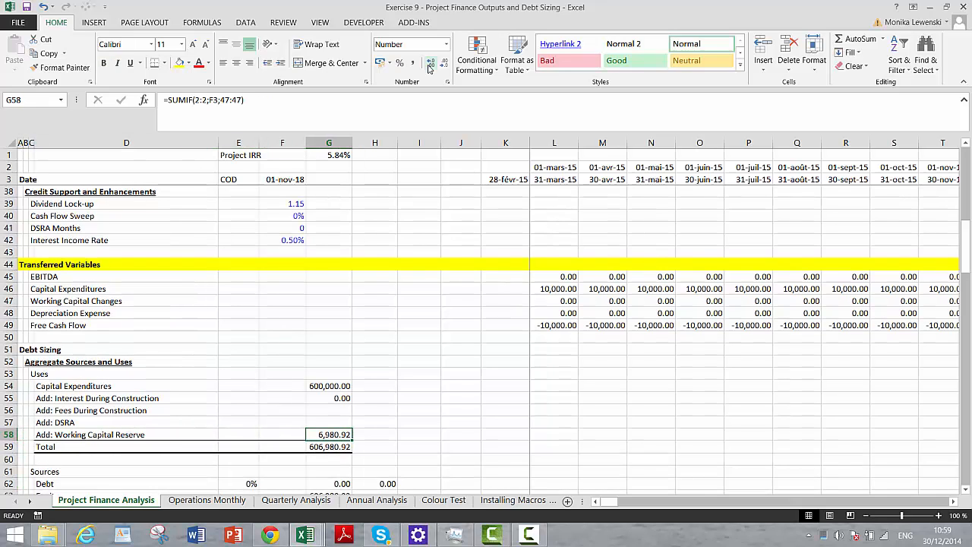
key("Left")
key("Left")
key("Left")
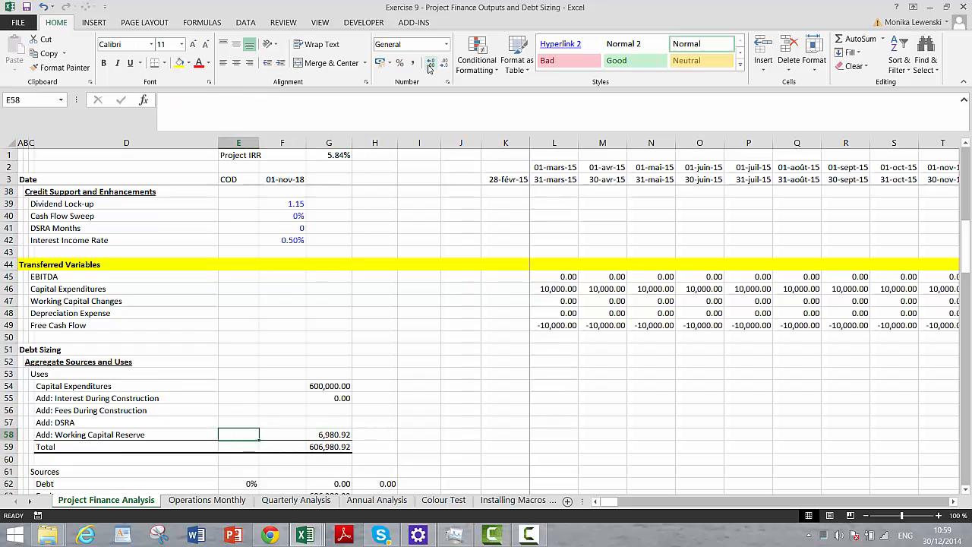
- Review the remaining Uses formulas and the Sources lines in the Aggregate Sources and Uses table
key("Right")
key("Right")
key("Right")
key("Up")
key("Up")
key("Up")
key("Up")
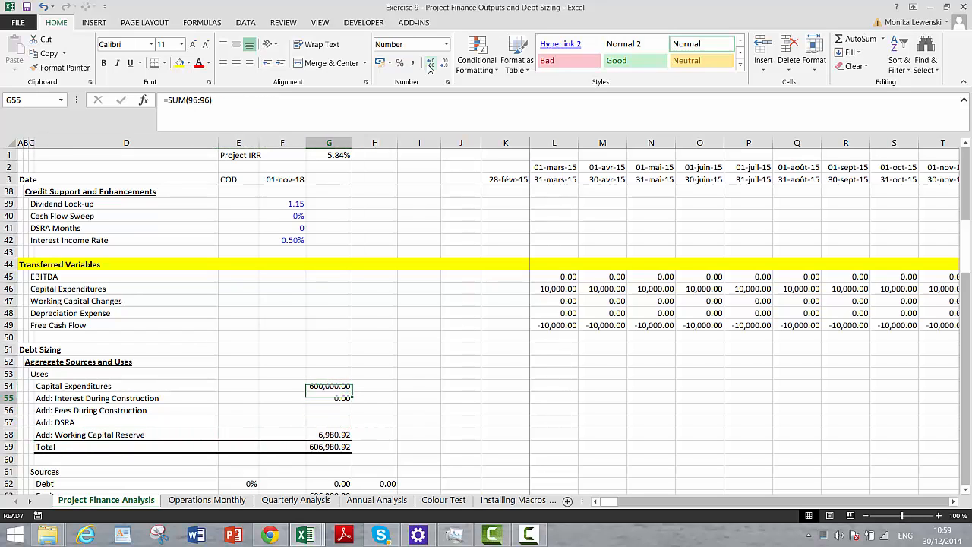
key("Down")
key("Down")
key("Down")
key("Down")
key("Down")
key("Down")
key("Down")
key("Down")
key("Down")
key("Down")
key("Down")
key("Down")
key("Down")
key("Down")
key("Down")
key("Down")
key("Down")
key("Down")
key("Down")
key("Up")
key("Up")
key("Up")
key("Up")
key("Up")
key("Up")
key("Up")
key("Up")
key("Up")
key("Up")
key("Up")
key("Up")
key("Up")
key("Up")
key("Up")
key("Up")
key("Up")
key("Up")
key("Up")
key("Up")
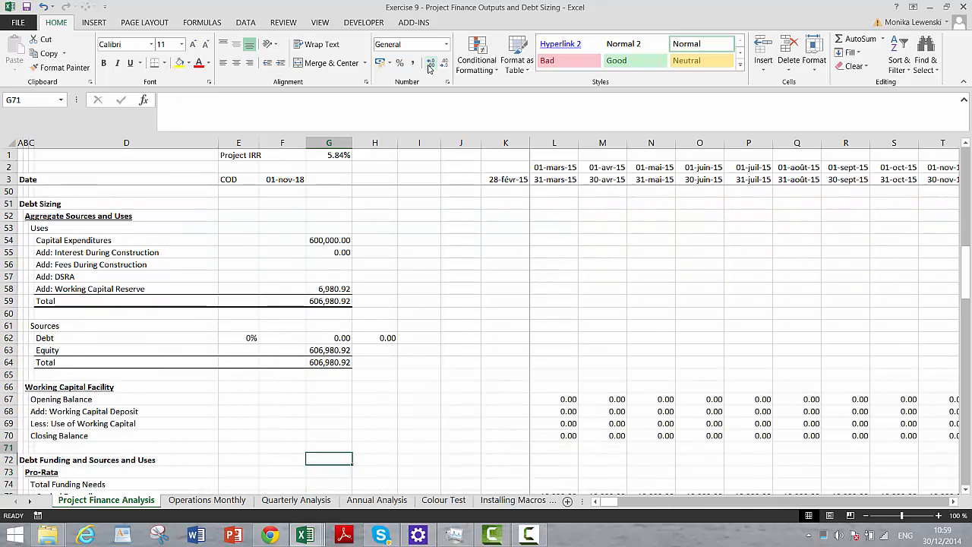
- Change the Working Capital Reserve label in D58 to "Add: Pre-funded Working"
key("Down")
key("Down")
key("Down")
key("Down")
key("Down")
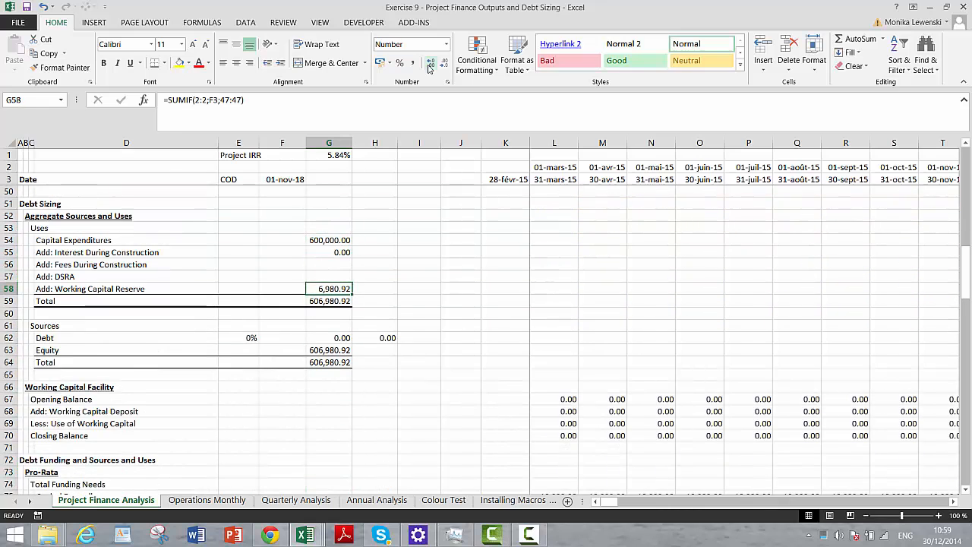
key("Left")
key("Left")
key("Left")
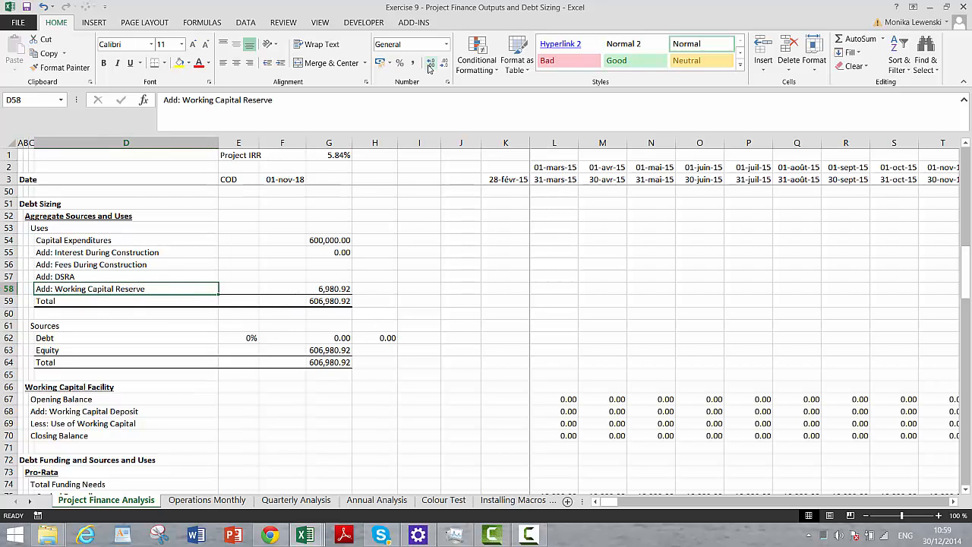
key("F2")
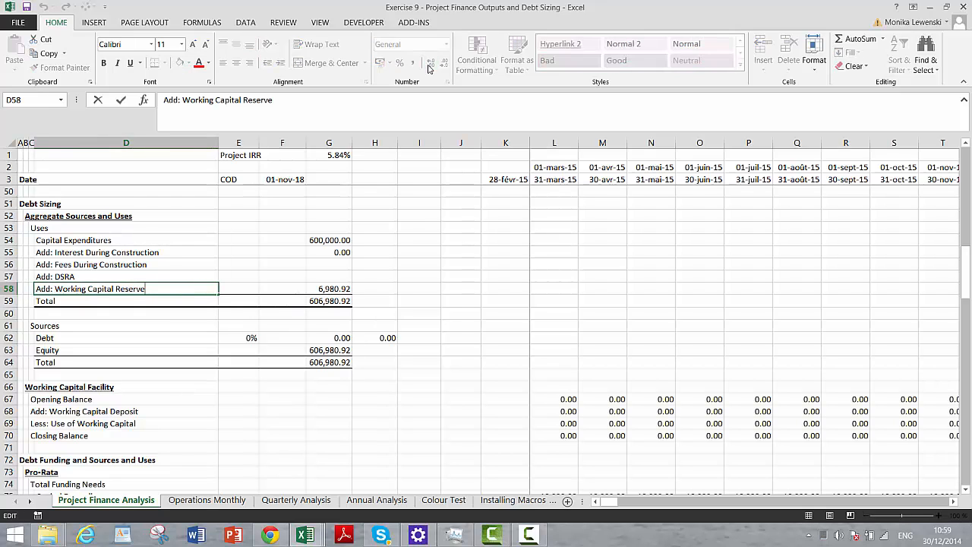
key("BackSpace")
key("BackSpace")
key("BackSpace")
key("BackSpace")
key("BackSpace")
key("BackSpace")
key("BackSpace")
key("BackSpace")
key("BackSpace")
key("BackSpace")
key("BackSpace")
key("BackSpace")
key("BackSpace")
key("BackSpace")
key("BackSpace")
key("BackSpace")
key("BackSpace")
key("BackSpace")
key("BackSpace")
key("BackSpace")
key("BackSpace")
key("BackSpace")
key("BackSpace")
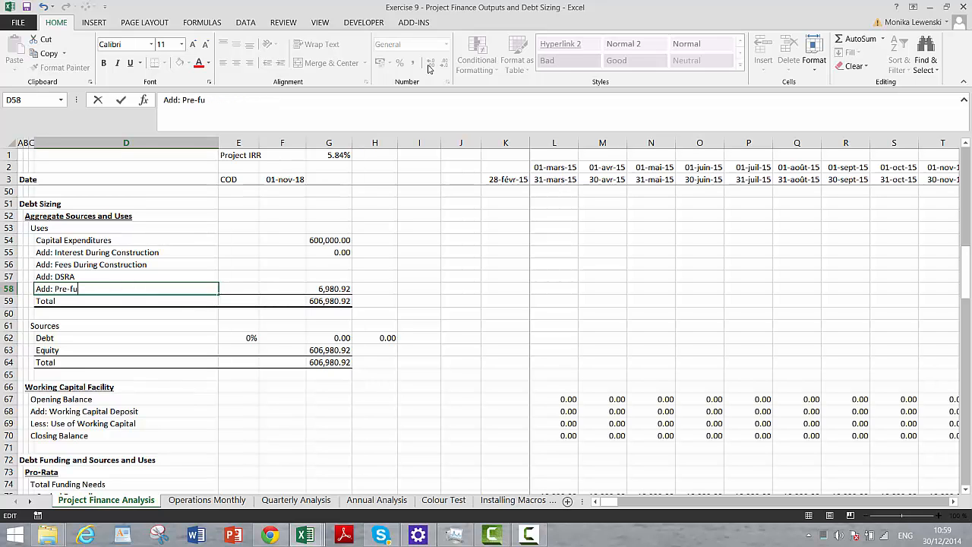
type("Pre-funded")
key("BackSpace")
type("e")
key("Return")
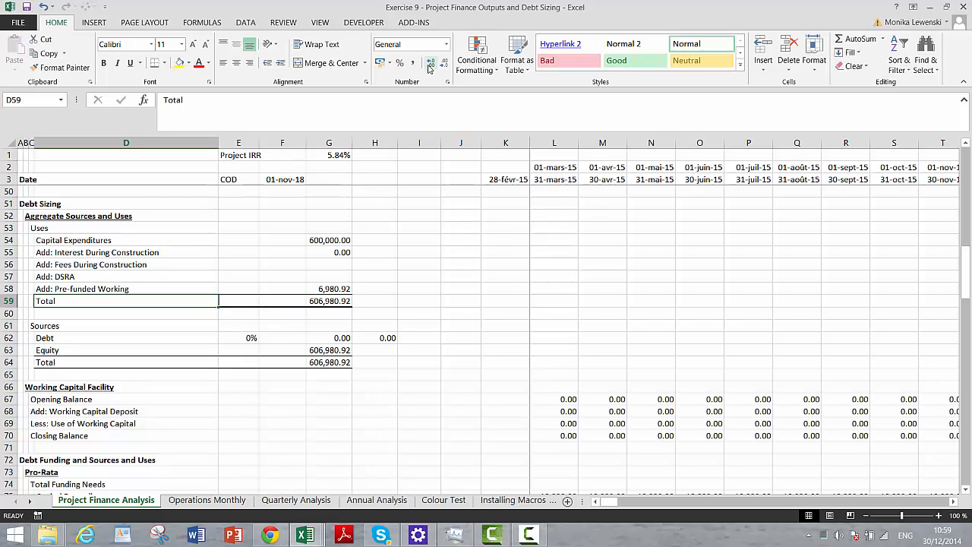
- Review the line items from the Sources table through debt funding and profit and loss down to the Cash Flow Statement
key("Down")
key("Down")
key("Down")
key("Down")
key("Down")
key("Down")
key("Down")
key("Down")
key("Down")
key("Down")
key("Down")
key("Down")
key("Down")
key("Down")
key("Down")
key("Down")
key("Down")
key("Down")
key("Down")
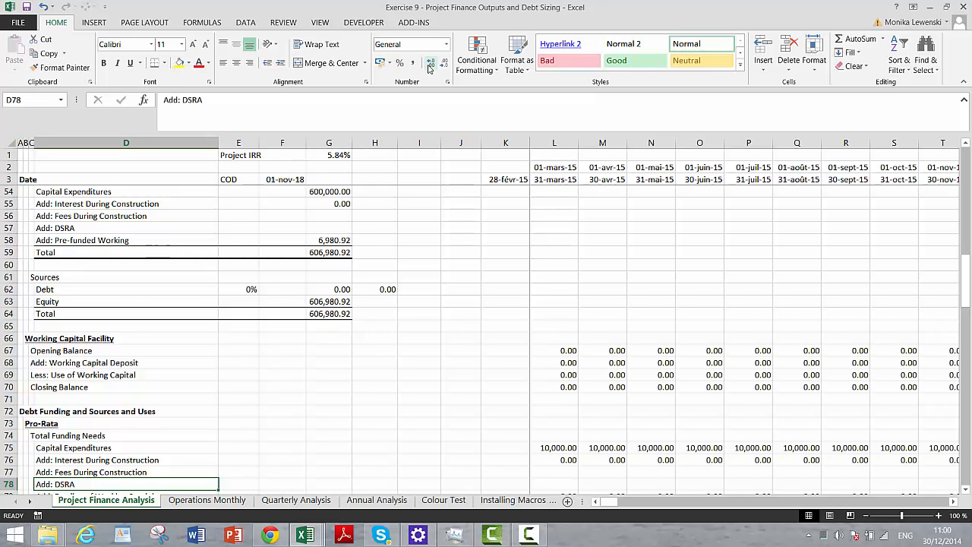
key("Down")
key("Down")
key("Down")
key("Down")
key("Down")
key("Down")
key("Down")
key("Down")
key("Down")
key("Down")
key("Down")
key("Down")
key("Down")
key("Down")
key("Down")
key("Down")
key("Down")
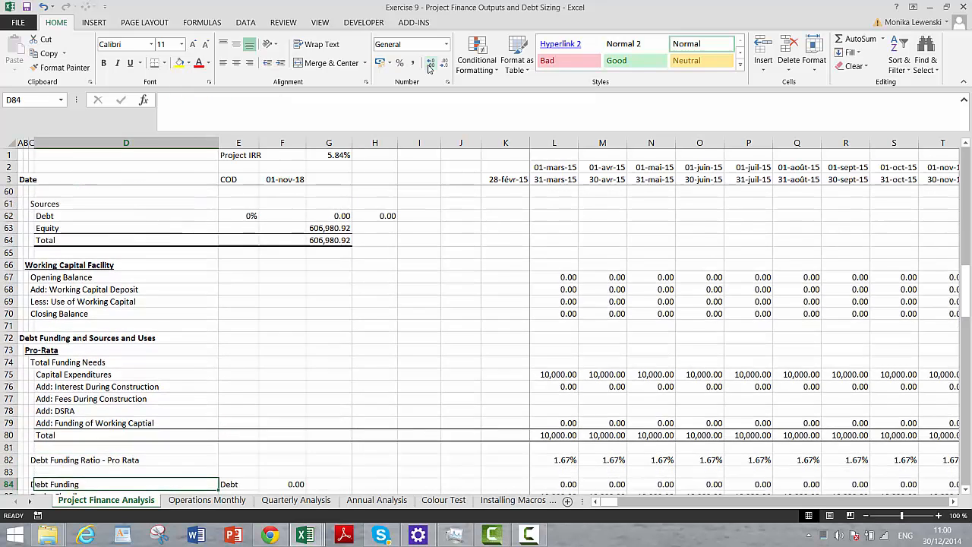
key("Down")
key("Down")
key("Down")
key("Down")
key("Down")
key("Down")
key("Down")
key("Down")
key("Down")
key("Down")
key("Down")
key("Down")
key("Down")
key("Down")
key("Down")
key("Down")
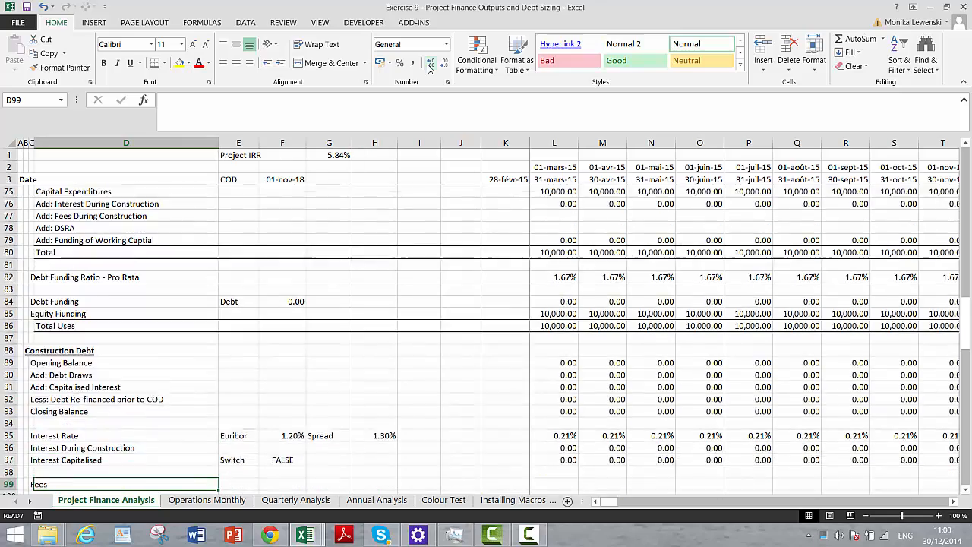
key("Down")
key("Down")
key("Down")
key("Down")
key("Down")
key("Down")
key("Down")
key("Down")
key("Down")
key("Down")
key("Down")
key("Down")
key("Down")
key("Down")
key("Down")
key("Down")
key("Down")
key("Down")
key("Down")
key("Down")
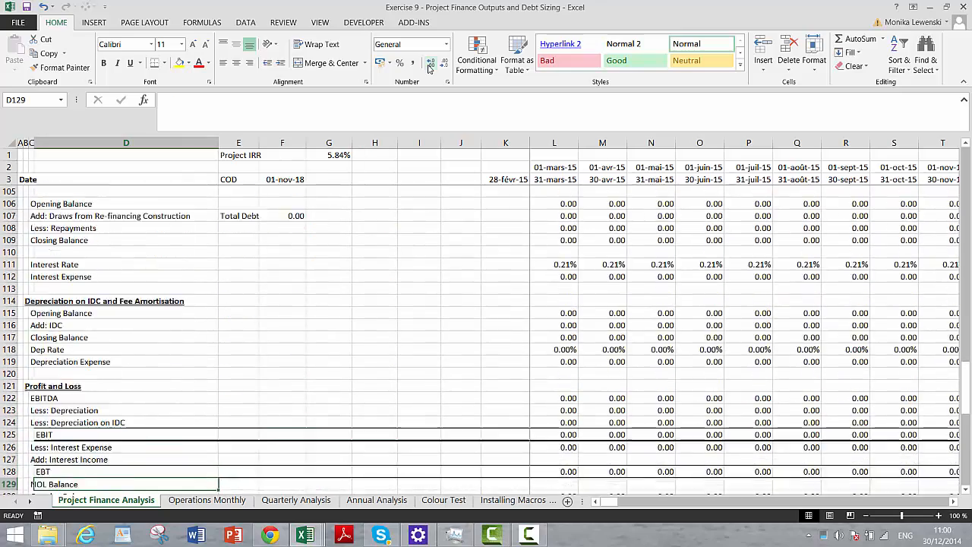
key("Down")
key("Down")
key("Down")
key("Down")
key("Down")
key("Down")
key("Down")
key("Down")
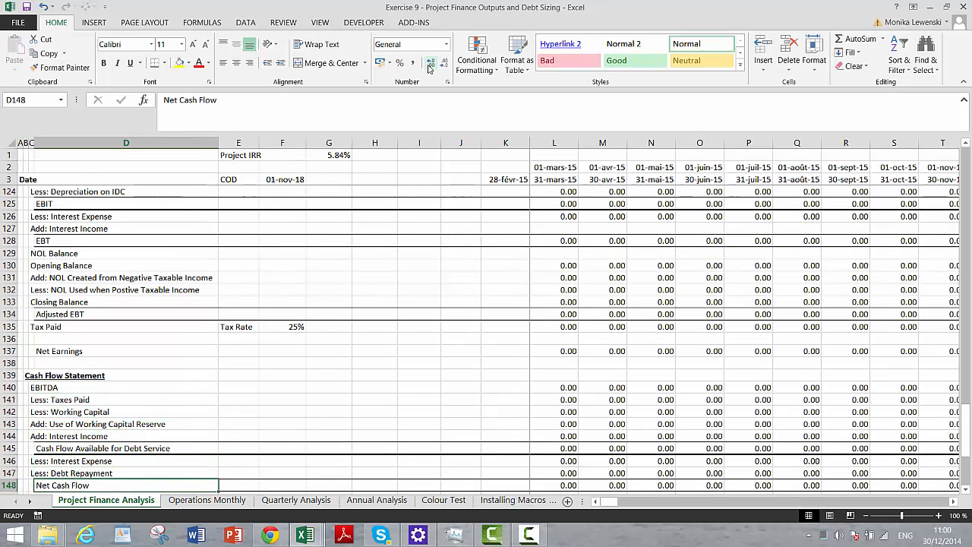
key("Up")
key("Up")
key("Up")
key("Up")
key("Up")
key("Up")
key("Up")
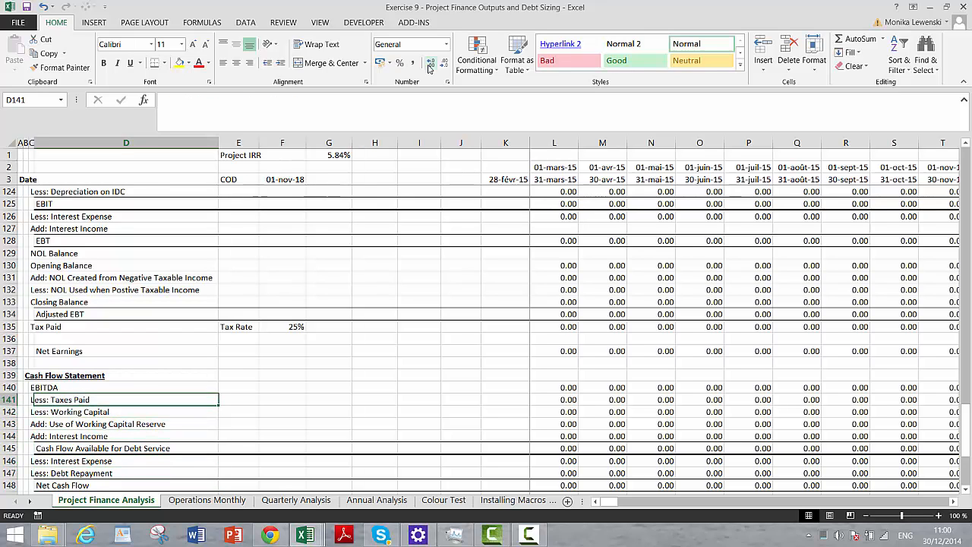
- Compare the Working Capital and Use of Working Capital Reserve lines in rows 142 and 143 around the COD period
key("Down")
key("Left")
key("Down")
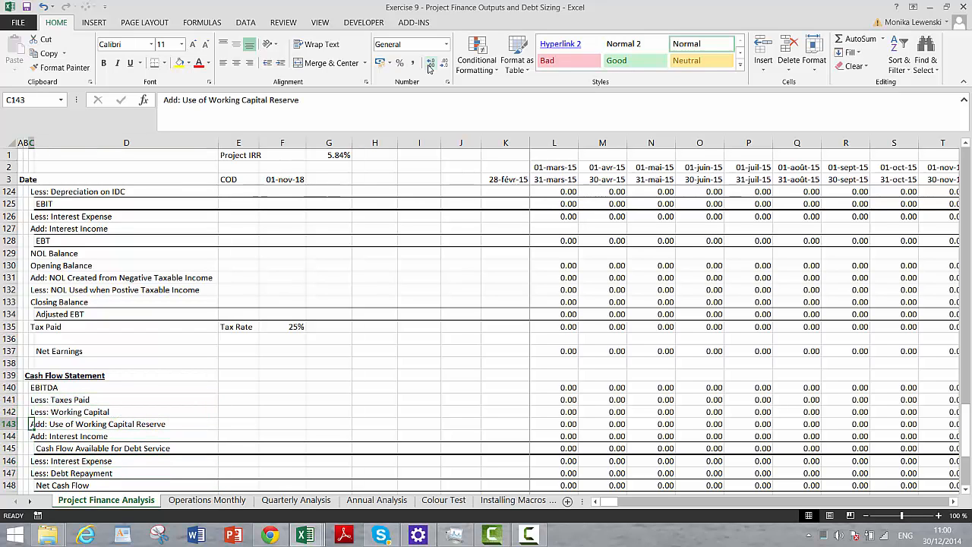
key("Right")
key("Right")
key("Right")
key("Right")
key("Right")
key("Right")
key("Right")
key("Right")
key("Right")
key("Right")
key("Right")
key("Right")
key("Right")
key("Right")
key("Right")
key("Right")
key("Right")
key("Right")
key("Right")
key("Right")
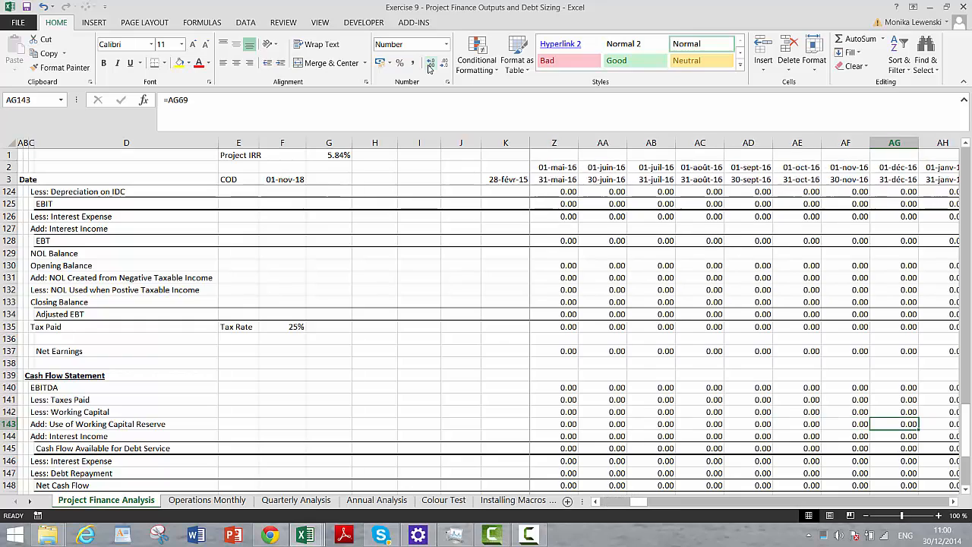
key("Right")
key("Right")
key("Right")
key("Right")
key("Right")
key("Right")
key("Right")
key("Right")
key("Right")
key("Right")
key("Right")
key("Right")
key("Right")
key("Right")
key("Right")
key("Right")
key("Right")
key("Right")
key("Right")
key("Right")
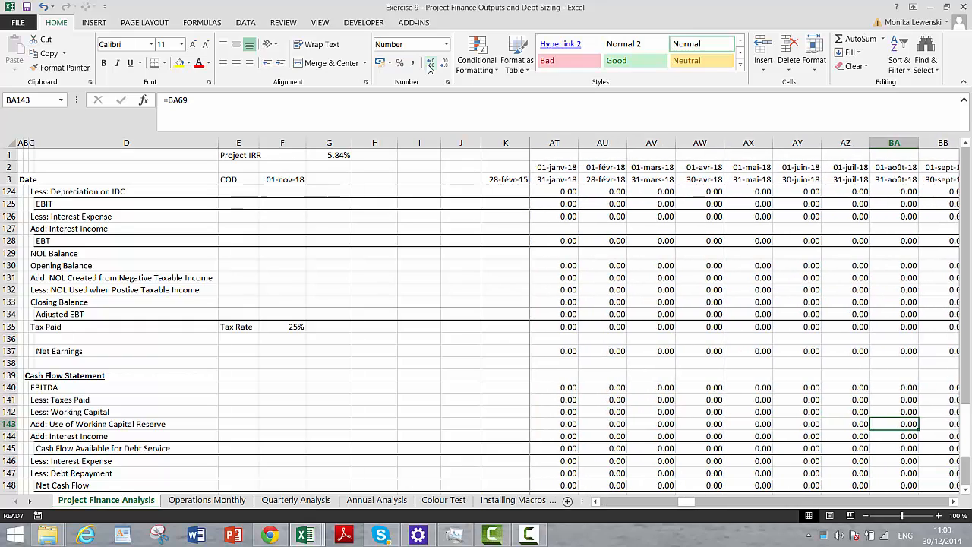
key("Right")
key("Right")
key("Right")
key("Right")
key("Right")
key("Right")
key("Right")
key("Right")
key("Right")
key("Left")
key("Left")
key("Left")
key("Left")
key("Left")
key("Left")
key("Left")
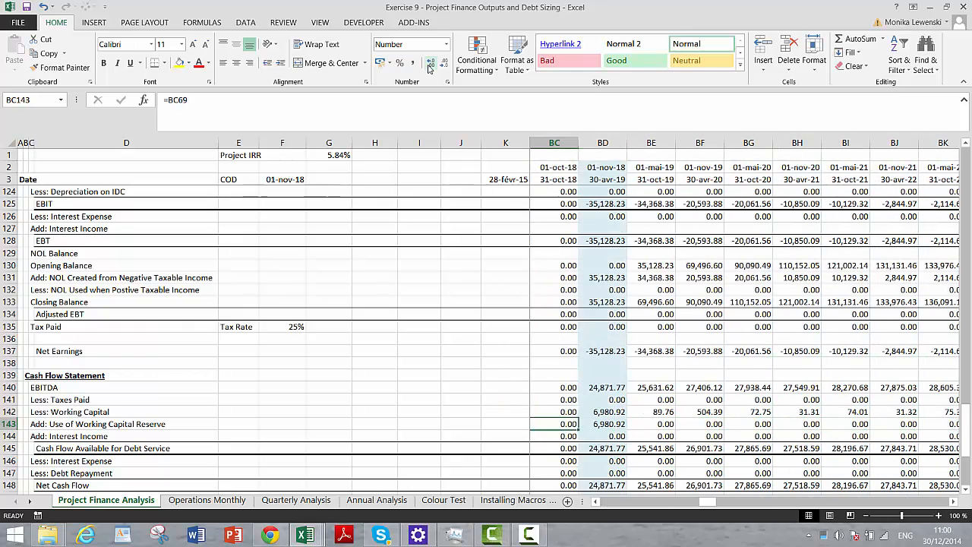
key("Left")
key("Right")
key("Right")
key("Up")
key("Down")
key("Up")
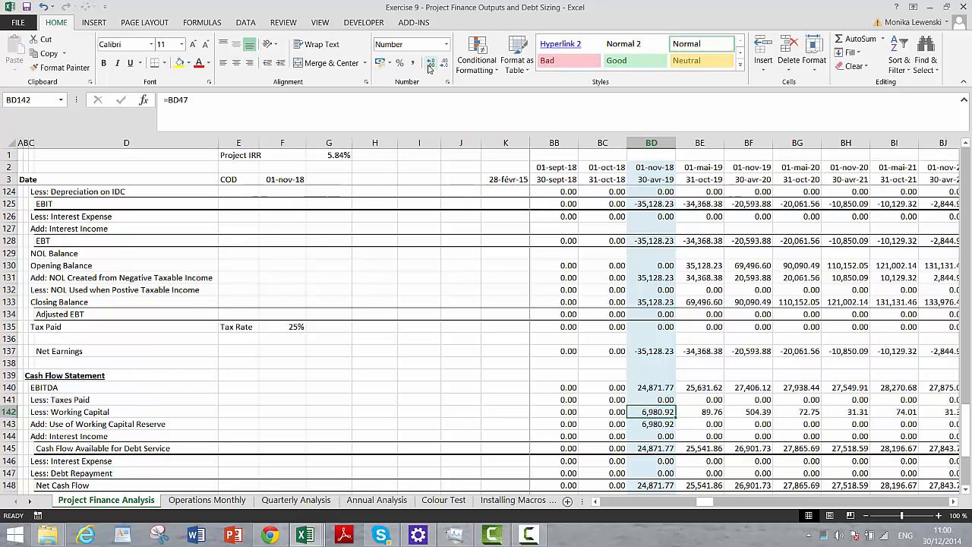
- Compare the Equity Cash Flow and Project Free Cash Flow in rows 153 and 154 for the periods around COD
key("Down")
key("Down")
key("Down")
key("Down")
key("Down")
key("Down")
key("Down")
key("Down")
key("Down")
key("Down")
key("Down")
key("Down")
key("Down")
key("Down")
key("Down")
key("Down")
key("Down")
key("Down")
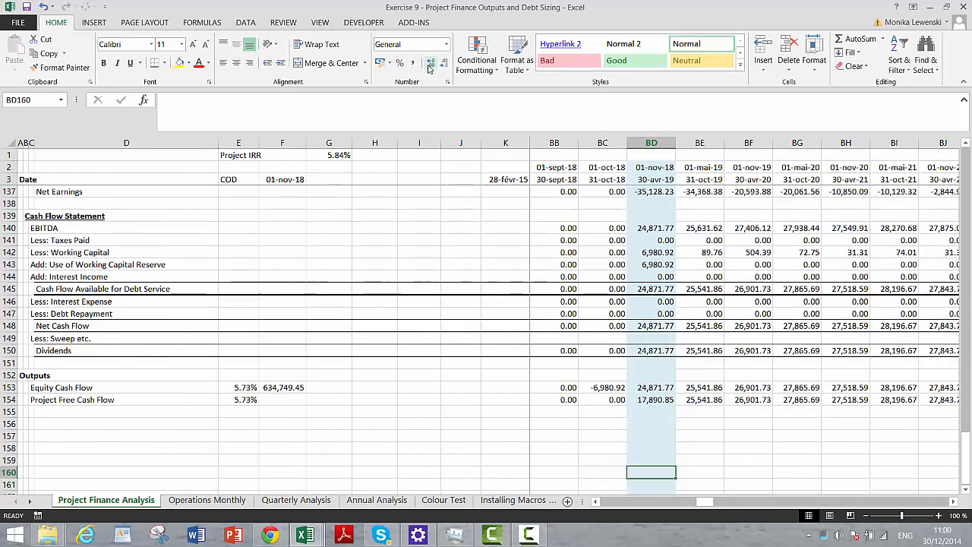
key("Up")
key("Up")
key("Up")
key("Up")
key("Up")
key("Left")
key("Up")
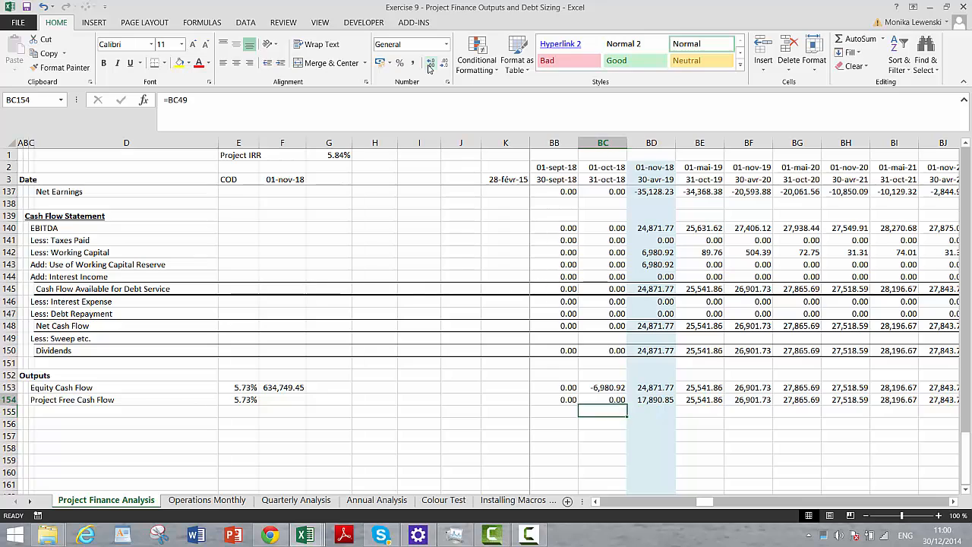
key("Right")
key("Up")
key("Left")
key("Right")
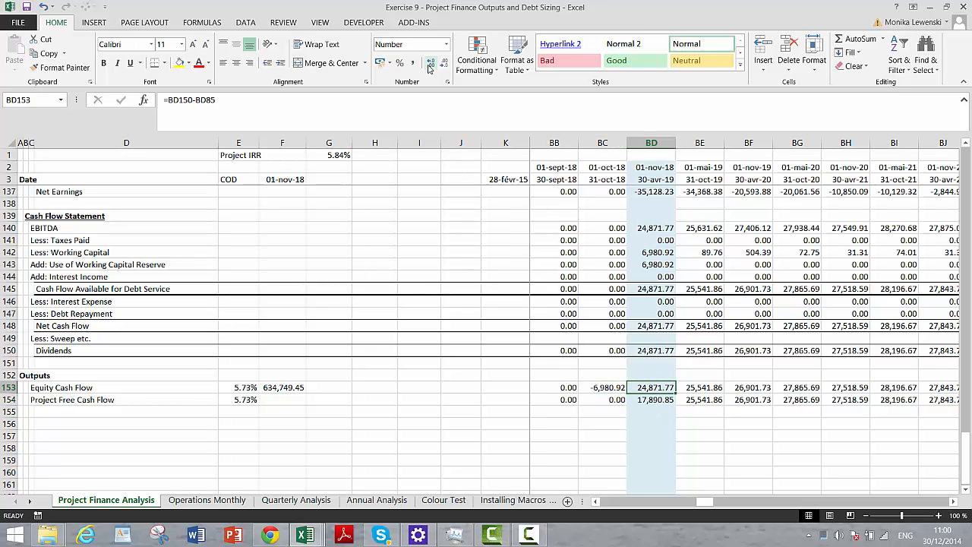
key("Down")
key("Left")
key("Up")
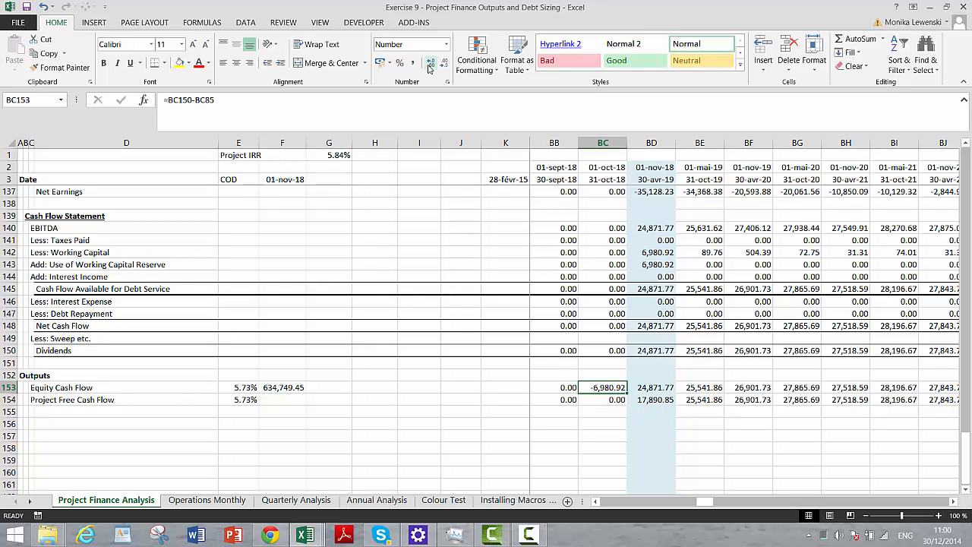
key("Right")
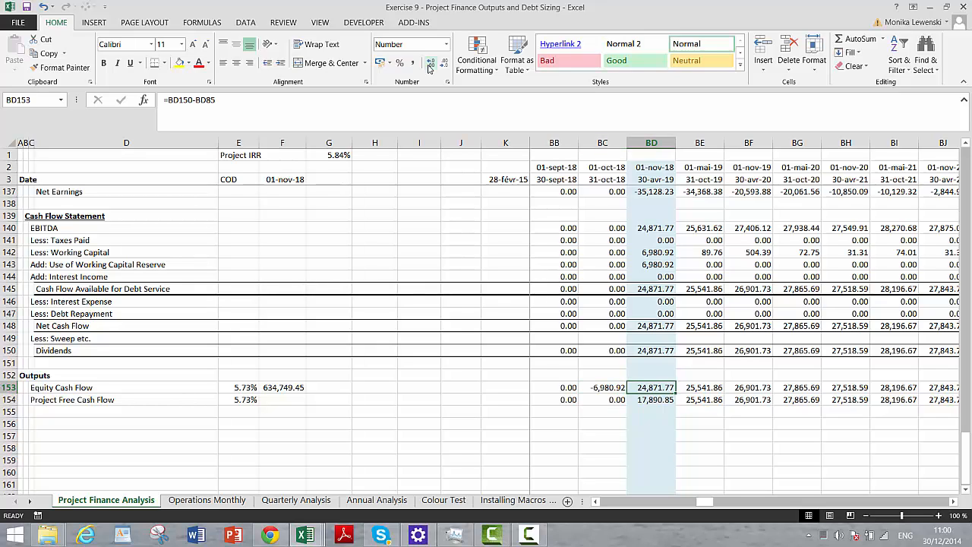
key("Down")
key("Up")
key("Down")
key("Up")
key("Down")
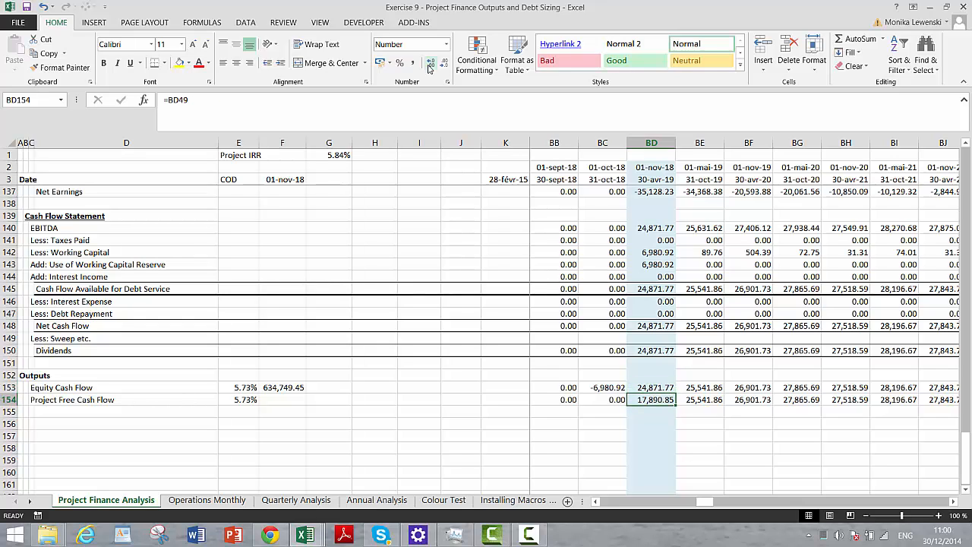
key("Right")
key("Left")
key("Down")
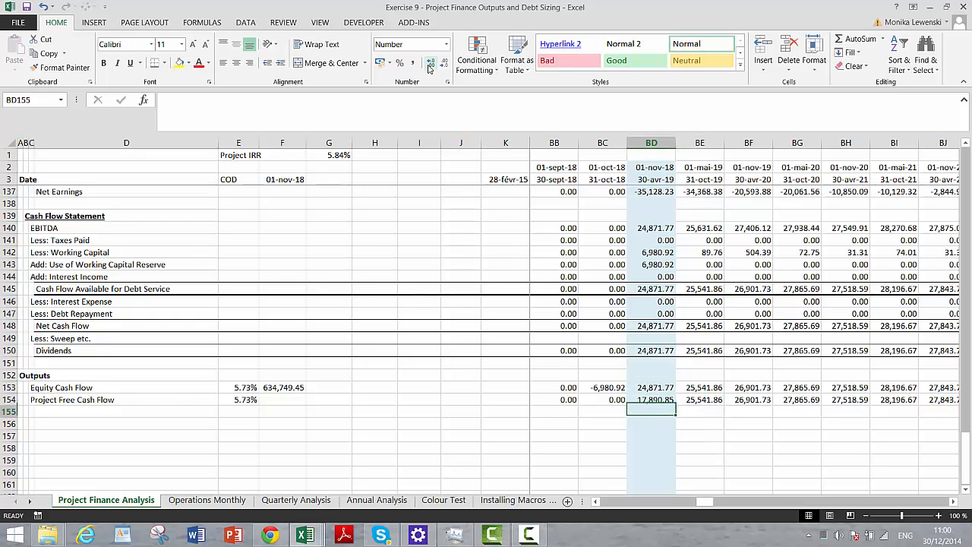
- Add a DSCR subheading in C156 below the cash flow lines of the Outputs section
key("Left")
key("Left")
key("Left")
key("Left")
key("Left")
key("Left")
key("Left")
key("Left")
key("Left")
key("Left")
key("Left")
key("Left")
key("Left")
key("Left")
key("Left")
key("Left")
key("Left")
key("Left")
key("Left")
key("Left")
key("Left")
key("Left")
key("Left")
key("Left")
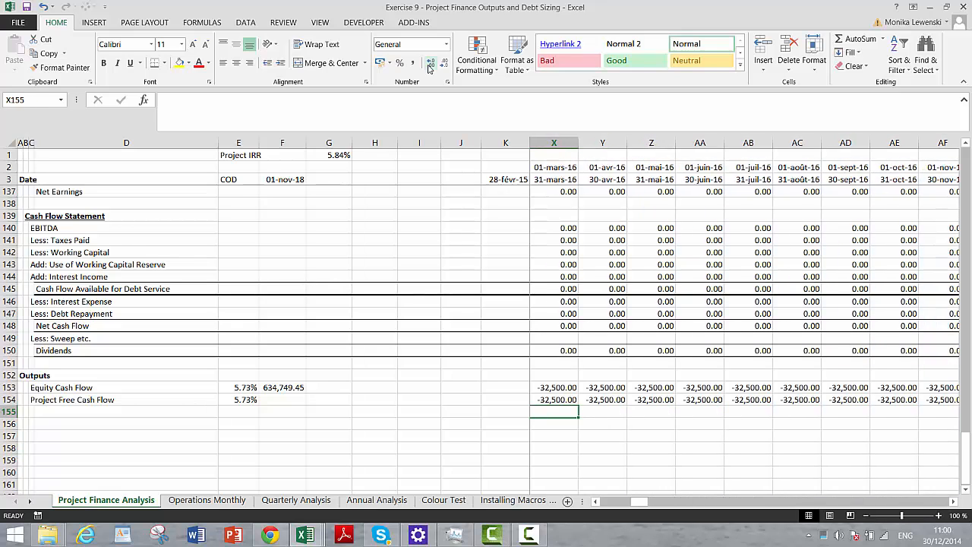
key("Down")
key("Right")
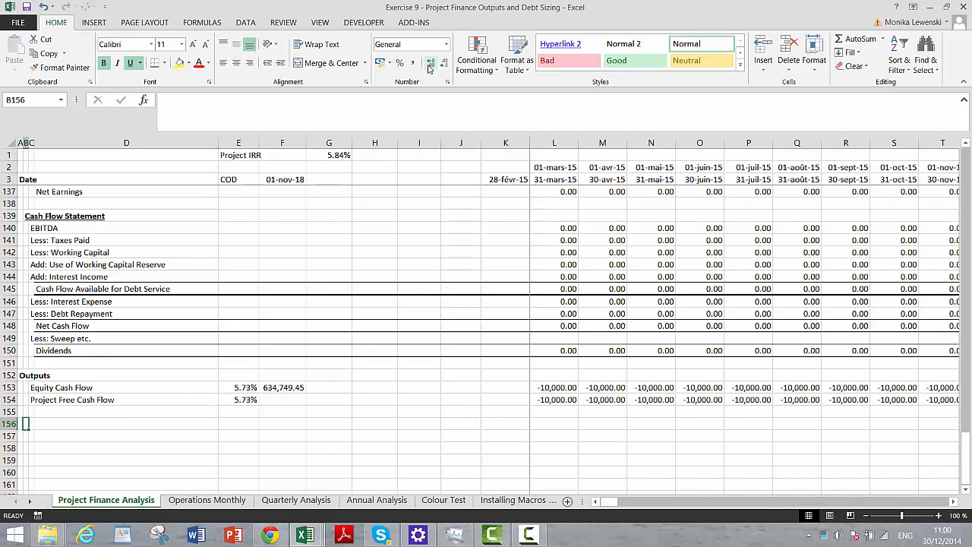
key("Right")
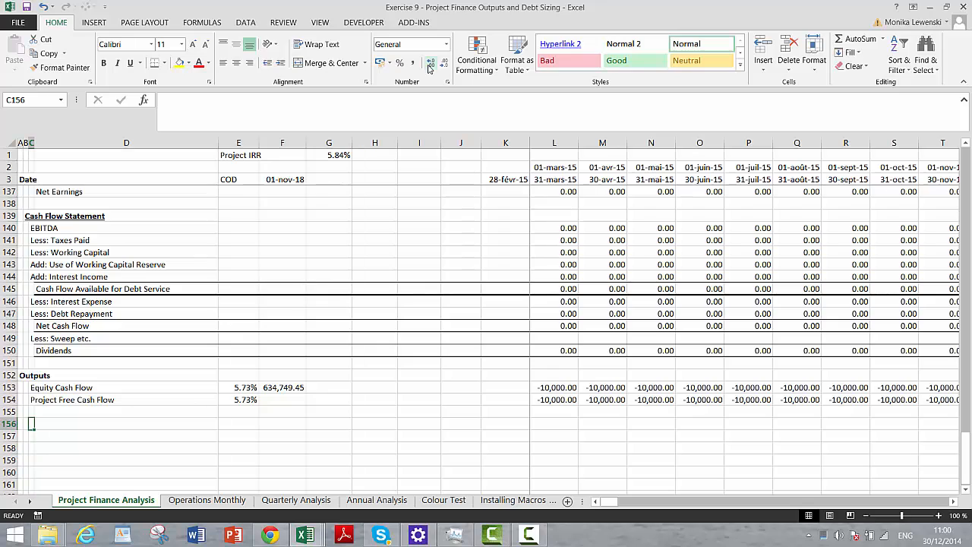
type("DC")
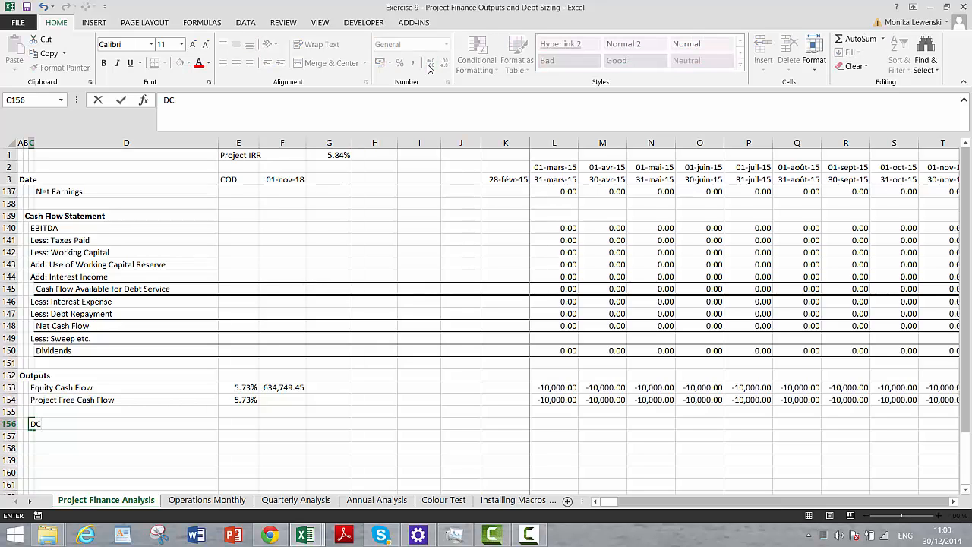
type("CR")
key("Return")
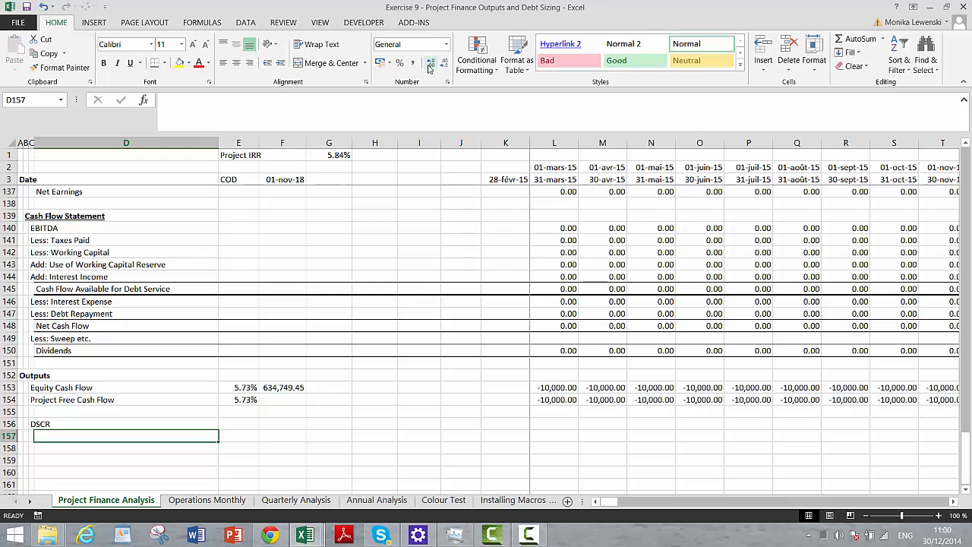
- Label D157 to D159 under DSCR as "CFADS", "Debt Service" and "DSCR Ratio per period"
type("CFAD")
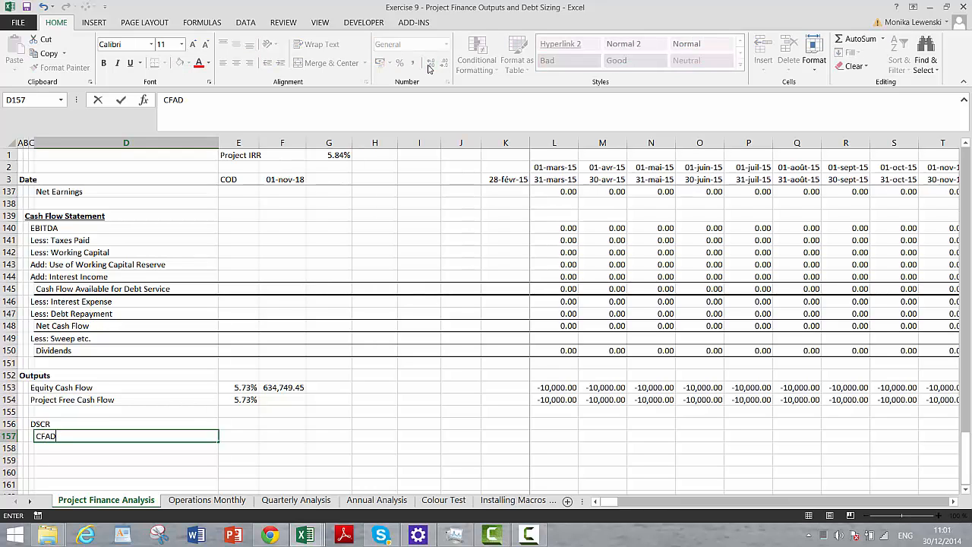
type("S")
key("Return")
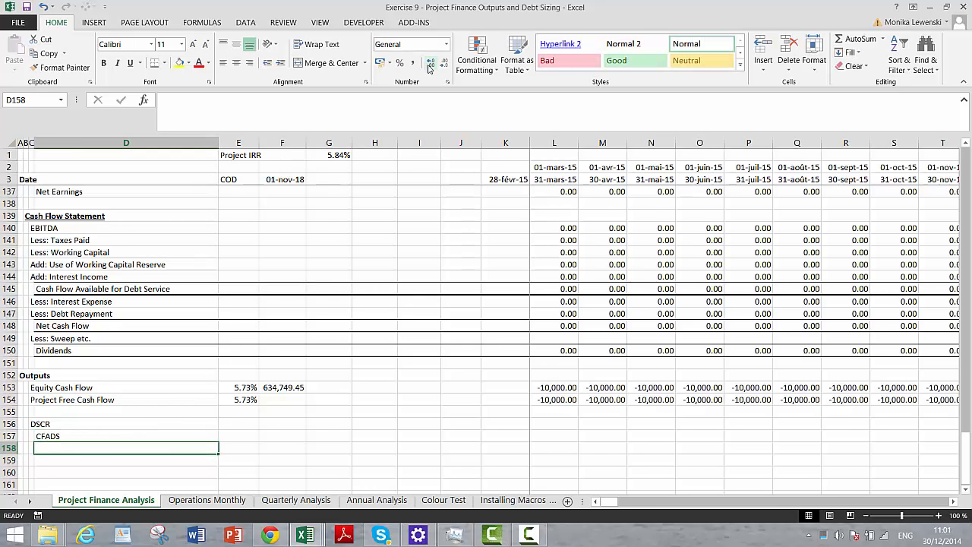
type("Debt Service")
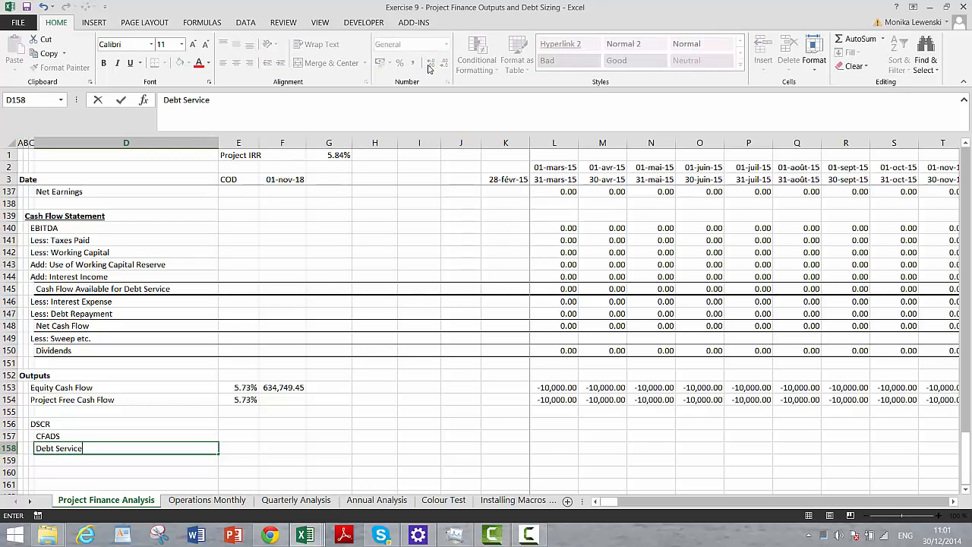
key("Return")
type("DSCR Rat")
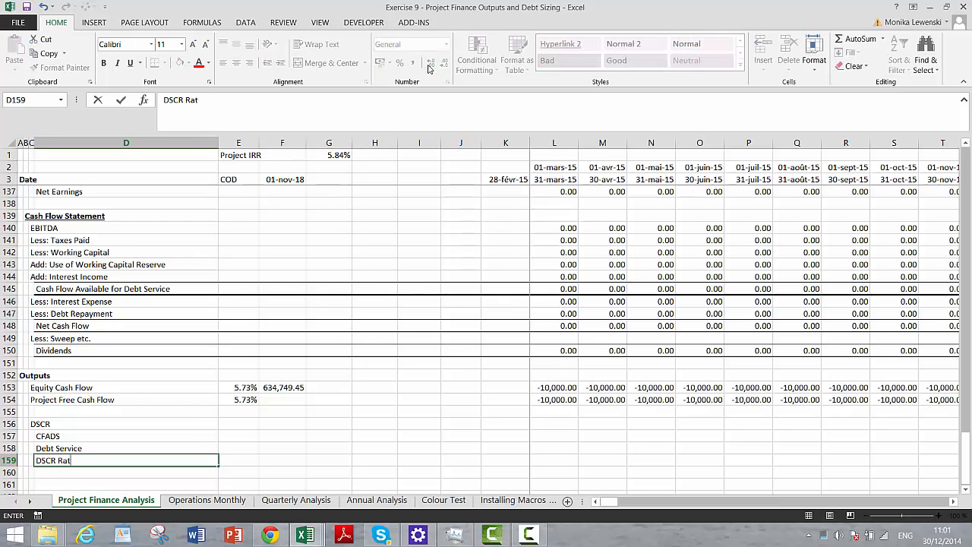
type("io per period")
key("Return")
- Link the first-period CFADS cell L157 to Cash Flow Available for Debt Service in L145
key("Up")
key("Up")
key("Up")
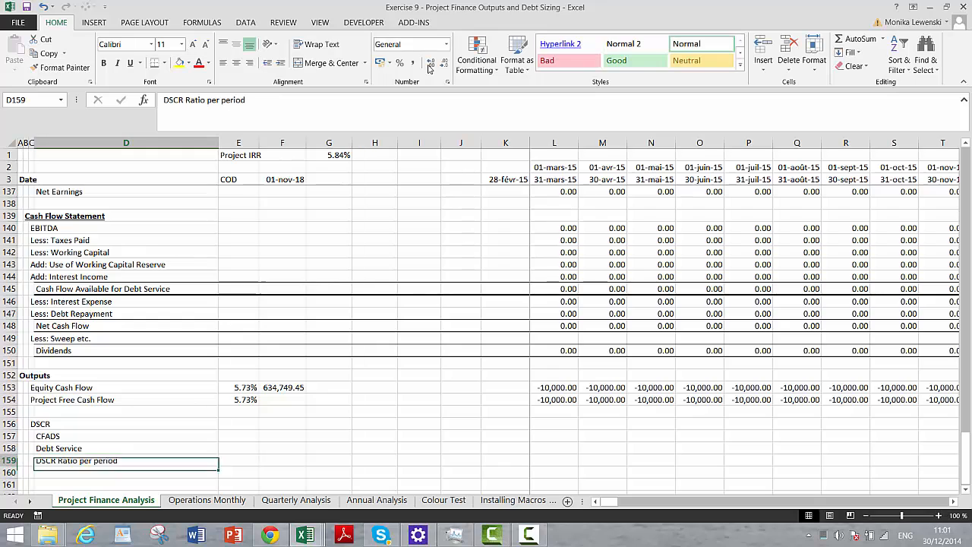
key("Right")
key("Right")
key("Right")
key("Right")
key("Right")
key("Right")
key("Right")
key("Right")
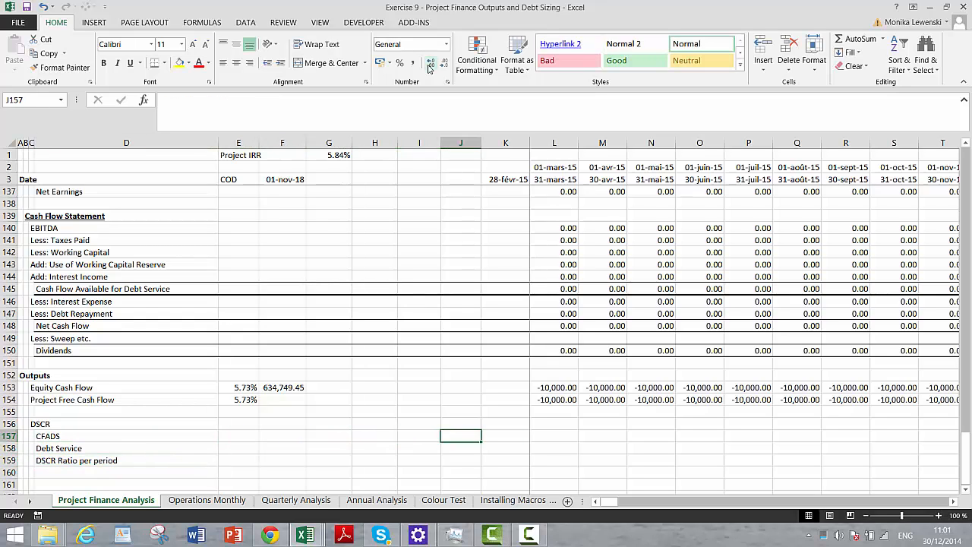
type("=")
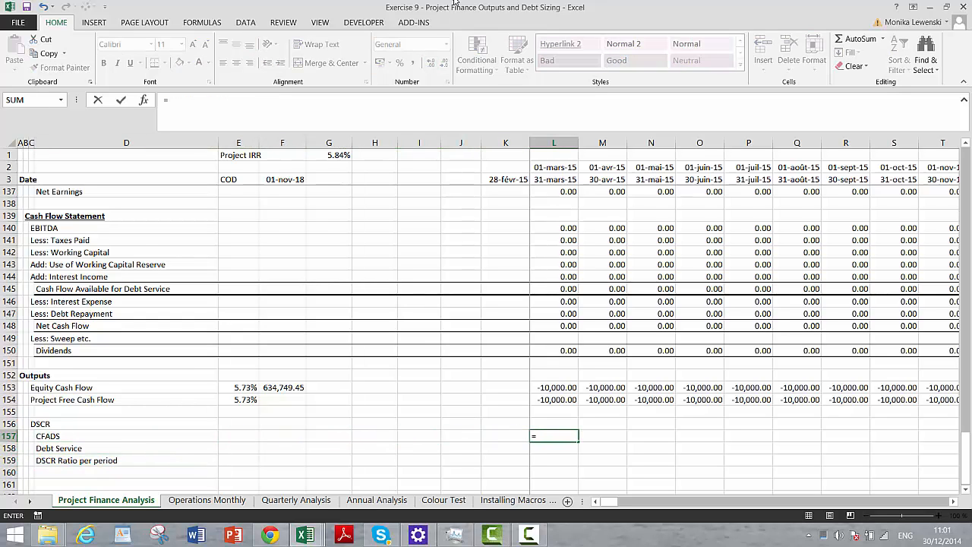
left_click(569, 288)
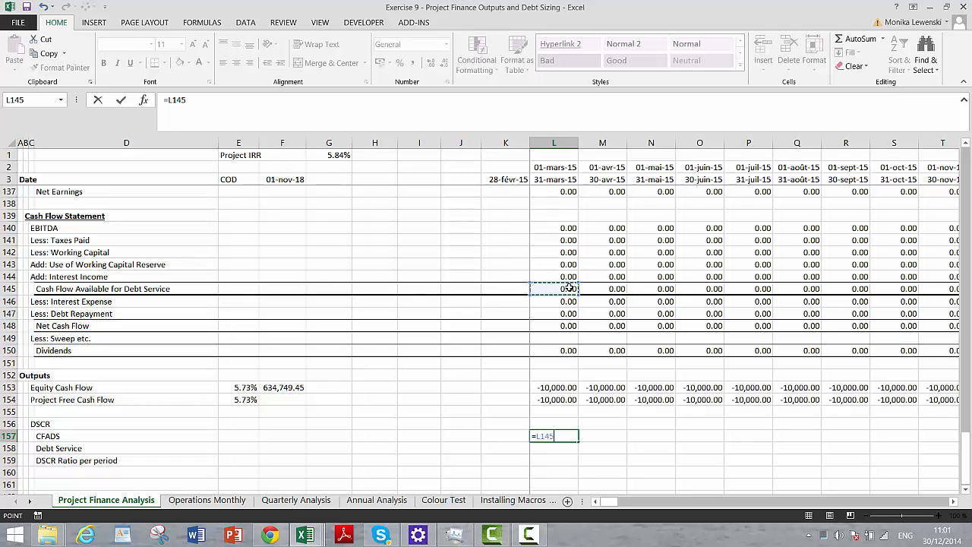
key("Return")
type("=")
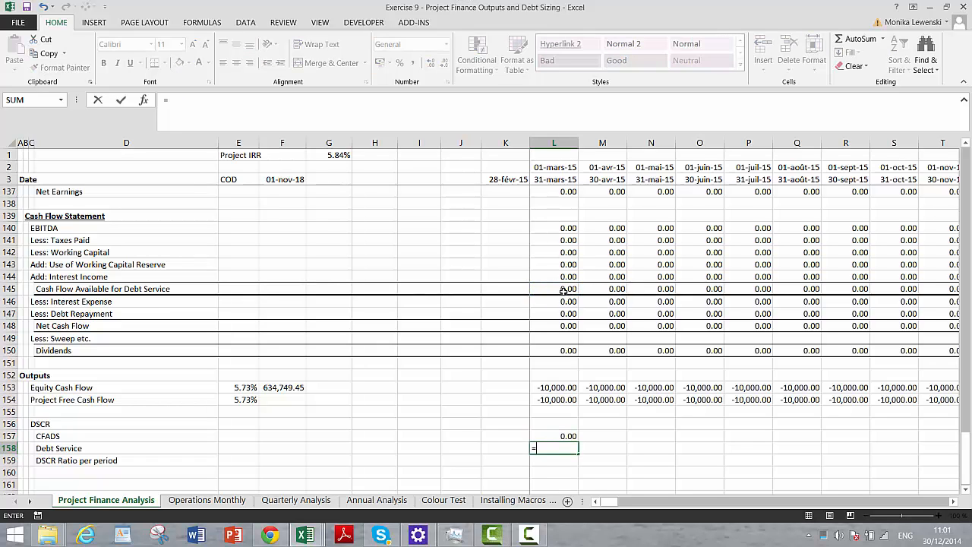
left_click(561, 302)
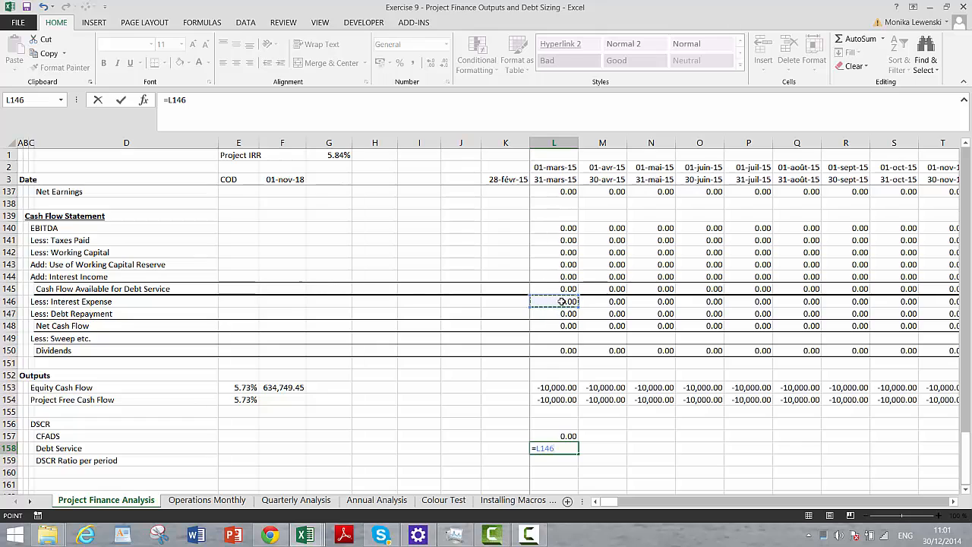
key("F9")
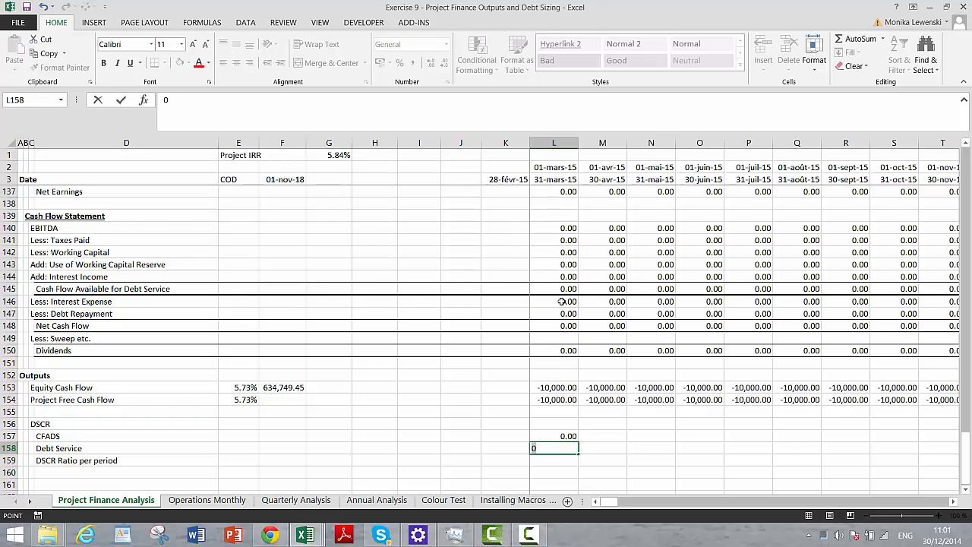
key("Escape")
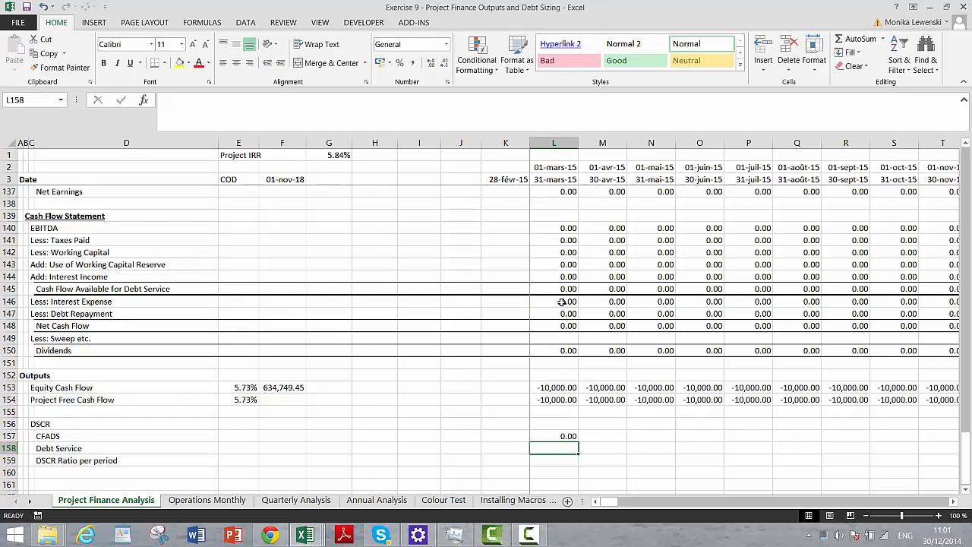
left_click(561, 301)
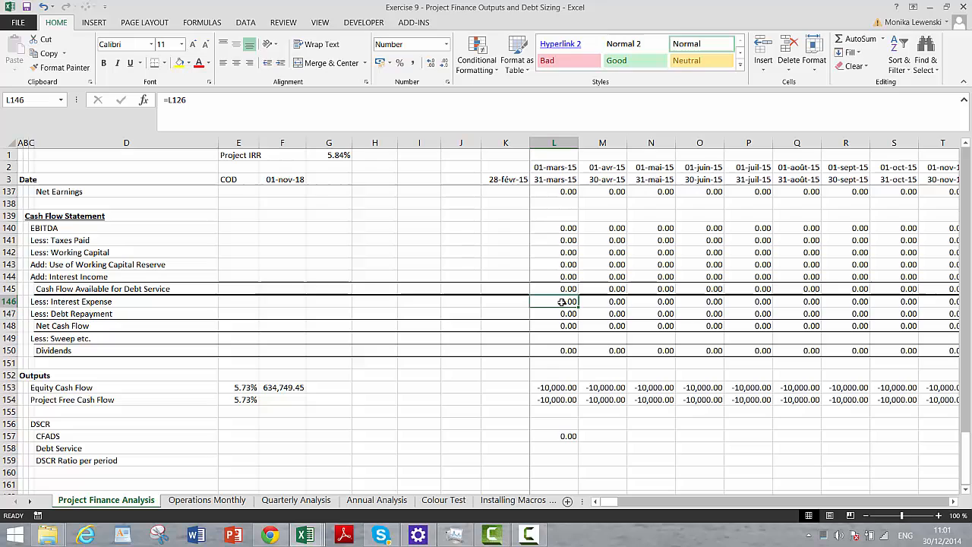
- Calculate Debt Service in L158 as interest expense plus debt repayment with =L146+L147
left_click(555, 449)
type("=")
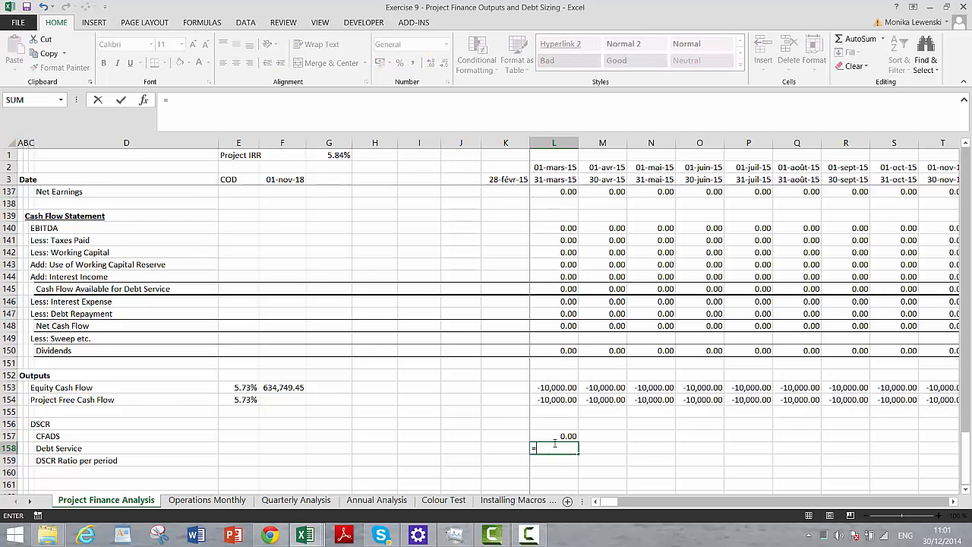
left_click(544, 301)
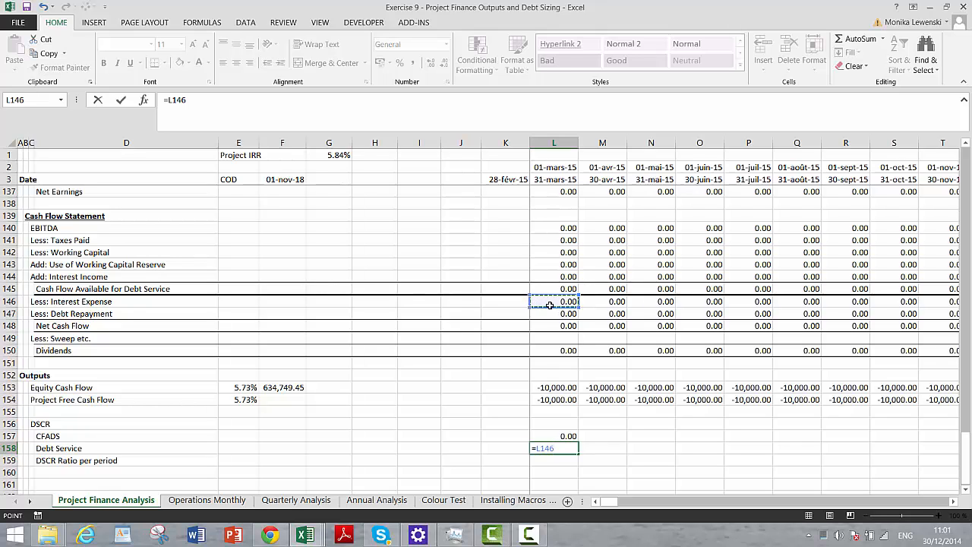
type("+")
left_click(551, 314)
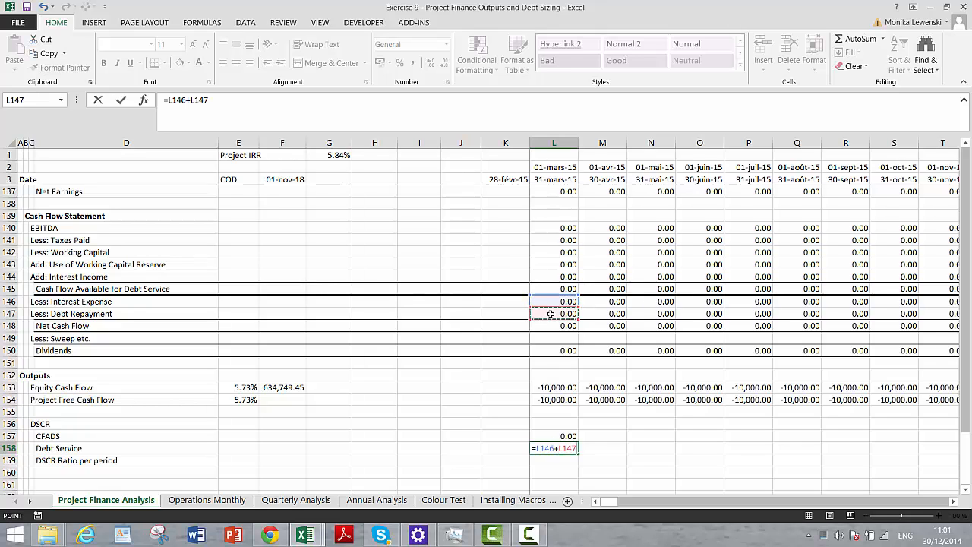
key("Return")
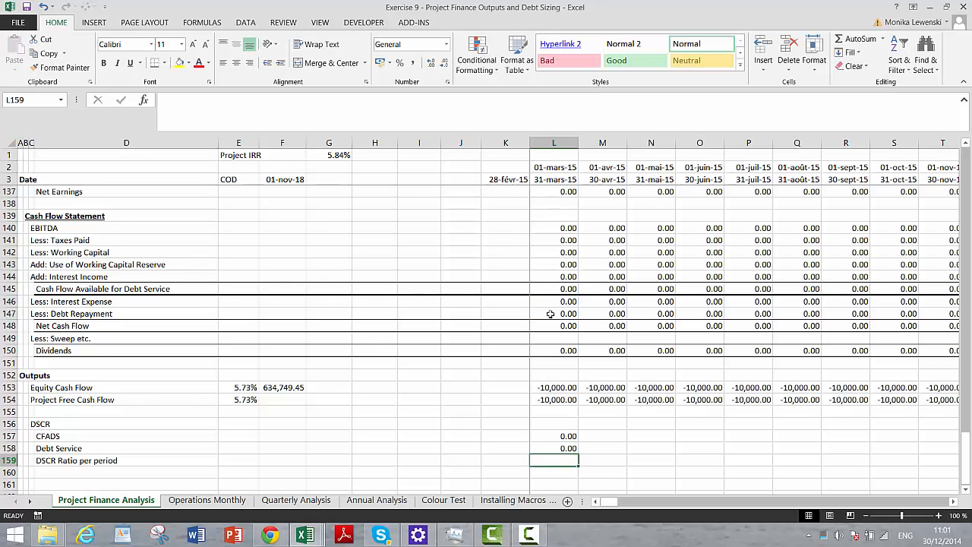
- Calculate the DSCR ratio in L159 with =IF(L158>.1;L157/L158), dividing CFADS by Debt Service and omitting a false value
type("=if(")
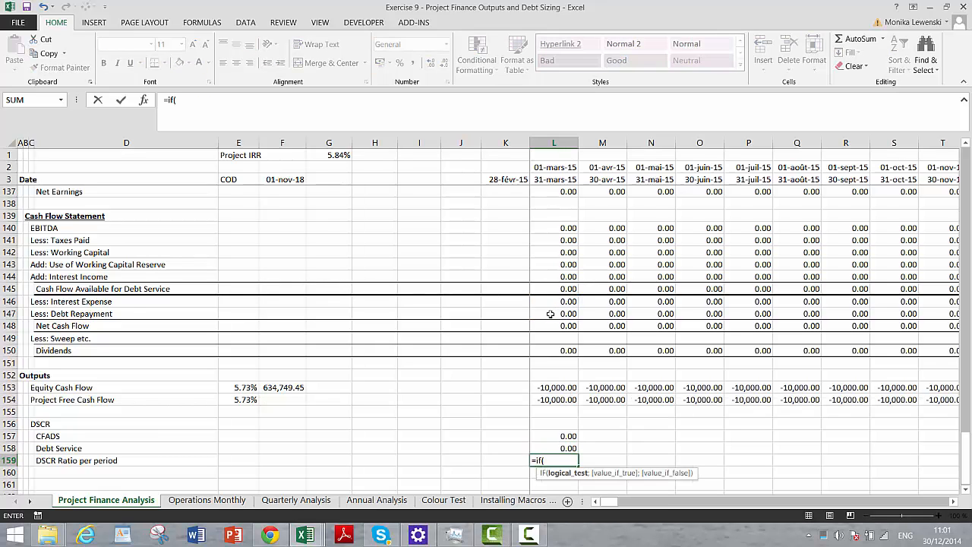
key("Up")
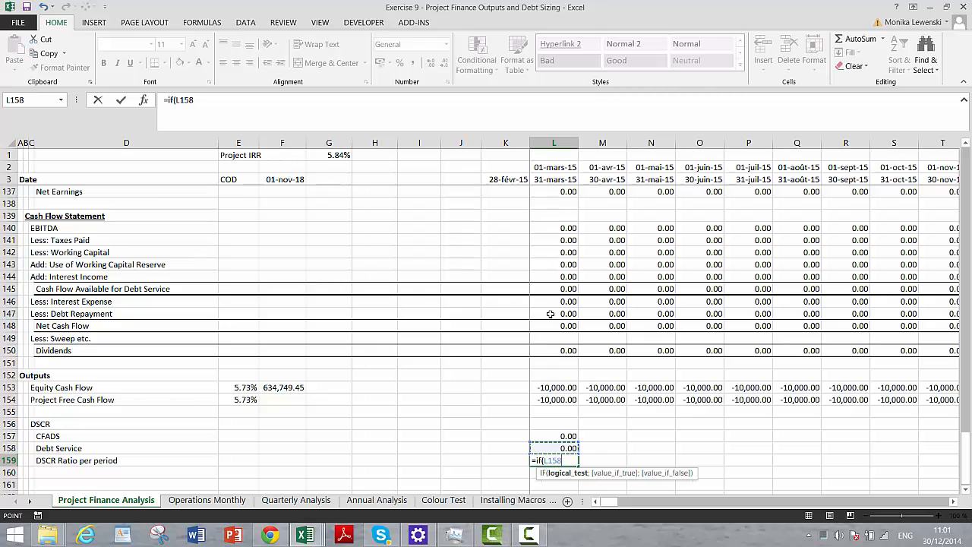
type(">.1;")
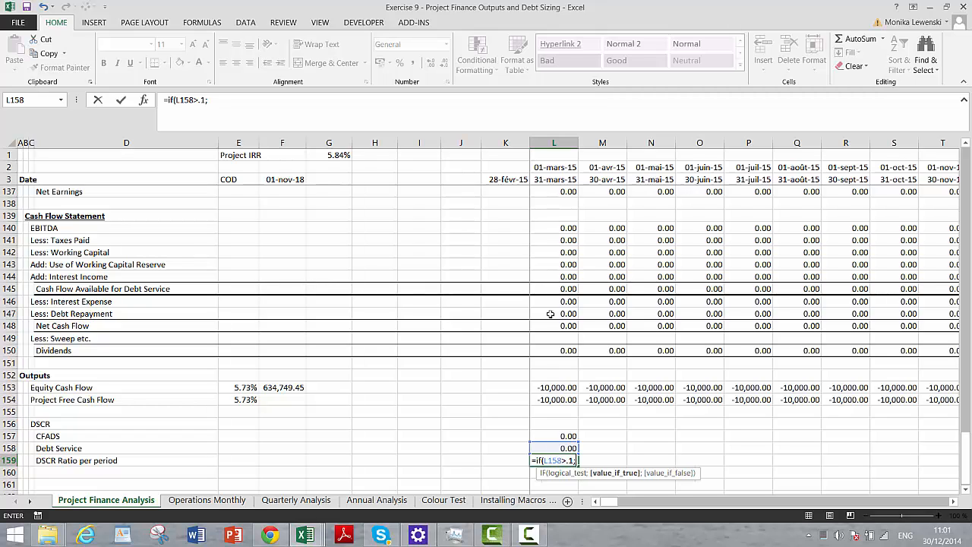
left_click(544, 434)
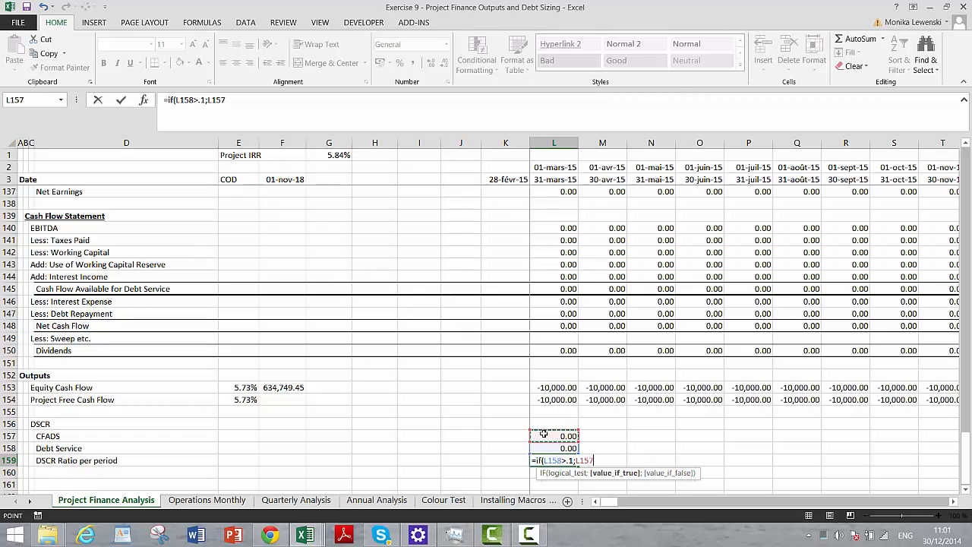
type("/")
left_click(545, 448)
key("Return")
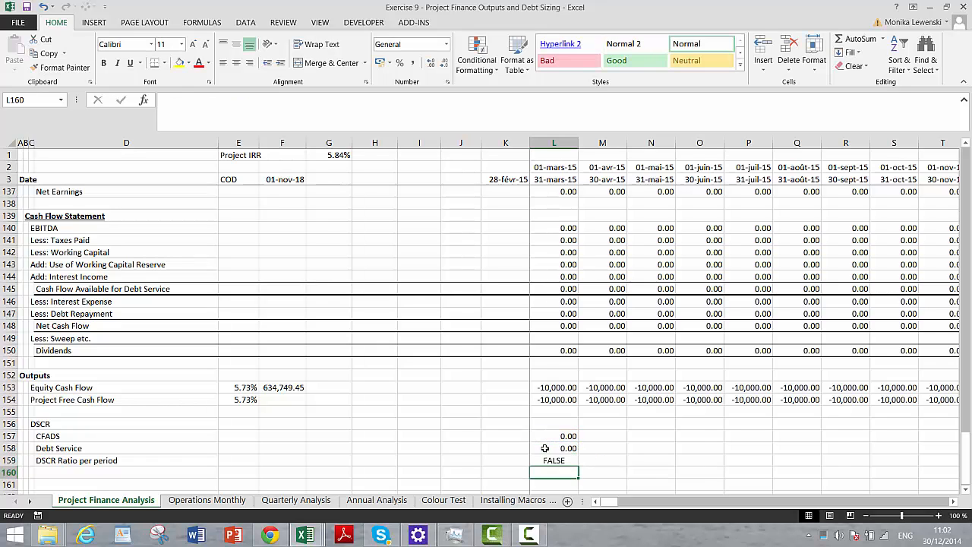
- Copy the CFADS, Debt Service and DSCR ratio formulas in L157:L159 across all periods to column DQ
key("Up")
key("Up")
key("Up")
key("shift+Down")
key("shift+Down")
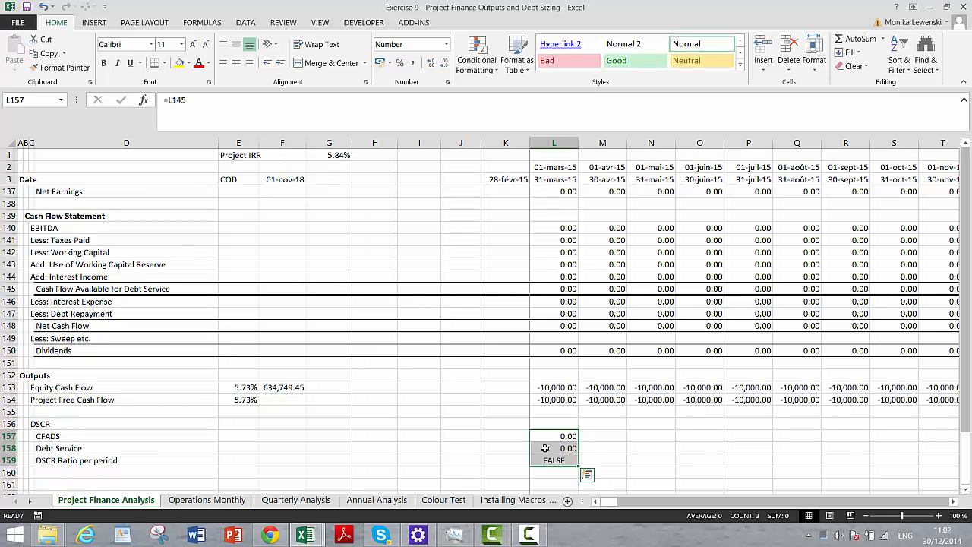
key("ctrl+shift+r")
- Examine the CFADS, Debt Service and DSCR ratio rows 157 to 159 across the construction and operating periods
key("Right")
key("Right")
key("Right")
key("Right")
key("Right")
key("Right")
key("Right")
key("Right")
key("Right")
key("Right")
key("Right")
key("Right")
key("Right")
key("Right")
key("Right")
key("Right")
key("Right")
key("Right")
key("Right")
key("Right")
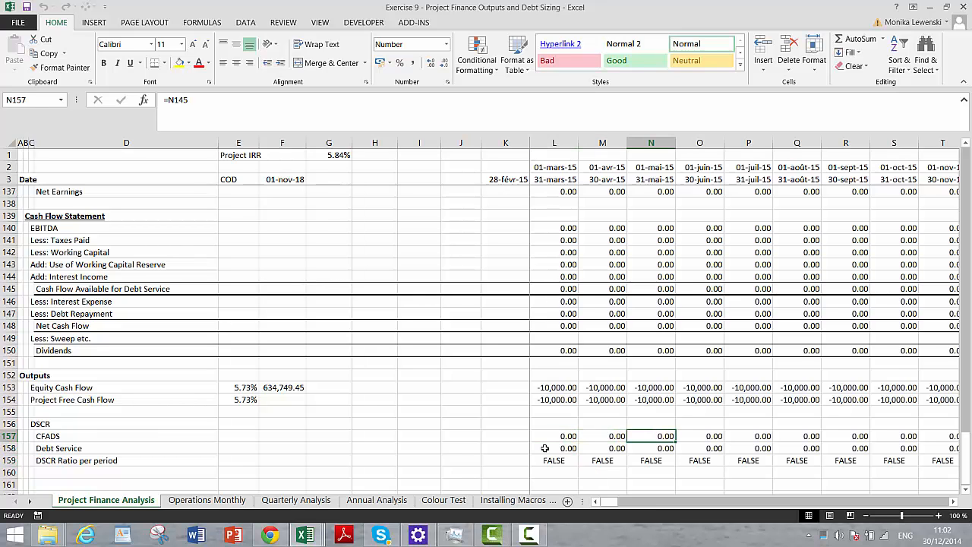
key("Right")
key("Right")
key("Right")
key("Right")
key("Right")
key("Right")
key("Right")
key("Right")
key("Right")
key("Right")
key("Right")
key("Right")
key("Right")
key("Right")
key("Right")
key("Right")
key("Right")
key("Right")
key("Right")
key("Right")
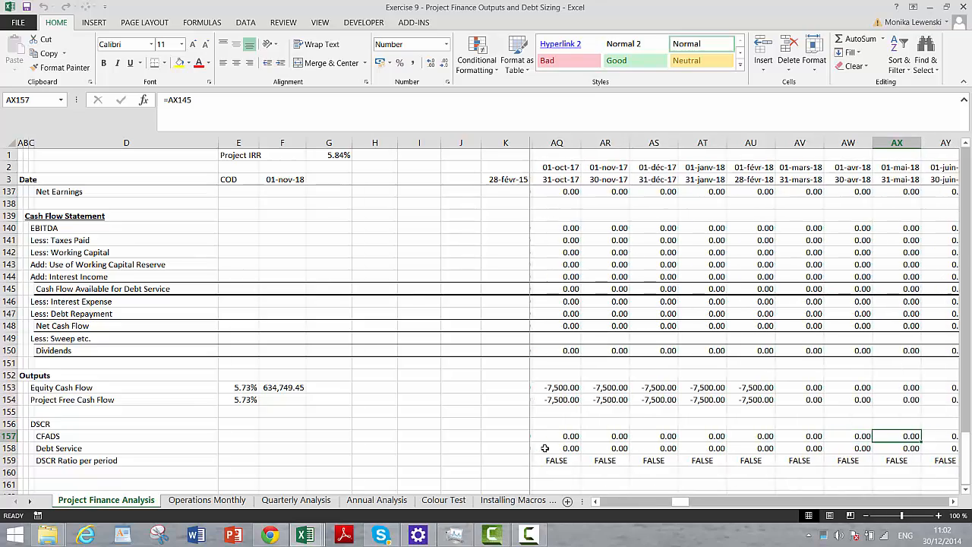
key("Left")
key("Left")
key("Left")
key("Left")
key("Left")
key("Left")
key("Left")
key("Left")
key("Left")
key("Left")
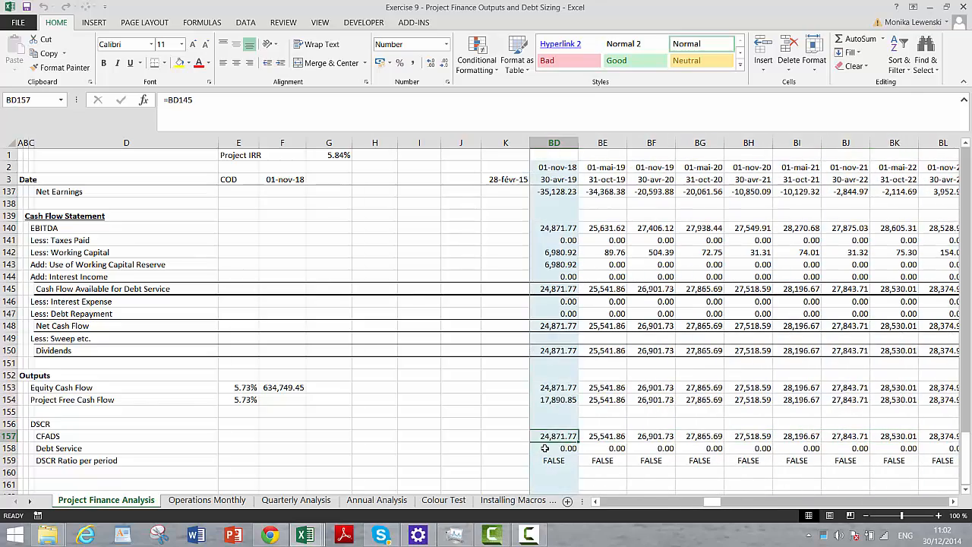
key("Right")
key("Right")
key("Right")
key("Right")
key("Right")
key("Right")
key("Right")
key("Right")
key("Right")
key("Right")
key("Right")
key("Right")
key("Right")
key("Right")
key("Right")
key("Right")
key("Right")
key("Right")
key("Right")
key("Right")
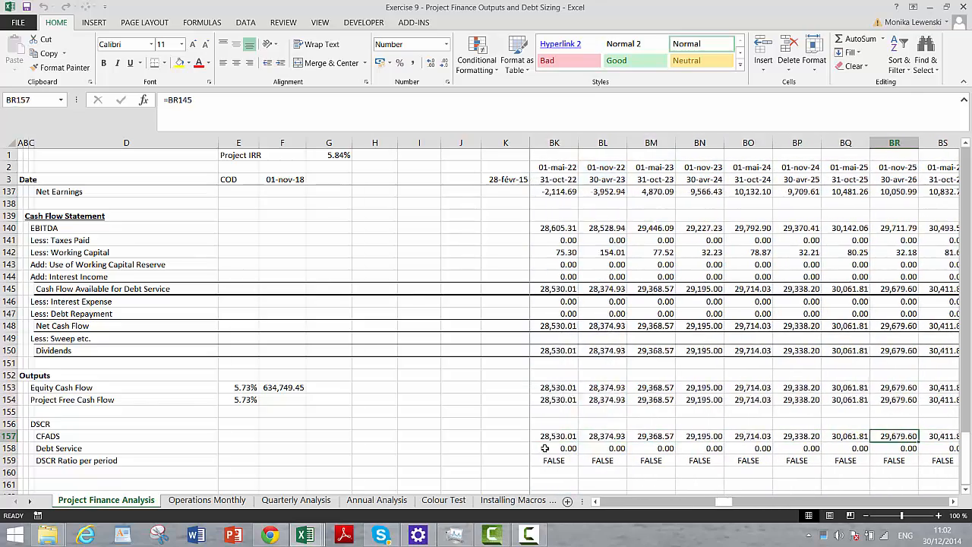
key("Left")
key("Left")
key("Left")
key("Left")
key("Left")
key("Left")
key("Left")
key("Left")
key("Left")
key("Left")
key("Left")
key("Left")
key("Left")
key("Left")
key("Left")
key("Left")
key("Left")
key("Left")
key("Left")
key("Left")
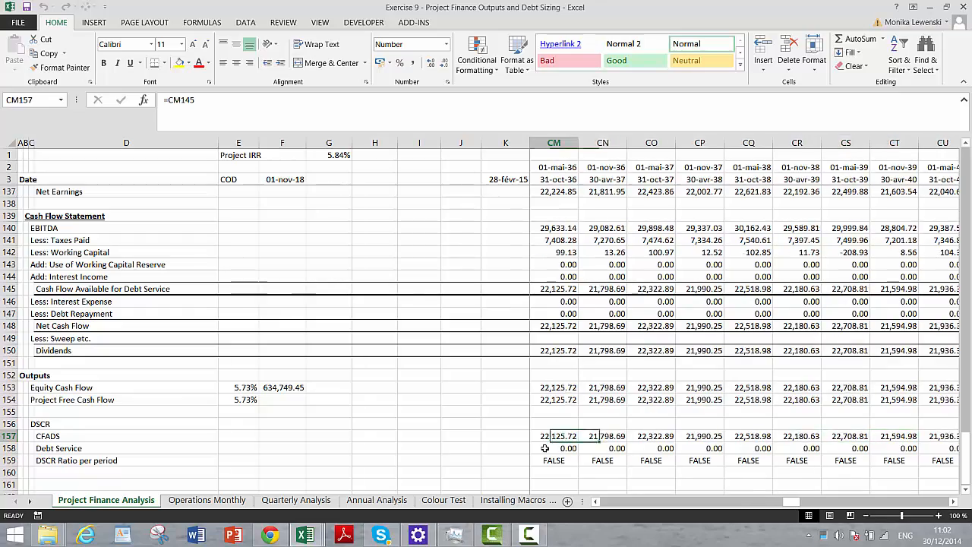
key("Left")
key("Left")
key("Left")
key("Left")
key("Left")
key("Left")
key("Left")
key("Left")
key("Left")
key("Left")
key("Left")
key("Left")
key("Left")
key("Left")
key("Left")
key("Left")
key("Left")
key("Left")
key("Left")
key("Left")
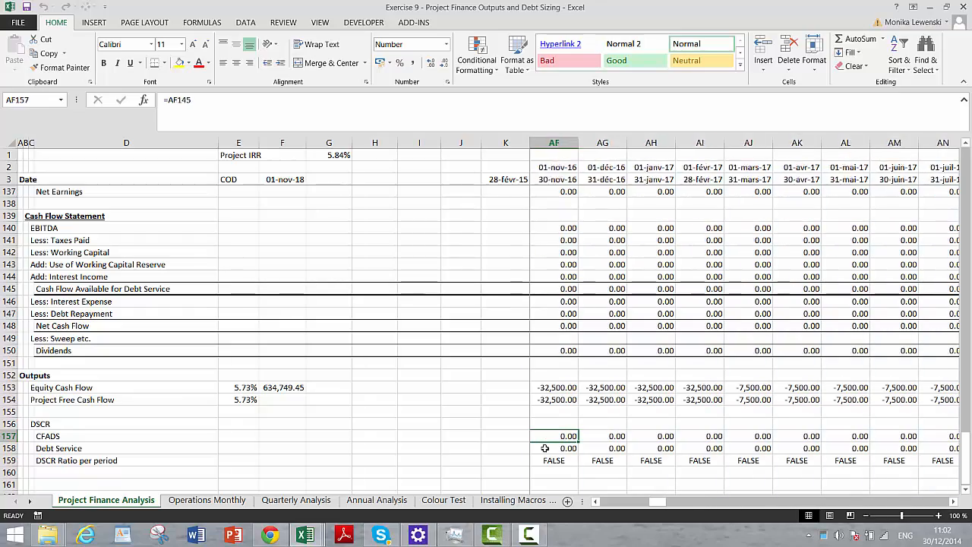
- Label E159 as "Min" beside DSCR Ratio per period
key("Left")
key("Down")
key("Down")
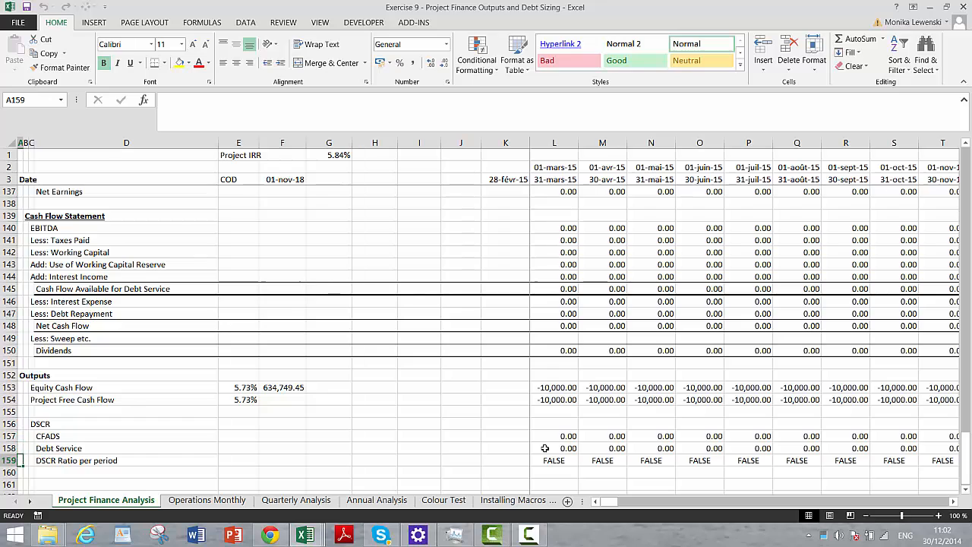
key("Right")
key("Right")
key("Right")
key("Right")
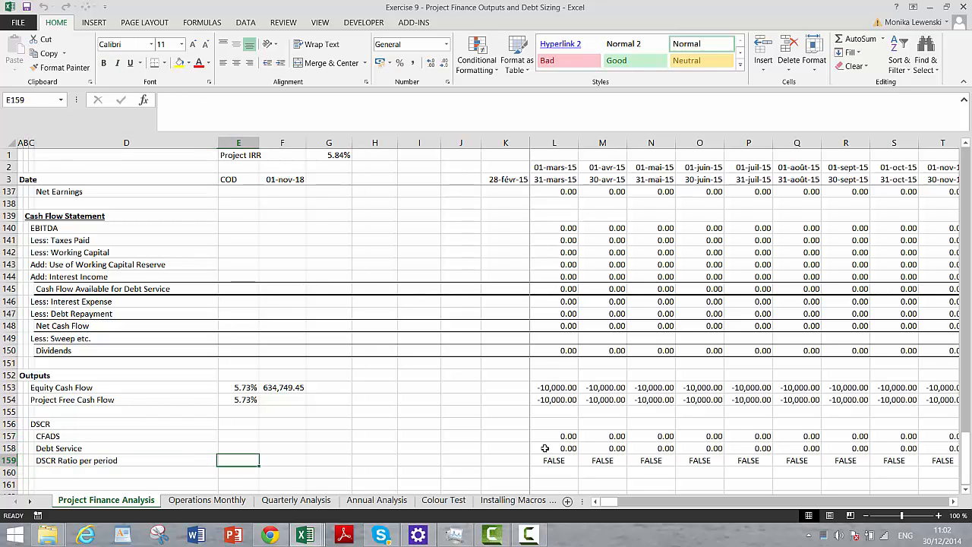
type("Min")
key("Return")
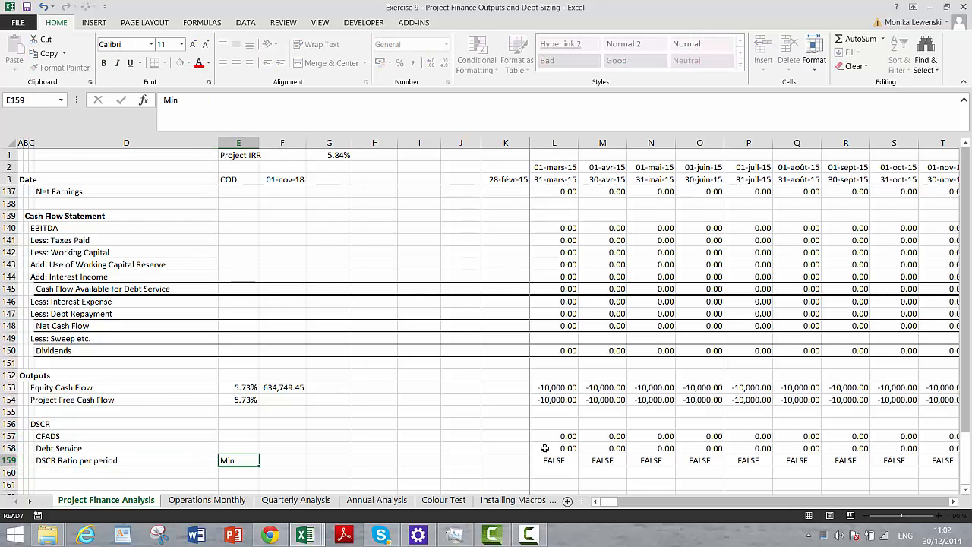
- Calculate the minimum DSCR in F159 with =MIN(L159:DQ159)
key("Up")
key("Right")
type("=")
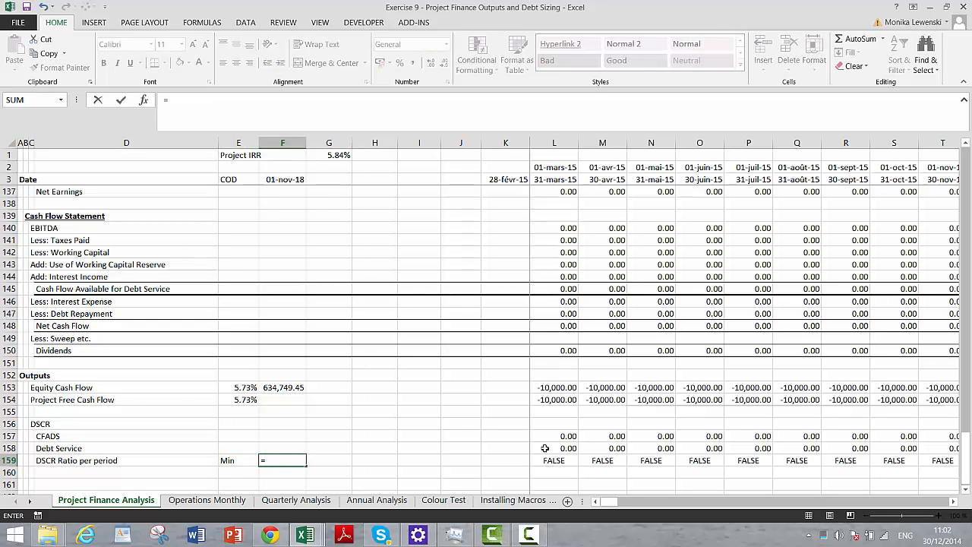
type("min(")
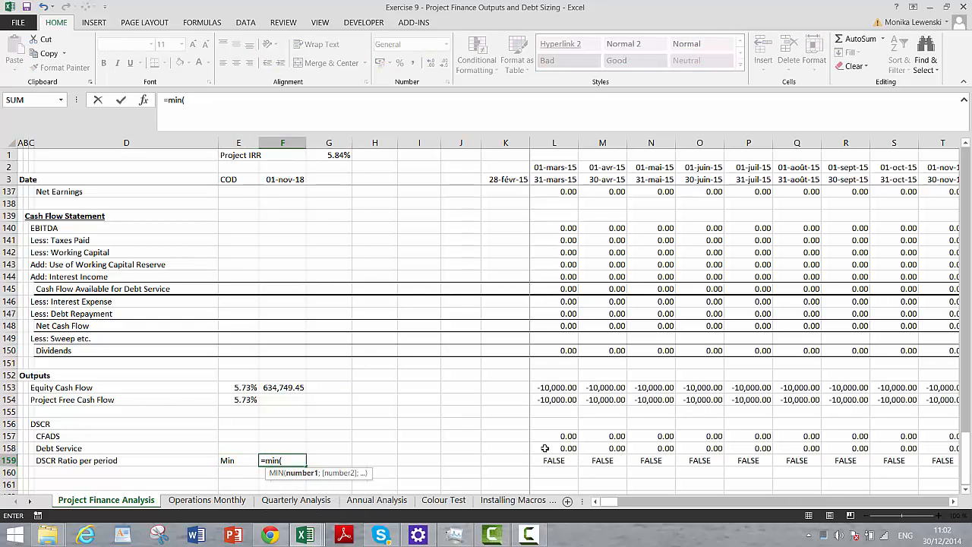
key("Right")
key("Right")
key("Right")
key("Right")
key("Right")
key("ctrl+shift+Right")
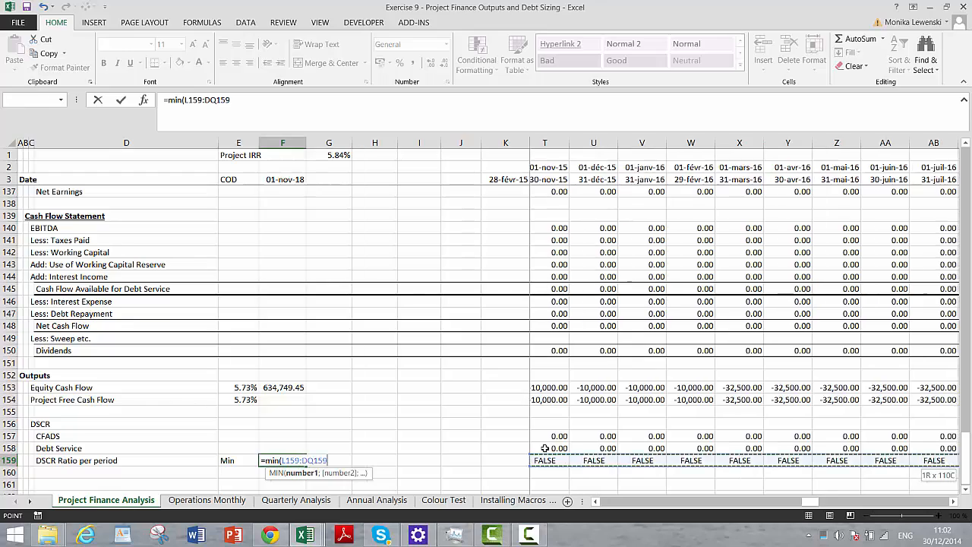
key("Return")
- Set Maximum Debt to Capital in F14 of the Debt Sizing inputs to 80%
key("Up")
key("Left")
key("Left")
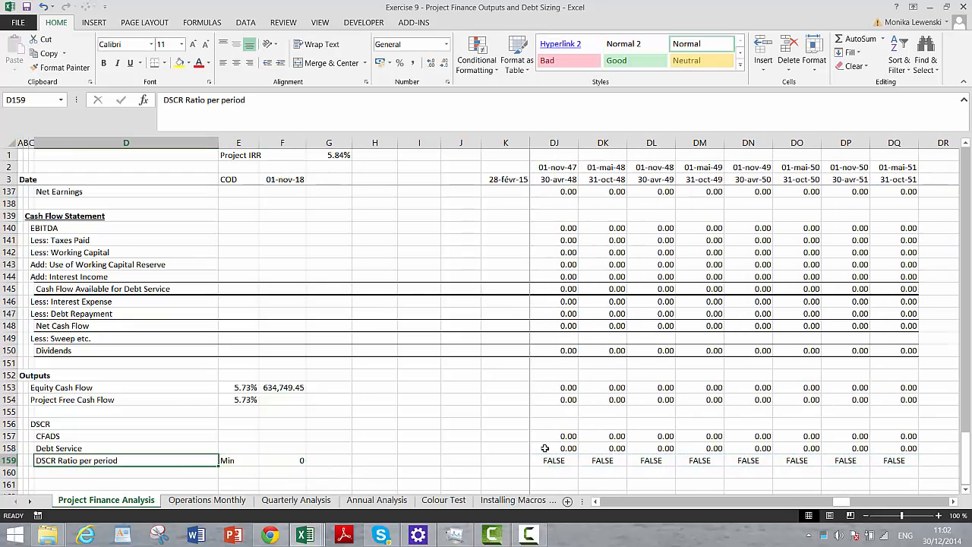
key("Page_Up")
key("Page_Up")
key("Page_Up")
key("Page_Up")
key("Page_Up")
key("Page_Up")
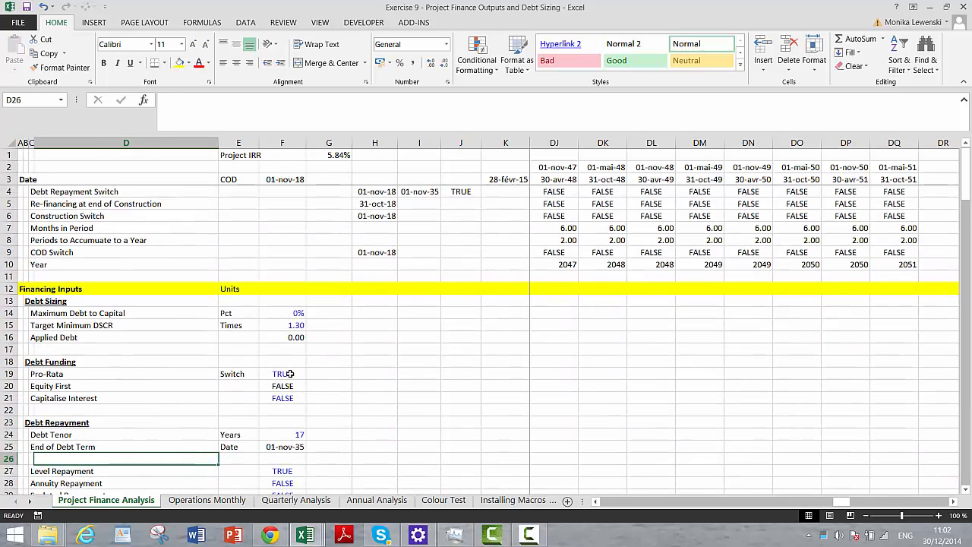
left_click(281, 316)
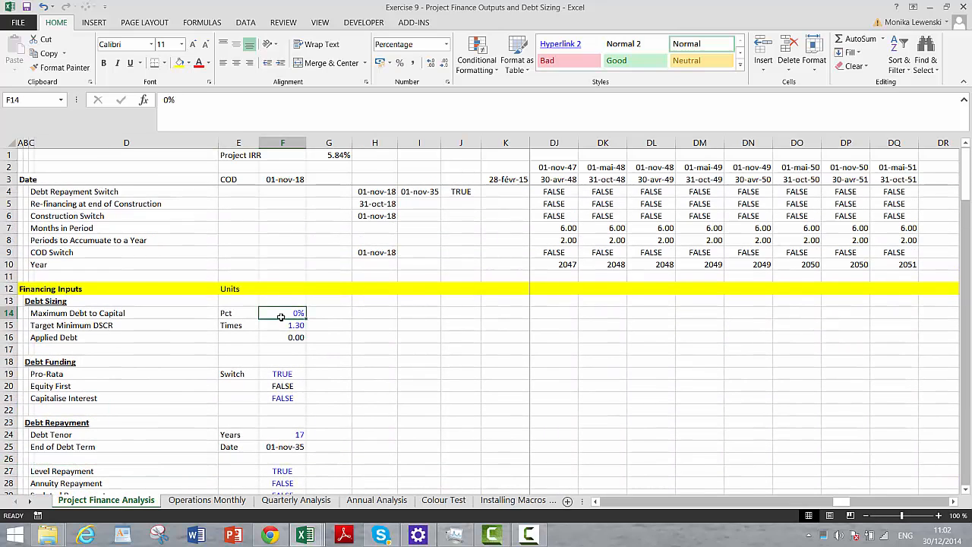
type("9-")
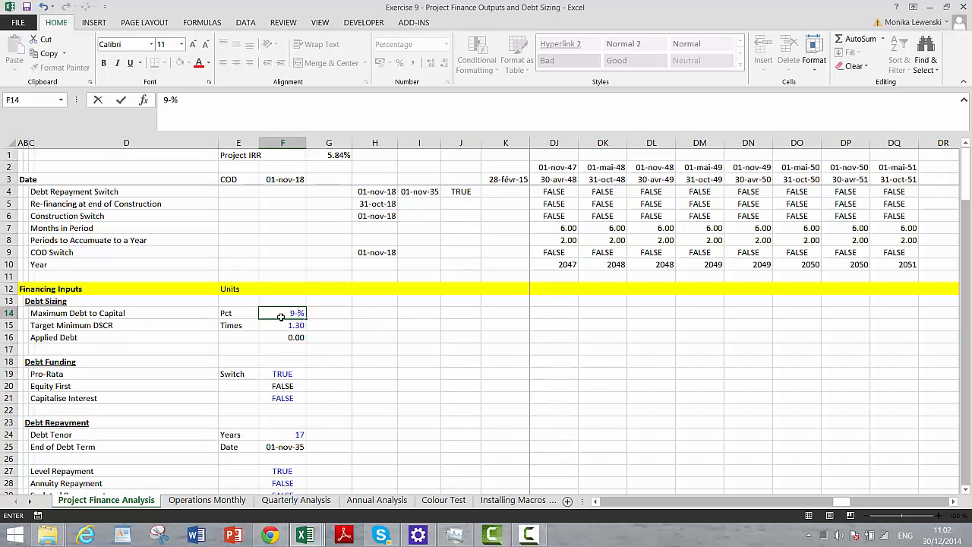
key("BackSpace")
key("BackSpace")
type("8-")
key("BackSpace")
type("0")
key("Return")
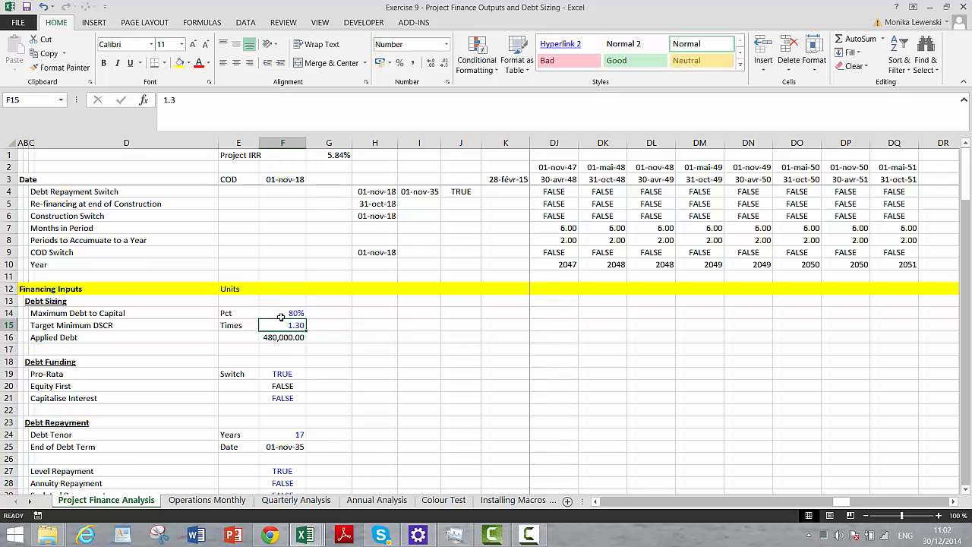
key("Return")
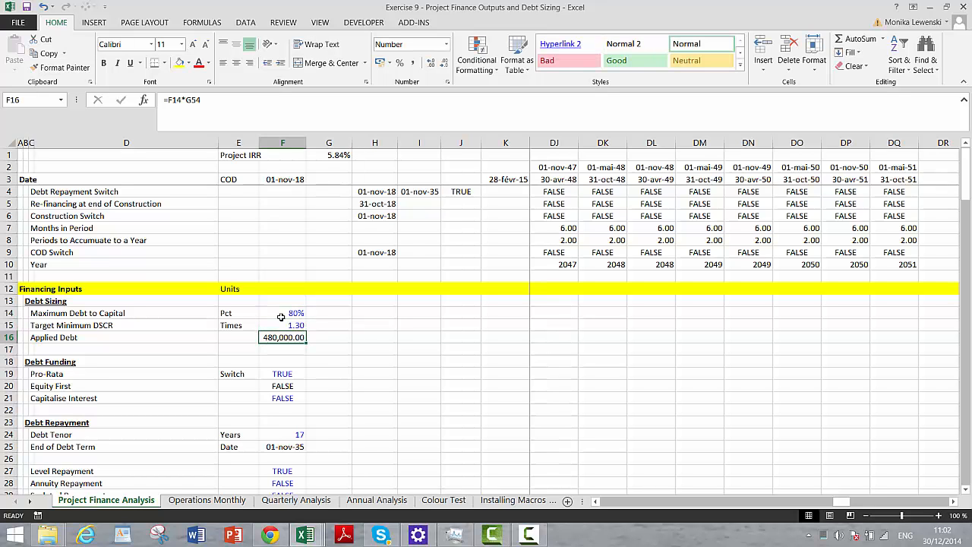
- Format the minimum DSCR in F159 as a number with two decimals
key("Page_Down")
key("Page_Down")
key("Page_Down")
key("Page_Down")
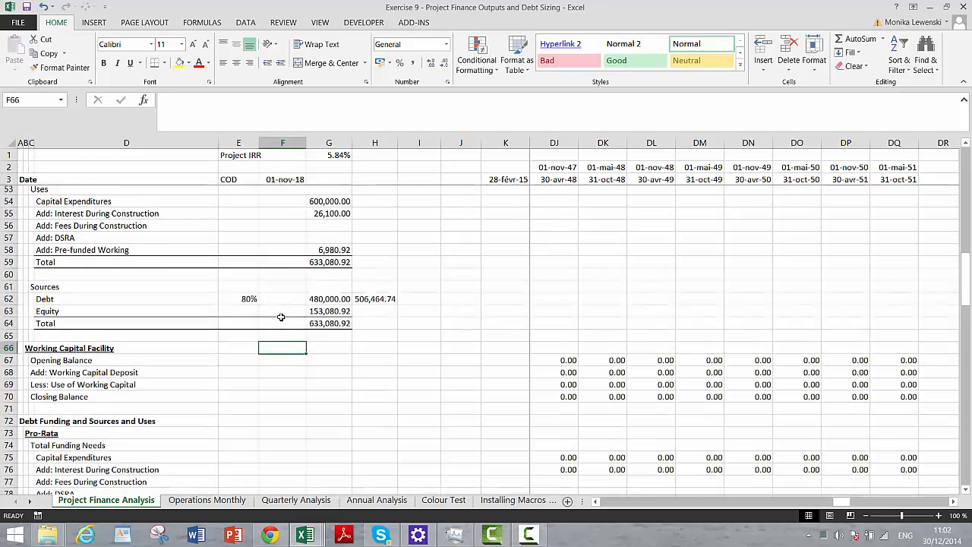
key("Page_Down")
key("Page_Down")
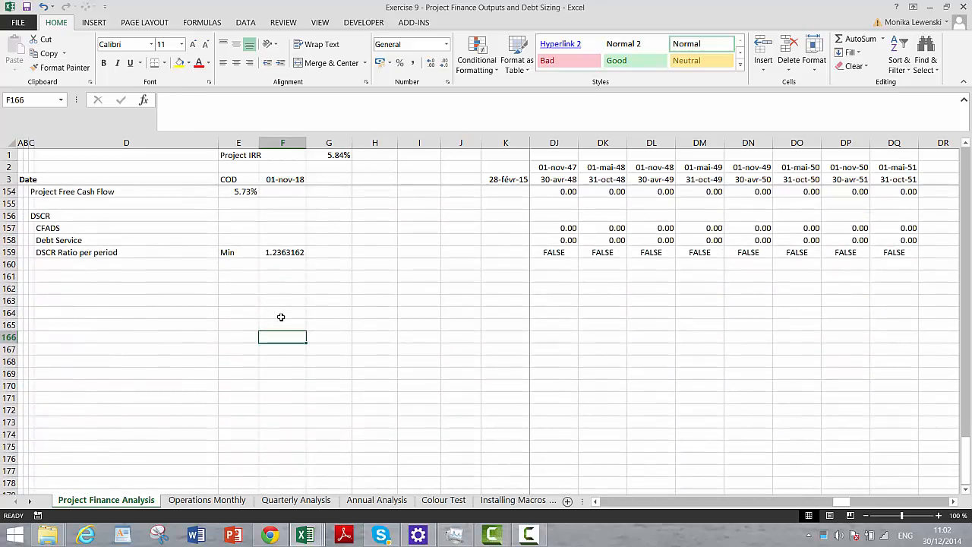
key("Up")
key("Up")
key("Up")
key("Up")
key("Up")
key("Up")
key("Up")
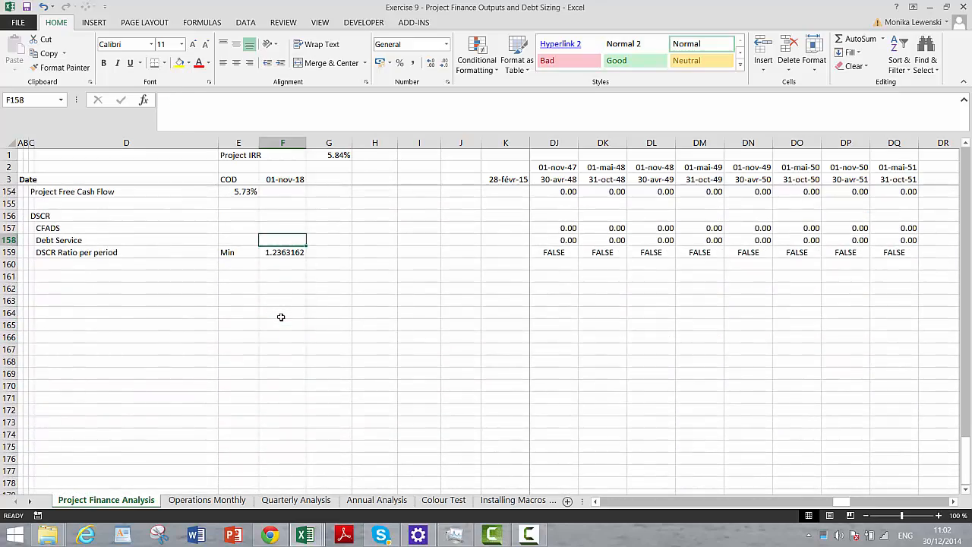
key("ctrl+shift+1")
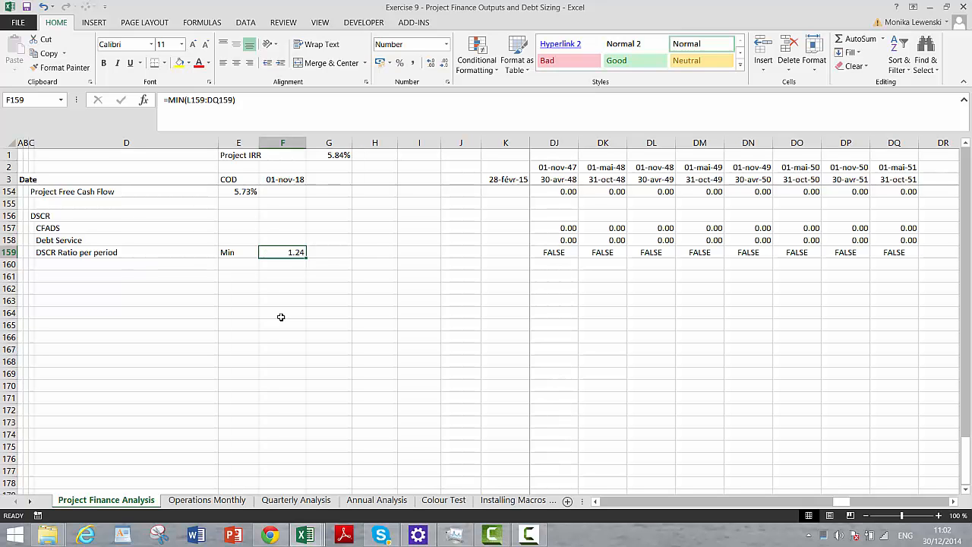
- Format the DSCR Ratio per period row L159:DQ159 as numbers with two decimals
key("Right")
key("Right")
key("Right")
key("Right")
key("Right")
key("Right")
key("Right")
key("Right")
key("Right")
key("Right")
key("Right")
key("Right")
key("Right")
key("Right")
key("Right")
key("Right")
key("Right")
key("Right")
key("Right")
key("Right")
key("Right")
key("Right")
key("Right")
key("Right")
key("Right")
key("Right")
key("Right")
key("Right")
key("Right")
key("Right")
key("Right")
key("Right")
key("Right")
key("Right")
key("Right")
key("Right")
key("Right")
key("Right")
key("Right")
key("Right")
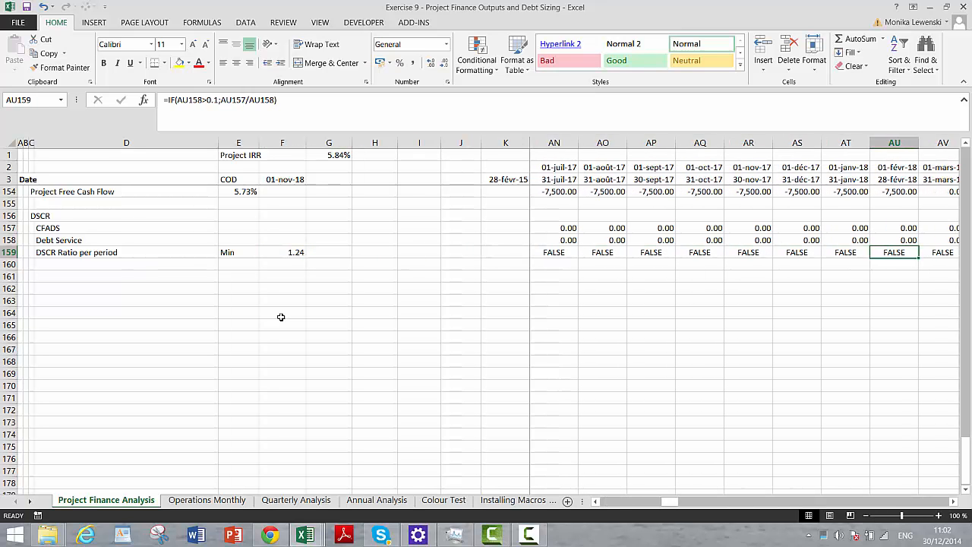
key("Left")
key("Left")
key("Left")
key("Left")
key("Left")
key("Left")
key("Left")
key("Left")
key("Left")
key("Left")
key("Left")
key("Left")
key("Left")
key("Left")
key("Left")
key("Left")
key("Left")
key("Left")
key("Left")
key("Left")
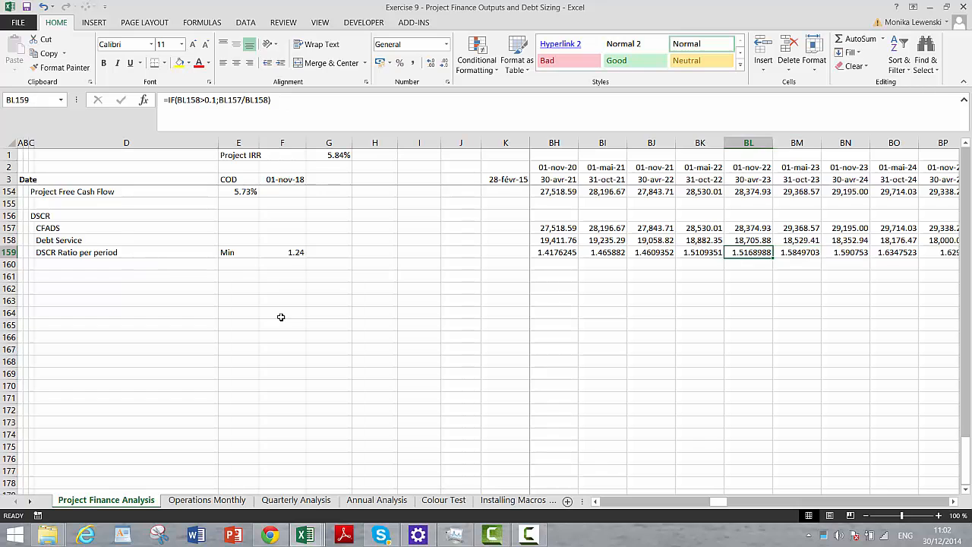
key("Right")
key("ctrl+shift+Right")
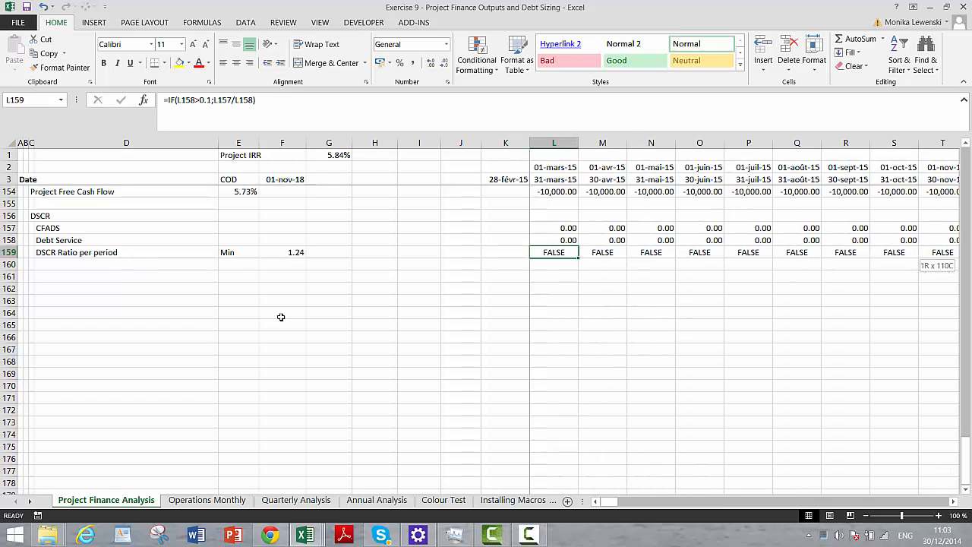
key("ctrl+shift+1")
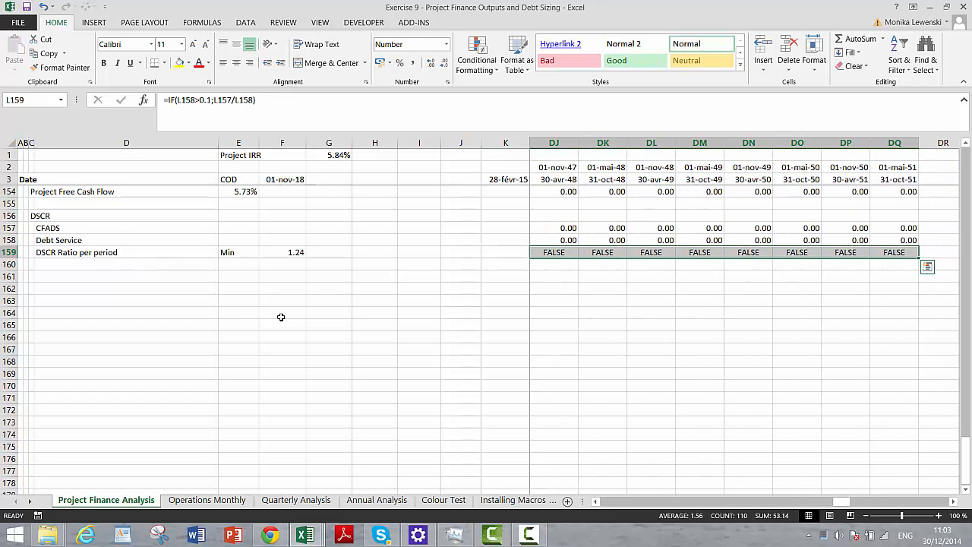
- Check the IRR of the Equity Cash Flow in E153 against the Project Free Cash Flow IRR in the Outputs section
key("Left")
key("Right")
key("Right")
key("Up")
key("Up")
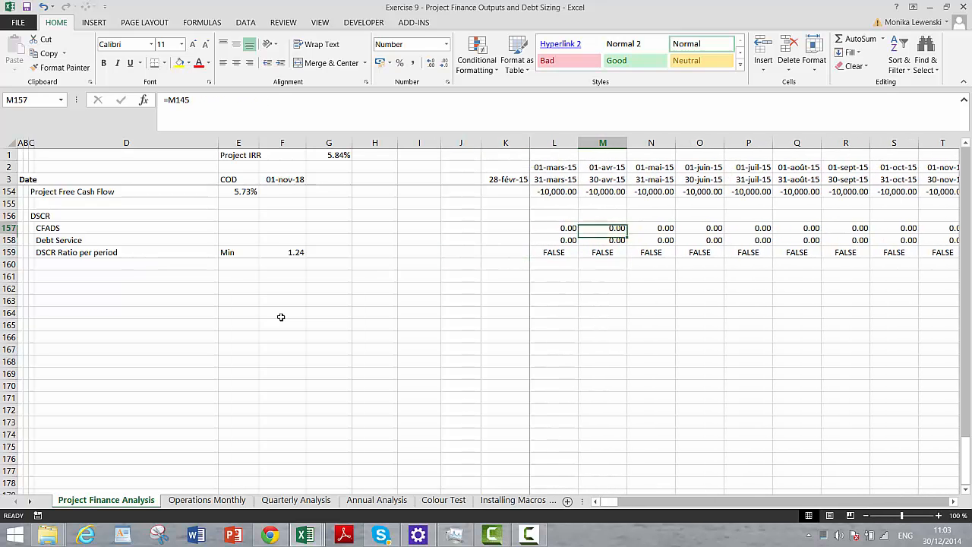
key("Up")
key("Up")
key("Up")
key("Up")
key("Up")
key("Up")
key("Up")
key("Up")
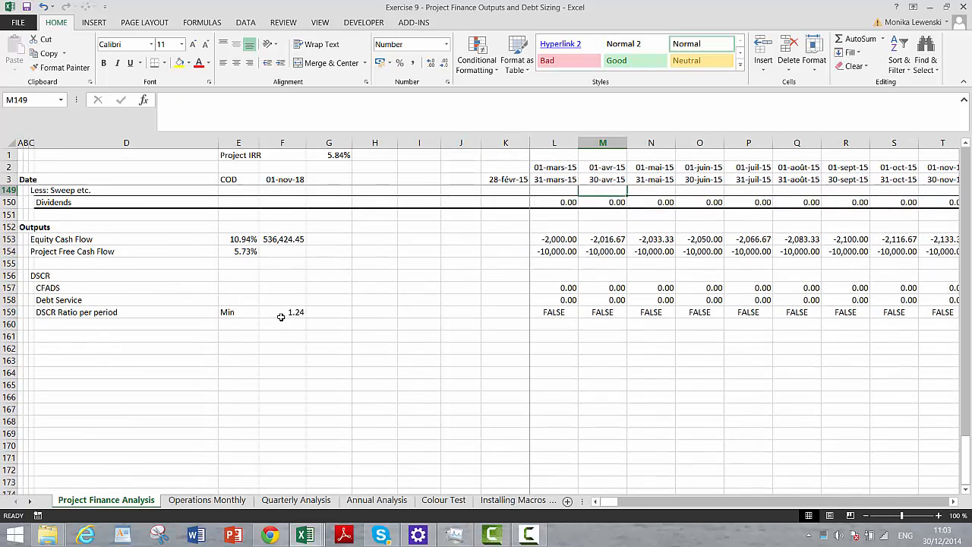
key("Down")
key("Down")
key("Down")
key("Down")
key("Left")
key("Left")
key("Left")
key("Left")
key("Left")
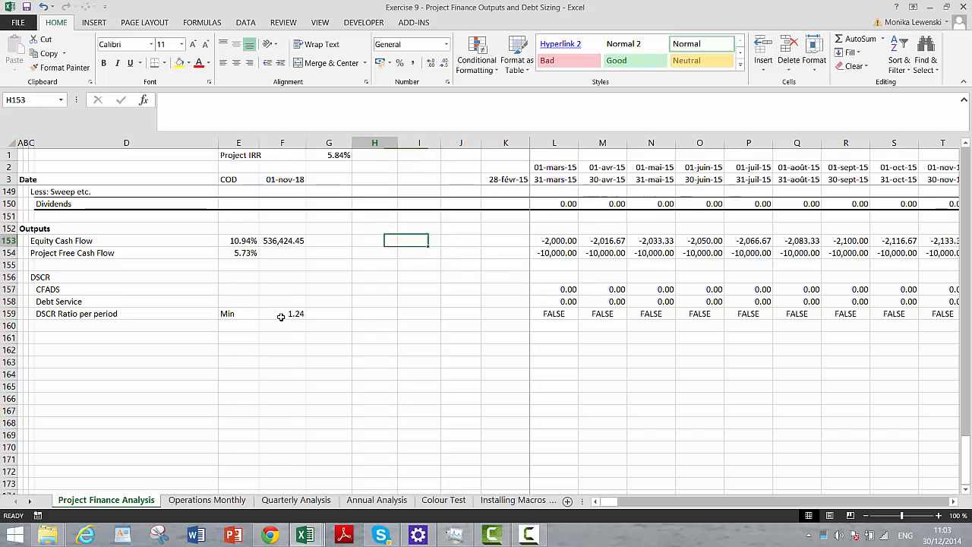
key("Left")
key("Left")
key("Left")
key("Left")
key("Right")
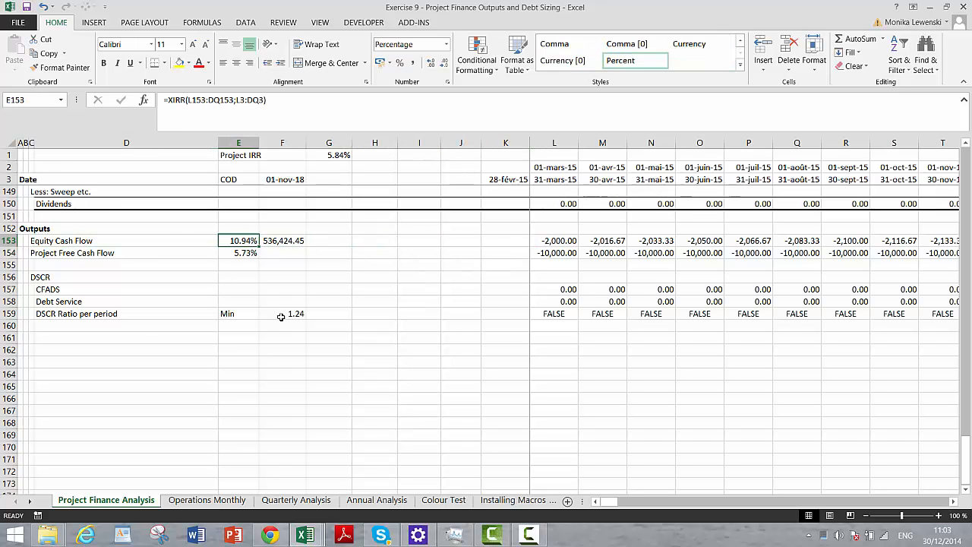
- Examine the equity and project cash flows, CFADS, Debt Service and DSCR rows across the construction, debt repayment and post-debt periods
key("Down")
key("Right")
key("Right")
key("Right")
key("Right")
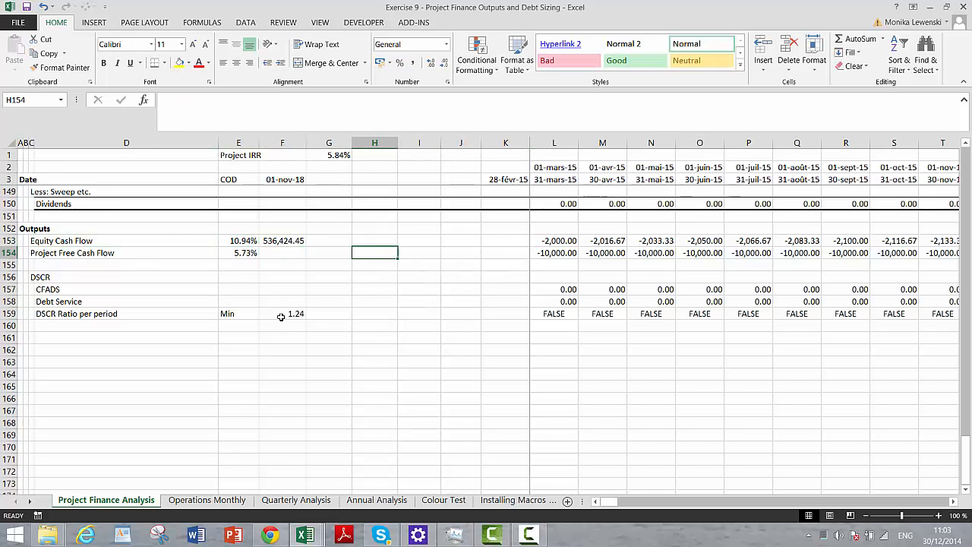
key("Right")
key("Right")
key("Right")
key("Right")
key("Right")
key("Right")
key("Right")
key("Right")
key("Right")
key("Right")
key("Right")
key("Right")
key("Right")
key("Right")
key("Right")
key("Right")
key("Right")
key("Right")
key("Right")
key("Right")
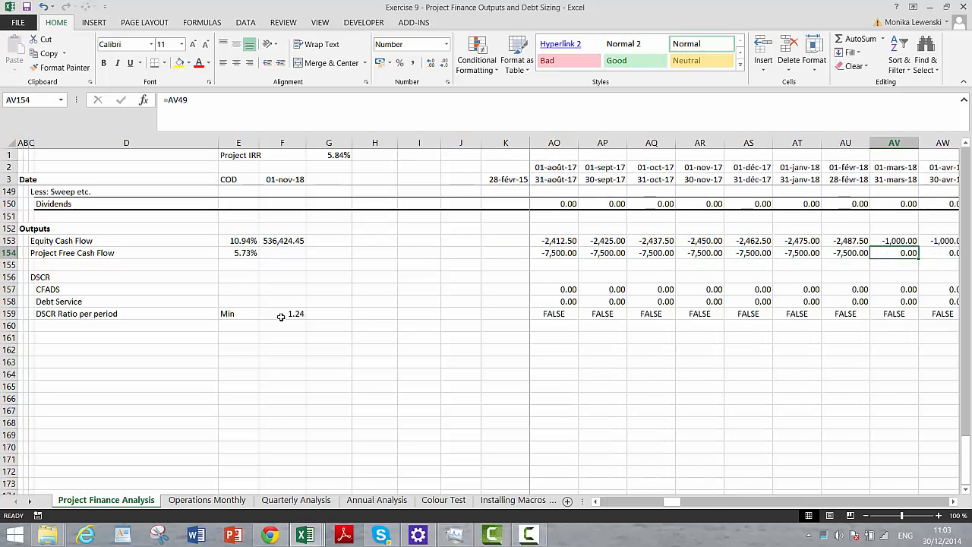
key("Left")
key("Left")
key("Left")
key("Left")
key("Left")
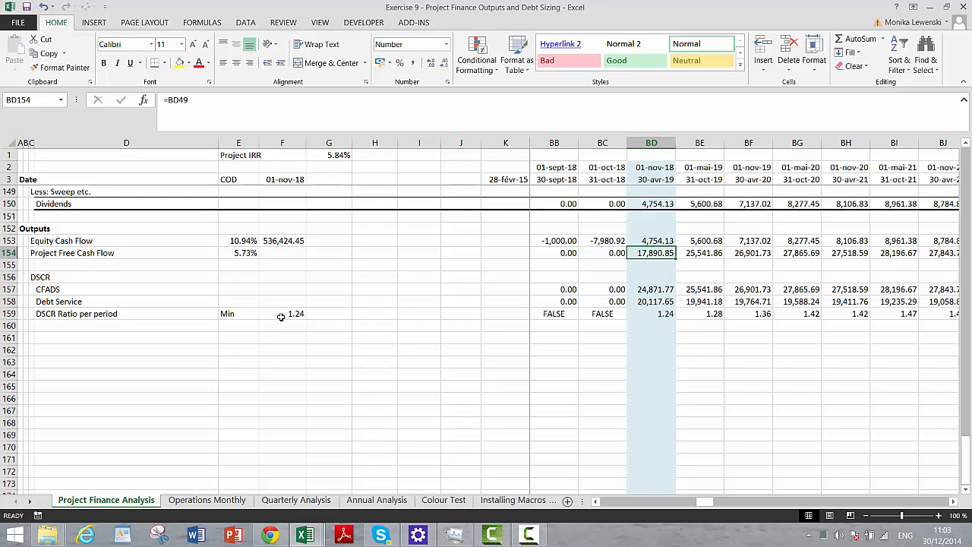
key("Left")
key("Left")
key("Left")
key("Left")
key("Left")
key("Left")
key("Left")
key("Left")
key("Left")
key("Left")
key("Left")
key("Left")
key("Left")
key("Left")
key("Left")
key("Left")
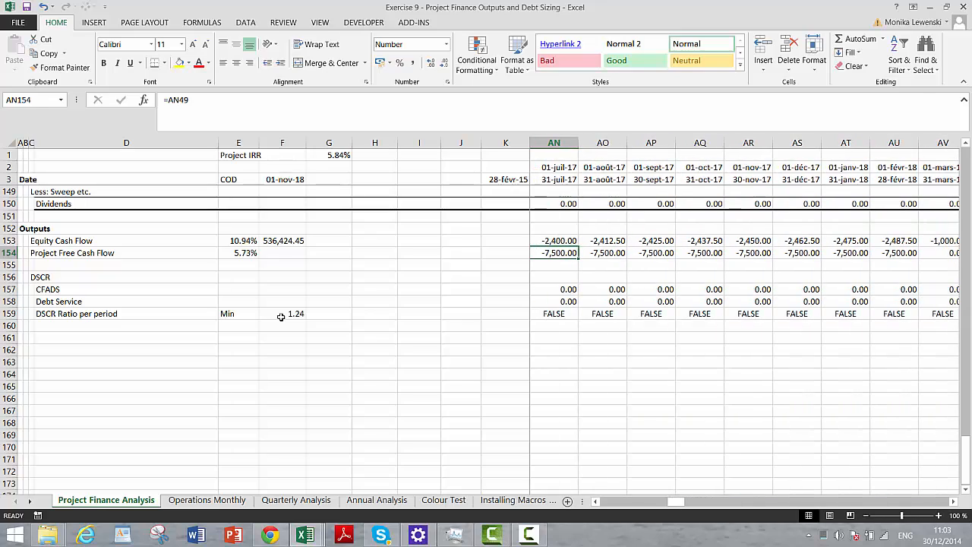
key("Right")
key("Right")
key("Right")
key("Right")
key("Right")
key("Right")
key("Right")
key("Right")
key("Right")
key("Right")
key("Right")
key("Right")
key("Right")
key("Right")
key("Right")
key("Right")
key("Right")
key("Right")
key("Right")
key("Right")
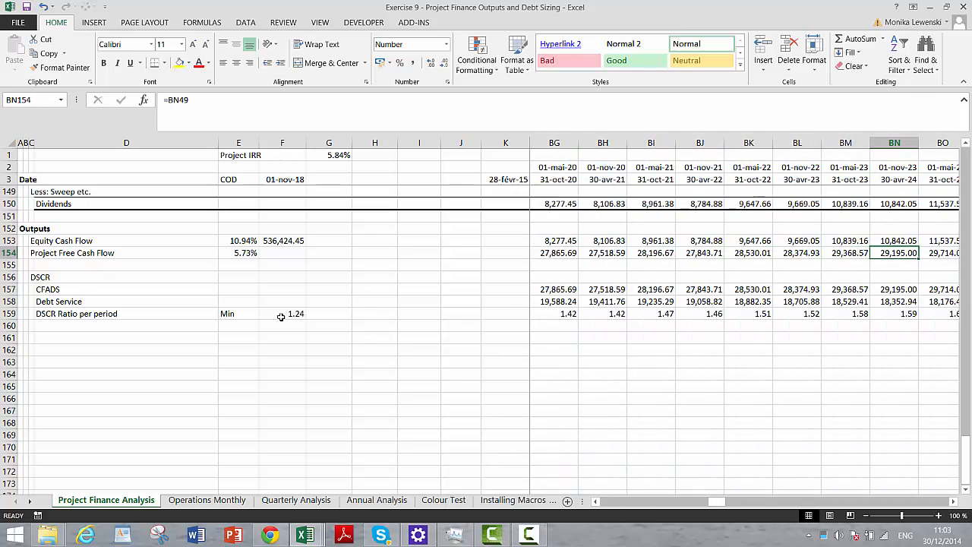
key("Right")
key("Right")
key("Right")
key("Right")
key("Right")
key("Right")
key("Right")
key("Right")
key("Right")
key("Right")
key("Right")
key("Right")
key("Right")
key("Right")
key("Right")
key("Right")
key("Right")
key("Right")
key("Right")
key("Right")
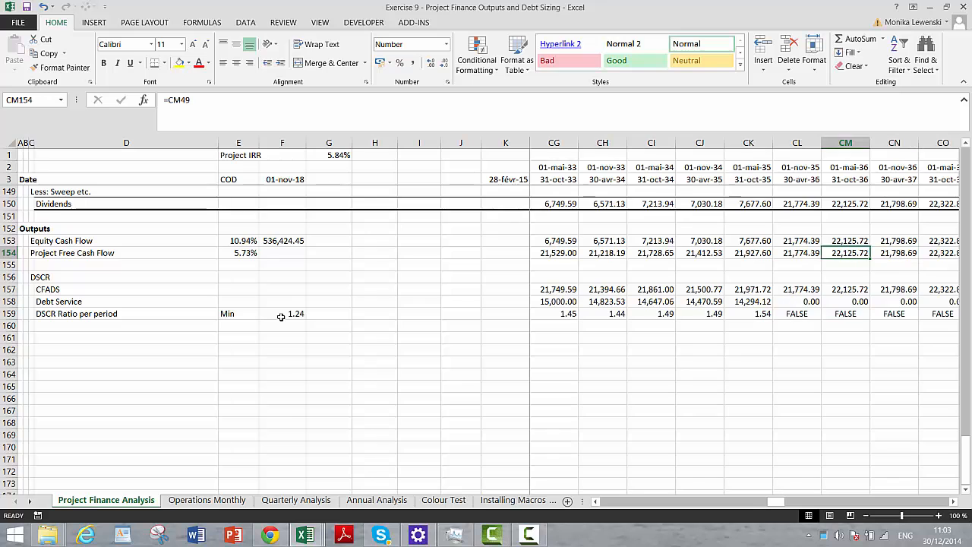
key("Left")
key("Left")
key("Left")
key("Left")
key("Left")
key("Left")
key("Left")
key("Left")
key("Left")
key("Left")
key("Left")
key("Left")
key("Left")
key("Left")
key("Left")
key("Left")
key("Left")
key("Left")
key("Left")
key("Left")
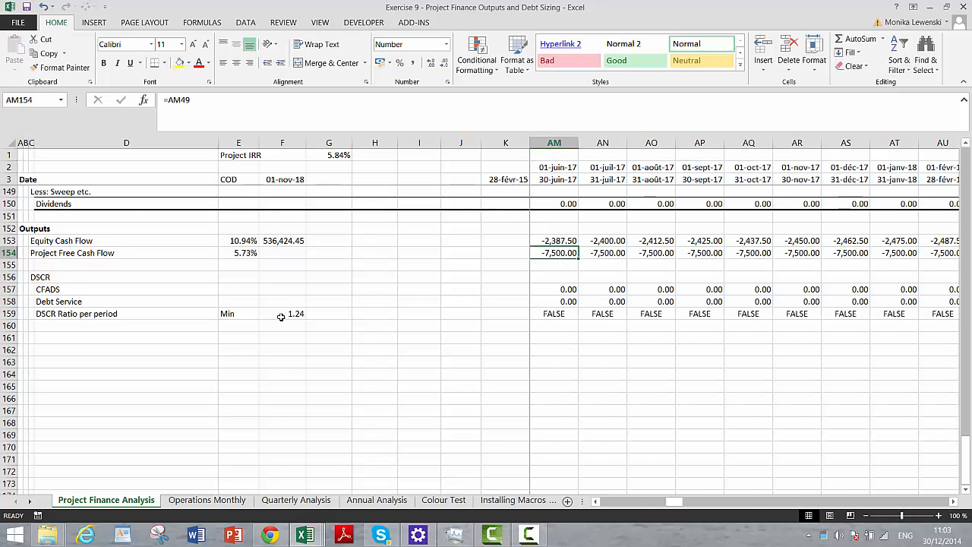
key("Left")
key("Left")
key("Left")
key("Left")
key("Left")
key("Left")
key("Left")
key("Left")
key("Left")
key("Left")
key("Left")
key("Left")
key("Left")
key("Left")
key("Left")
key("Left")
key("Left")
key("Left")
key("Left")
key("Left")
- Add a "PLCR" heading in C161 beneath the DSCR block
key("Down")
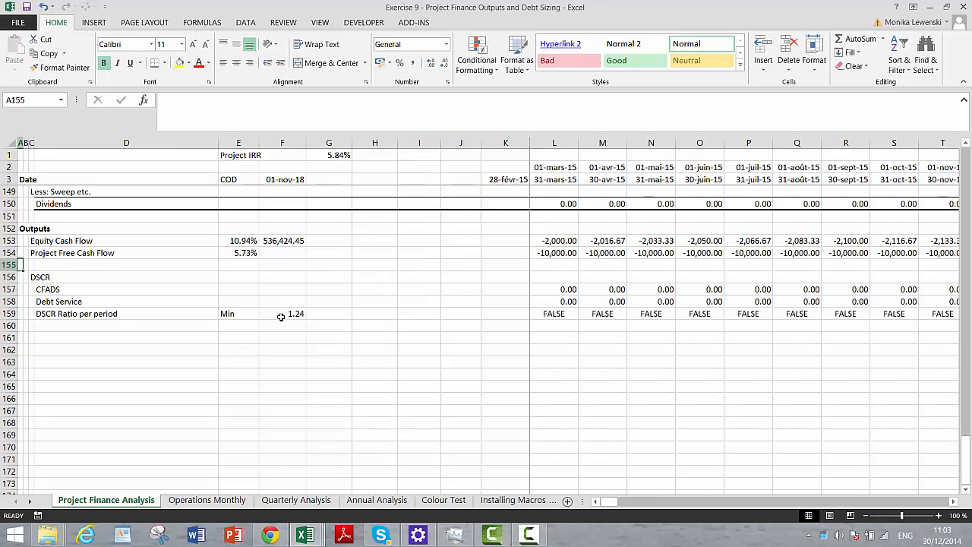
key("Down")
key("Down")
key("Down")
key("Down")
key("Down")
key("Down")
key("Right")
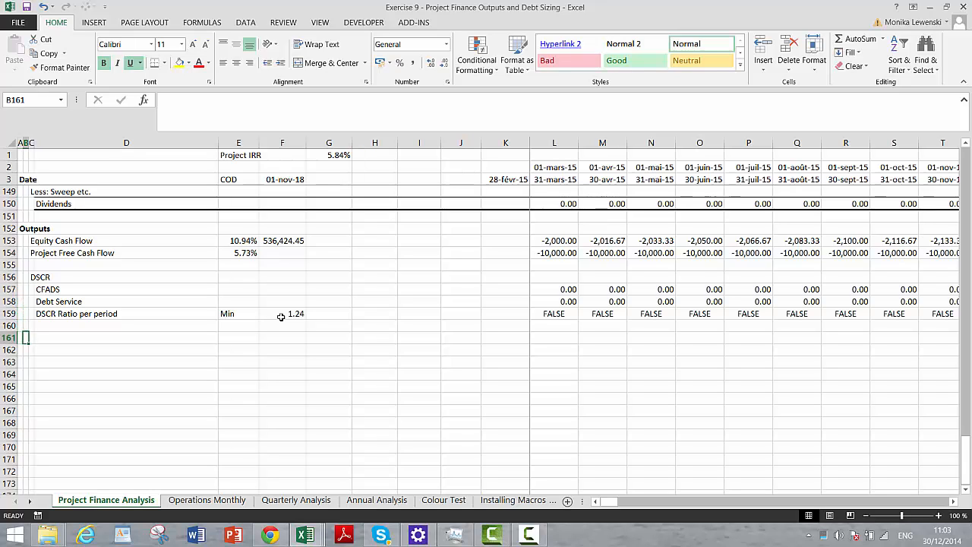
key("Right")
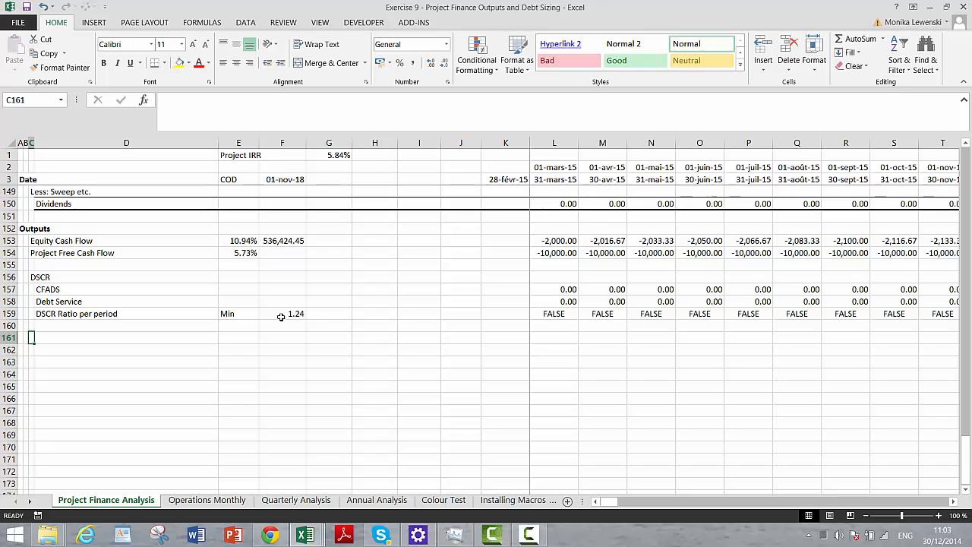
type("PLCR")
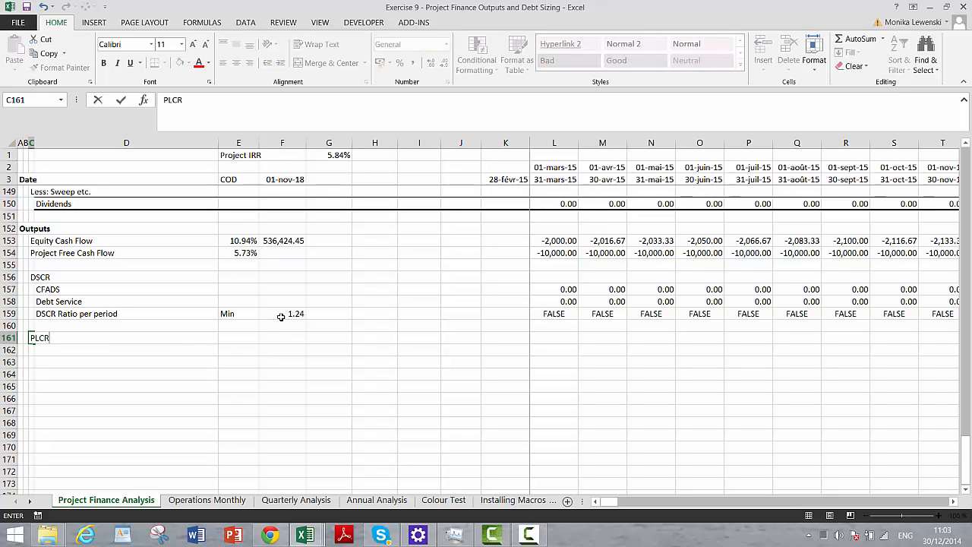
key("Return")
- Label D162 under the PLCR heading as "PV of Debt Service"
key("Right")
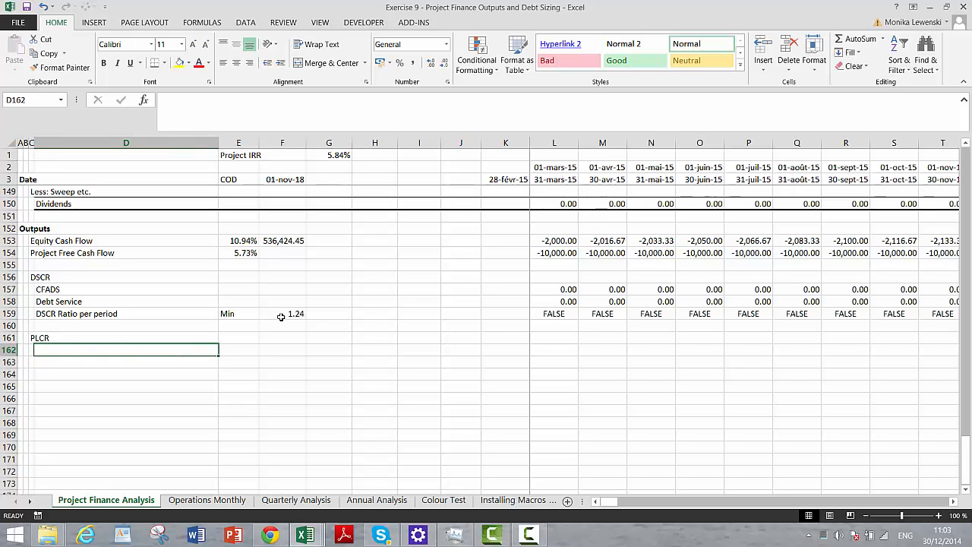
type("PV")
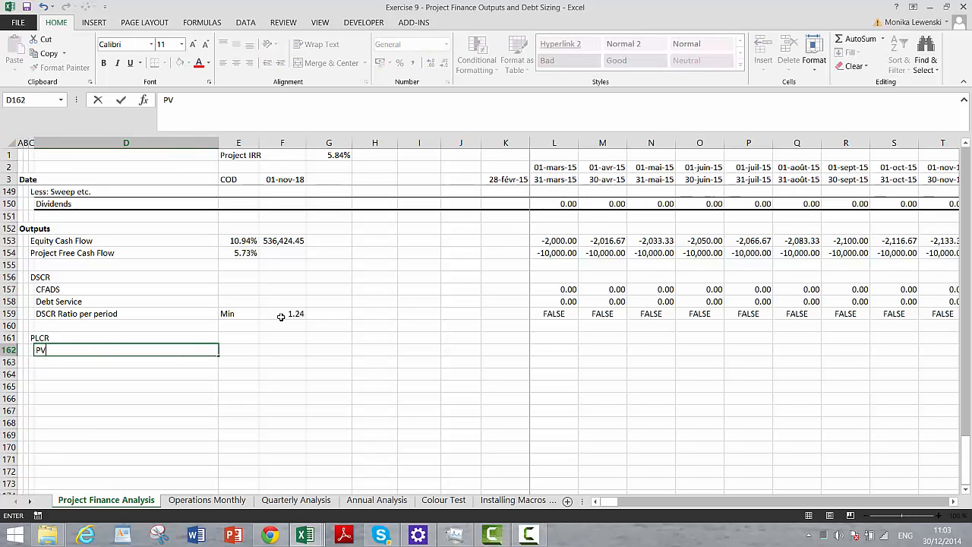
type(" of Debt Service")
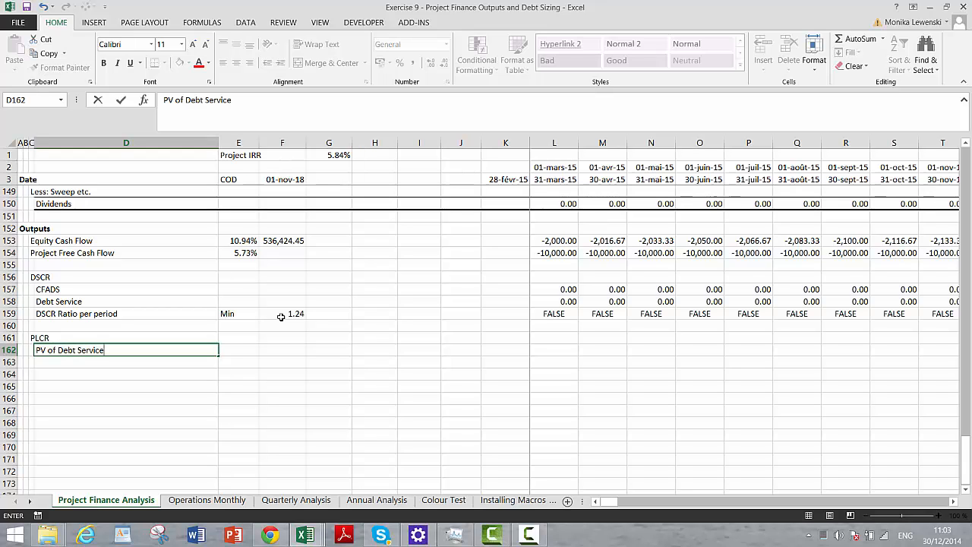
key("Return")
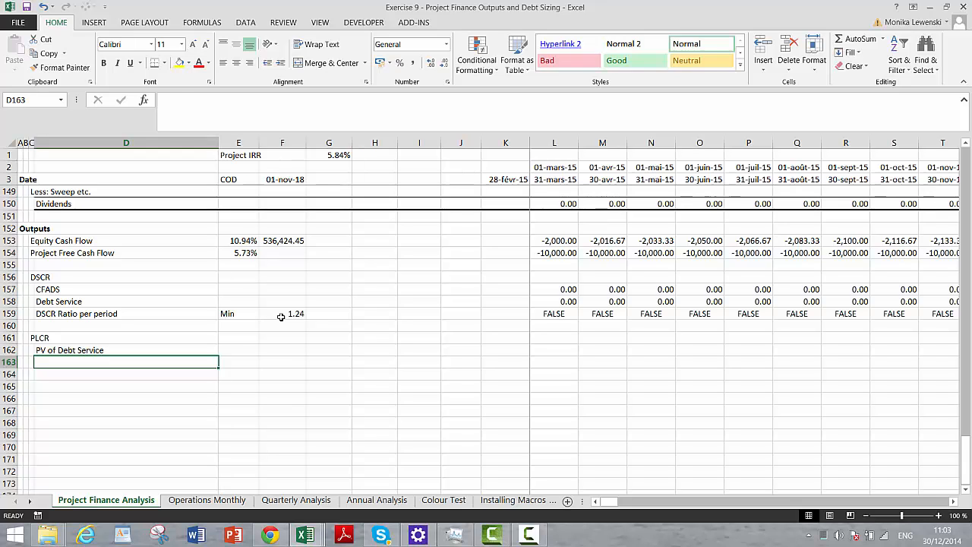
- Relabel D162 under the PLCR heading as "PV of CFADS"
key("Up")
type("P")
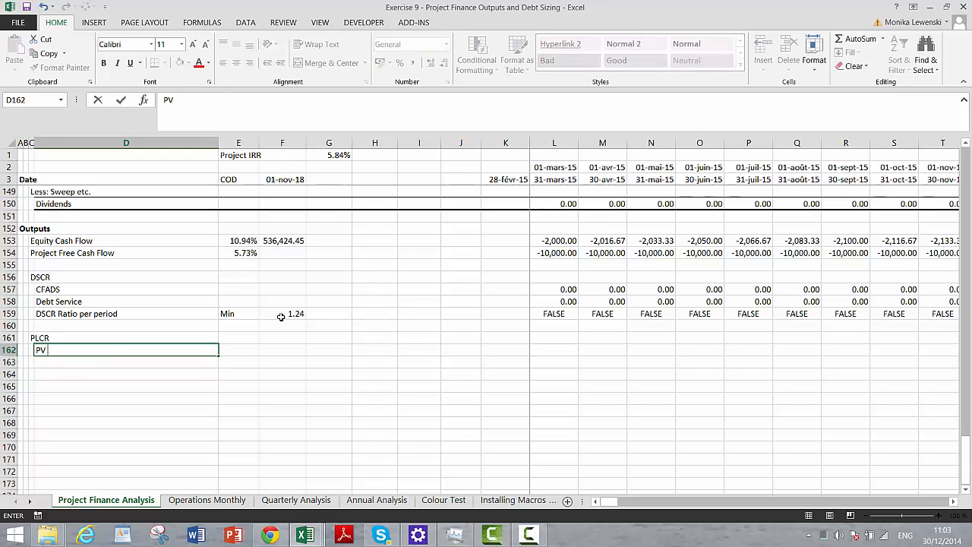
type("V of Cas")
type("DS")
key("Return")
- Label D163 below PV of CFADS as "PV of Debt Service = Loan Size"
type("PV ")
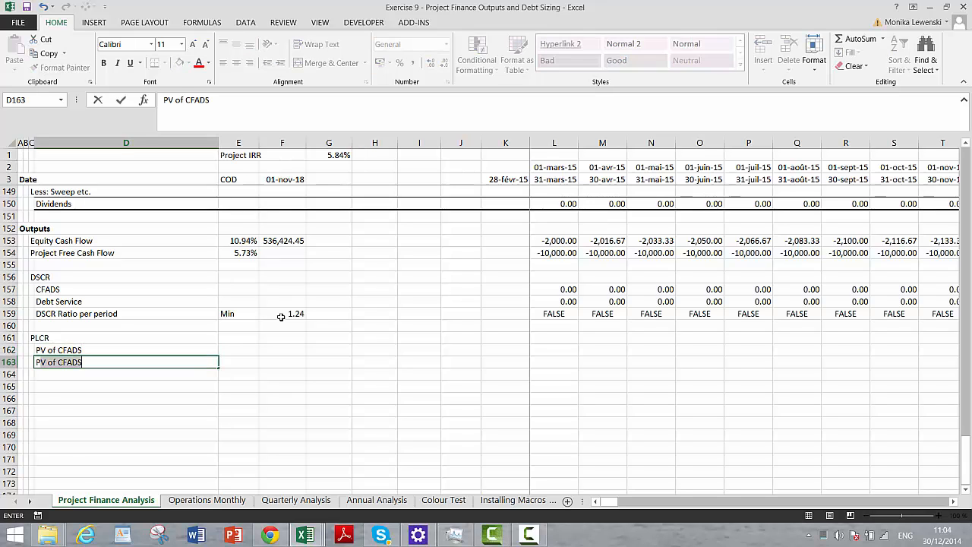
type("of D")
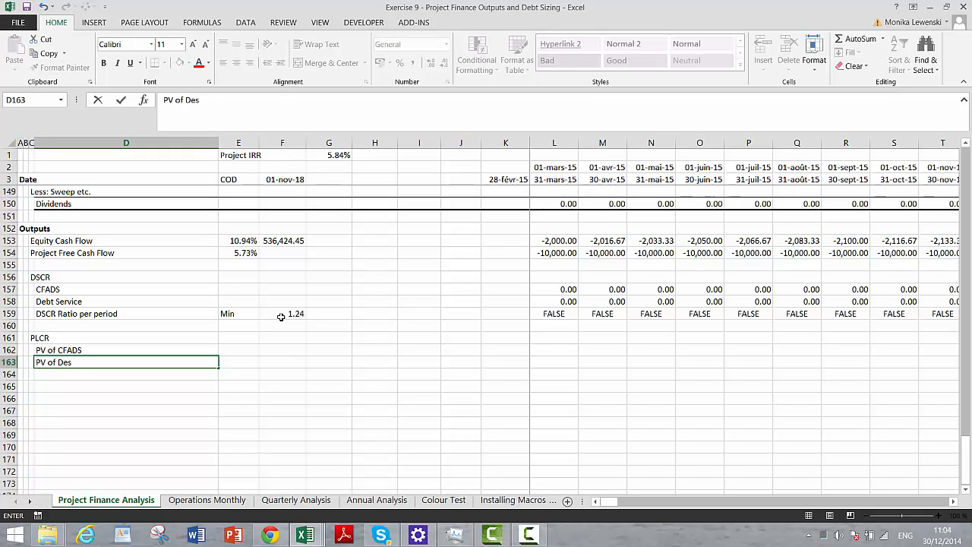
type("ebt Service")
key("Return")
key("Up")
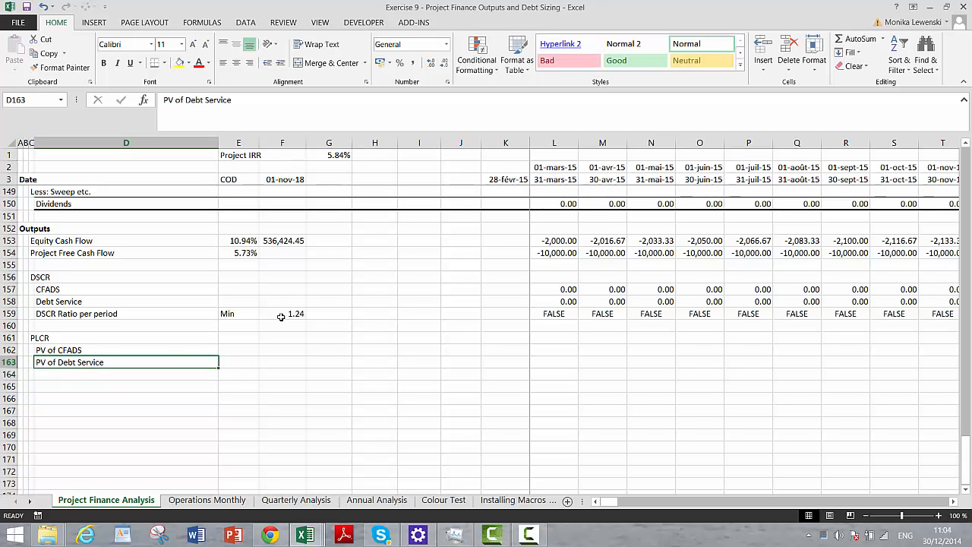
key("F2")
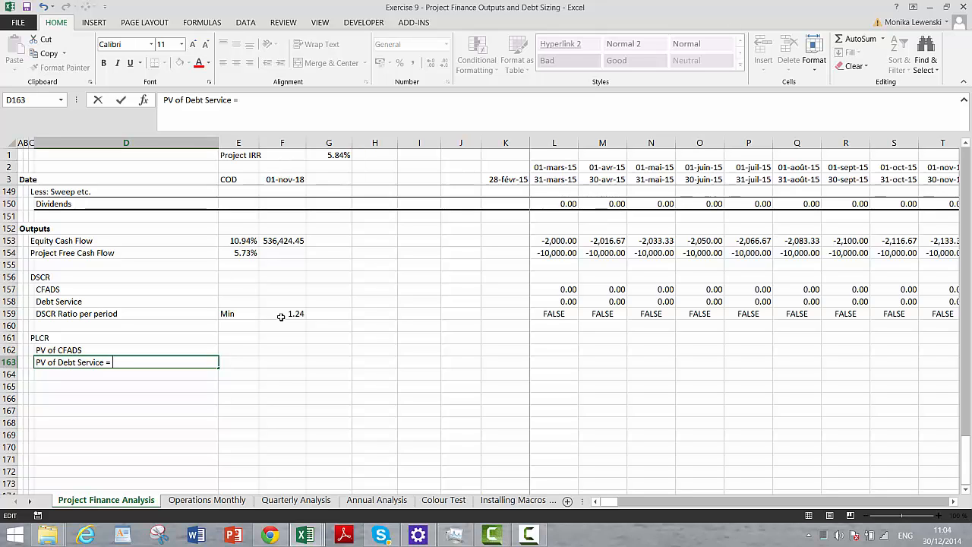
type("= Loan Size")
key("Return")
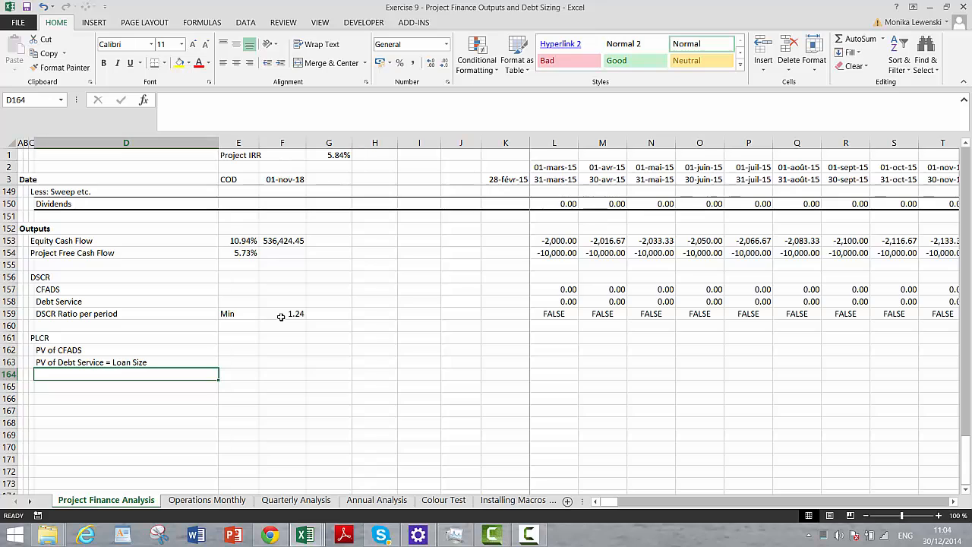
- Insert a blank row between the PLCR heading and the PV of CFADS row
key("Up")
key("Up")
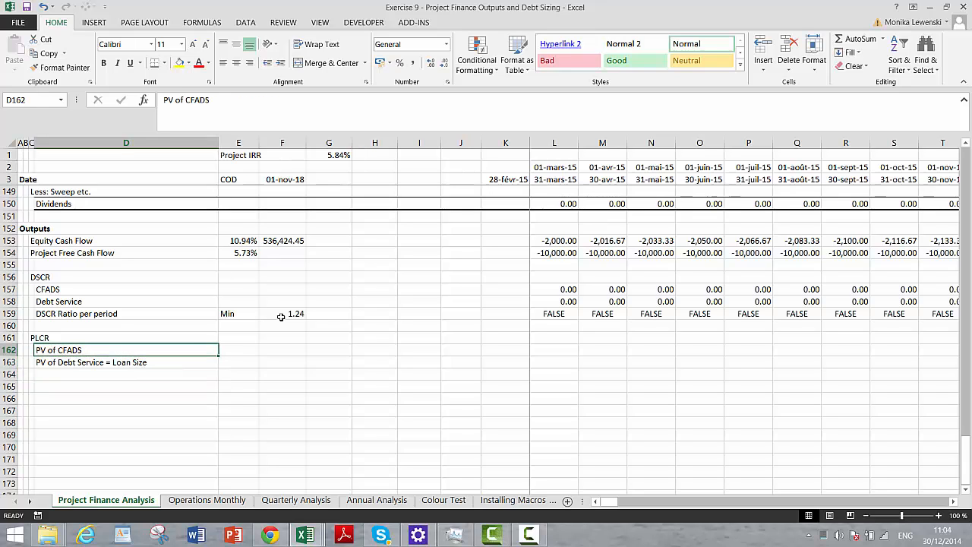
key("Right")
key("Right")
key("Right")
key("Right")
key("Right")
key("Left")
key("Left")
key("Left")
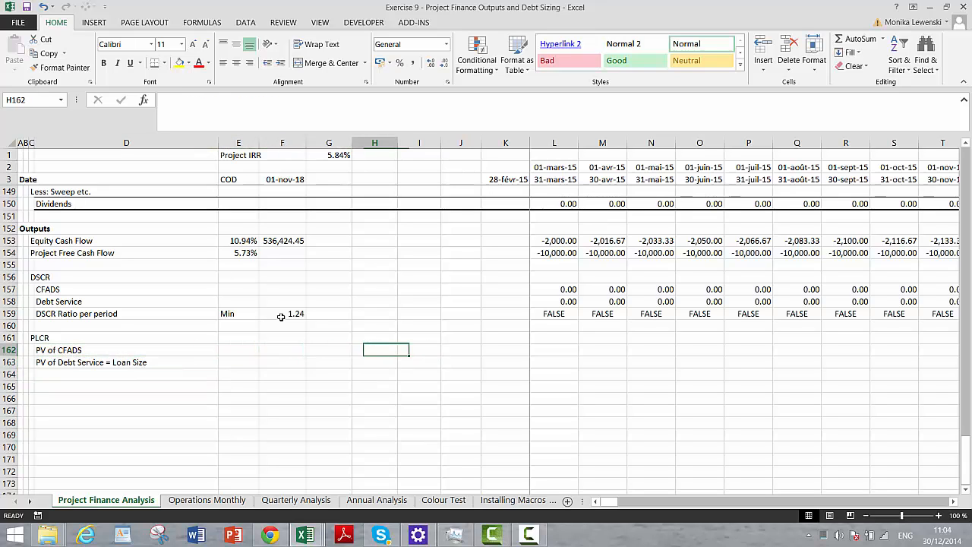
key("Left")
key("Left")
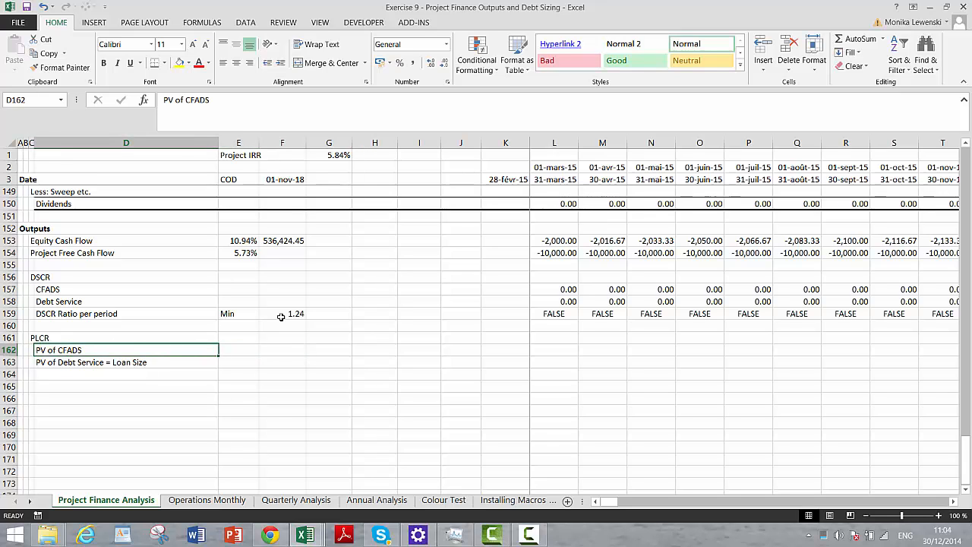
key("shift+space")
key("ctrl+shift+plus")
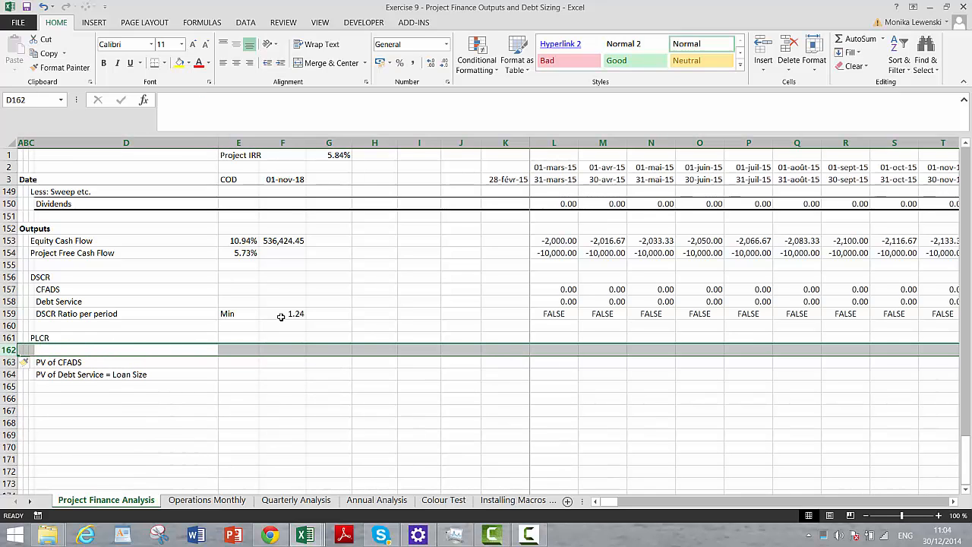
- Label D162 in the new blank row as "PV Factor"
key("Right")
key("Left")
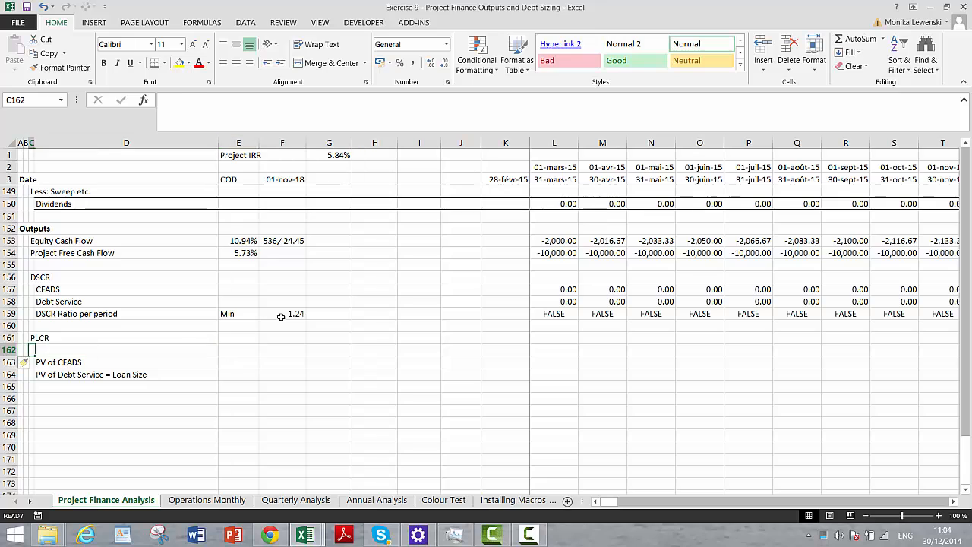
type("P")
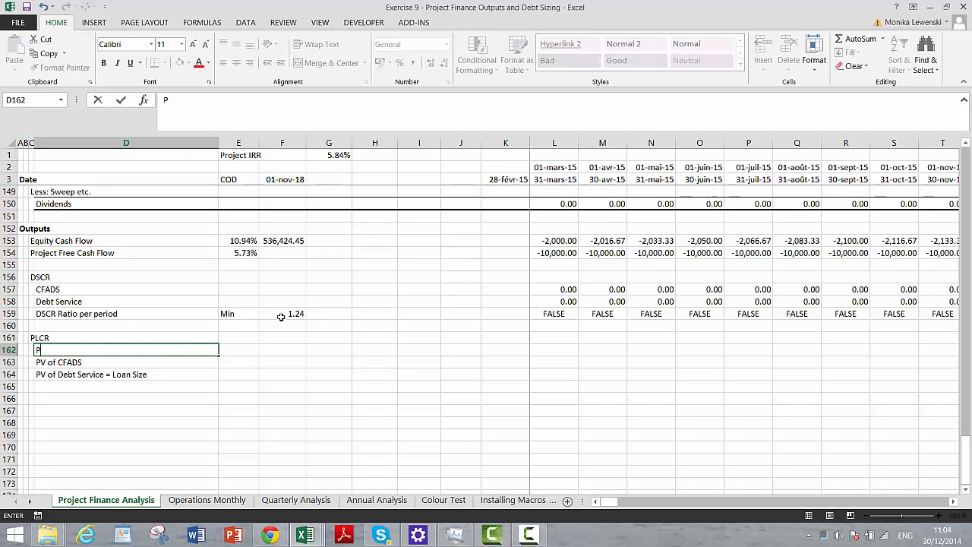
type("V Factor")
key("Return")
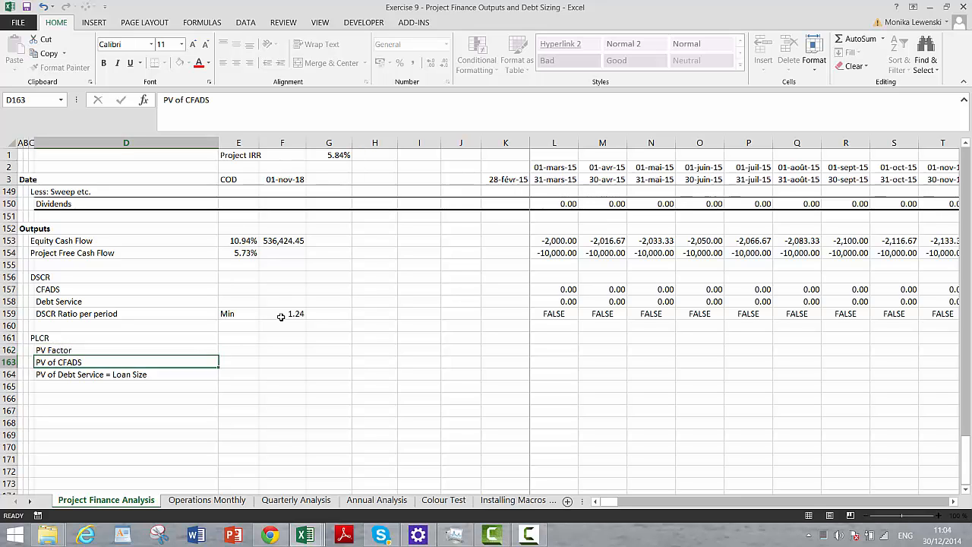
- Enter 1 as the opening PV Factor in K162
key("Up")
key("Right")
key("Right")
key("Right")
key("Right")
key("Right")
key("Right")
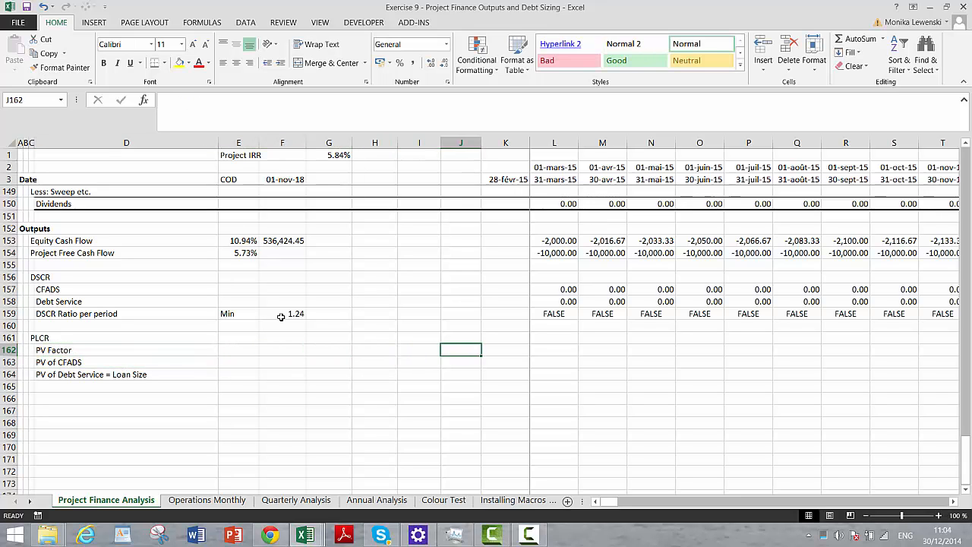
key("Right")
type("1")
key("Right")
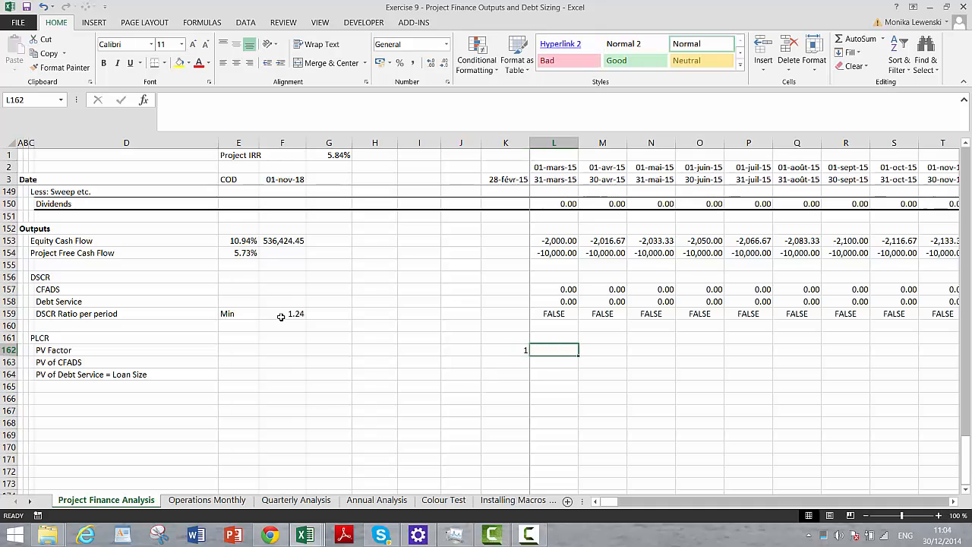
- Begin the PV Factor formula in L162 as =K162*(1+L95, referencing the opening factor and the Construction Debt interest rate
type("=")
key("Left")
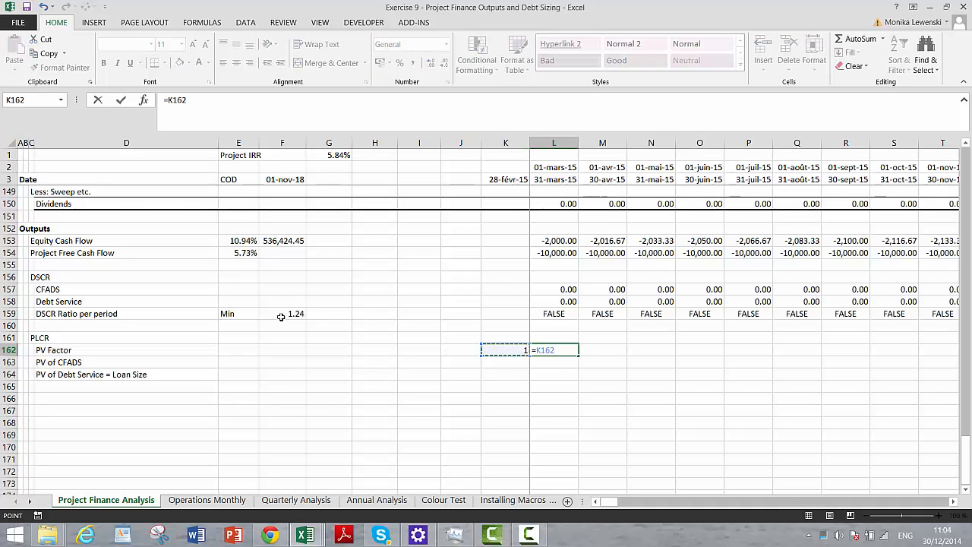
type("*(1+")
key("Up")
key("Up")
key("Up")
key("Up")
key("Up")
key("Up")
key("Up")
key("Up")
key("Up")
key("Up")
key("Up")
key("Up")
key("Up")
key("Up")
key("Up")
key("Up")
key("Up")
key("Up")
key("Up")
key("Up")
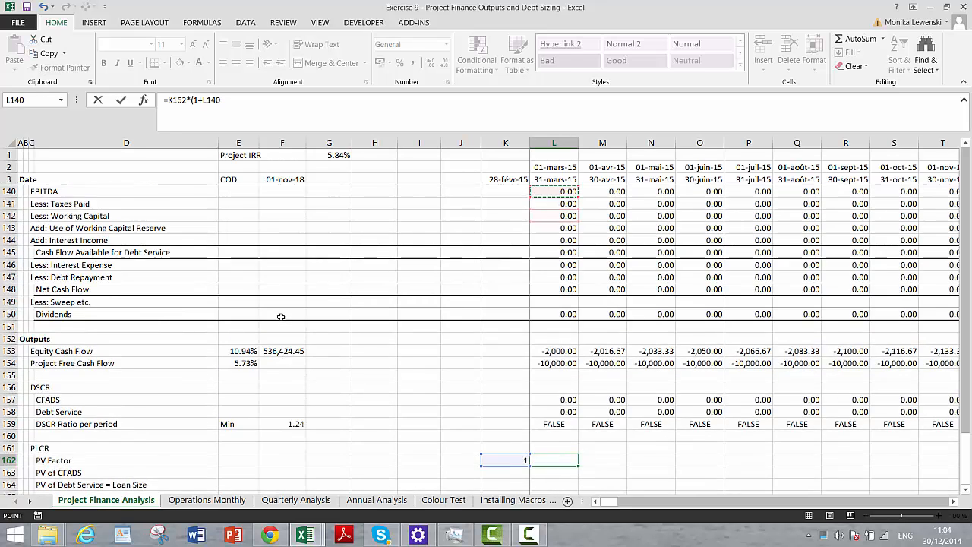
key("Up")
key("Up")
key("Up")
key("Up")
key("Up")
key("Up")
key("Up")
key("Up")
key("Up")
key("Up")
key("Up")
key("Up")
key("Up")
key("Up")
key("Up")
key("Up")
key("Up")
key("Up")
key("Up")
key("Up")
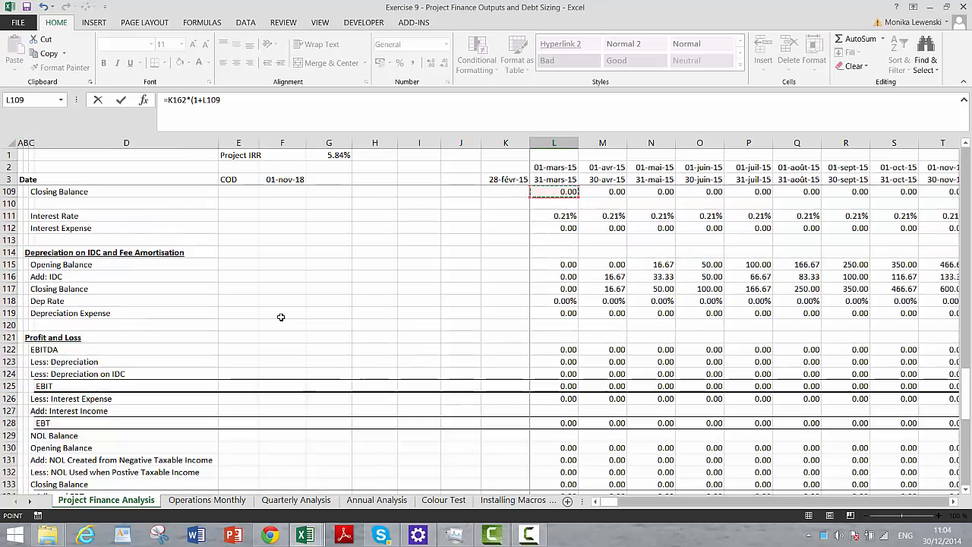
key("Up")
key("Up")
key("Up")
key("Up")
key("Up")
key("Up")
key("Up")
key("Up")
key("Up")
key("Up")
key("Up")
key("Up")
key("Up")
key("Up")
key("Up")
key("Up")
key("Up")
key("Up")
key("Up")
key("Up")
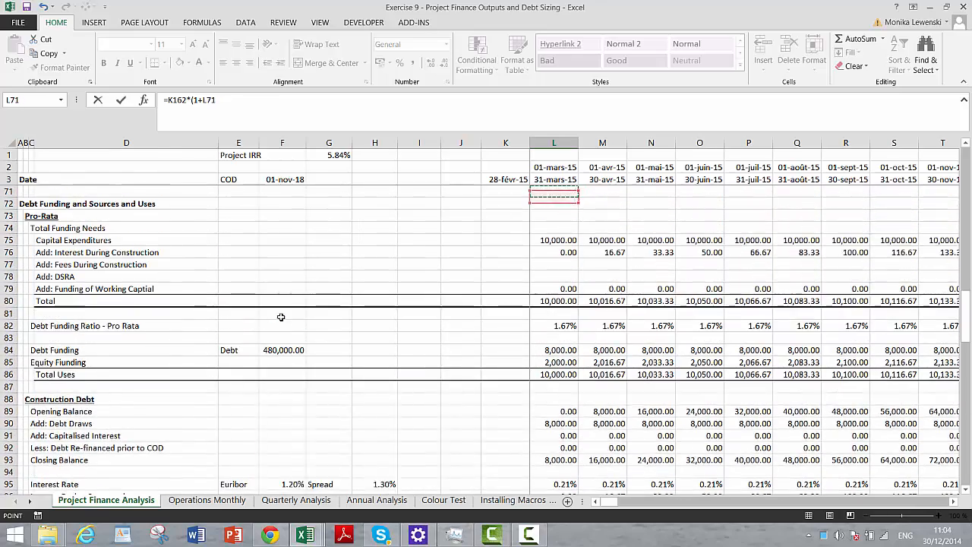
key("Up")
key("Up")
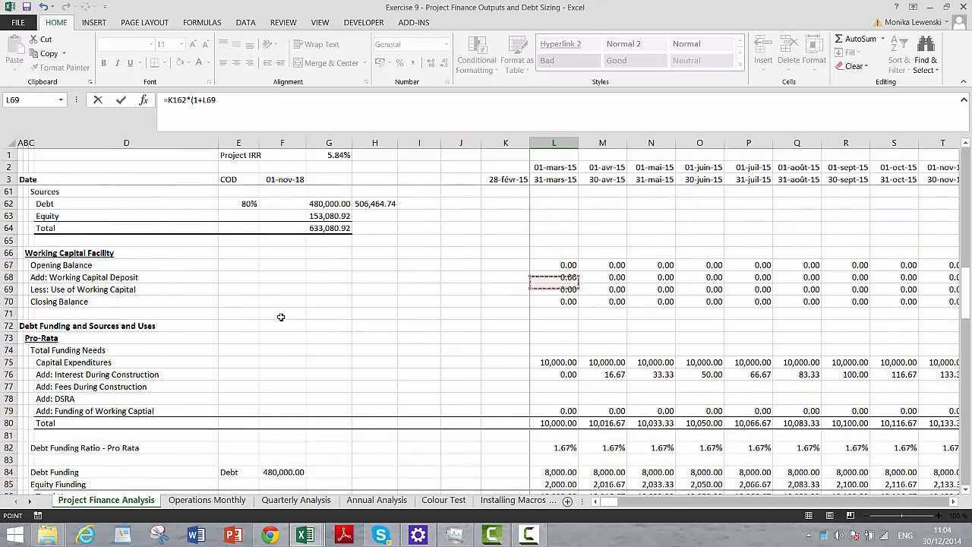
key("Down")
key("Down")
key("Down")
key("Down")
key("Down")
key("Down")
key("Down")
key("Down")
key("Down")
key("Down")
key("Down")
key("Down")
key("Down")
key("Down")
key("Down")
key("Down")
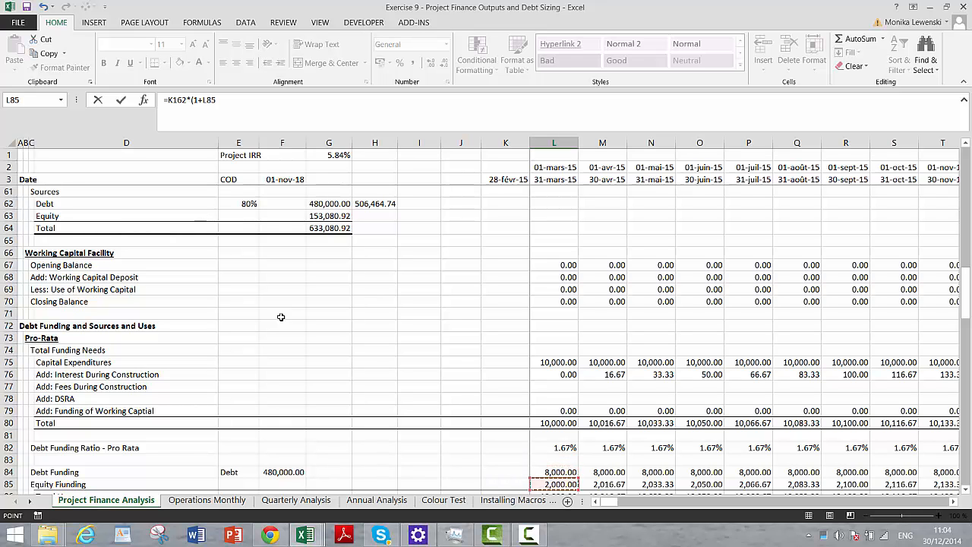
key("Up")
key("Up")
key("Up")
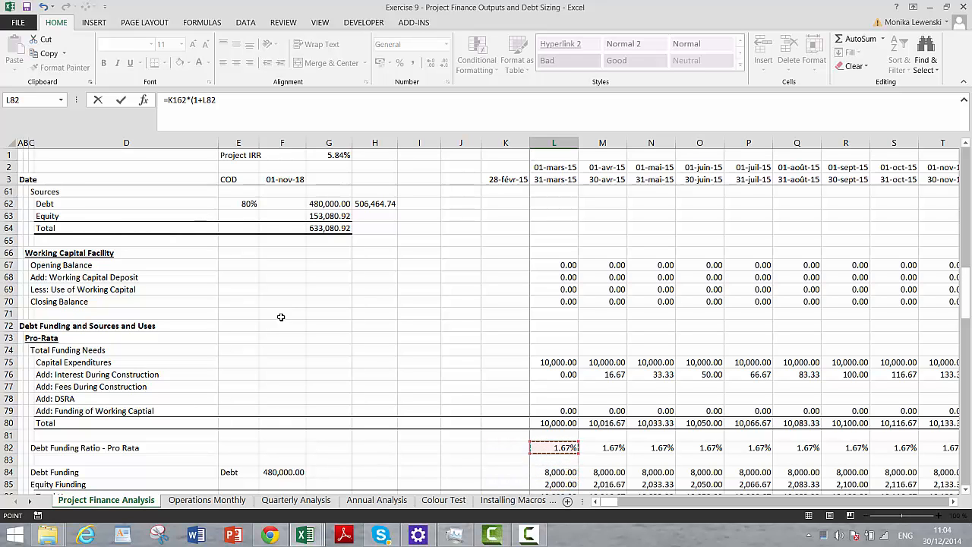
key("Down")
key("Down")
key("Down")
key("Down")
key("Down")
key("Down")
key("Down")
key("Down")
key("Down")
key("Down")
key("Down")
key("Down")
key("Down")
key("Down")
key("Down")
key("Down")
key("Down")
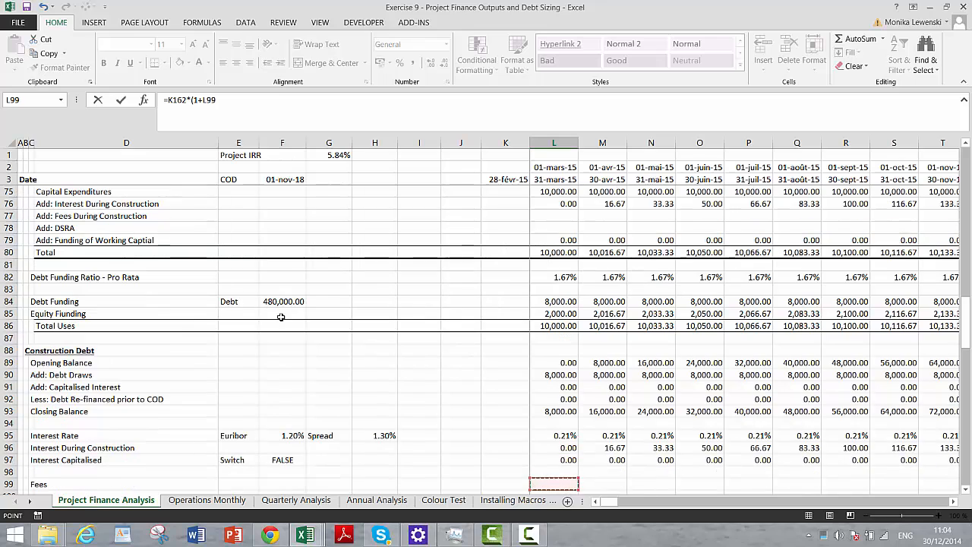
key("Up")
key("Up")
key("Up")
key("Up")
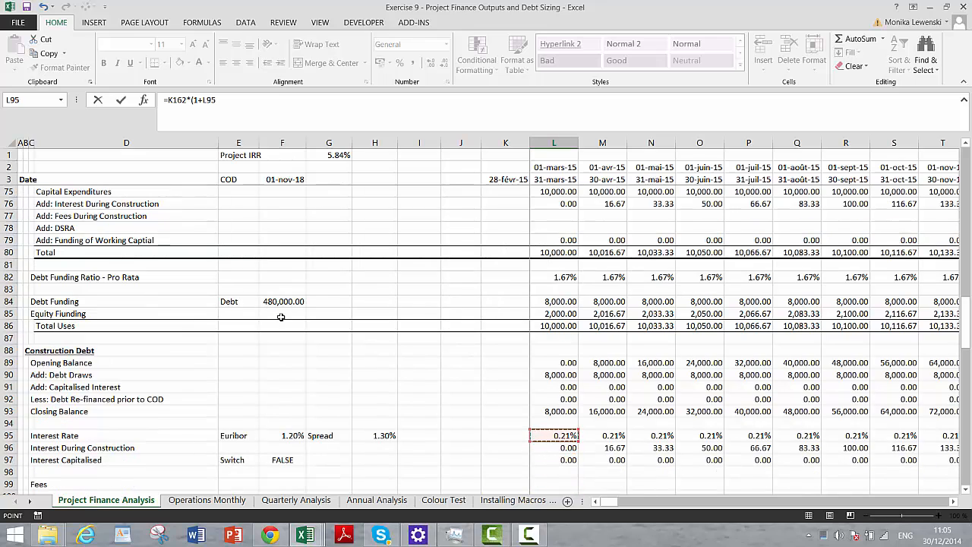
- Multiply the interest rate in the PV Factor formula by the Construction Switch in L6
type("*")
left_click(552, 192)
key("Up")
key("Up")
key("Up")
key("Up")
key("Up")
key("Up")
key("Up")
key("Up")
key("Up")
key("Up")
key("Up")
key("Up")
key("Up")
key("Up")
key("Up")
key("Up")
key("Up")
key("Up")
key("Up")
key("Up")
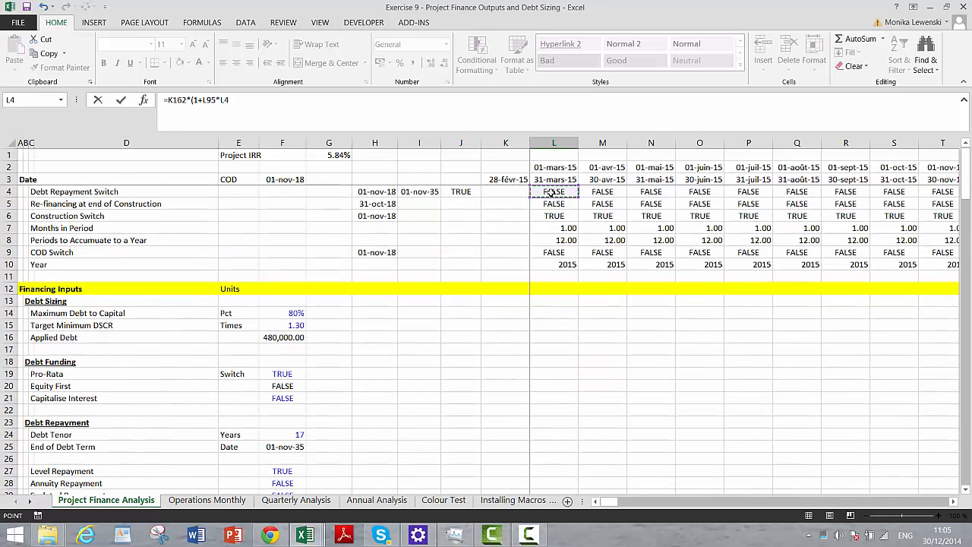
key("Down")
key("Down")
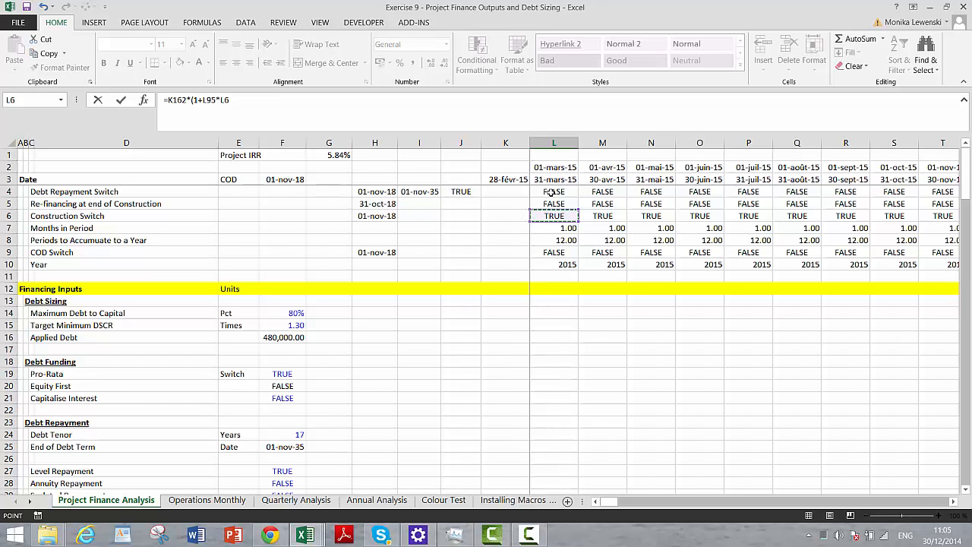
key("Up")
key("Up")
key("Down")
key("Down")
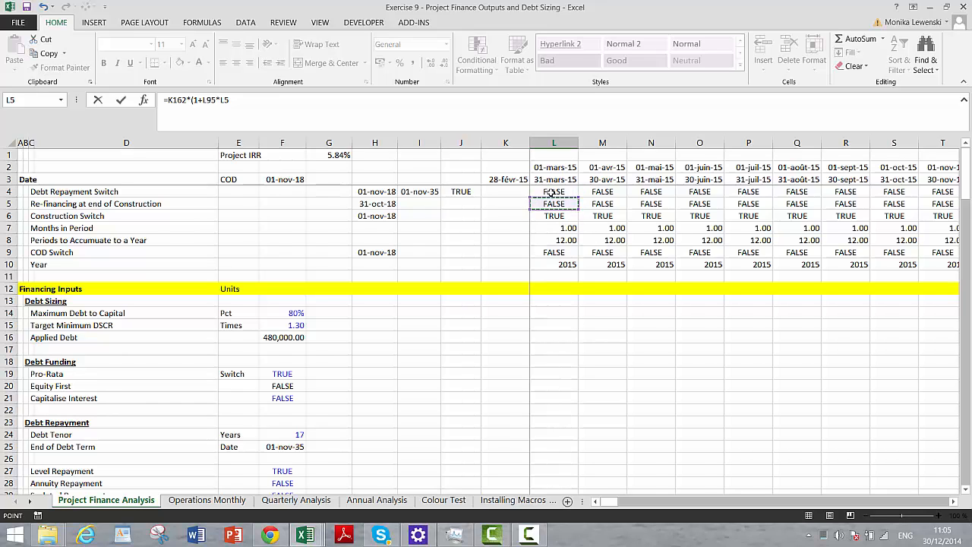
key("Up")
key("Down")
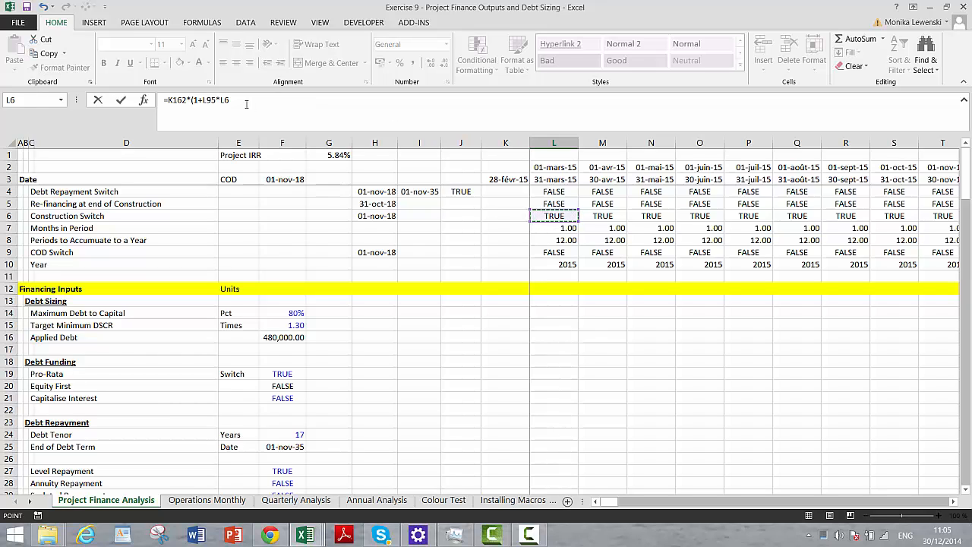
- Complete L162 as =K162*(1+L95*NOT(L6)) and format the cell as a number with two decimals
left_click(220, 101)
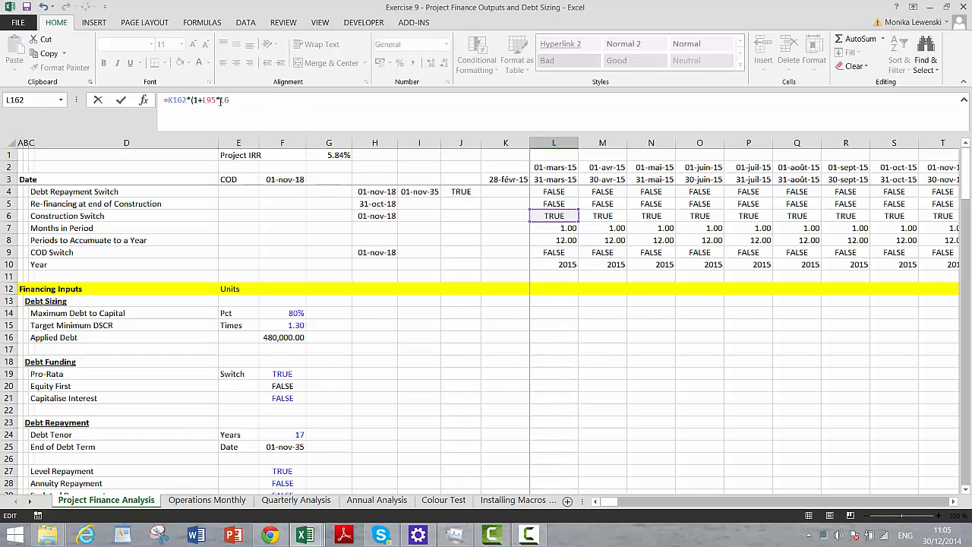
type("not")
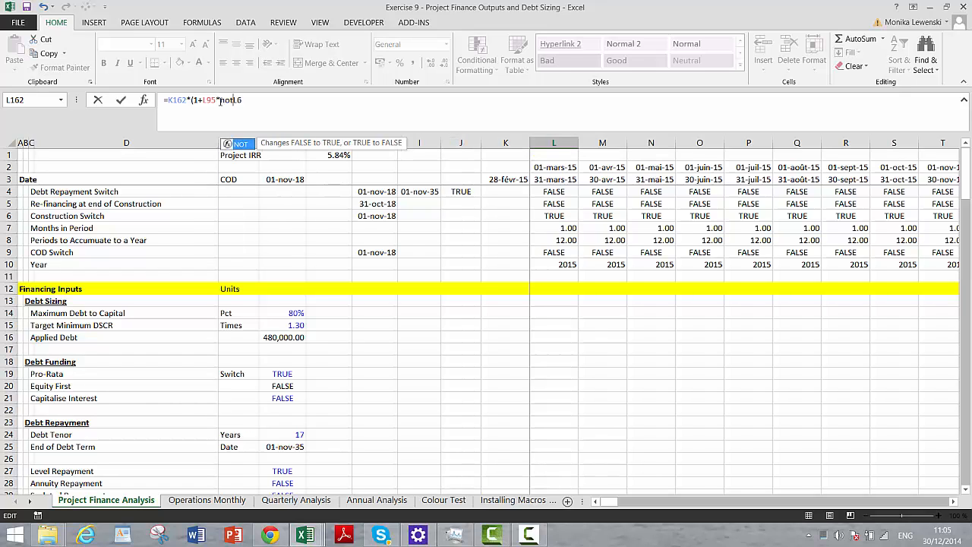
type("(L6")
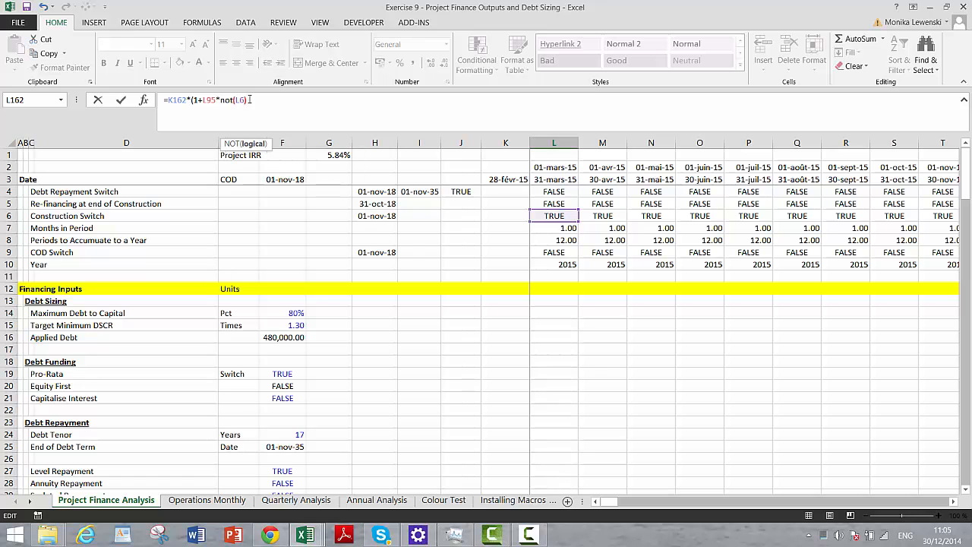
type(")")
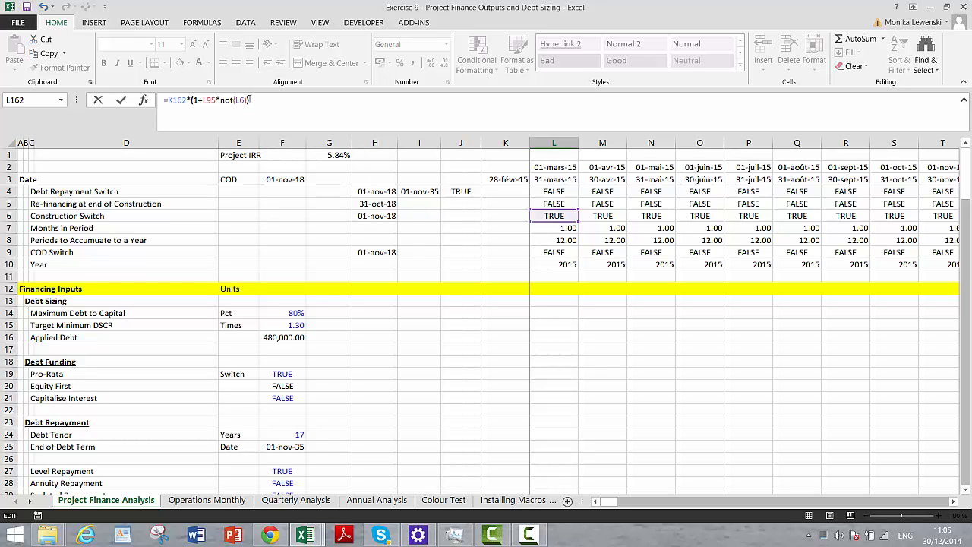
key("Return")
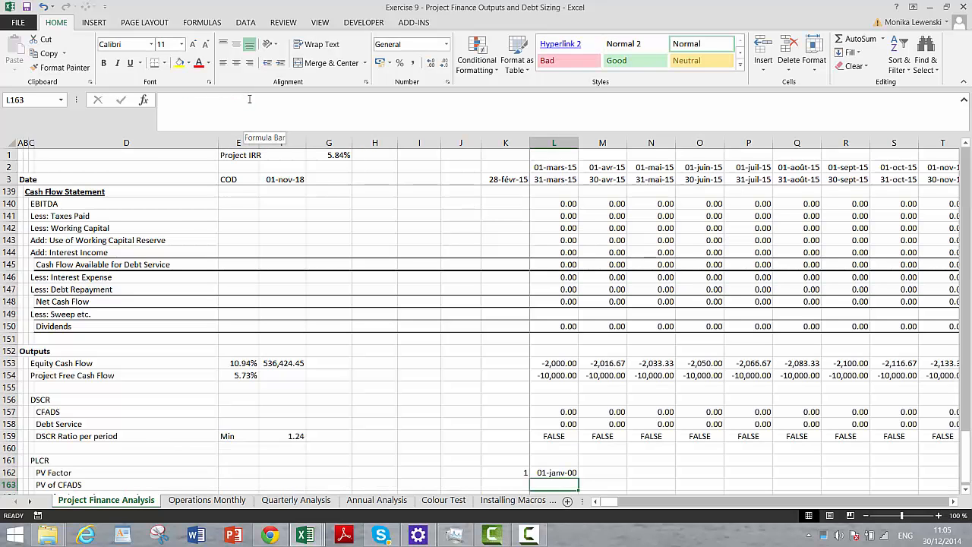
key("Up")
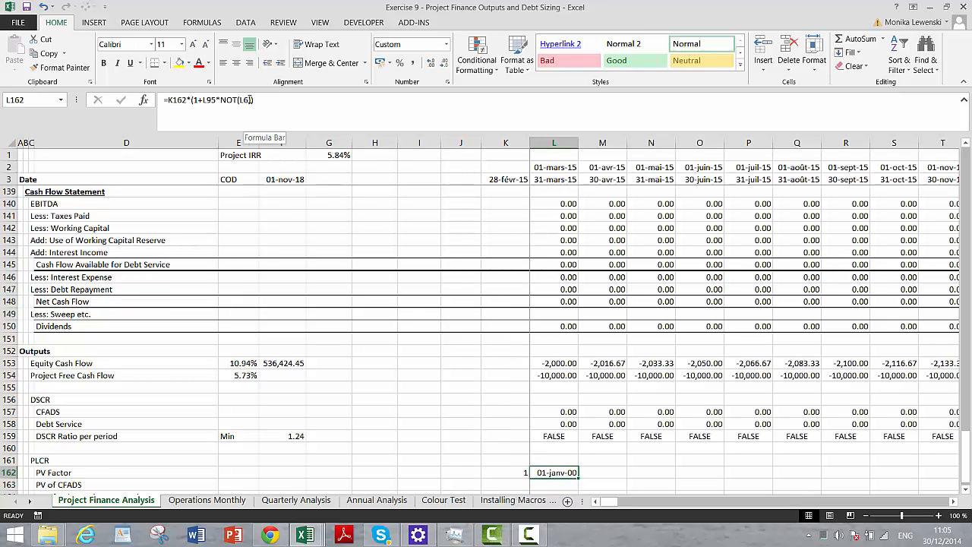
key("ctrl+shift+1")
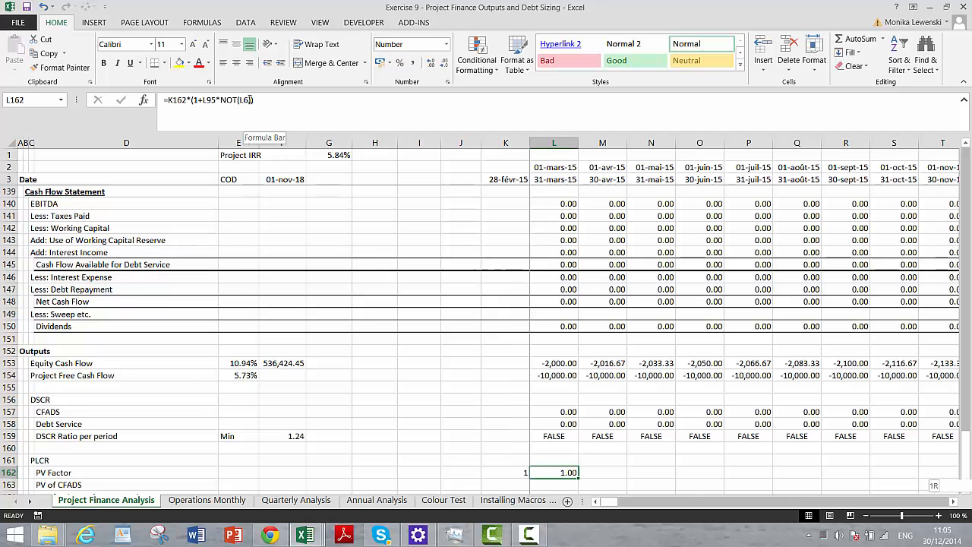
- Fill the L162 PV Factor formula across row 162 to the end of the timeline
key("ctrl+shift+Right")
key("ctrl+shift+Left")
key("ctrl+shift+r")
- Examine the PV Factor values and formulas along row 162 from the construction months through the final operating period
key("Right")
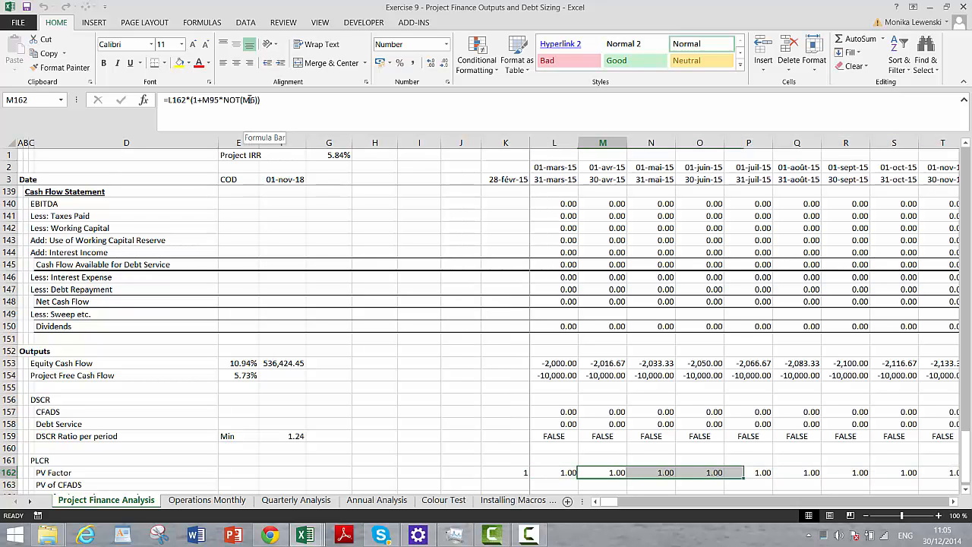
key("Right")
key("Right")
key("Right")
key("Right")
key("Right")
key("Right")
key("Right")
key("Right")
key("Right")
key("Right")
key("Right")
key("Right")
key("Right")
key("Right")
key("Right")
key("Right")
key("Right")
key("Right")
key("Right")
key("Right")
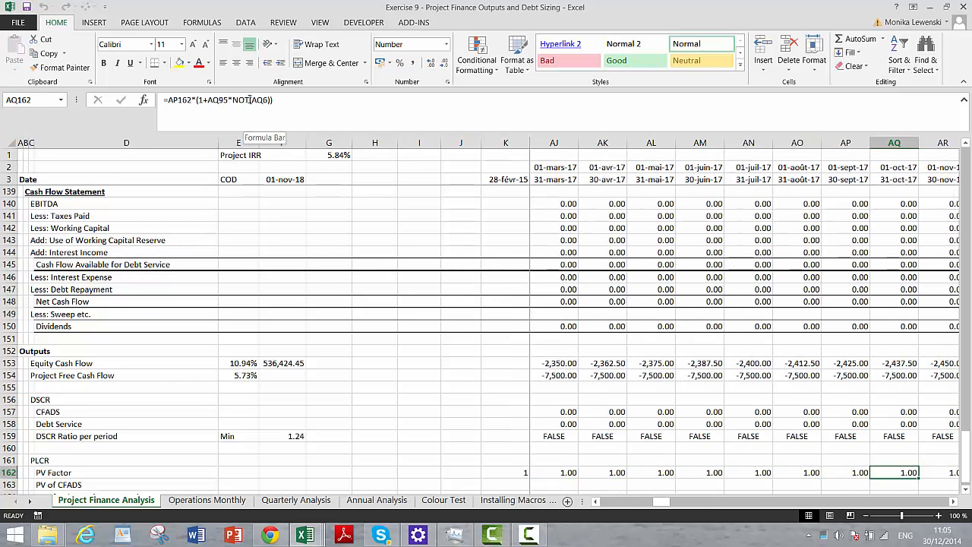
key("Right")
key("Right")
key("Right")
key("Right")
key("Right")
key("Right")
key("Right")
key("Right")
key("Right")
key("Right")
key("Right")
key("Right")
key("Right")
key("Right")
key("Right")
key("Right")
key("Right")
key("Right")
key("Right")
key("Right")
key("Right")
key("Right")
key("Right")
key("Right")
key("Right")
key("Right")
key("Right")
key("Right")
key("Right")
key("Right")
key("Right")
key("Right")
key("Right")
key("Right")
key("Right")
key("Right")
key("Right")
key("Right")
key("Right")
key("Right")
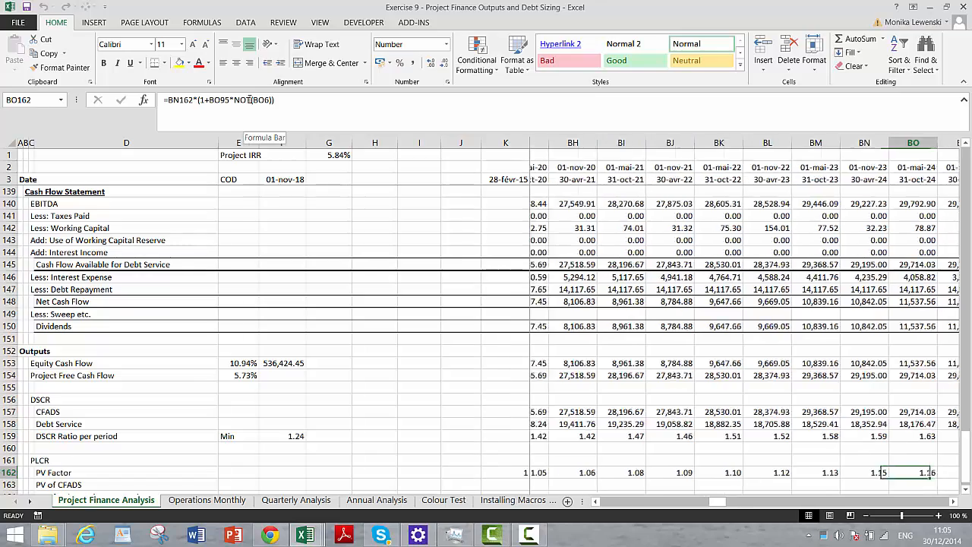
key("Right")
key("Right")
key("Right")
key("Right")
key("Right")
key("Right")
key("Right")
key("Right")
key("Right")
key("Right")
key("Right")
key("Right")
key("Right")
key("Right")
key("Right")
key("Right")
key("Right")
key("Right")
key("Right")
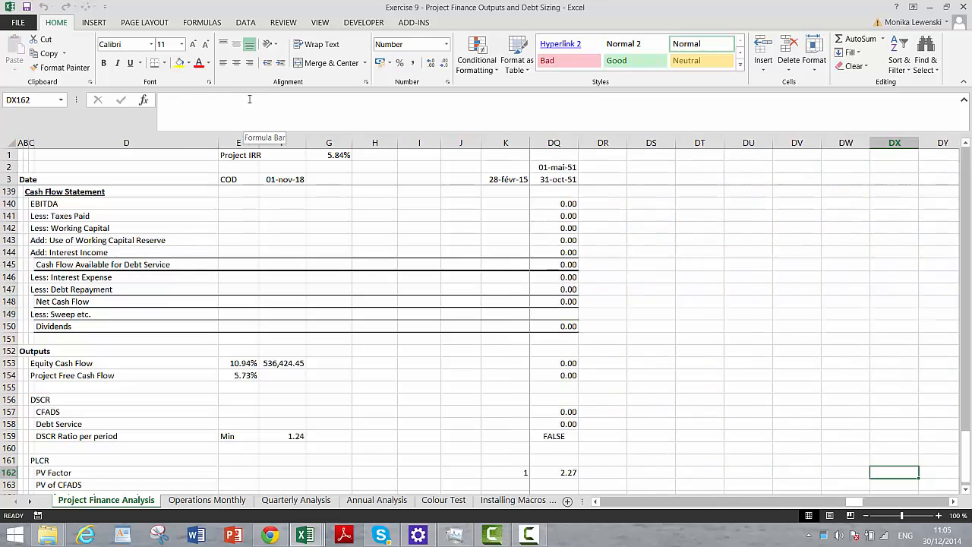
key("ctrl+Left")
key("ctrl+Left")
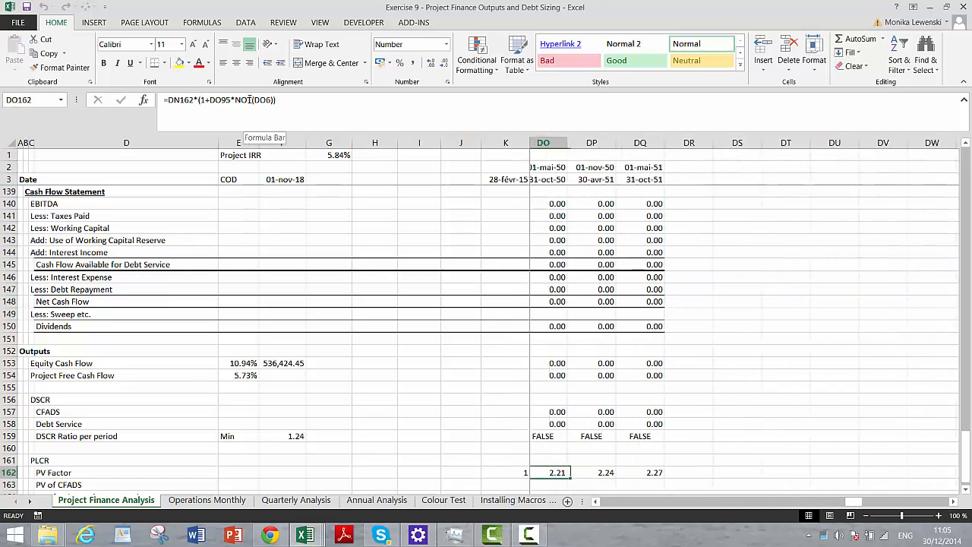
- Select cell E163 in the PV of CFADS row of the PLCR block
key("Left")
key("Left")
key("Left")
key("Left")
key("Left")
key("Left")
key("Left")
key("Left")
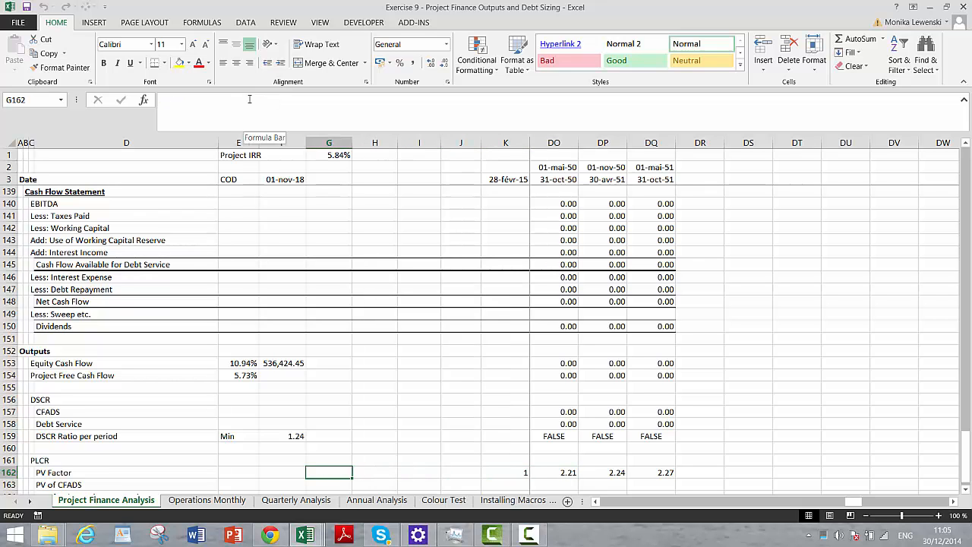
key("Down")
key("Down")
key("Down")
key("Up")
key("Up")
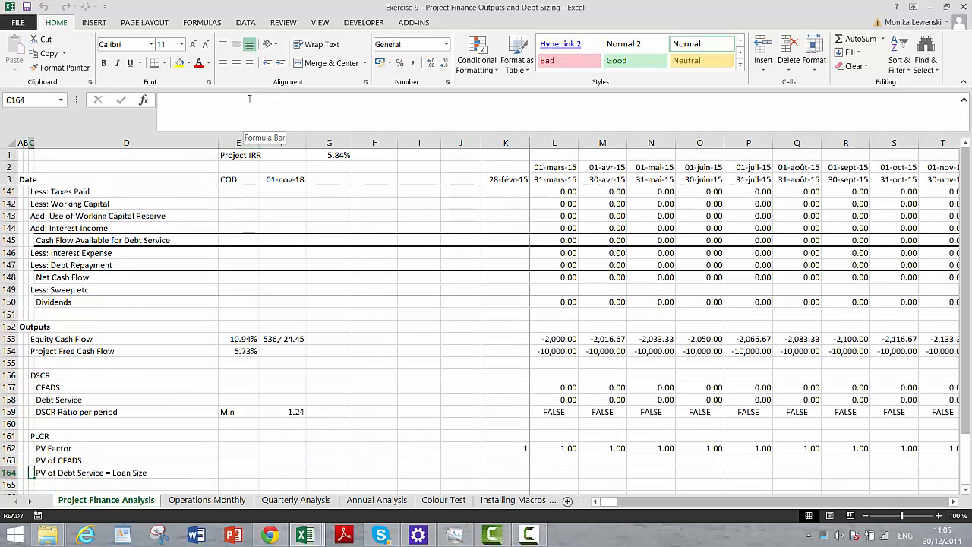
key("Right")
key("Right")
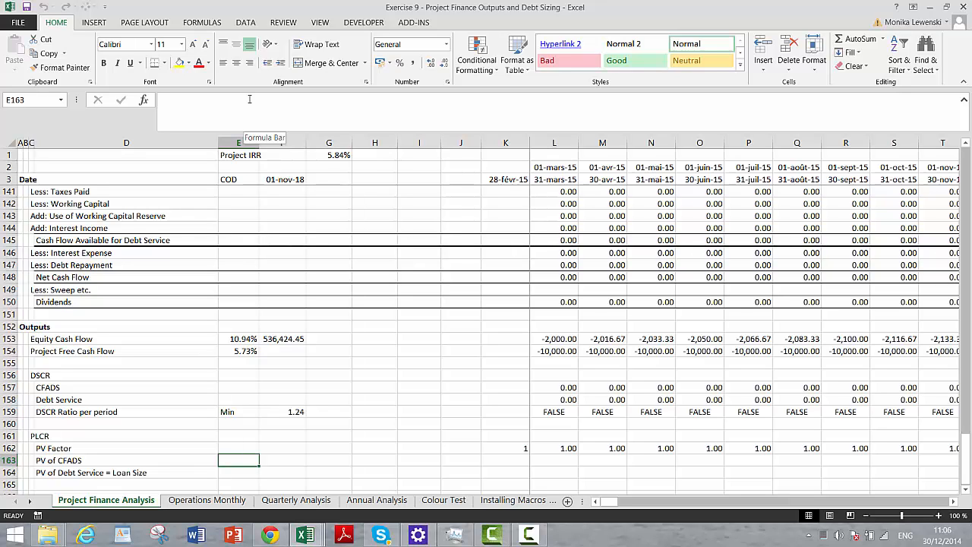
- Label cell E163 in the PV of CFADS row as Sumproduct and select F163 beside it
type("Sumproduct")
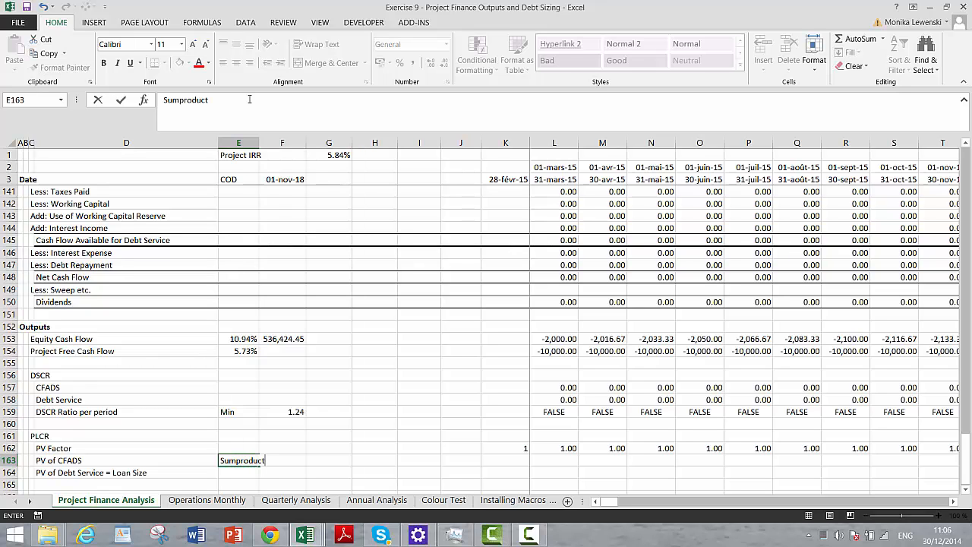
key("Return")
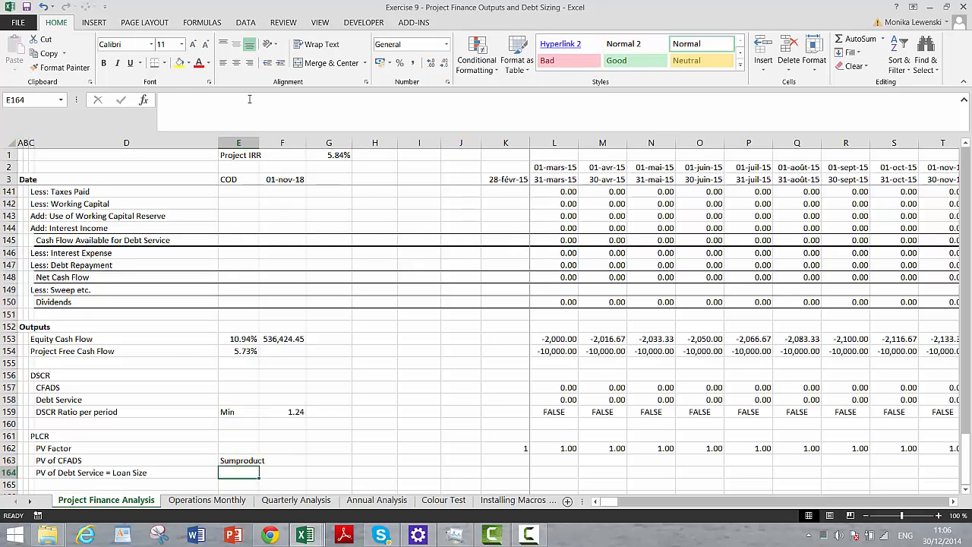
key("Up")
key("Right")
- Start a SUMPRODUCT formula in F163 with the CFADS range L157:DQ157 as its array
type("=su")
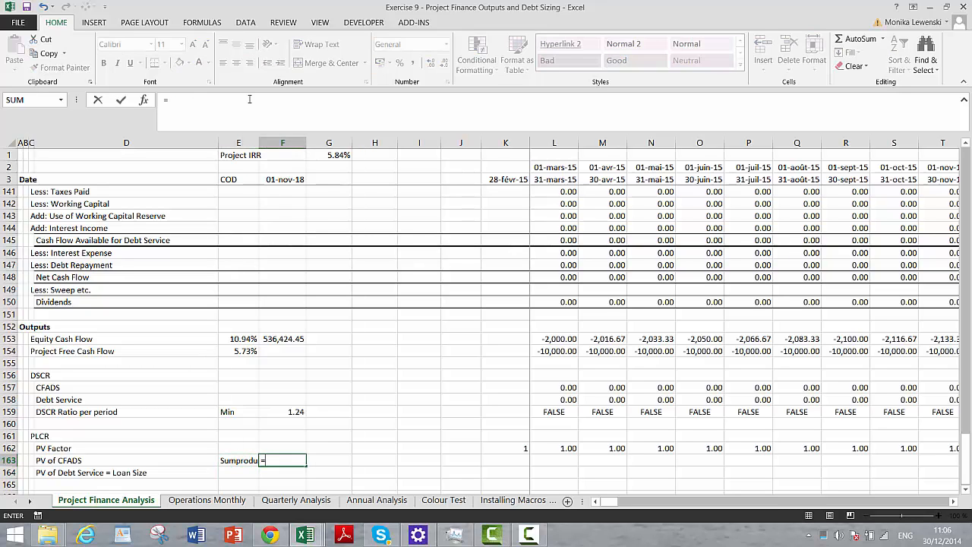
key("Down")
key("Down")
key("Down")
key("Down")
key("Down")
key("Down")
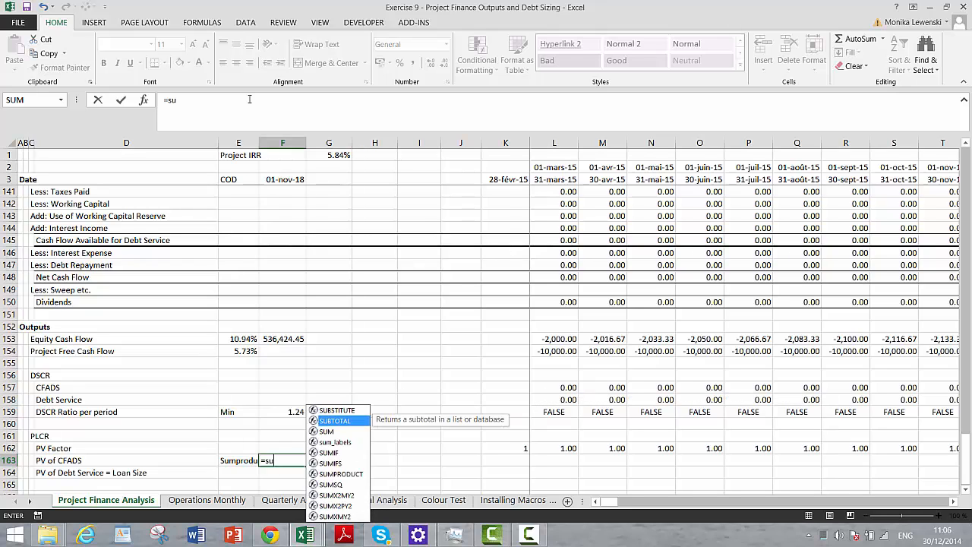
key("Tab")
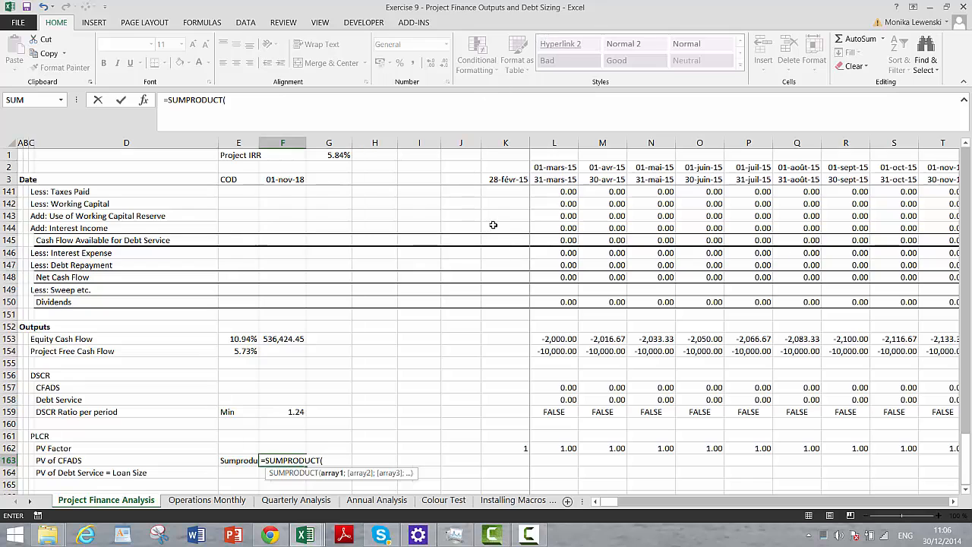
left_click(547, 390)
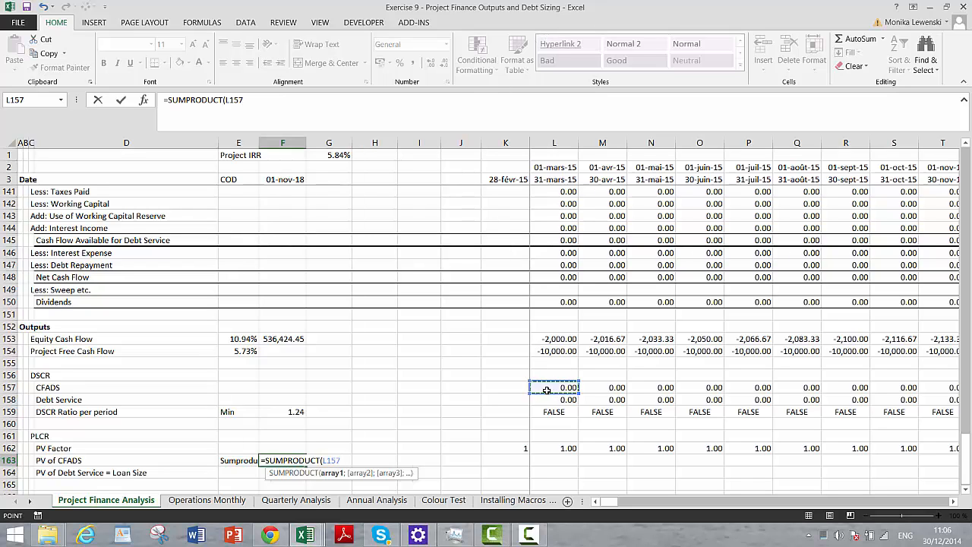
key("ctrl+shift+Right")
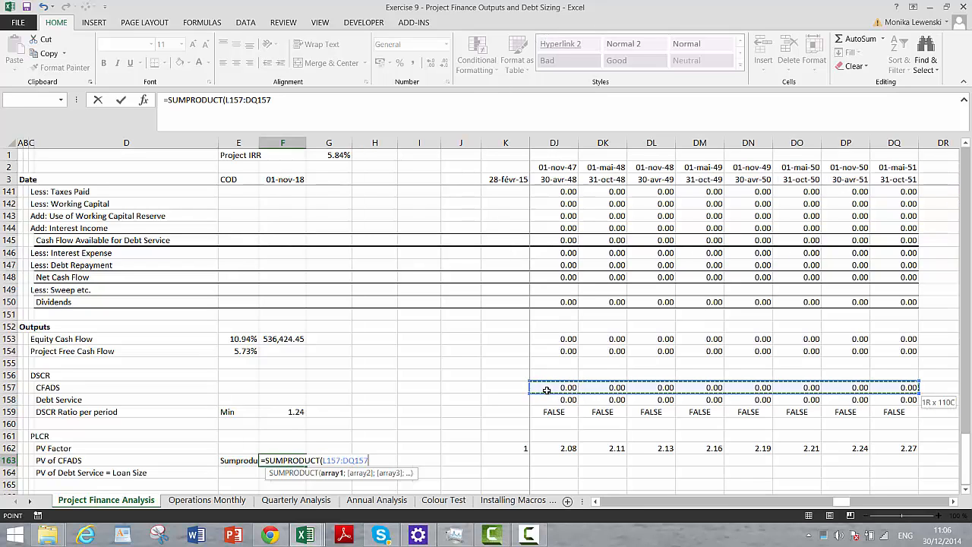
- Complete F163 by dividing the CFADS range by the PV Factor range L162:DQ162, and format it as a number with two decimals
type("/")
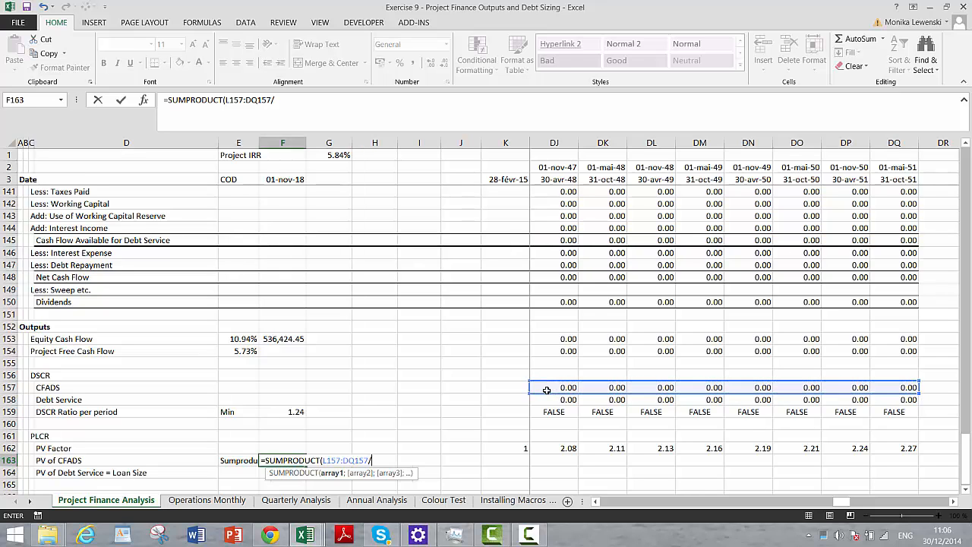
key("Left")
key("Left")
key("Right")
key("Right")
key("Right")
key("Right")
key("Right")
key("Right")
key("Right")
key("Right")
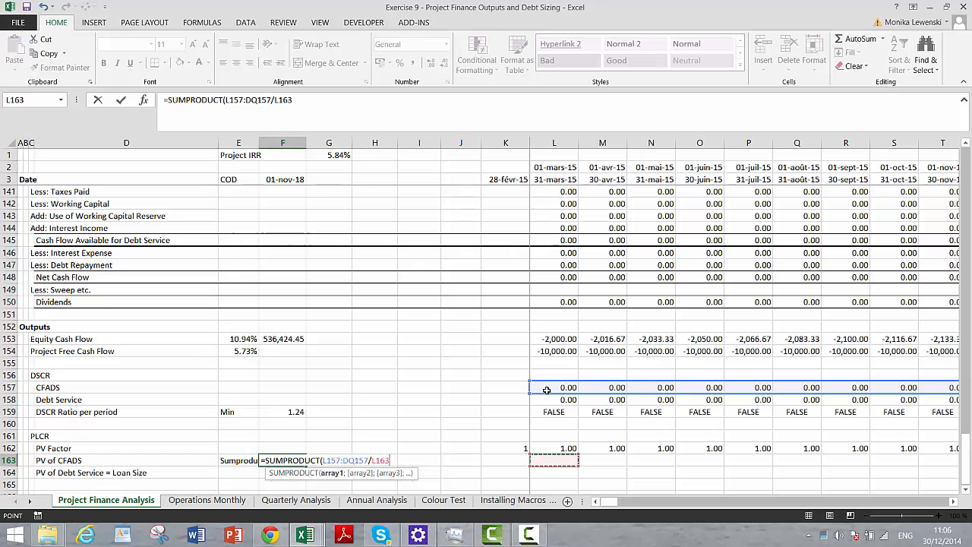
key("Up")
key("ctrl+shift+Right")
type(")")
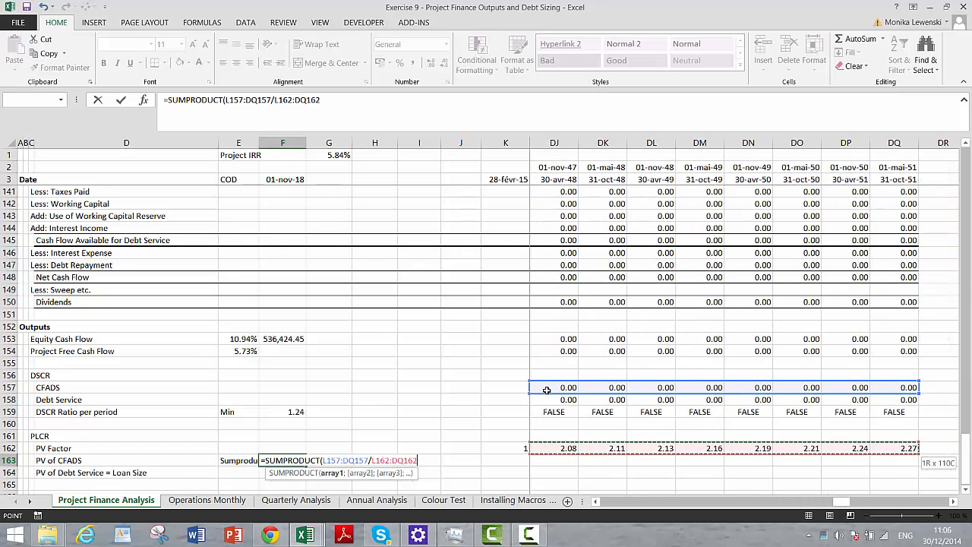
key("Return")
key("Up")
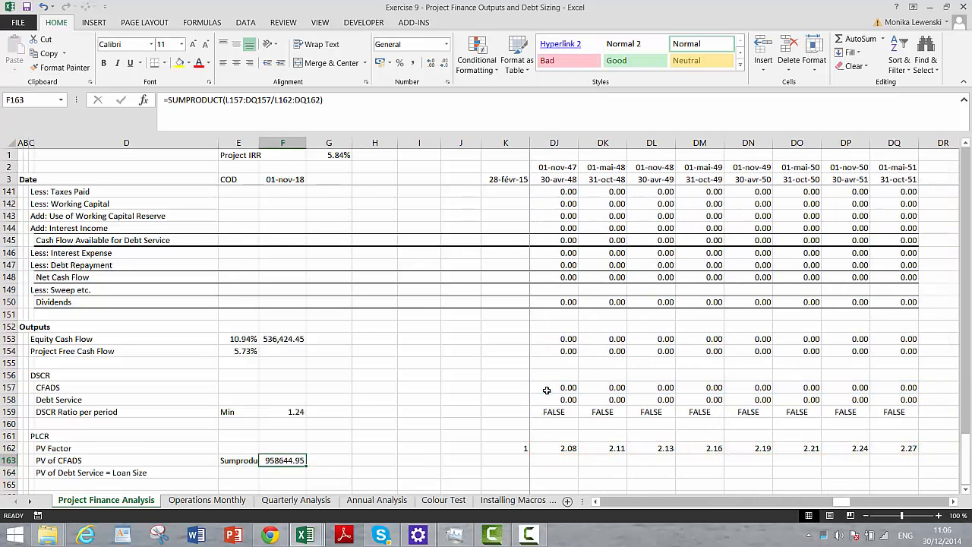
key("ctrl+shift+1")
- Start an NPV formula in G163 using the row 95 interest rate in DP95 as the discount rate
key("Right")
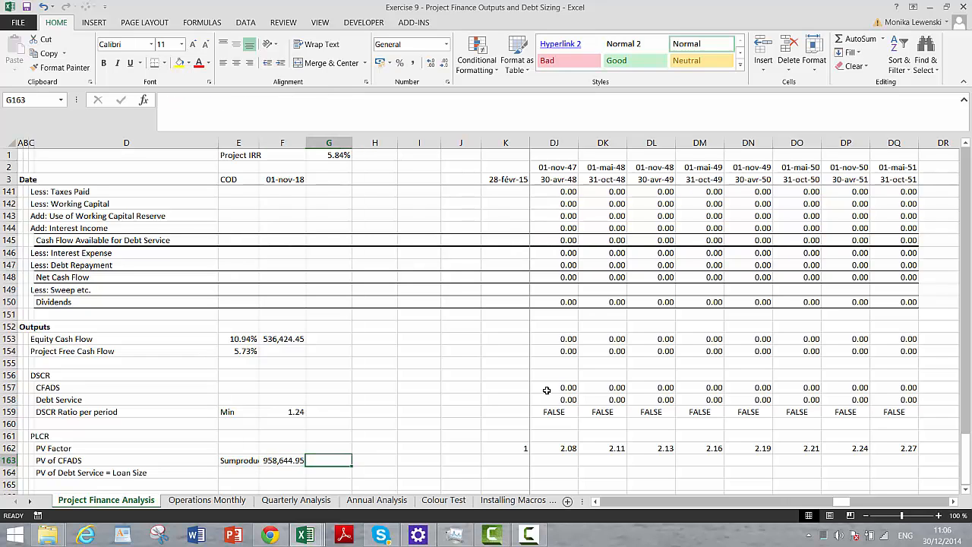
type("=n")
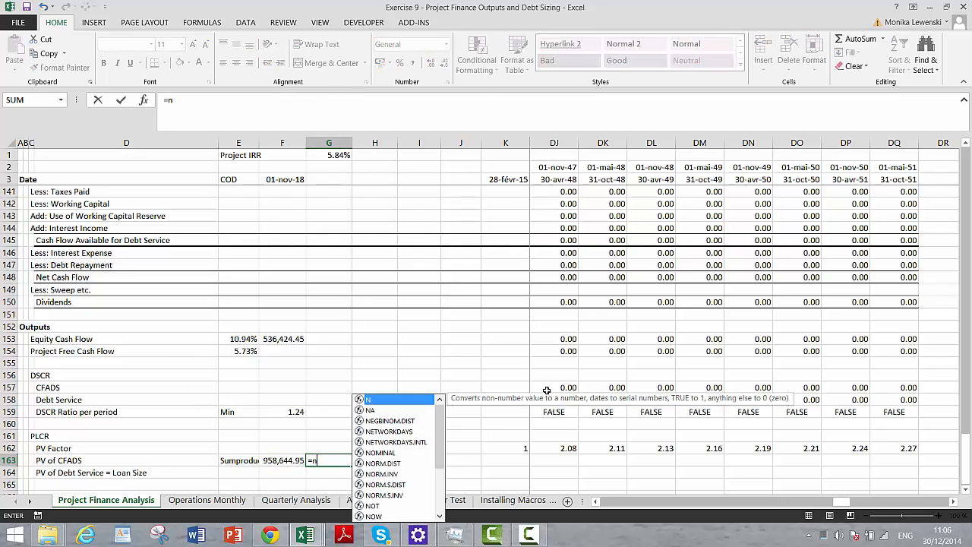
type("pv(")
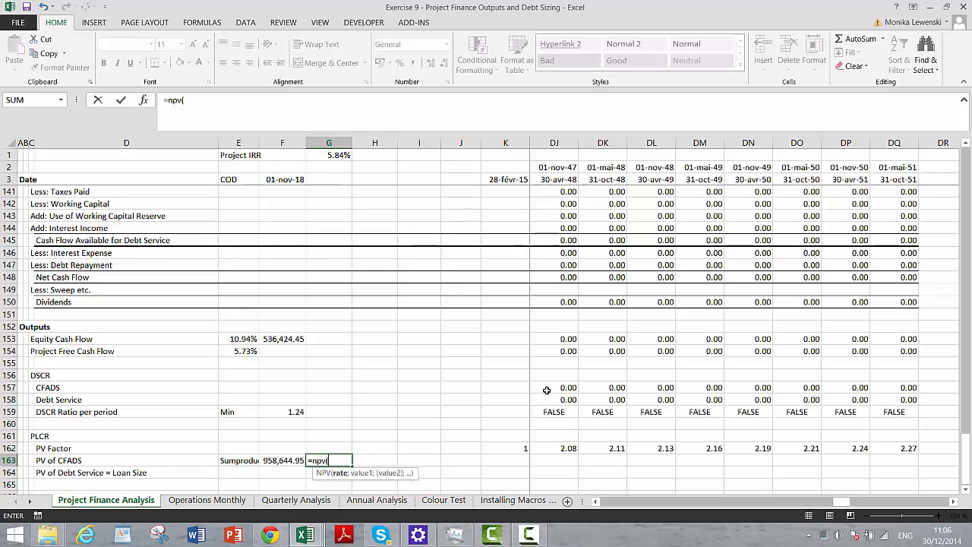
key("Page_Up")
key("Page_Up")
key("Page_Up")
key("Page_Up")
key("Page_Up")
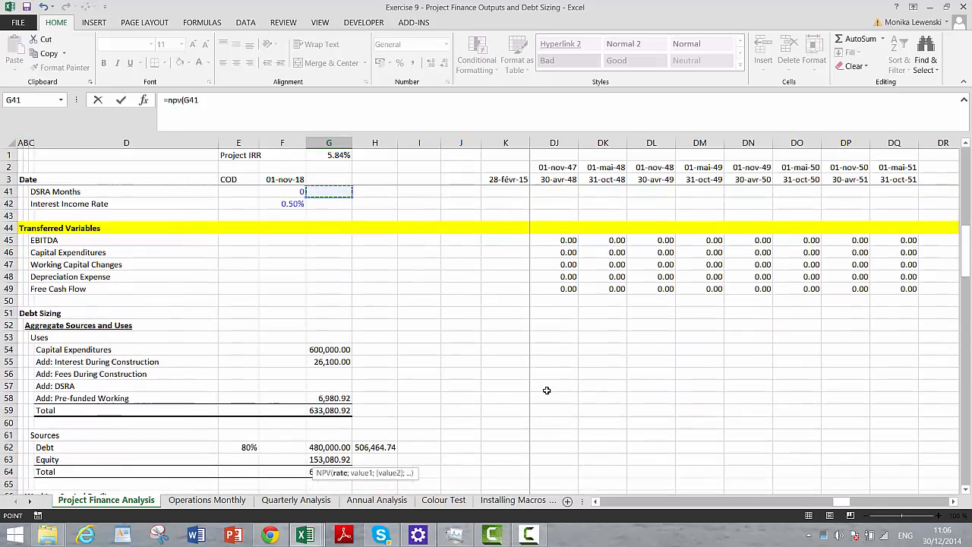
key("Page_Up")
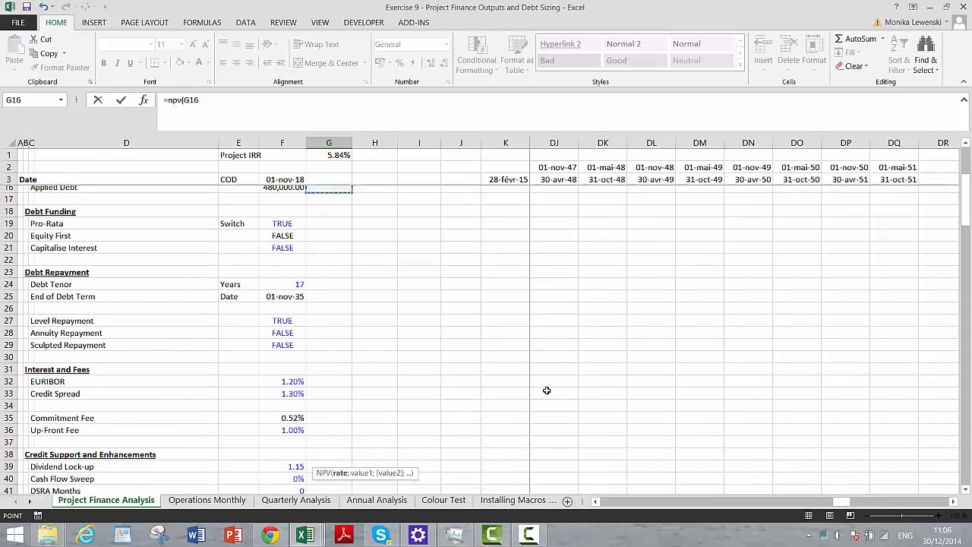
key("Page_Down")
key("Page_Down")
key("Page_Down")
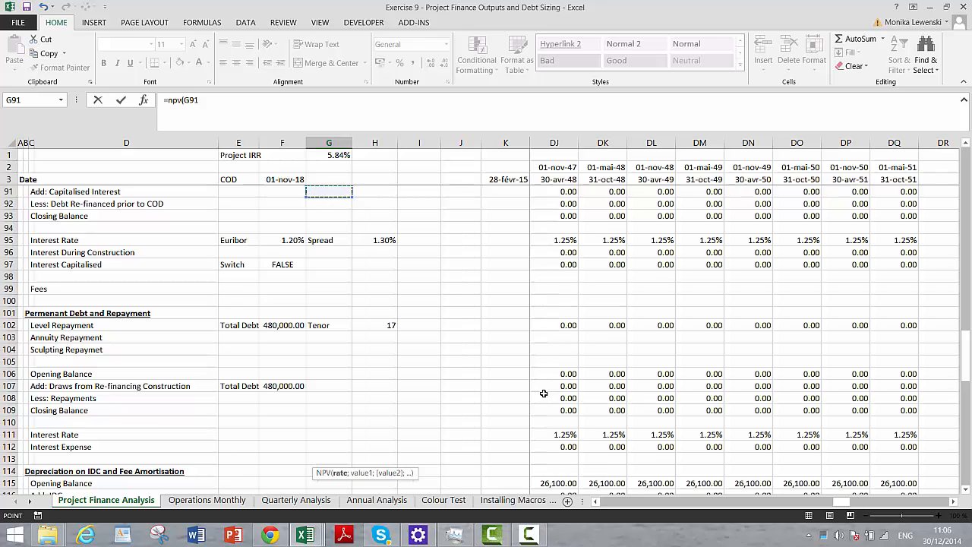
left_click(575, 243)
key("Right")
key("Right")
key("Right")
key("Right")
key("Right")
key("Right")
key("Right")
key("Right")
key("Right")
key("Right")
key("Right")
key("Right")
key("Right")
key("Right")
key("Right")
key("Right")
key("Right")
key("Right")
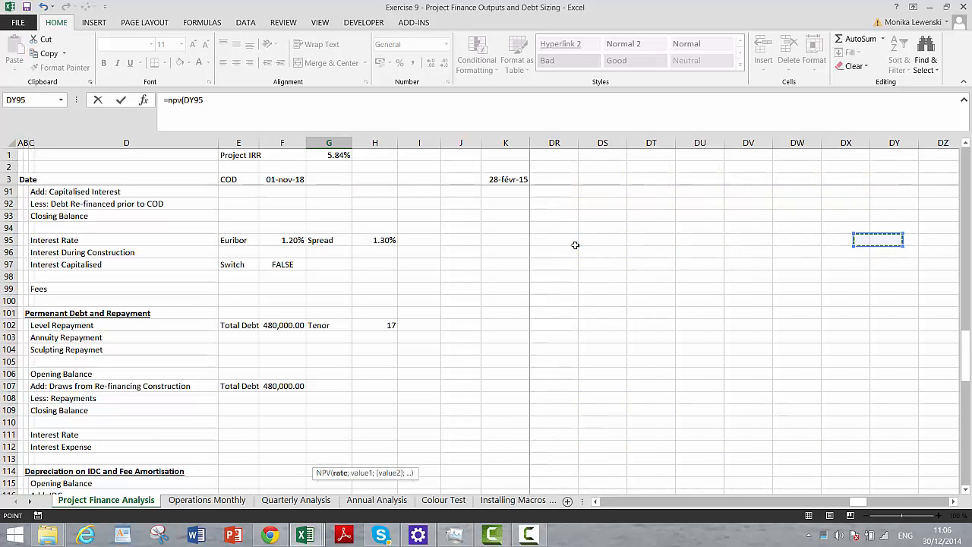
key("Left")
key("Left")
key("Left")
key("Left")
key("Left")
key("Left")
key("Left")
key("Left")
key("Left")
key("Left")
key("Left")
key("Left")
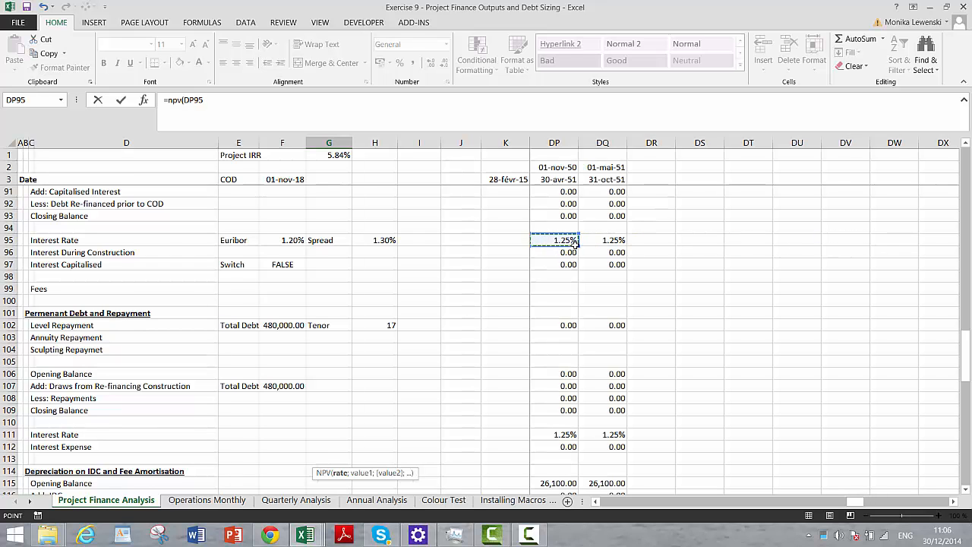
type(";")
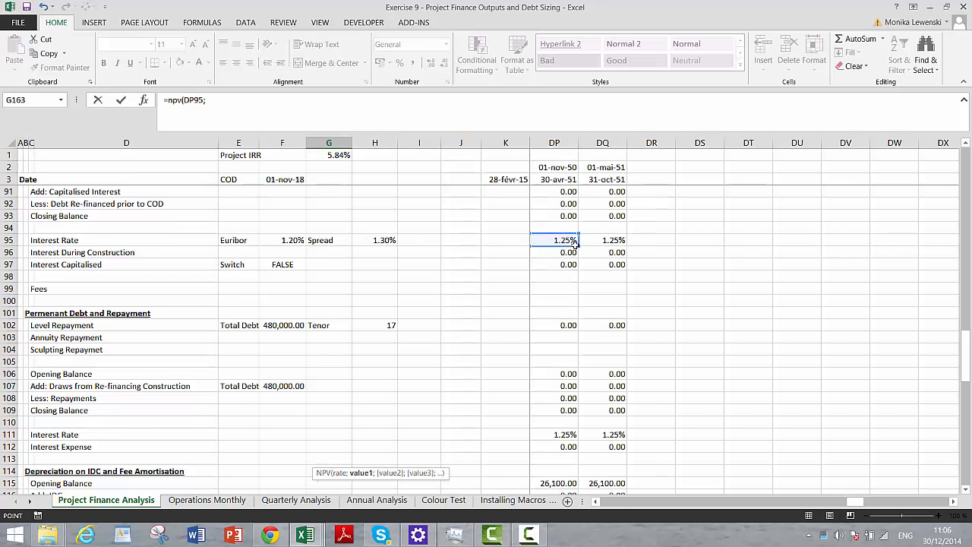
- Complete the NPV formula in G163 with the operating-period CFADS range BD157:DQ157 as its values
key("Left")
key("Left")
key("Down")
key("Down")
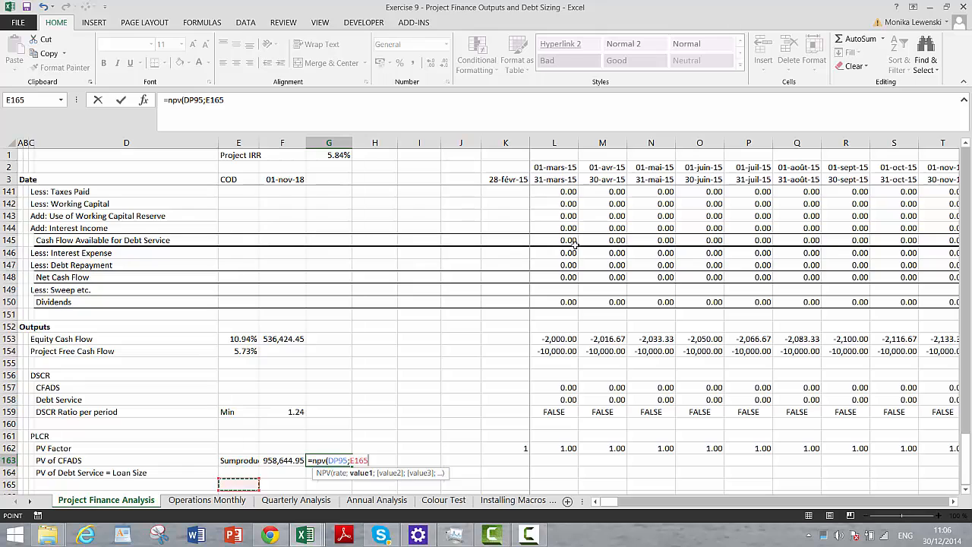
key("Up")
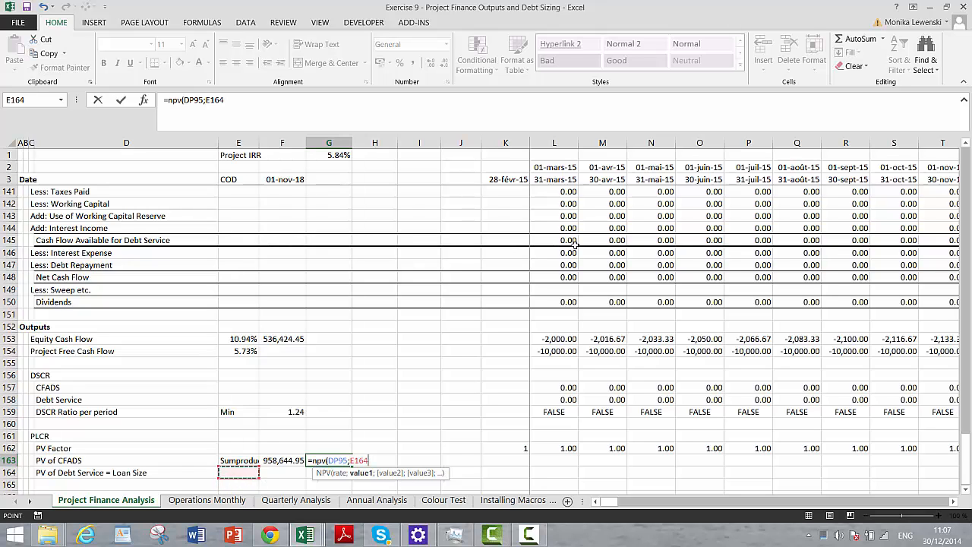
key("Up")
key("Up")
key("Up")
key("Up")
key("Up")
key("Up")
key("Up")
key("Up")
key("Right")
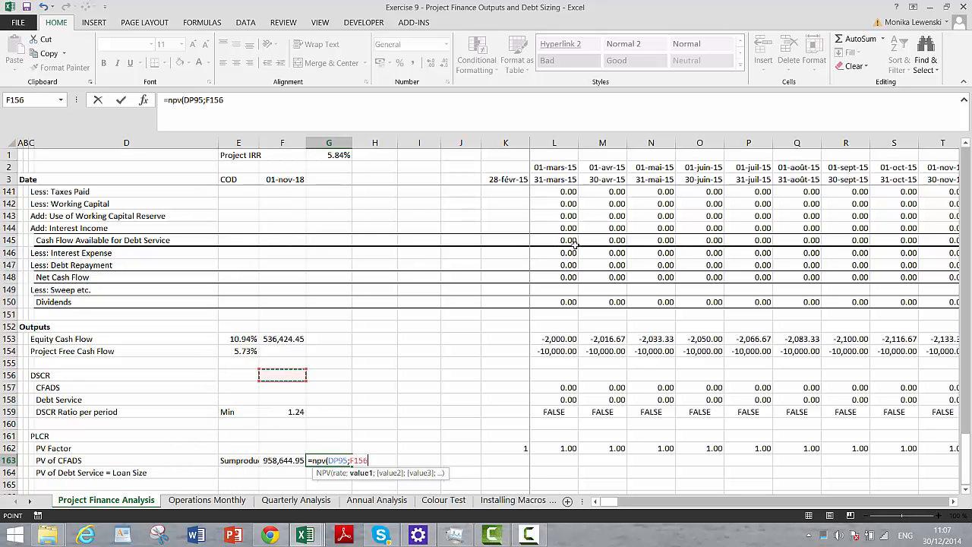
key("Down")
key("Right")
key("Right")
key("Right")
key("Right")
key("Right")
key("Right")
key("Right")
key("Right")
key("Right")
key("Right")
key("Right")
key("Right")
key("Right")
key("Right")
key("Right")
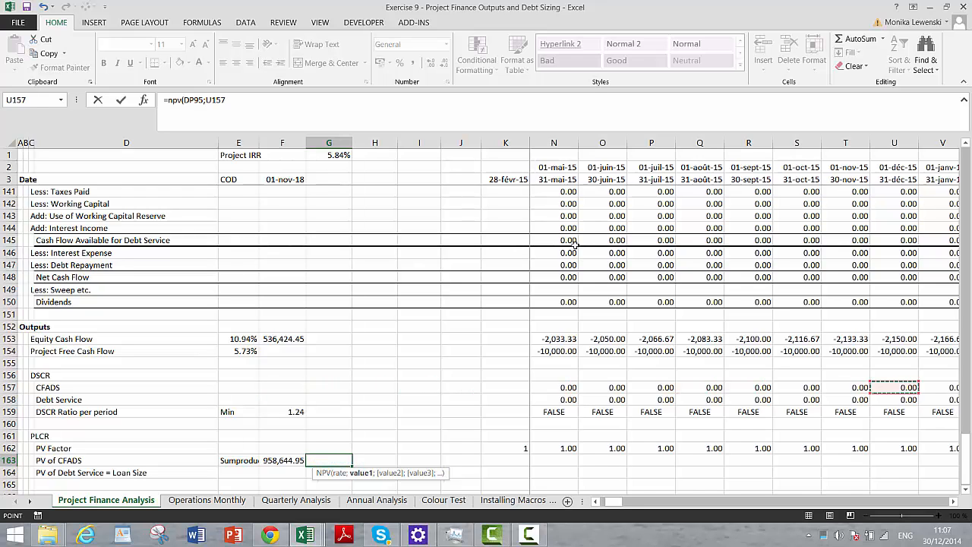
key("Right")
key("Right")
key("Right")
key("Right")
key("Right")
key("Right")
key("Right")
key("Right")
key("Right")
key("Right")
key("Right")
key("Right")
key("Right")
key("Right")
key("Right")
key("Right")
key("Right")
key("Right")
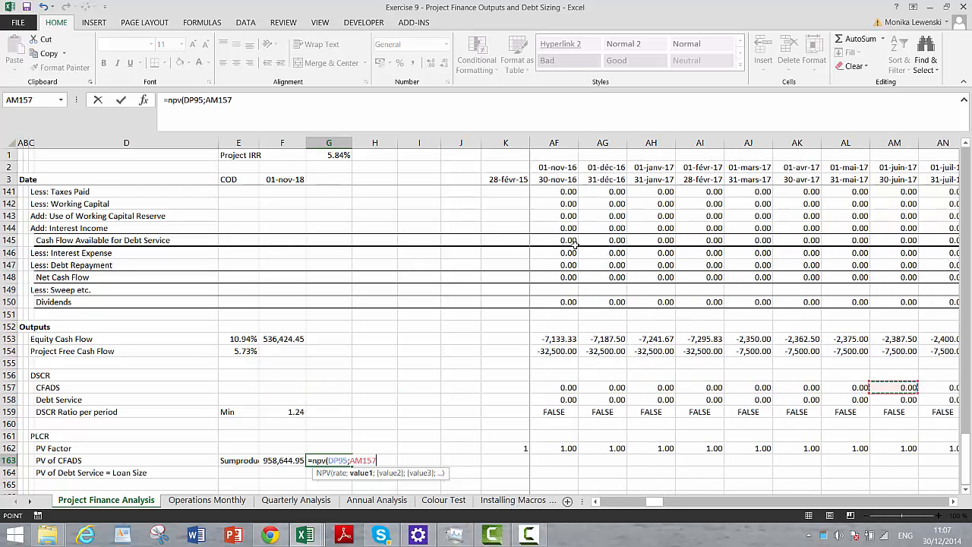
key("Right")
key("Right")
key("Right")
key("Right")
key("Right")
key("Right")
key("Right")
key("Right")
key("Right")
key("Right")
key("Right")
key("Right")
key("Right")
key("Right")
key("Right")
key("Right")
key("Right")
key("Right")
key("Right")
key("Right")
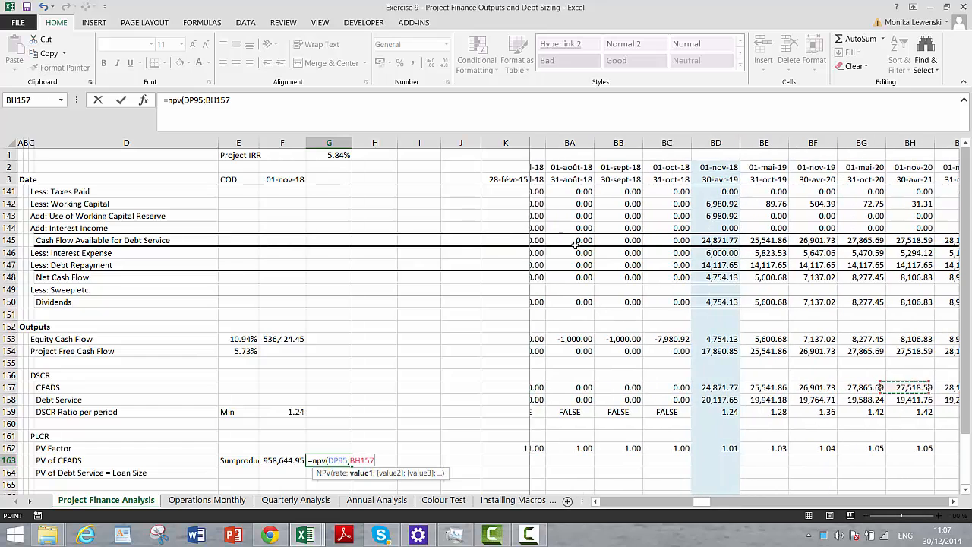
key("Left")
key("Left")
key("Left")
key("Left")
key("ctrl+shift+Right")
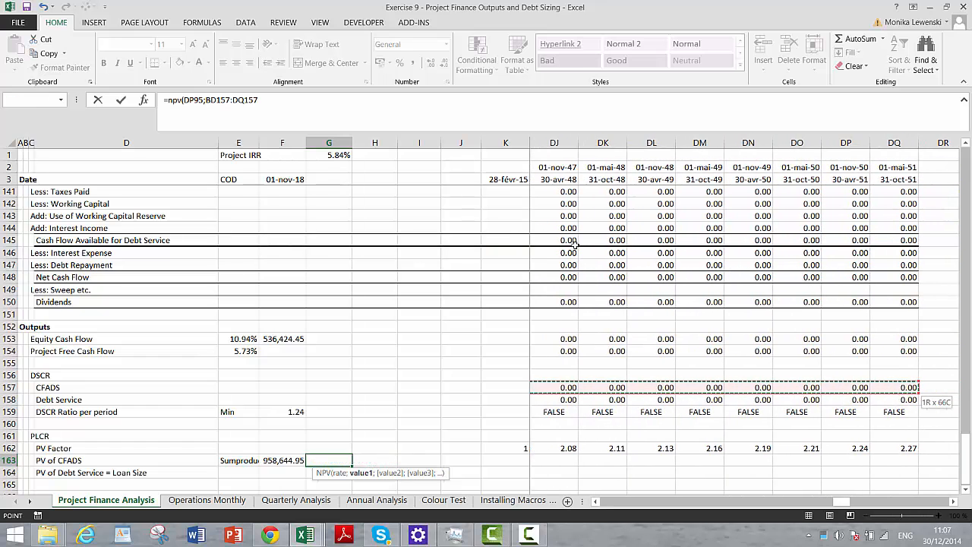
key("Return")
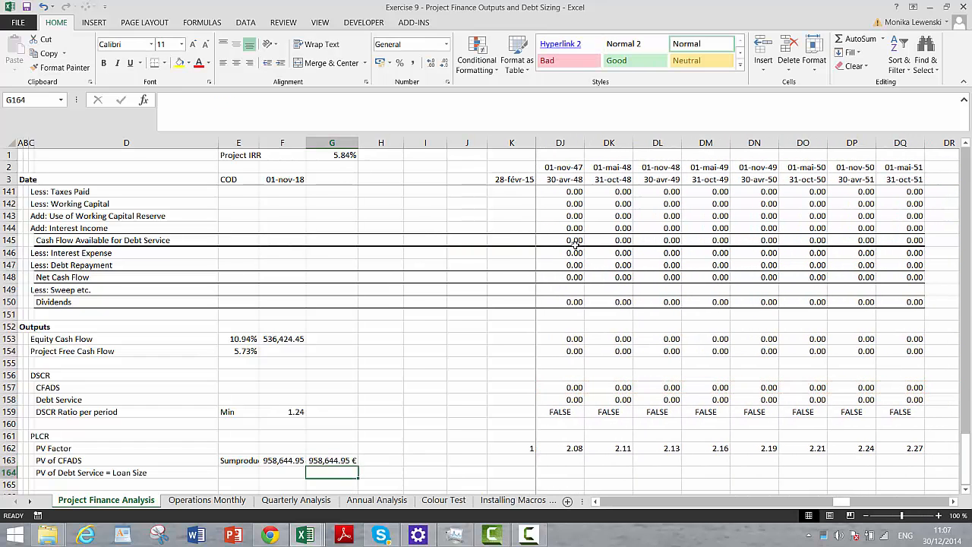
key("Up")
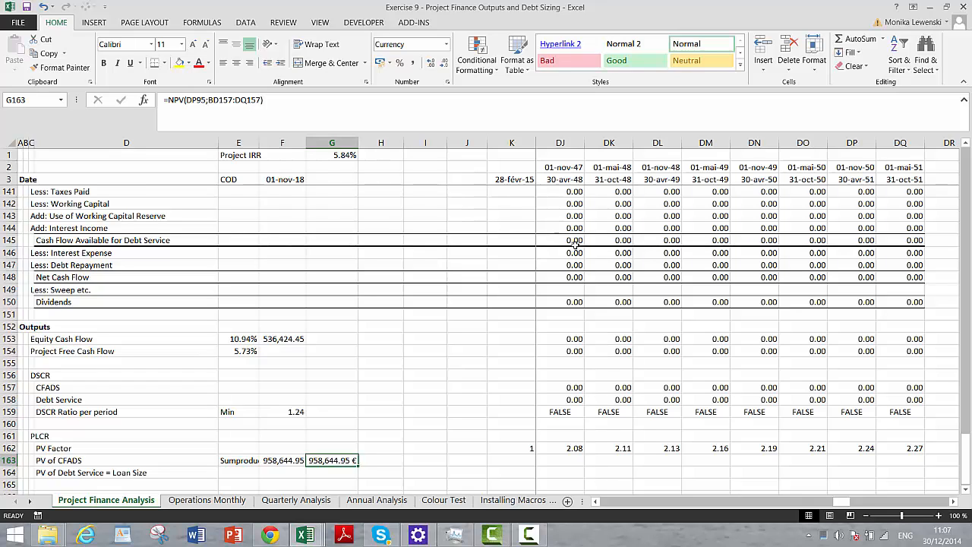
- Delete the NPV check from G163 and go back to the SUMPRODUCT formula in F163
key("Delete")
key("Left")
key("Left")
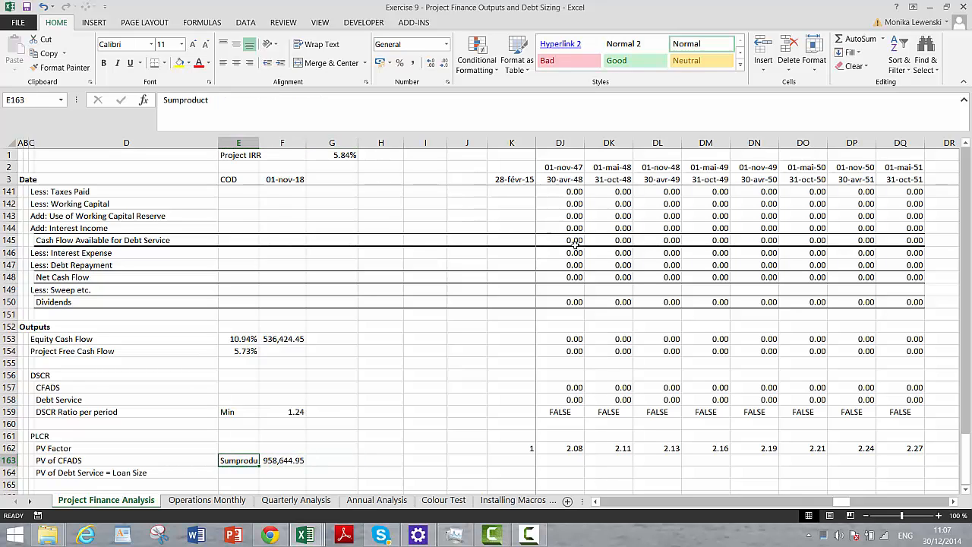
key("Right")
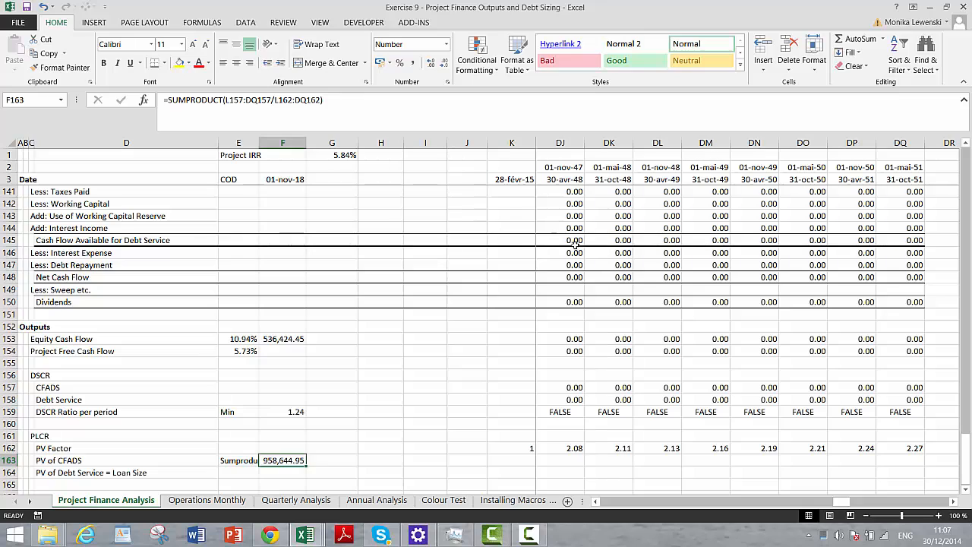
- Start a SUMPRODUCT formula in F164 for the PV of Debt Service using the Debt Service range L158:DQ158
key("Down")
key("Left")
key("Left")
key("Right")
key("Right")
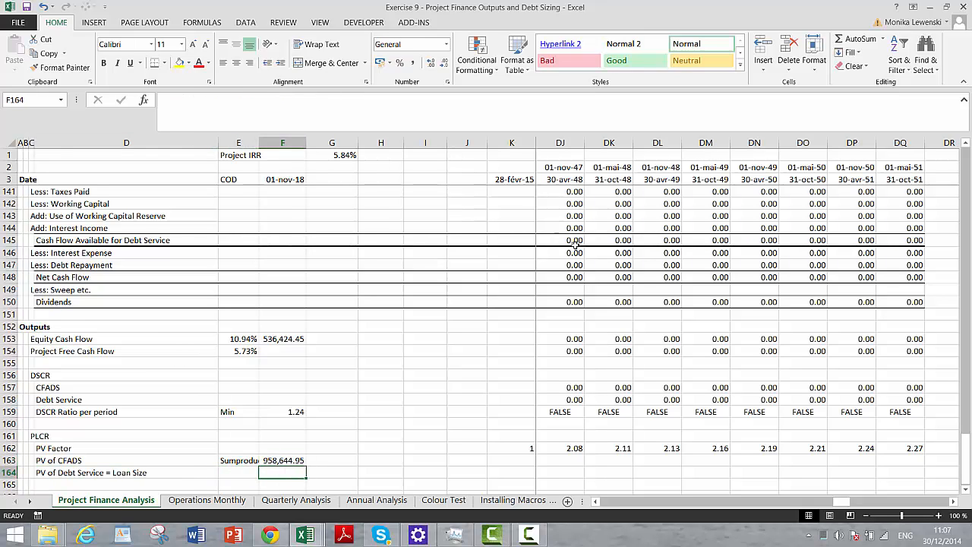
type("=sumproduct")
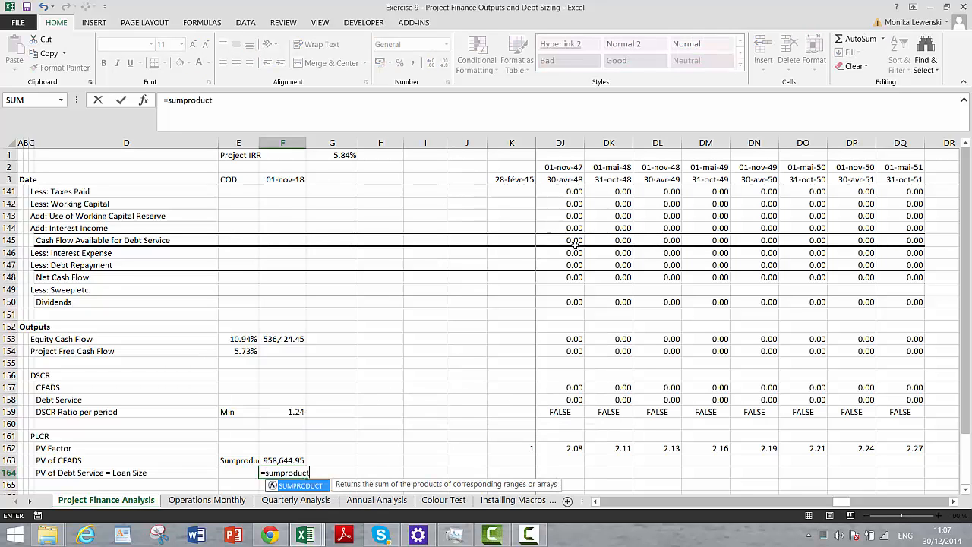
type("(")
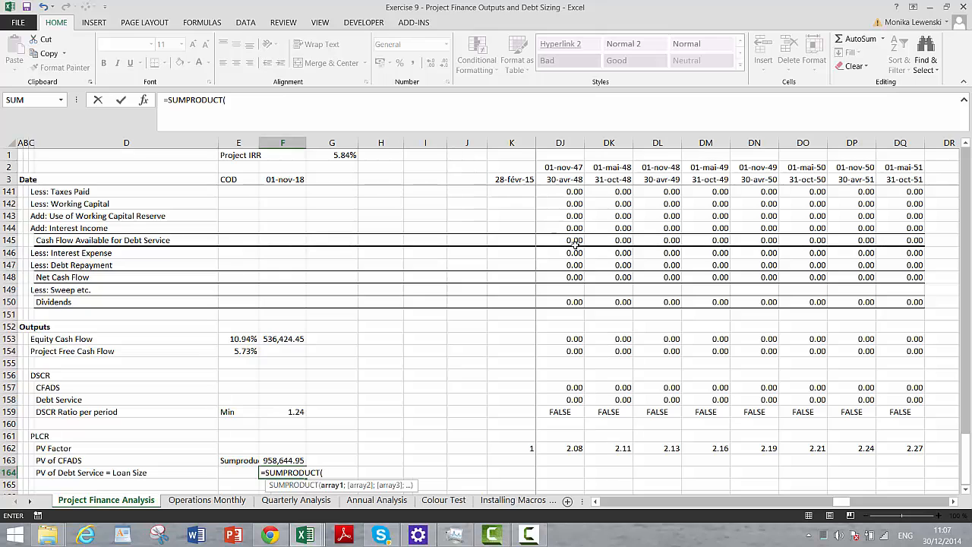
key("Up")
key("Up")
key("Up")
key("Up")
key("Up")
key("Up")
key("Right")
key("Right")
key("Right")
key("Right")
key("Right")
key("Right")
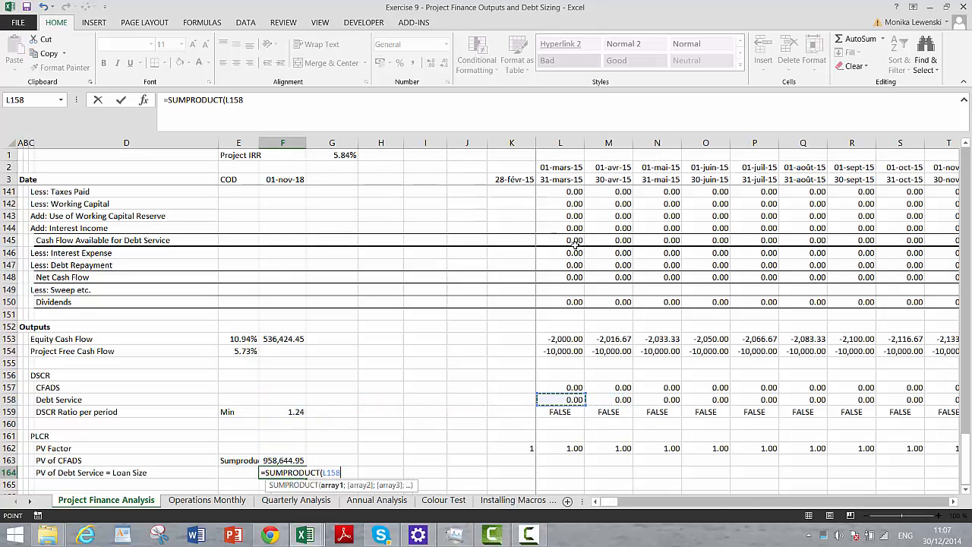
key("ctrl+shift+Right")
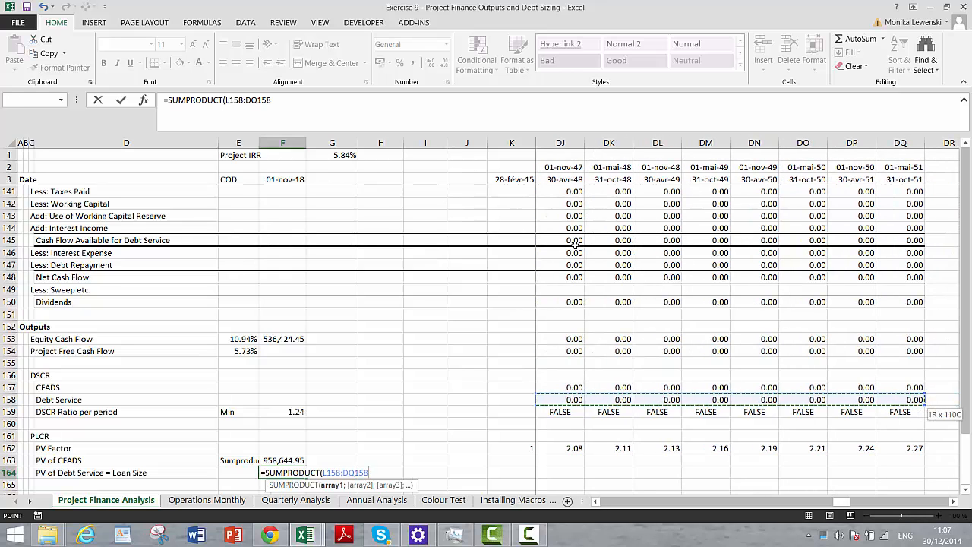
- Complete the F164 formula by dividing the Debt Service range by the PV Factor range L162:DQ162
type("/F164")
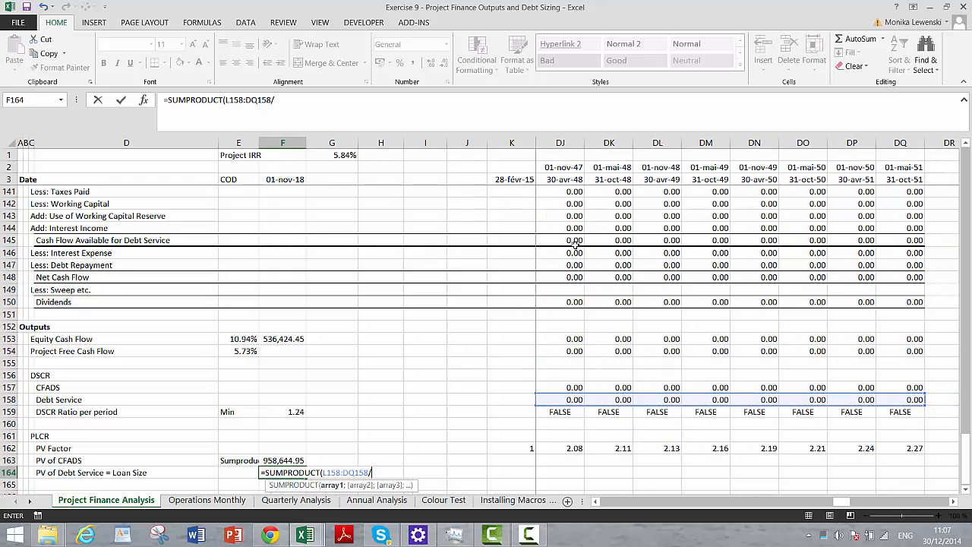
key("Right")
key("Right")
key("Right")
key("Right")
key("Right")
key("Right")
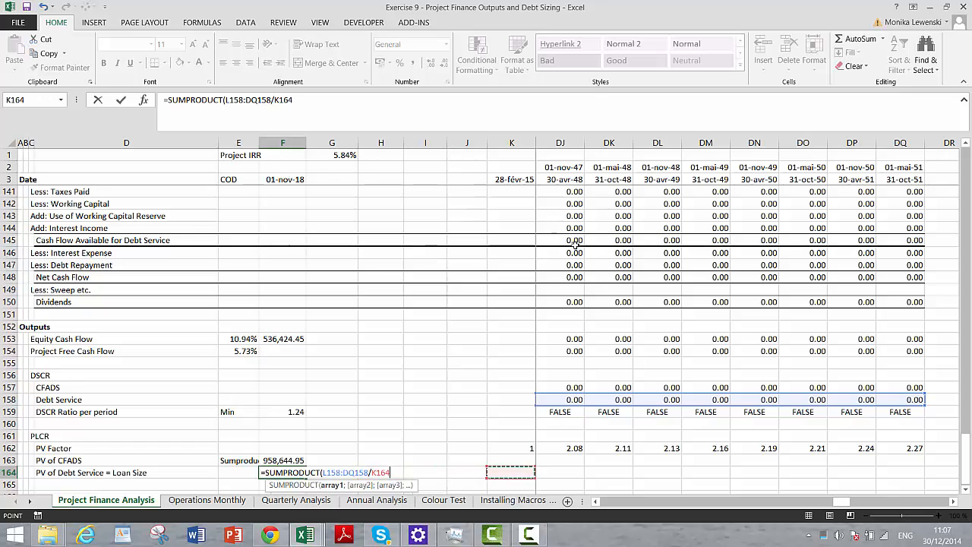
key("Up")
key("Up")
key("ctrl+Right")
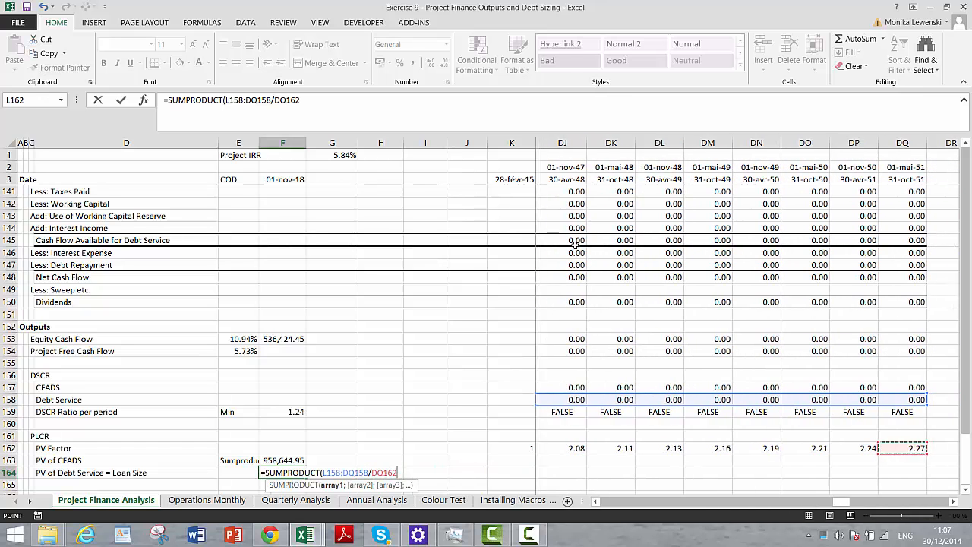
key("Left")
key("ctrl+Left")
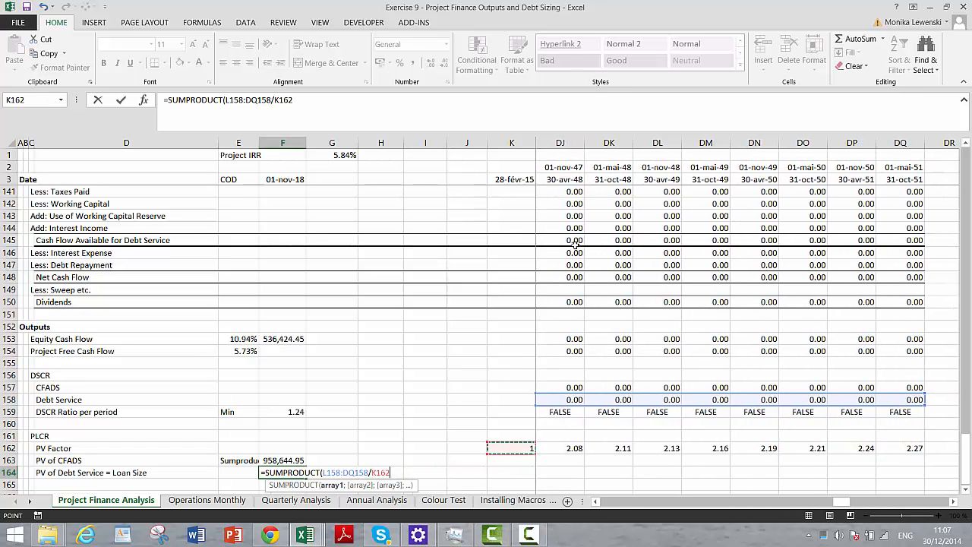
key("Right")
key("ctrl+shift+Right")
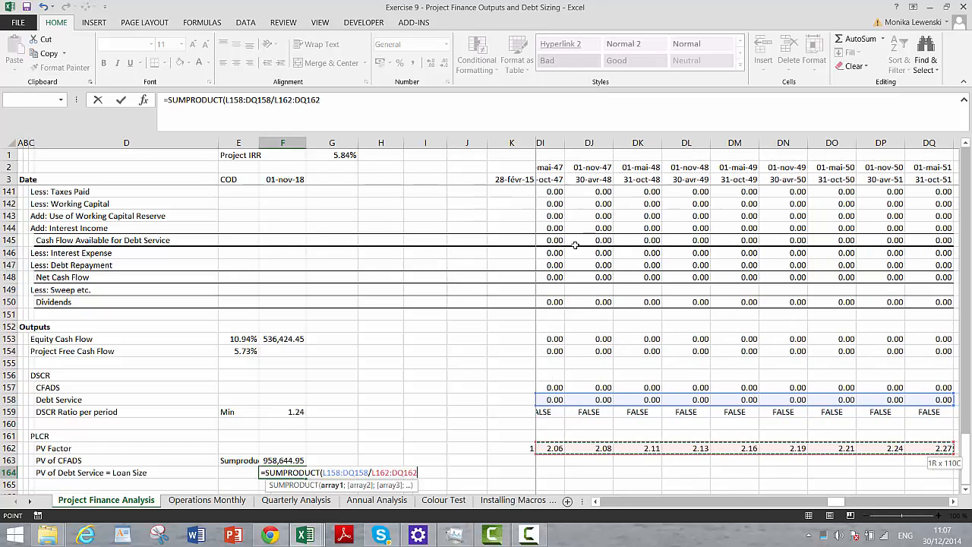
key("Return")
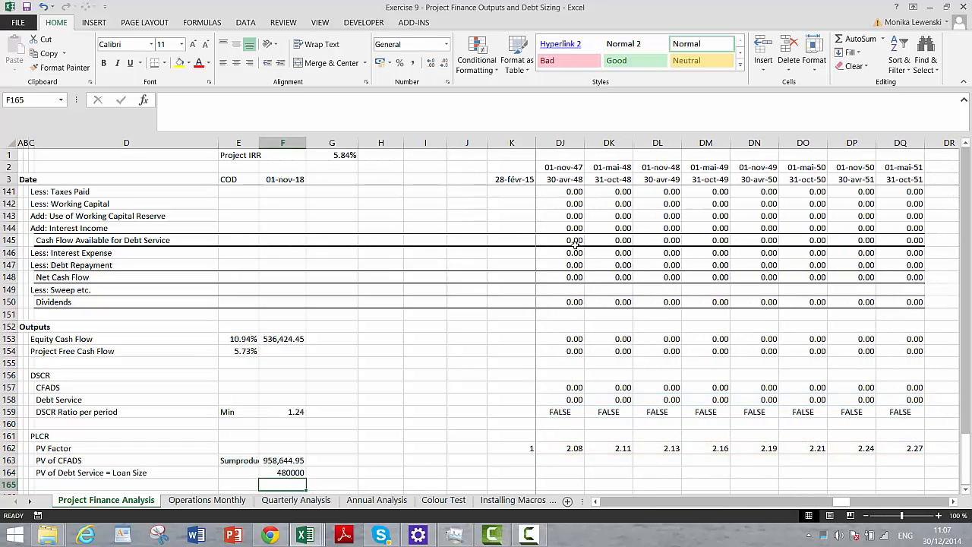
- Replace the formula in F164 with a direct link to the loan size in F16
key("Up")
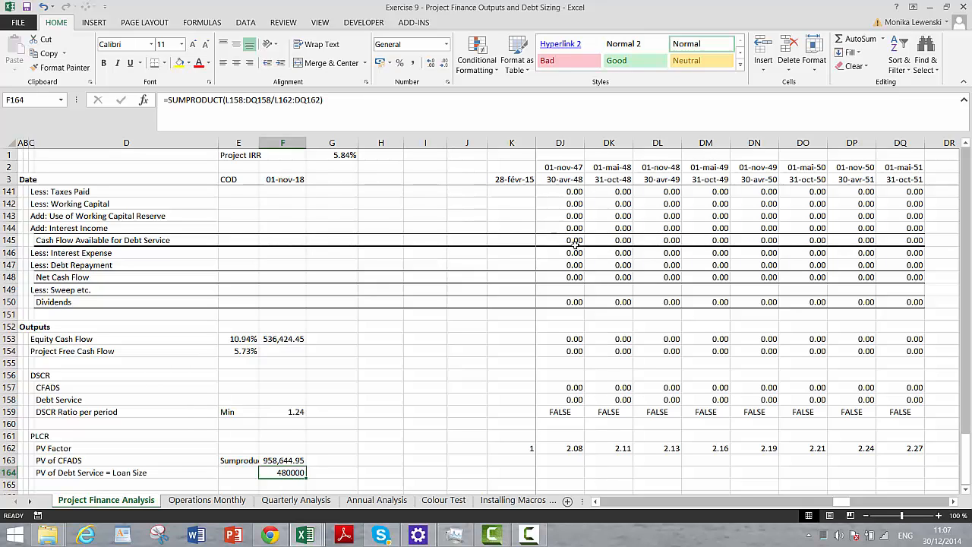
type("=")
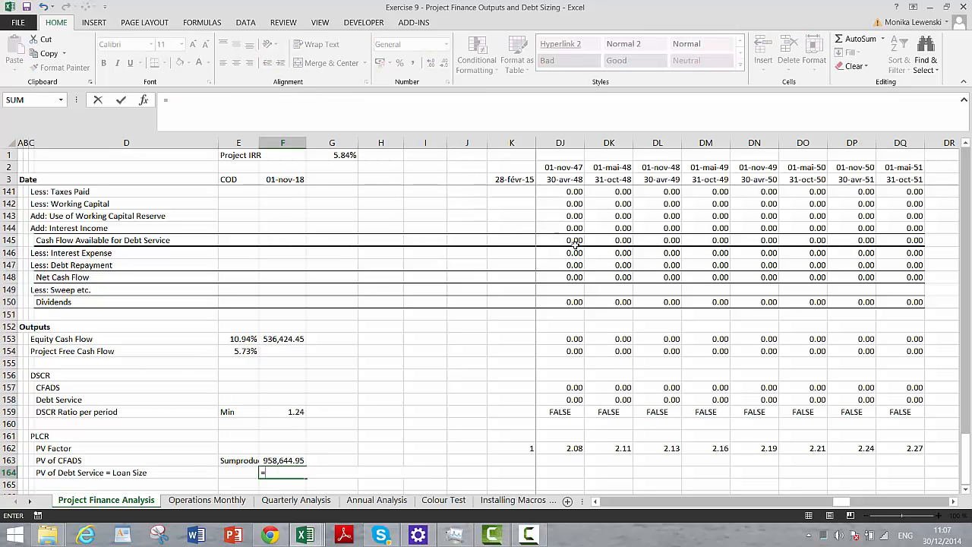
key("Up")
key("Up")
key("Up")
key("Up")
key("Up")
key("Up")
key("Up")
key("Up")
key("Up")
key("Up")
key("Up")
key("Up")
key("Up")
key("Up")
key("Up")
key("Up")
key("Up")
key("Up")
key("Up")
key("Up")
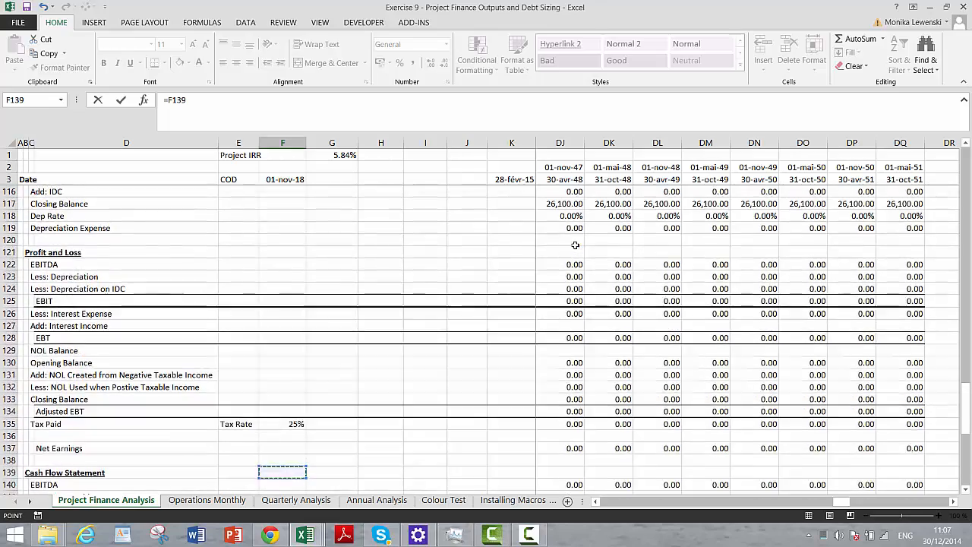
key("Up")
key("Up")
key("Up")
key("Up")
key("Up")
key("Up")
key("Up")
key("Up")
key("Up")
key("Up")
key("Up")
key("Up")
key("Up")
key("Up")
key("Up")
key("Up")
key("Up")
key("Up")
key("Up")
key("Up")
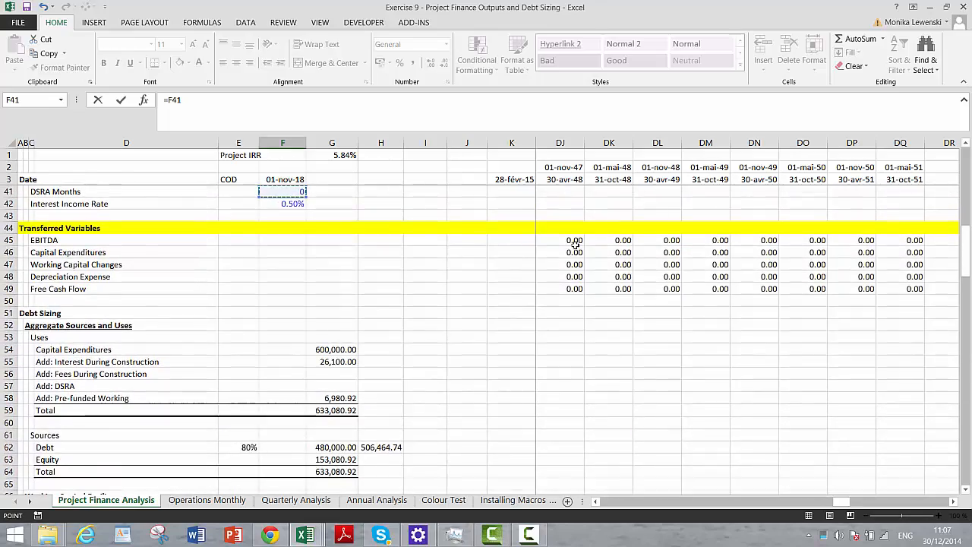
key("Up")
key("Up")
key("Up")
key("Up")
key("Up")
key("Up")
key("Up")
key("Up")
key("Up")
key("Up")
key("Up")
key("Up")
key("Up")
key("Up")
key("Up")
key("Up")
key("Up")
key("Up")
key("Up")
key("Up")
key("Return")
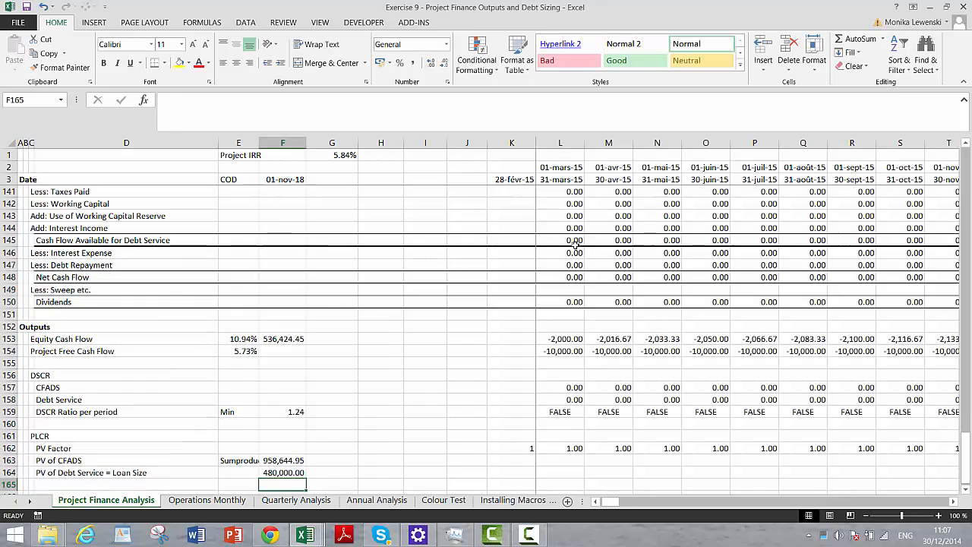
key("Down")
key("Up")
key("Up")
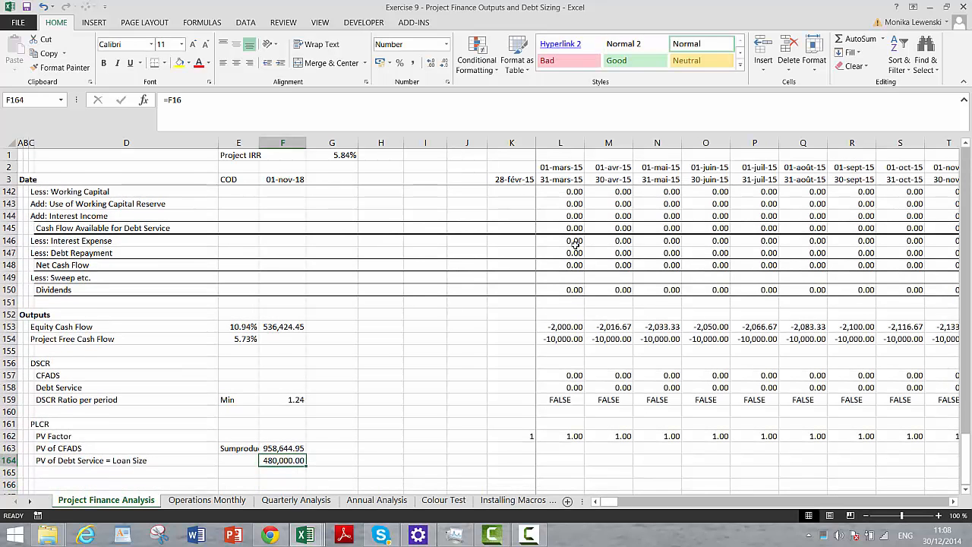
- Enter the row label "PLCR Ratio" in D165, below the PV of Debt Service row
key("Down")
key("Left")
key("Left")
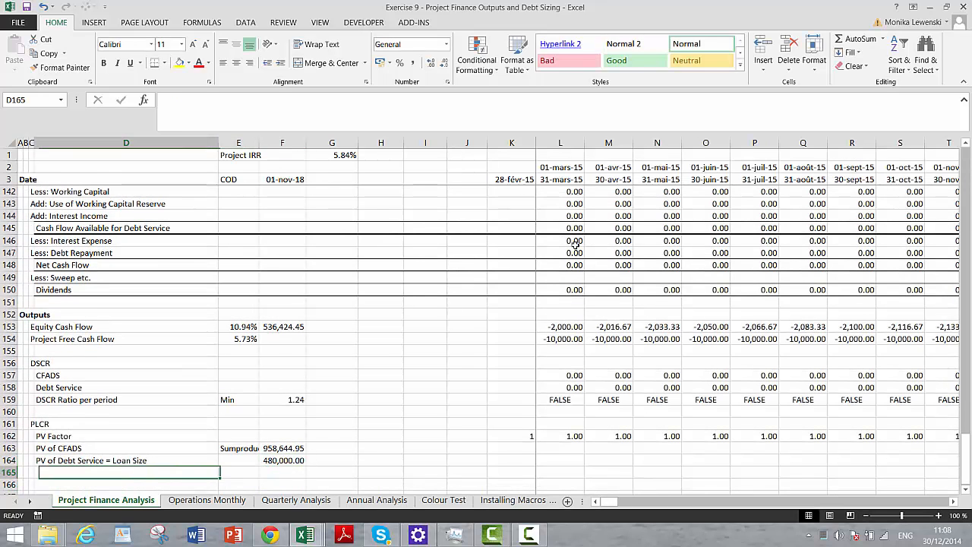
type("PL")
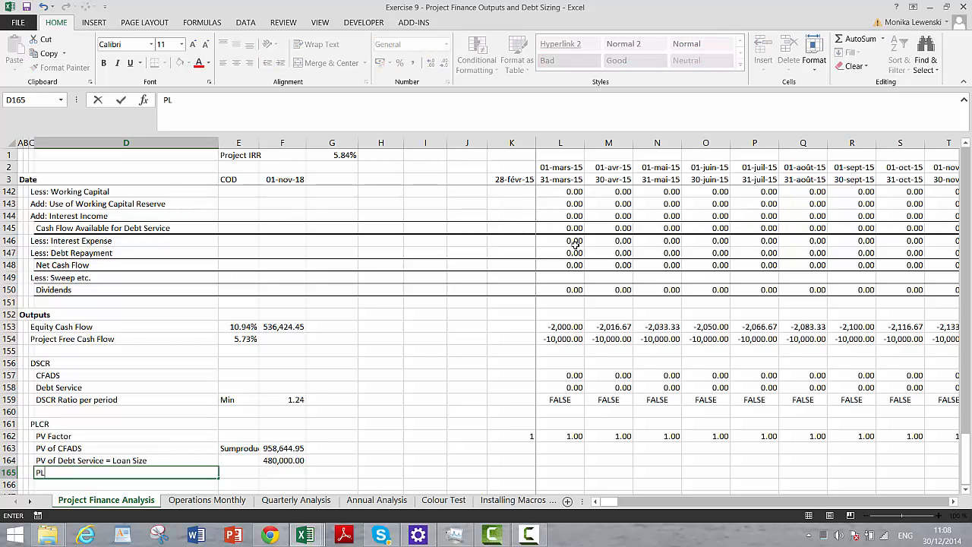
type("CR Ratio")
key("Return")
- Calculate the PLCR Ratio in F165 as F163/F164 and format it as a number with two decimals
key("Up")
key("Right")
key("Right")
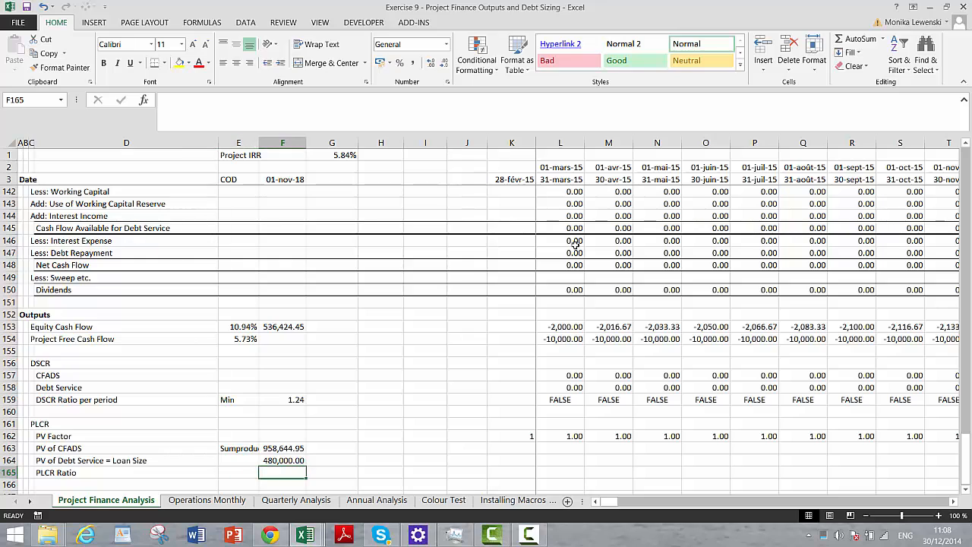
type("=")
key("Up")
key("Up")
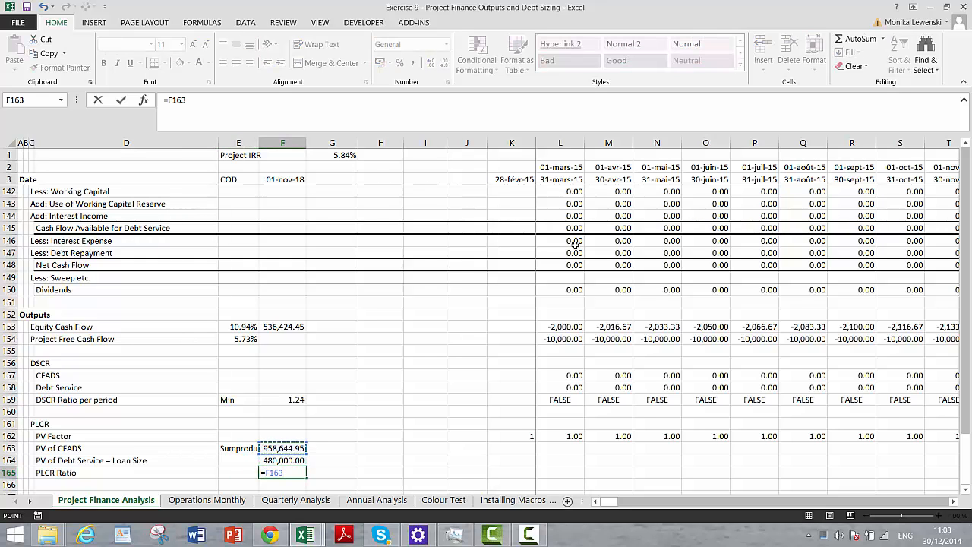
type("/")
key("Up")
key("Return")
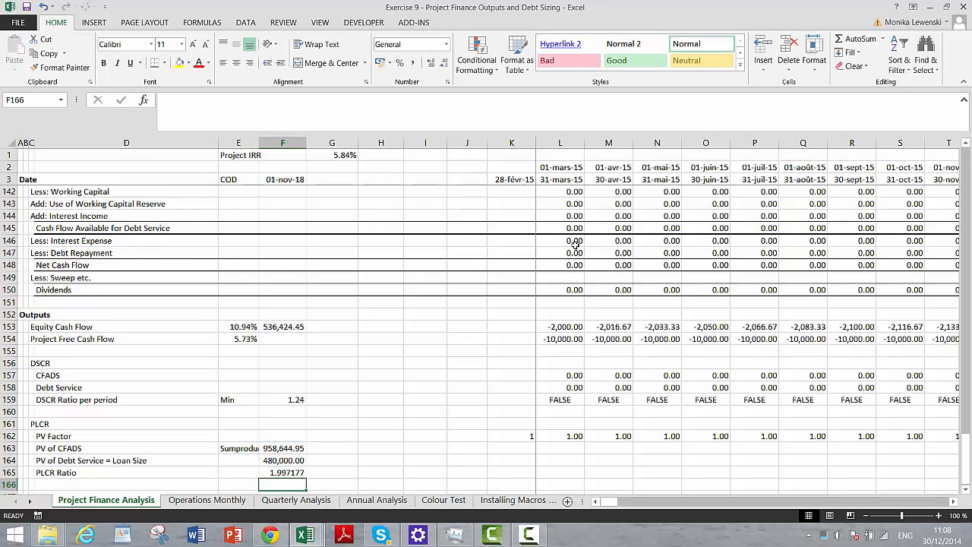
key("Up")
key("ctrl+shift+1")
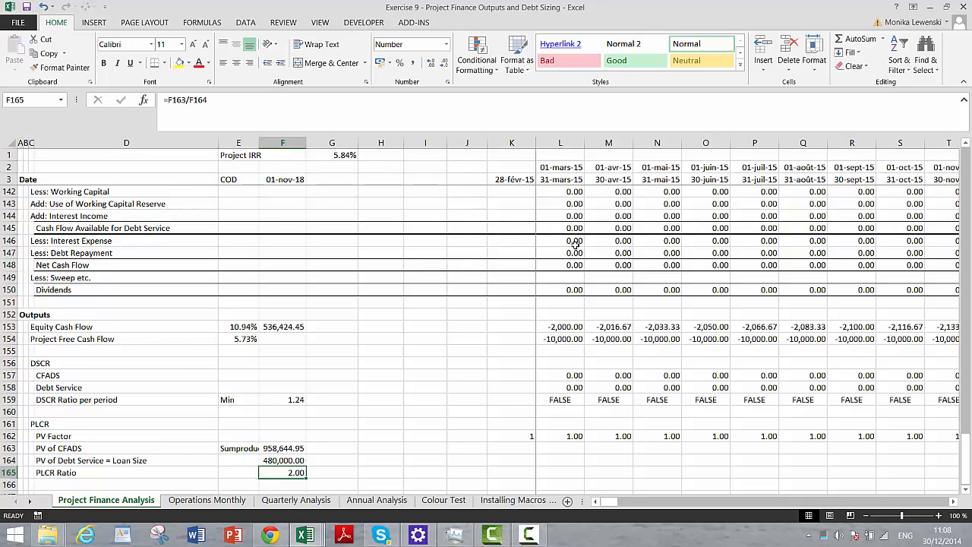
- Examine the ratios and PV factors along the timeline, including the PV Factor formula in BD162 for the first operating period
key("Left")
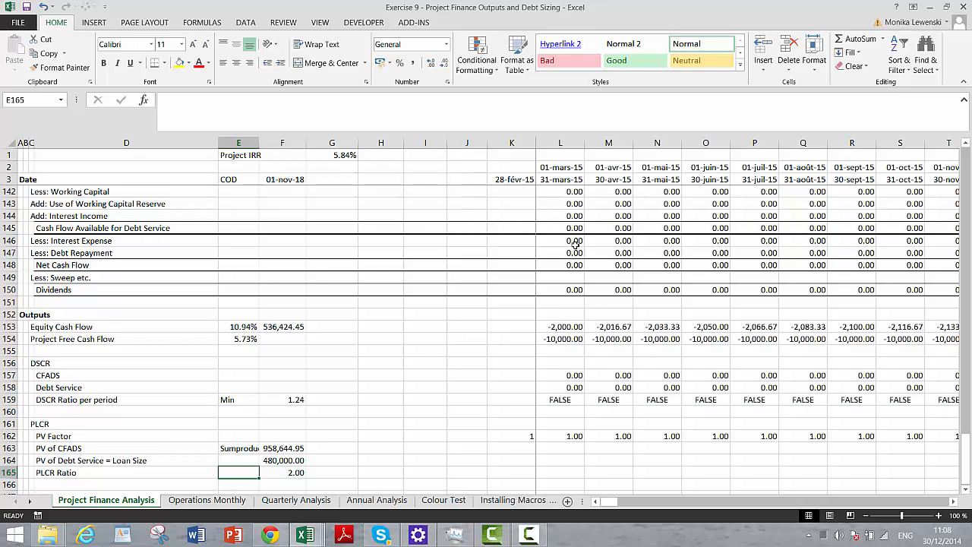
key("Right")
key("Right")
key("Right")
key("Right")
key("Right")
key("Right")
key("Right")
key("Right")
key("Right")
key("Right")
key("Right")
key("Right")
key("Right")
key("Right")
key("Right")
key("Right")
key("Right")
key("Right")
key("Right")
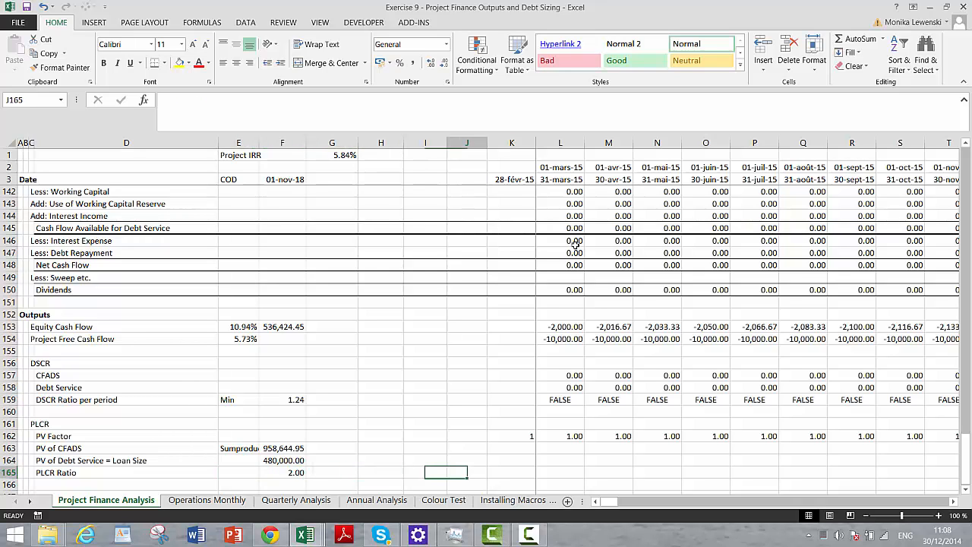
key("Right")
key("Right")
key("Right")
key("Right")
key("Right")
key("Right")
key("Right")
key("Right")
key("Right")
key("Right")
key("Right")
key("Right")
key("Right")
key("Right")
key("Right")
key("Right")
key("Right")
key("Right")
key("Right")
key("Right")
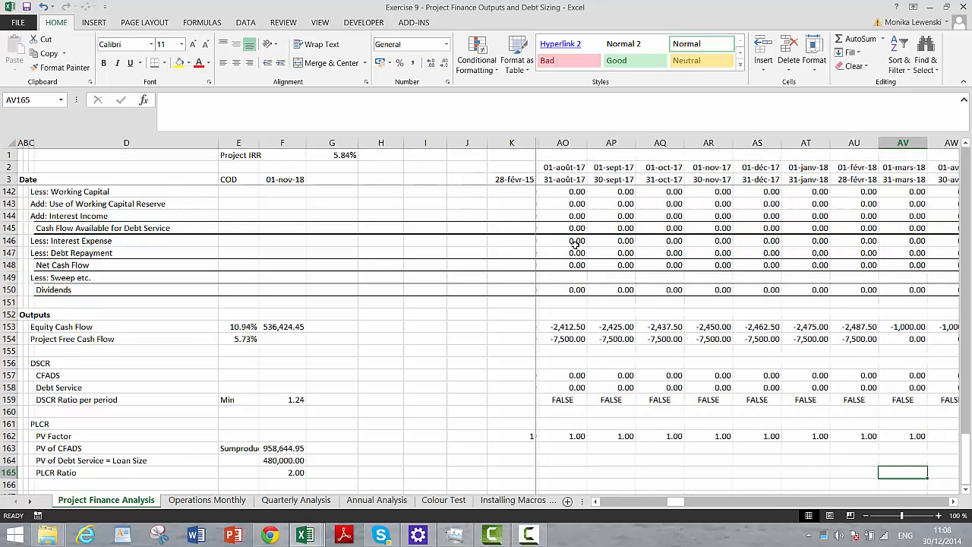
key("Right")
key("Right")
key("Right")
key("Right")
key("Right")
key("Right")
key("Right")
key("Right")
key("Left")
key("Left")
key("Left")
key("Left")
key("Left")
key("Left")
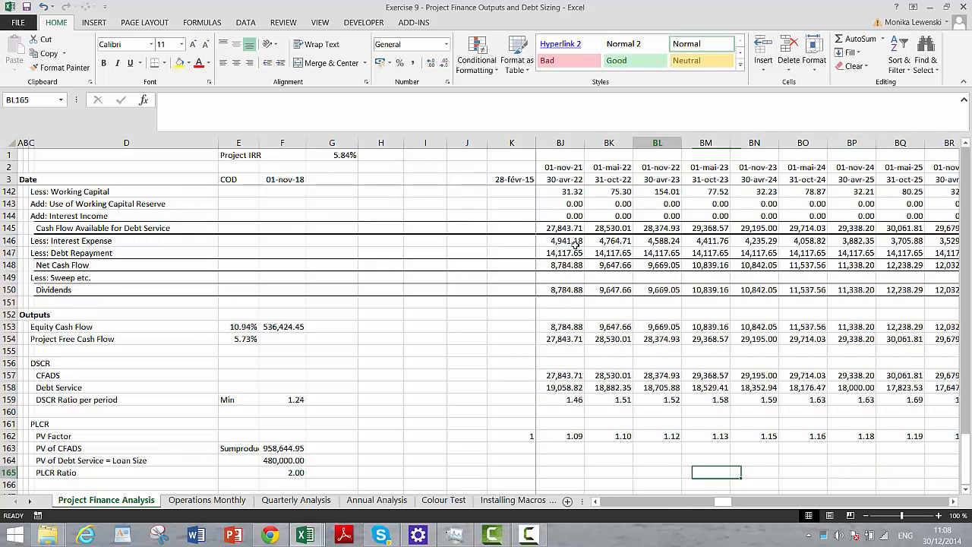
key("Right")
key("Right")
key("Up")
key("Up")
key("Up")
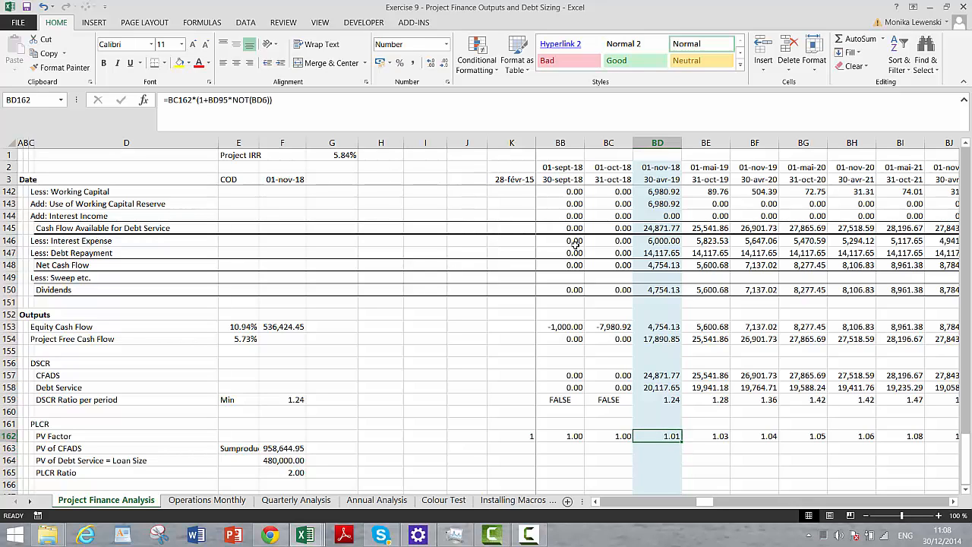
- Enter the heading "LLCR" in C167, below the PLCR block
key("Down")
key("Left")
key("Left")
key("Left")
key("Left")
key("Left")
key("Left")
key("Left")
key("Left")
key("Left")
key("Left")
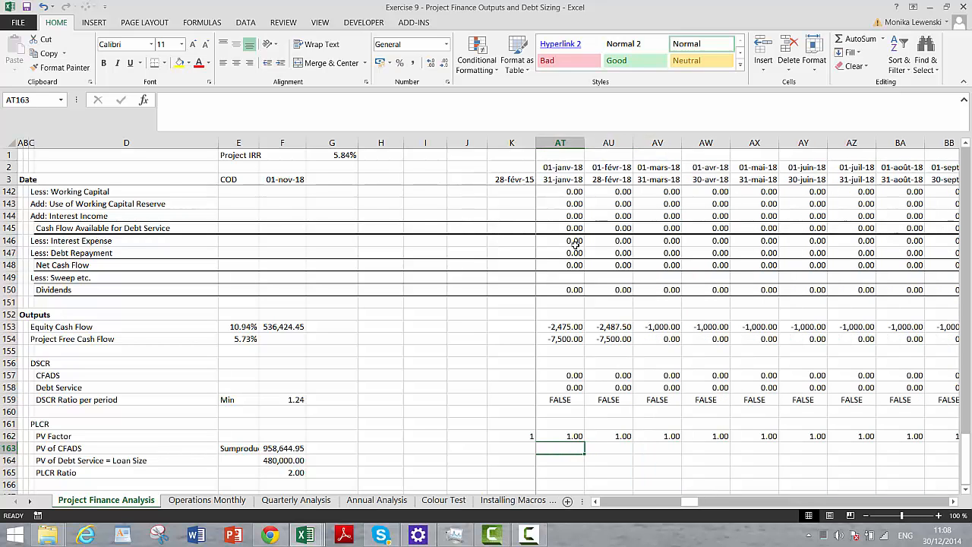
key("Left")
key("Left")
key("Left")
key("Left")
key("Left")
key("Left")
key("Left")
key("Left")
key("Left")
key("Left")
key("Left")
key("Left")
key("Left")
key("Left")
key("Left")
key("Left")
key("Left")
key("Left")
key("Left")
key("Left")
key("Down")
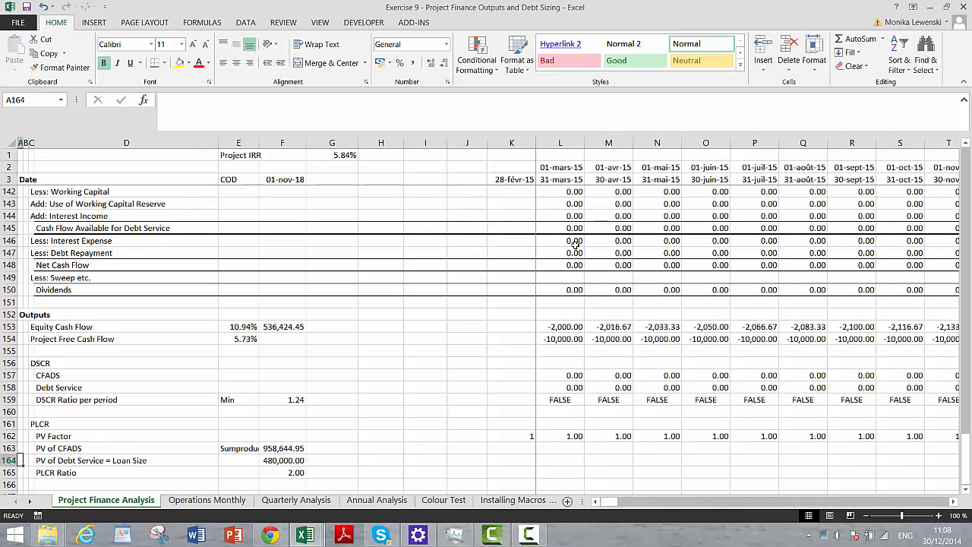
key("Down")
key("Down")
key("Down")
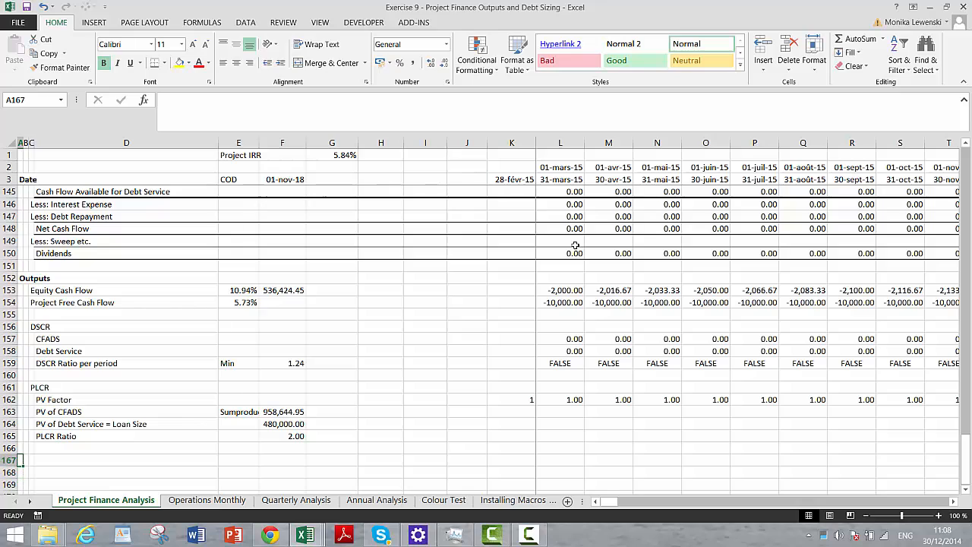
key("Right")
key("Right")
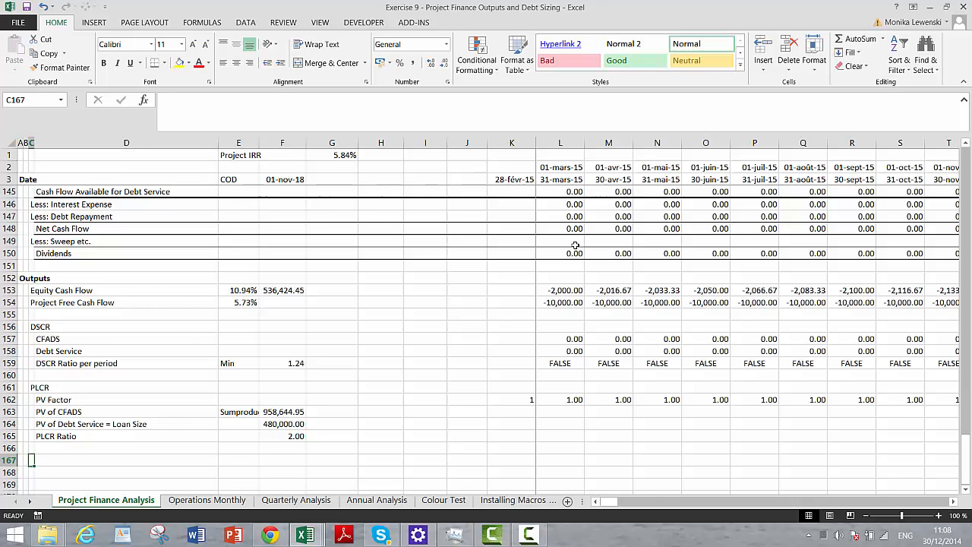
type("LLCR")
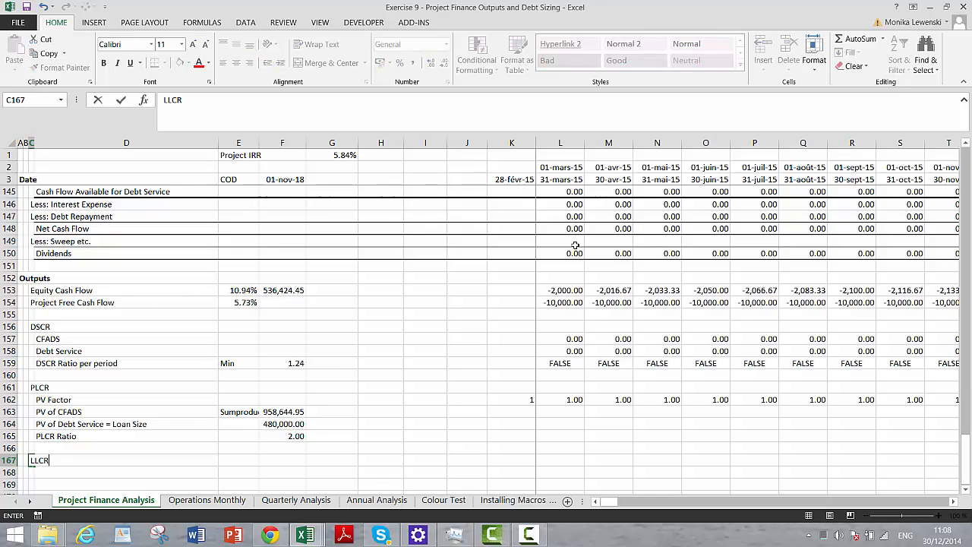
key("Return")
- Enter the row label "CFADS over the Debt Repayment" in D168, under the LLCR heading
key("Right")
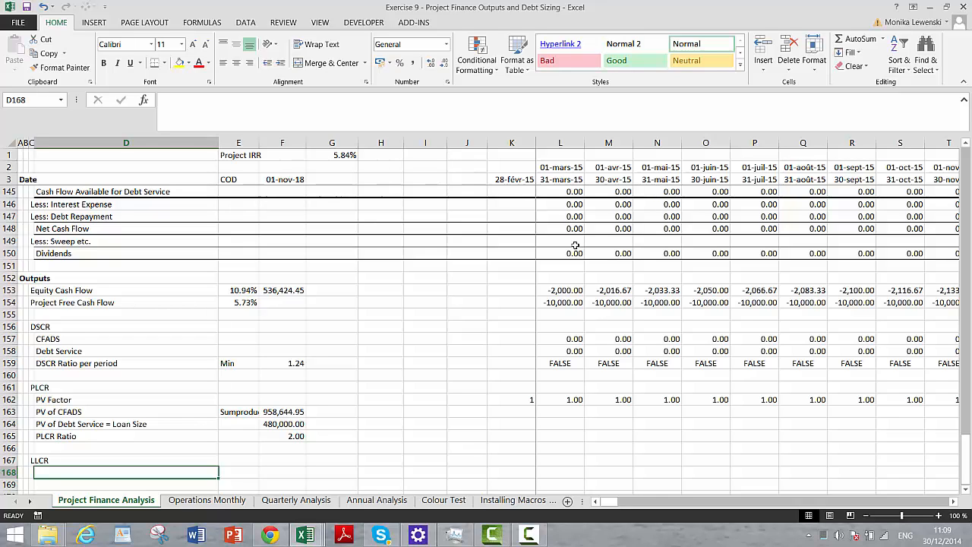
type("P")
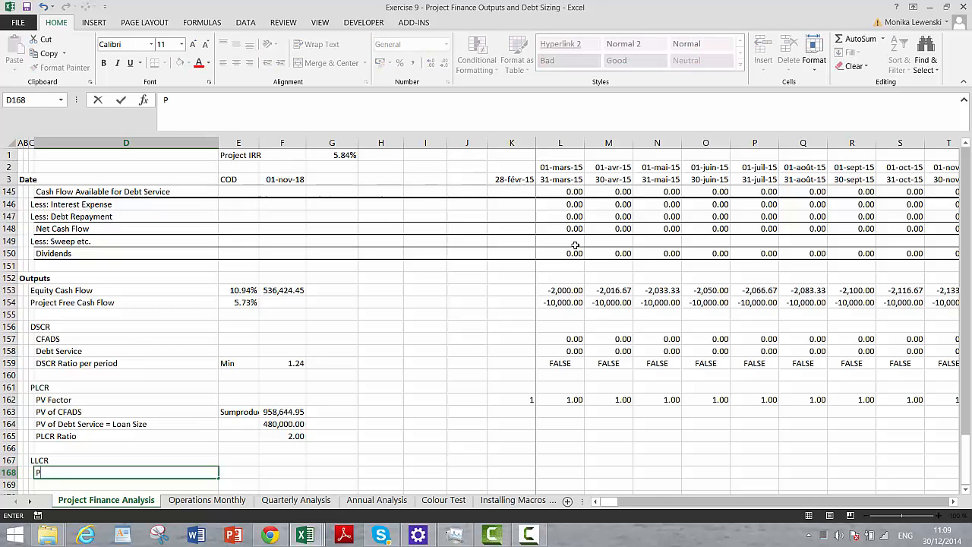
key("BackSpace")
key("BackSpace")
type("ver the Deb")
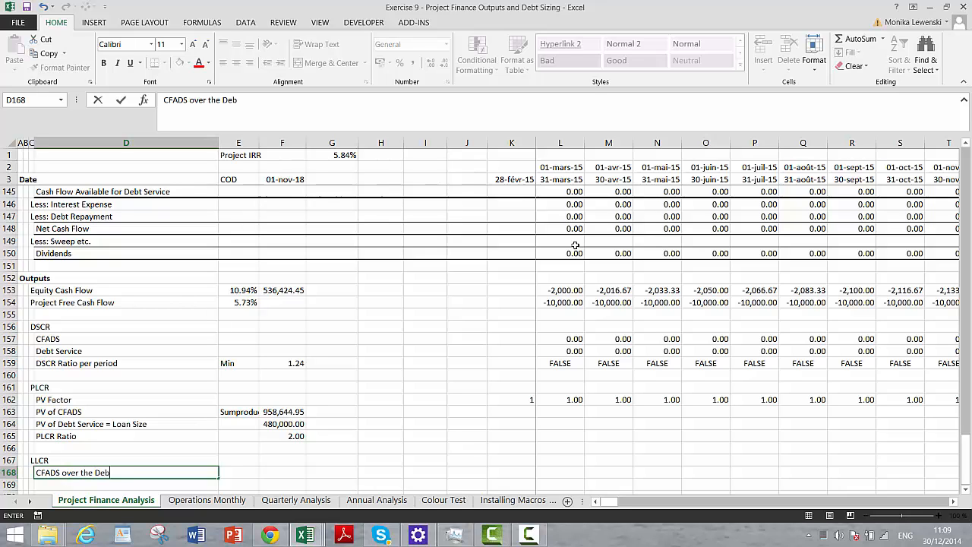
type("t Repayment")
key("Return")
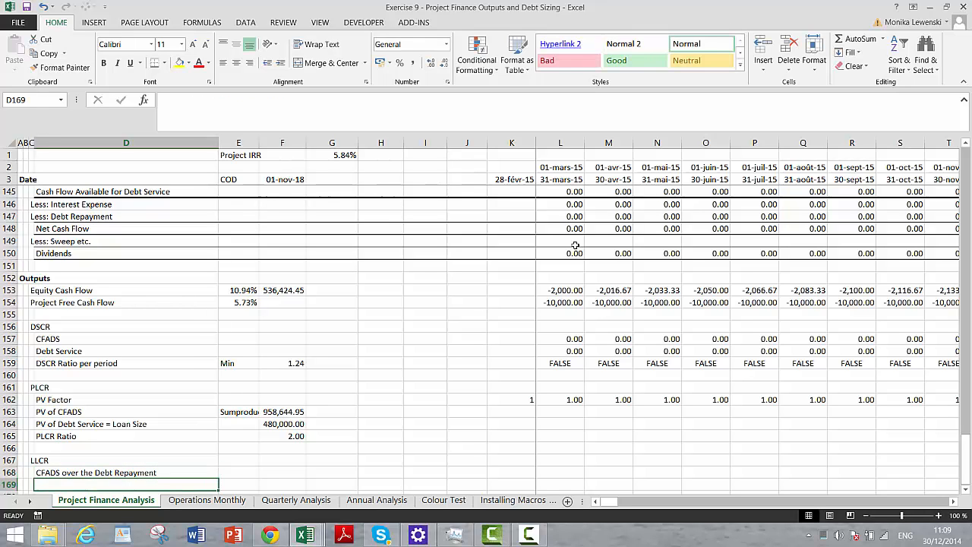
- Enter the row label "PV of CFADS of Debt Repayment Period" in D169
type("PV")
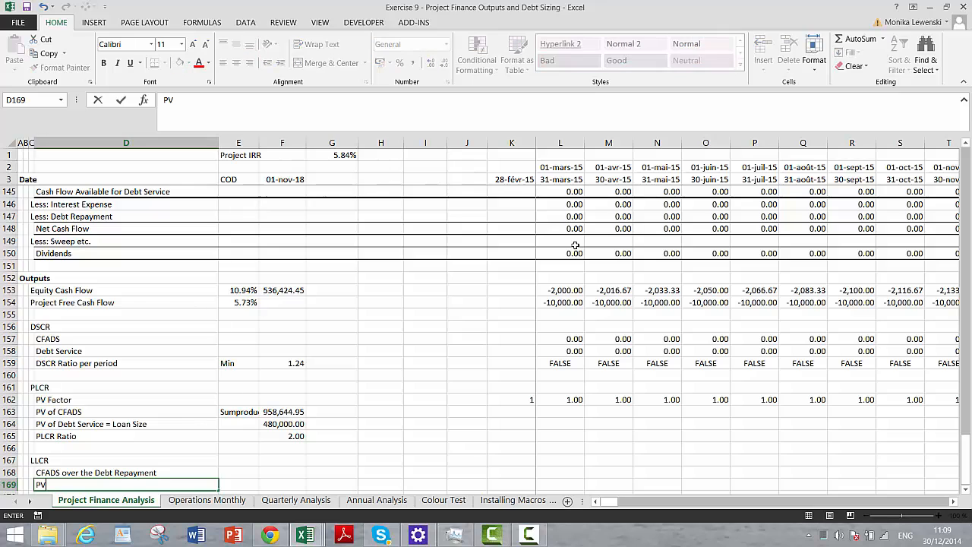
type(" of CFADS of Debt Rep")
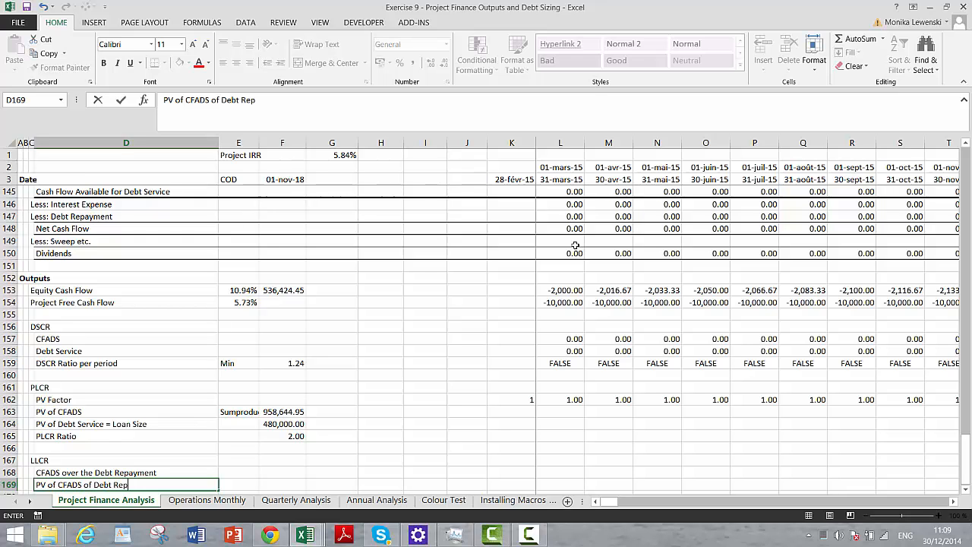
type("ayment Period")
key("Return")
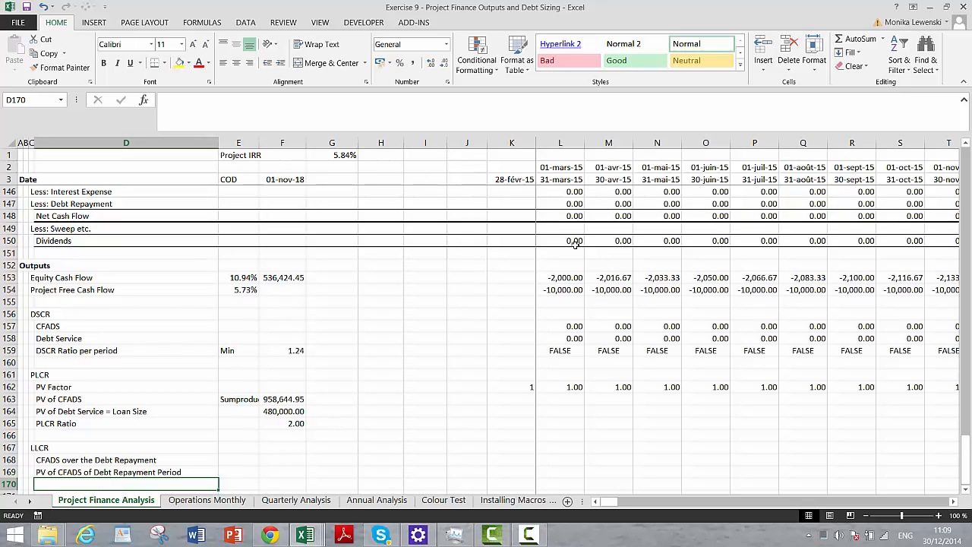
- Enter the row label "Loan Size at COD" in D170
type("Loan")
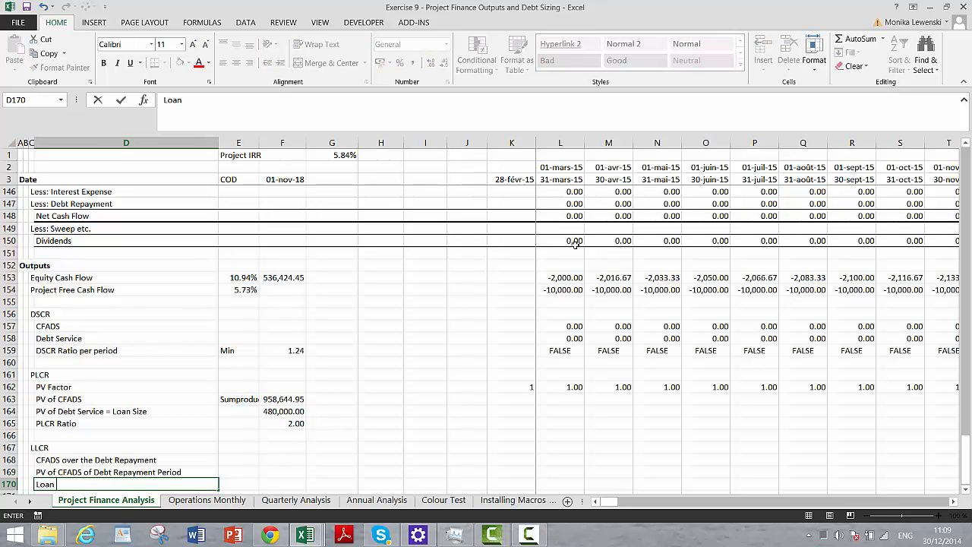
type(" Size at COD")
key("Return")
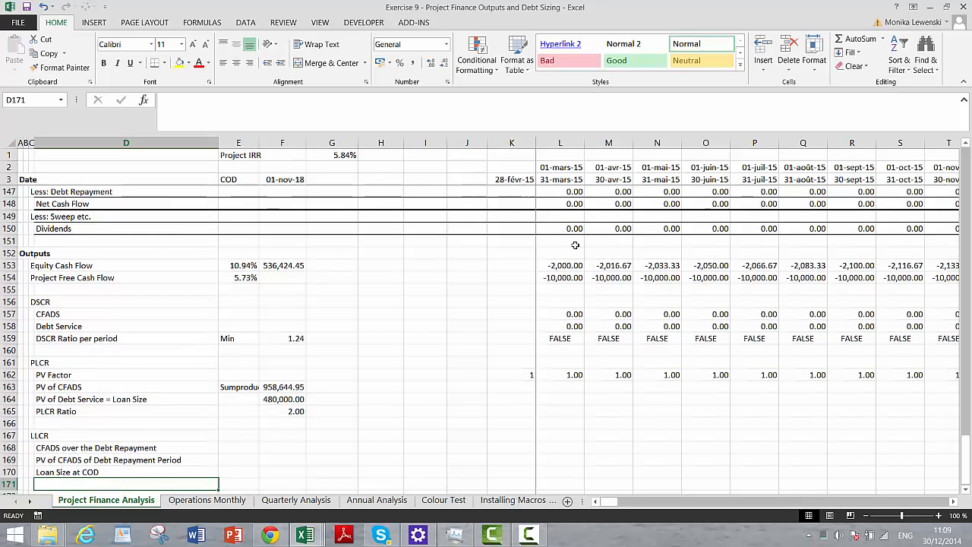
- Enter the row label "LLCR Ratio" in D171
type("D")
type("LLCR Rat")
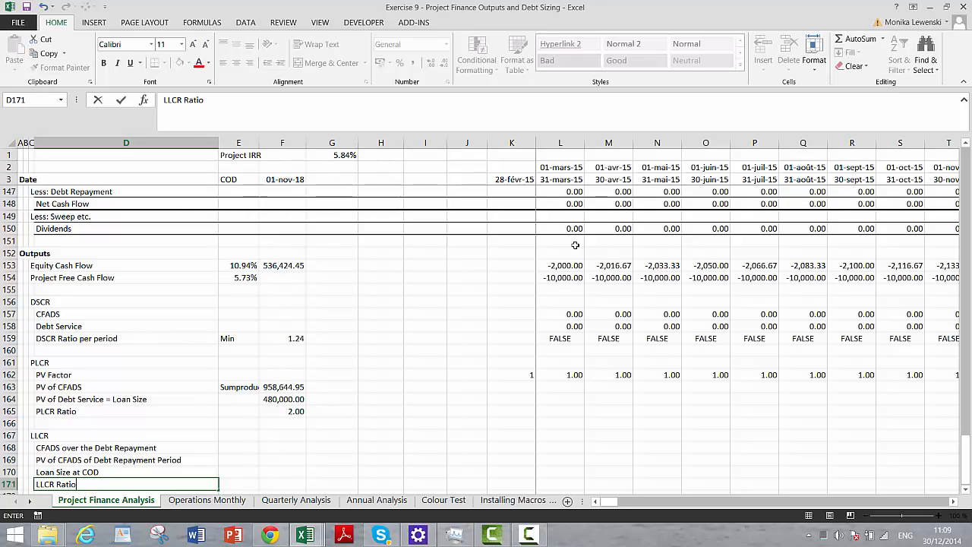
type("io")
key("Return")
- Begin the CFADS over the Debt Repayment formula in L168 with a reference to Cash Flow Available for Debt Service in L145
key("Up")
key("Up")
key("Up")
key("Up")
key("Right")
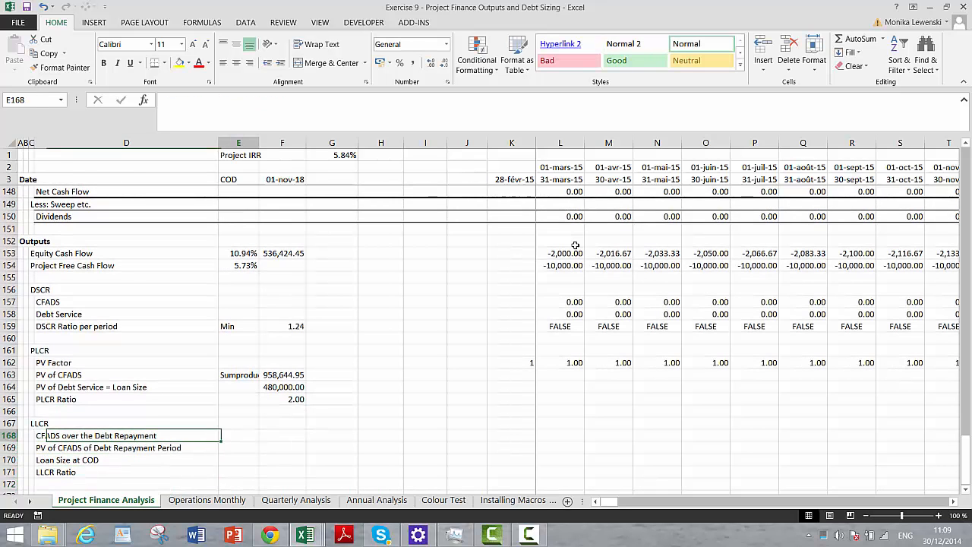
key("Right")
key("Right")
key("Right")
key("Right")
key("Right")
key("Right")
key("Right")
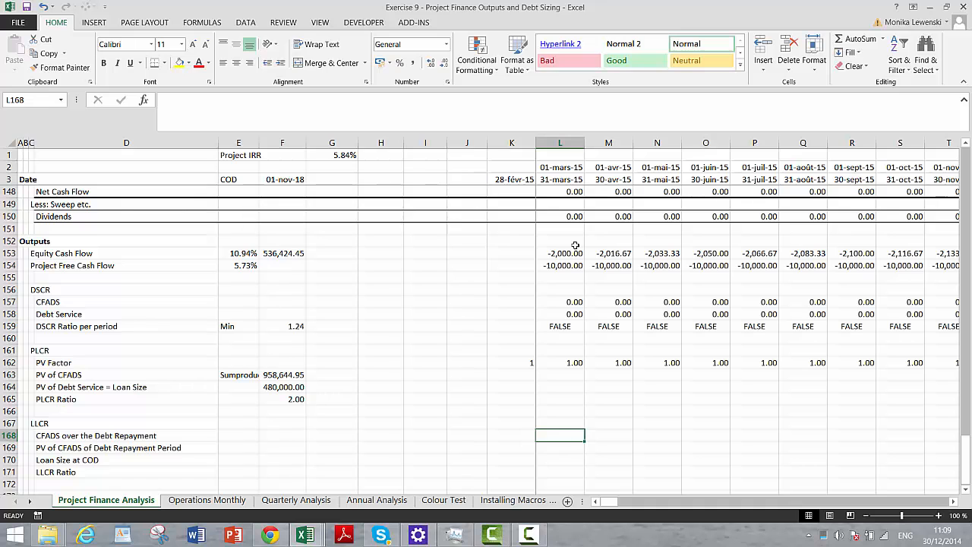
type("=")
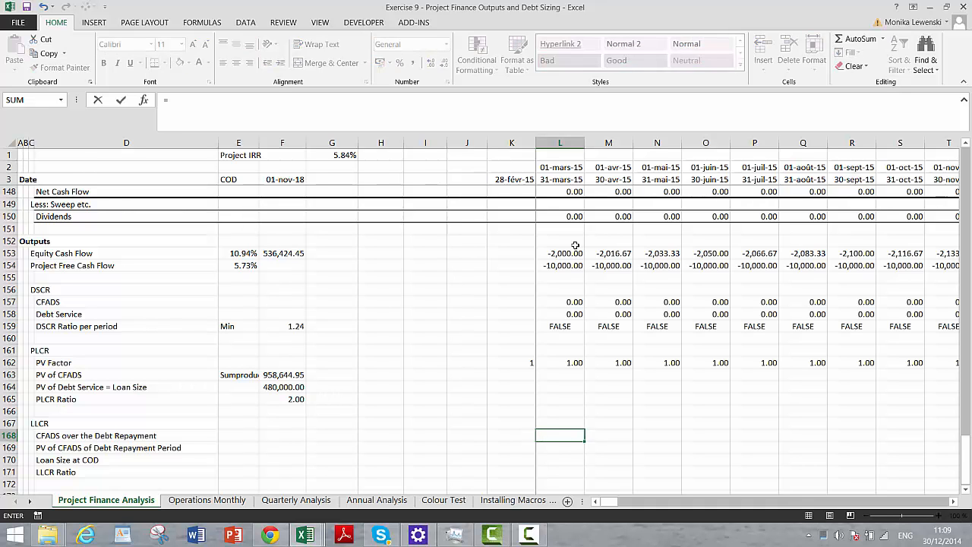
key("Up")
key("Up")
key("Up")
key("Up")
key("Up")
key("Up")
key("Up")
key("Up")
key("Up")
key("Up")
key("Up")
key("Up")
key("Up")
key("Up")
key("Up")
key("Up")
key("Up")
key("Up")
key("Up")
key("Up")
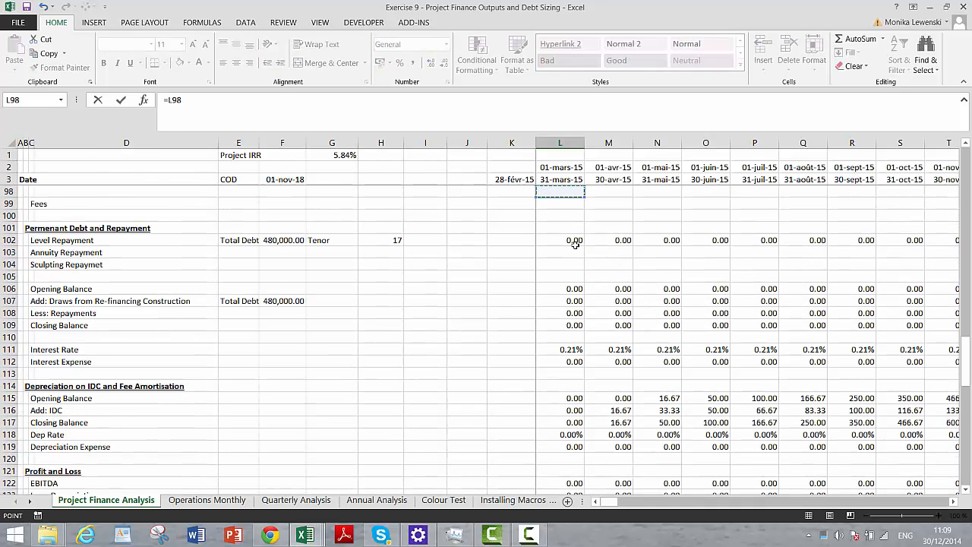
key("Page_Down")
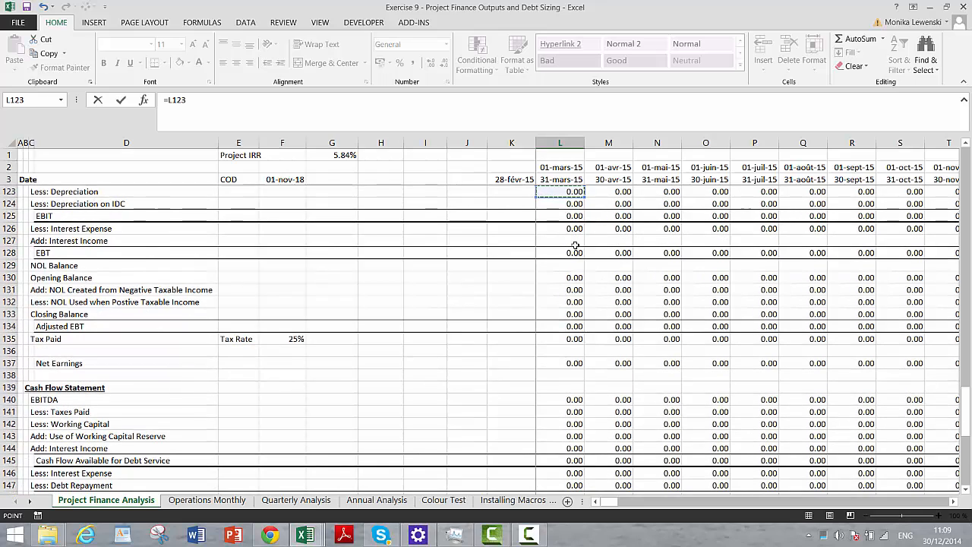
key("Down")
key("Down")
key("Down")
key("Down")
key("Down")
key("Down")
key("Down")
key("Down")
key("Down")
key("Down")
key("Down")
key("Down")
key("Down")
key("Down")
key("Down")
key("Down")
key("Down")
key("Down")
key("Down")
key("Down")
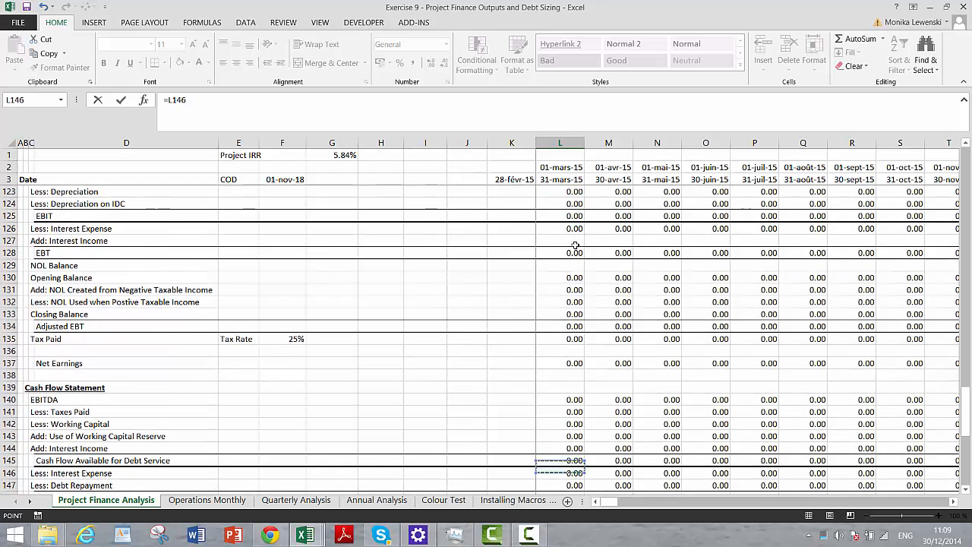
key("Down")
key("Down")
key("Down")
key("Down")
key("Down")
key("Down")
key("Down")
key("Down")
key("Down")
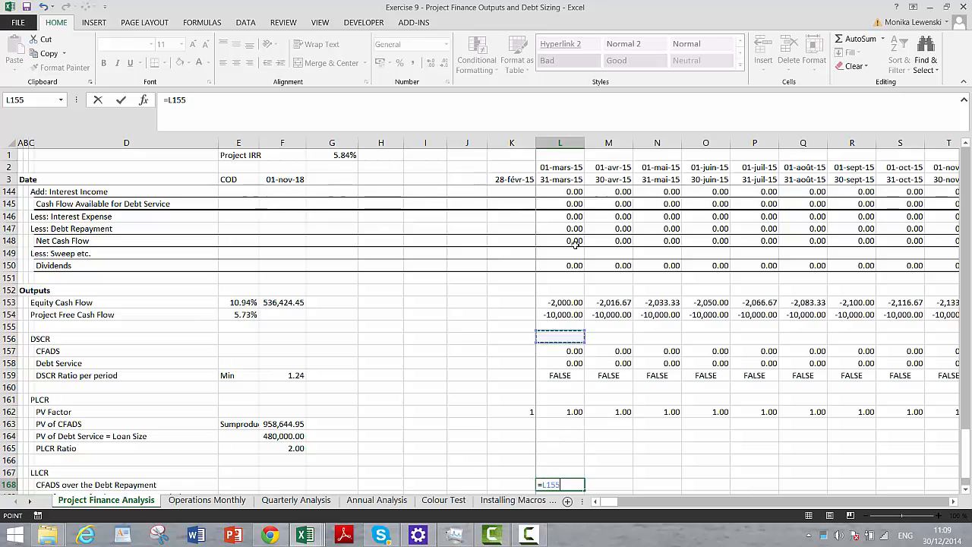
key("Up")
key("Up")
key("Up")
key("Up")
key("Up")
key("Up")
key("Up")
key("Up")
key("Up")
key("Up")
key("Up")
key("Up")
key("Up")
key("Up")
key("Up")
key("Up")
key("Up")
key("Up")
key("Up")
key("Up")
key("Down")
key("Down")
key("Down")
key("Down")
key("Down")
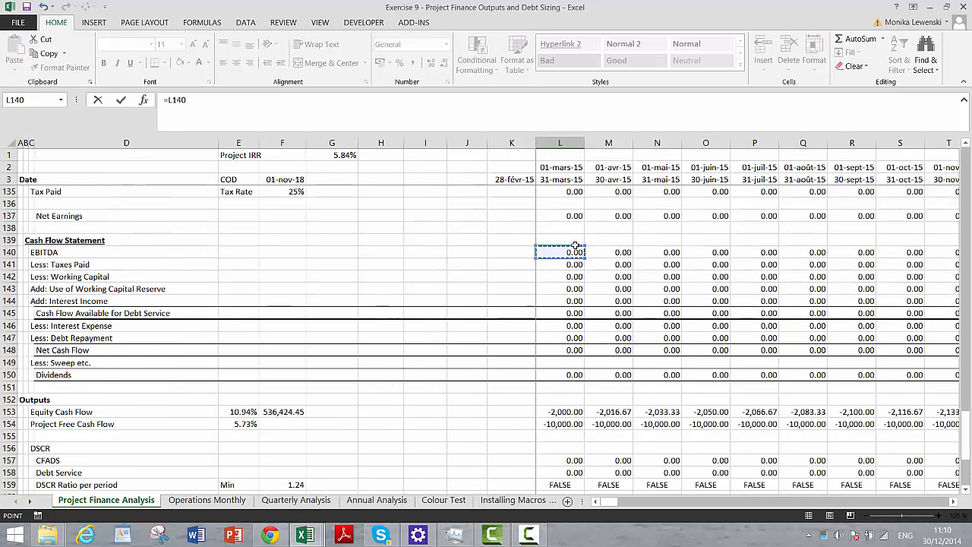
key("Down")
key("Down")
key("Down")
key("Down")
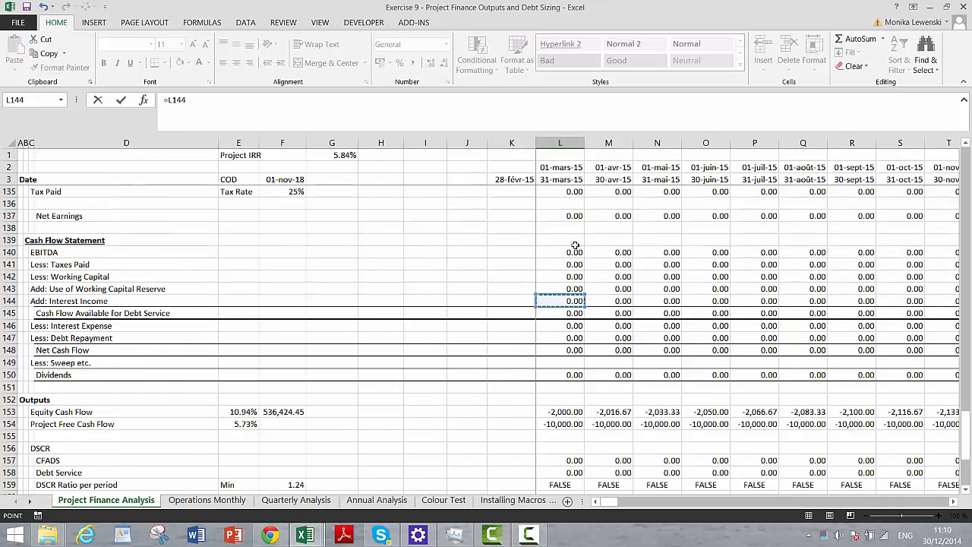
key("Down")
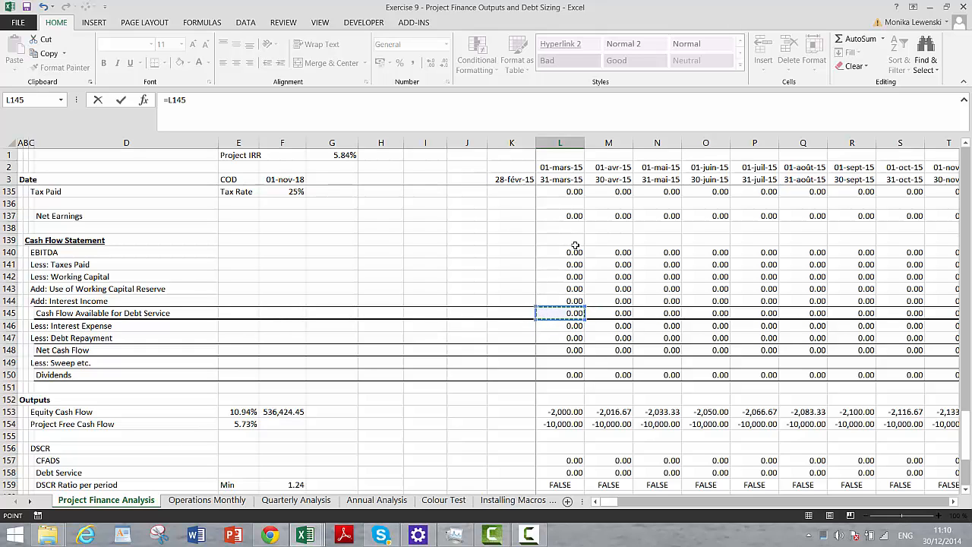
- Multiply the CFADS reference by the Debt Repayment Switch in L4, completing the L168 formula as =L145*L4
type("*")
key("Up")
key("Up")
key("Up")
key("Up")
key("Up")
key("Up")
key("Up")
key("Up")
key("Up")
key("Up")
key("Up")
key("Up")
key("Up")
key("Up")
key("Up")
key("Up")
key("Up")
key("Up")
key("Up")
key("Up")
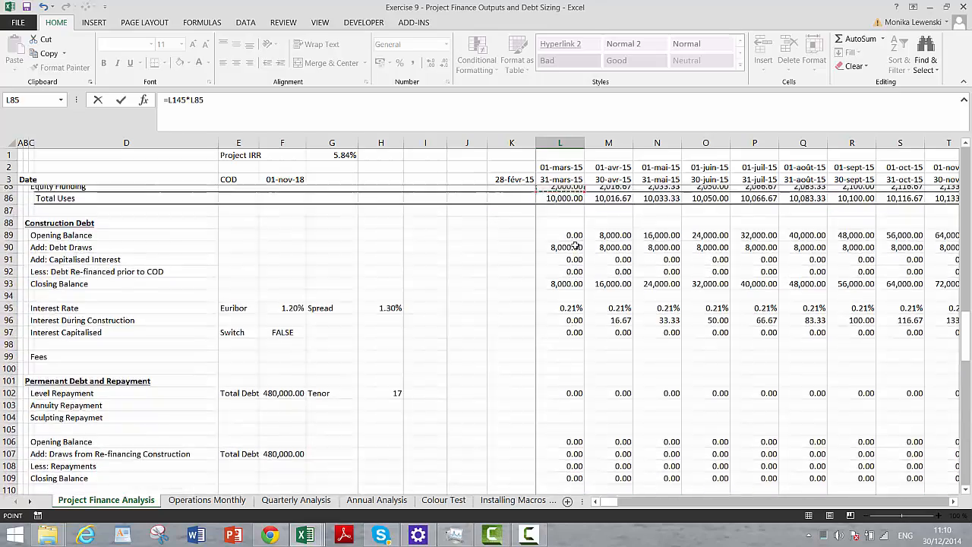
key("Up")
key("Up")
key("Up")
key("Up")
key("Up")
key("Up")
key("Up")
key("Up")
key("Up")
key("Up")
key("Up")
key("Up")
key("Up")
key("Up")
key("Up")
key("Up")
key("Up")
key("Up")
key("Up")
key("Up")
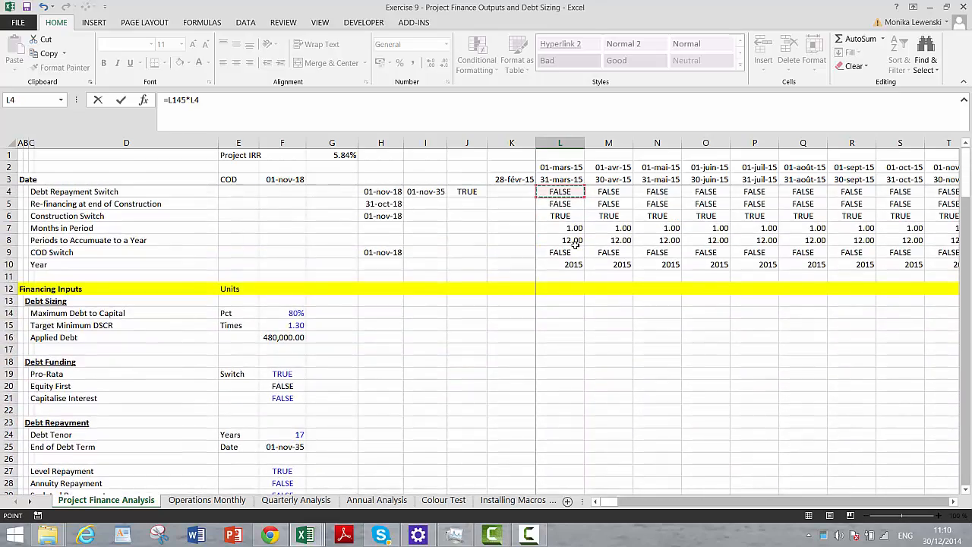
key("Down")
key("Down")
key("Up")
key("Up")
key("Up")
key("Down")
key("Down")
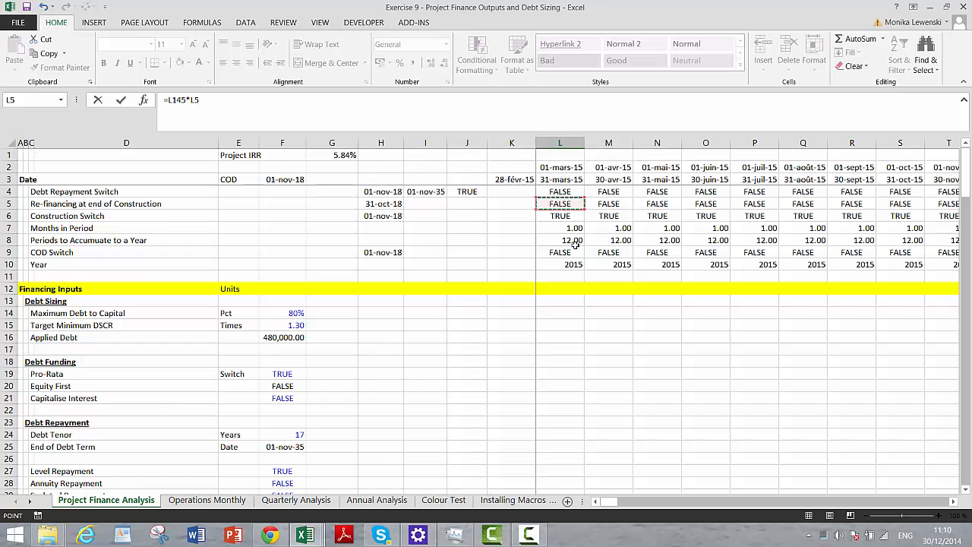
key("Up")
key("Return")
- Format L168 as a number with two decimals and fill its formula across the whole timeline
key("Up")
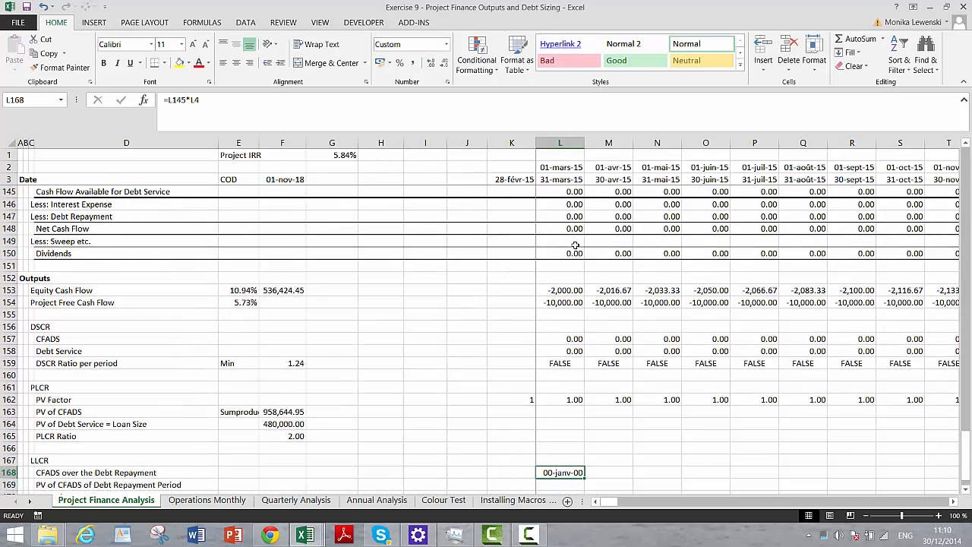
key("ctrl+shift+1")
key("ctrl+shift+Right")
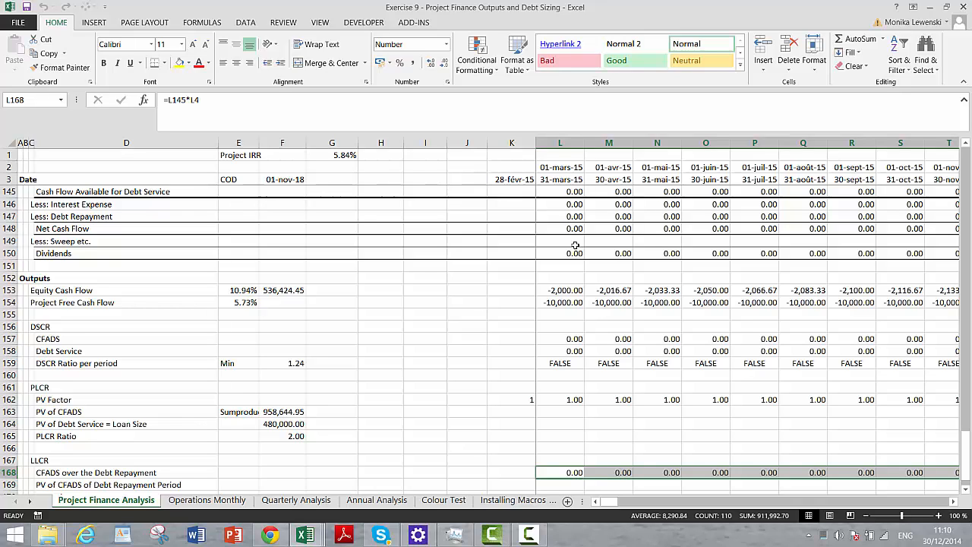
- Enter the note "Sumproduct" in E169 and widen column E to fit it
key("Left")
key("Down")
key("Left")
key("Left")
key("Left")
key("Left")
key("Left")
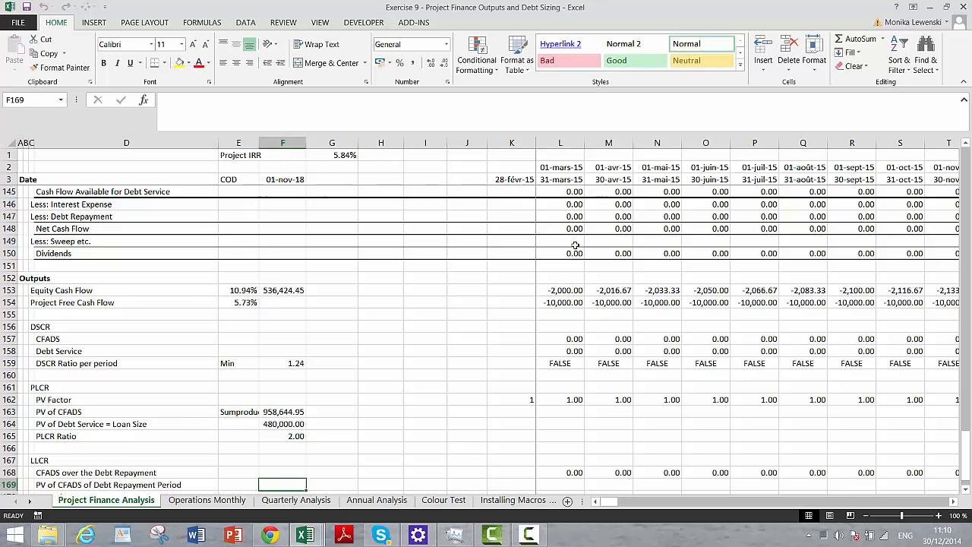
key("Left")
type("S")
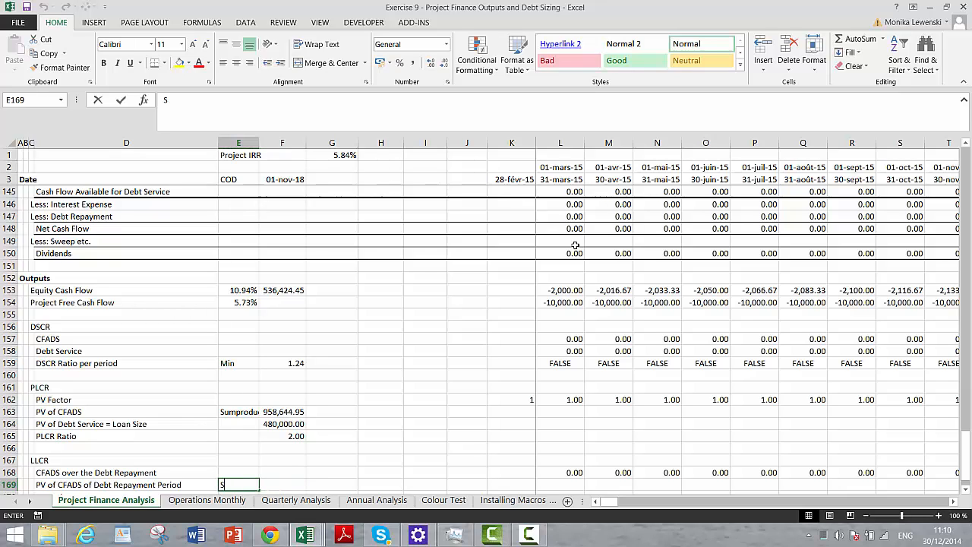
type("umprodu")
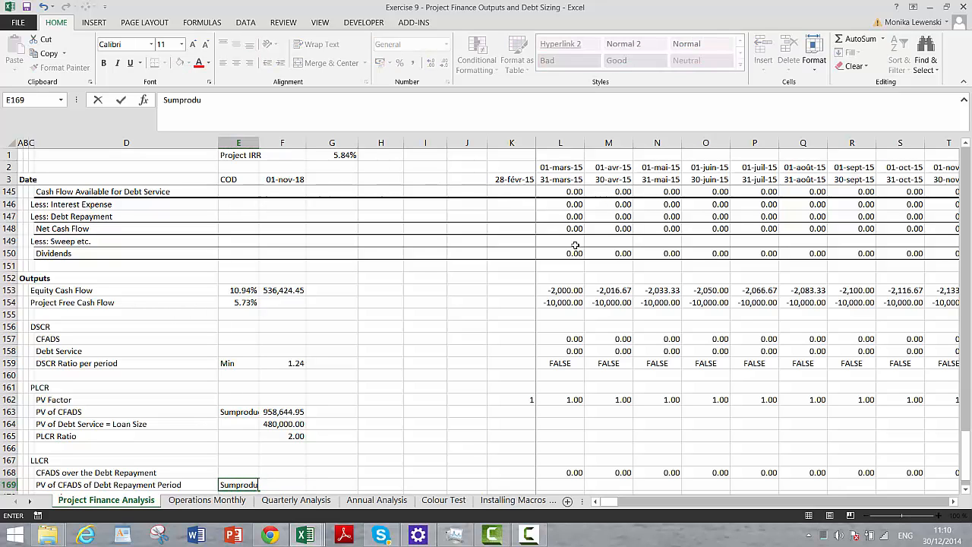
type("ct")
key("Return")
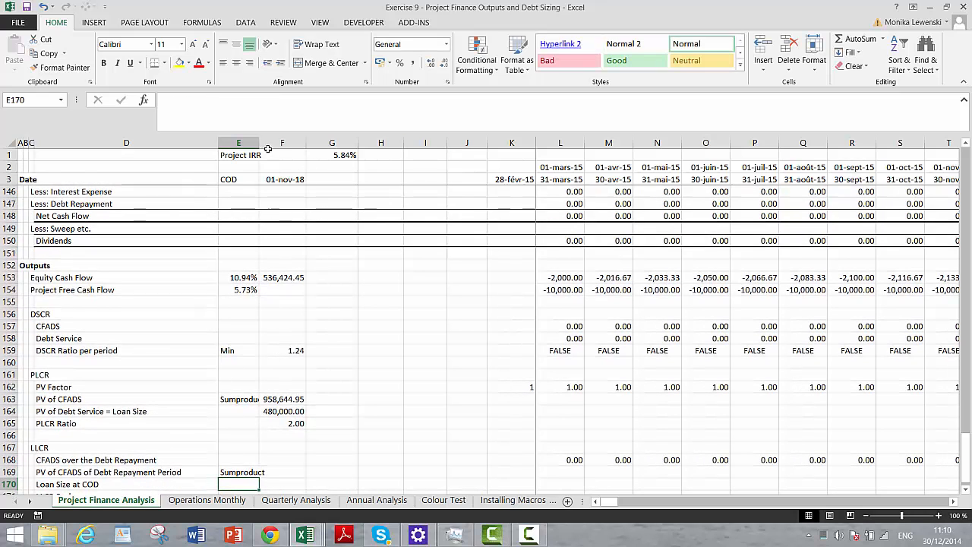
left_click_drag(259, 144, 268, 145)
- Start a SUMPRODUCT formula in F169 over the debt-period CFADS range L168:DQ168
key("Up")
key("Right")
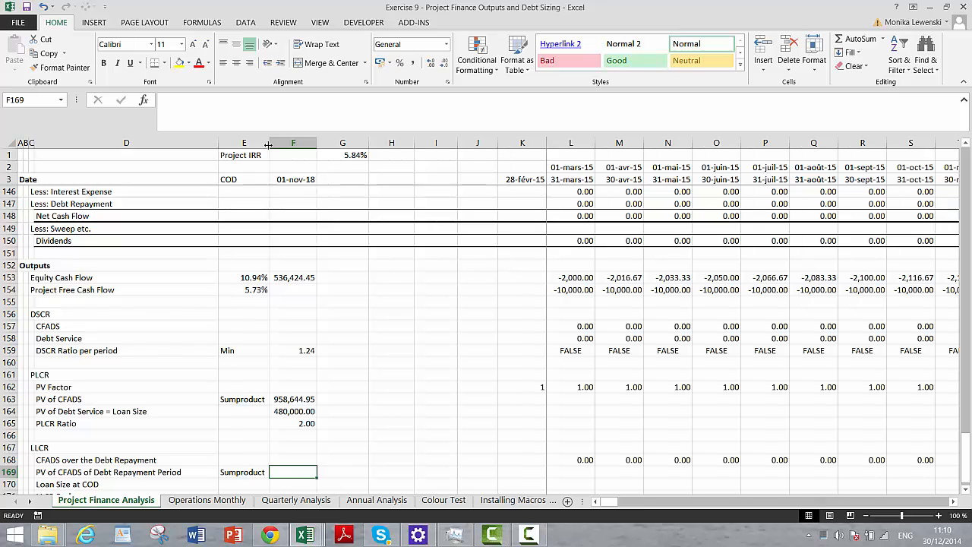
type("=sum")
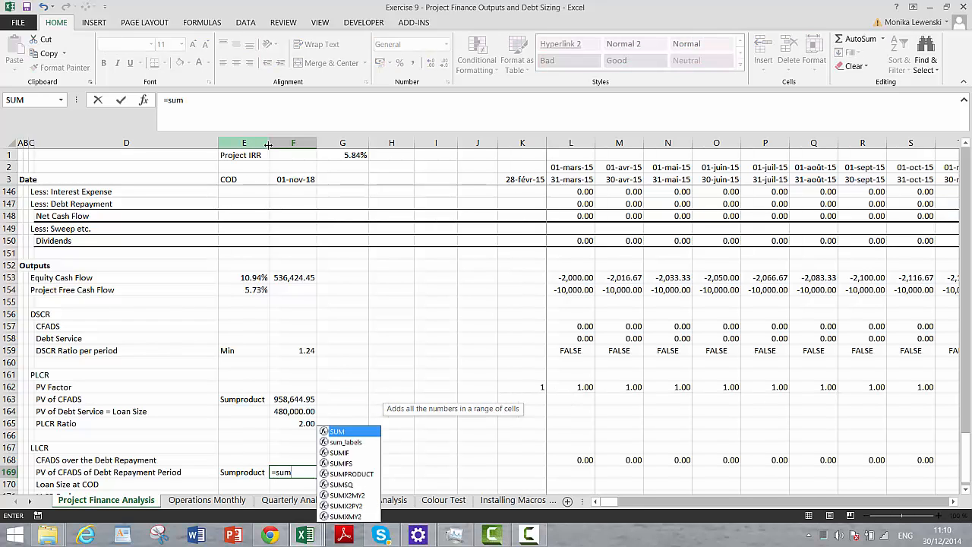
key("Down")
key("Down")
key("Down")
key("Down")
key("Tab")
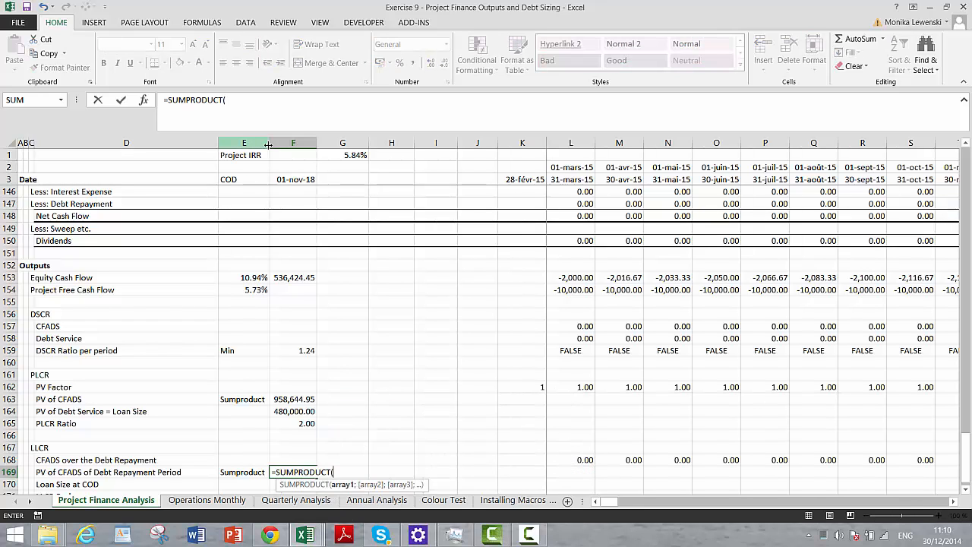
key("Up")
key("Right")
key("Right")
key("Right")
key("Right")
key("Right")
key("Right")
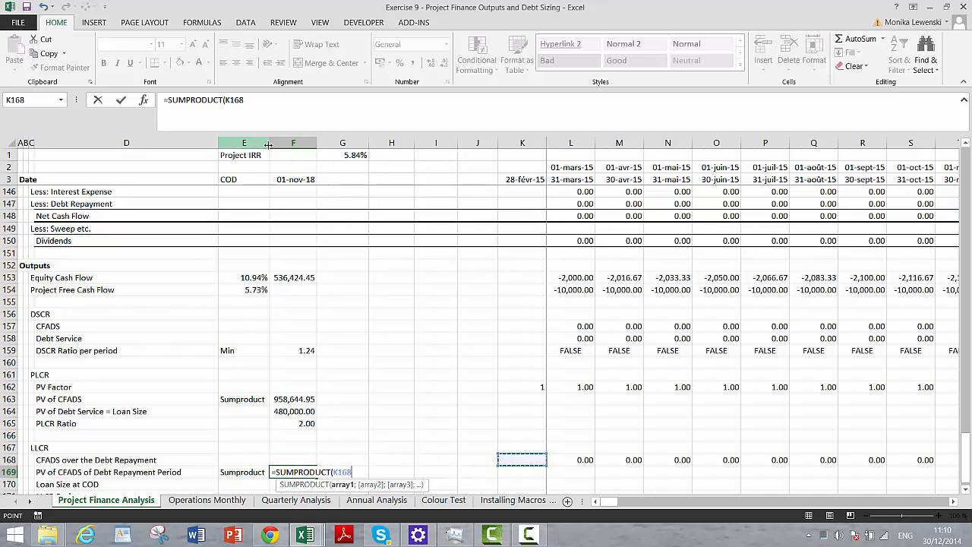
key("ctrl+shift+Right")
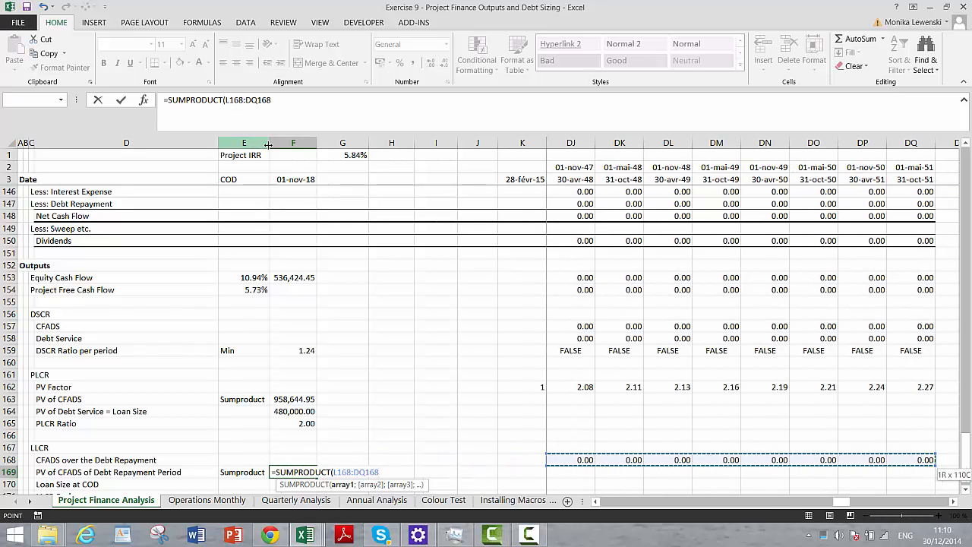
- Complete the F169 formula by dividing by the PV Factor range, giving =SUMPRODUCT(L168:DQ168/L162:DQ162)
type("/")
key("Left")
key("Right")
key("Right")
key("Right")
key("Right")
key("Right")
key("Right")
key("Right")
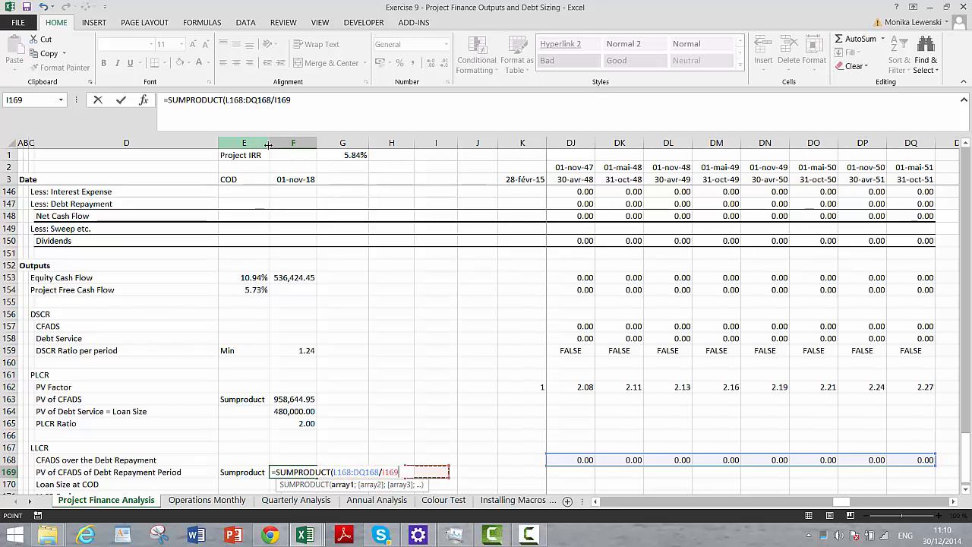
key("Up")
key("Up")
key("Up")
key("Up")
key("Up")
key("Up")
key("Up")
key("Up")
key("Up")
key("Up")
key("Up")
key("Up")
key("Up")
key("Up")
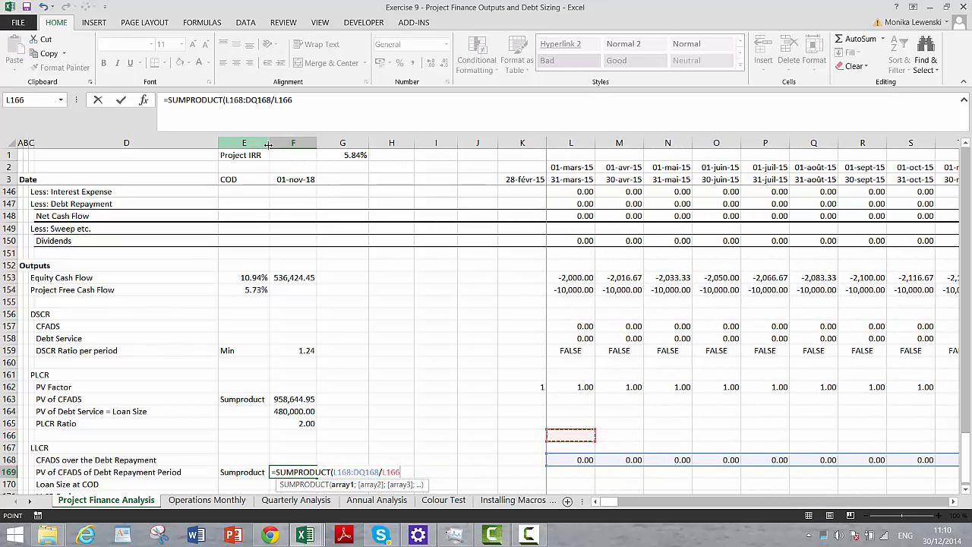
key("Down")
key("Down")
key("Down")
key("Down")
key("Down")
key("Down")
key("Down")
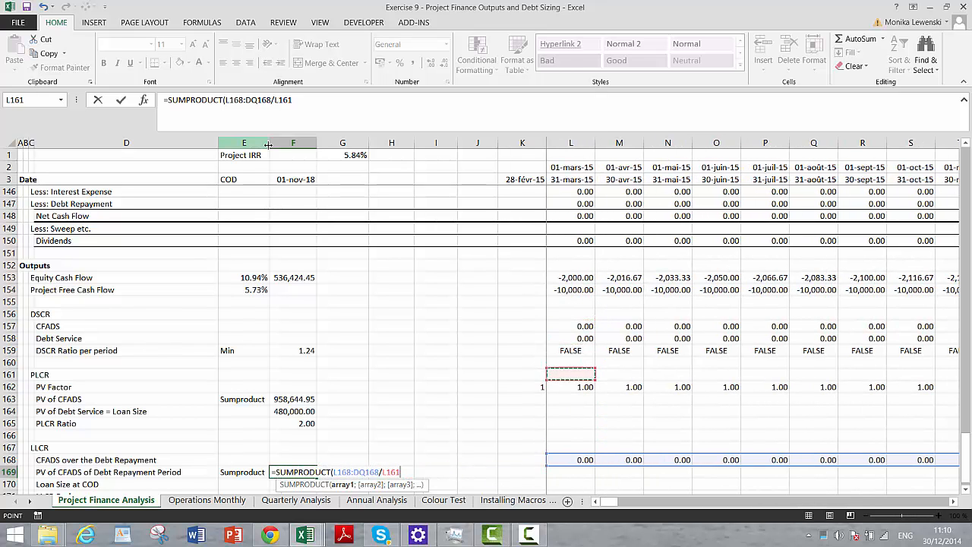
key("ctrl+shift+Right")
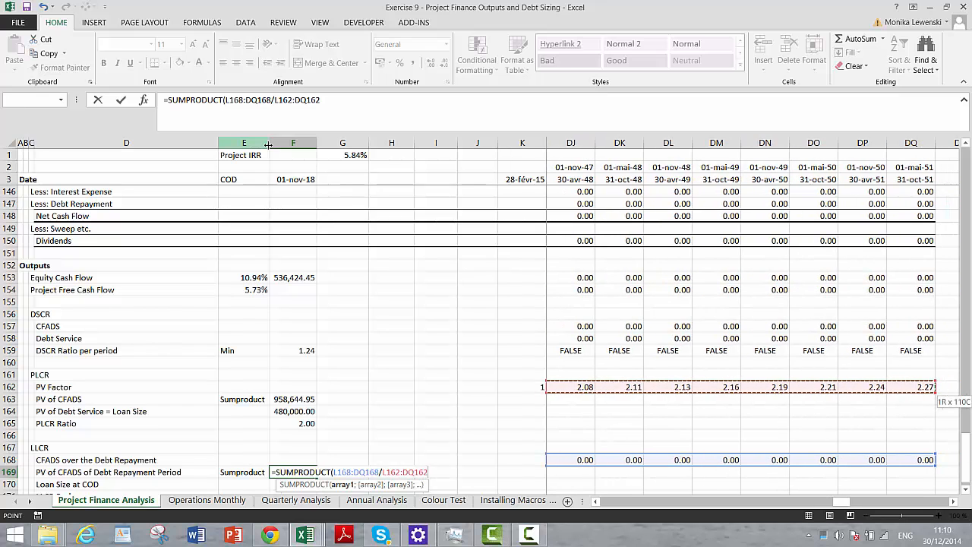
type(")")
key("Return")
- Format the PV of CFADS of Debt Repayment Period in F169 as a number with thousands separators and two decimals
key("Up")
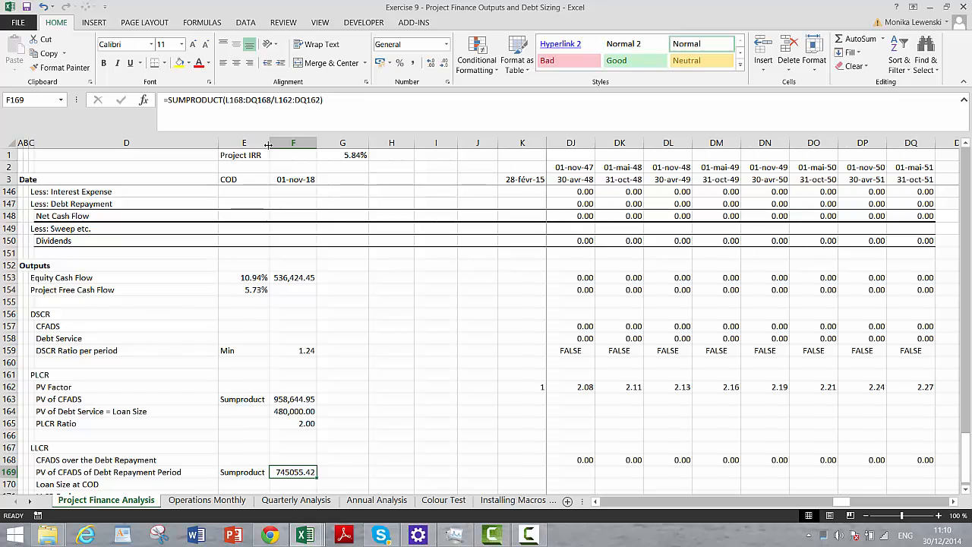
key("ctrl+shift+1")
key("Return")
key("Down")
key("Up")
key("Up")
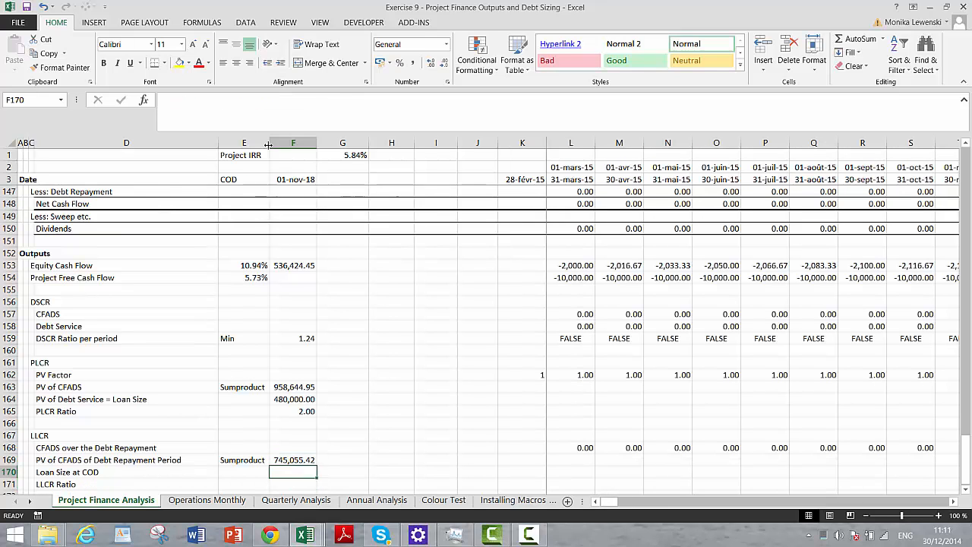
- Link Loan Size at COD in F170 to the loan size in the PLCR block
key("Left")
key("Down")
key("Right")
type("=")
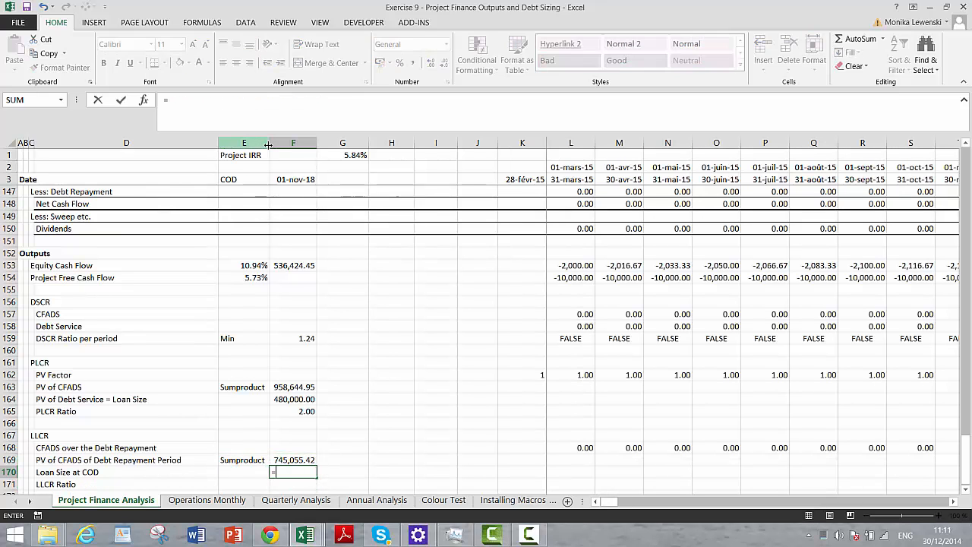
key("Up")
key("Up")
key("Up")
key("Up")
key("Up")
- Calculate the LLCR Ratio in F171 as =F169/F170 and format it with two decimals
key("Up")
key("Return")
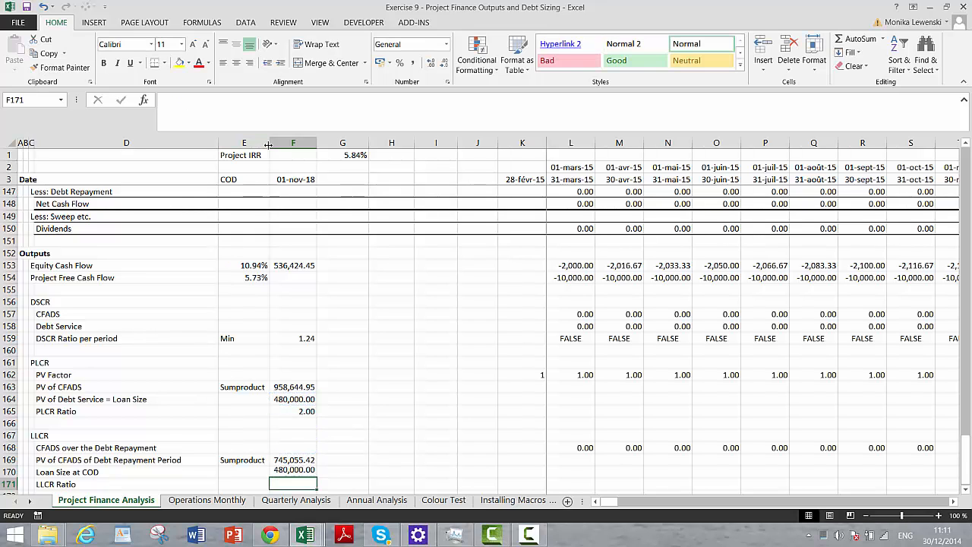
type("=")
key("Up")
key("Up")
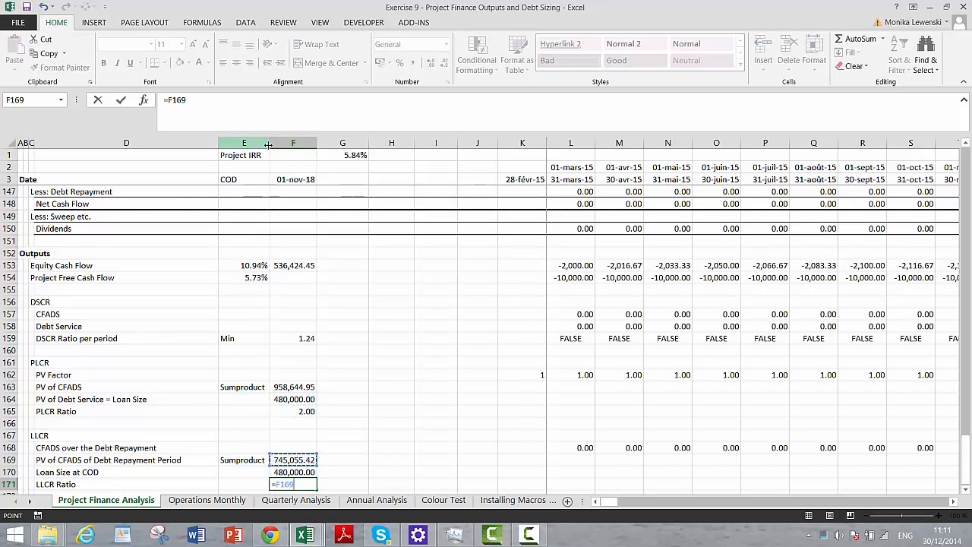
type("/")
key("Up")
key("Return")
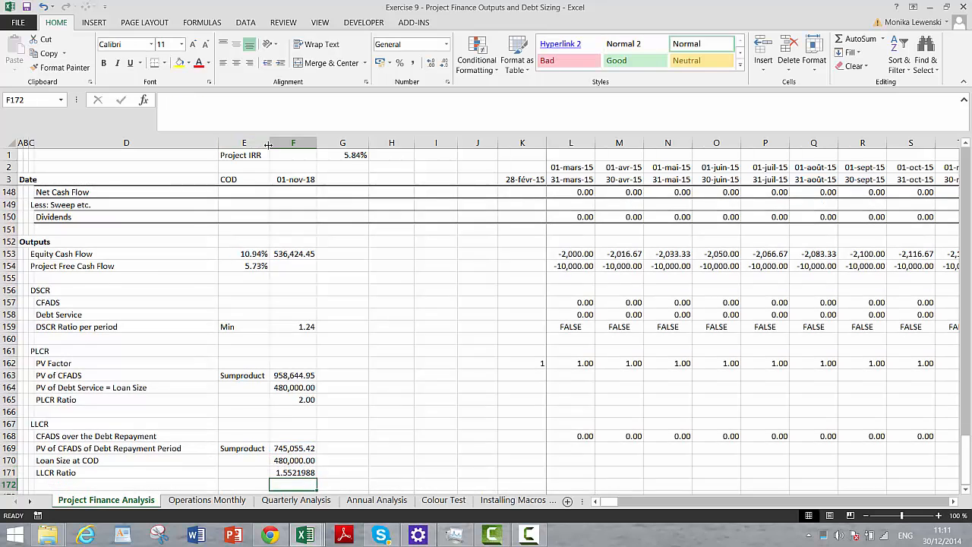
key("Up")
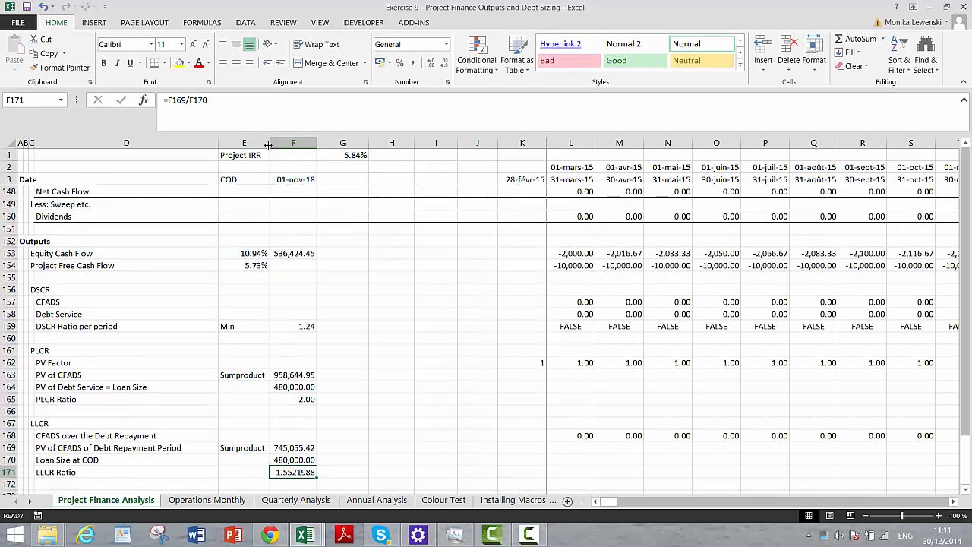
key("ctrl+shift+1")
- Enter the heading "Average Debt Life" in C173 below the LLCR block
key("Down")
key("Down")
key("Down")
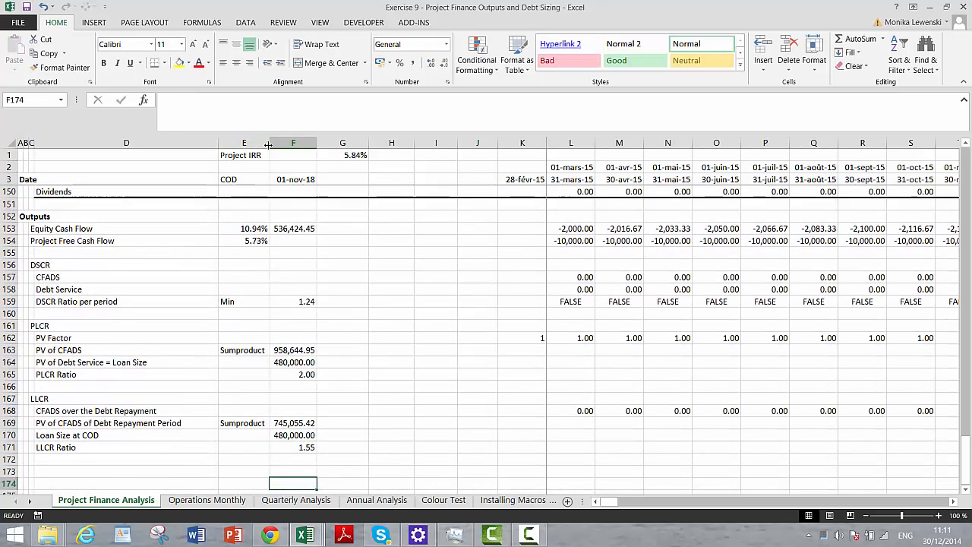
key("Up")
key("Left")
key("Left")
key("Left")
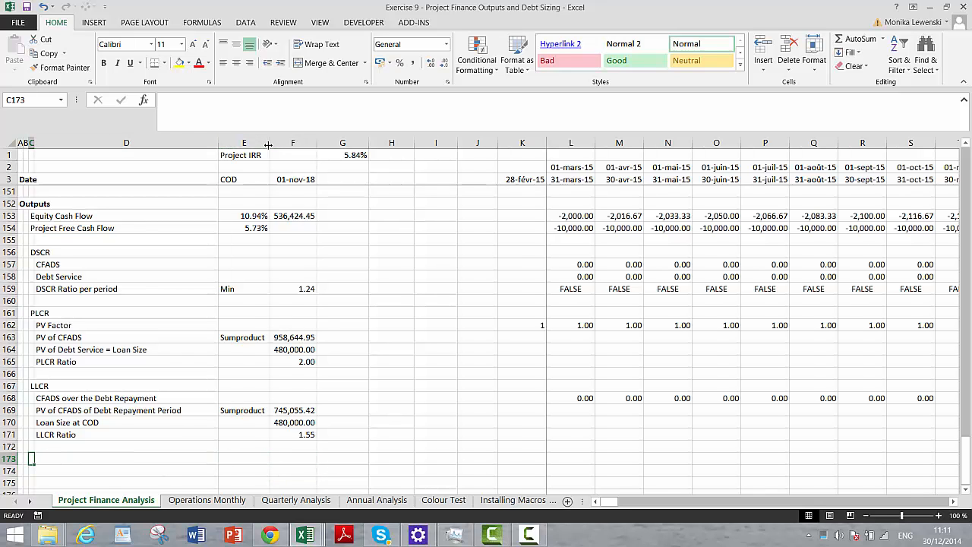
key("Up")
key("Down")
type("A")
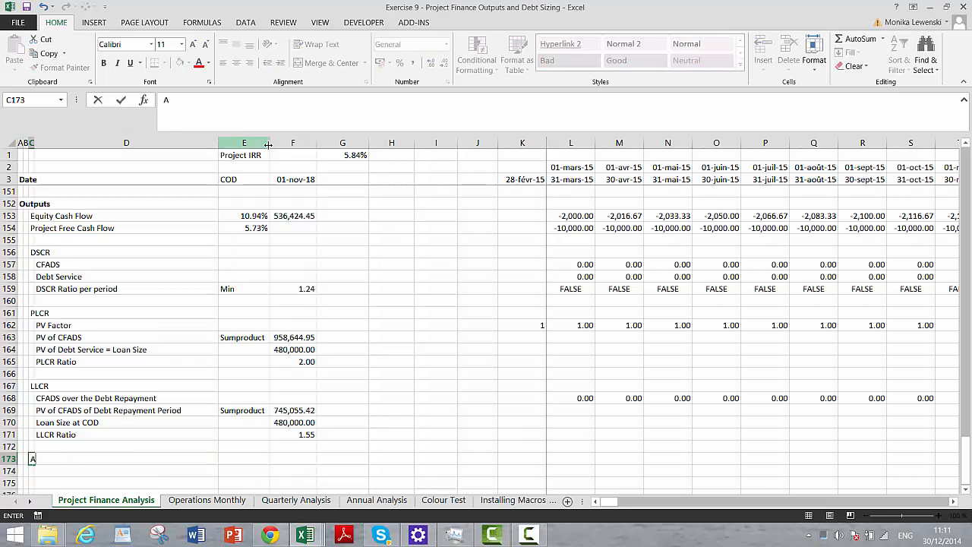
type("verage Deb")
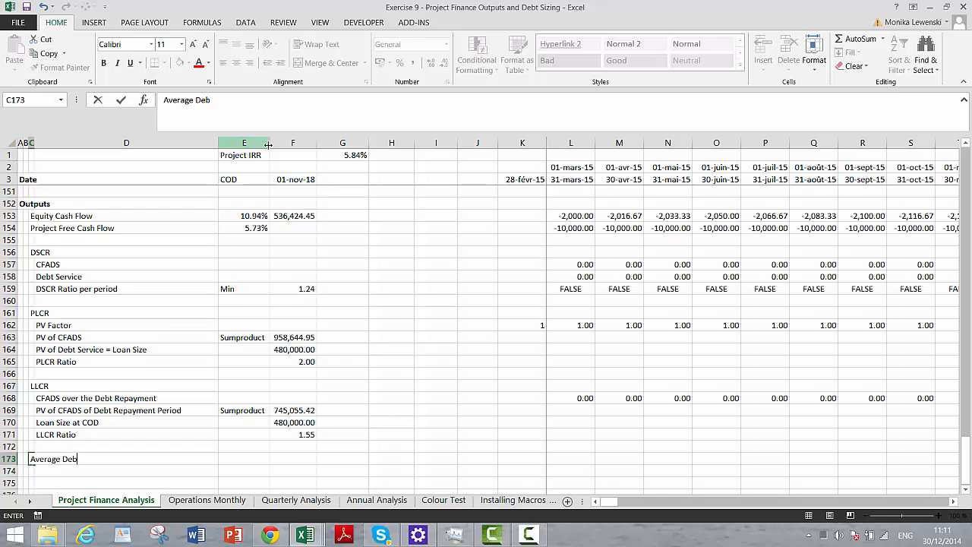
type("t Life")
key("Return")
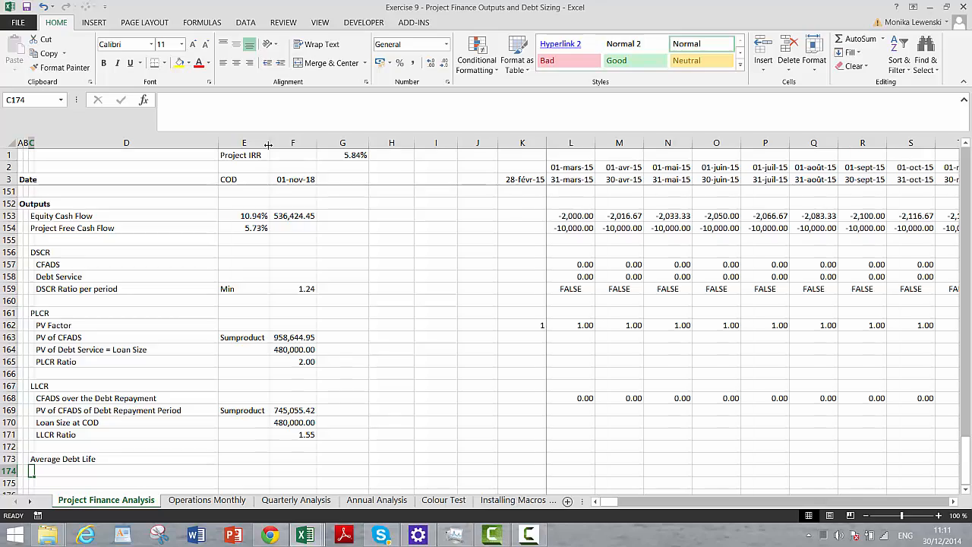
- Set the Debt Tenor in F24 of the Debt Repayment inputs to 10 years
key("Page_Up")
key("Page_Up")
key("Page_Up")
key("Page_Up")
key("Page_Up")
key("Page_Up")
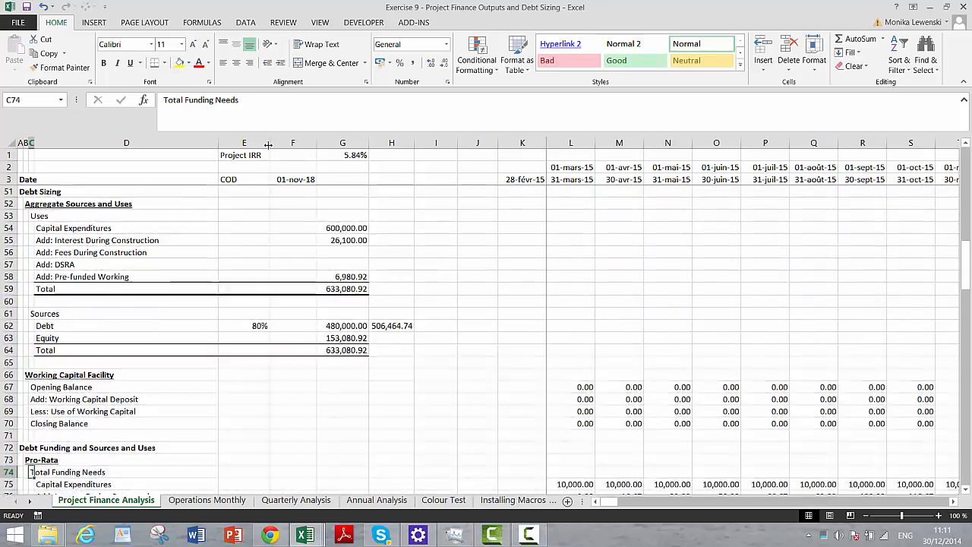
scroll(269, 144, "up", 5)
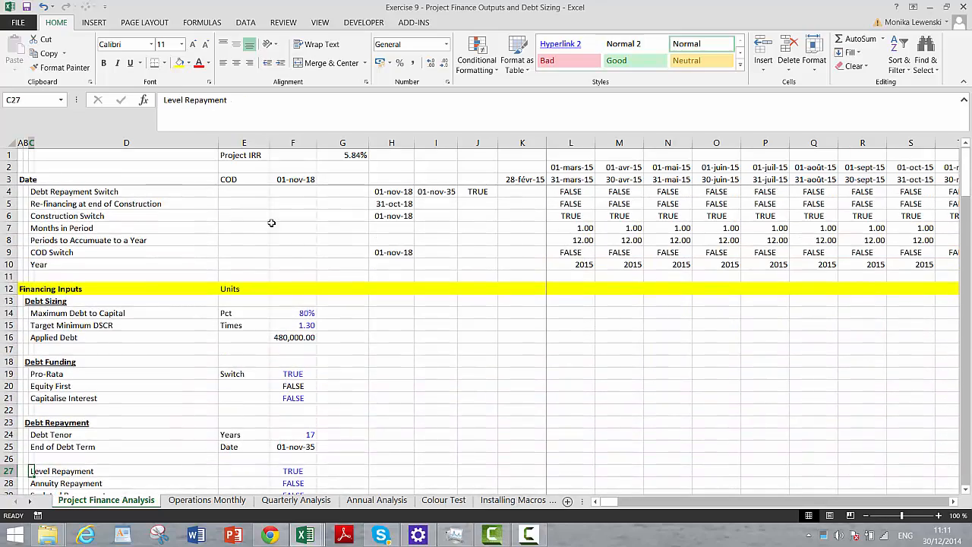
left_click(288, 439)
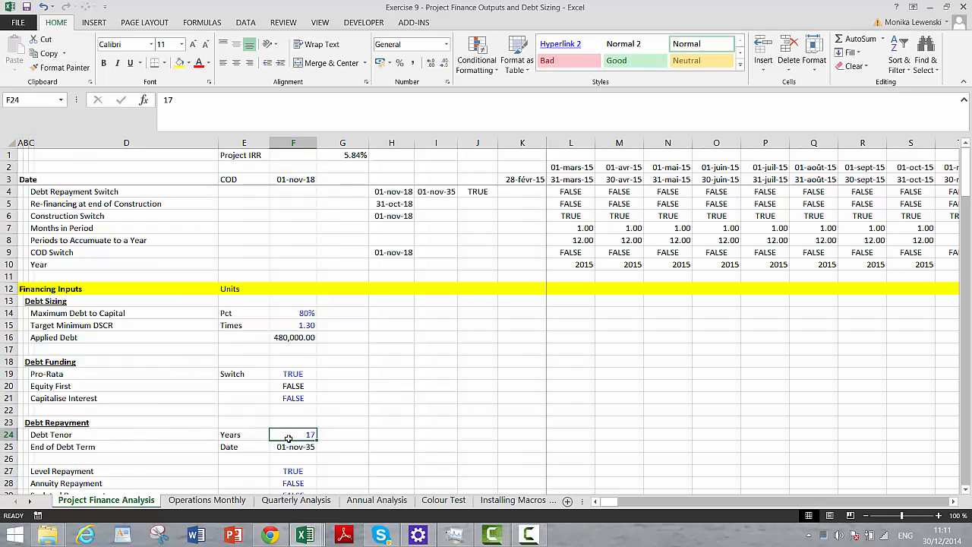
type("10")
key("Return")
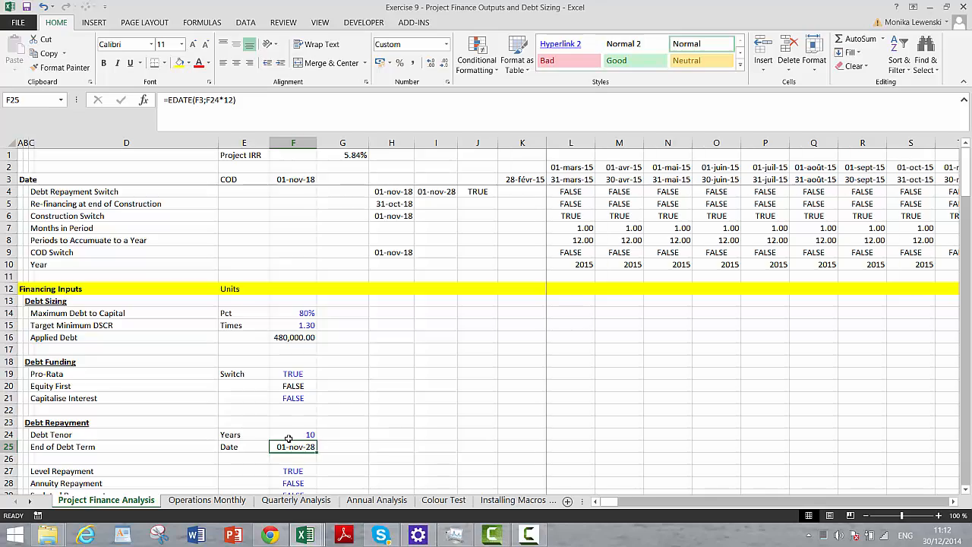
- Examine the DSCR, PLCR and LLCR values in the Outputs section under the new debt tenor
key("Page_Down")
key("Page_Down")
key("Page_Down")
key("Page_Down")
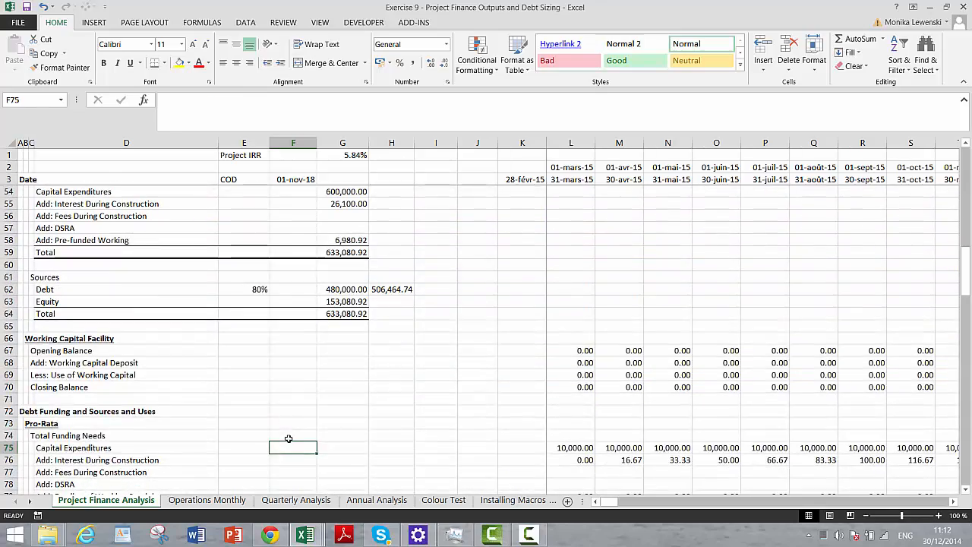
key("Page_Down")
key("Page_Down")
key("Page_Down")
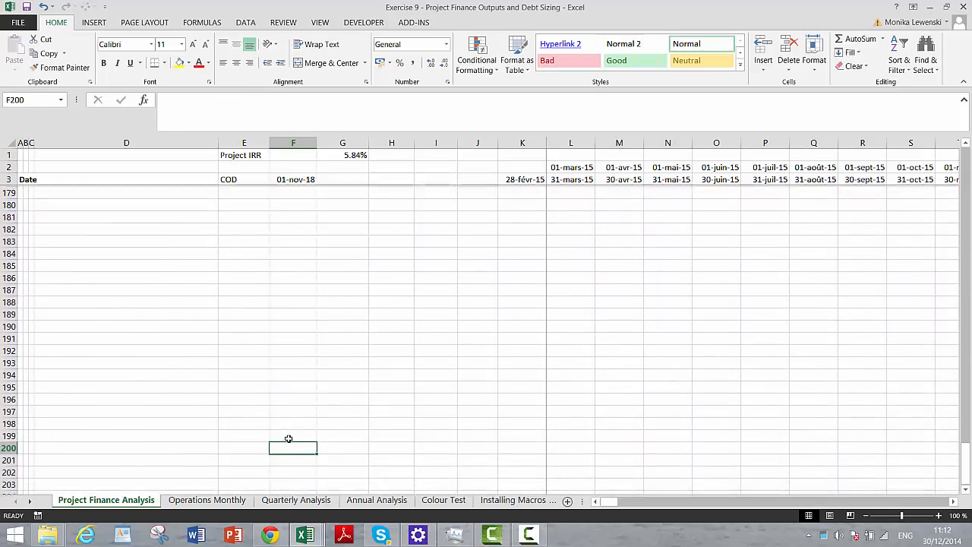
key("Page_Up")
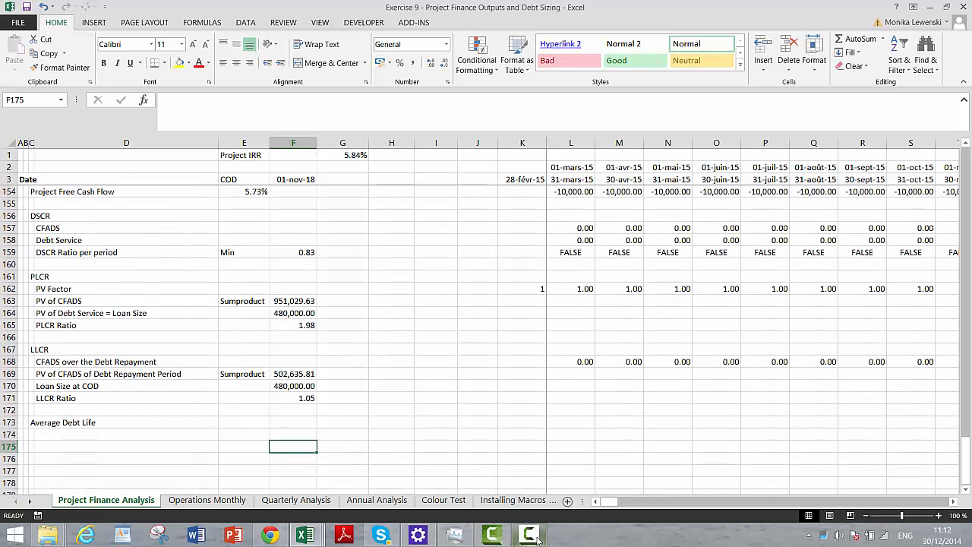
left_click(491, 536)
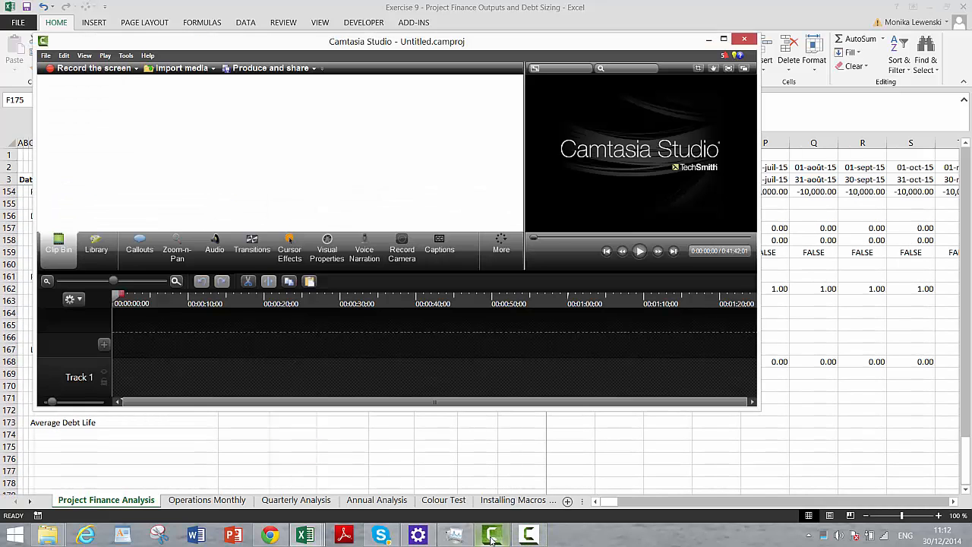
left_click(530, 537)
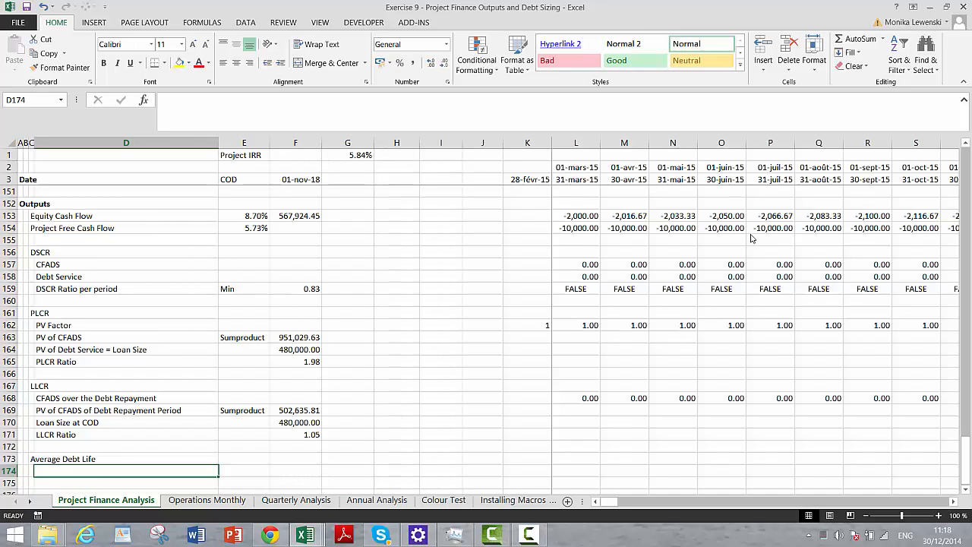
- Enter the label "Average Balance of Permanent Debt" in D174 under the Average Debt Life heading
type("Ave")
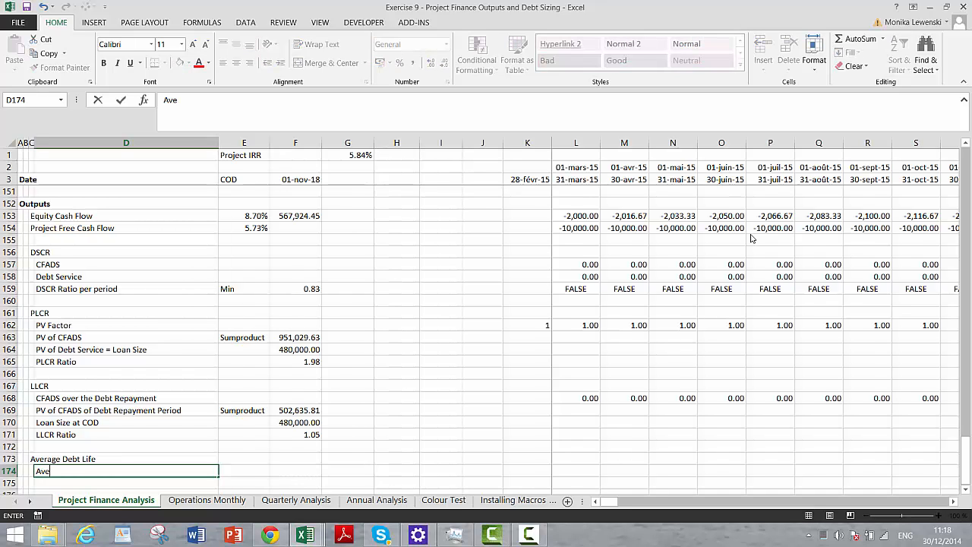
type("rage Balance of Per")
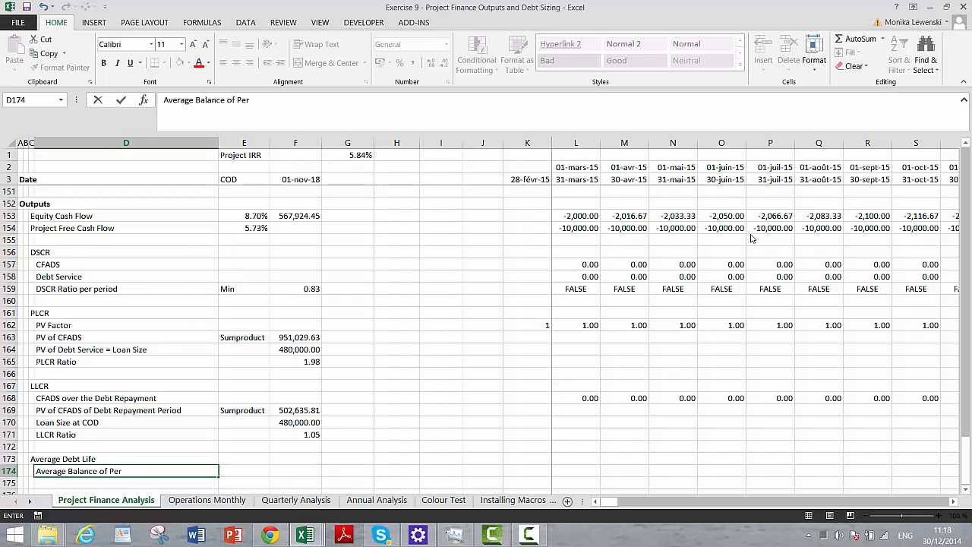
type("manent D")
type("ebe")
key("Return")
- Calculate the first period's average permanent debt balance in L174 with =AVERAGE(L109;L106), using the closing and opening balances
key("Up")
key("Right")
key("Right")
key("Right")
key("Right")
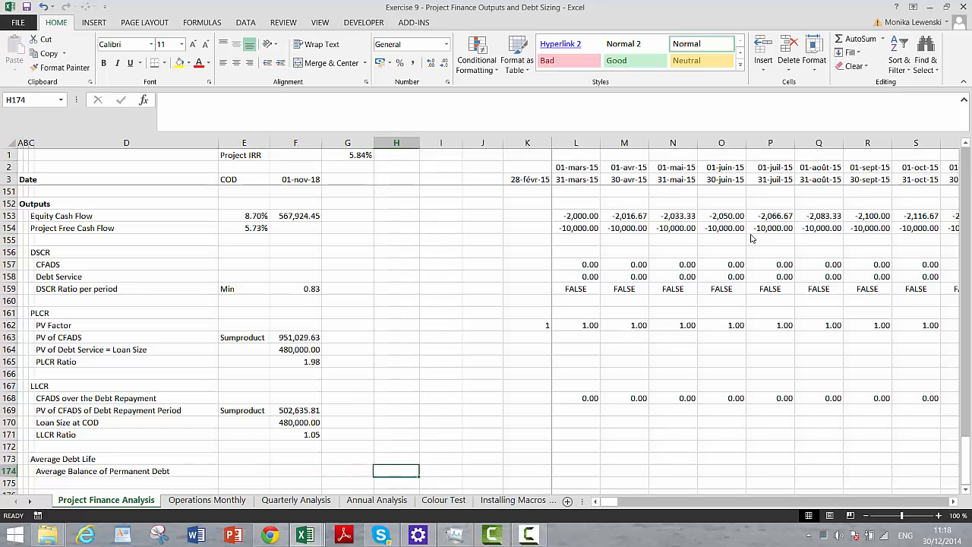
key("Right")
key("Right")
key("Right")
key("Right")
type("=av")
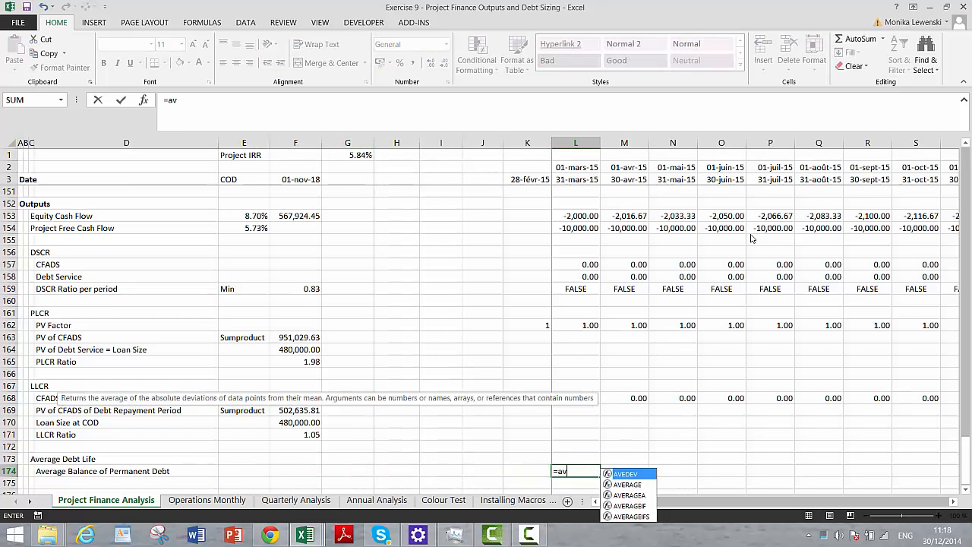
type("erage(")
key("Page_Up")
key("Page_Up")
key("Page_Up")
key("Page_Up")
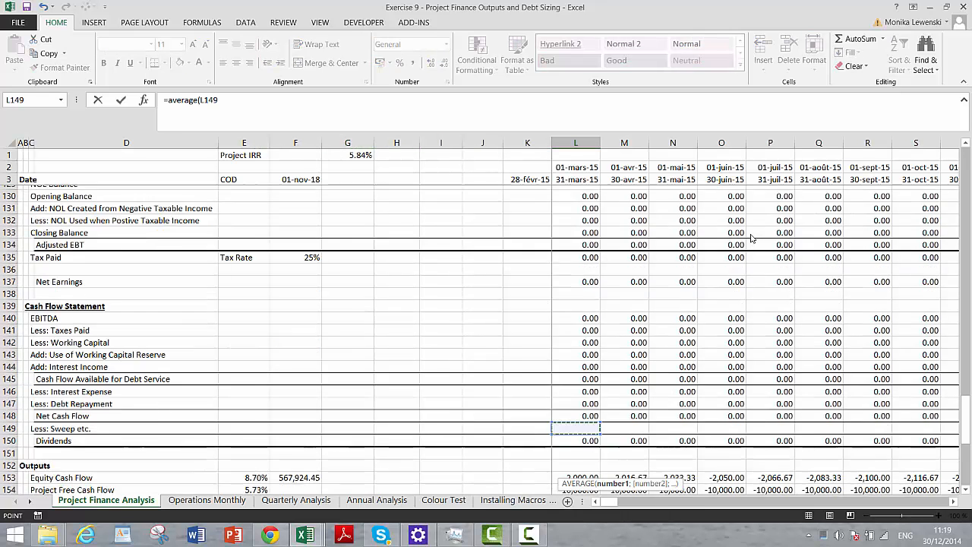
key("Page_Up")
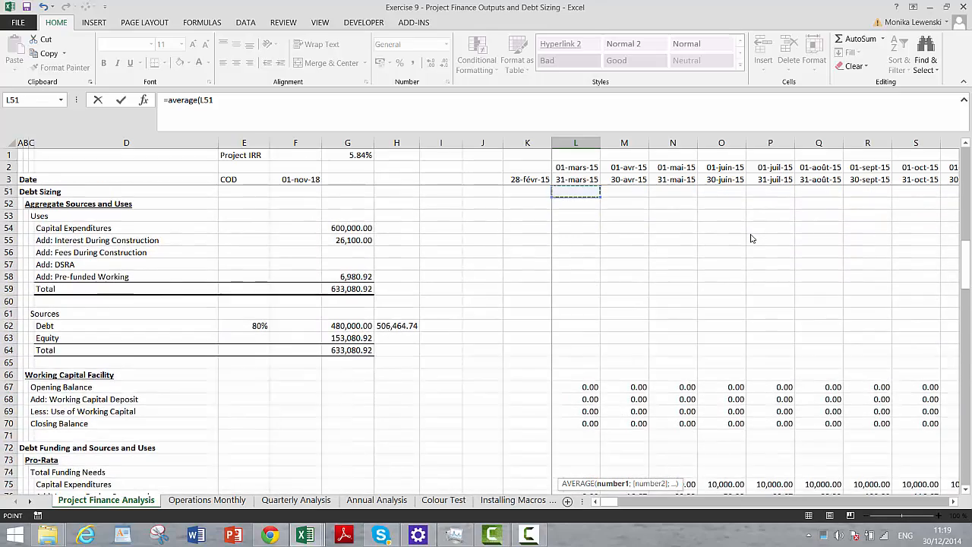
key("Page_Down")
key("Up")
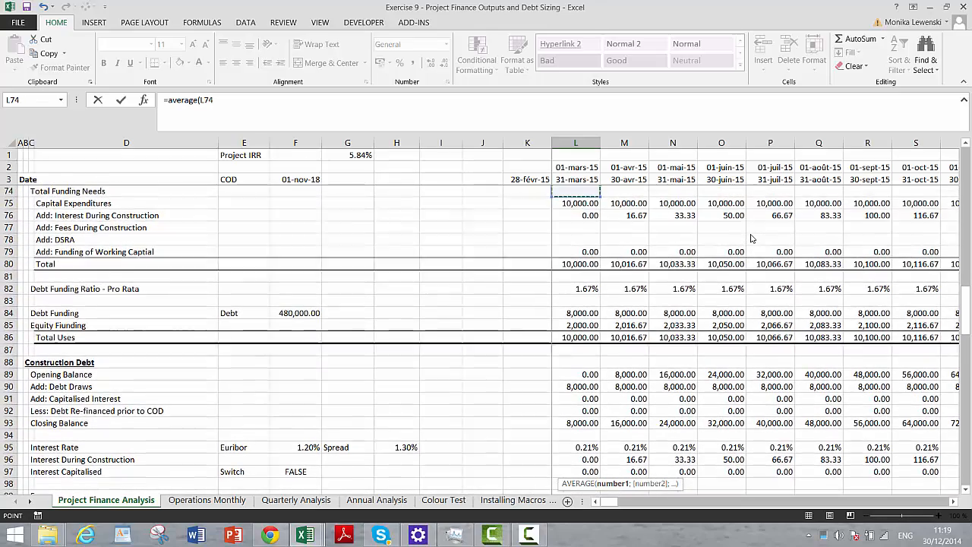
key("Down")
key("Down")
key("Down")
key("Down")
key("Down")
key("Down")
key("Down")
key("Down")
key("Down")
key("Down")
key("Down")
key("Down")
key("Down")
key("Down")
key("Down")
key("Down")
key("Down")
key("Down")
key("Down")
key("Down")
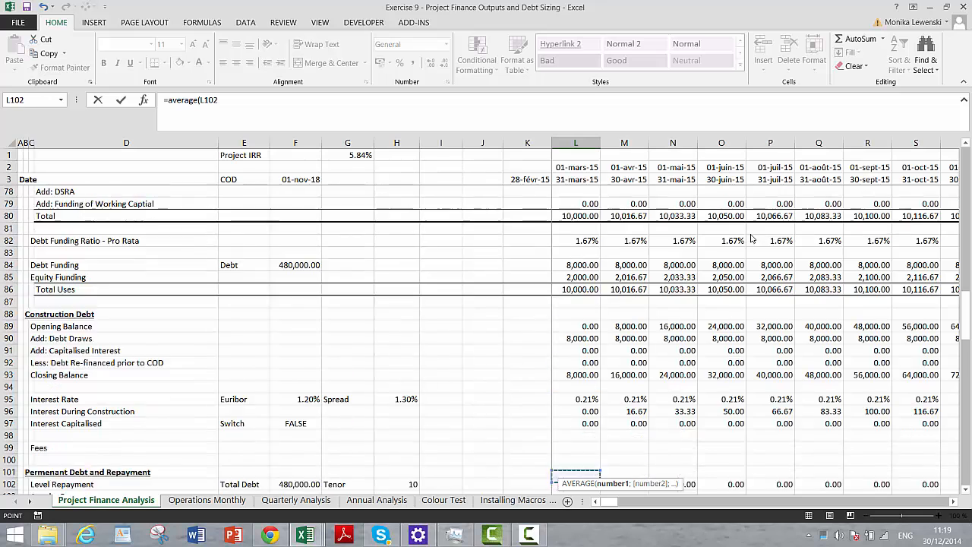
key("Up")
key("Up")
key("Up")
key("Up")
key("Up")
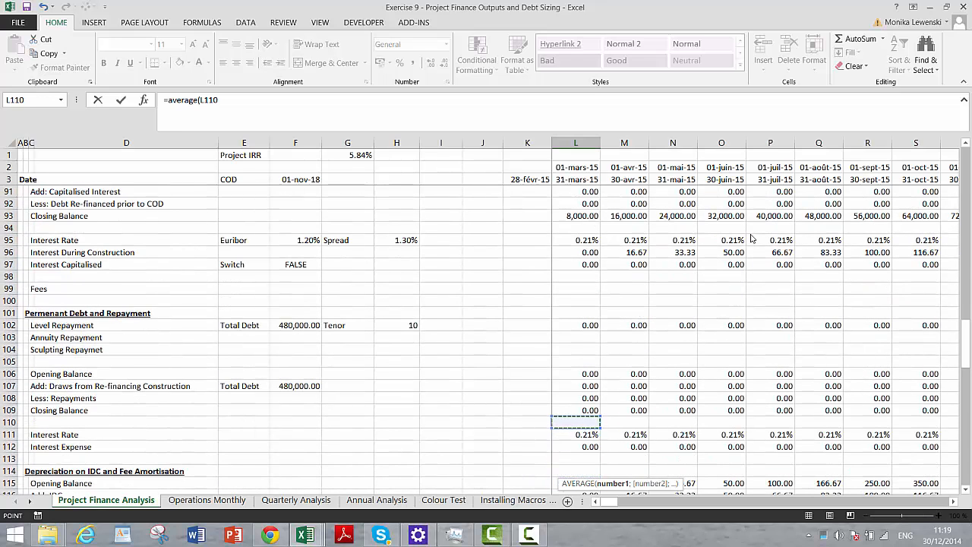
type(";")
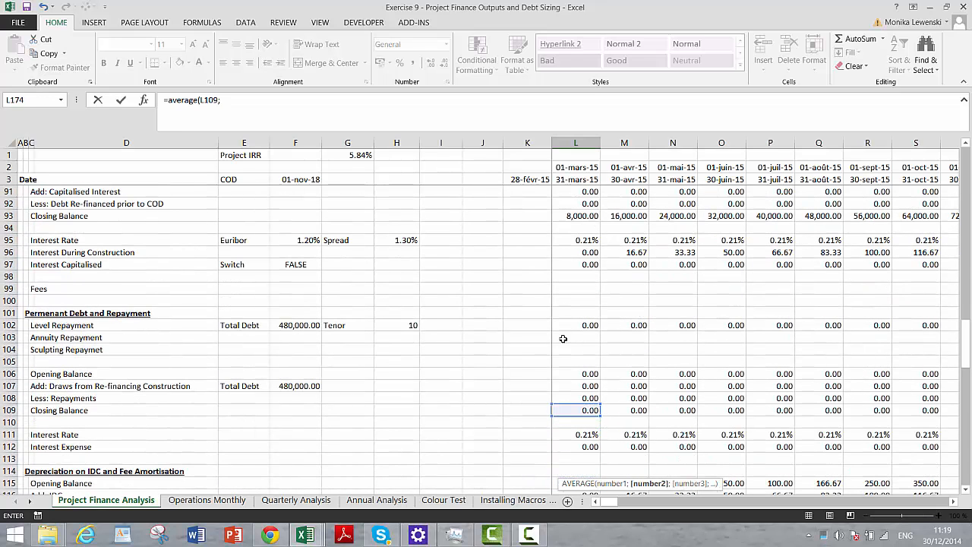
left_click(568, 374)
key("Return")
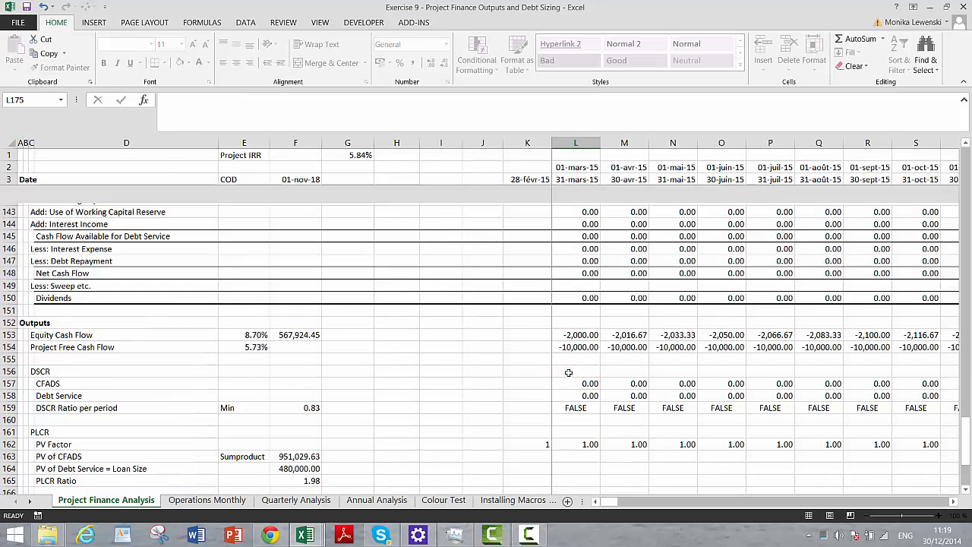
- Fill the L174 average balance formula across all periods of row 174
key("Up")
key("ctrl+shift+Right")
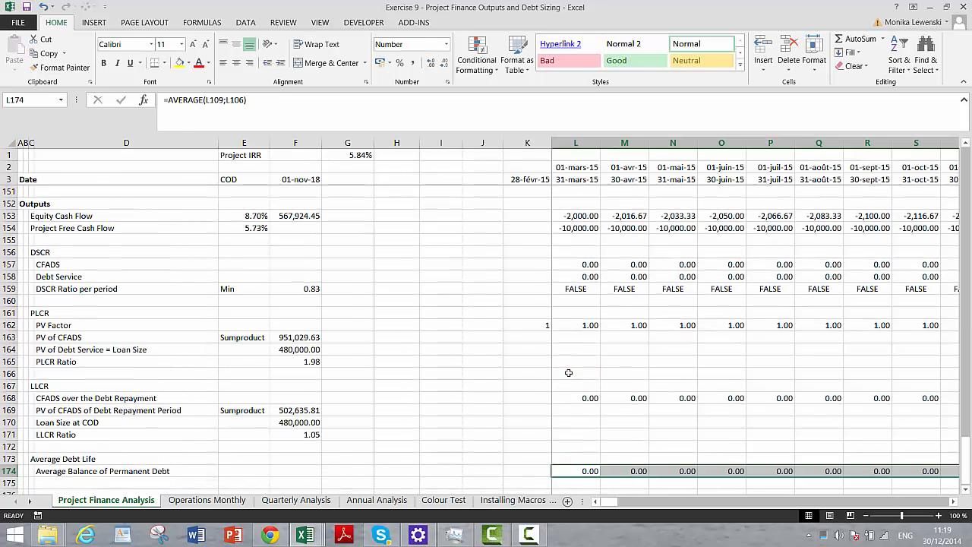
key("Left")
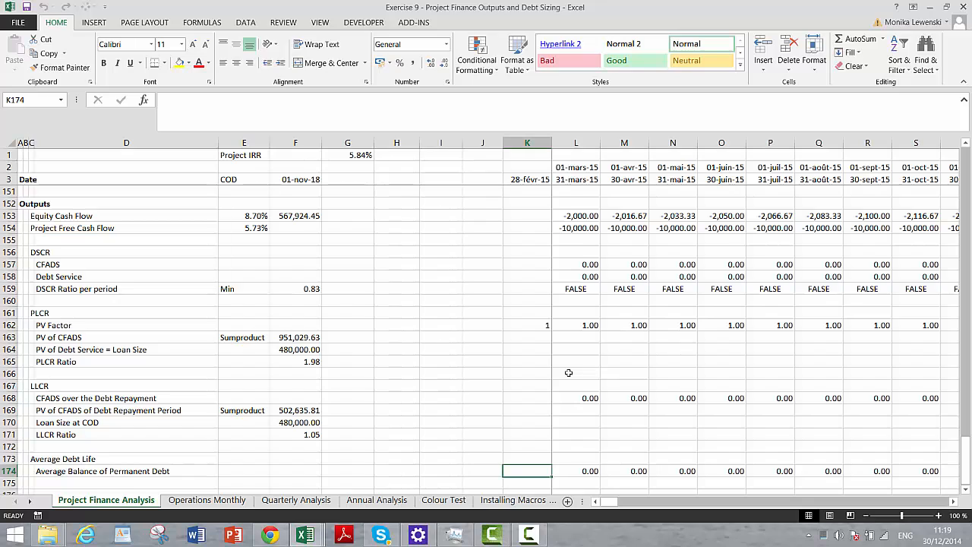
- Examine the Average Balance of Permanent Debt values along row 174, from construction through the repayment periods
key("Left")
key("Left")
key("Left")
key("Left")
key("Left")
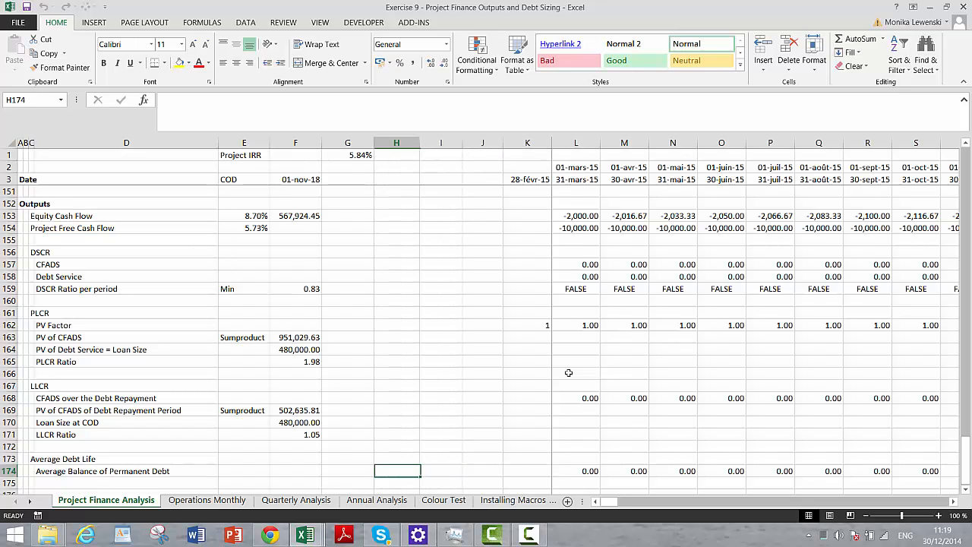
key("Left")
key("Right")
key("Right")
key("Right")
key("Right")
key("Right")
key("Right")
key("Right")
key("Right")
key("Right")
key("Right")
key("Right")
key("Right")
key("Right")
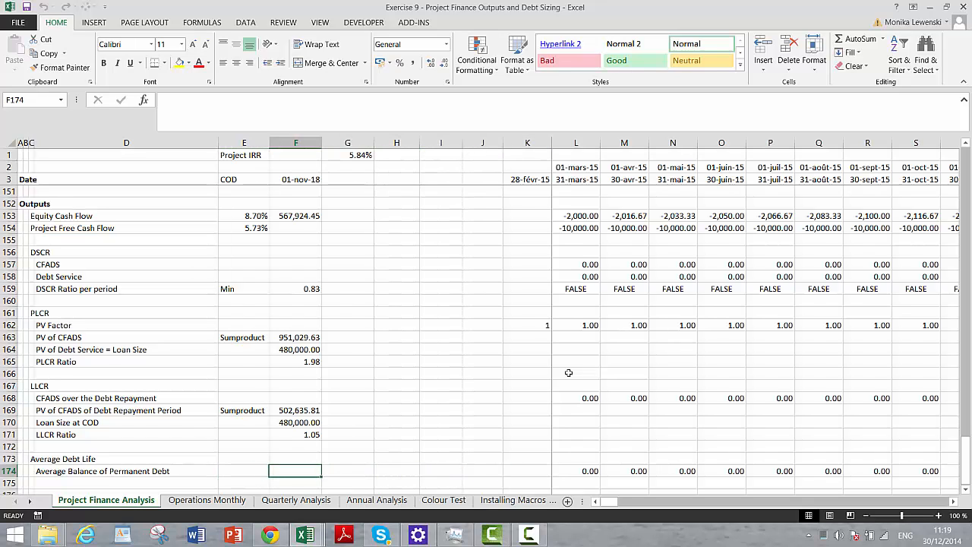
key("Right")
key("Right")
key("Right")
key("Right")
key("Right")
key("Right")
key("Right")
key("Right")
key("Right")
key("Right")
key("Right")
key("Right")
key("Right")
key("Right")
key("Right")
key("Right")
key("Right")
key("Right")
key("Right")
key("Right")
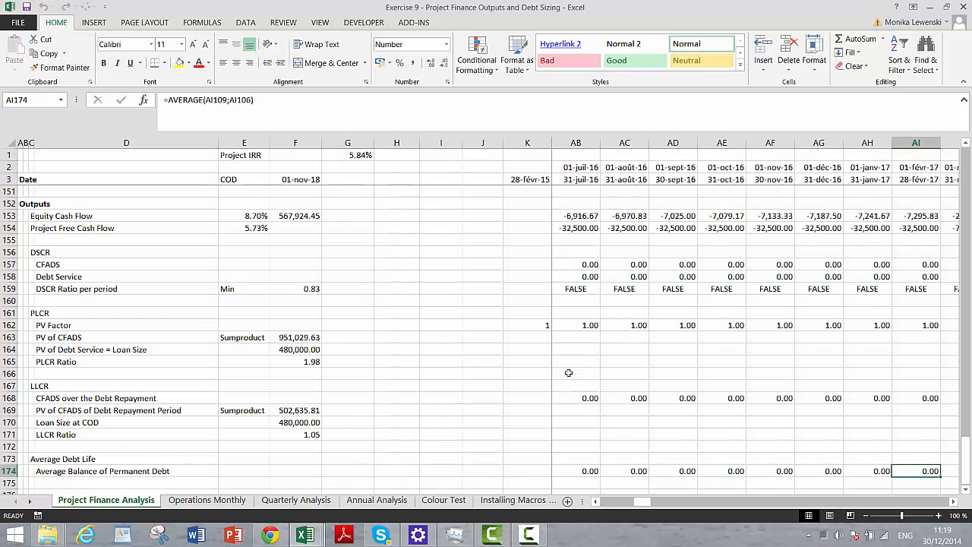
key("Left")
key("Left")
key("Left")
key("Left")
key("Left")
key("Left")
key("Left")
key("Left")
key("Left")
key("Left")
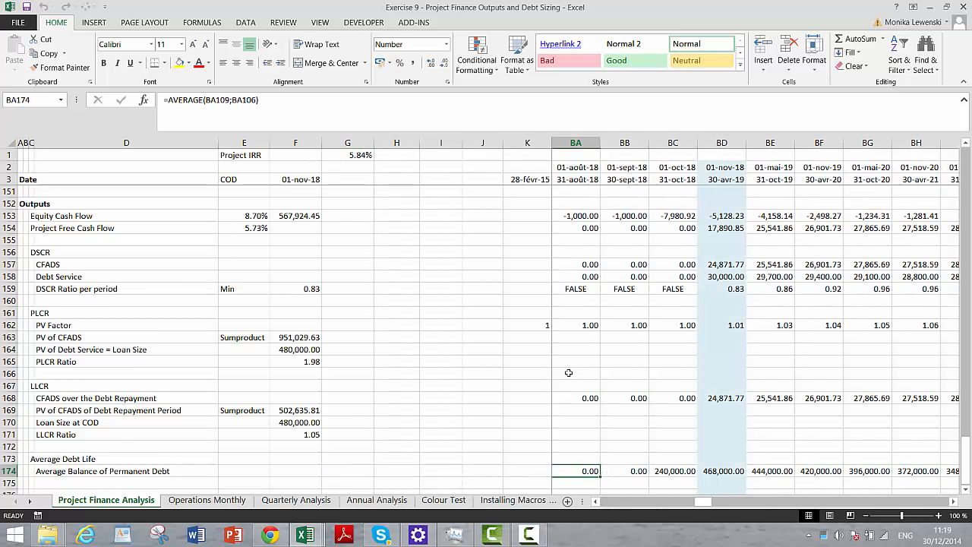
key("Right")
key("Right")
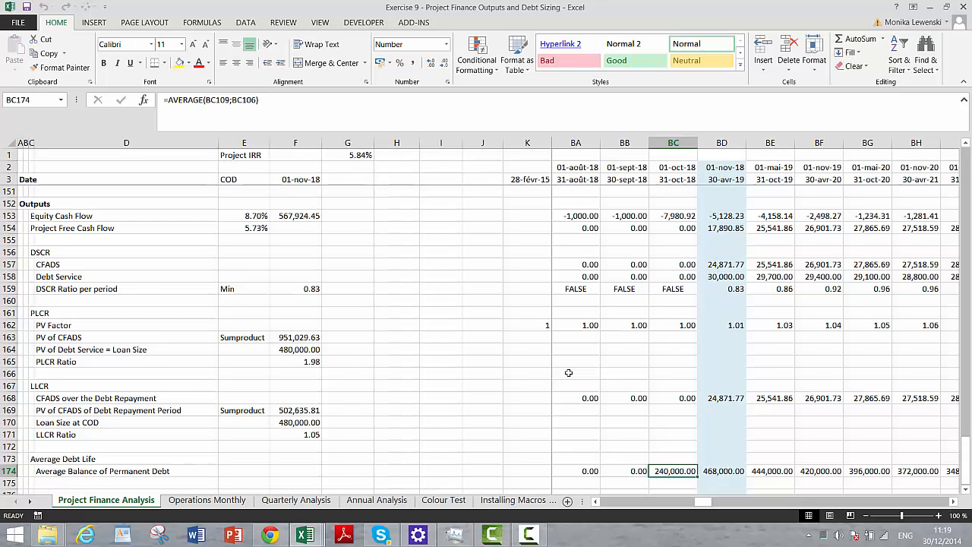
key("Right")
key("Left")
key("Right")
key("Right")
key("Right")
key("Right")
key("Right")
key("Right")
key("Right")
key("Right")
key("Right")
key("Right")
key("Right")
key("Right")
key("Right")
key("Right")
key("Right")
key("Right")
key("Right")
key("Right")
key("Right")
key("Right")
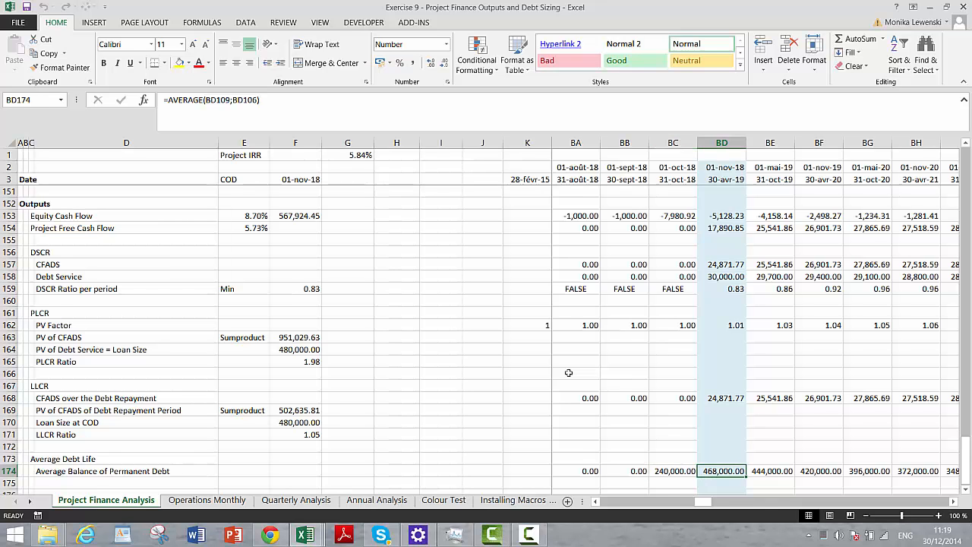
key("Left")
key("Left")
key("Left")
key("Left")
key("Left")
key("Left")
key("Left")
key("Left")
key("Left")
key("Left")
key("Left")
key("Left")
key("Left")
key("Left")
key("Left")
key("Left")
key("Left")
key("Left")
key("Left")
key("Left")
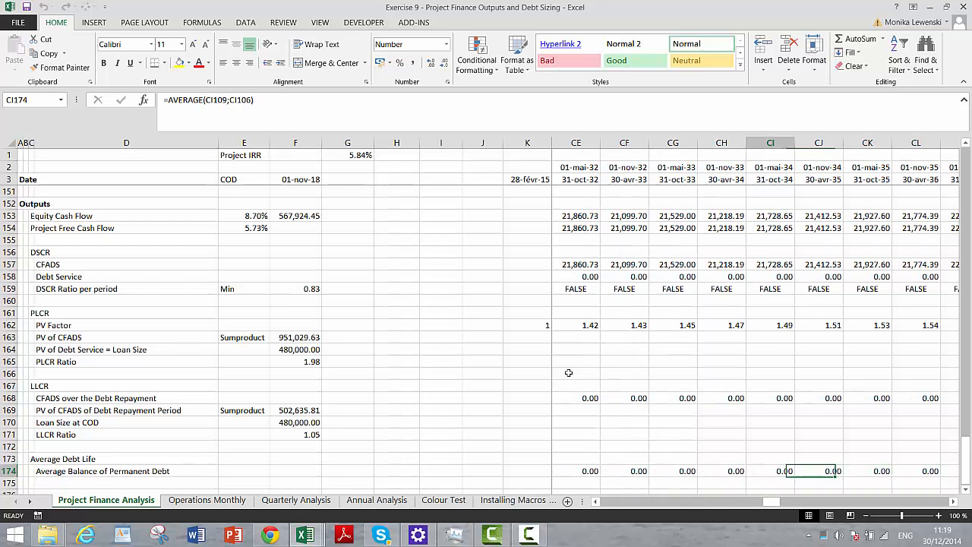
key("ctrl+Left")
key("Left")
key("Left")
key("Left")
key("Left")
key("Left")
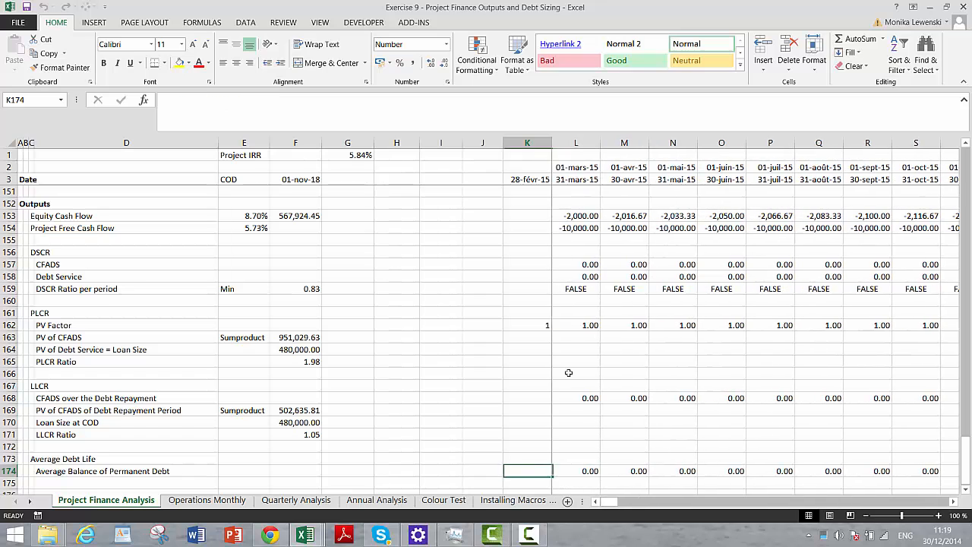
- Enter the label "Debt Life - Sum of Balance/Initial" in D175 below the average balance row
key("ctrl+Left")
key("ctrl+Left")
key("Down")
key("Right")
key("Right")
key("Right")
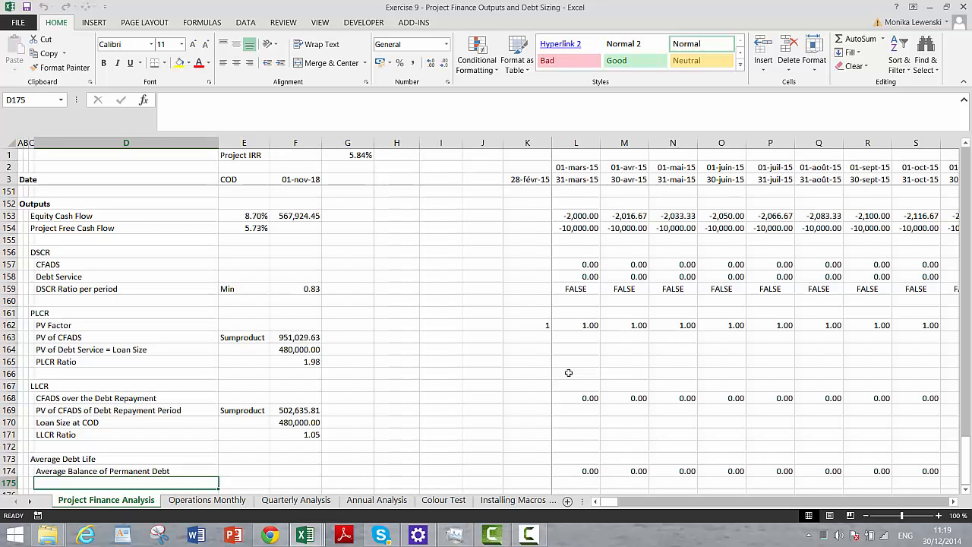
type("Debt Li")
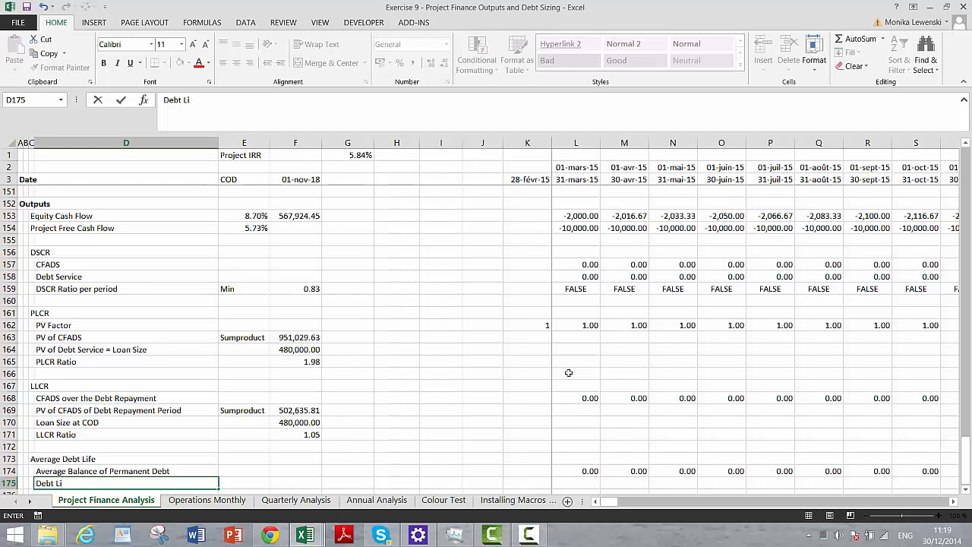
type("fe - Su")
type("m of Balan")
type("nce")
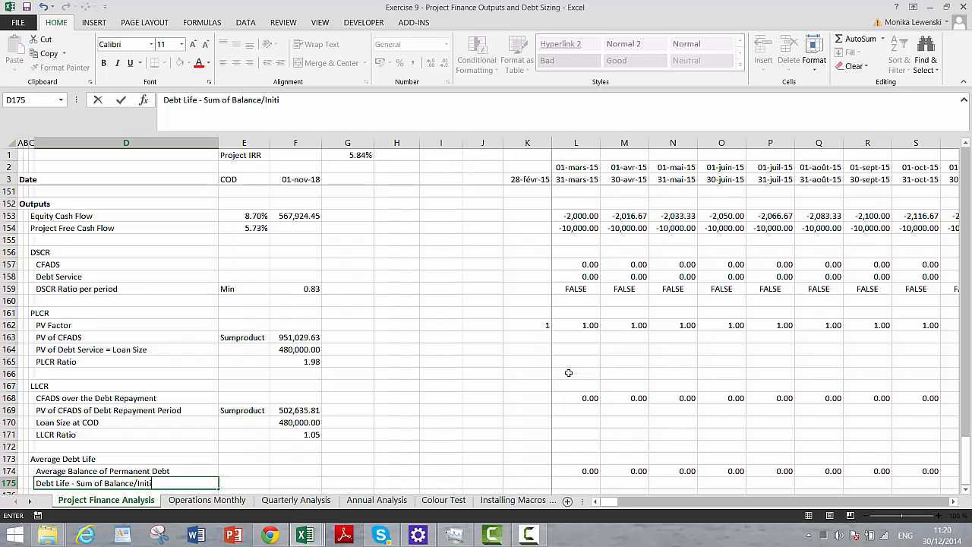
key("Return")
- Enter the note "Sumif" in E175 beside the Debt Life label
key("Up")
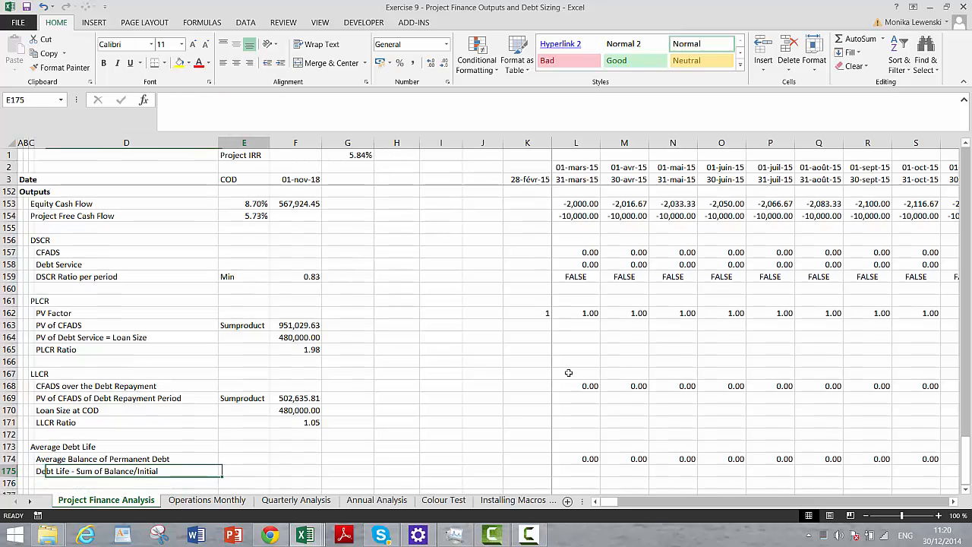
key("Right")
key("Right")
type("=s")
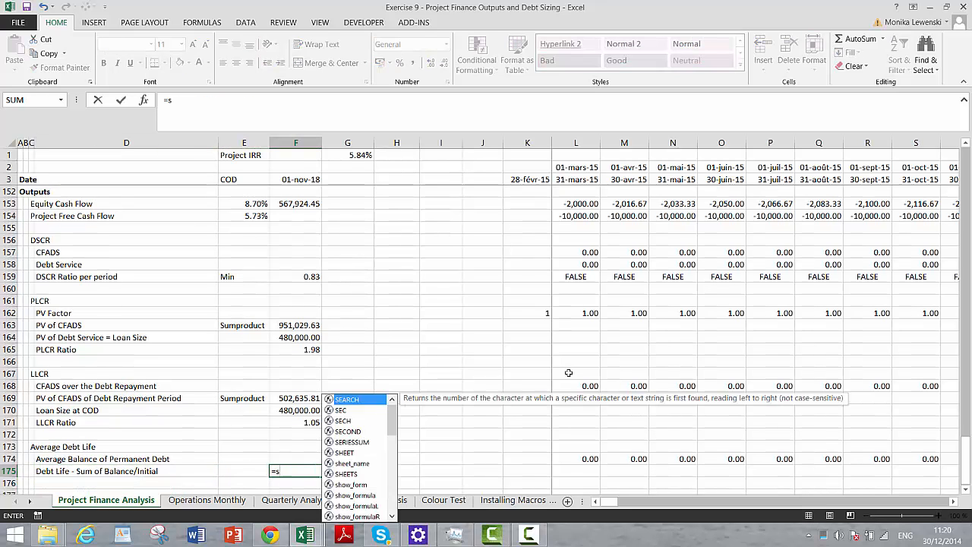
key("Left")
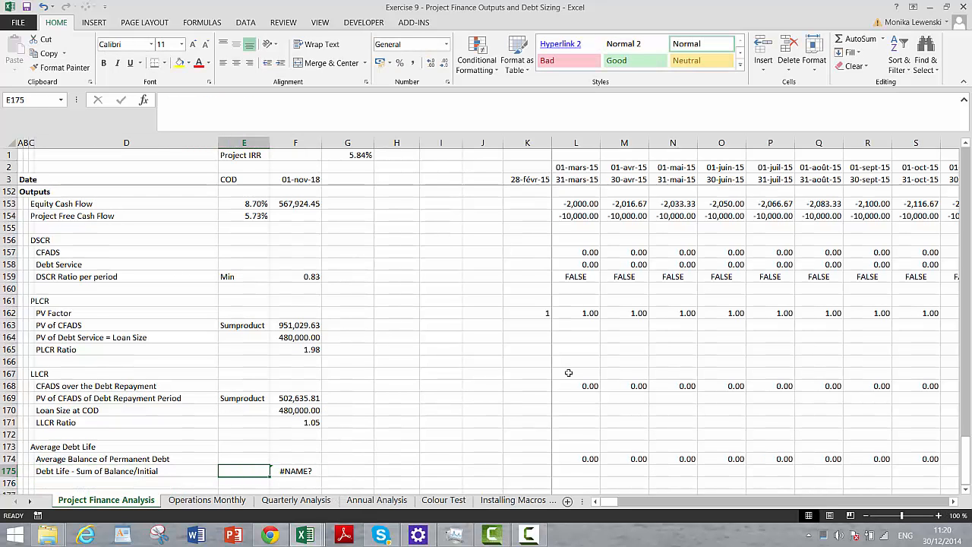
type("Sumi")
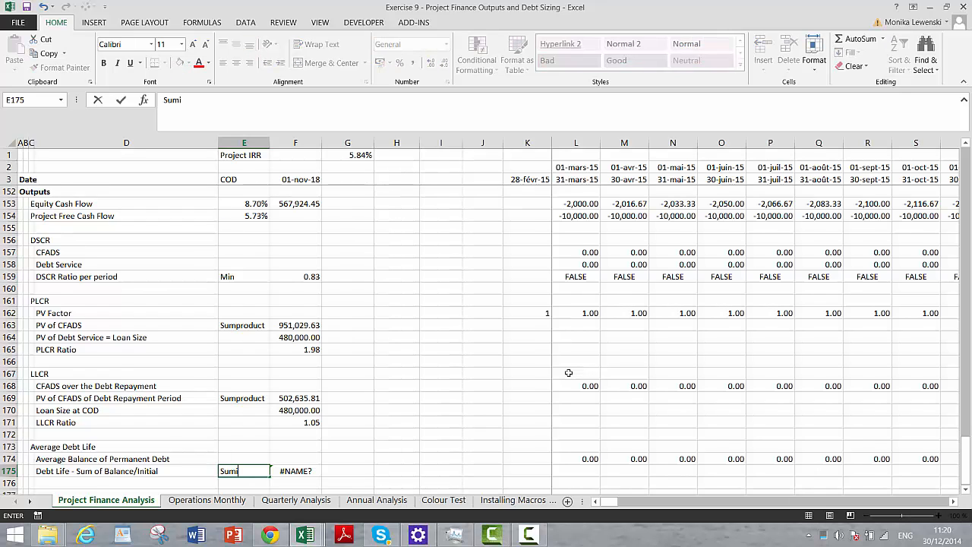
type("f")
key("Return")
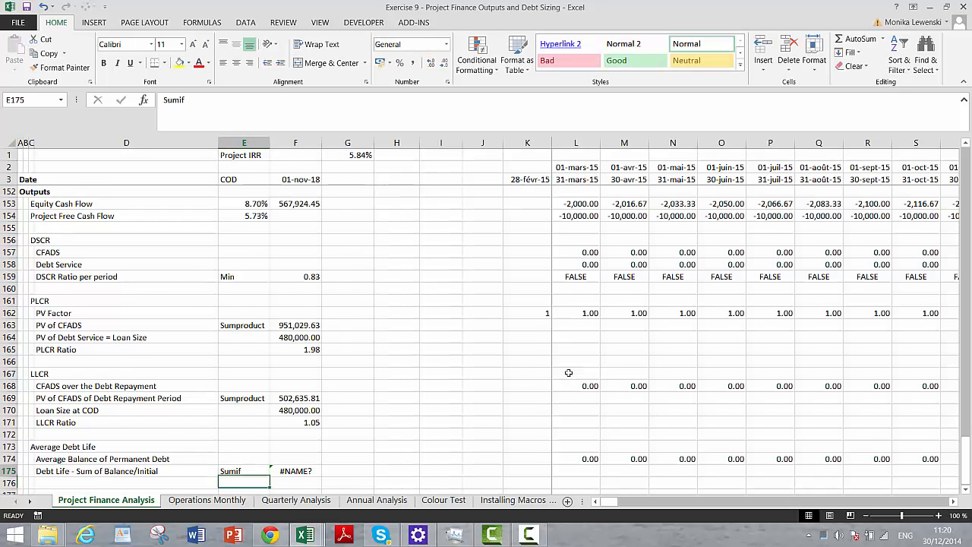
- Start a SUMIF formula in F175 with the Debt Repayment Switch row 4:4 as range and TRUE as criterion
key("Up")
key("Right")
key("F2")
type("u")
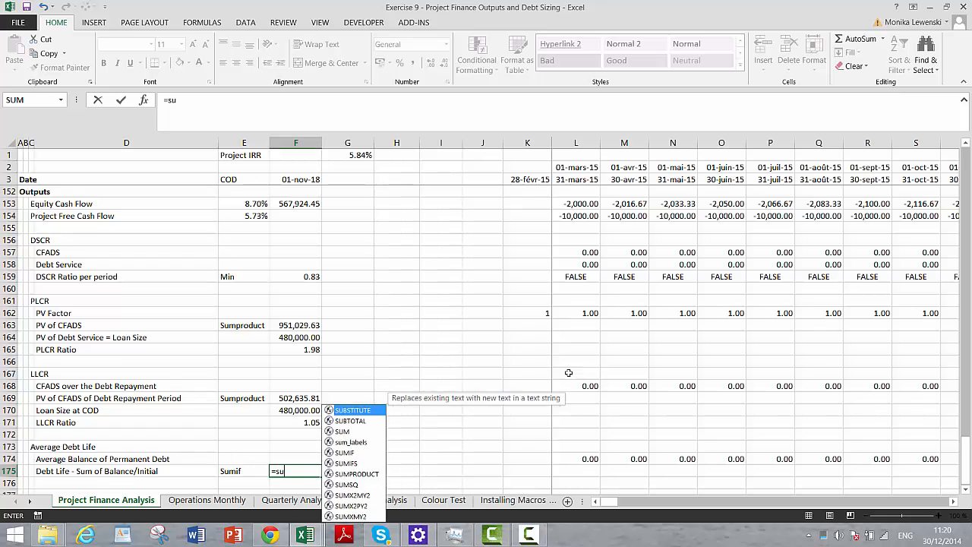
type("mif(")
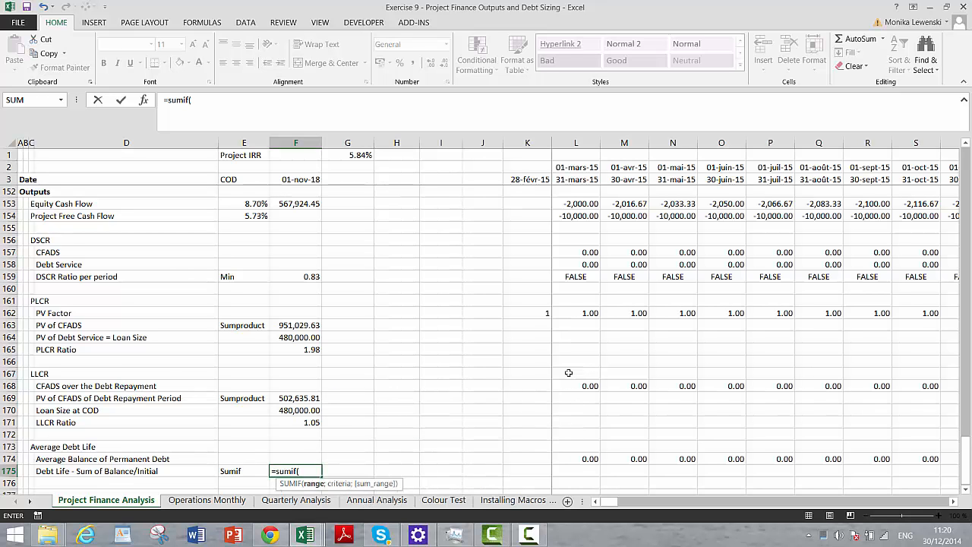
key("Page_Up")
key("Page_Up")
key("Page_Up")
key("Page_Up")
key("Page_Up")
key("Page_Up")
key("Page_Up")
key("Page_Up")
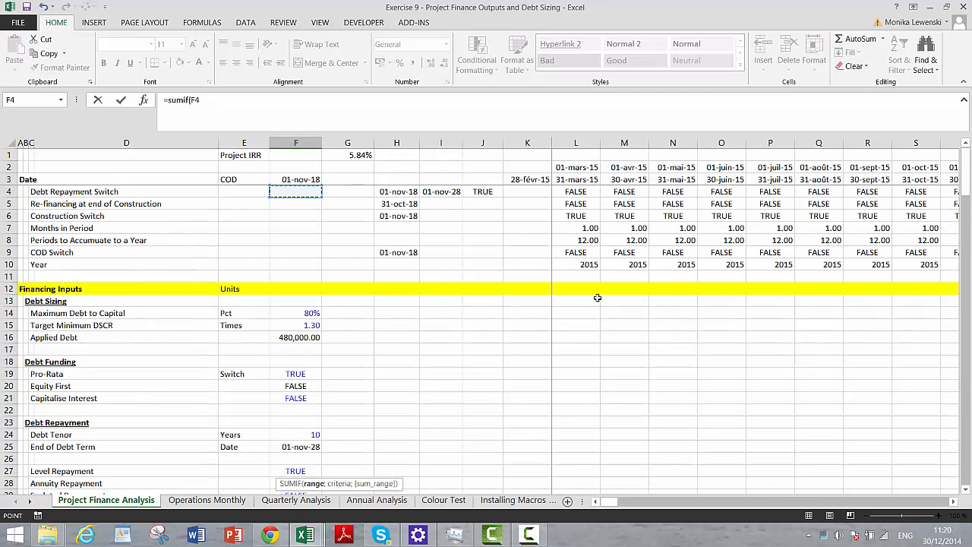
left_click(9, 191)
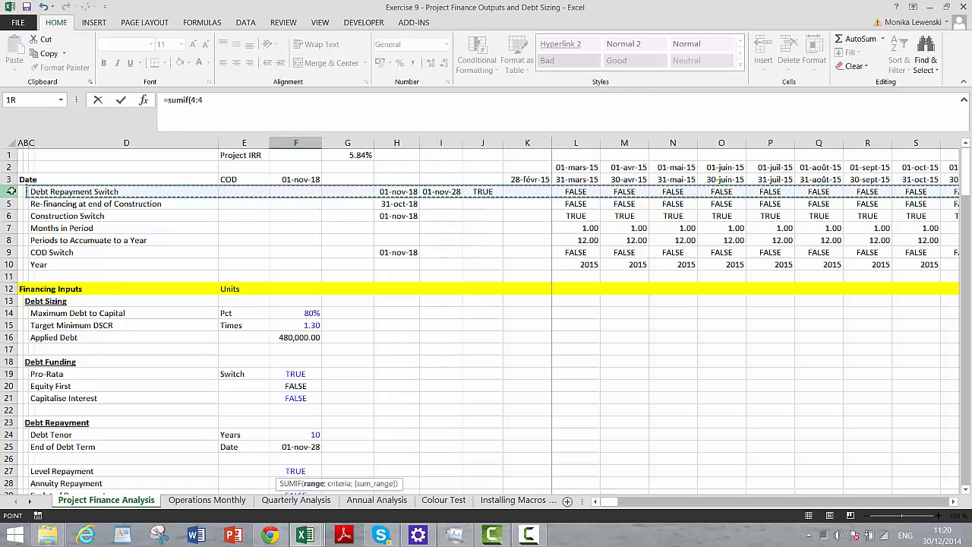
type(";tr")
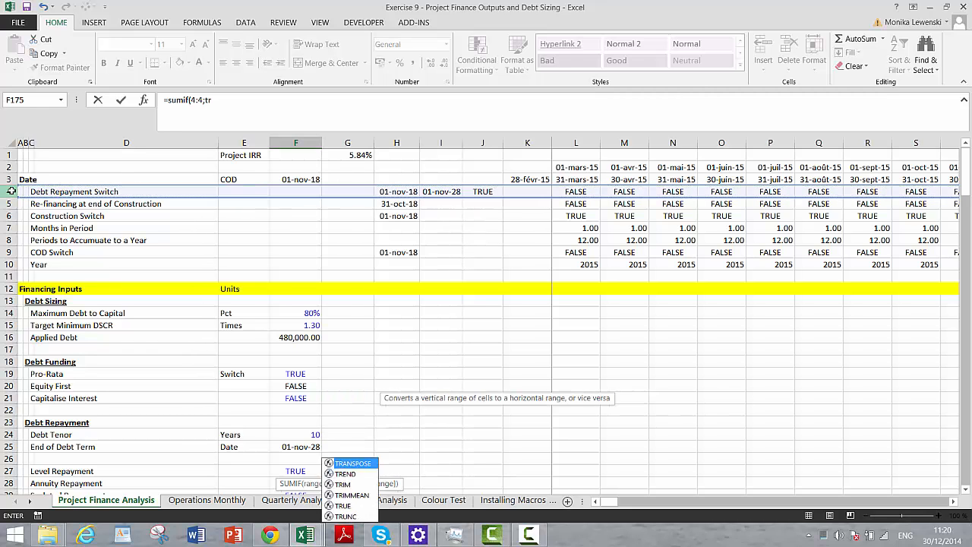
type("ue;")
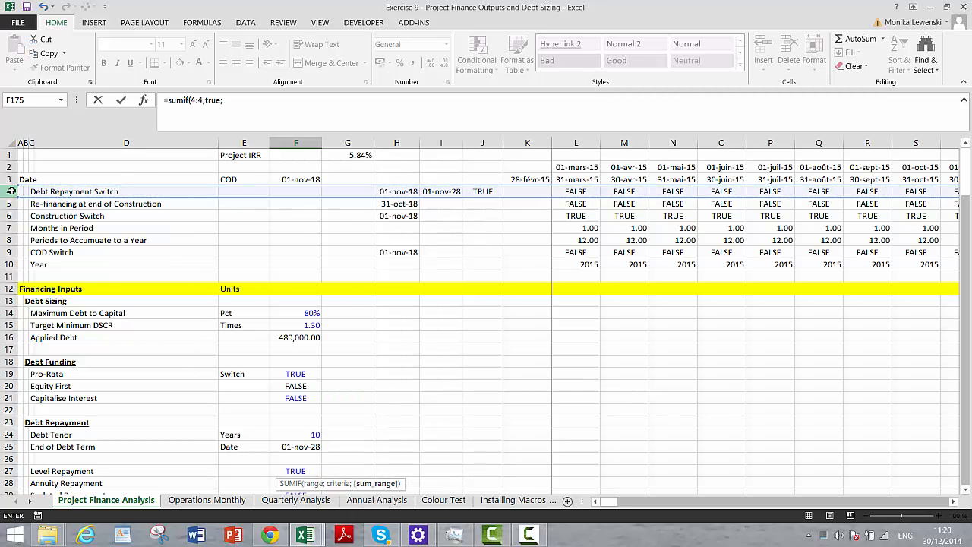
- Complete the F175 SUMIF with average balance row 174:174 as sum range, and format the cell with thousands separators and two decimals
key("Page_Down")
key("Page_Down")
key("Page_Down")
key("Page_Down")
key("Page_Down")
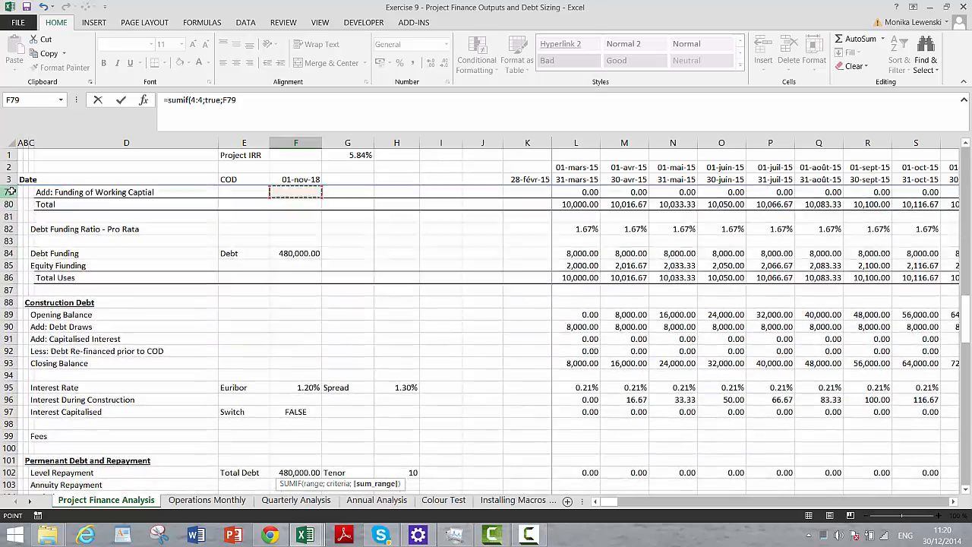
key("Page_Down")
key("Page_Down")
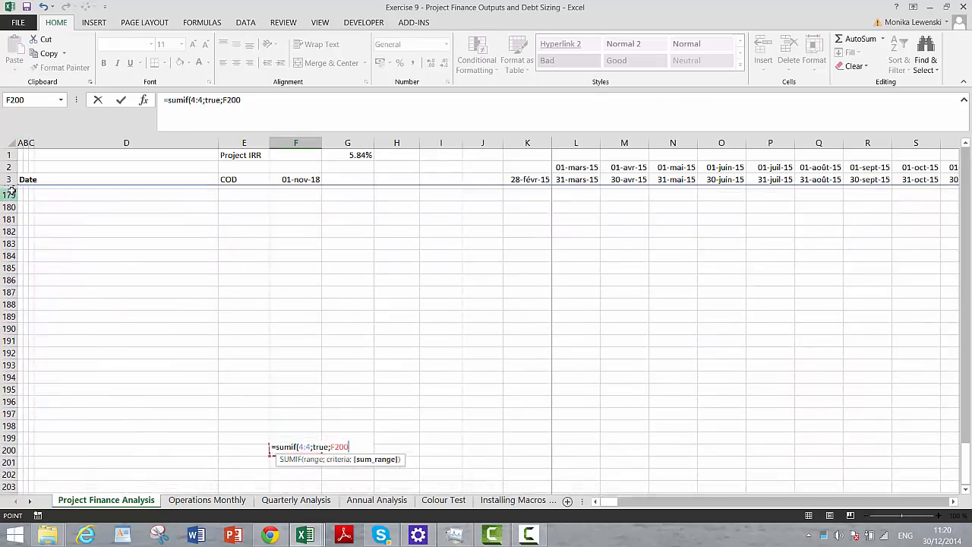
key("Page_Up")
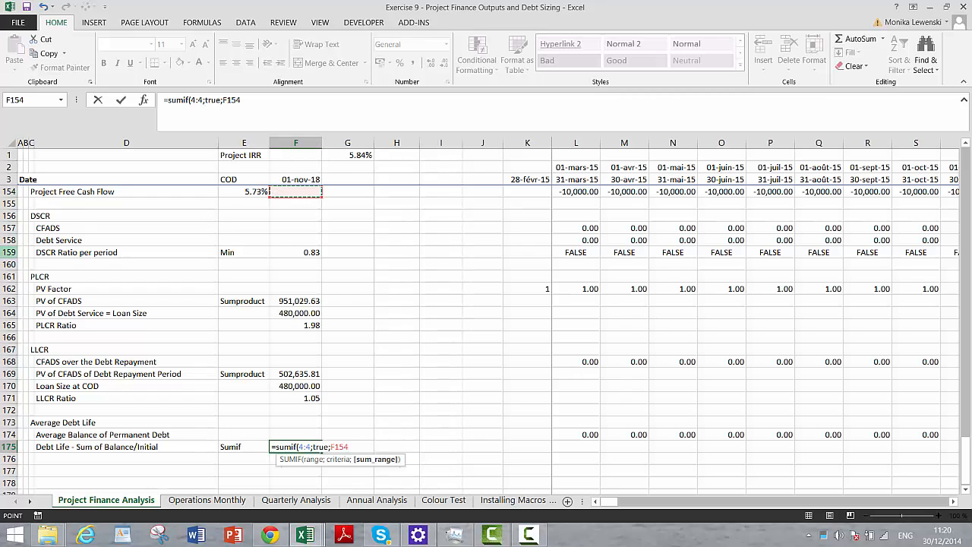
left_click(7, 435)
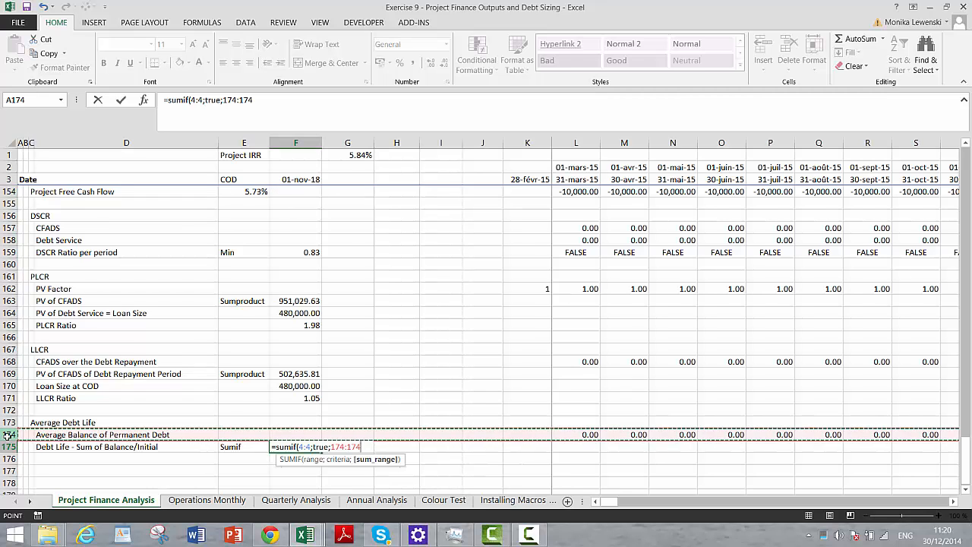
key("Return")
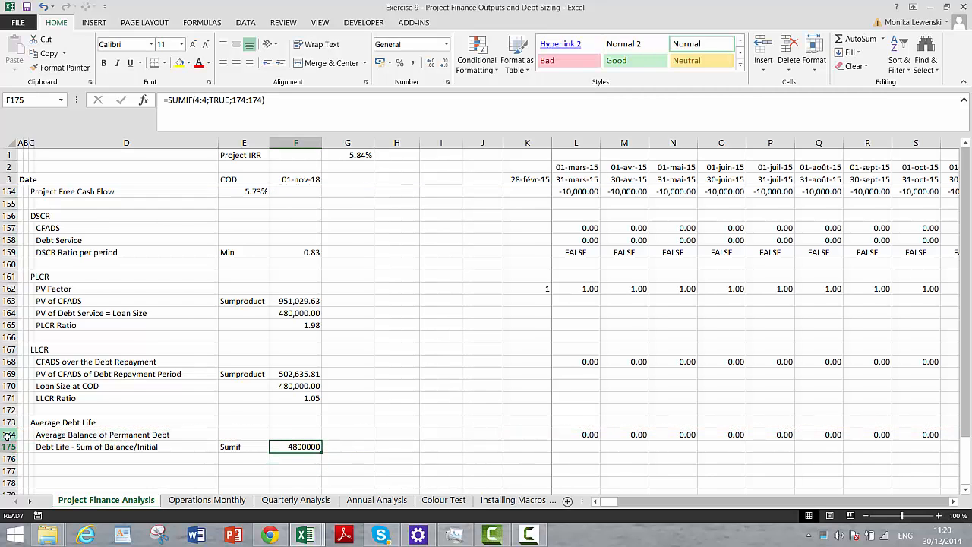
key("ctrl+shift+1")
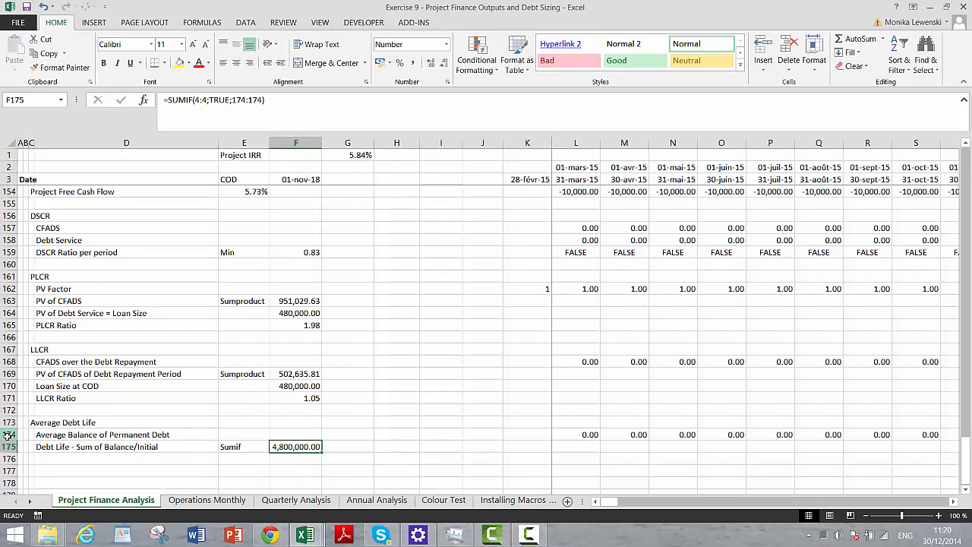
- Enter the label "Initial" in G175 beside the summed balance
key("Left")
key("Left")
key("Right")
key("Right")
key("Right")
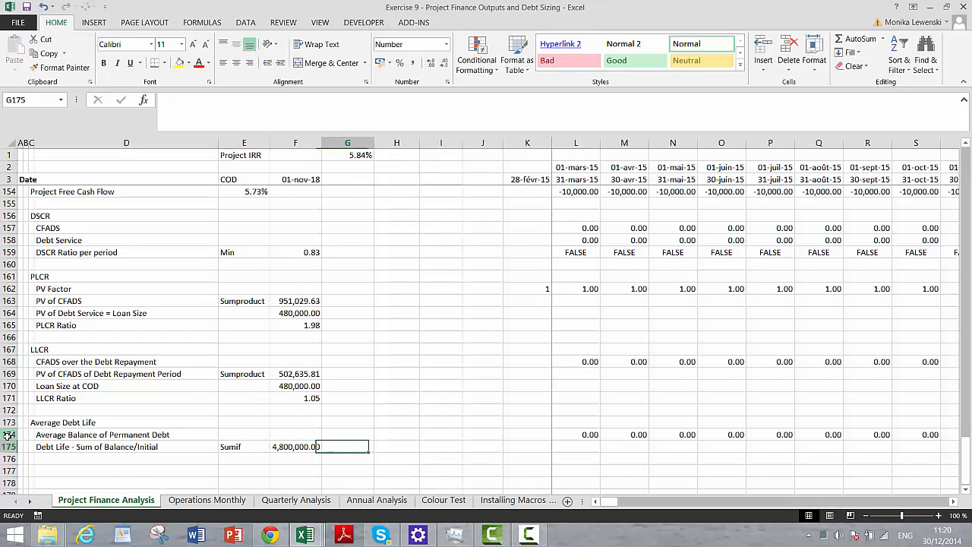
type("Initial")
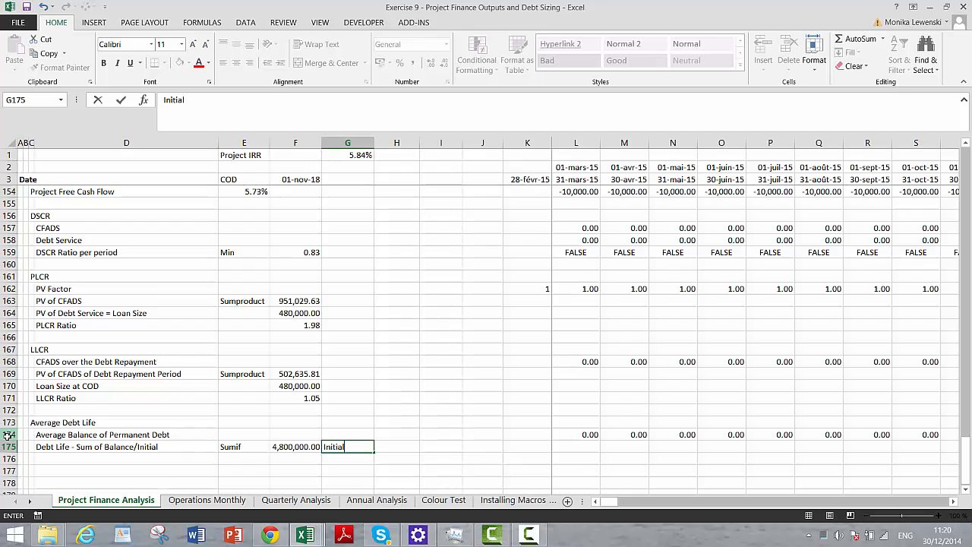
key("Right")
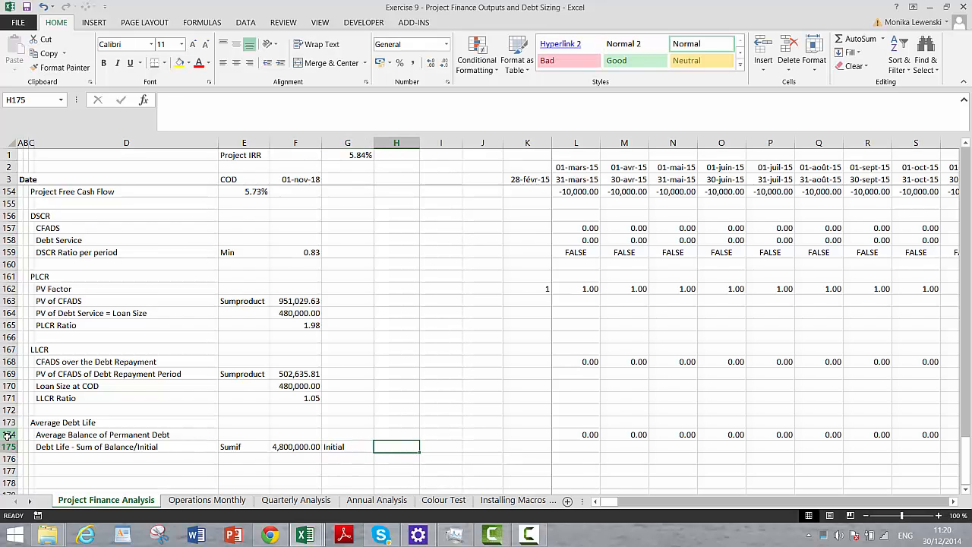
- Link H175 to the Loan Size at COD value in F170
type("=")
key("Up")
key("Up")
key("Up")
key("Up")
key("Up")
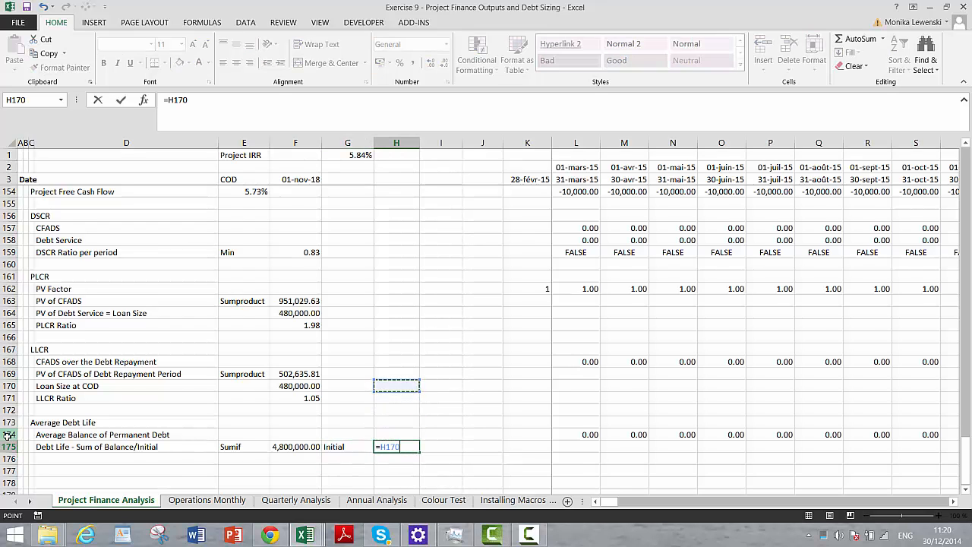
key("Left")
key("Left")
key("Return")
- Enter the label "Average Life" in D177 below the Debt Life row
key("Down")
key("Left")
key("Left")
key("Left")
key("Left")
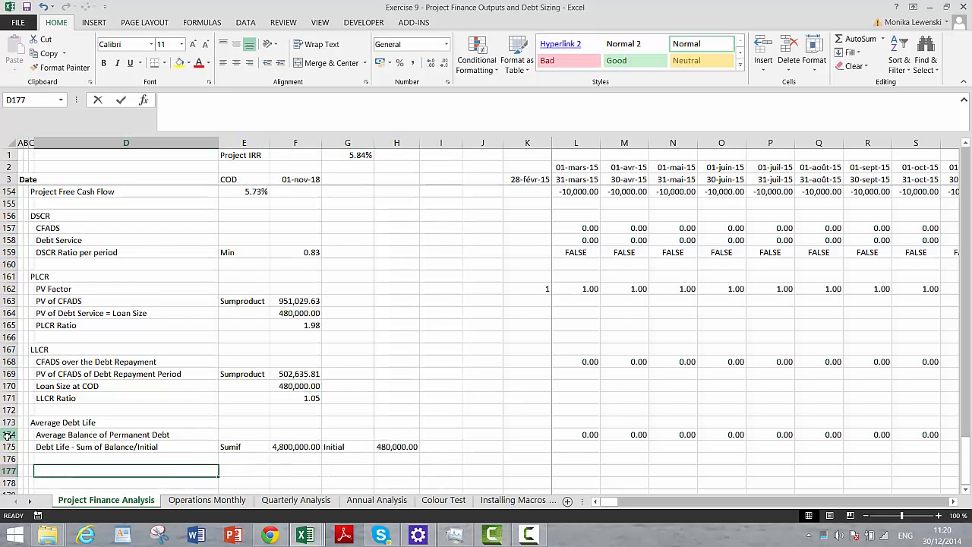
type("Average L")
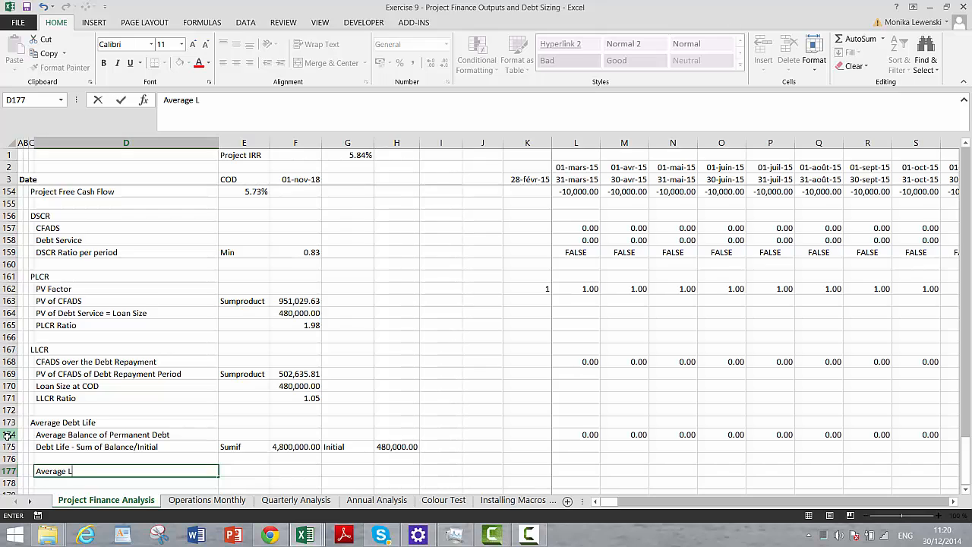
type("ife Rate")
key("Return")
- Delete the blank row 176 between the Debt Life and Average Life rows
key("Up")
key("Up")
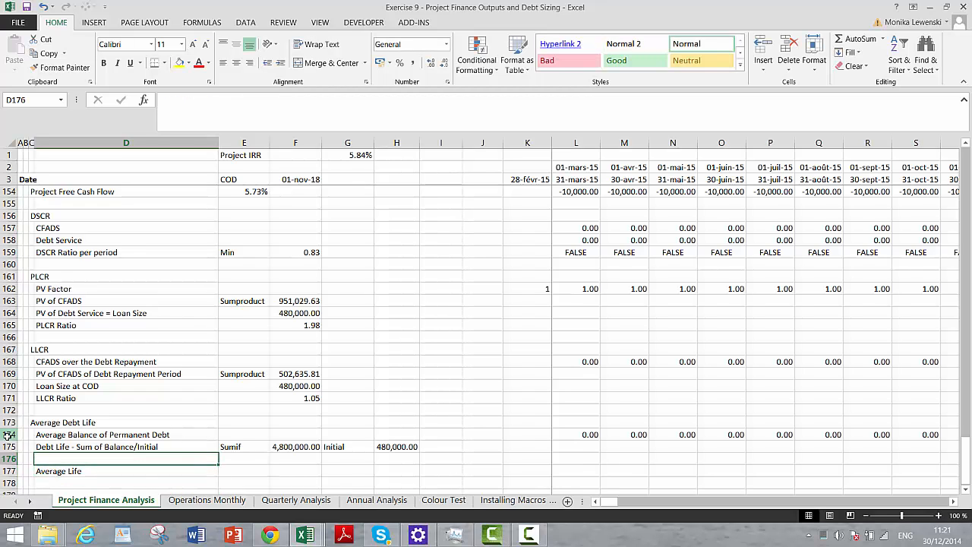
key("shift+space")
key("ctrl+minus")
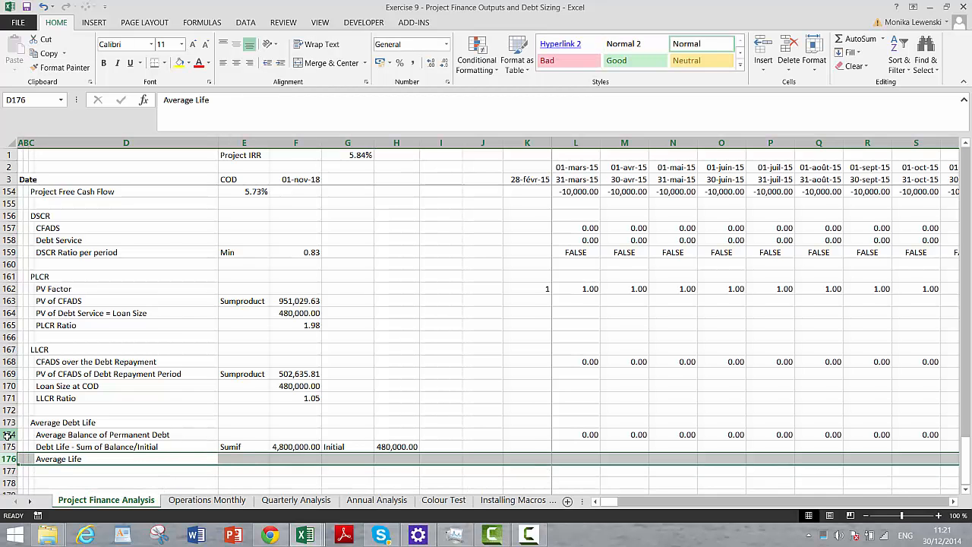
- Calculate Average Life in F176 as =F175/H175/2 and format it as a number with two decimals
key("Right")
key("Right")
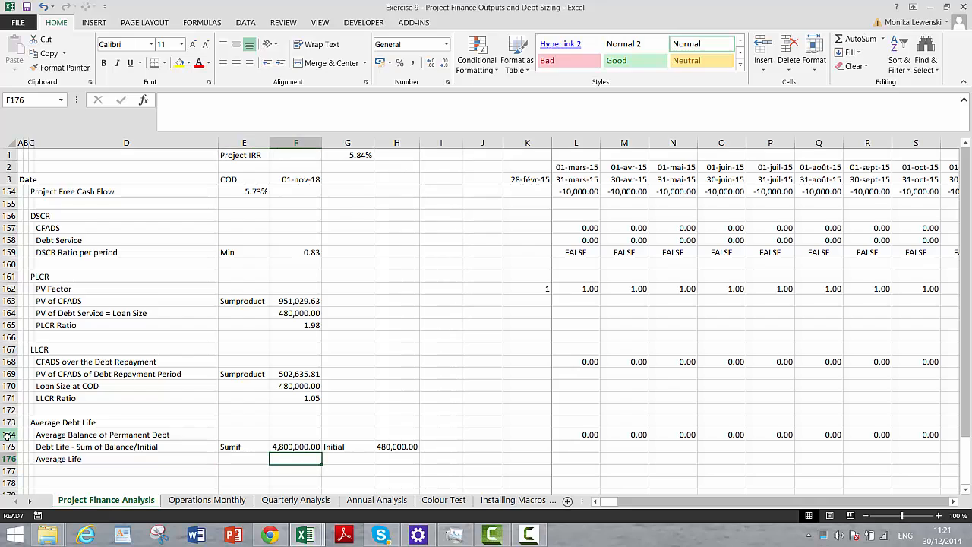
type("=")
key("Up")
type("/")
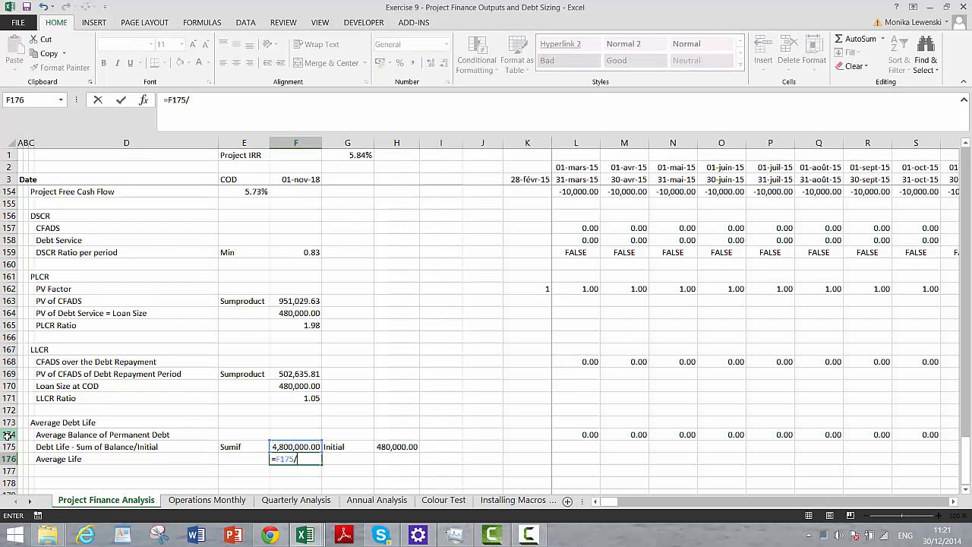
key("Up")
key("Right")
key("Right")
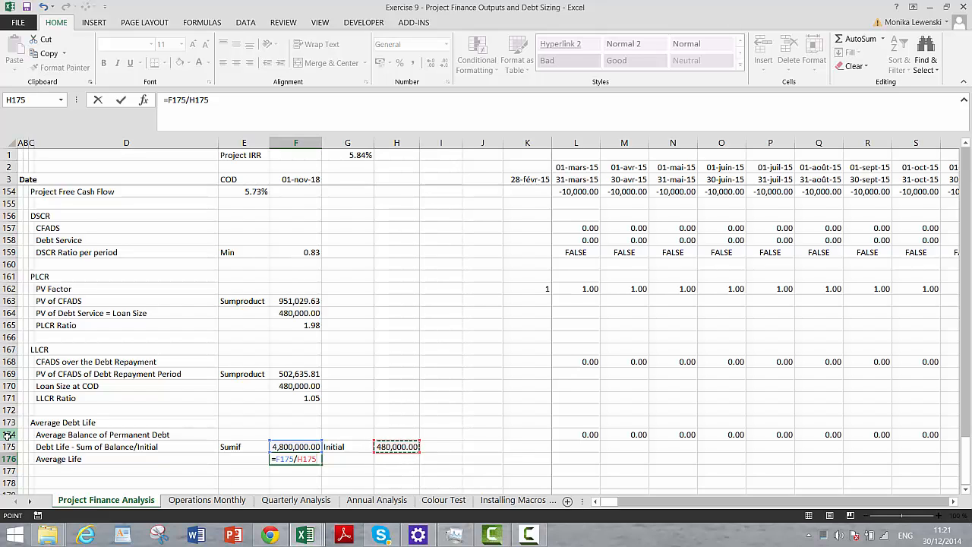
type("/2")
key("ctrl+Return")
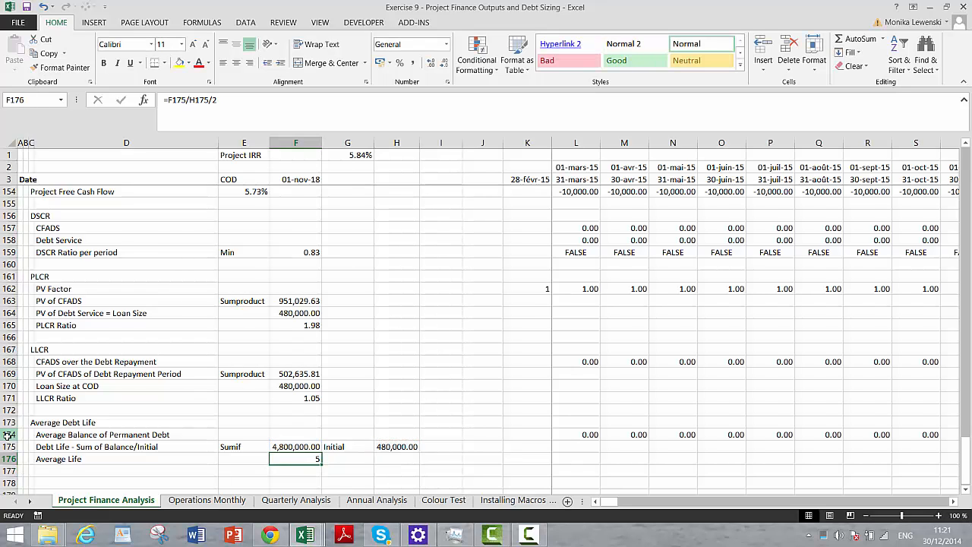
key("ctrl+shift+1")
- Review the Outputs section from the cash flow rows through the DSCR, PLCR, LLCR and Average Debt Life blocks
key("Left")
key("Left")
key("Left")
key("Left")
key("Left")
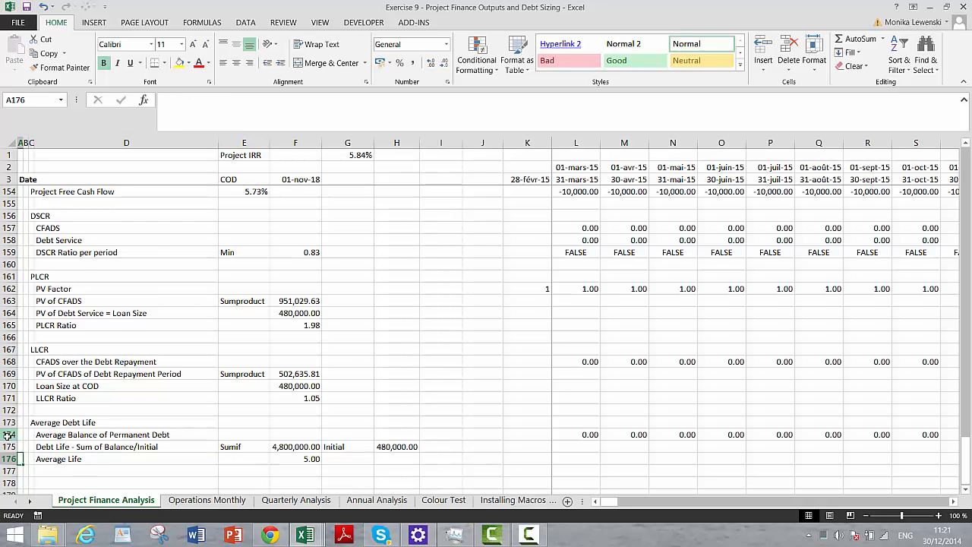
key("ctrl+Up")
key("ctrl+Up")
key("ctrl+Up")
key("ctrl+Up")
key("ctrl+Up")
key("ctrl+Up")
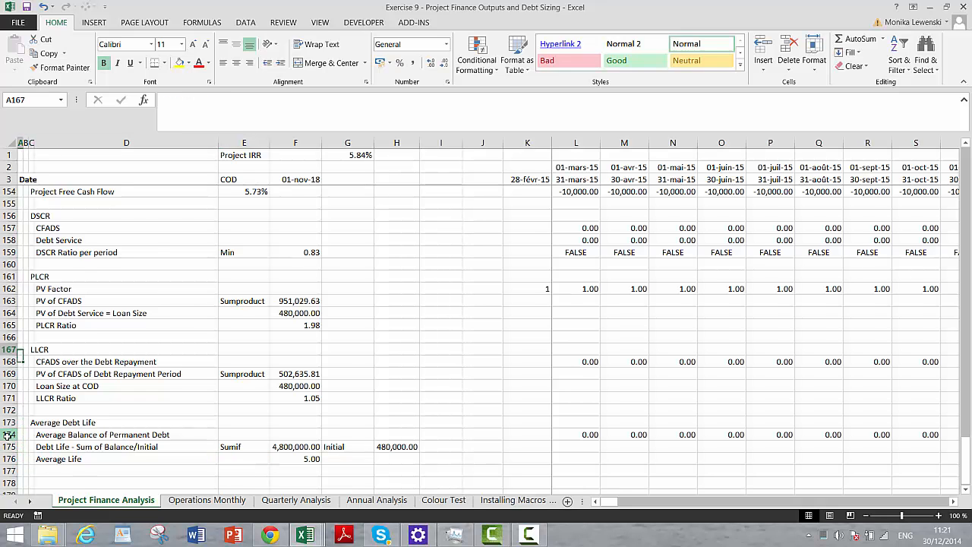
key("Up")
key("Up")
key("Up")
key("Up")
key("Up")
key("Up")
key("Up")
key("Up")
key("Up")
key("Down")
key("Down")
key("Down")
key("Down")
key("Down")
key("Down")
key("Down")
key("Down")
key("Down")
key("Down")
key("Down")
key("Down")
key("Down")
key("Down")
key("Down")
key("Down")
key("Down")
key("Down")
key("Down")
key("Down")
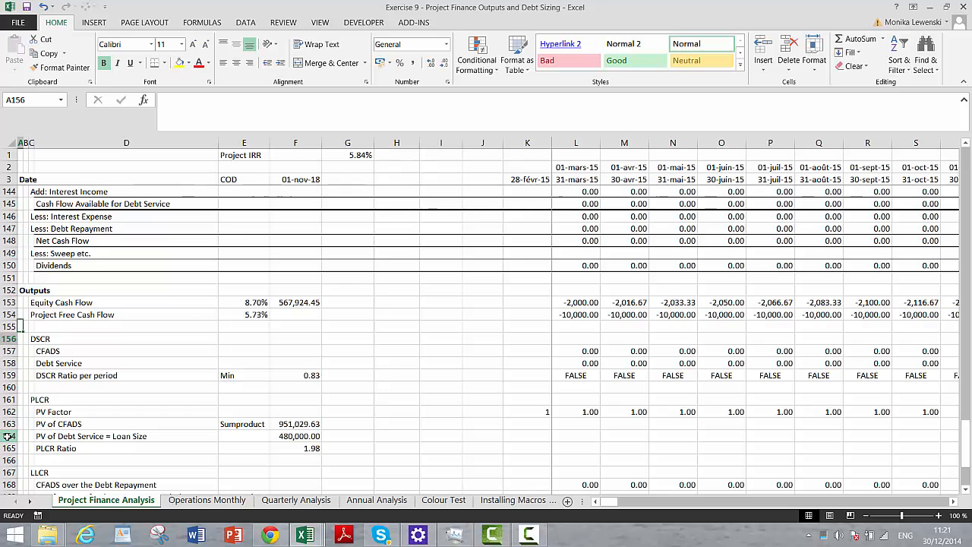
key("Down")
key("Down")
key("Down")
key("Down")
key("Down")
key("Down")
key("Down")
key("Down")
key("Down")
key("Down")
key("Down")
key("Down")
key("Up")
key("Up")
key("Up")
key("Up")
key("Up")
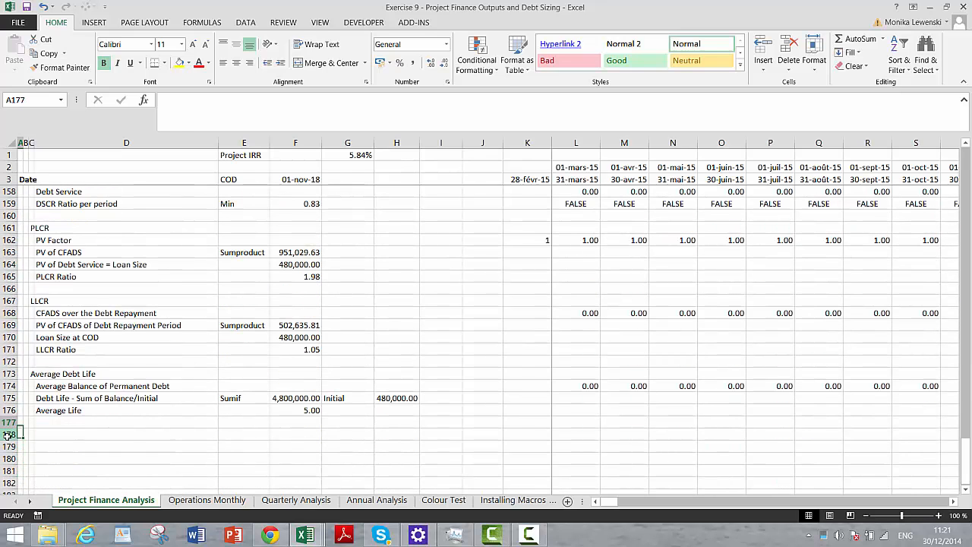
key("Right")
key("Right")
key("Down")
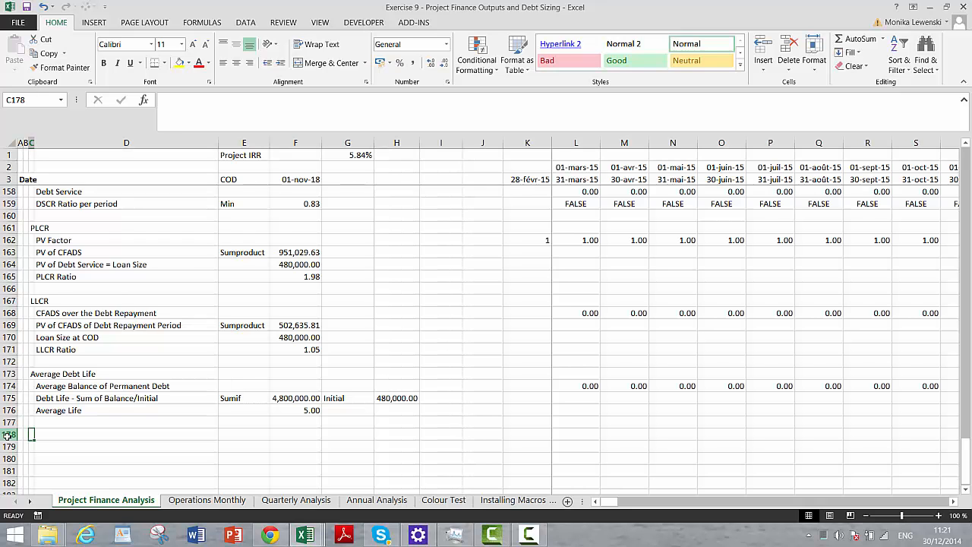
- Insert blank rows at row 155, between Project Free Cash Flow and the DSCR block
key("Page_Up")
key("Right")
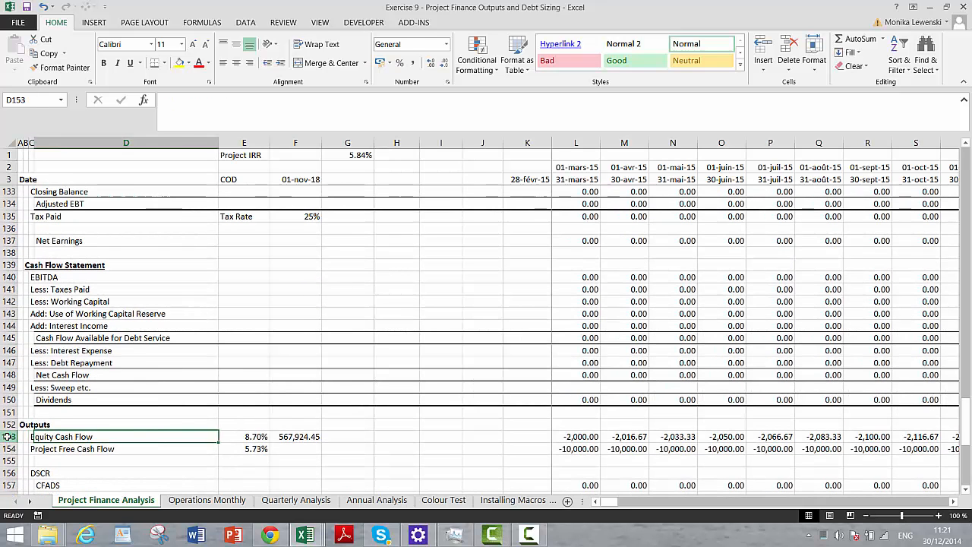
key("Right")
key("Left")
key("Left")
key("Down")
key("Down")
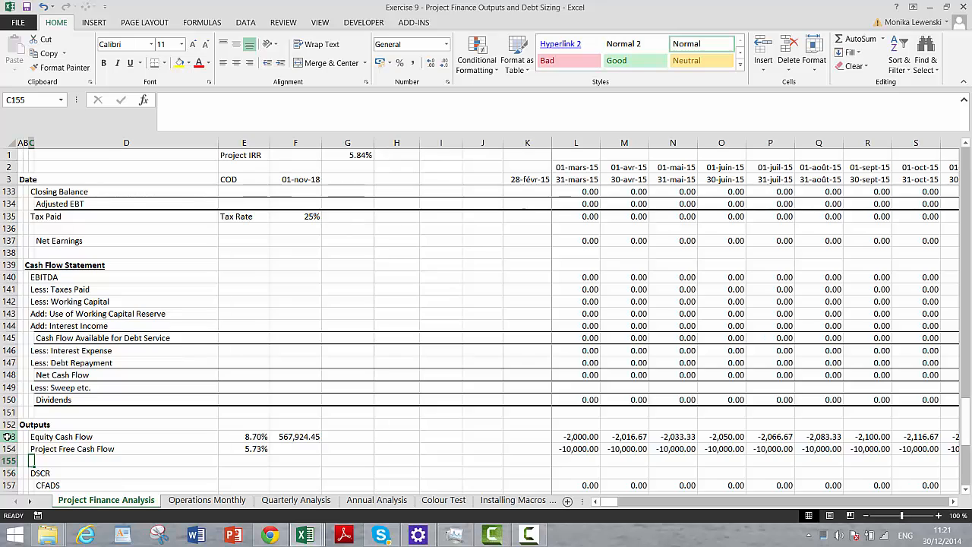
key("shift+space")
key("ctrl+shift+plus")
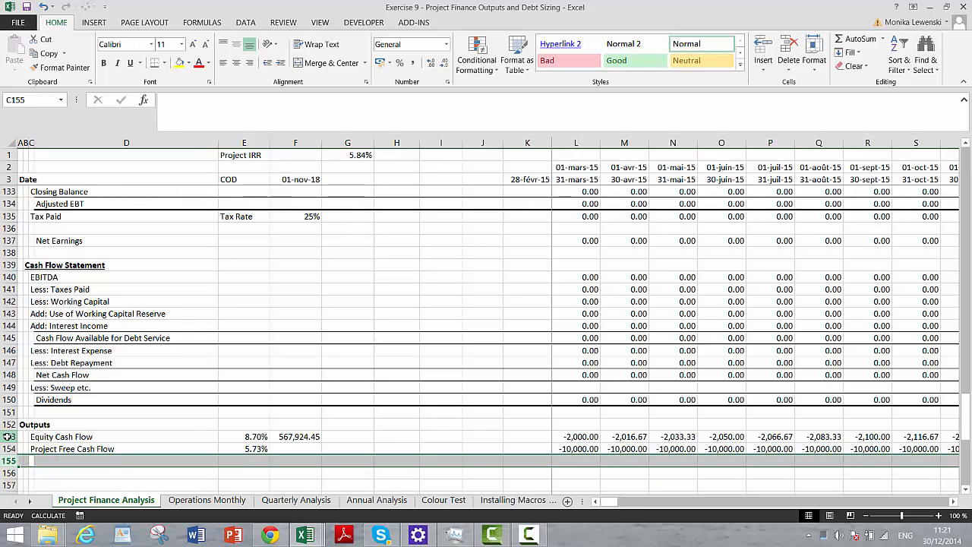
- Enter the label "Debt IRR" in C156 below the Project Free Cash Flow row
key("Down")
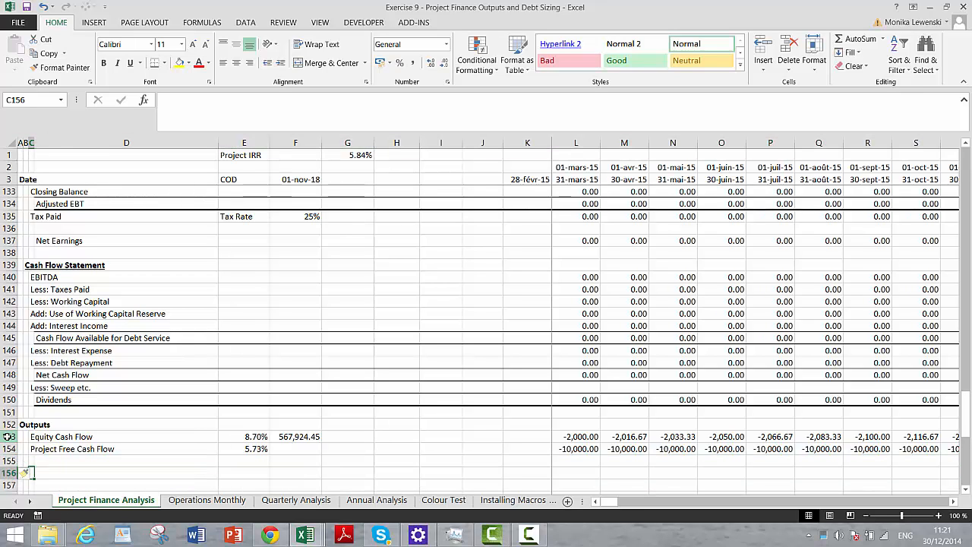
type("Debt I")
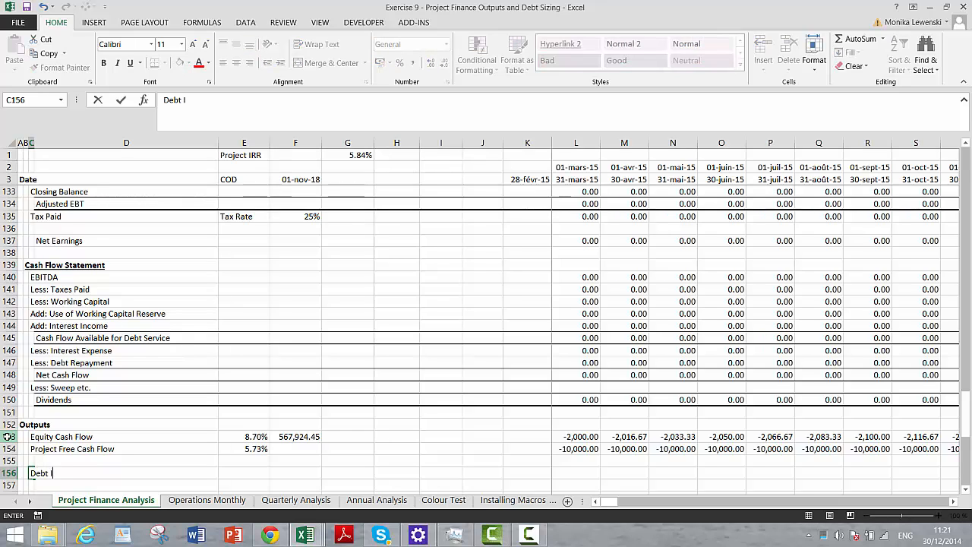
type("RR")
key("Return")
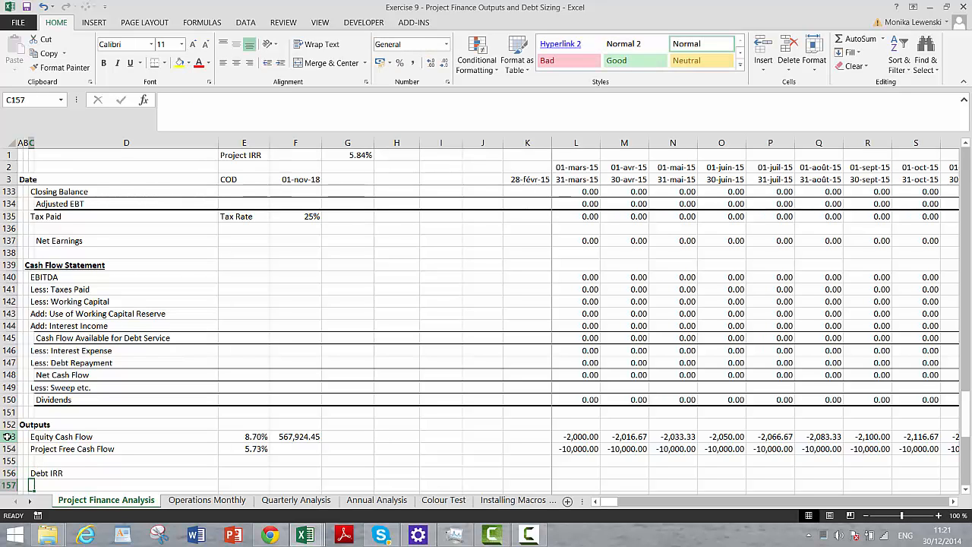
- Enter the labels "Debt Cash Flow" in D157 and "Outflow for Draws" in D158 under the Debt IRR heading
key("Right")
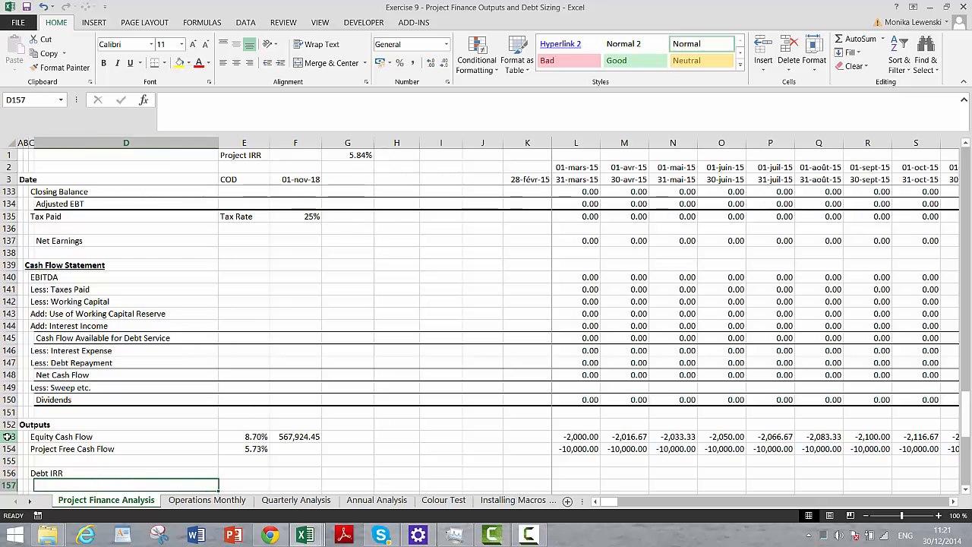
type("Debt Cash")
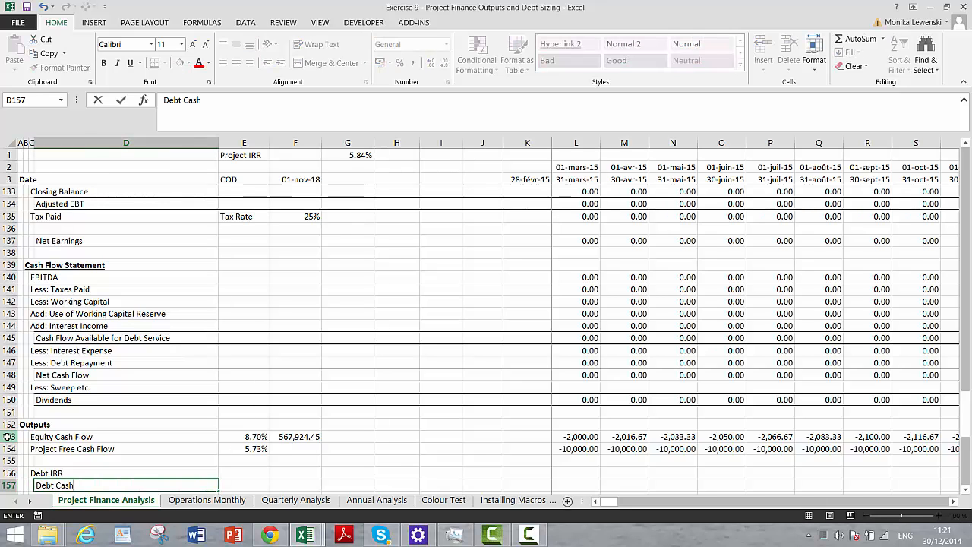
type(" Flow")
key("Return")
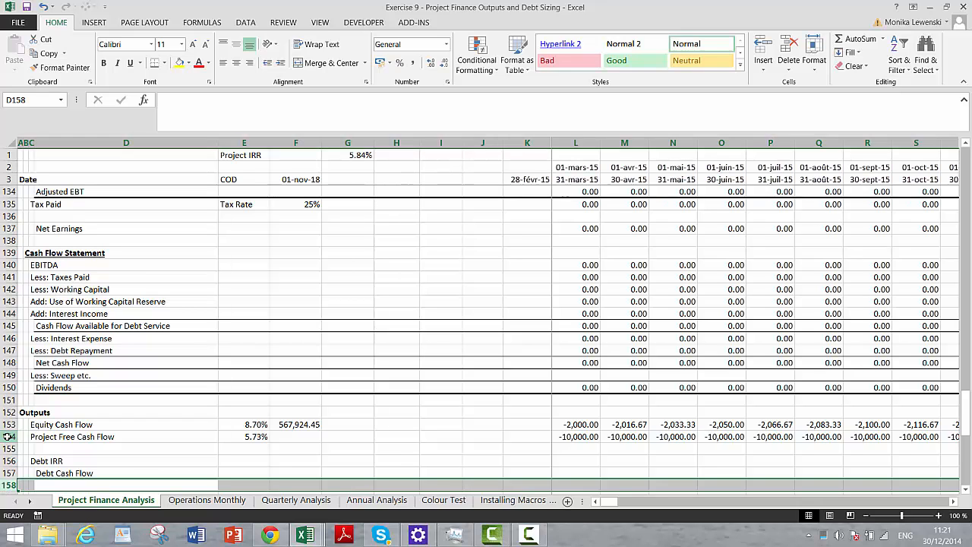
key("Down")
key("Up")
key("Up")
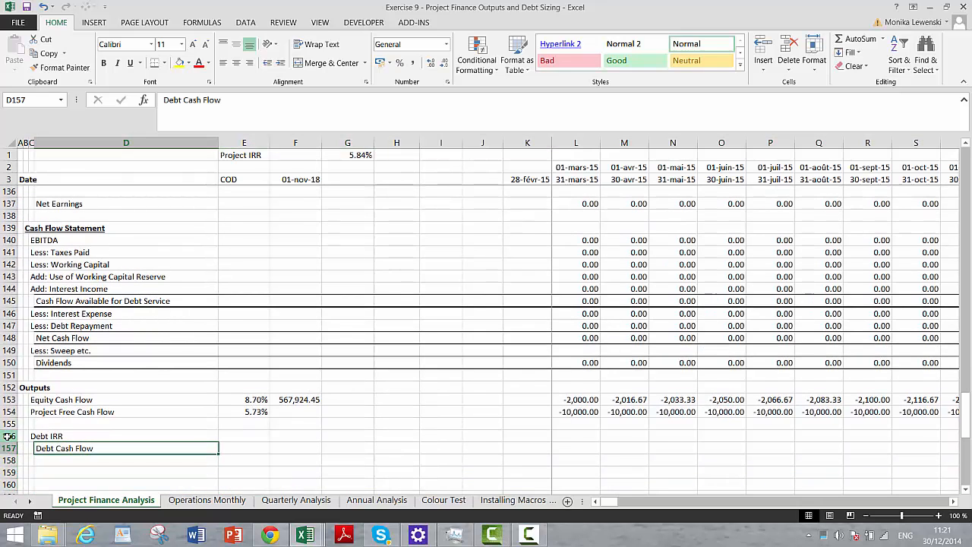
key("Down")
type("O")
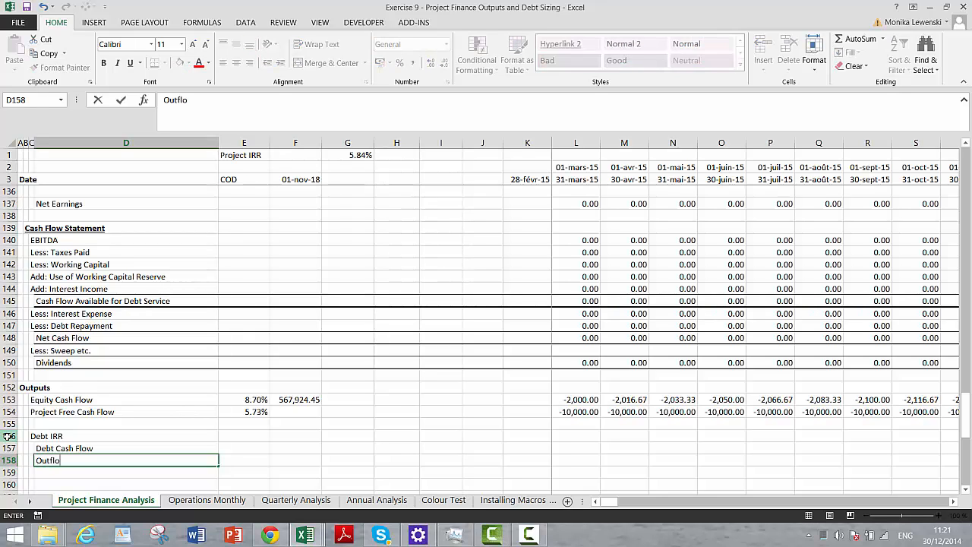
type("utflow for Daraws")
key("Return")
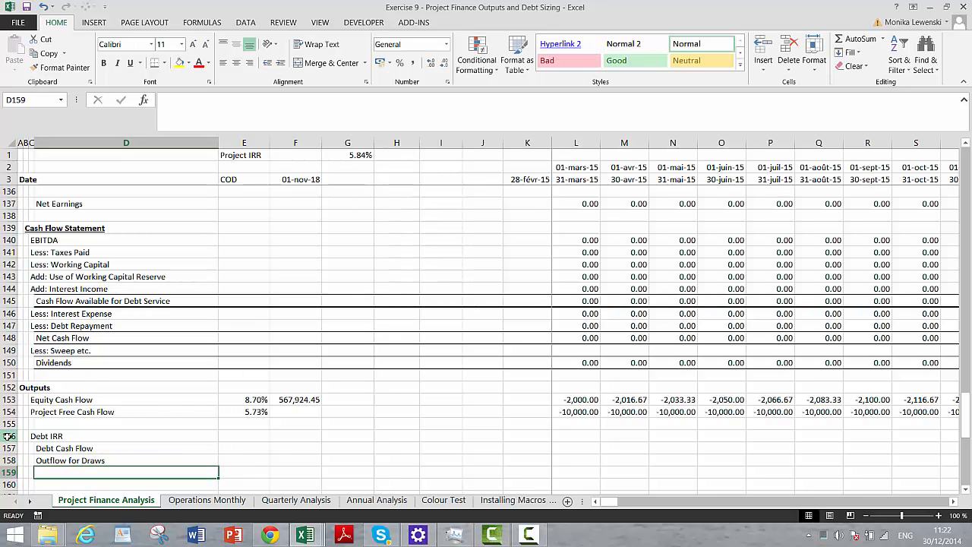
- Enter the labels "Interest Paid" in D159 and "Repayments" in D160
type("Interes")
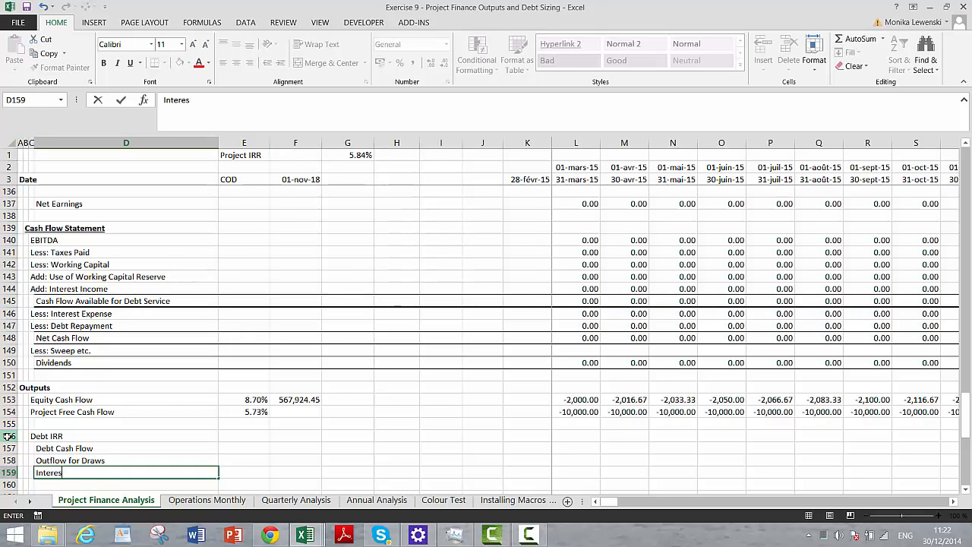
type("t Paid")
key("Return")
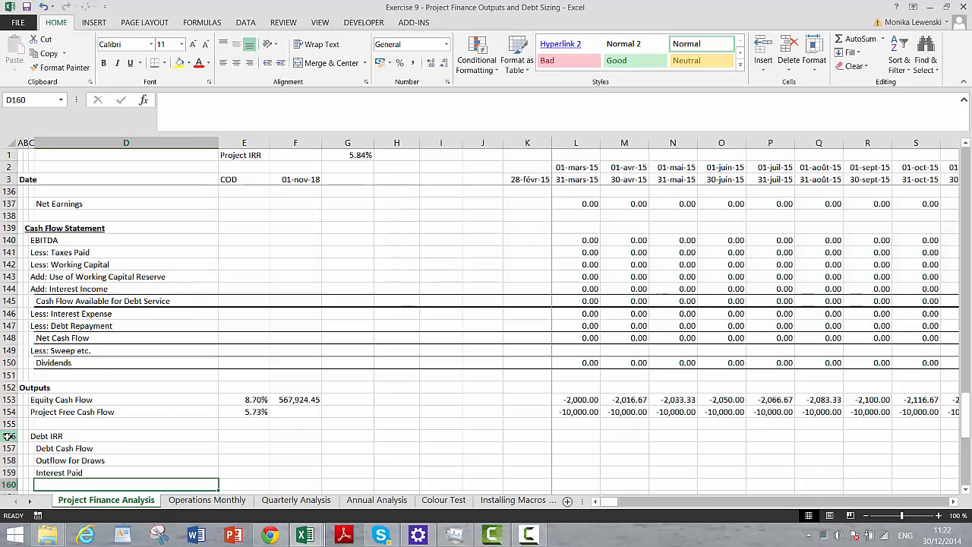
type("Repayment")
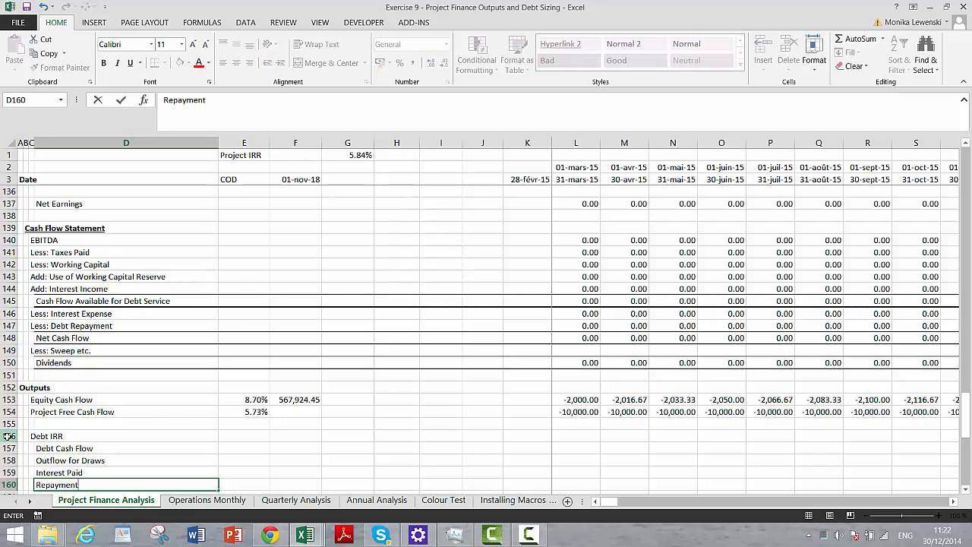
type("s")
key("Return")
- Link the Outflow for Draws in L158 to the negative of the construction debt draws with =-L90
key("Up")
key("Up")
key("Up")
key("Up")
key("Right")
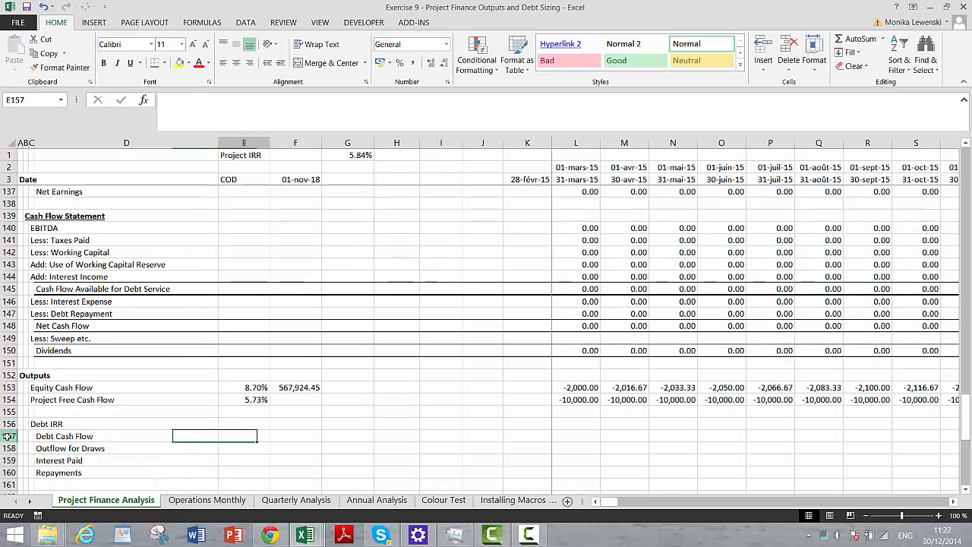
key("Right")
key("Right")
key("Right")
key("Right")
key("Right")
key("Down")
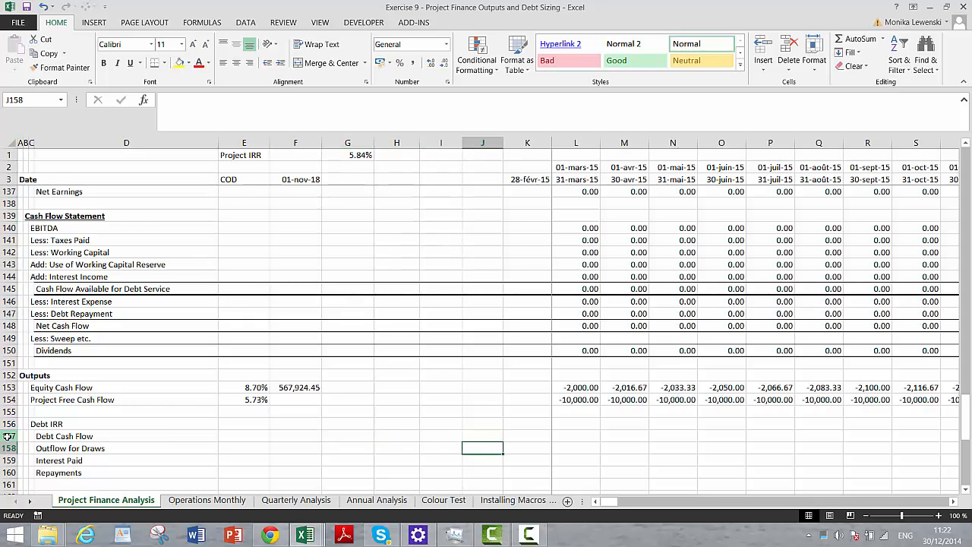
key("Right")
key("Right")
type("=-")
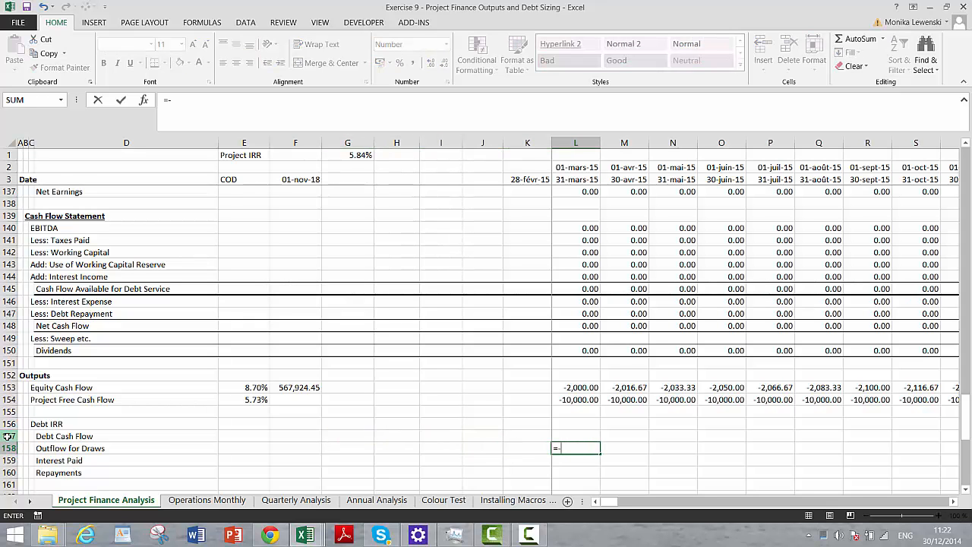
key("Up")
key("Up")
key("Up")
key("Up")
key("Up")
key("Up")
key("Up")
key("Up")
key("Up")
key("Up")
key("Up")
key("Up")
key("Up")
key("Up")
key("Up")
key("Up")
key("Up")
key("Up")
key("Up")
key("Up")
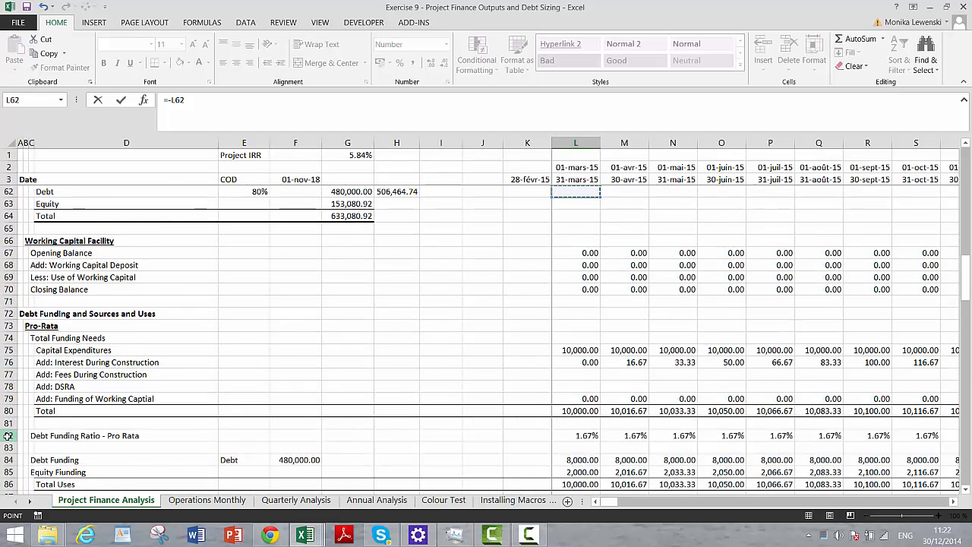
key("Down")
key("Down")
key("Down")
key("Down")
key("Down")
key("Down")
key("Down")
key("Down")
key("Down")
key("Down")
key("Down")
key("Down")
key("Down")
key("Down")
key("Down")
key("Down")
key("Down")
key("Down")
key("Down")
key("Down")
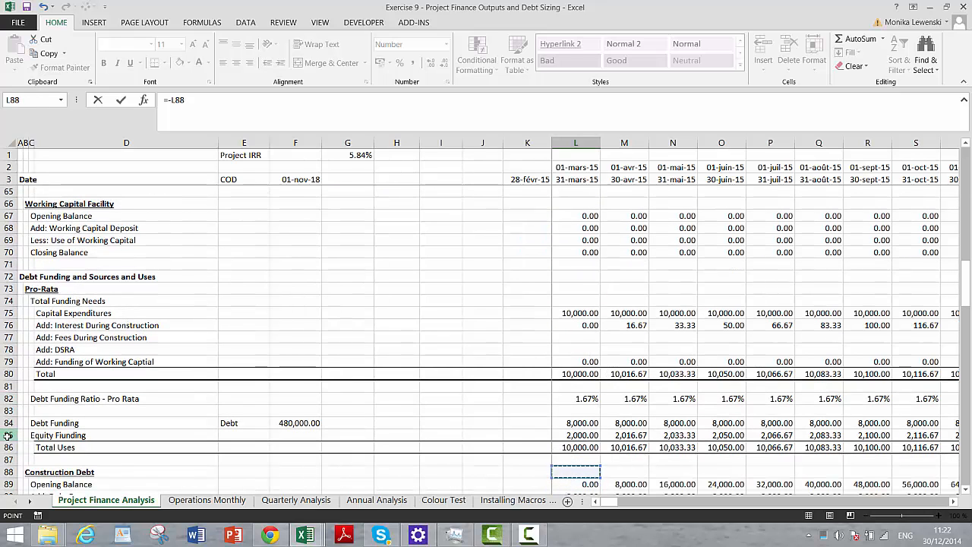
key("Down")
key("Down")
key("Down")
key("Down")
key("Down")
key("Down")
key("Down")
key("Down")
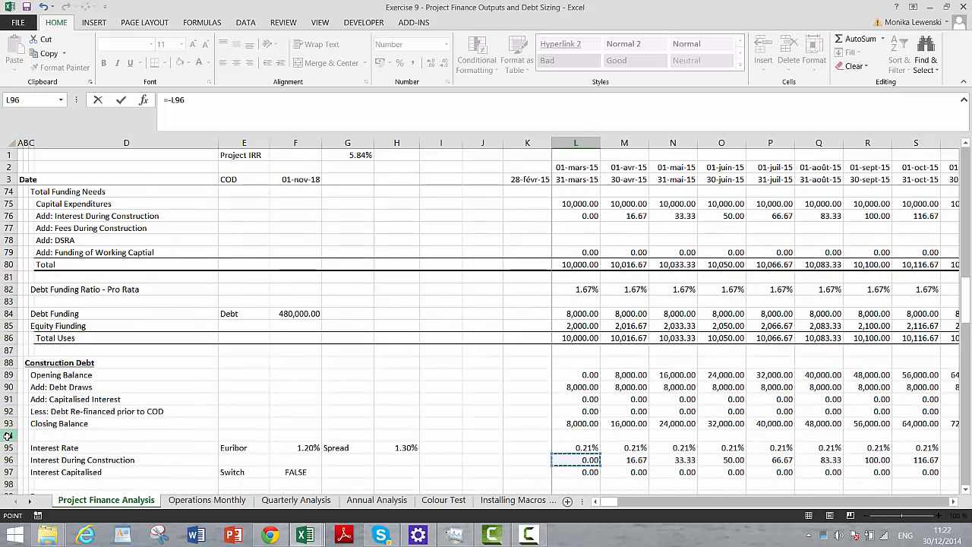
key("Up")
key("Up")
key("Up")
key("Up")
key("Up")
key("Up")
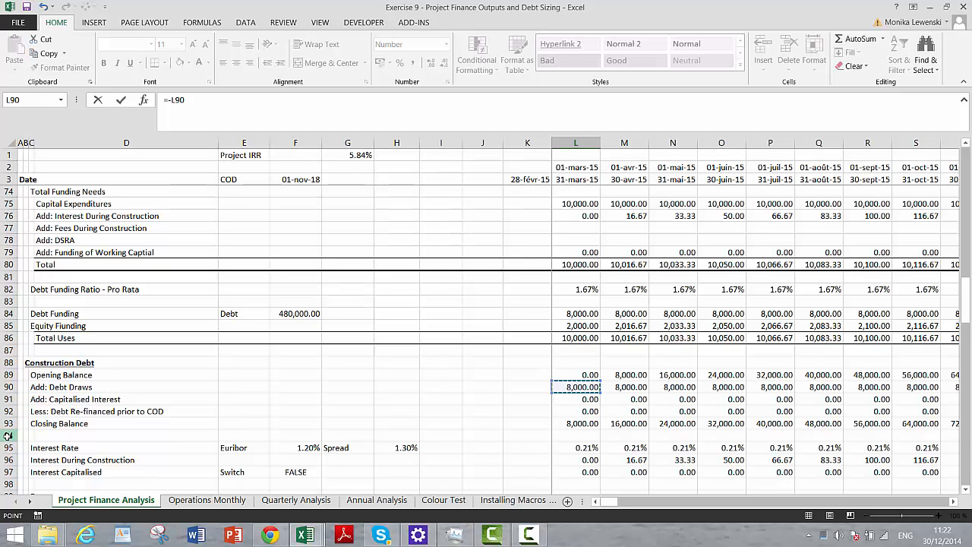
key("Return")
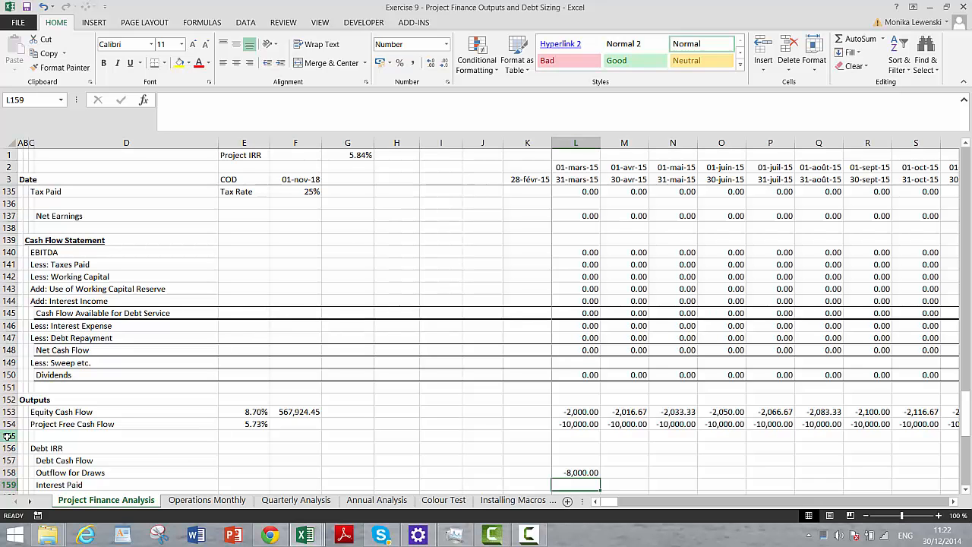
- Build the Interest Paid formula in L159 as interest during construction less interest capitalised, =L96-L97
type("=")
key("Up")
key("Up")
key("Up")
key("Up")
key("Up")
key("Up")
key("Up")
key("Up")
key("Up")
key("Up")
key("Up")
key("Up")
key("Up")
key("Up")
key("Up")
key("Up")
key("Up")
key("Up")
key("Up")
key("Up")
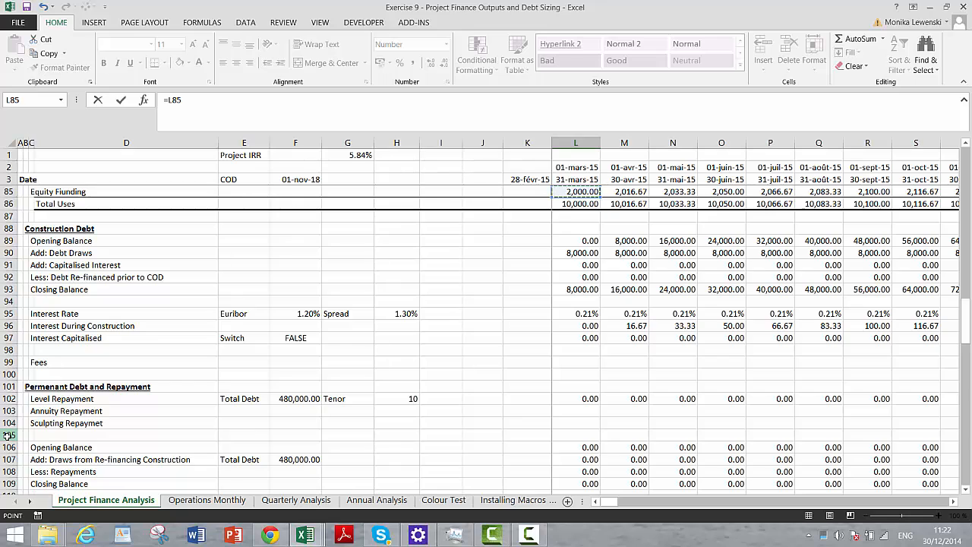
key("Down")
key("Down")
key("Down")
key("Down")
key("Down")
key("Down")
key("Down")
key("Down")
key("Down")
key("Down")
key("Down")
key("Down")
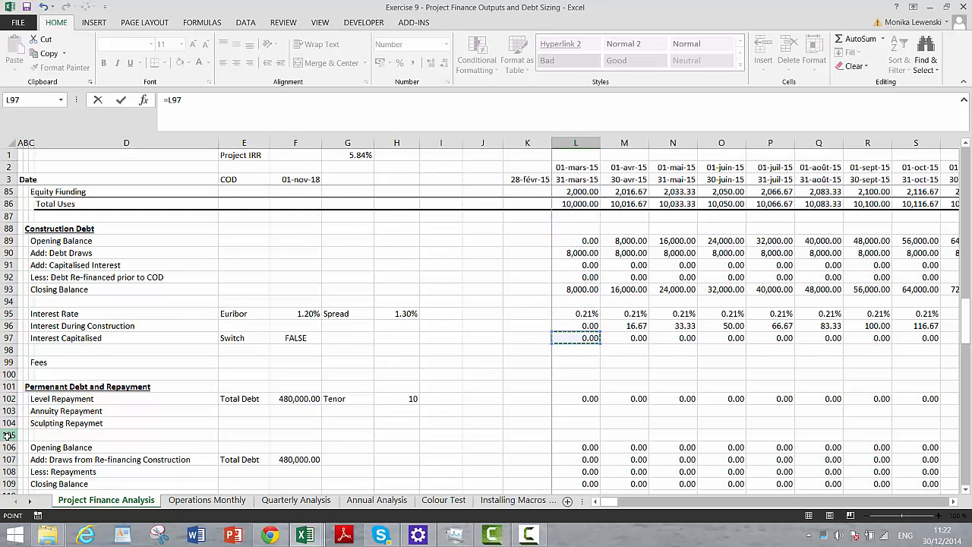
key("Up")
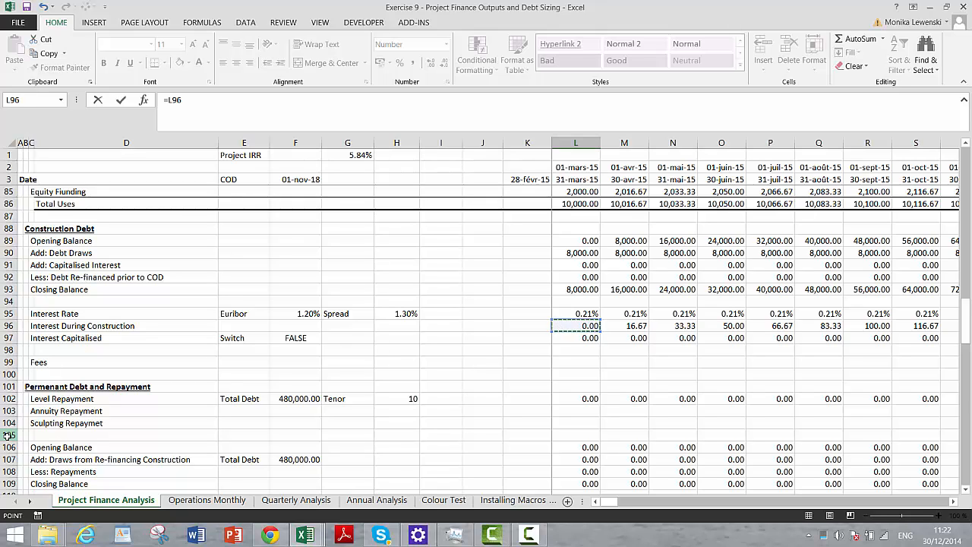
type("-")
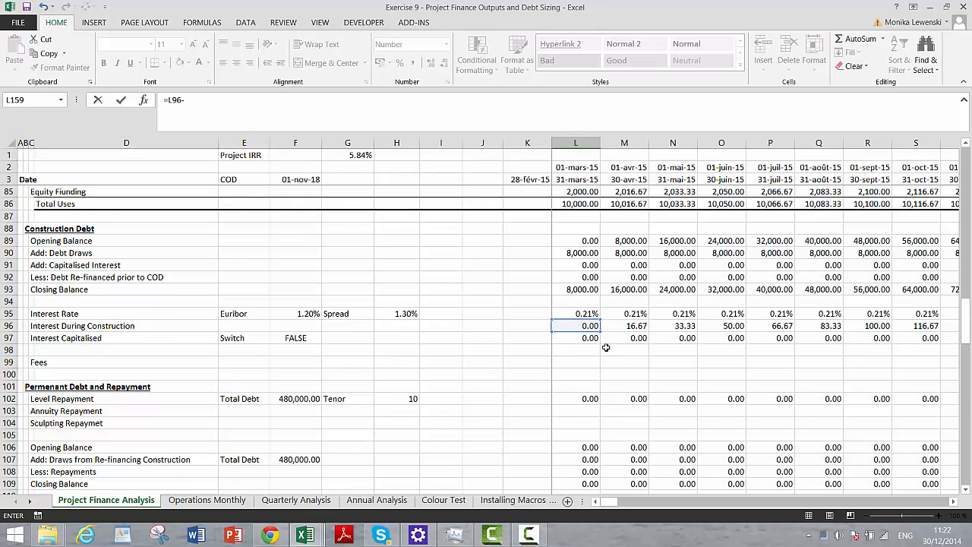
left_click(580, 339)
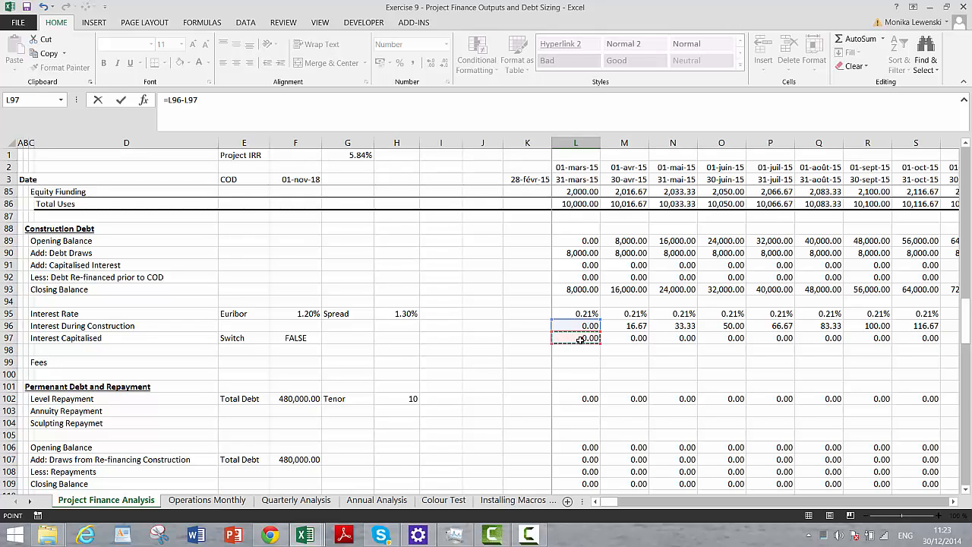
- Add the permanent debt interest expense to the Interest Paid formula in L159, making it =L96-L97+L112
type("+")
left_click(578, 431)
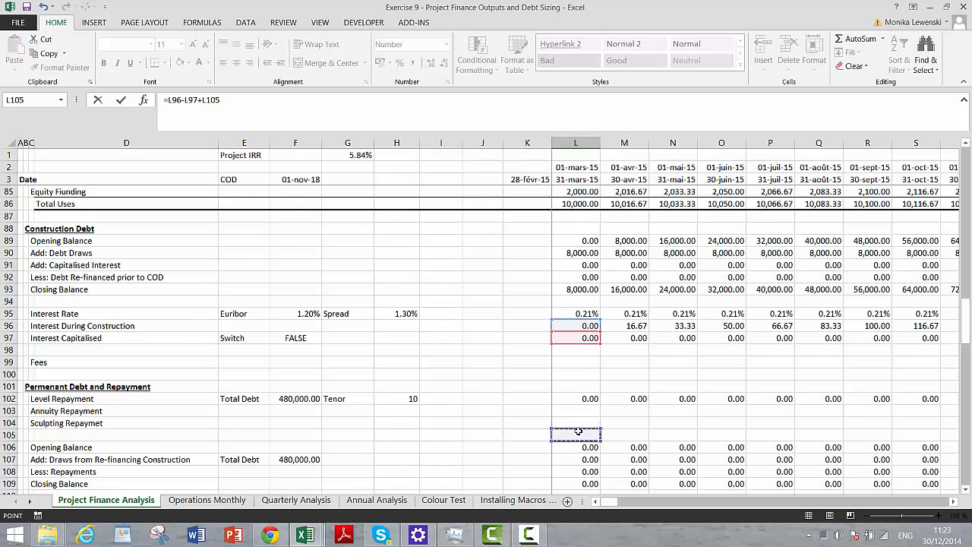
key("Down")
key("Down")
key("Down")
key("Down")
key("Down")
key("Down")
key("Down")
key("Down")
key("Down")
key("Down")
key("Down")
key("Down")
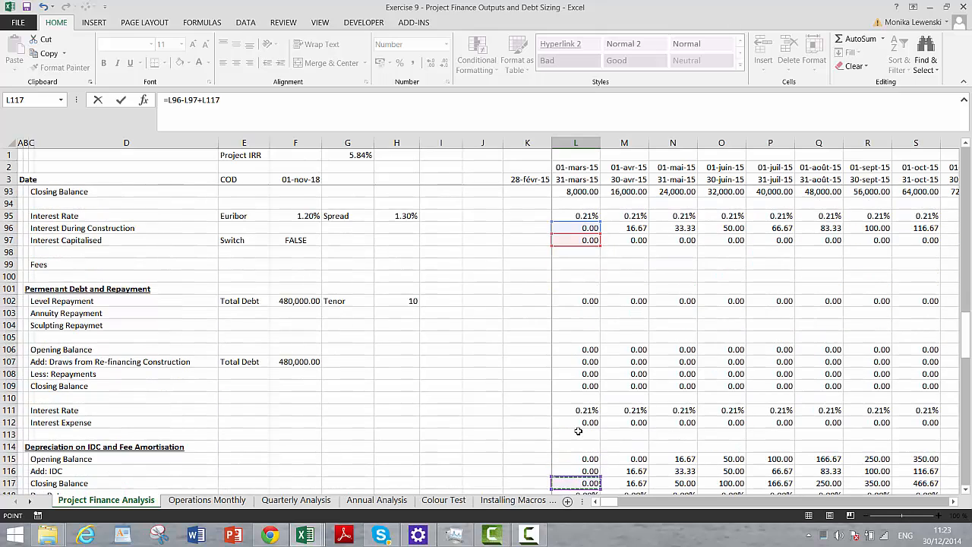
key("Up")
key("Up")
key("Up")
key("Up")
key("Up")
key("Return")
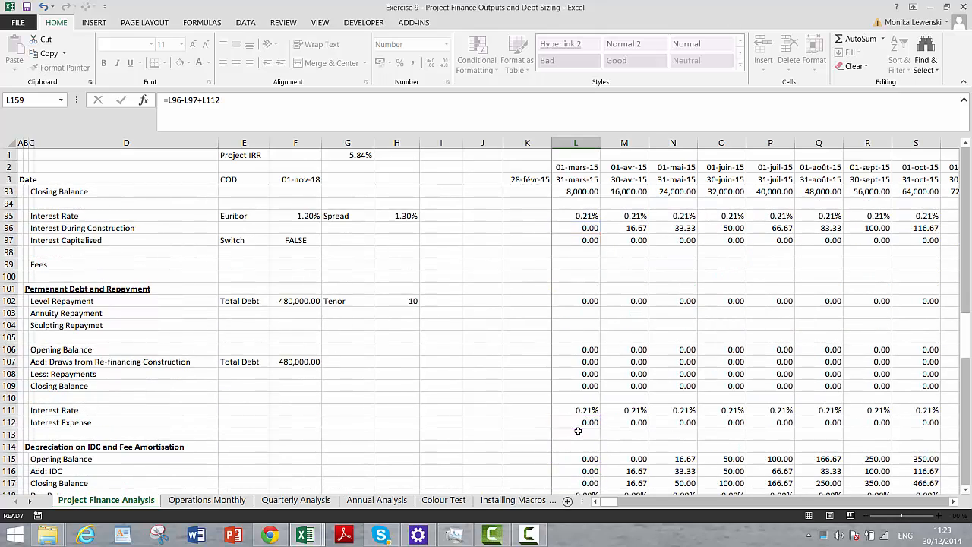
- Link Repayments in L160 to the permanent debt's Less: Repayments line with =L108
key("Down")
key("Down")
key("Down")
key("Down")
key("Down")
key("Down")
key("Down")
key("Down")
key("Down")
key("Down")
key("Down")
key("Down")
key("Down")
key("Down")
key("Down")
key("Down")
key("Down")
key("Down")
key("Down")
key("Down")
key("Up")
key("Left")
key("Left")
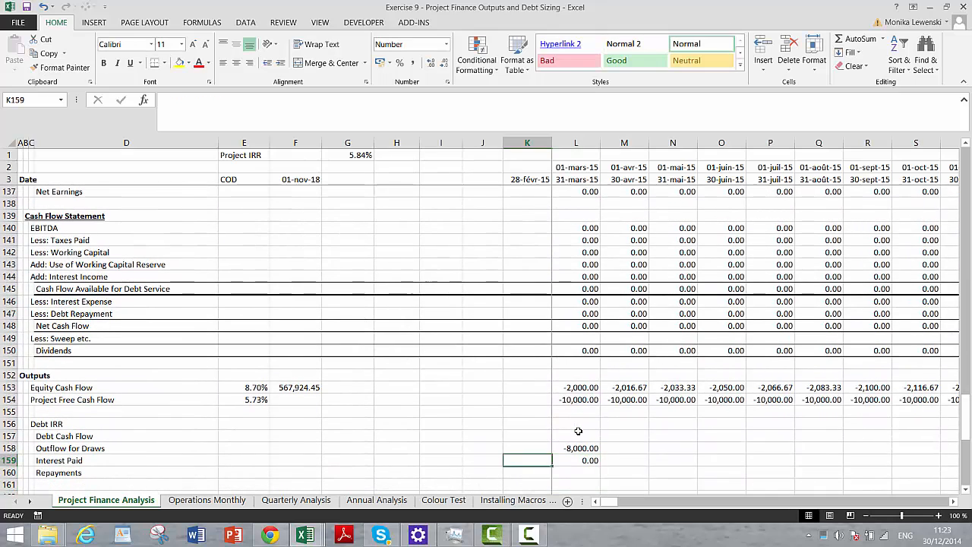
key("Right")
key("Right")
key("Up")
key("Up")
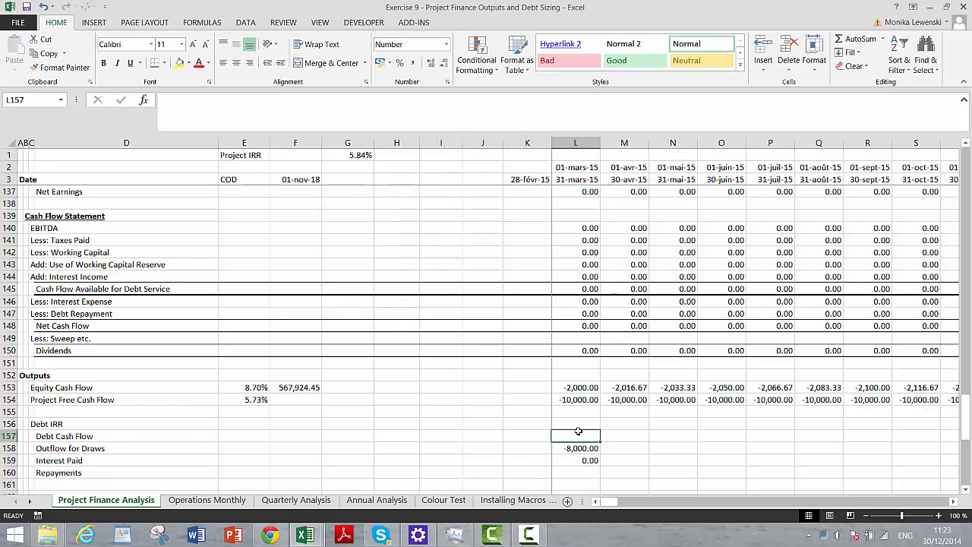
key("Down")
key("Down")
key("Down")
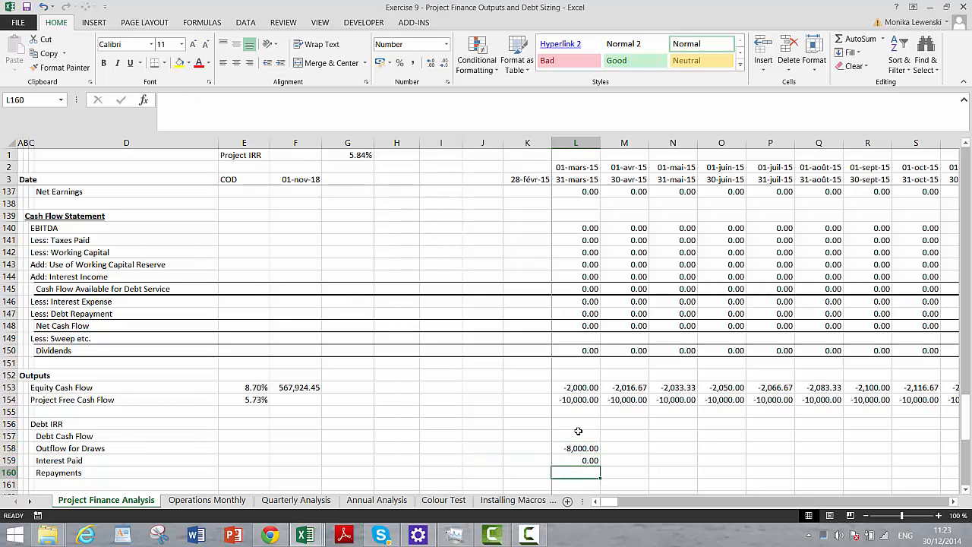
type("=")
key("Up")
key("Up")
key("Up")
key("Up")
key("Up")
key("Up")
key("Up")
key("Up")
key("Up")
key("Up")
key("Up")
key("Up")
key("Up")
key("Up")
key("Up")
key("Up")
key("Up")
key("Up")
key("Up")
key("Up")
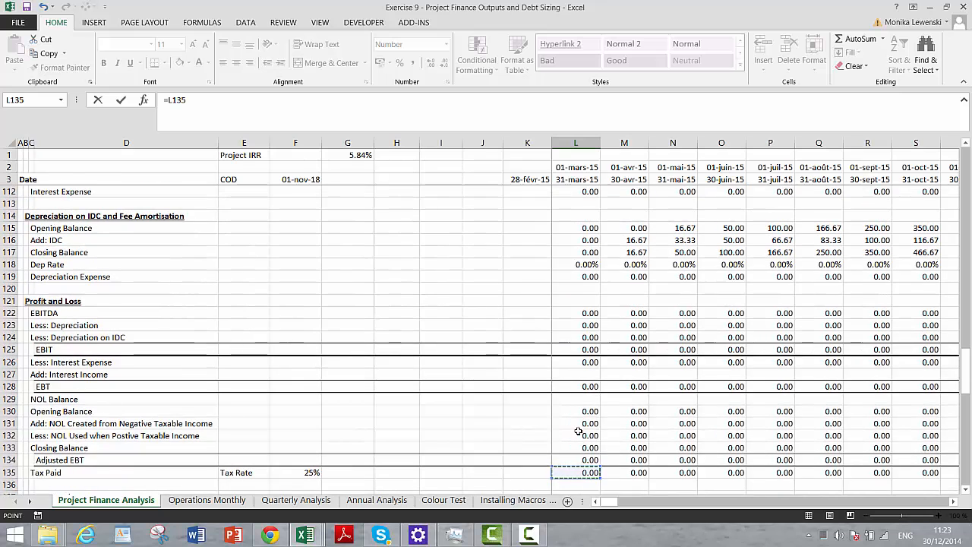
key("Up")
key("Up")
key("Up")
key("Up")
key("Up")
key("Up")
key("Up")
key("Up")
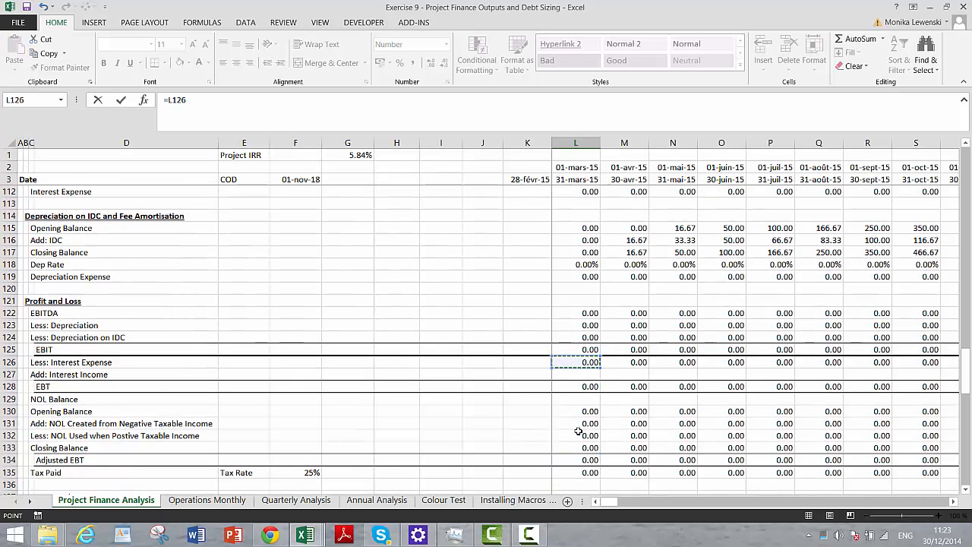
key("Up")
key("Up")
key("Up")
key("Up")
key("Up")
key("Up")
key("Up")
key("Up")
key("Up")
key("Up")
key("Up")
key("Up")
key("Up")
key("Up")
key("Up")
key("Up")
key("Up")
key("Up")
key("Up")
key("Up")
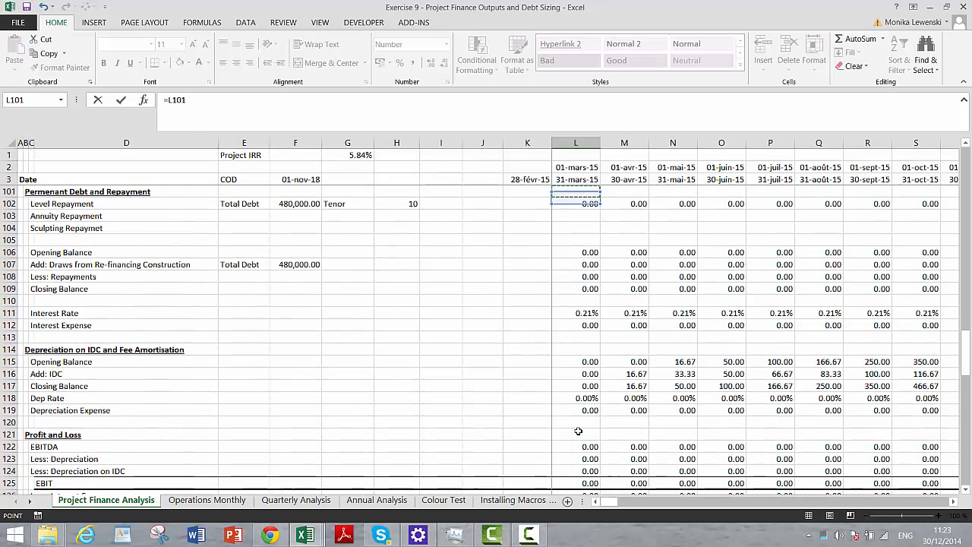
key("Down")
key("Down")
key("Down")
key("Down")
key("Down")
key("Down")
key("Down")
key("Down")
key("Down")
key("Down")
key("Down")
key("Down")
key("Down")
key("Down")
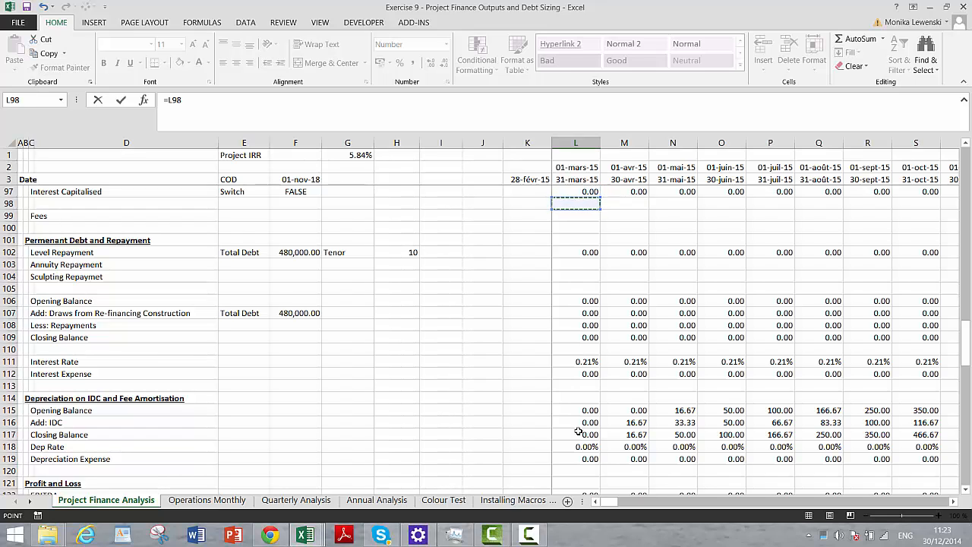
key("Up")
key("Up")
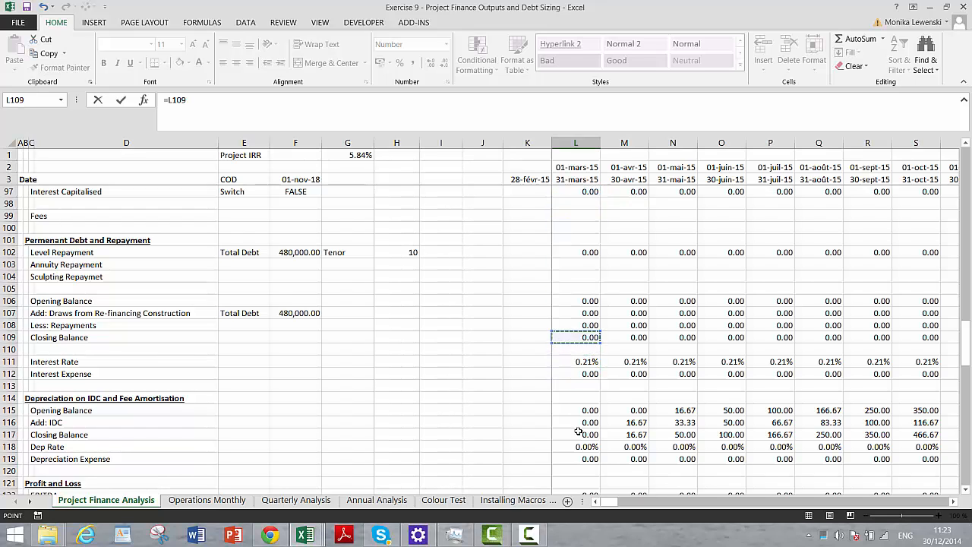
key("Up")
key("Down")
key("Up")
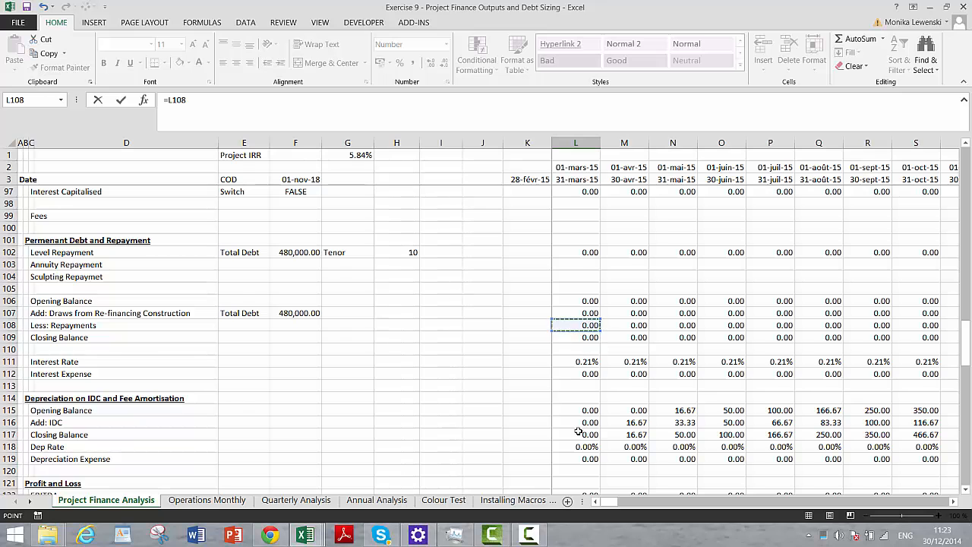
key("Return")
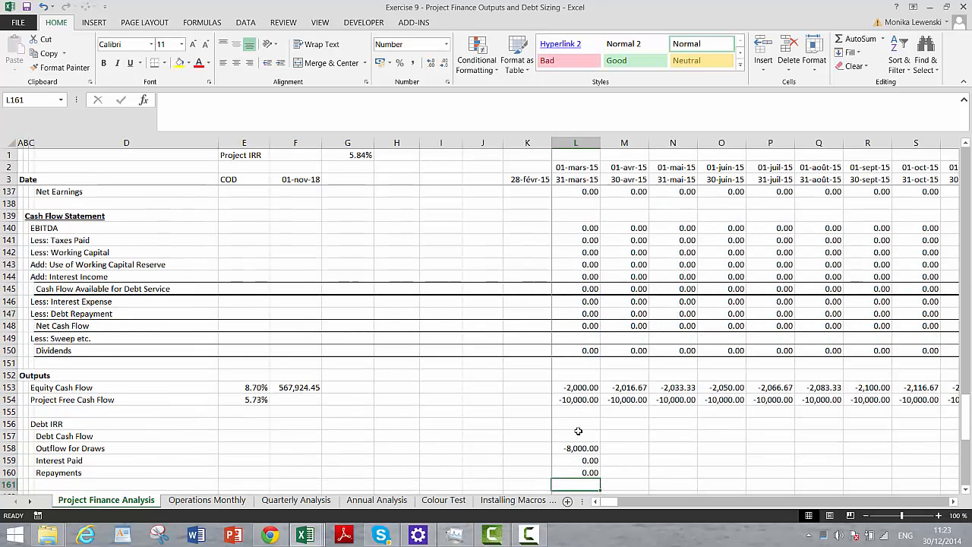
- Sum the draws, interest and repayments in L161 and label the row "Total Cash Flow" in D161
key("alt+equal")
key("Return")
key("Up")
key("Left")
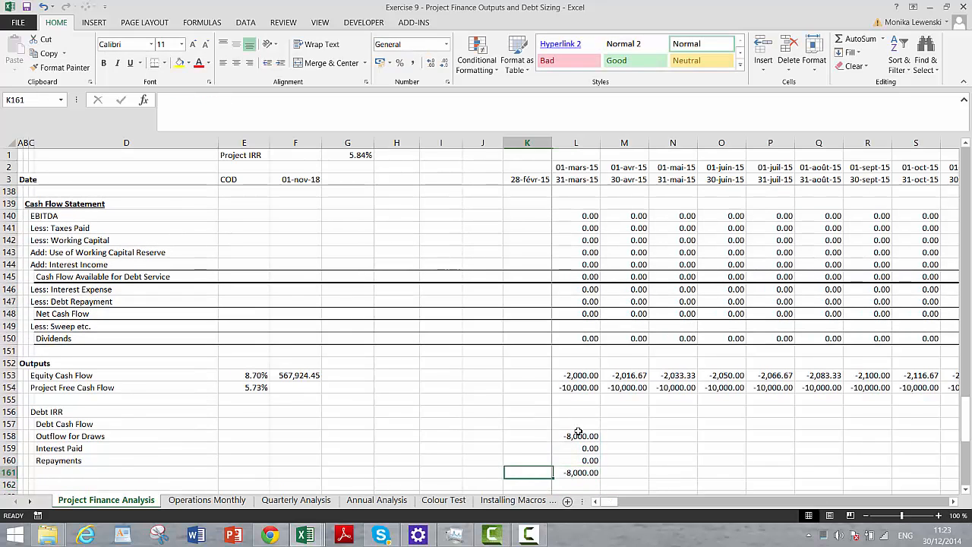
key("Left")
key("Left")
key("Left")
key("Left")
key("Left")
key("Left")
key("Left")
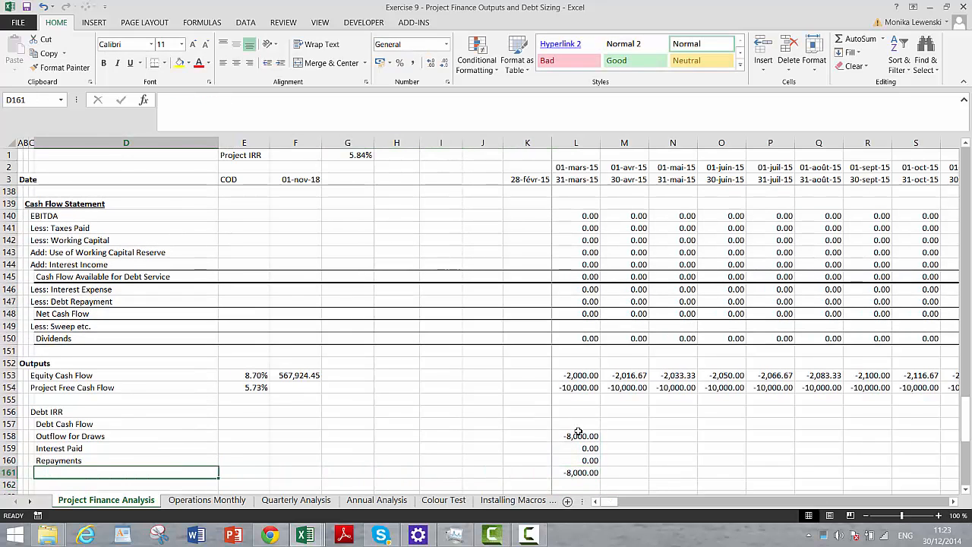
type("Total Cash Flow")
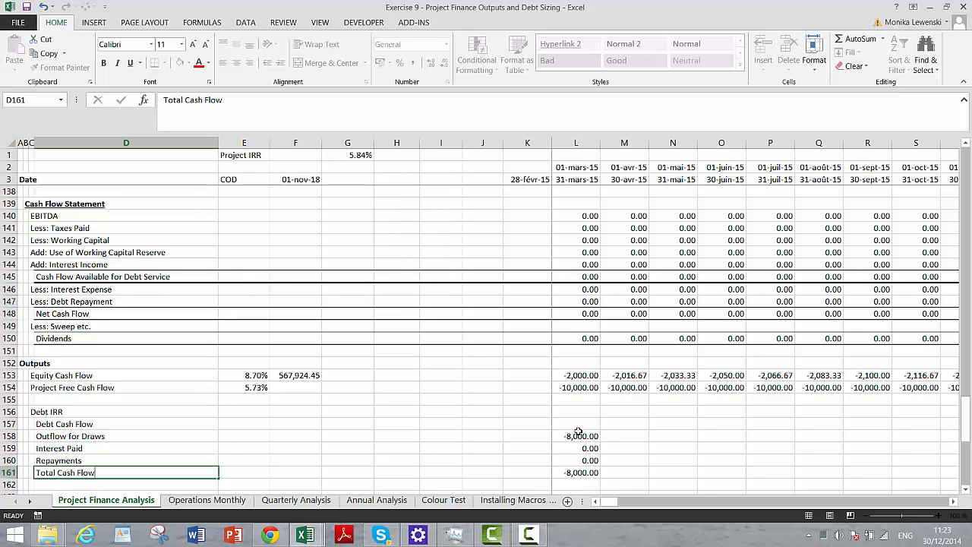
key("Return")
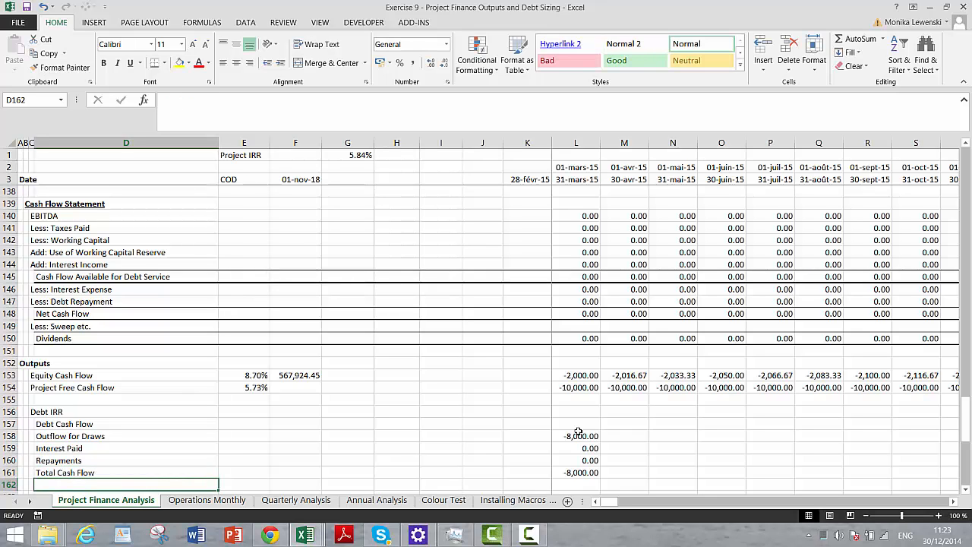
key("Up")
key("Up")
key("Up")
key("Up")
key("Up")
key("Right")
key("Right")
key("Right")
key("Right")
key("Right")
key("Right")
key("Right")
key("Right")
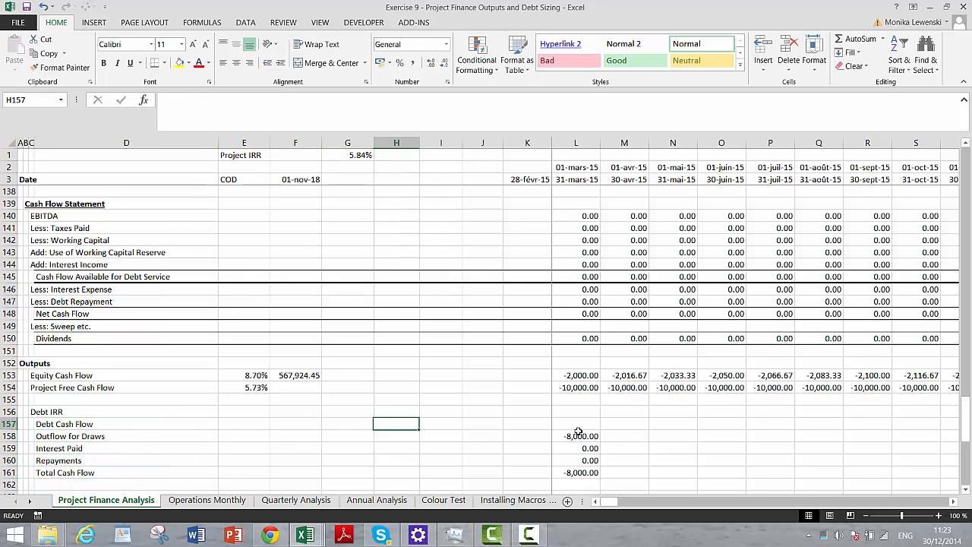
key("Down")
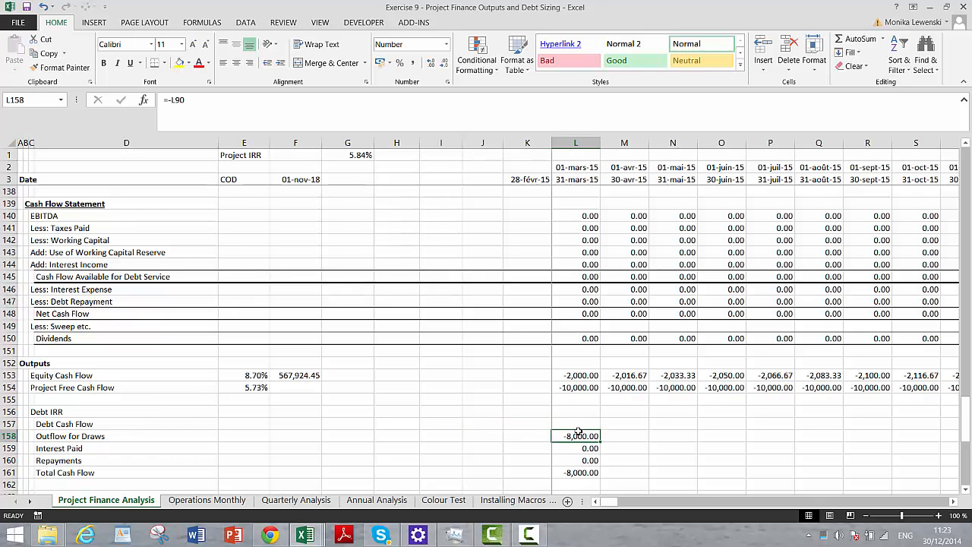
key("shift+Down")
key("shift+Down")
key("shift+Down")
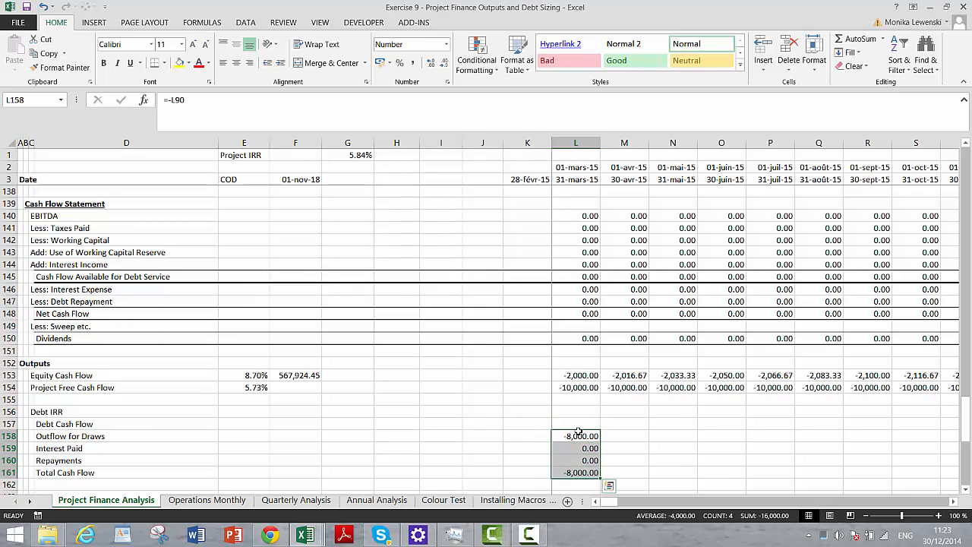
- Insert a blank row above Total Cash Flow, directly below Repayments
key("Down")
key("Left")
key("Left")
key("Left")
key("Left")
key("Left")
key("Left")
key("Left")
key("Left")
key("Left")
key("Left")
key("Left")
key("Down")
key("Right")
key("Right")
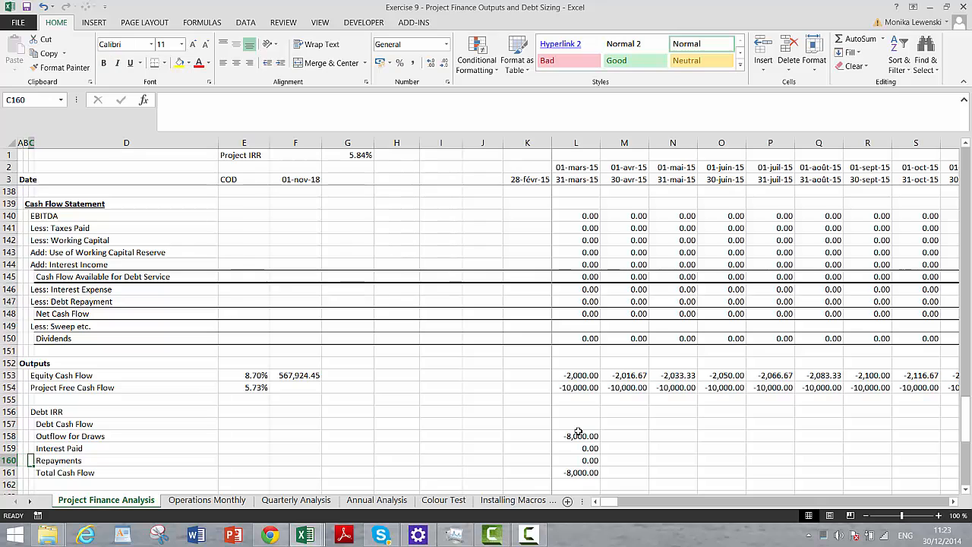
key("Right")
key("Down")
key("shift+space")
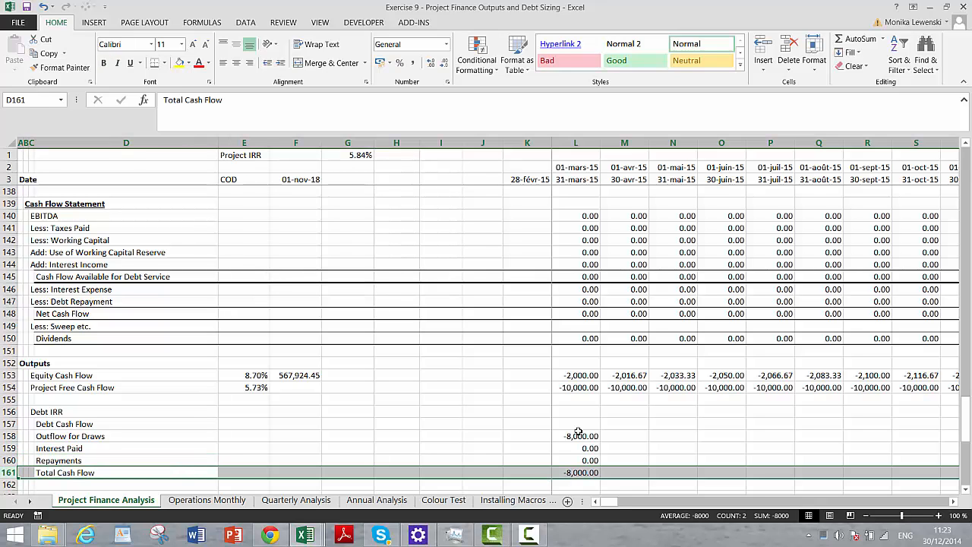
key("ctrl+shift+plus")
- Enter the label "Fees Paid" in D161 on the inserted row
key("Right")
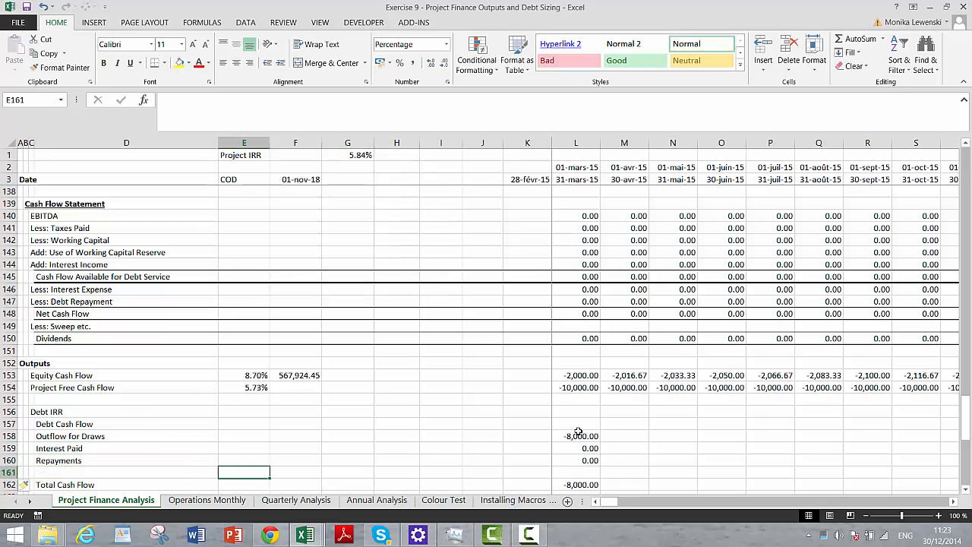
key("Left")
key("Left")
key("Left")
key("Right")
key("Right")
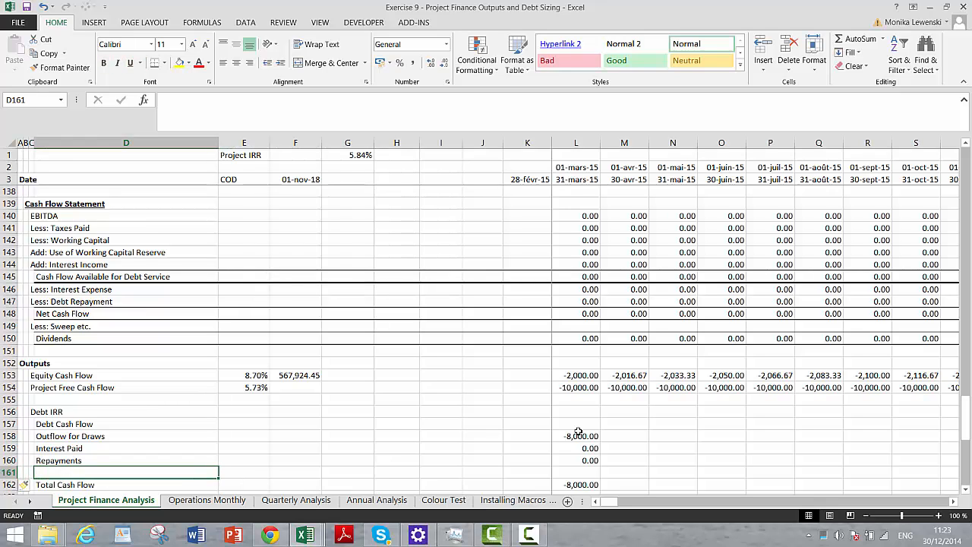
type("Fees Pa")
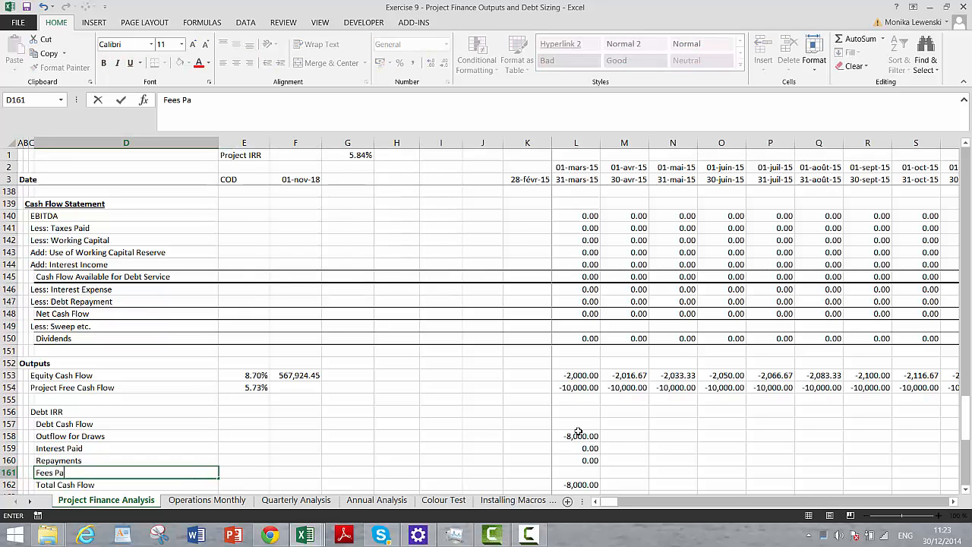
type("id")
key("Return")
scroll(579, 432, "down", 1)
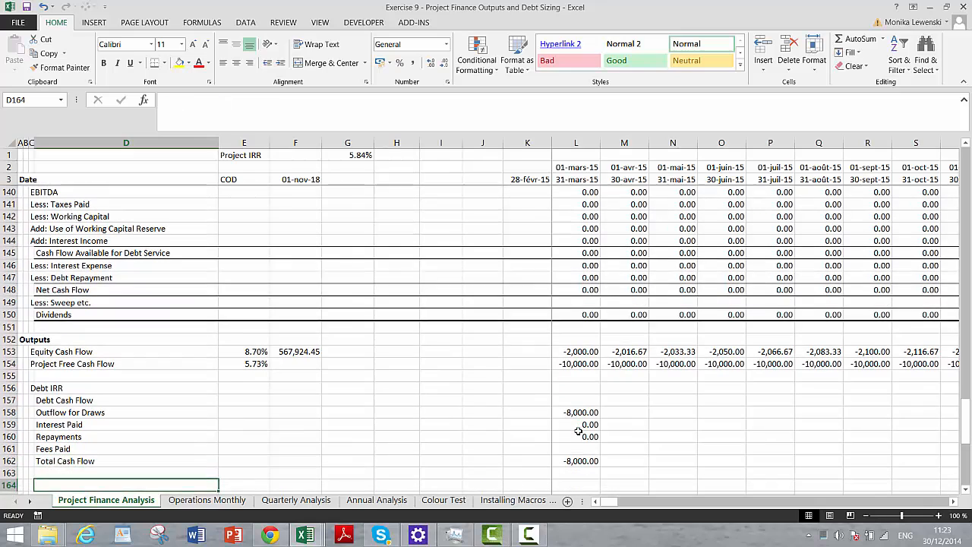
- Extend the Total Cash Flow sum in L162 to include the Fees Paid row, covering L158:L161
key("Up")
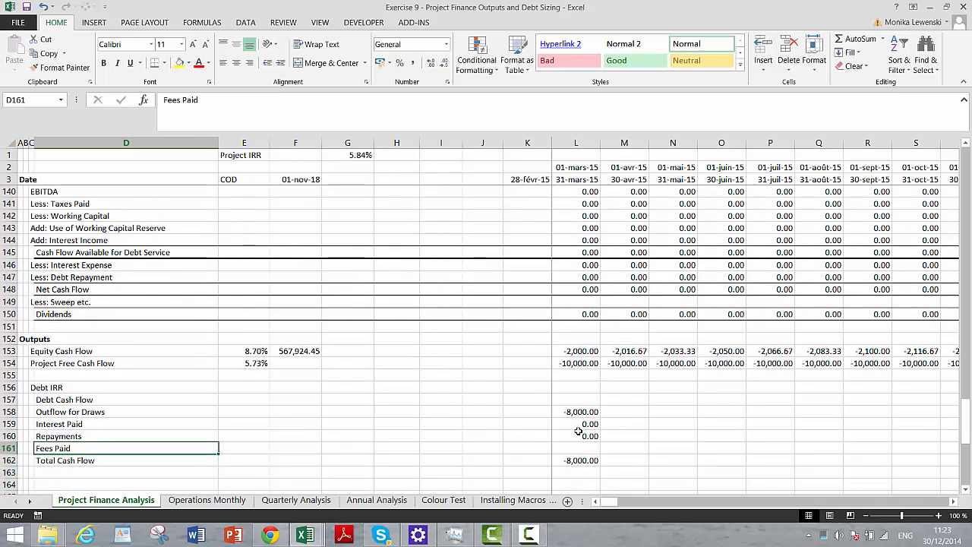
key("Down")
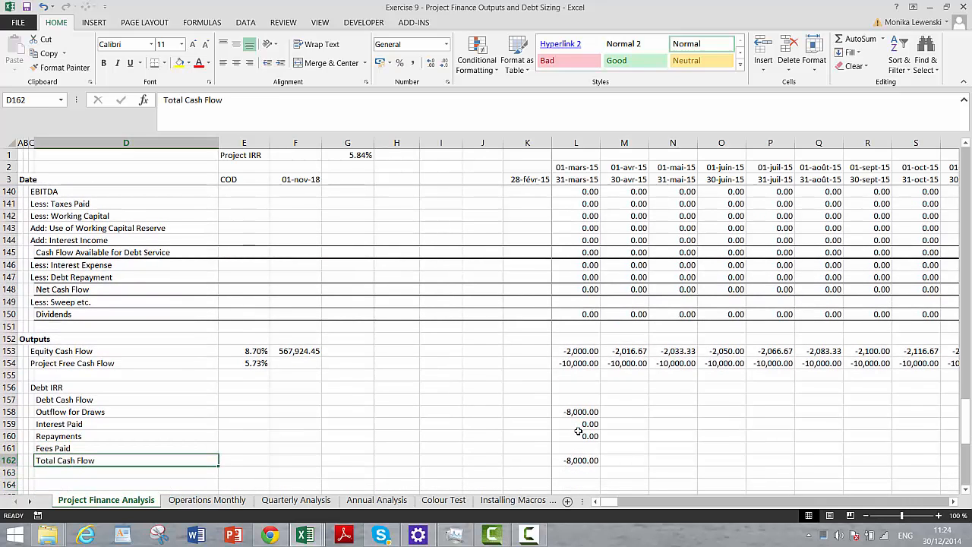
key("Right")
key("Right")
key("Right")
key("Right")
key("Right")
key("Right")
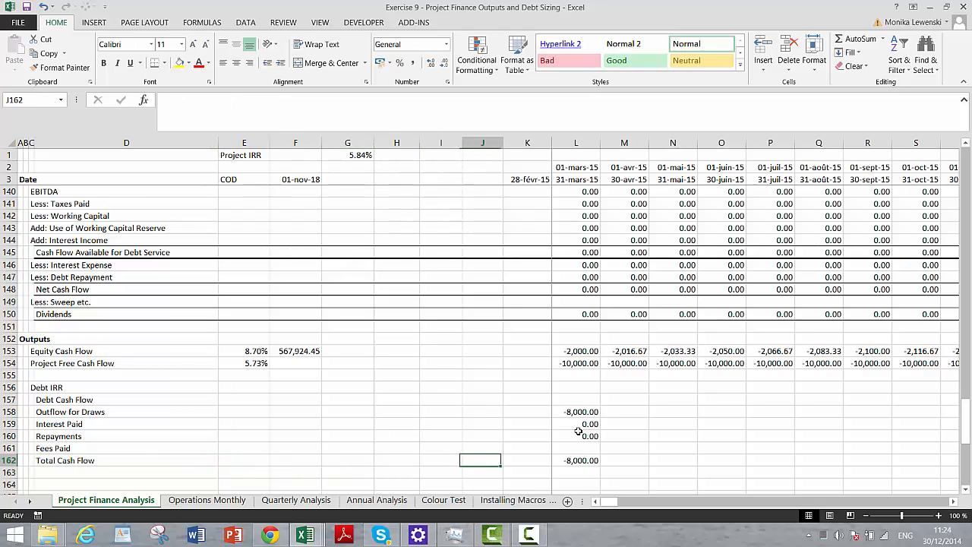
key("Right")
key("Right")
key("F2")
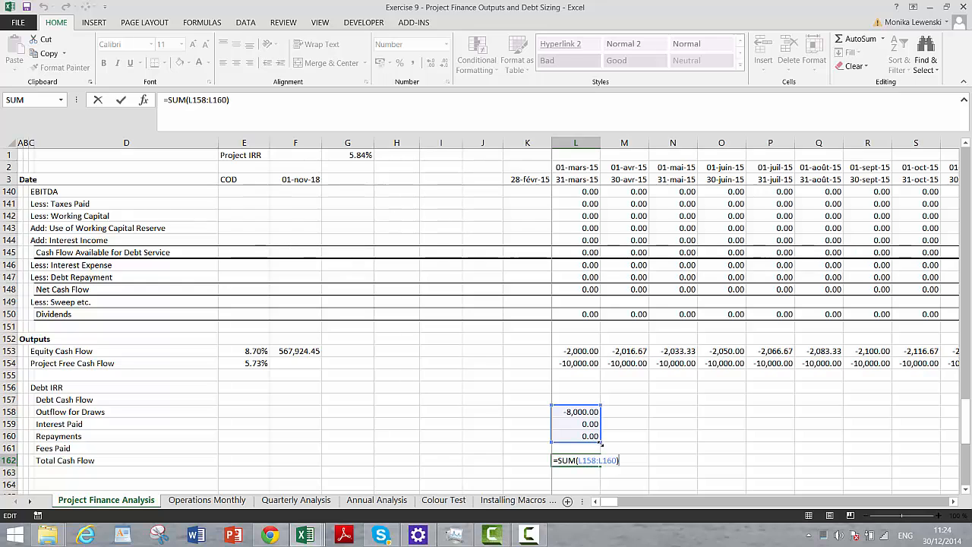
left_click_drag(600, 442, 600, 453)
key("Return")
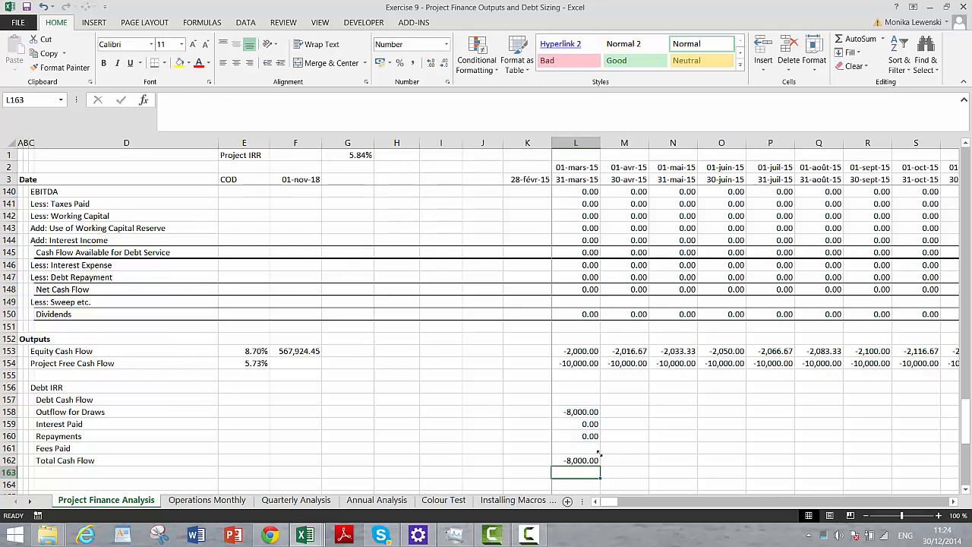
- Fill the debt cash flow rows in L158:L162 to the right across the monthly timeline
key("Up")
key("Up")
key("Up")
key("Up")
key("Up")
key("shift+Down")
key("shift+Down")
key("shift+Down")
key("shift+Down")
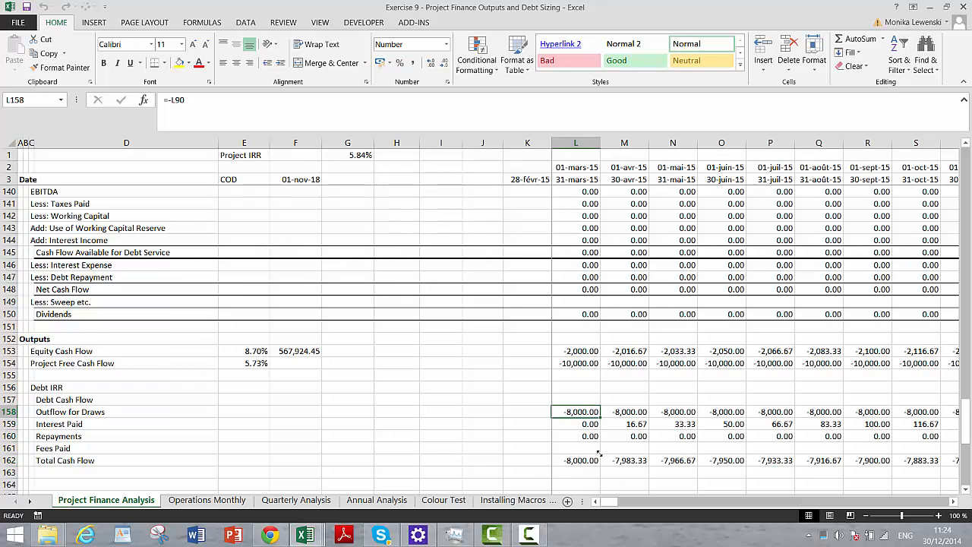
- Insert two blank rows at row 164, between the Total Cash Flow row and the DSCR block
key("Down")
key("Down")
key("Down")
key("Down")
key("Down")
key("Down")
key("Down")
key("Down")
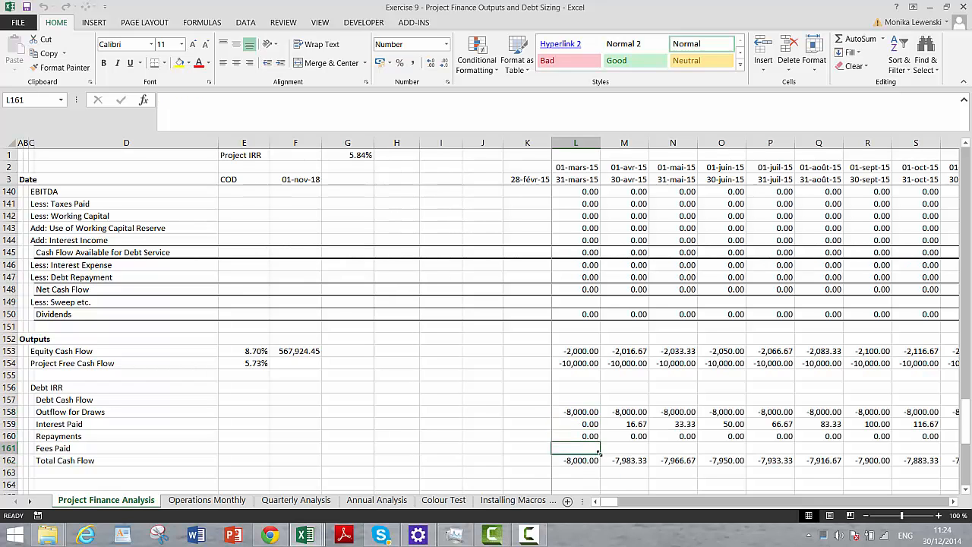
key("Up")
key("Up")
key("Left")
key("Left")
key("Left")
key("Left")
key("Left")
key("Left")
key("Left")
key("Left")
key("Left")
key("Left")
key("Left")
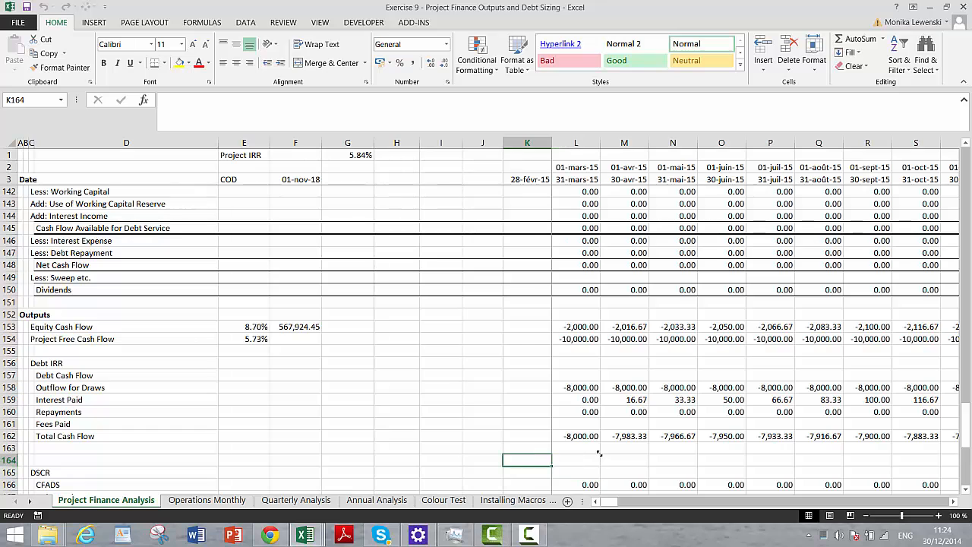
key("shift+space")
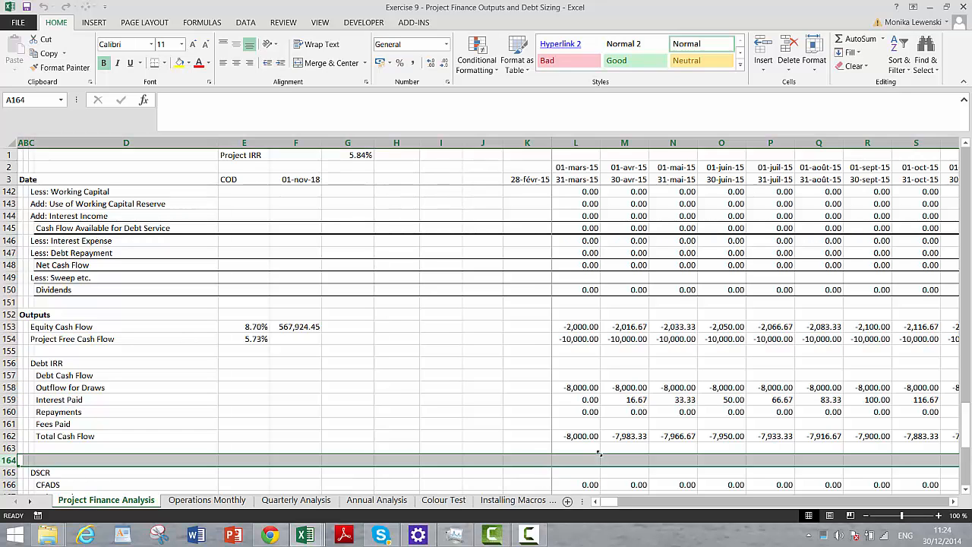
key("ctrl+shift+plus")
key("ctrl+shift+plus")
- Enter the label "Debt IRR - Pre Tax" in C164, below the debt cash flow rows
key("Right")
key("Right")
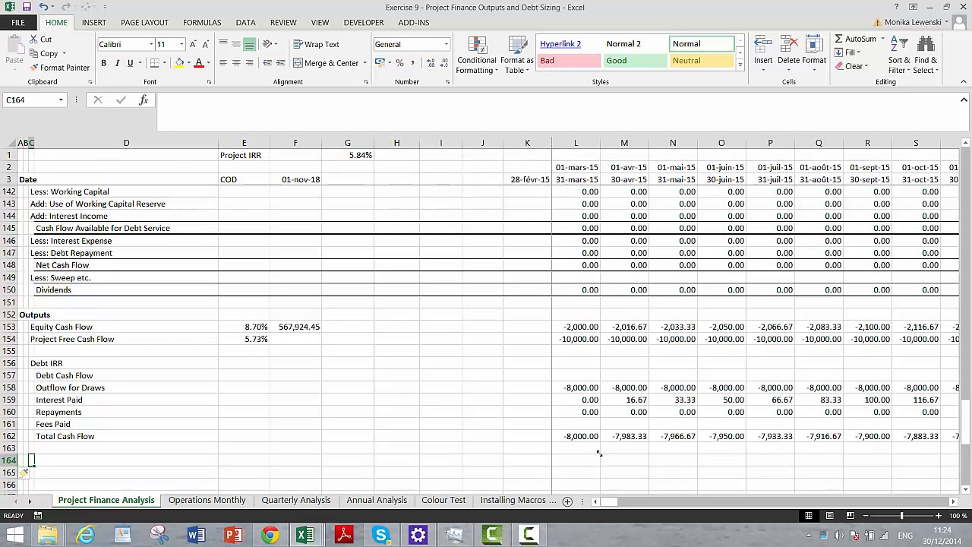
key("Right")
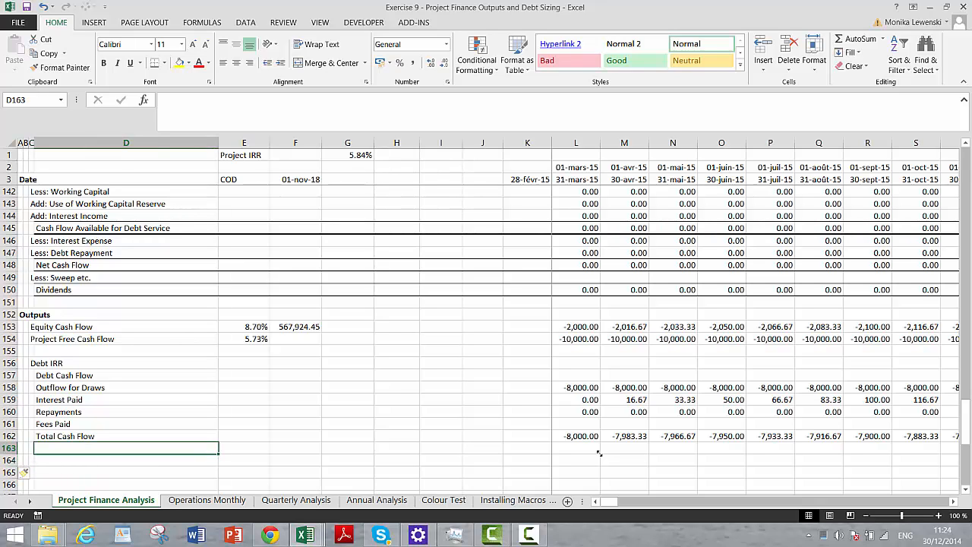
key("Left")
type("De")
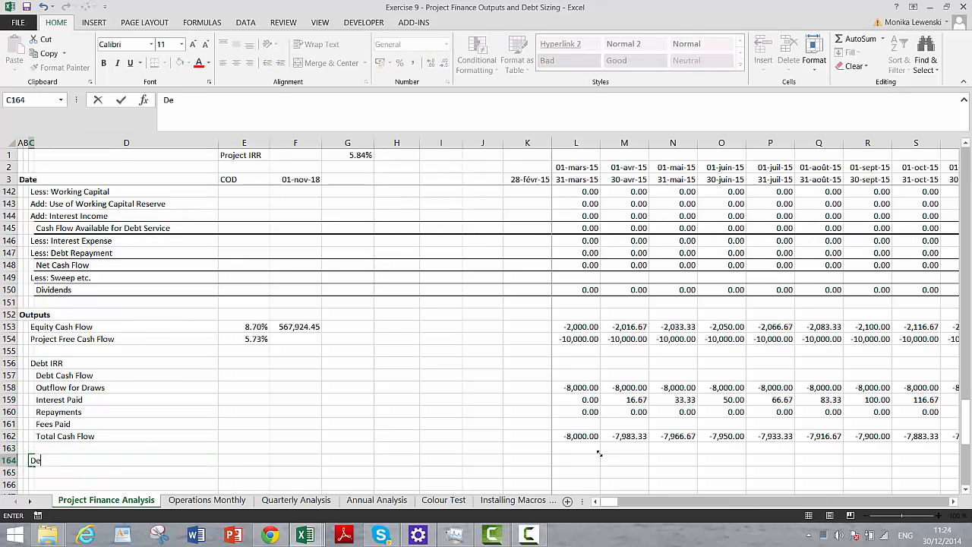
type("bt IRR - Pre Tax")
key("Return")
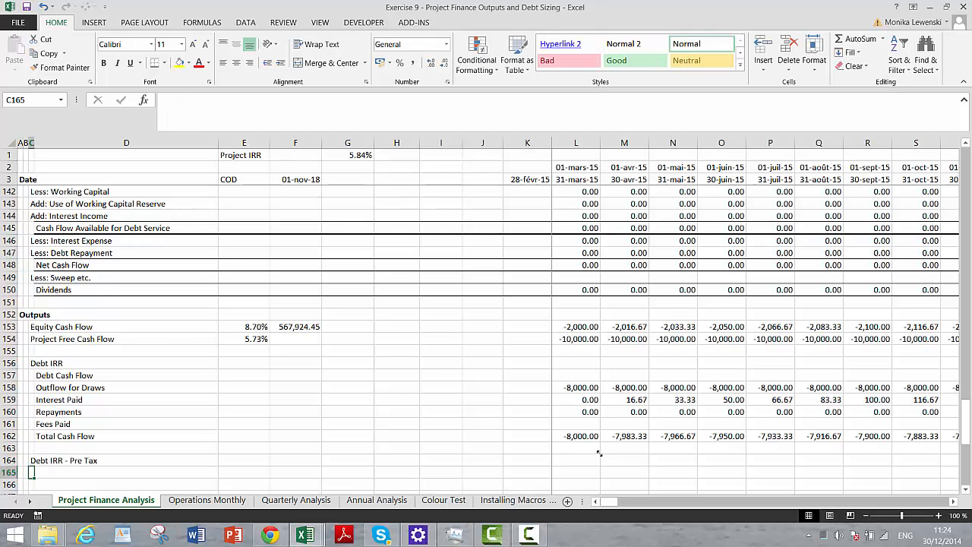
- Calculate the pre-tax debt IRR in E164 with XIRR, using cash flows L162:DQ162 and dates L3:DQ3
key("Up")
key("Right")
key("Right")
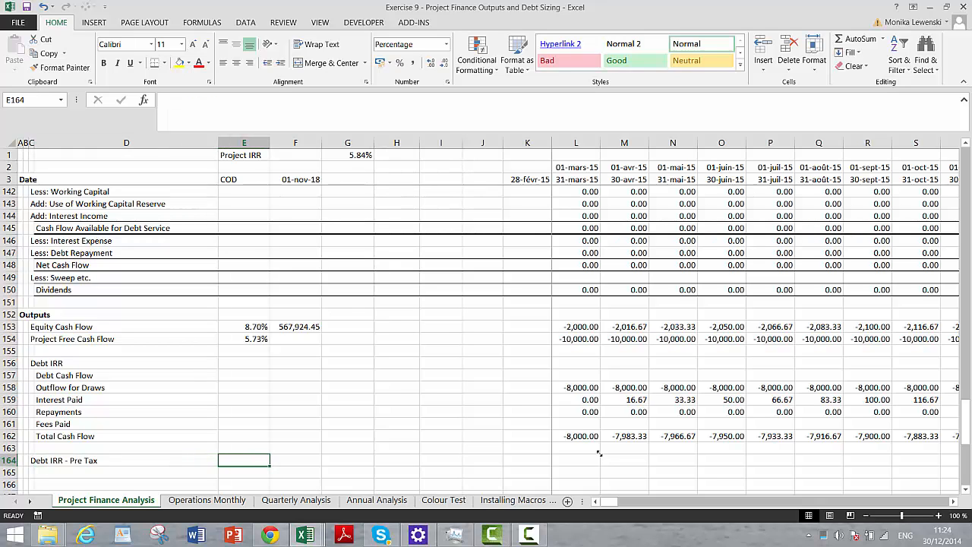
type("=xirr(")
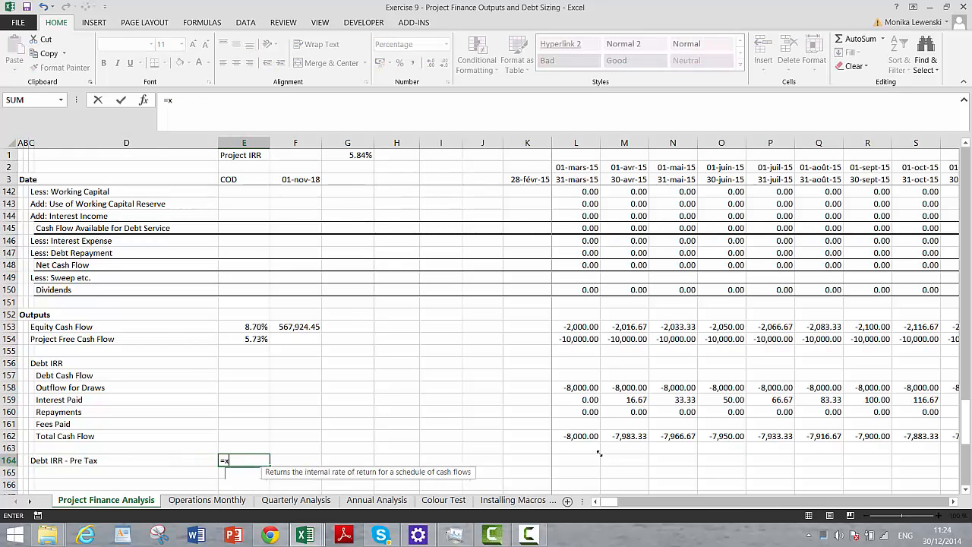
key("Up")
key("Up")
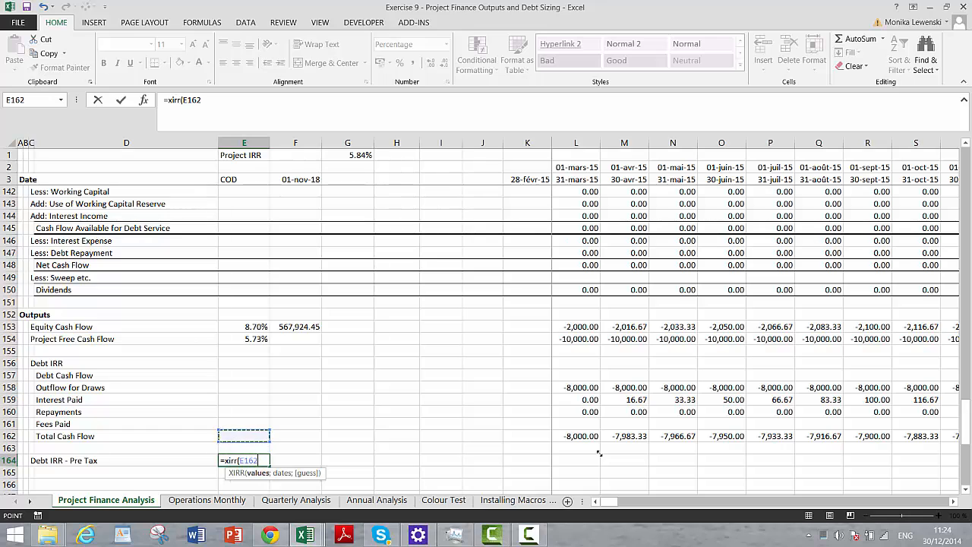
key("Right")
key("Right")
key("Right")
key("Right")
key("Right")
key("Right")
key("Right")
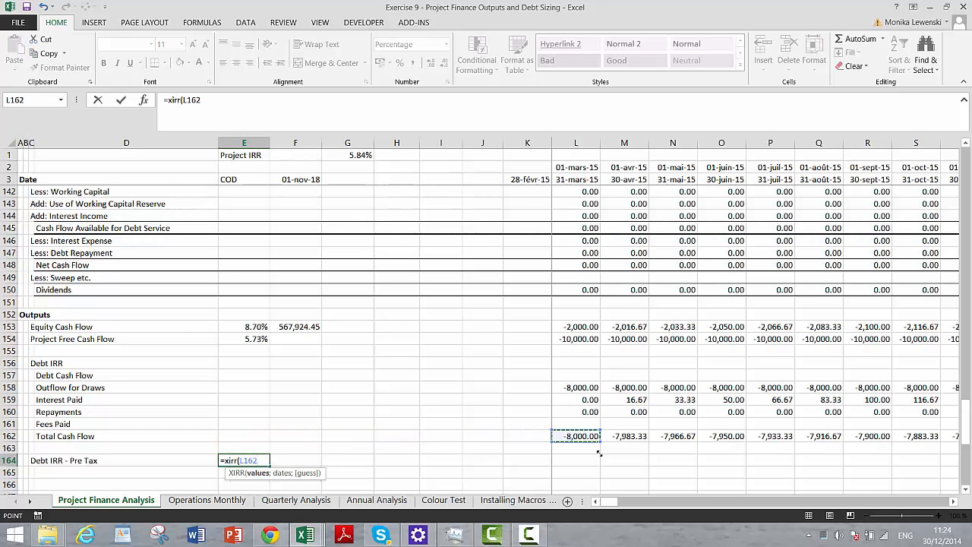
key("ctrl+shift+Right")
type(";")
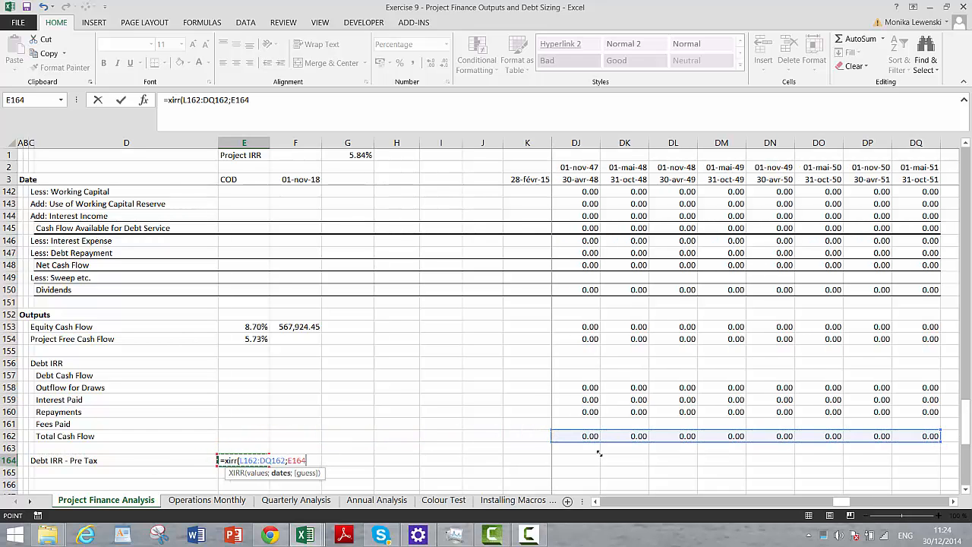
key("Right")
key("Right")
key("Right")
key("Right")
key("Right")
key("Right")
key("Right")
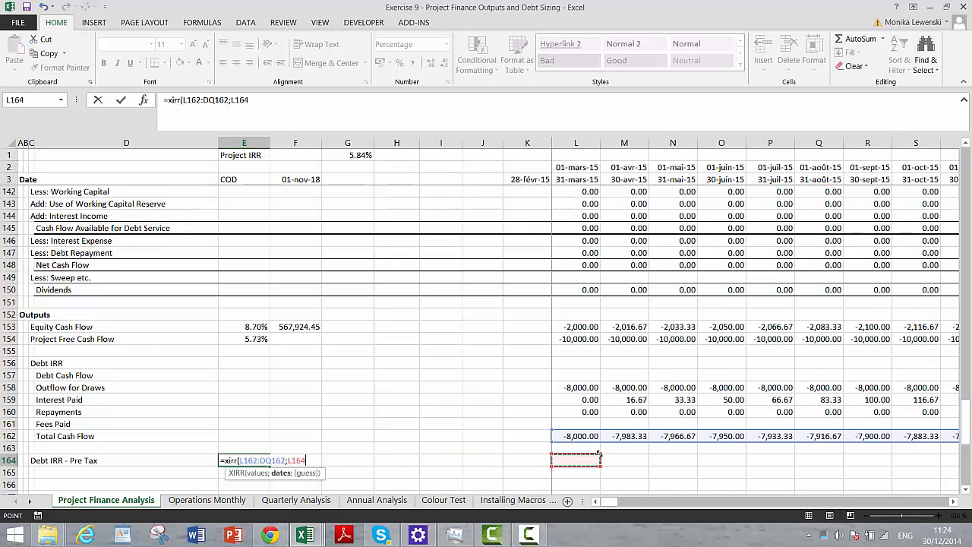
left_click(569, 179)
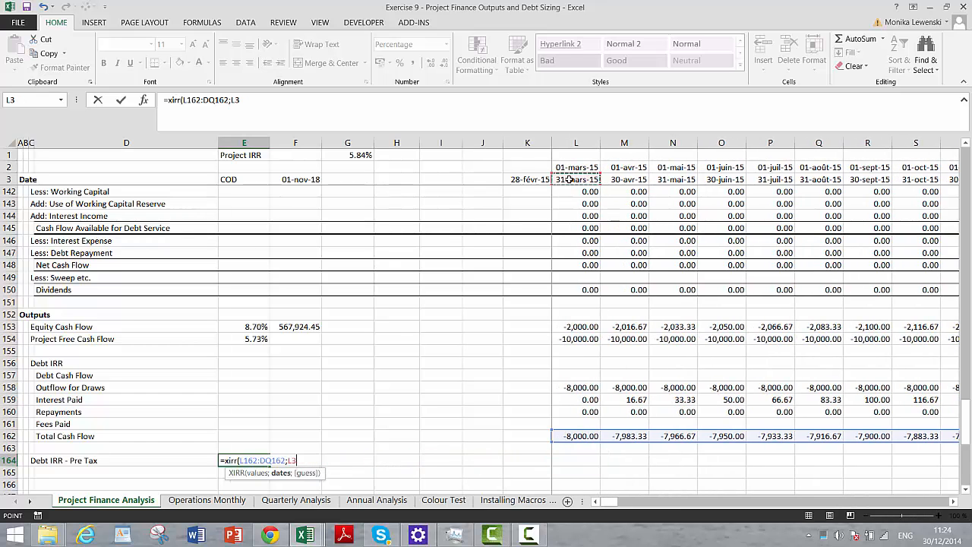
key("ctrl+shift+Right")
key("Return")
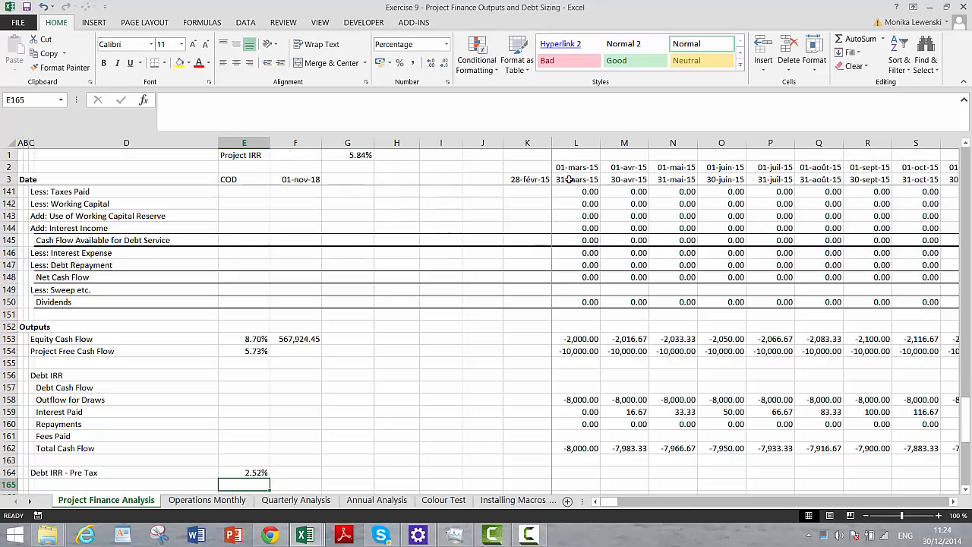
key("Up")
scroll(570, 179, "down", 1)
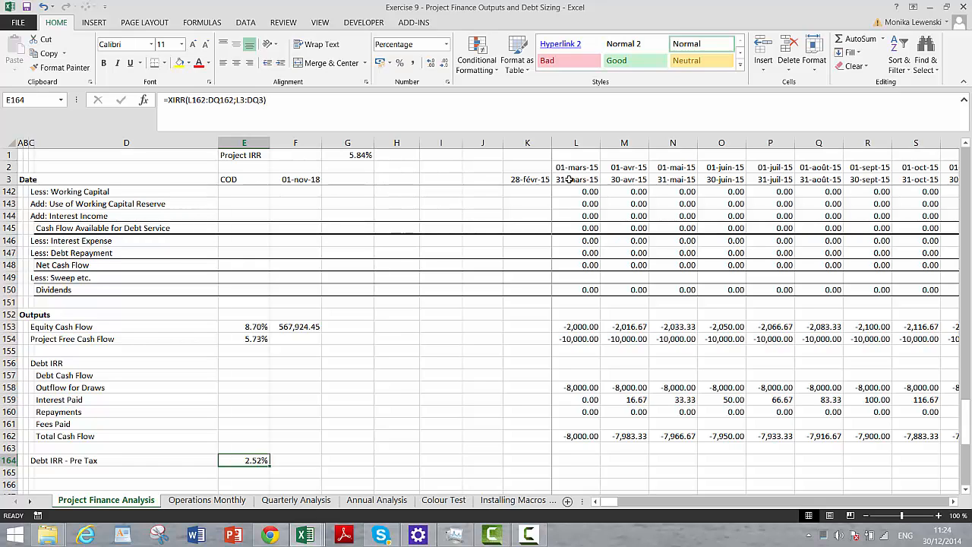
key("Down")
key("Down")
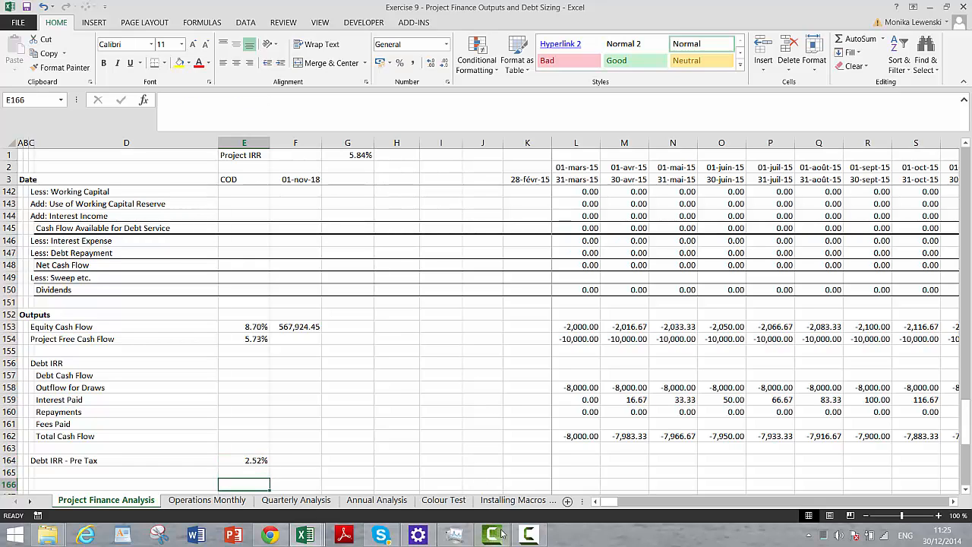
mouse_move(502, 534)
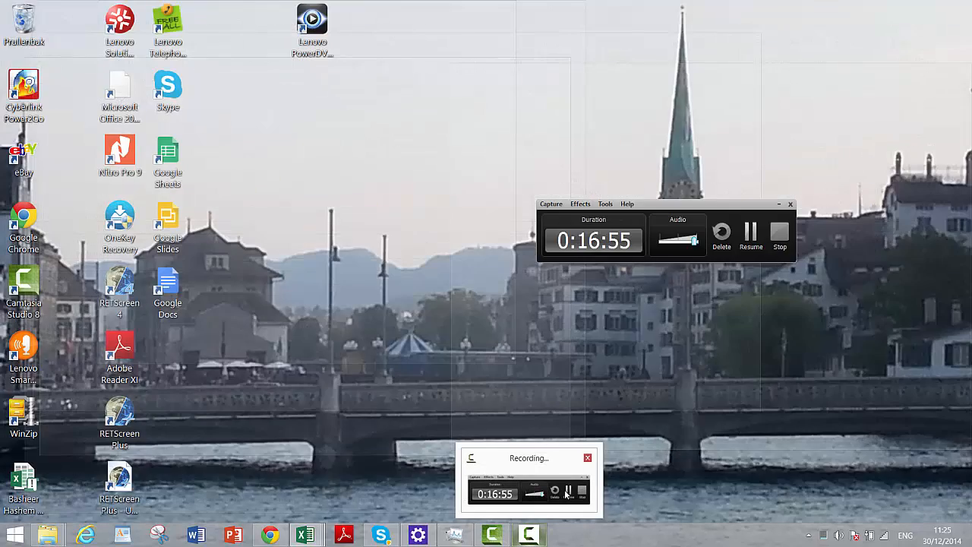
left_click(565, 492)
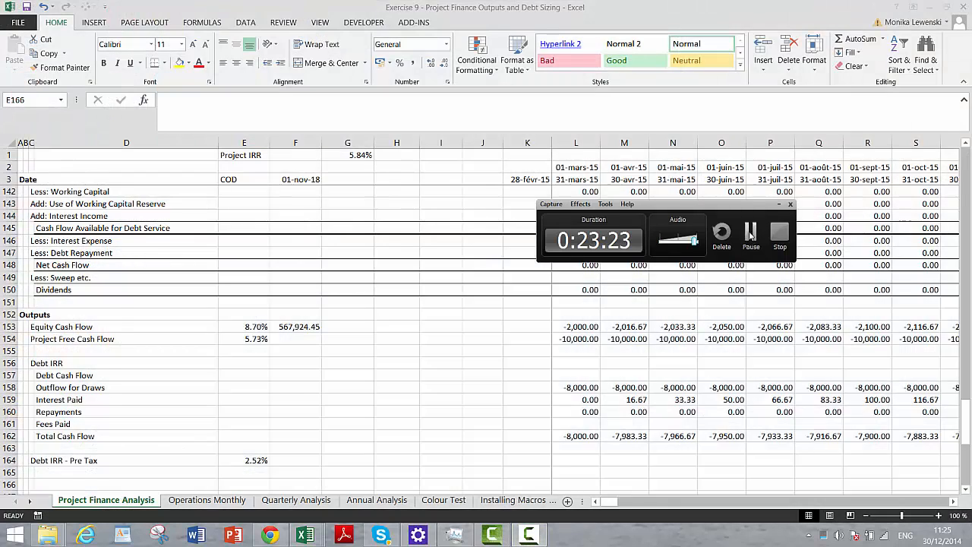
left_click(750, 235)
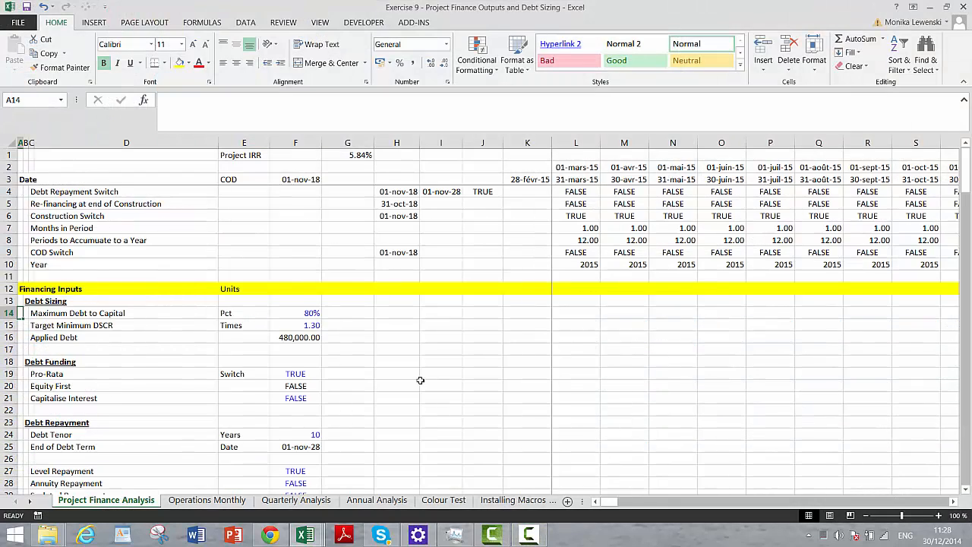
- Review the model down to the Average Debt Life block and examine the Debt IRR rows and the XIRR formula in E164
key("Page_Down")
key("Page_Down")
key("Page_Down")
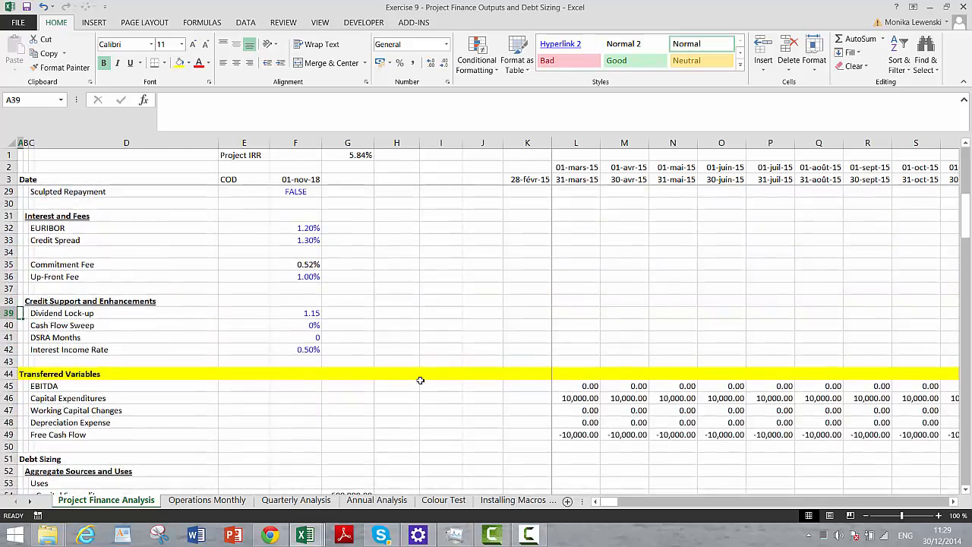
key("Page_Down")
key("Page_Down")
key("Page_Down")
key("Page_Down")
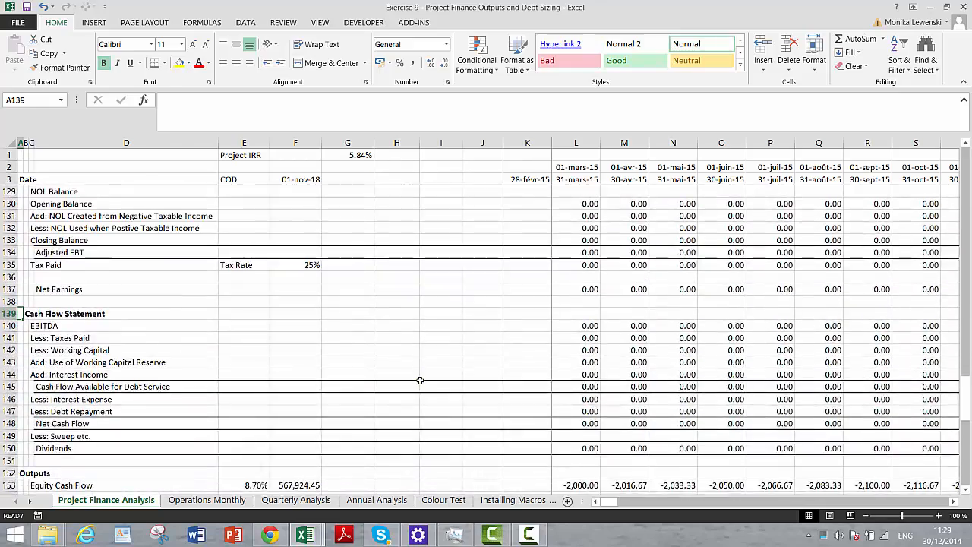
scroll(420, 380, "down", 2)
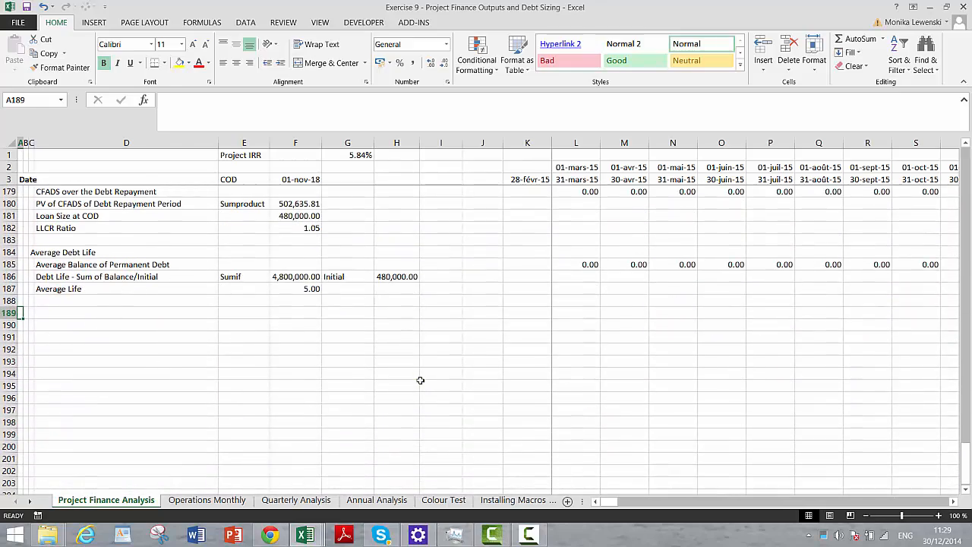
key("Page_Up")
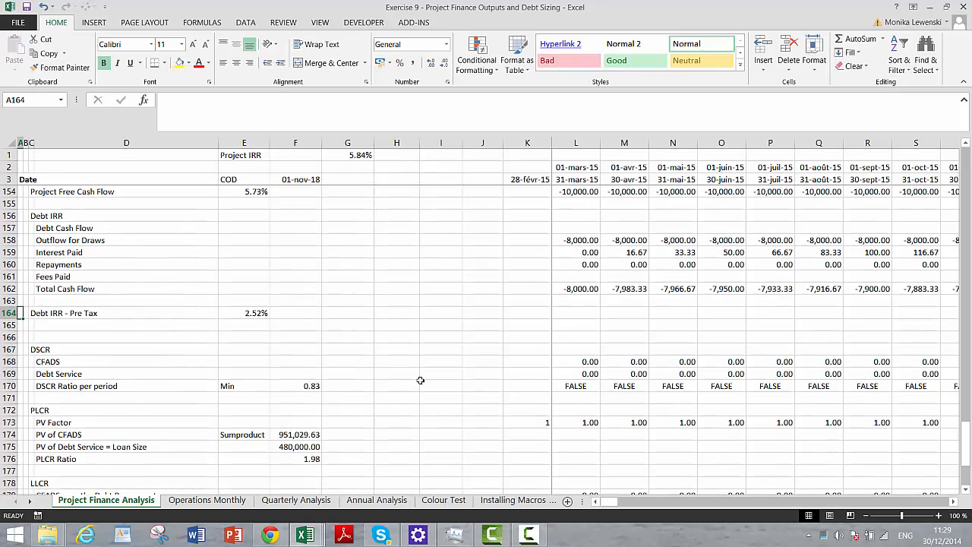
key("Right")
key("Right")
key("Right")
key("Right")
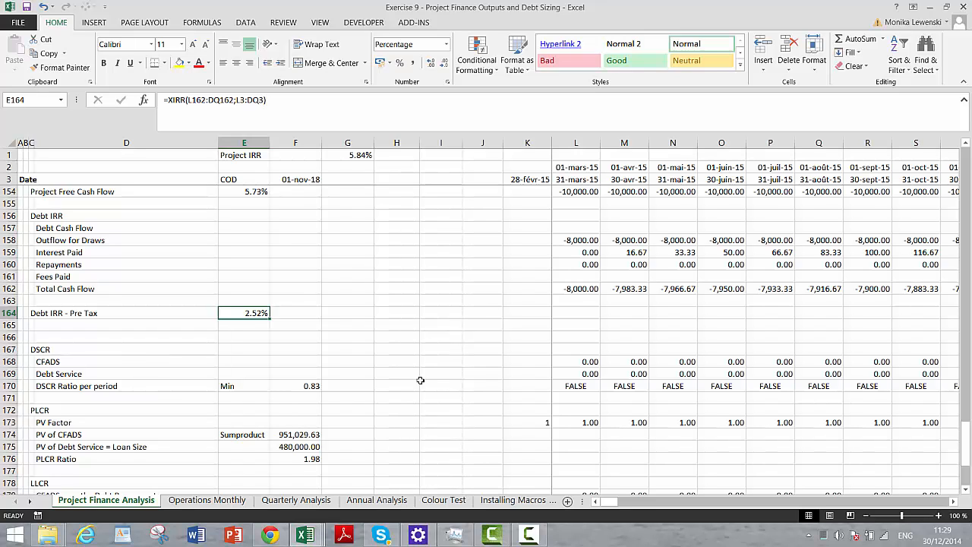
key("Down")
key("Up")
key("Up")
key("Up")
key("Up")
key("Up")
key("Up")
key("Up")
key("Up")
key("Up")
key("Up")
key("Up")
key("Up")
key("Up")
key("Up")
key("Up")
key("Up")
key("Up")
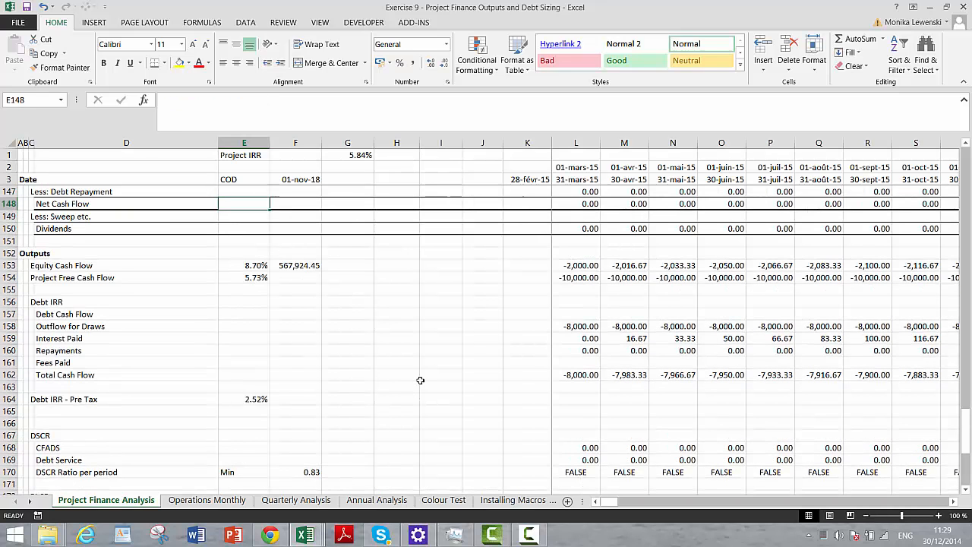
- Insert two blank rows at row 165, directly below the Debt IRR - Pre Tax row
key("Down")
key("Down")
key("Down")
key("Down")
key("Down")
key("Down")
key("Down")
key("Down")
key("Down")
key("Down")
key("Down")
key("Down")
key("Down")
key("Down")
key("Down")
key("Down")
key("Down")
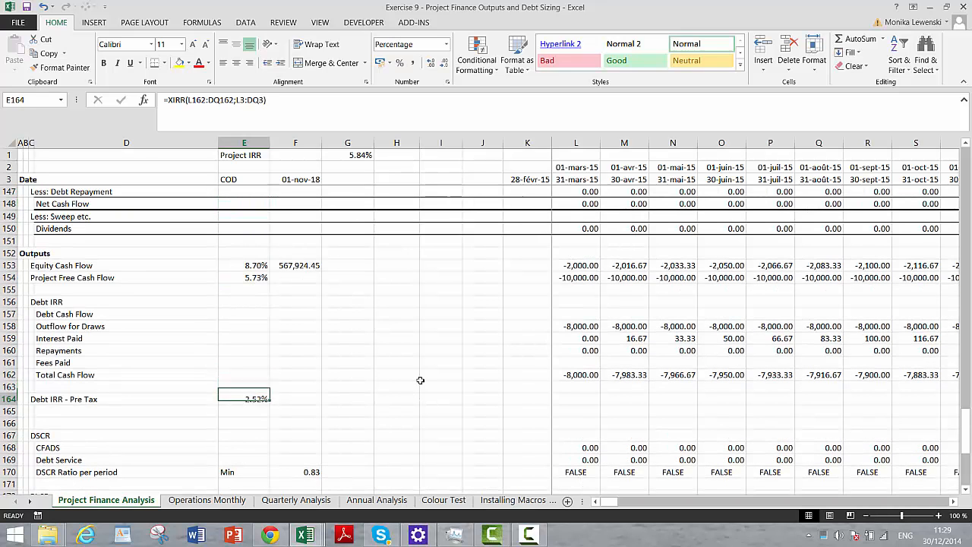
key("shift+space")
key("ctrl+shift+plus")
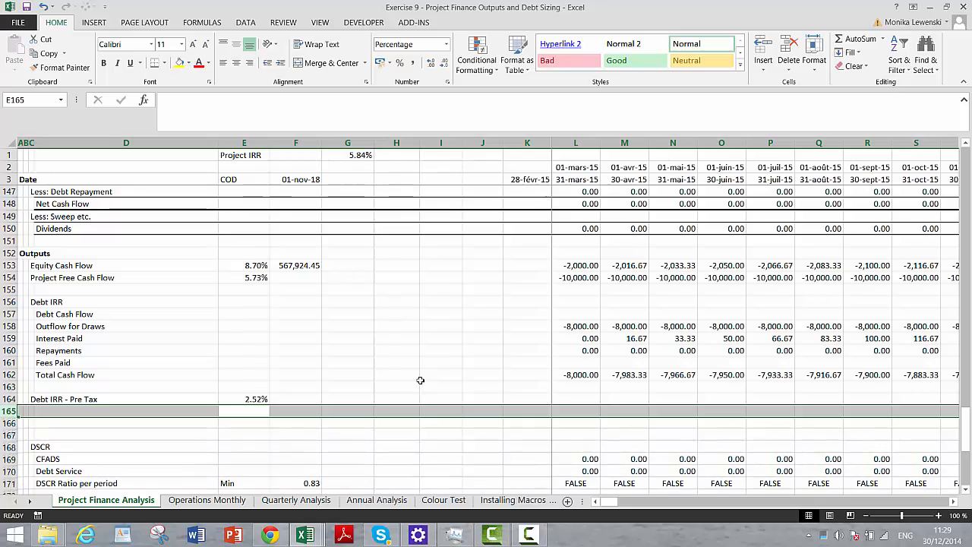
key("ctrl+shift+plus")
key("Down")
key("Left")
key("Left")
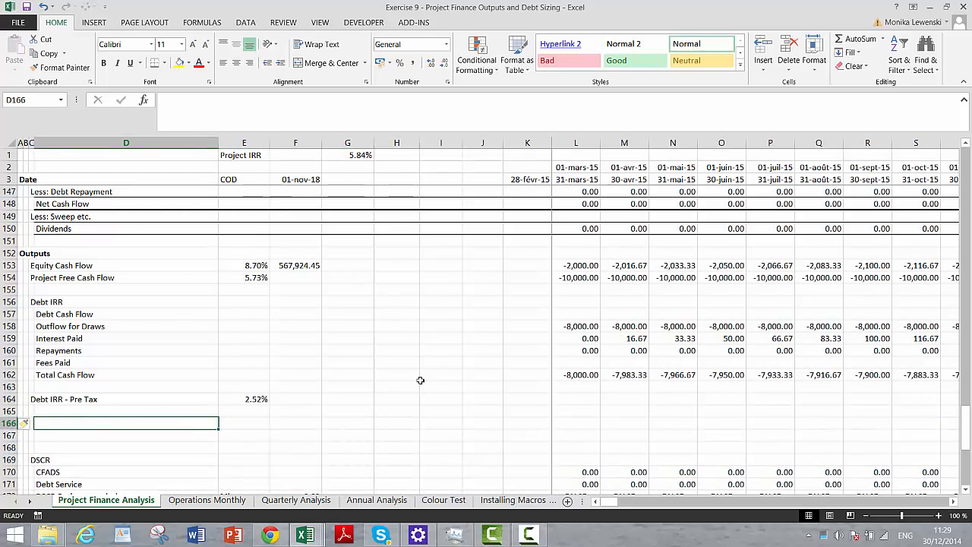
key("Right")
key("Right")
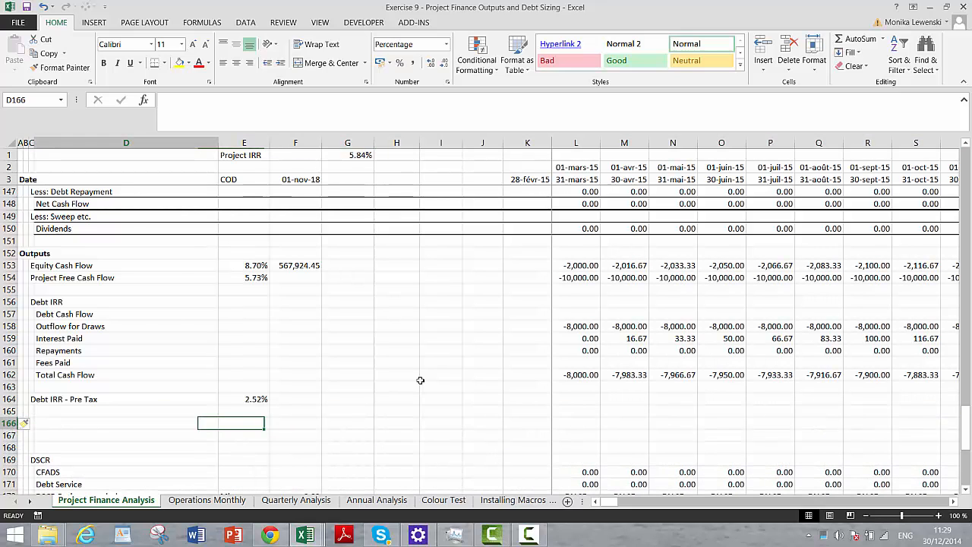
key("Left")
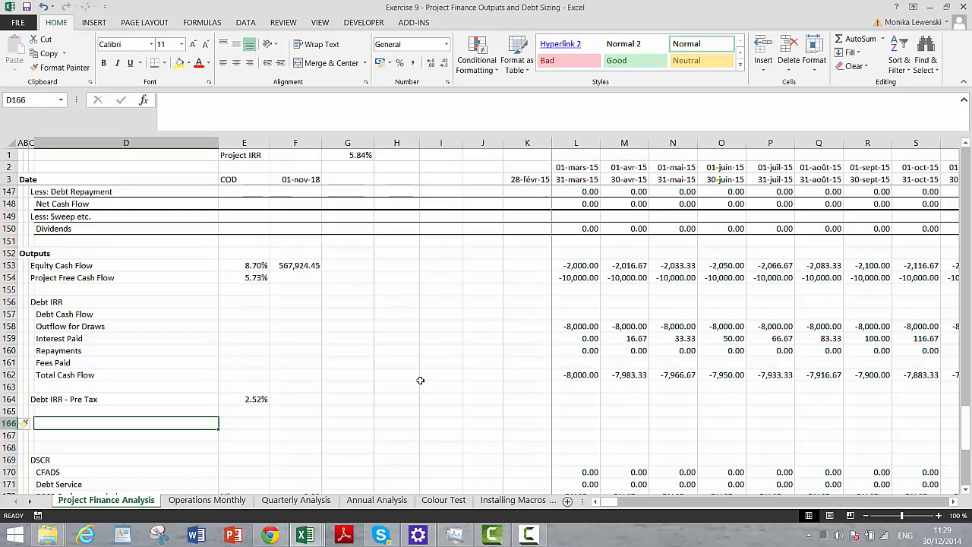
key("Left")
key("Up")
key("Up")
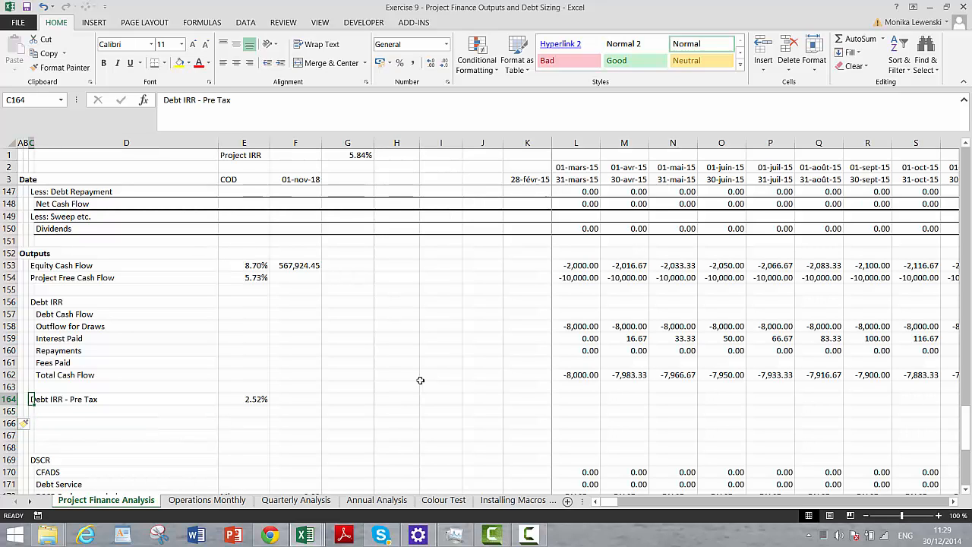
key("ctrl+c")
key("Right")
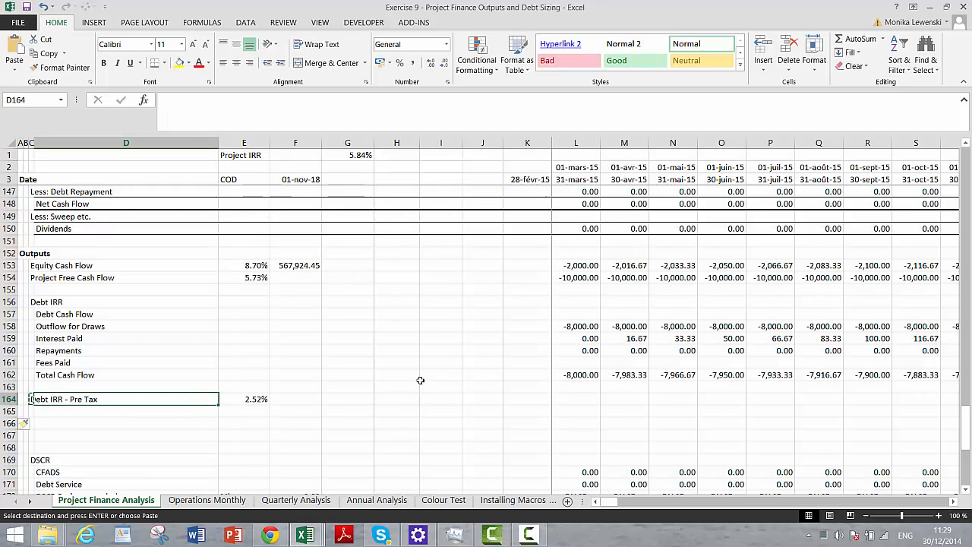
key("Escape")
- Enter the heading "Tax Effet of Interest and IDC" in C166, below the Debt IRR - Pre Tax row
key("Left")
key("Down")
key("Down")
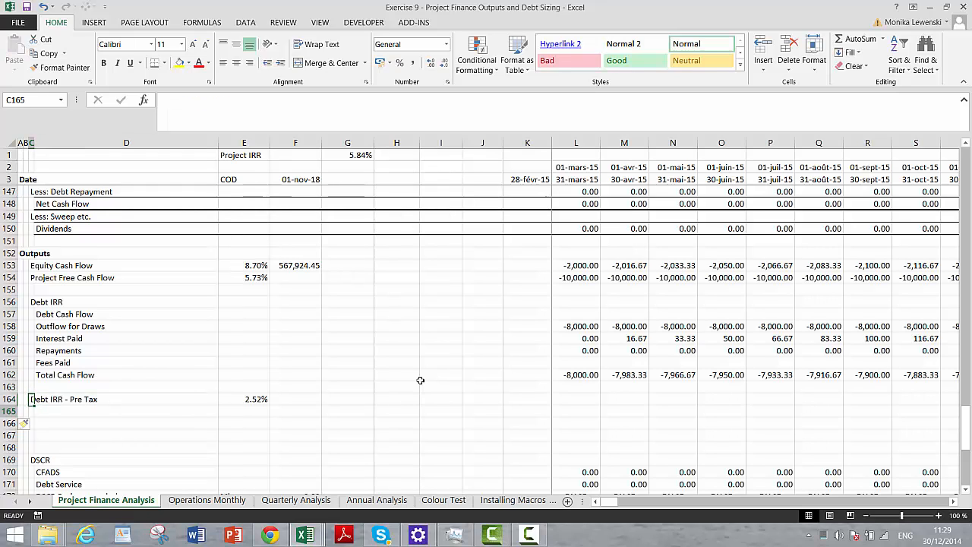
type("Tax Effe")
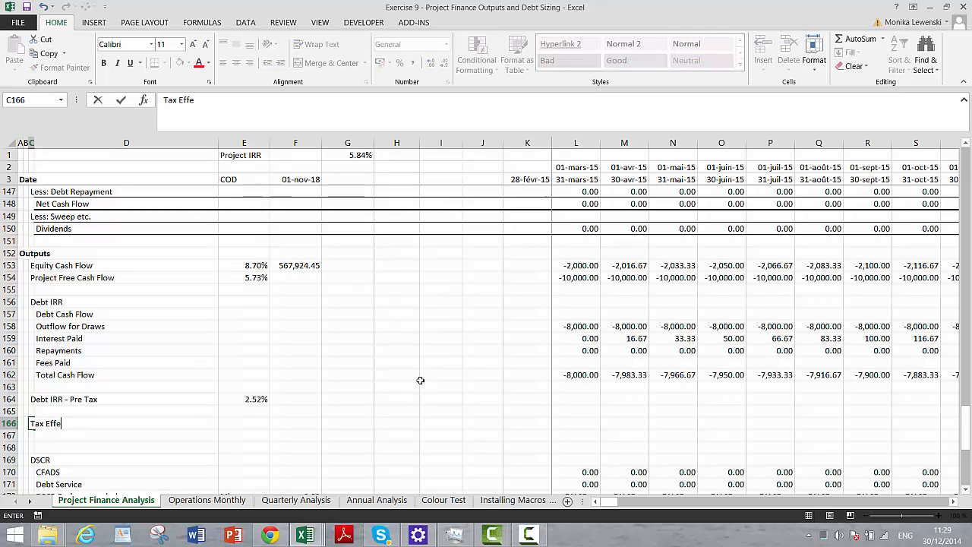
type("t of Interest and IDC")
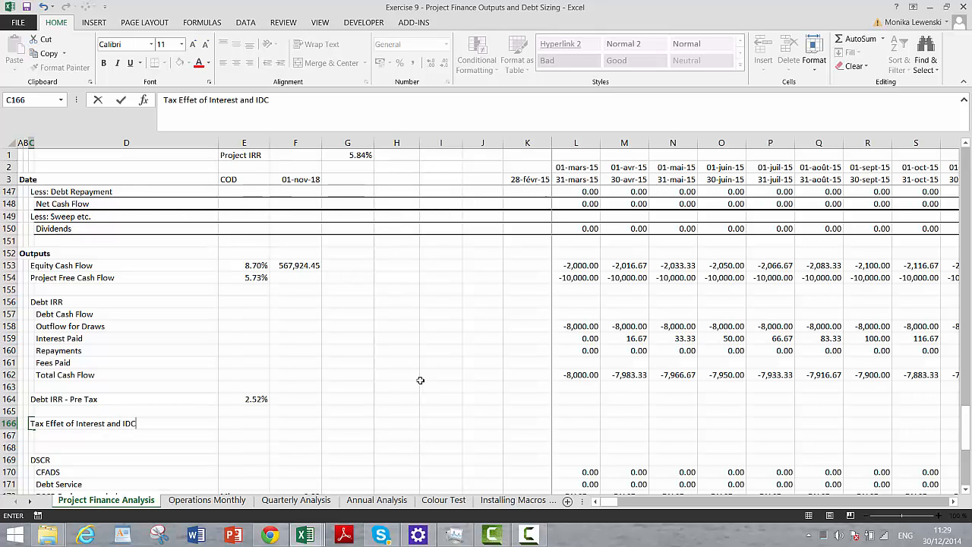
key("Return")
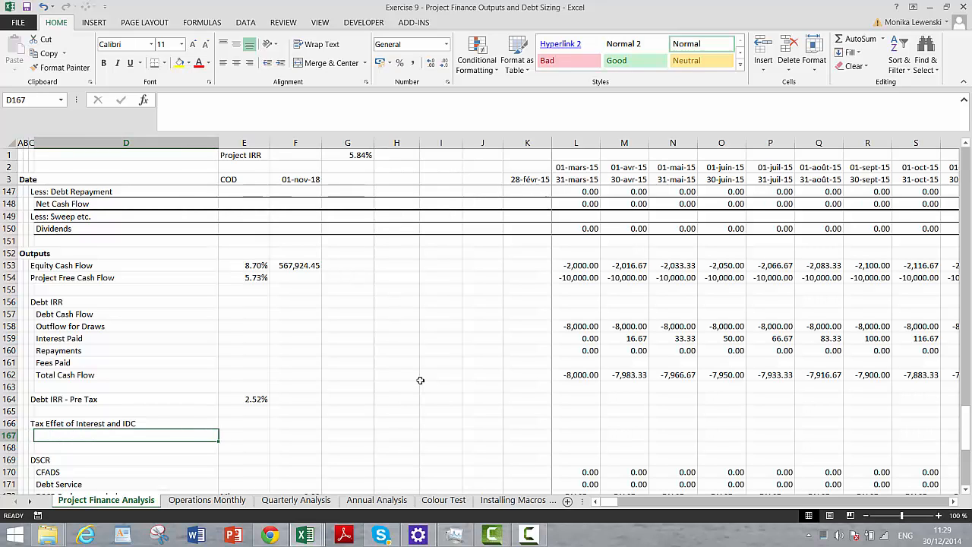
- Enter the row label "Tax Deductions from Debt" in D167, under the tax effect heading
type("Tax Deducti")
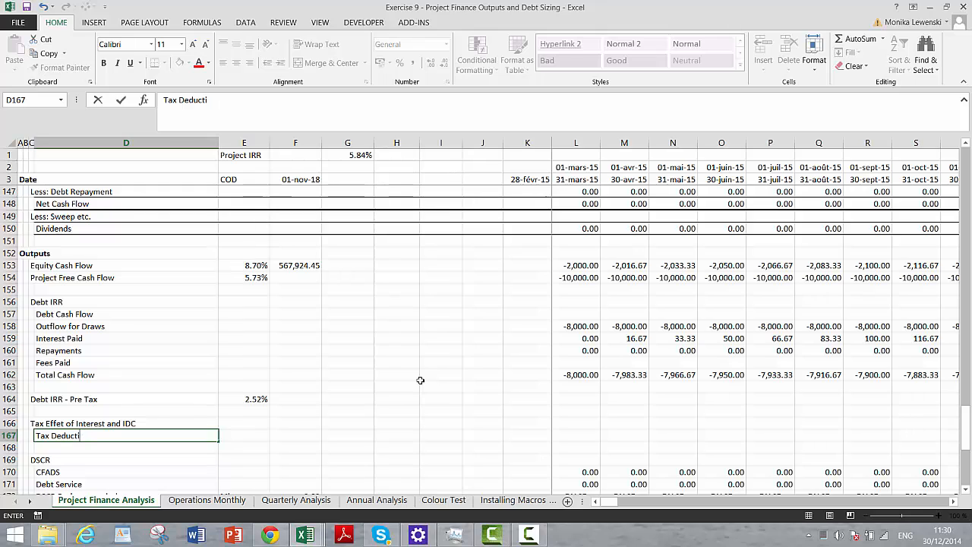
type("ons from Debt")
key("Return")
- Calculate the first period's tax deductions in L167 as Interest Paid plus IDC Depreciation Expense, =L159+L119
key("Up")
key("Right")
key("Right")
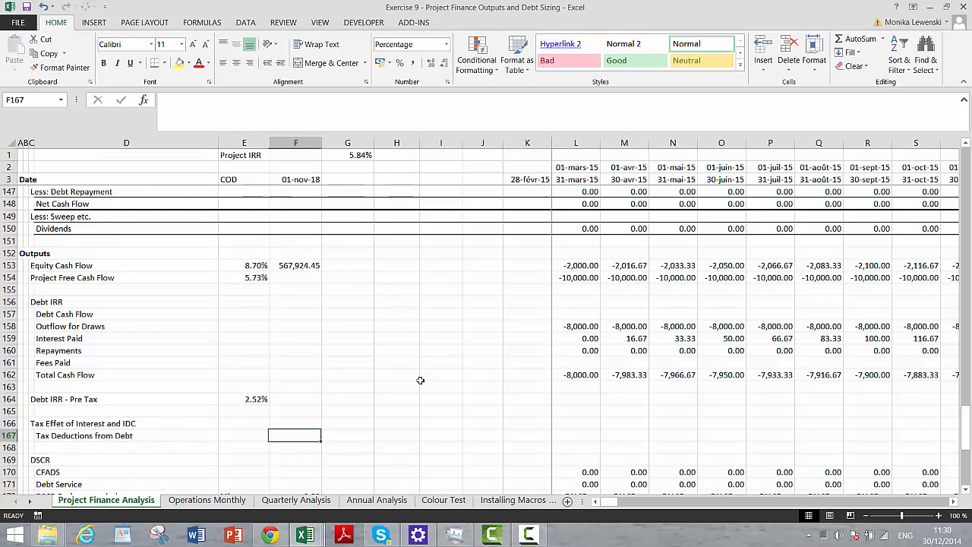
key("Right")
key("Right")
key("Right")
key("Right")
key("Right")
key("Right")
type("=")
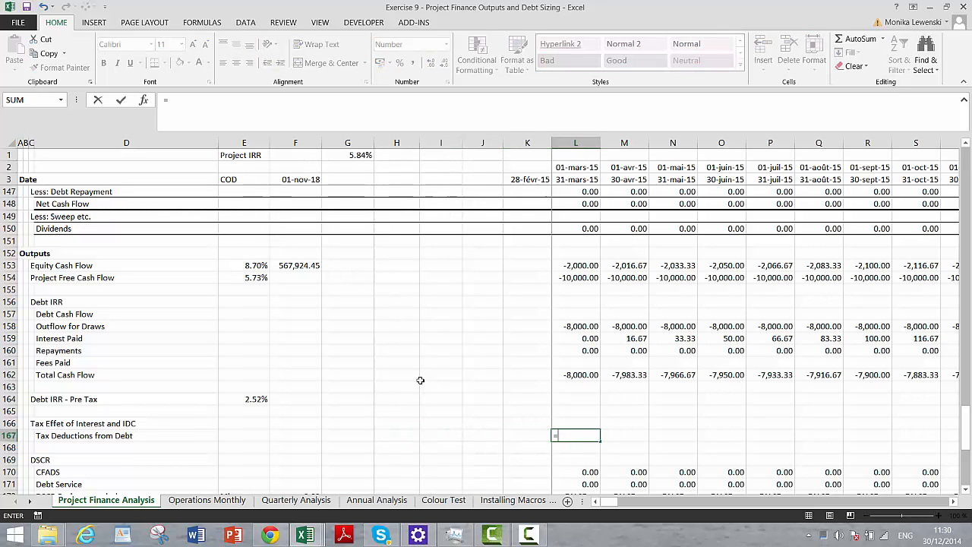
key("Up")
key("Up")
key("Up")
key("Up")
key("Up")
key("Up")
key("Up")
key("Up")
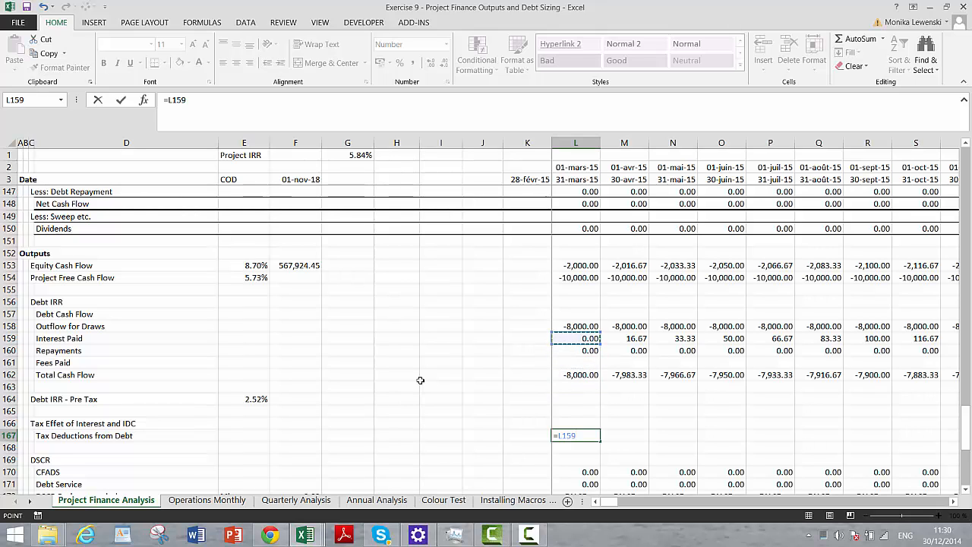
type("+")
left_click(566, 262)
key("Up")
key("Up")
key("Up")
key("Up")
key("Up")
key("Up")
key("Up")
key("Up")
key("Up")
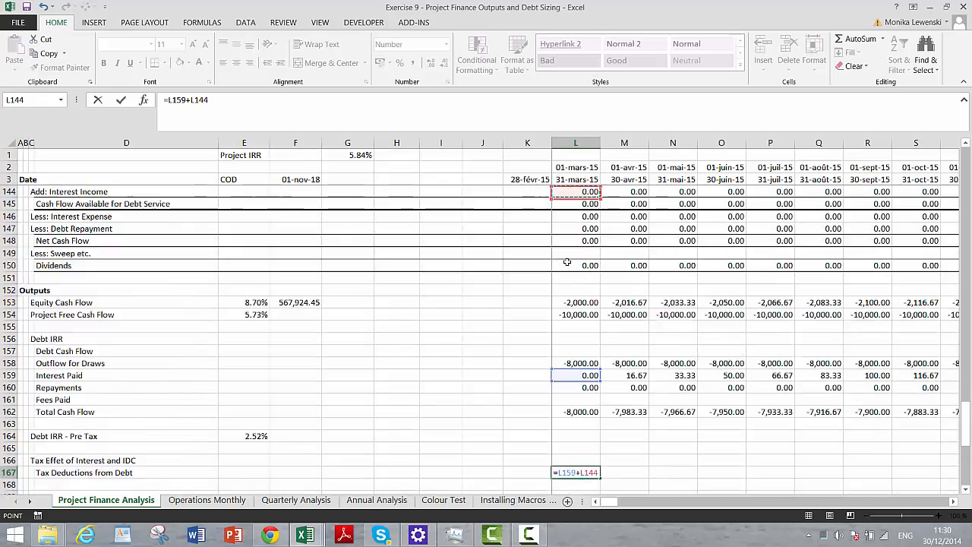
key("Up")
key("Up")
key("Up")
key("Up")
key("Up")
key("Up")
key("Up")
key("Up")
key("Up")
key("Up")
key("Up")
key("Up")
key("Up")
key("Up")
key("Up")
key("Up")
key("Up")
key("Up")
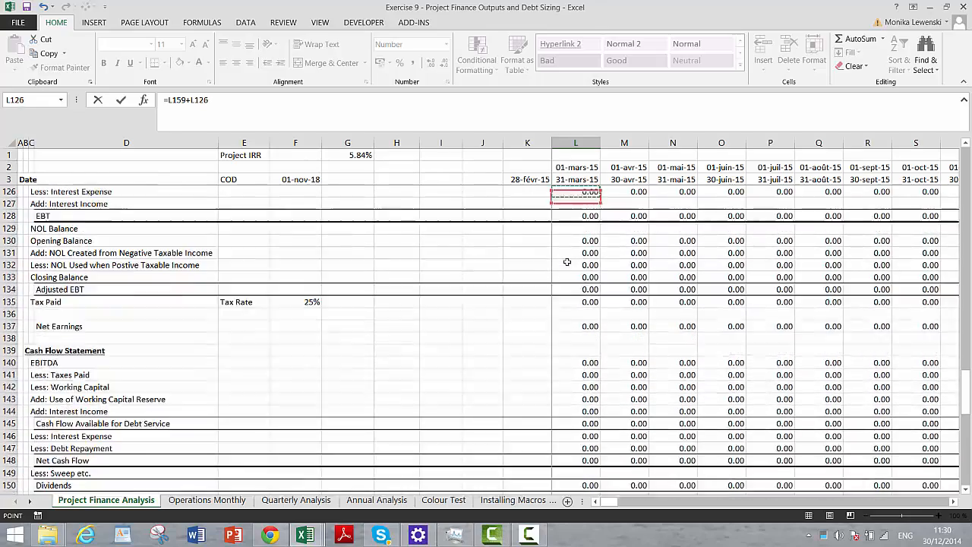
key("Up")
key("Up")
key("Up")
key("Up")
key("Up")
key("Up")
key("Up")
key("Up")
key("Up")
key("Up")
key("Up")
key("Up")
key("Up")
key("Up")
key("Up")
key("Up")
key("Up")
key("Up")
key("Up")
key("Down")
key("Down")
key("Down")
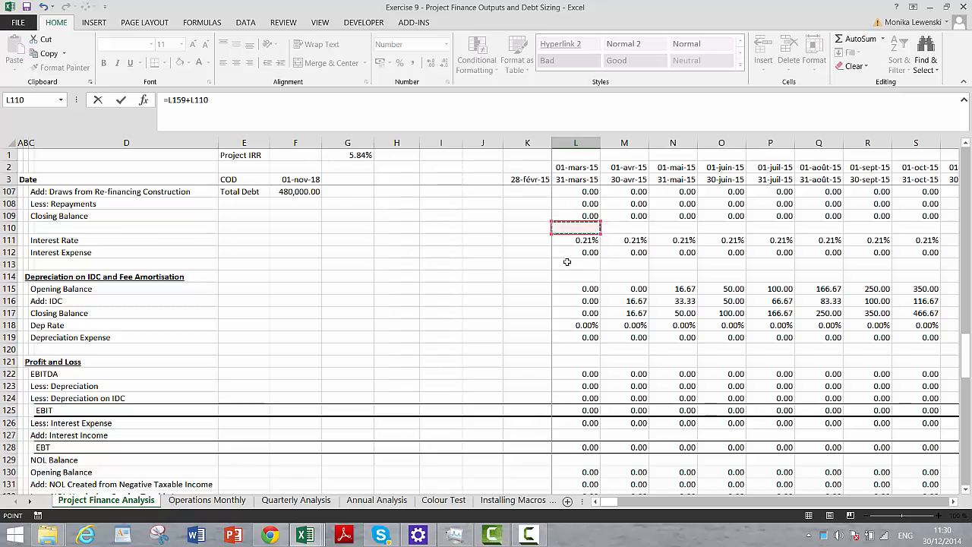
key("Down")
key("Down")
key("Down")
key("Down")
key("Down")
key("Down")
key("Down")
key("Down")
key("Down")
key("Down")
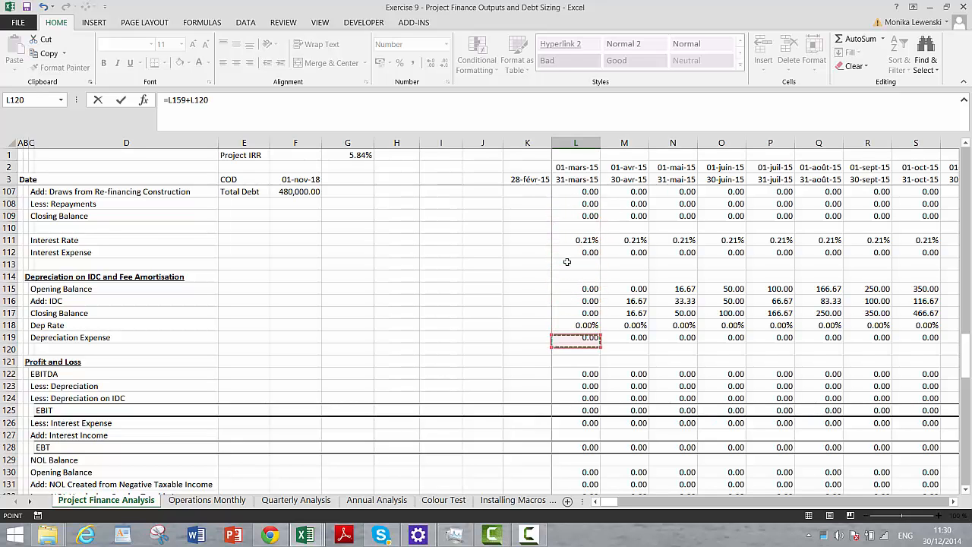
key("Up")
key("Return")
key("Down")
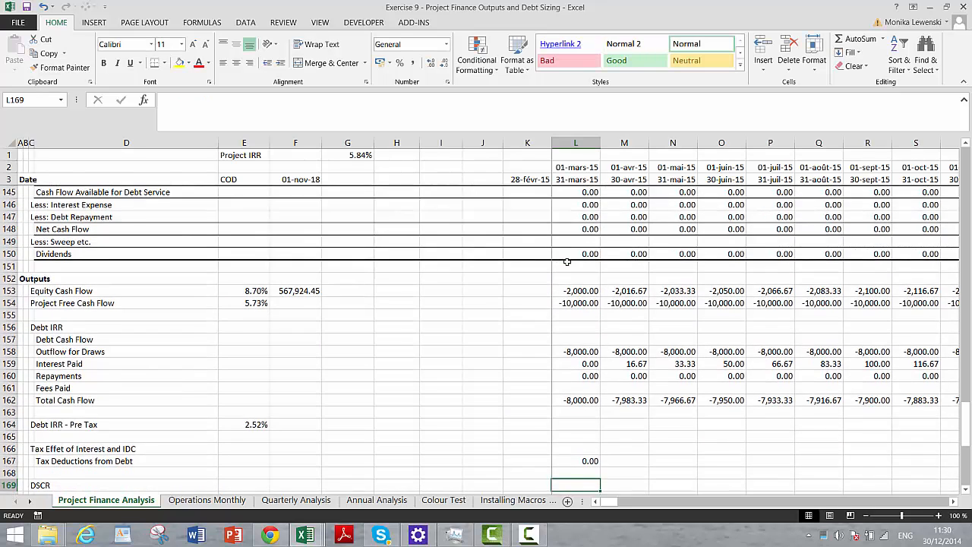
- Copy the L167 formula across the Tax Deductions from Debt row to DQ167 and check the first months
key("Up")
key("Up")
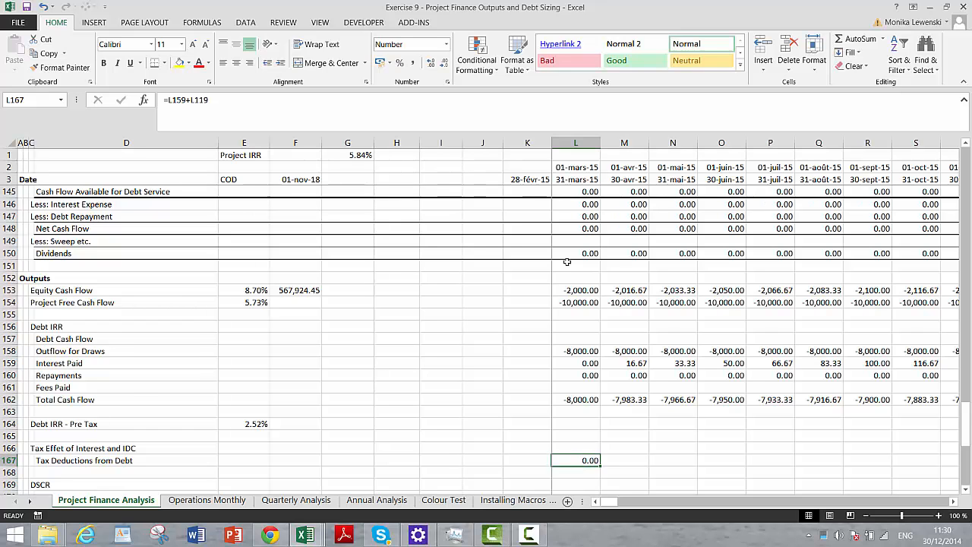
key("ctrl+Right")
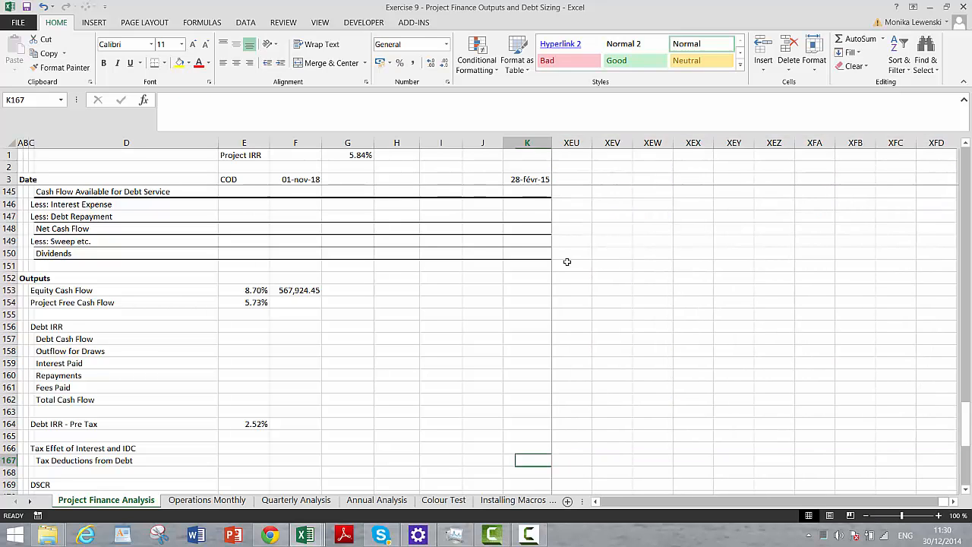
key("ctrl+Left")
key("ctrl+shift+Right")
key("ctrl+r")
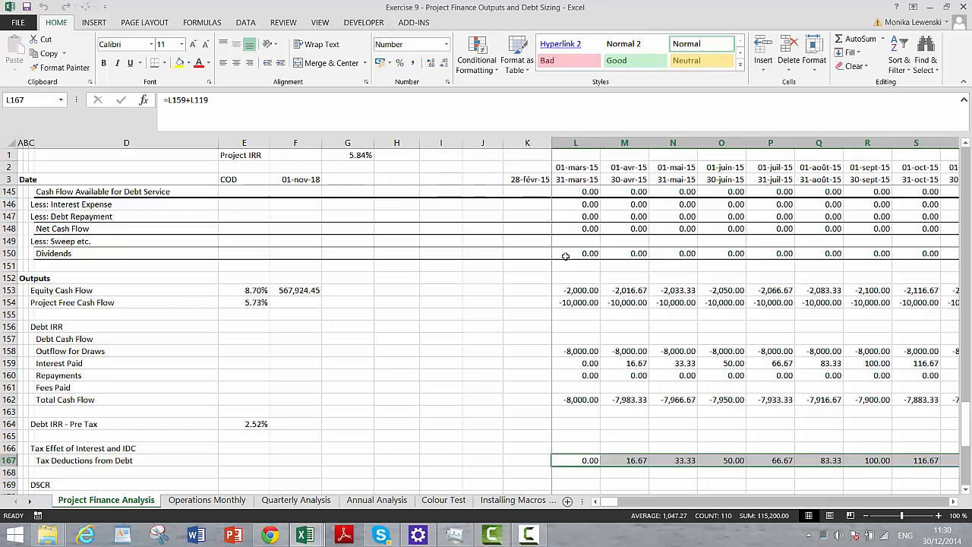
key("ctrl+shift+Left")
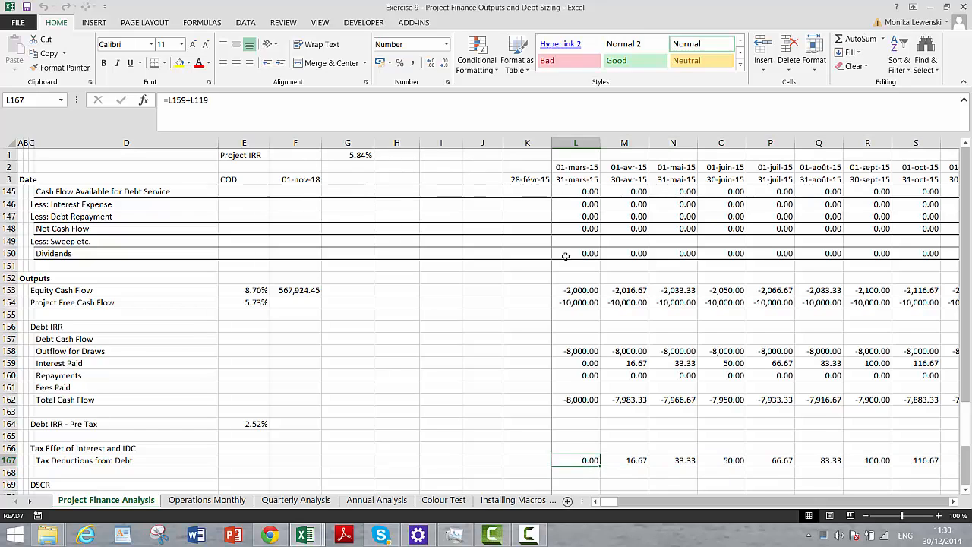
key("Left")
key("Right")
key("Right")
key("Right")
key("Right")
key("Right")
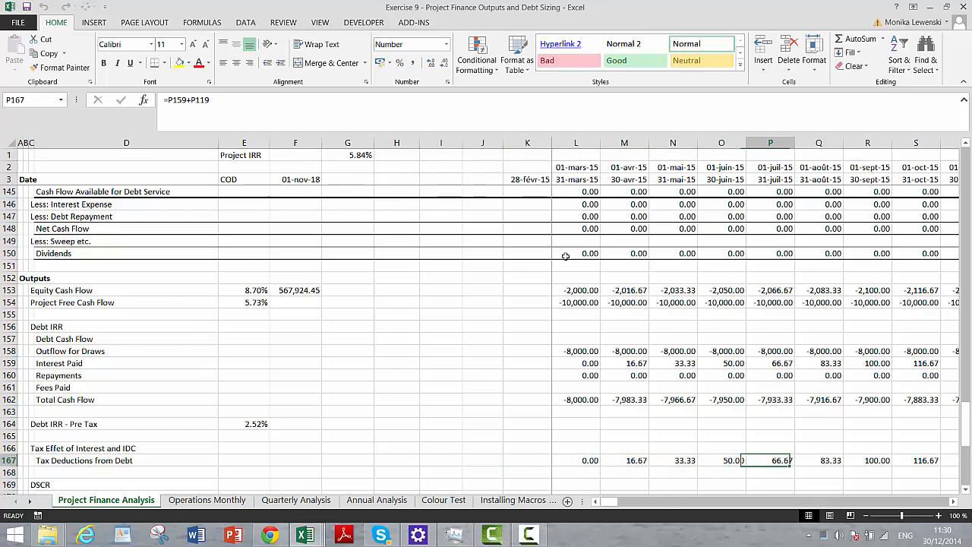
- Replace the L167 formula with IDC Depreciation Expense plus the permanent debt's Interest Expense, =L119+L112
key("Left")
key("Left")
key("Left")
key("Left")
type("=")
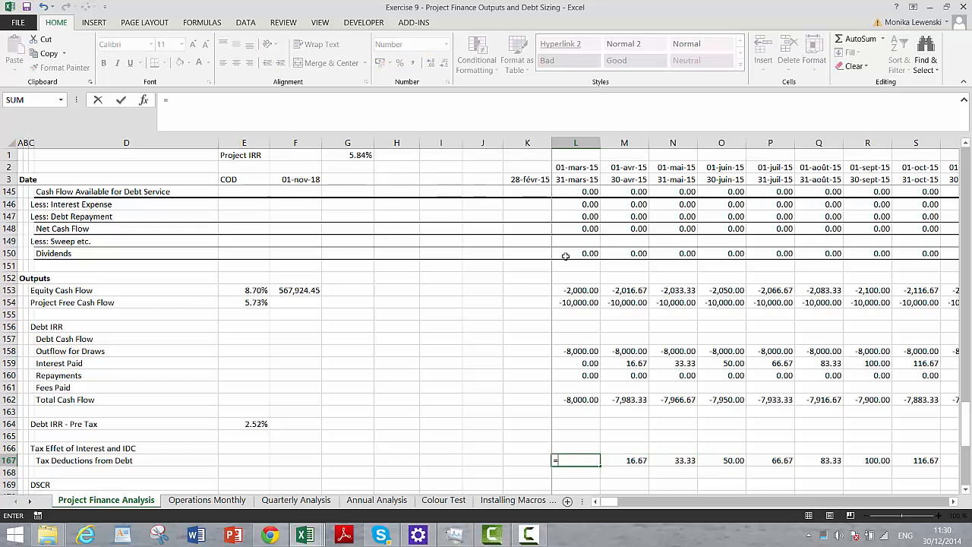
key("Up")
key("Up")
key("Up")
key("Up")
key("Up")
key("Up")
key("Up")
key("Up")
key("Up")
key("Up")
key("Up")
key("Up")
key("Up")
key("Up")
key("Up")
key("Up")
key("Up")
key("Up")
key("Up")
key("Up")
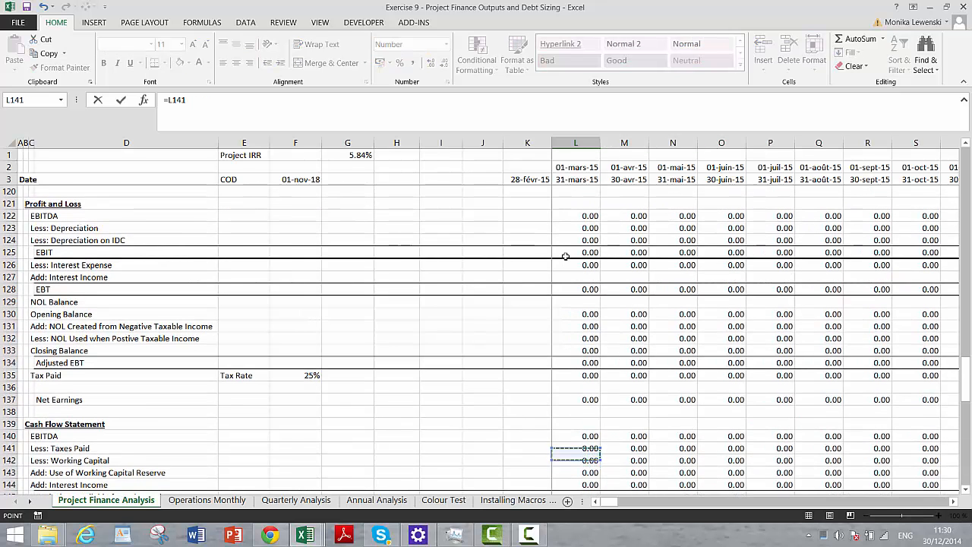
key("Up")
key("Up")
key("Up")
key("Up")
key("Up")
key("Up")
key("Up")
key("Up")
key("Up")
key("Up")
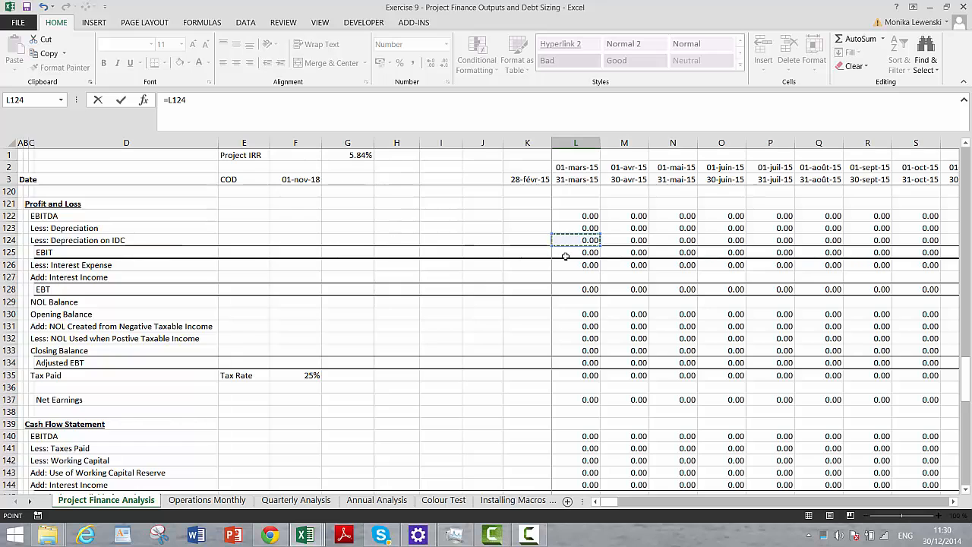
key("Up")
key("Up")
key("Up")
key("Up")
key("Up")
key("Up")
key("Up")
key("Up")
key("Up")
key("Up")
key("Up")
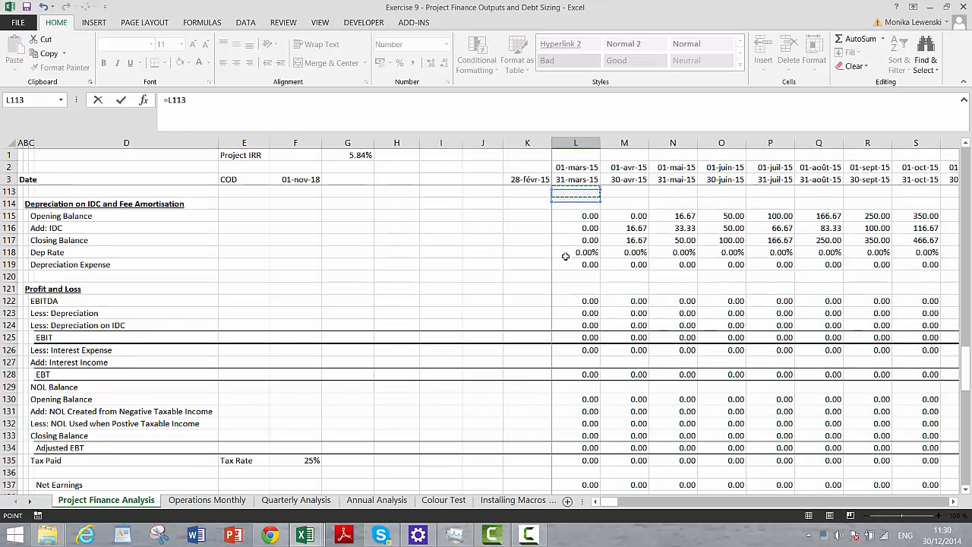
key("Down")
key("Down")
key("Down")
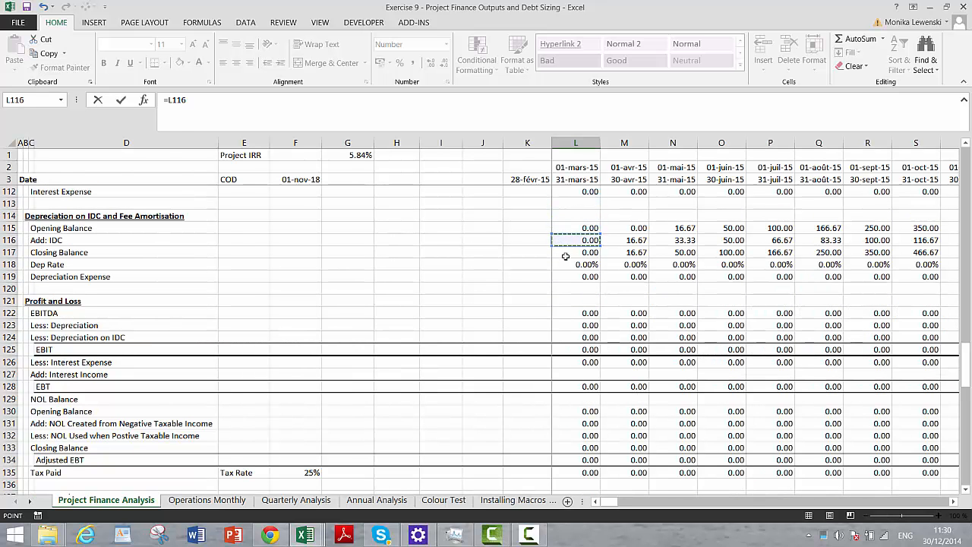
key("Down")
key("Down")
key("Down")
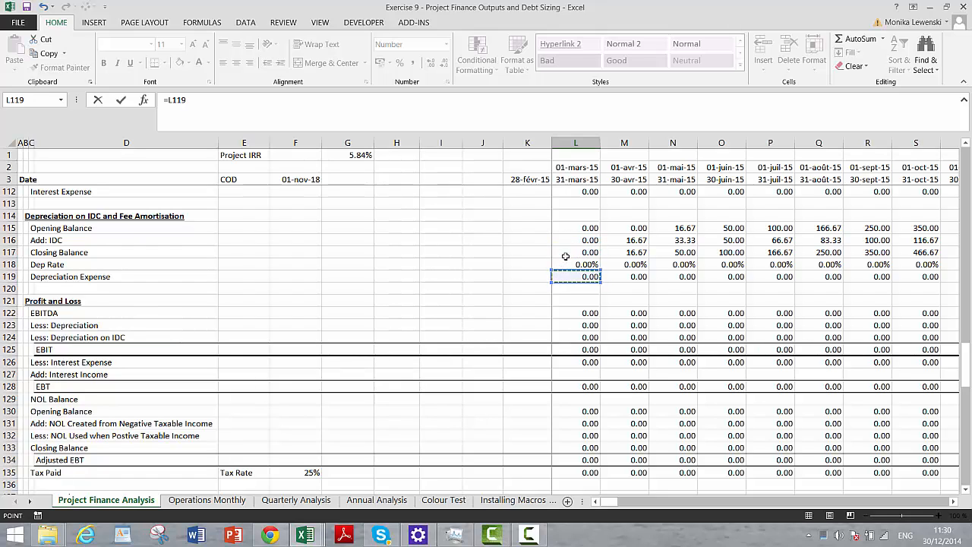
type("+")
left_click(574, 218)
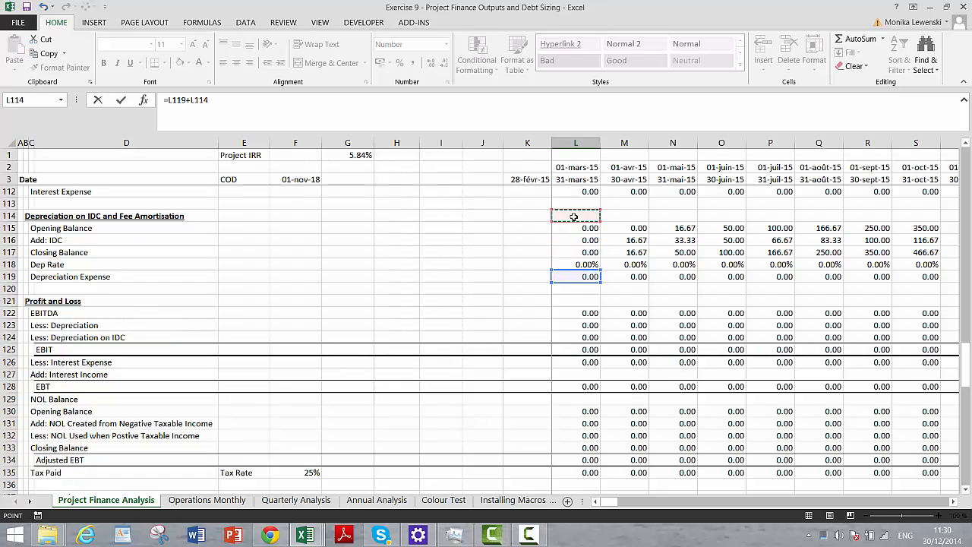
key("Up")
key("Up")
key("Up")
key("Up")
key("Up")
key("Up")
key("Up")
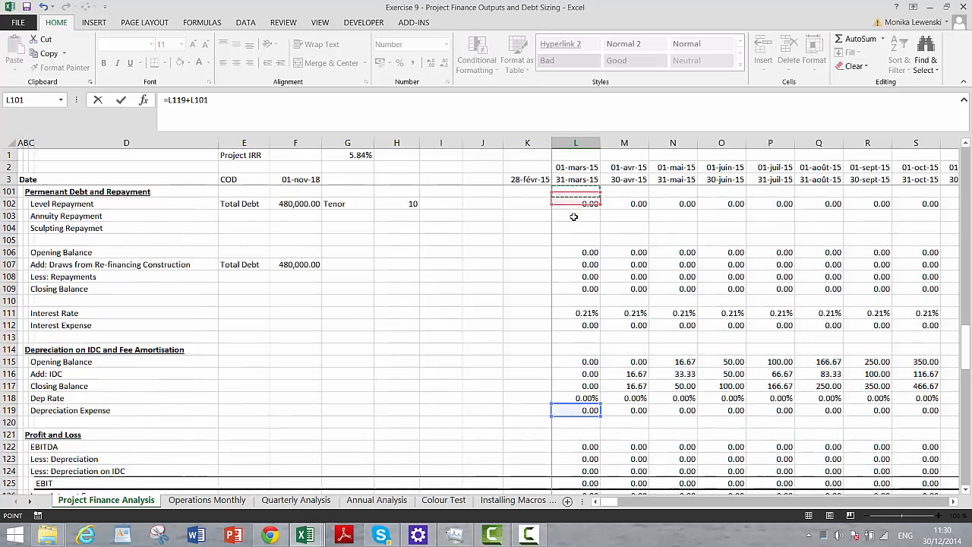
key("Down")
key("Down")
key("Down")
key("Down")
key("Down")
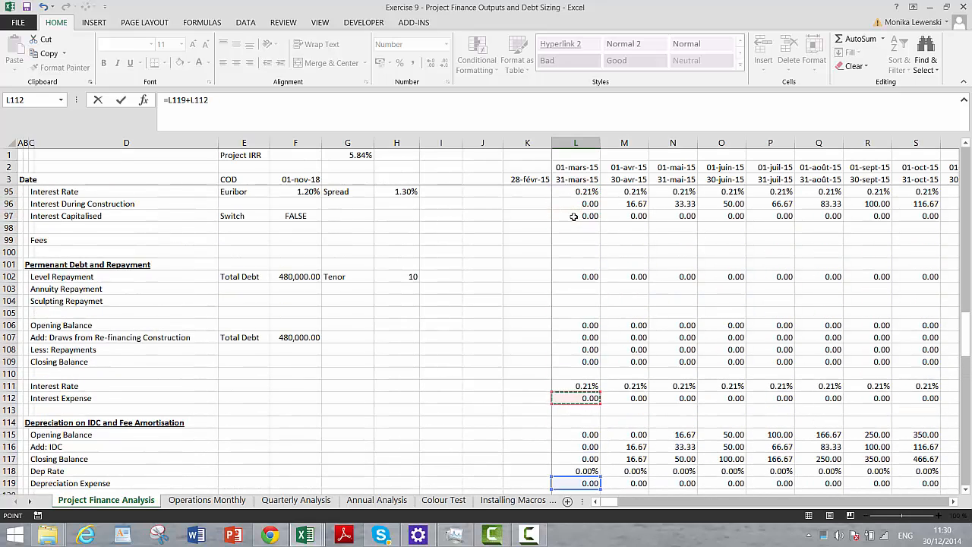
key("Return")
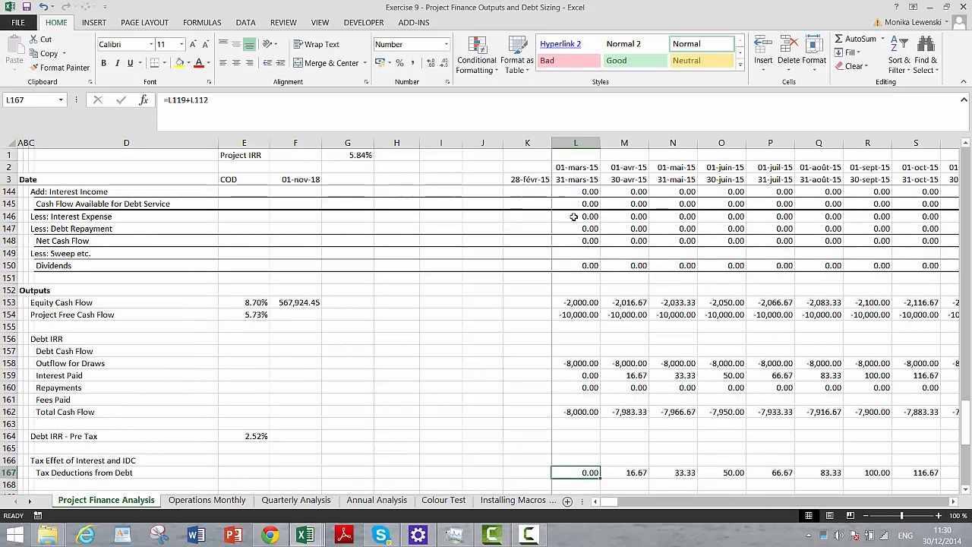
- Copy the revised L167 formula across the Tax Deductions from Debt row to DQ167 and check the periods after COD
key("ctrl+shift+Right")
key("ctrl+r")
key("Right")
key("Right")
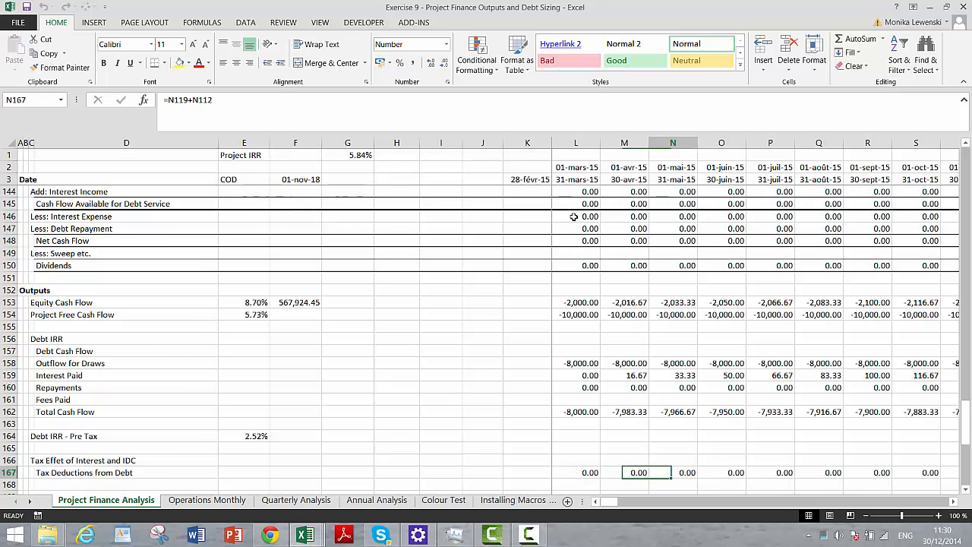
key("Right")
key("Right")
key("Right")
key("Right")
key("Right")
key("Right")
key("Right")
key("Right")
key("Right")
key("Right")
key("Right")
key("Right")
key("Right")
key("Right")
key("Right")
key("Right")
key("Right")
key("Right")
key("Right")
key("Right")
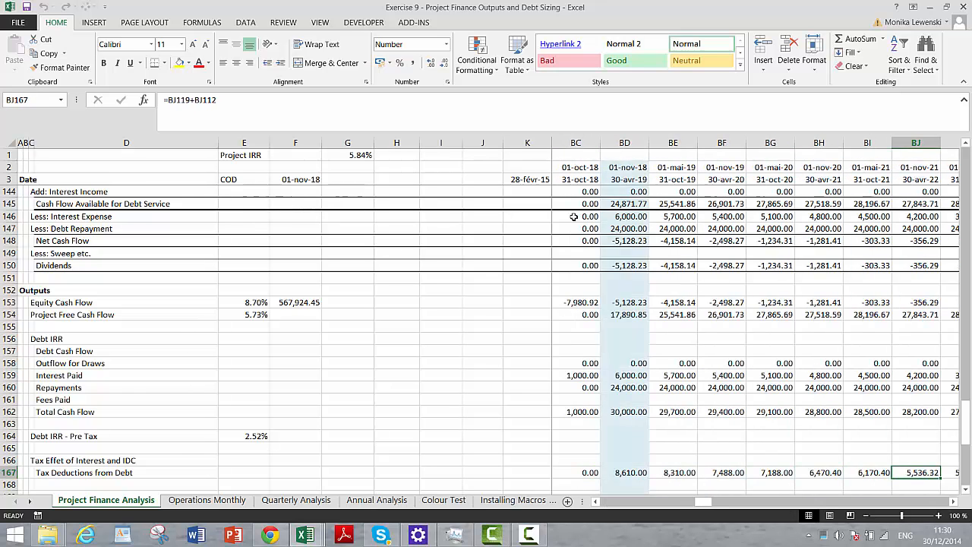
key("Right")
key("Right")
key("Right")
key("Right")
key("Left")
- Insert two blank rows at row 168, directly below the Tax Deductions from Debt row
key("Down")
key("Down")
key("Down")
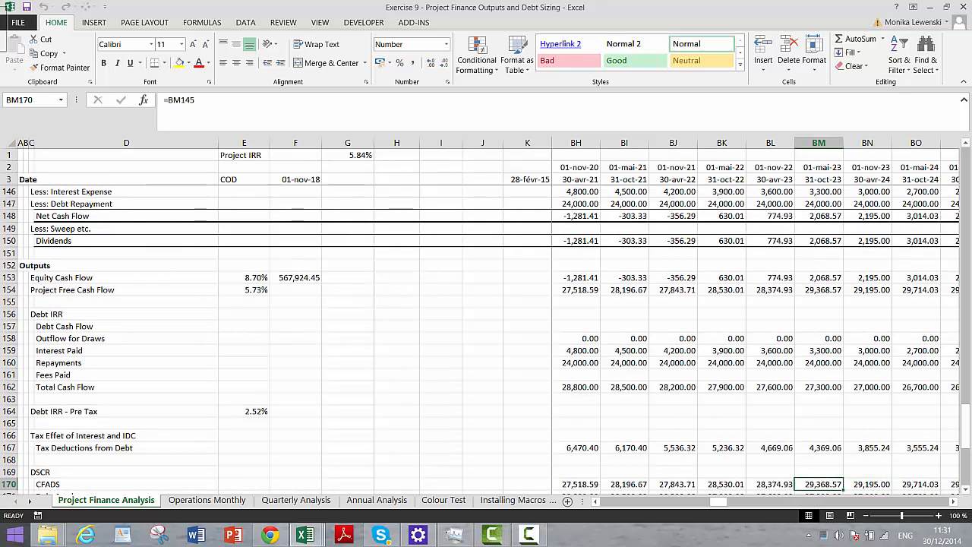
left_click(6, 460)
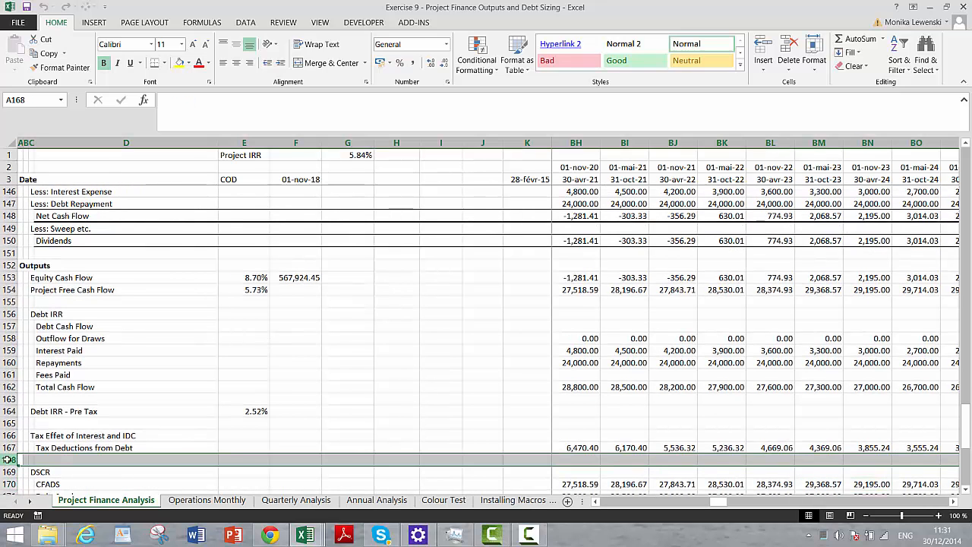
key("ctrl+plus")
key("ctrl+plus")
- Enter the label Tax Shield in D168, directly under Tax Deductions from Debt
key("Right")
key("Right")
key("Right")
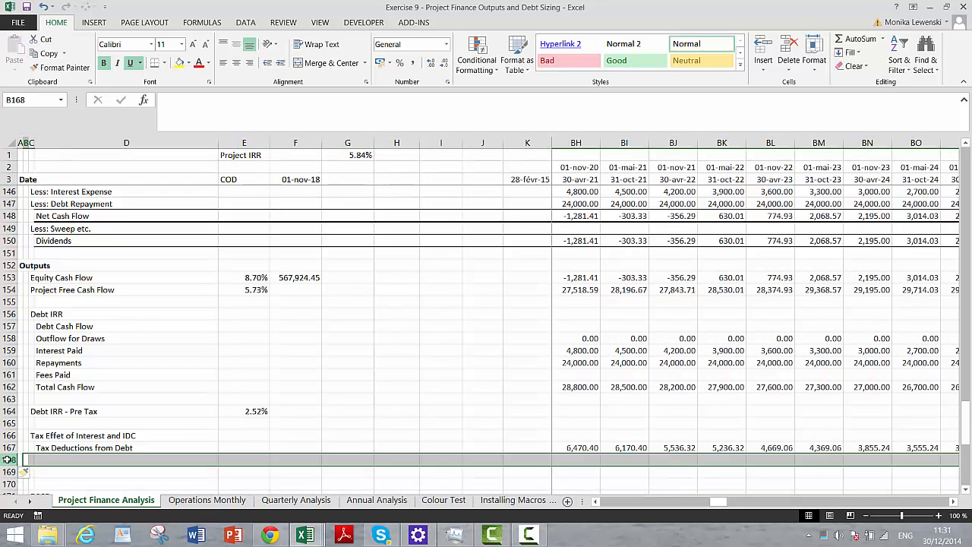
type("Ta")
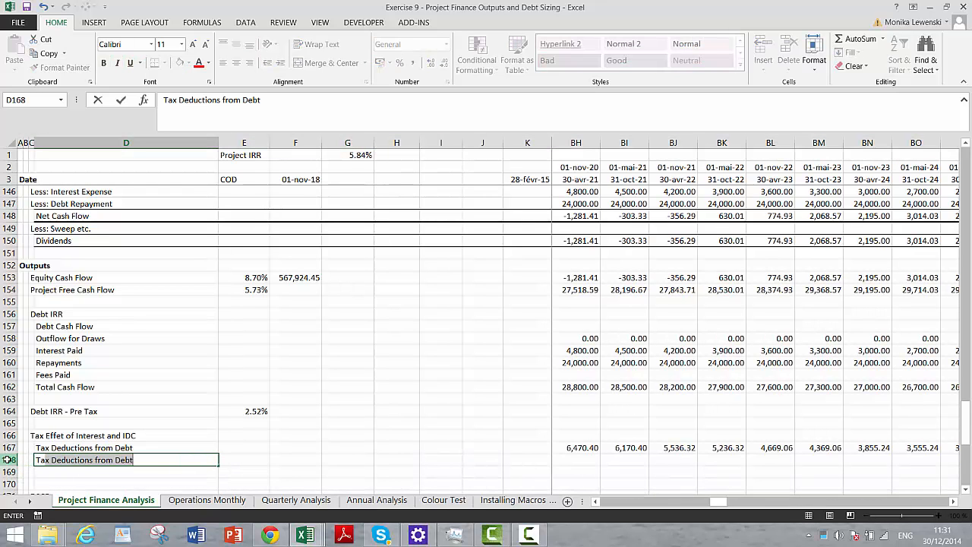
type("x Shi")
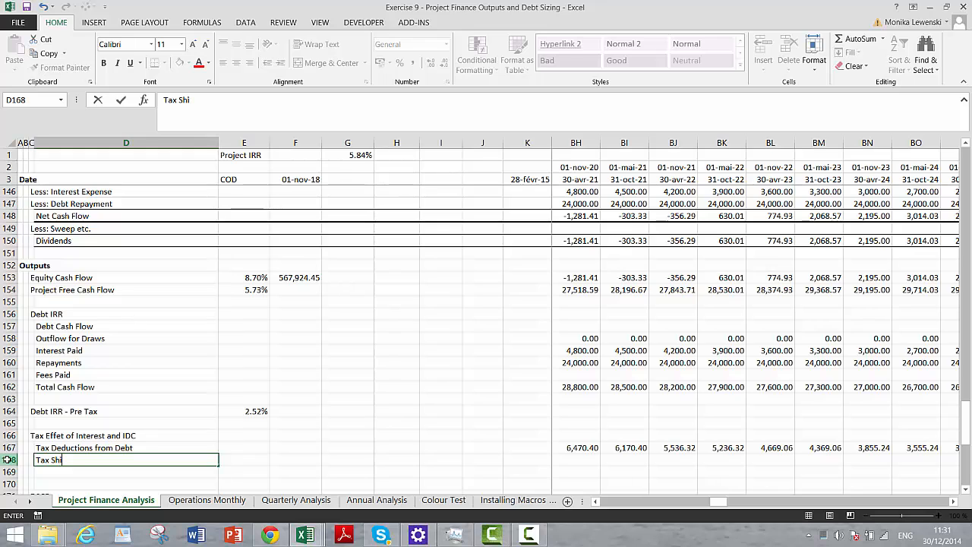
key("Return")
- Enter the label Tax Rate in E168 on the Tax Shield row
key("Up")
key("Right")
key("Right")
key("Right")
key("Right")
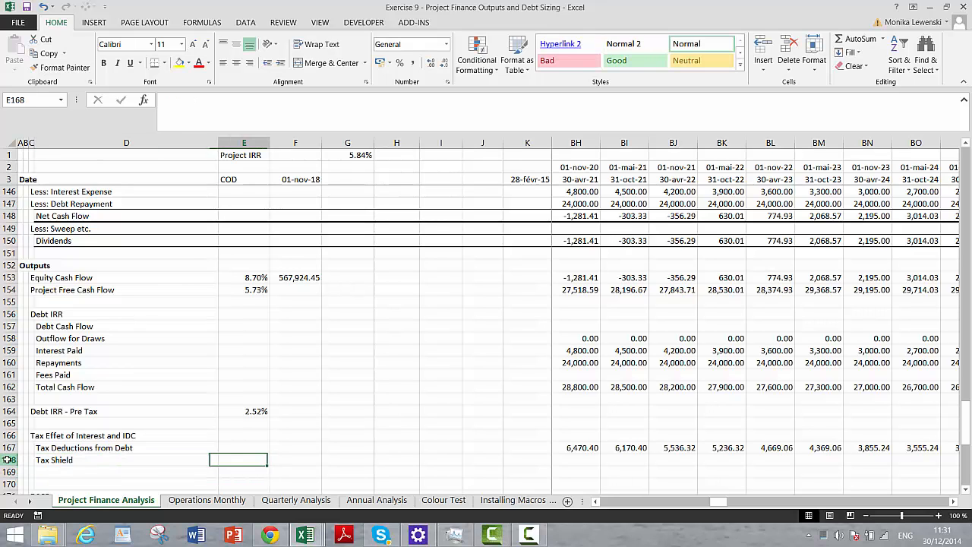
key("Left")
key("Left")
key("Left")
type("Tax Rate")
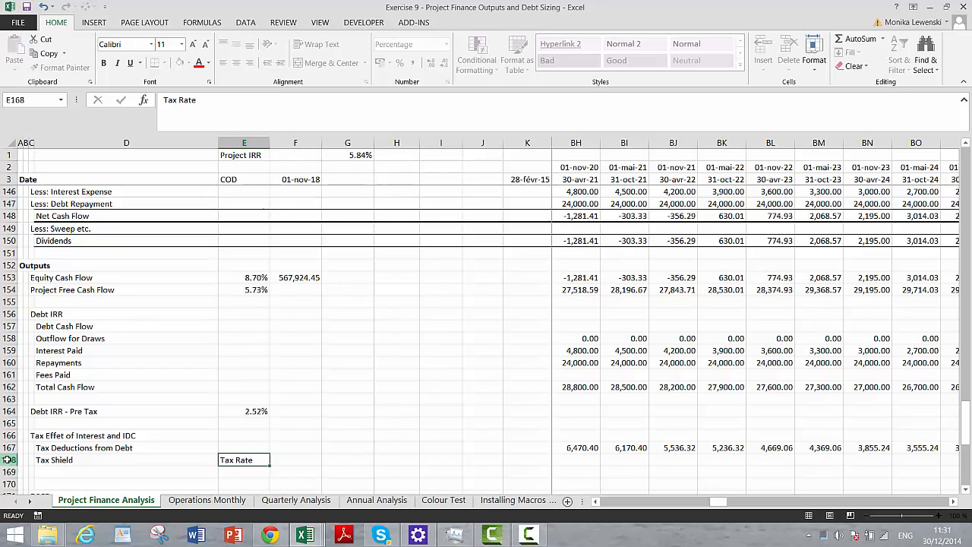
- Link F168 to the tax rate on the Tax Paid row with the formula =F135
key("Right")
type("=")
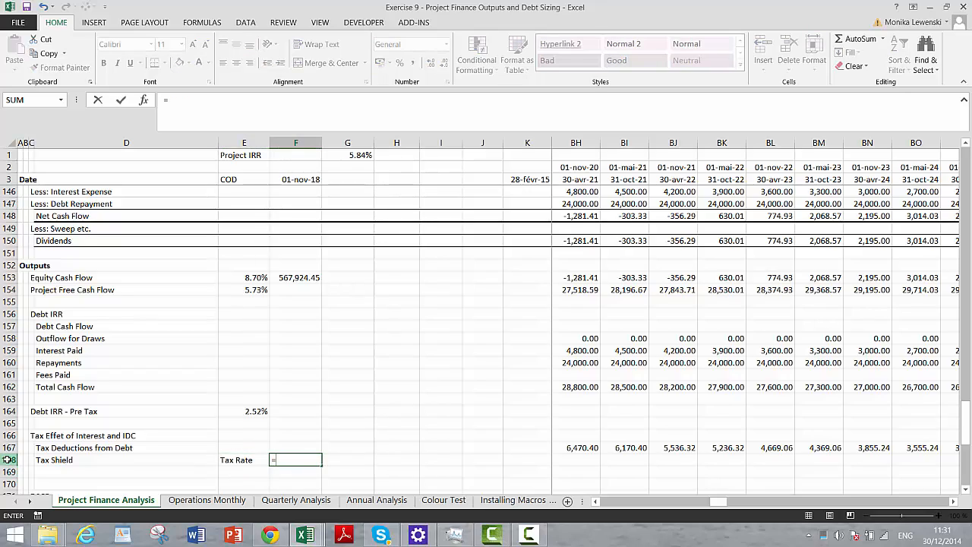
key("Up")
key("Up")
key("Up")
key("Up")
key("Up")
key("Up")
key("Up")
key("Up")
key("Up")
key("Up")
key("Up")
key("Up")
key("Up")
key("Up")
key("Up")
key("Up")
key("Up")
key("Up")
key("Up")
key("Up")
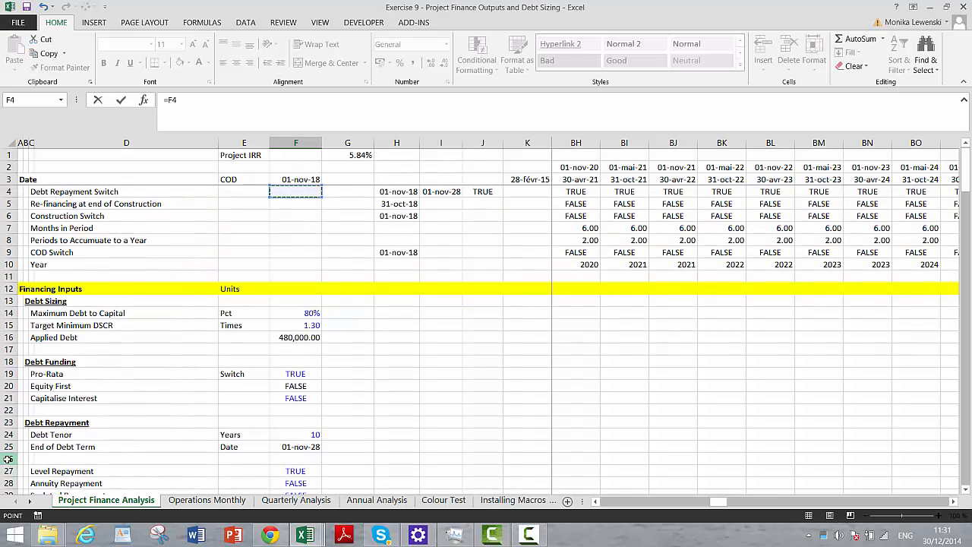
key("Page_Down")
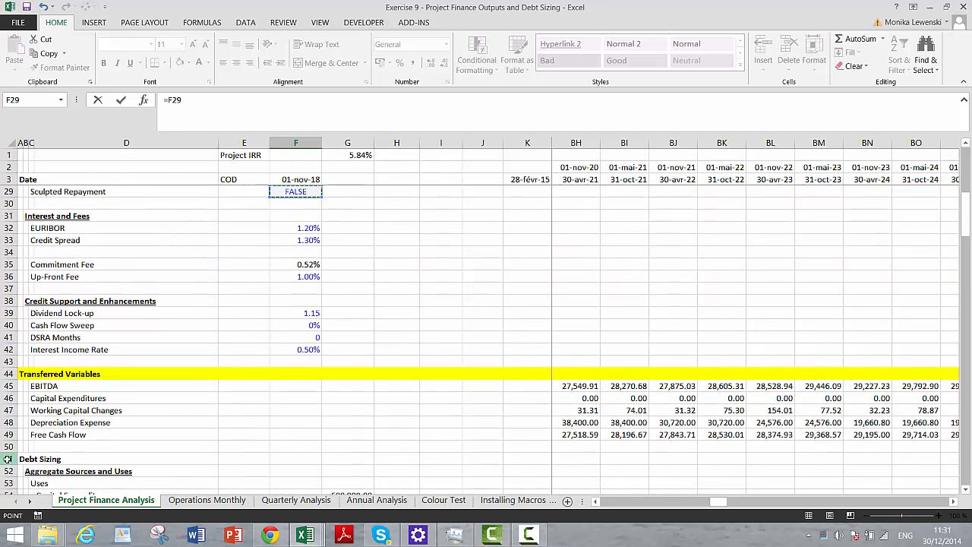
key("Page_Down")
key("Page_Down")
key("Page_Down")
key("Page_Down")
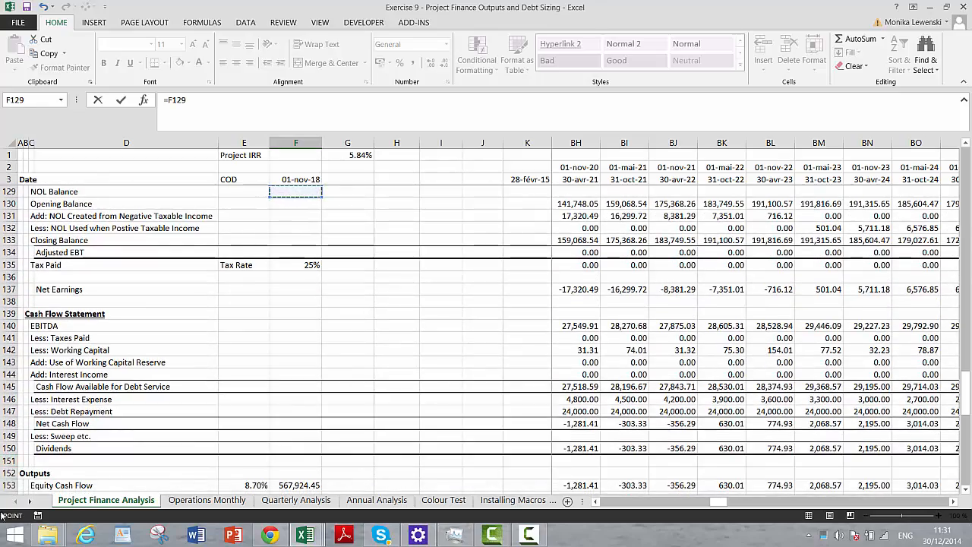
left_click(297, 264)
key("Return")
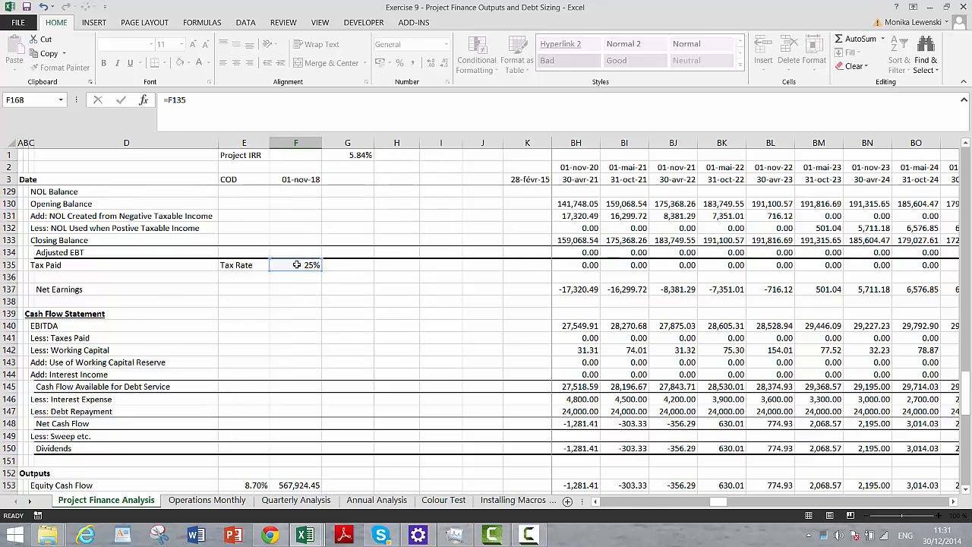
- Enter =L167*$F$168 in L168 and copy it across the Tax Shield row's periods
key("Right")
key("Right")
key("Right")
key("Right")
key("Right")
key("Right")
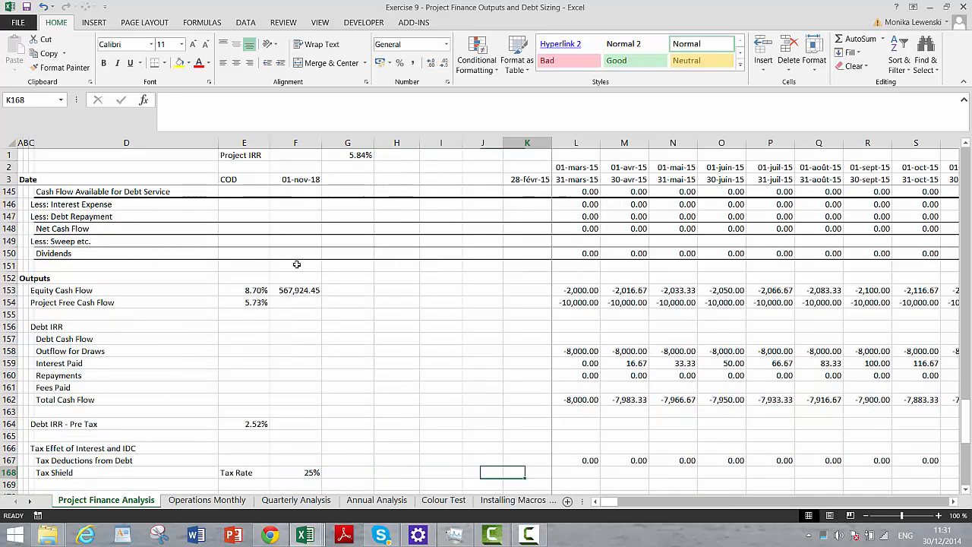
type("=")
key("Up")
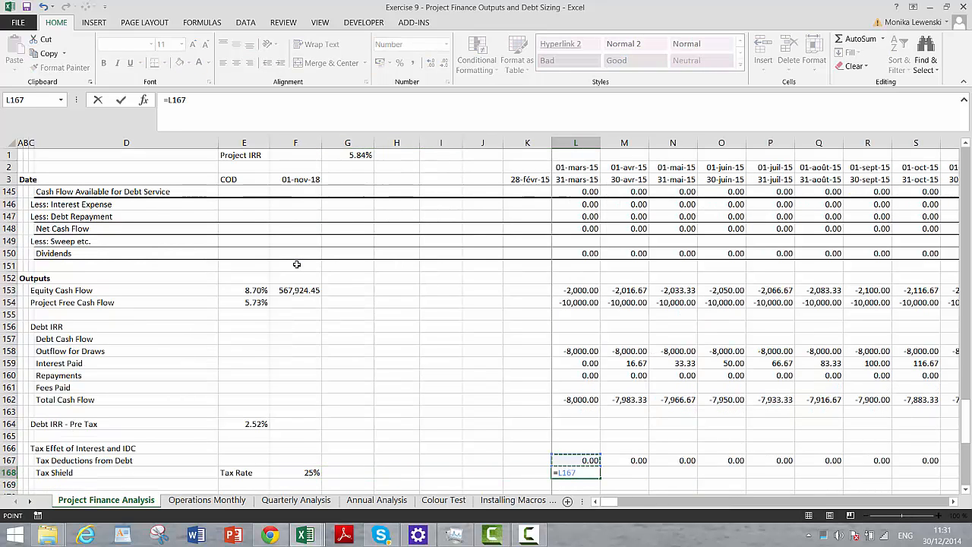
type("*")
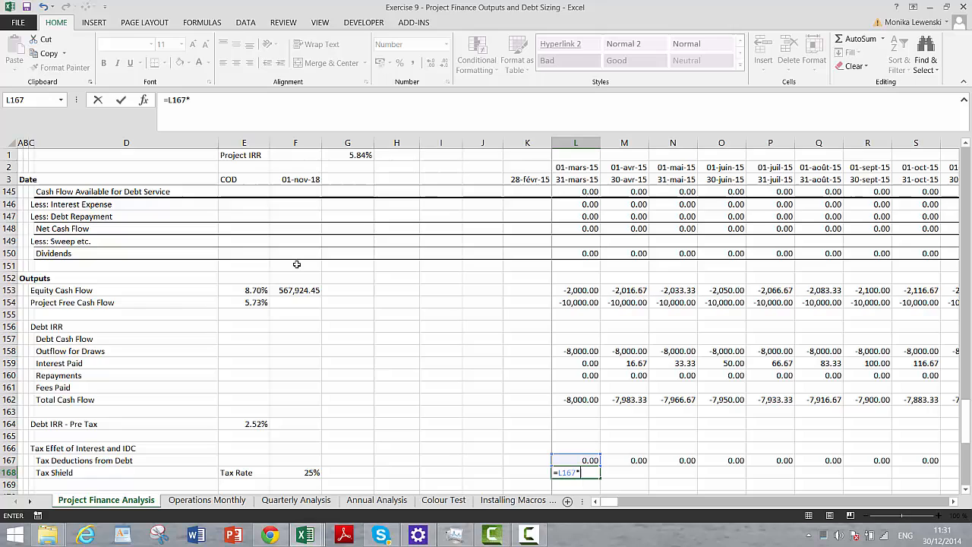
left_click(306, 472)
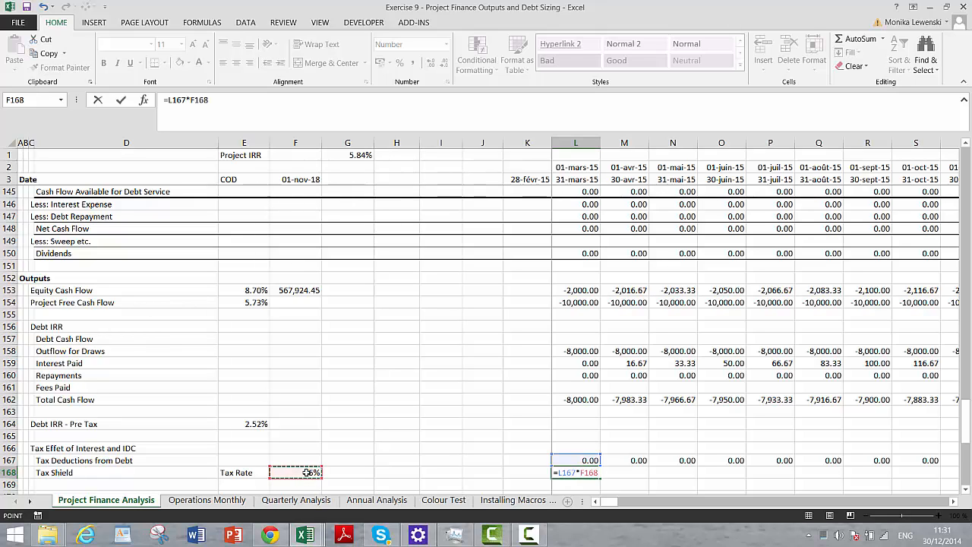
key("F4")
key("ctrl+Return")
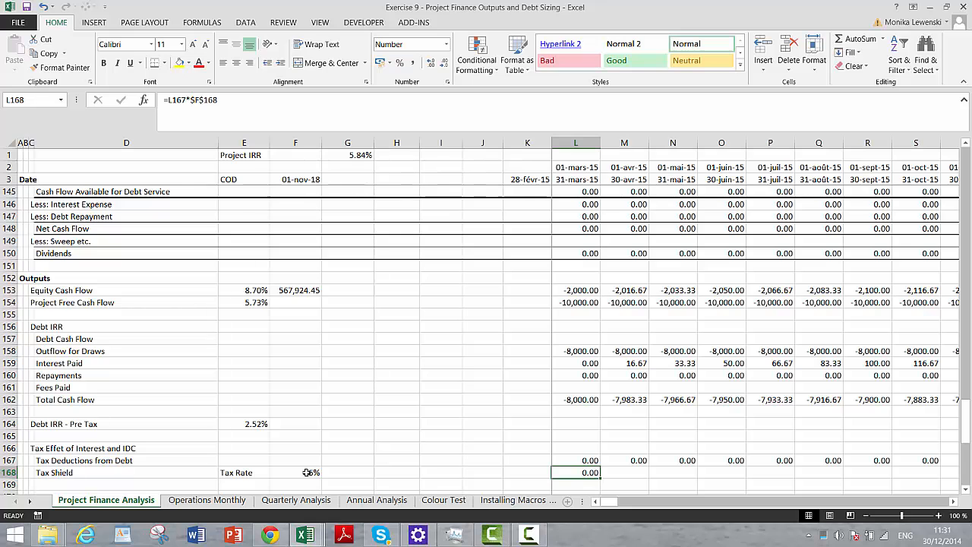
key("ctrl+shift+Right")
key("Down")
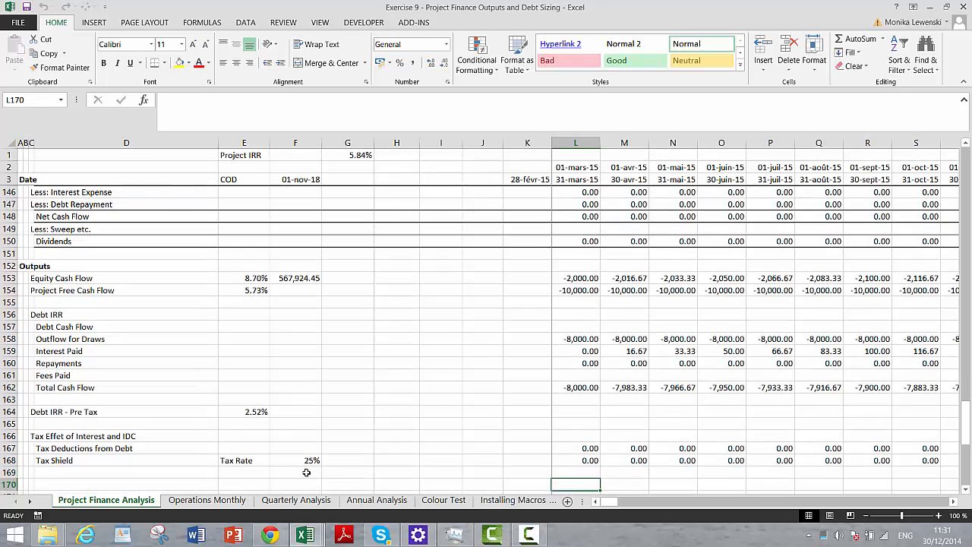
- Insert two blank rows at row 170, directly above the DSCR heading
key("Left")
key("Left")
key("Left")
key("Left")
key("Left")
key("Left")
key("Left")
key("Left")
key("Left")
key("Left")
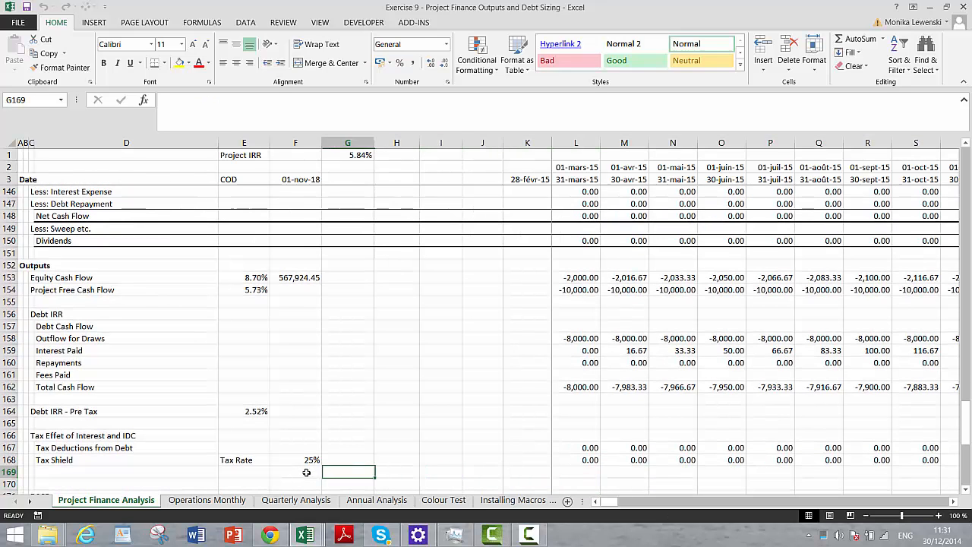
key("Down")
key("Down")
key("Up")
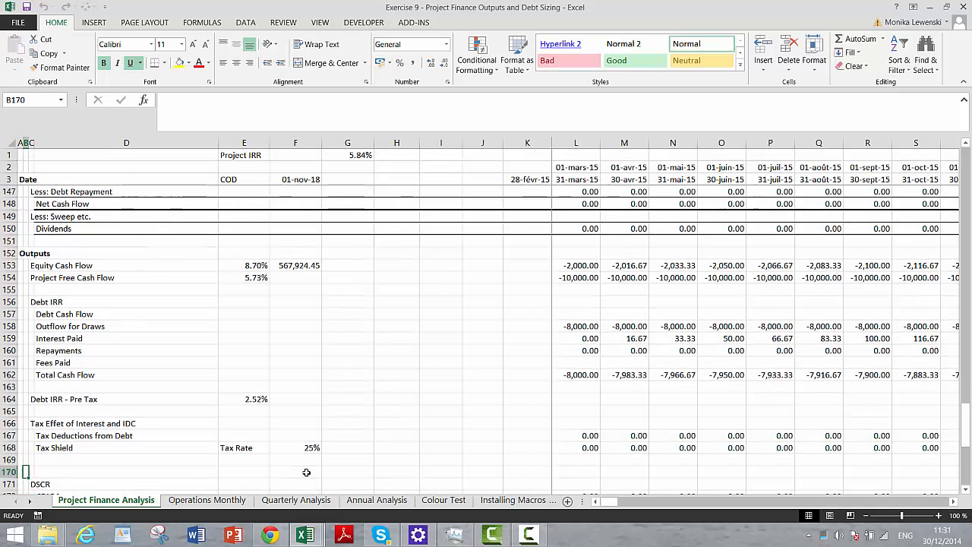
key("Right")
key("shift+space")
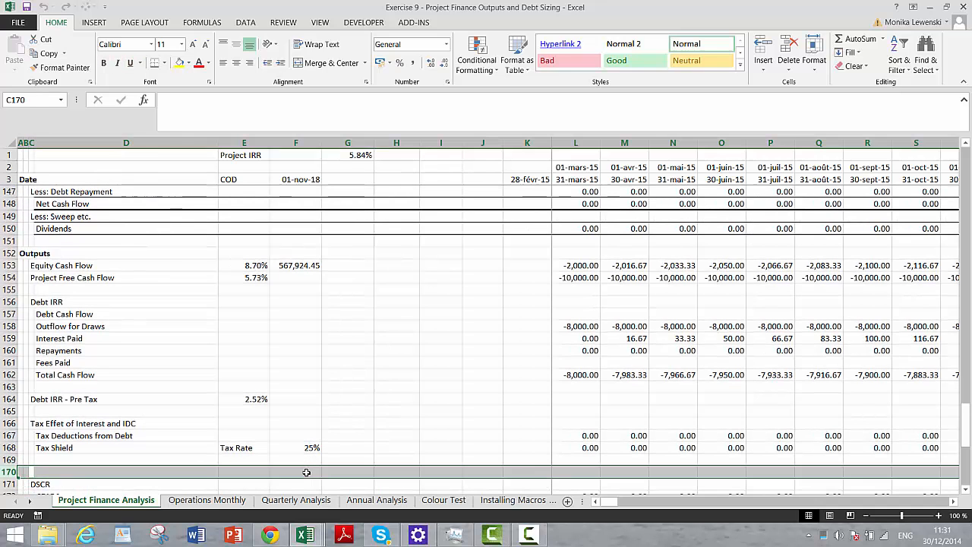
key("ctrl+plus")
key("ctrl+plus")
- Enter the label Equity, Debt and Tax Shield in C170
key("Right")
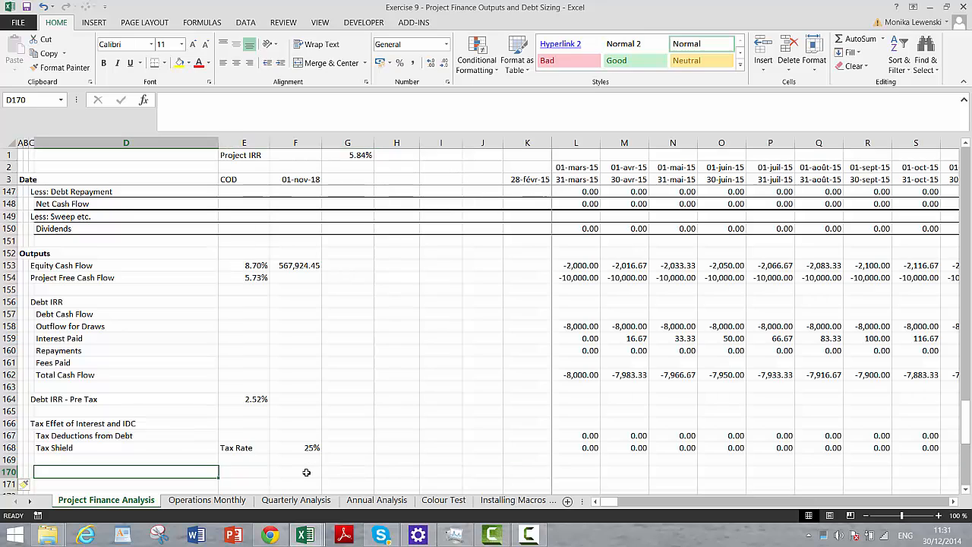
key("Left")
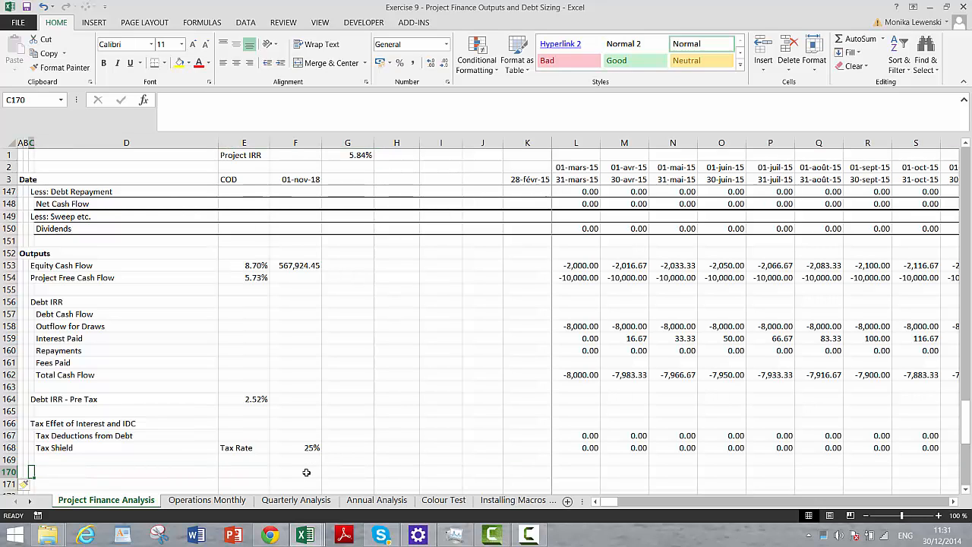
type("Equity, Deb")
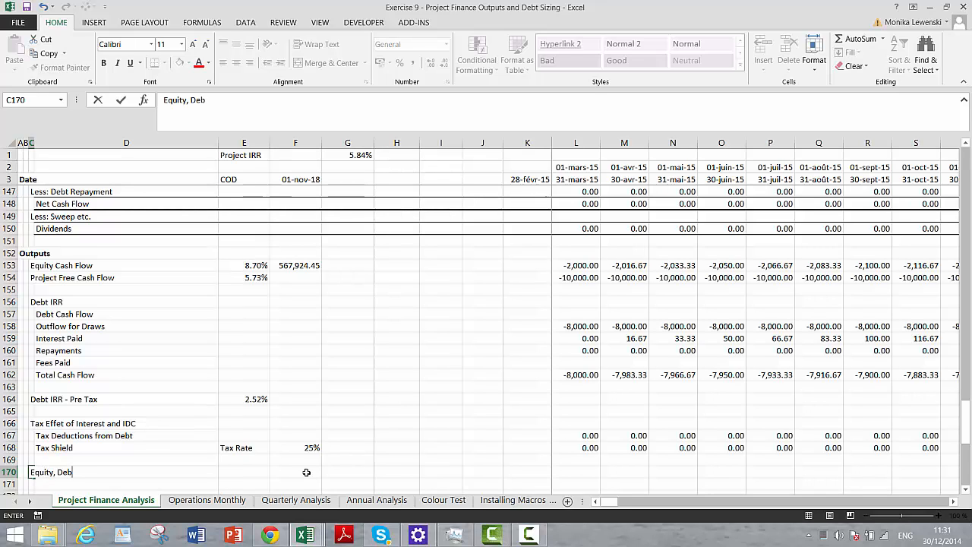
type("t and Tax Shield")
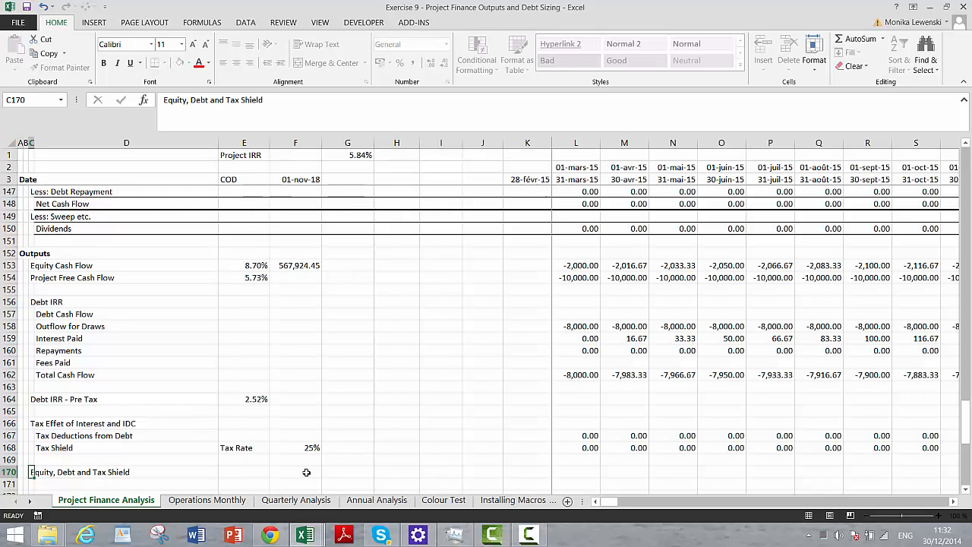
key("Return")
- In L170, add equity cash flow and total debt cash flow and subtract the tax shield, =L153+L162-L168
key("Up")
key("Right")
key("Right")
key("Right")
key("Right")
key("Right")
key("Right")
key("Right")
key("Right")
key("Right")
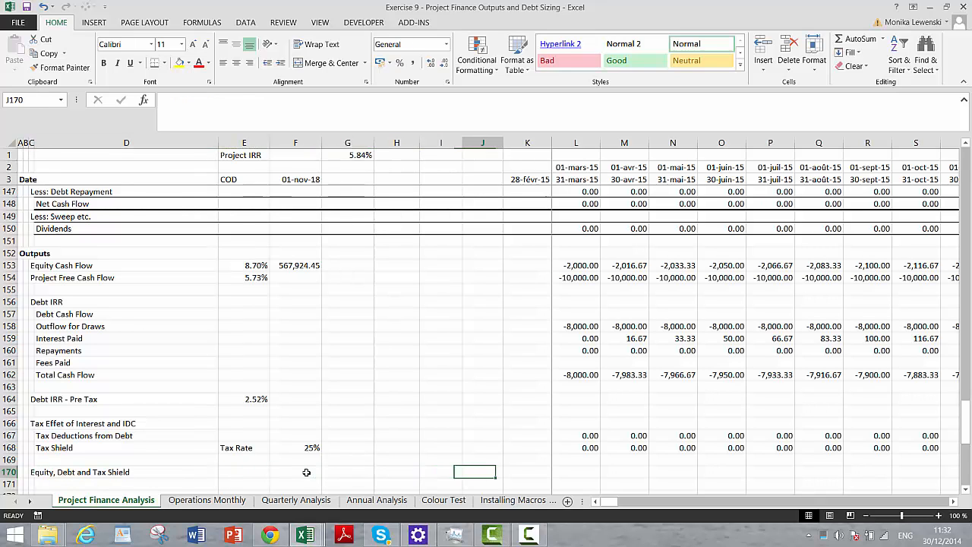
type("=")
key("Up")
key("Up")
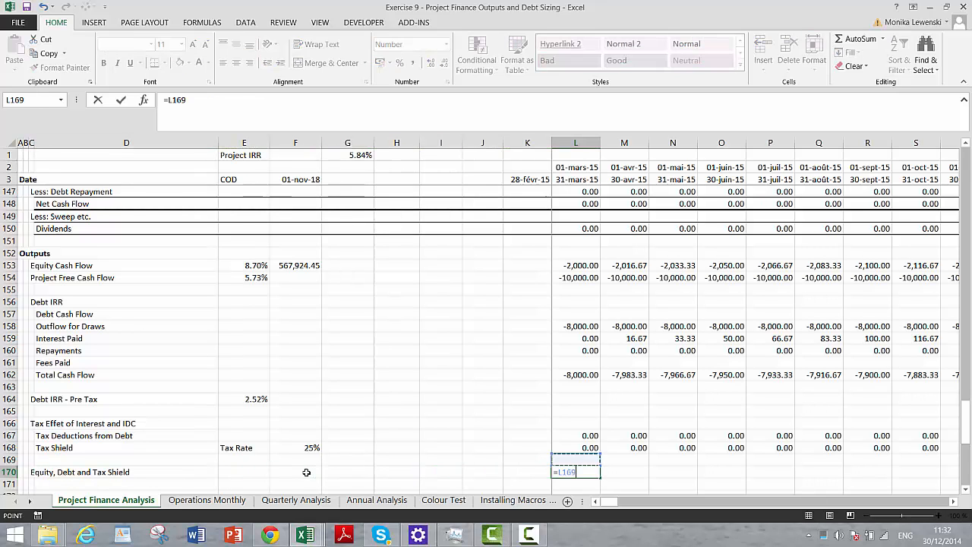
key("Up")
key("Up")
key("Up")
key("Up")
key("Up")
key("Up")
key("Up")
key("Up")
key("Up")
key("Up")
key("Up")
key("Up")
key("Up")
key("Up")
key("Up")
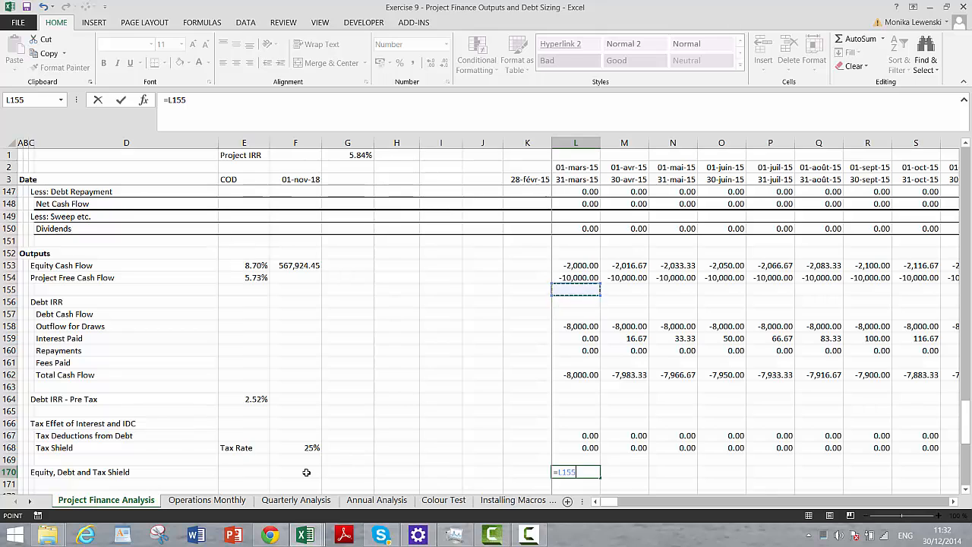
type("+")
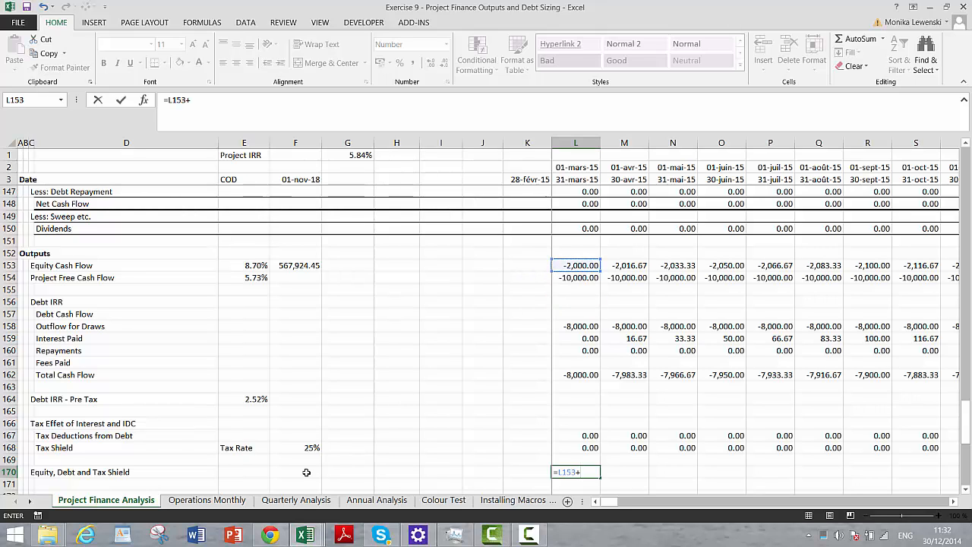
key("Up")
key("Up")
key("Up")
key("Up")
key("Up")
key("Up")
key("Up")
key("Up")
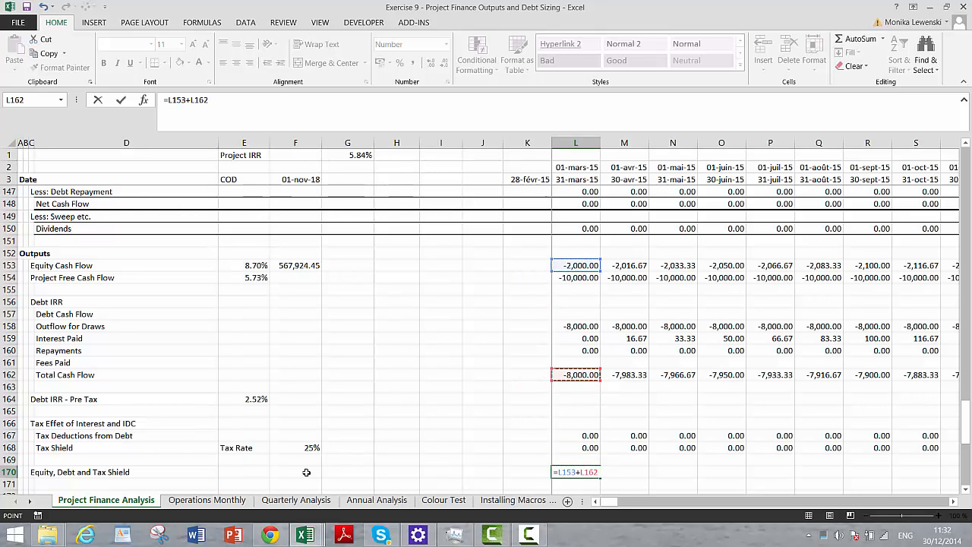
type("-")
key("Up")
key("Up")
key("ctrl+Return")
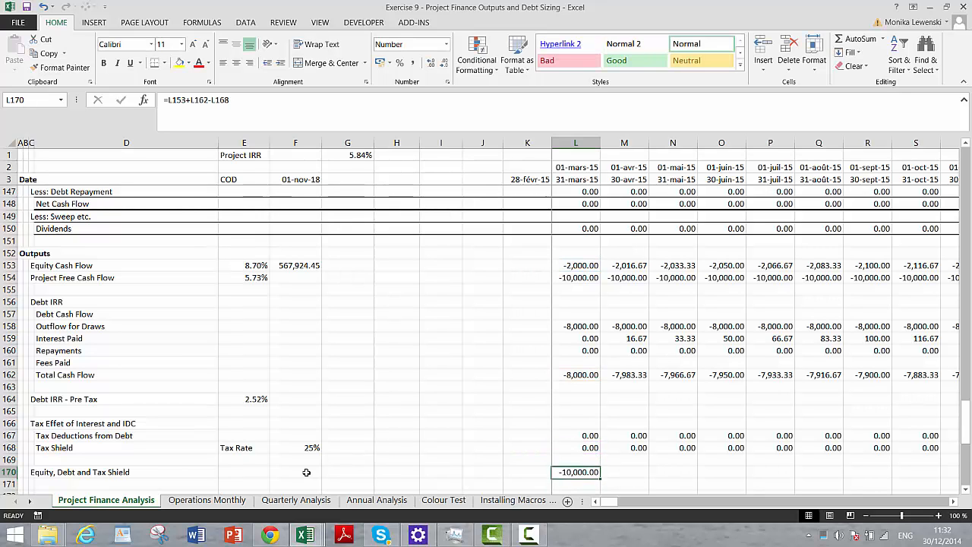
- Copy the L170 formula across the periods of the Equity, Debt and Tax Shield row
key("ctrl+Right")
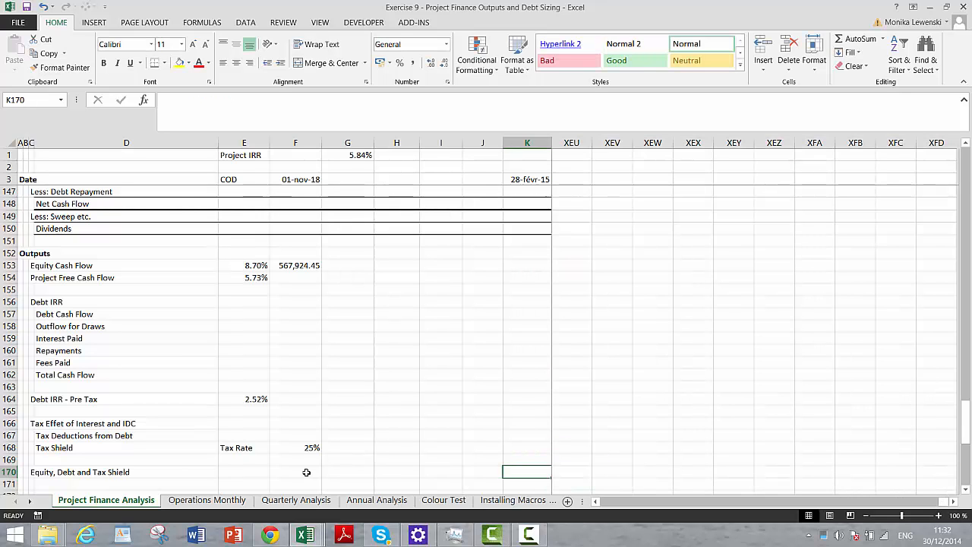
key("ctrl+Left")
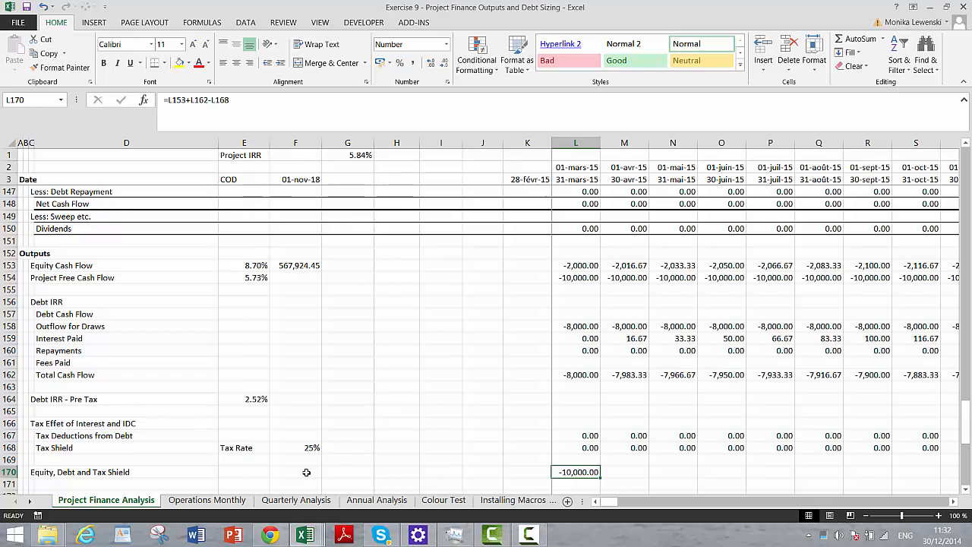
key("ctrl+shift+Right")
key("ctrl+r")
- Compare the Equity, Debt and Tax Shield row with Project Free Cash Flow through the construction months
key("Right")
key("Right")
key("Right")
key("Right")
key("Right")
key("Right")
key("Right")
key("Right")
key("Right")
key("Right")
key("Right")
key("Right")
key("Right")
key("Right")
key("Right")
key("Right")
key("Right")
key("Right")
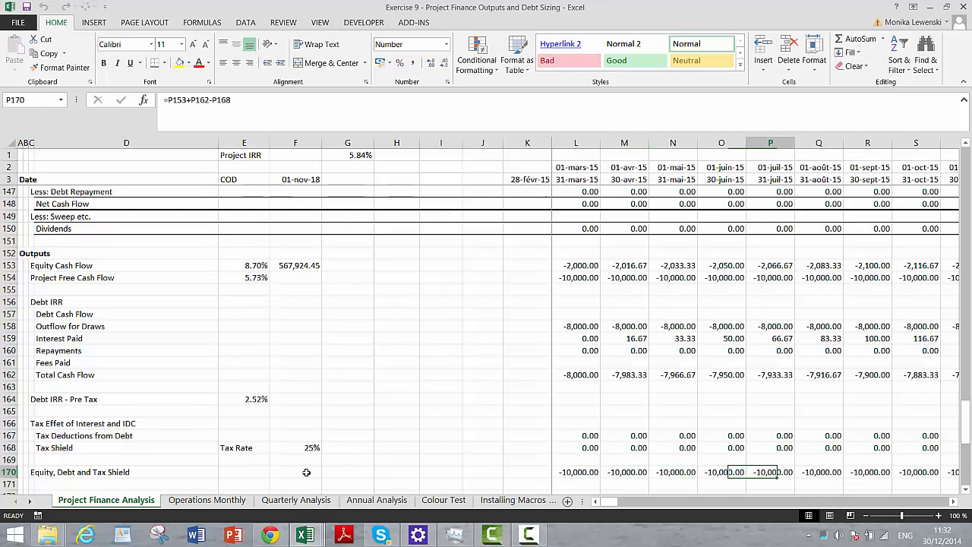
key("Right")
key("Right")
key("Right")
key("Right")
key("Right")
key("Right")
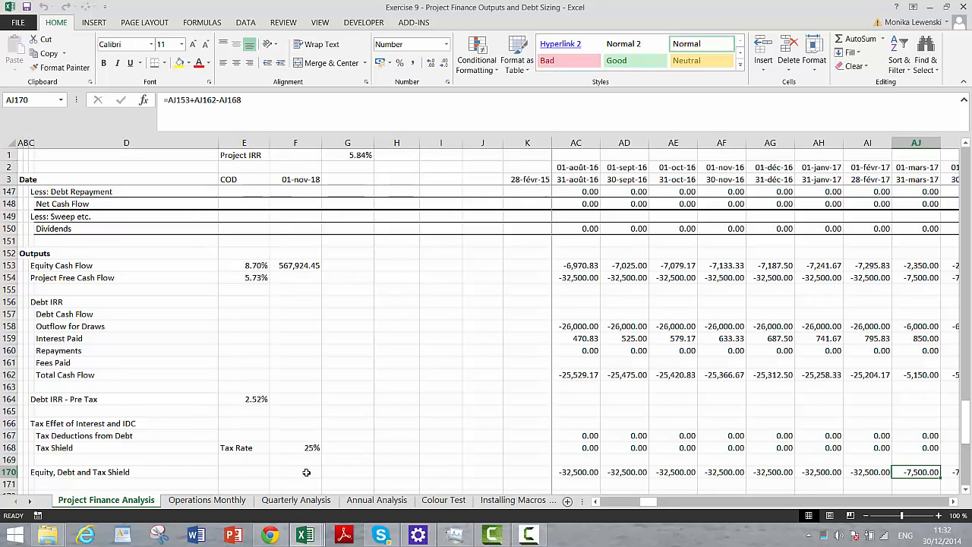
key("Right")
key("Right")
key("Right")
key("Right")
key("Right")
key("Right")
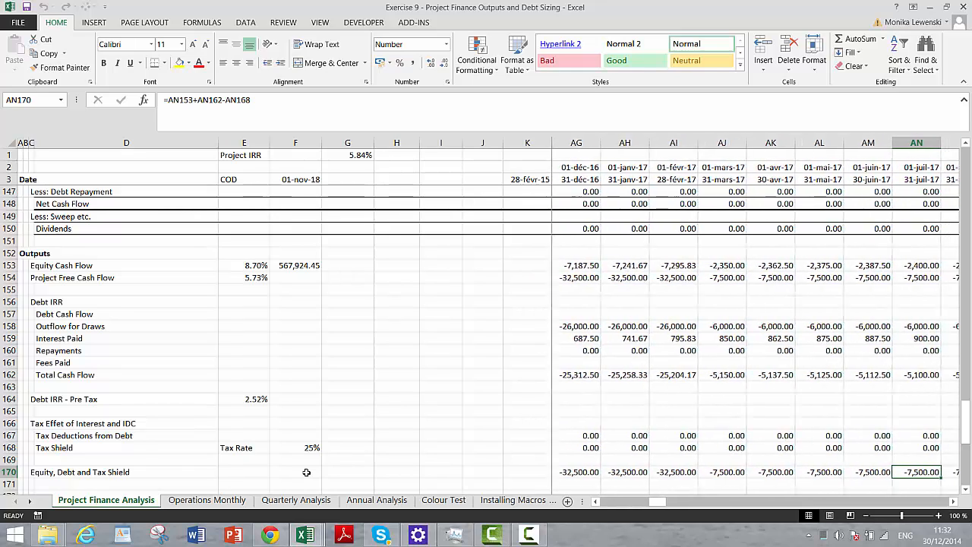
key("Right")
key("Right")
- Compare the Equity, Debt and Tax Shield row with Project Free Cash Flow around the COD and through the repayment periods
key("Right")
key("Right")
key("Right")
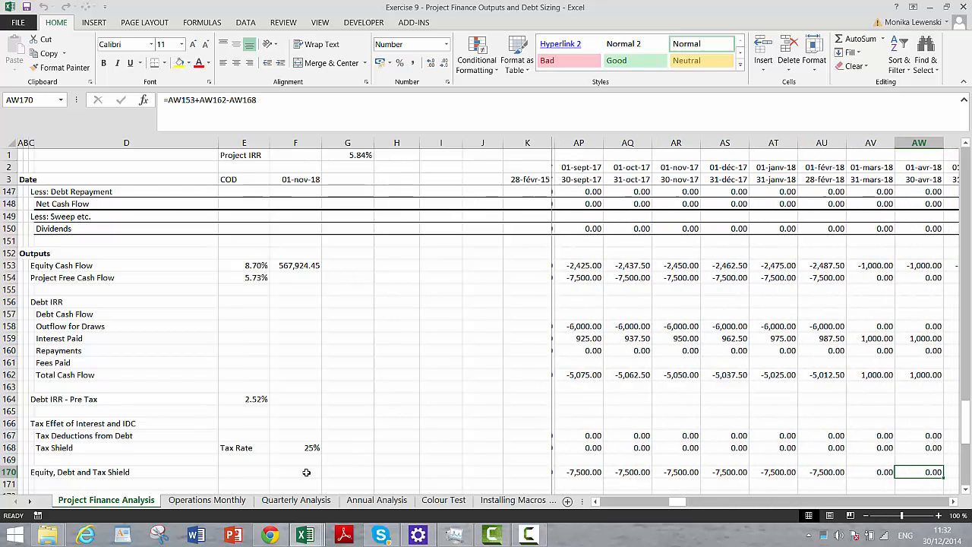
key("Right")
key("Right")
key("Right")
key("Right")
key("Right")
key("Right")
key("Right")
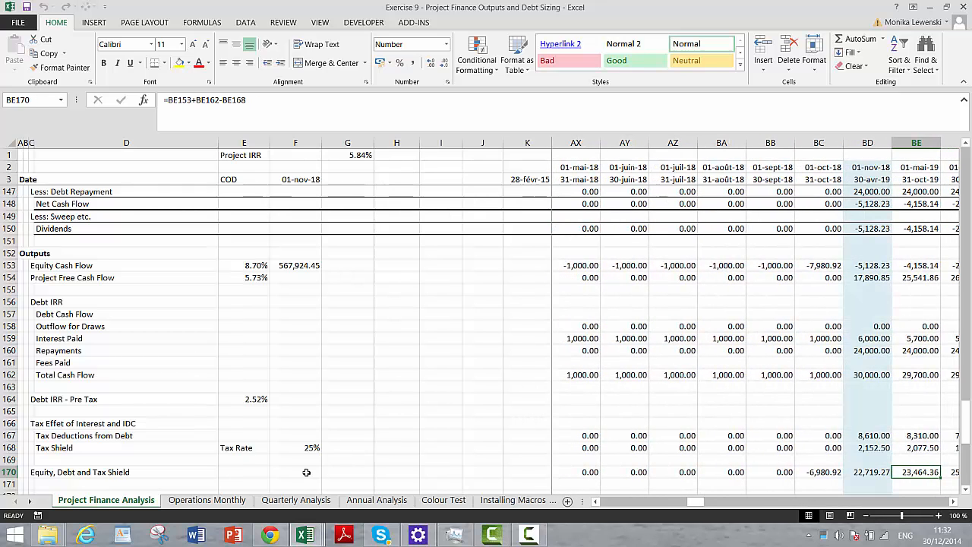
key("Left")
key("Left")
key("Left")
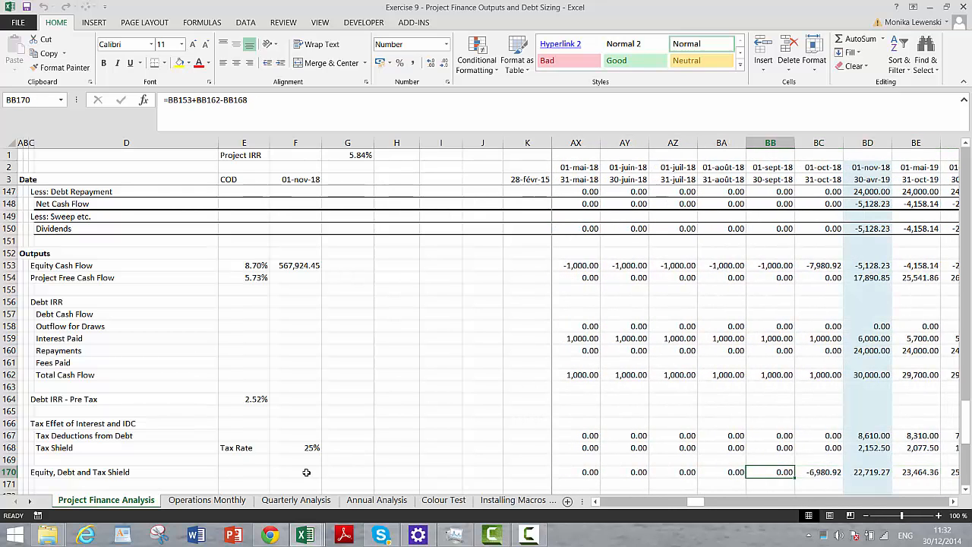
key("Right")
key("Right")
key("Right")
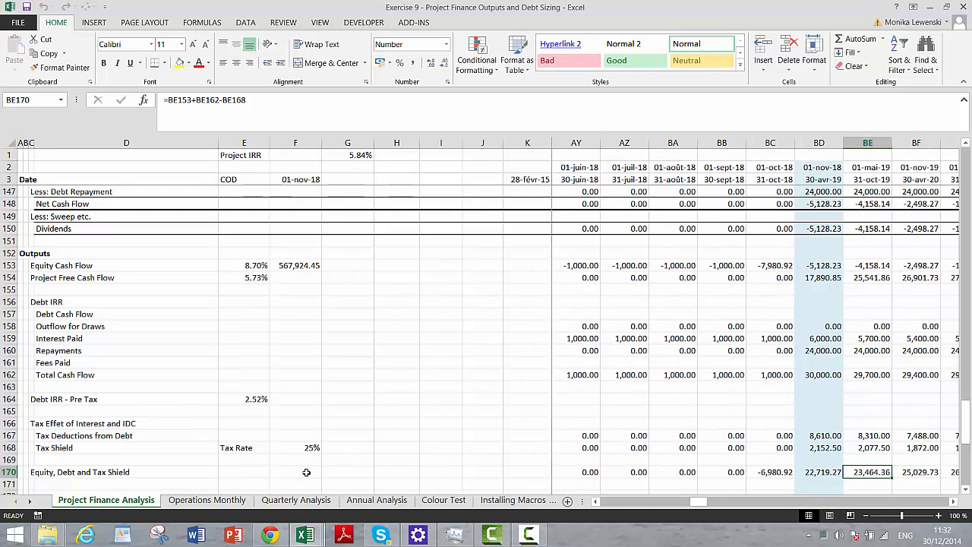
key("Right")
key("Right")
key("Left")
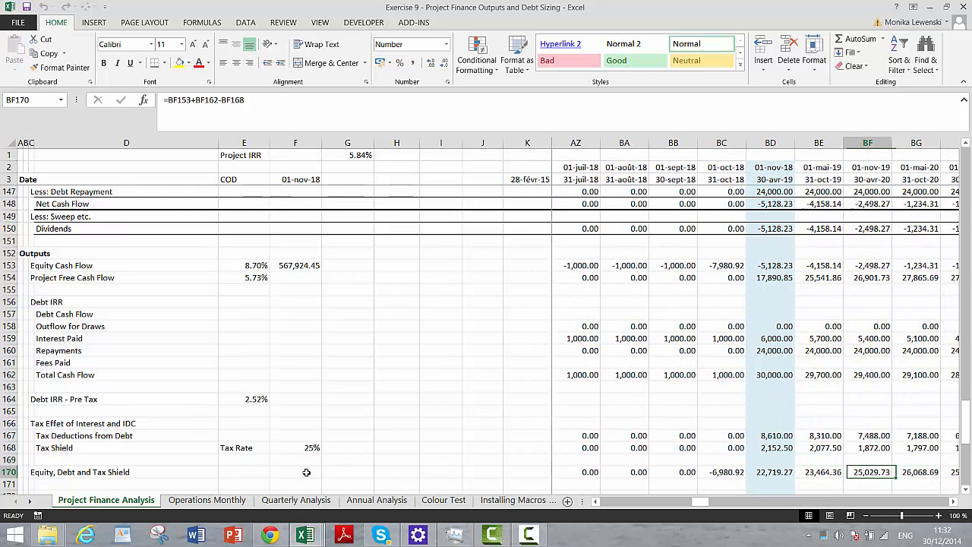
key("Right")
key("Right")
key("Right")
key("Right")
key("Right")
key("Right")
key("Right")
key("Right")
key("Right")
key("Right")
key("Right")
key("Right")
key("Left")
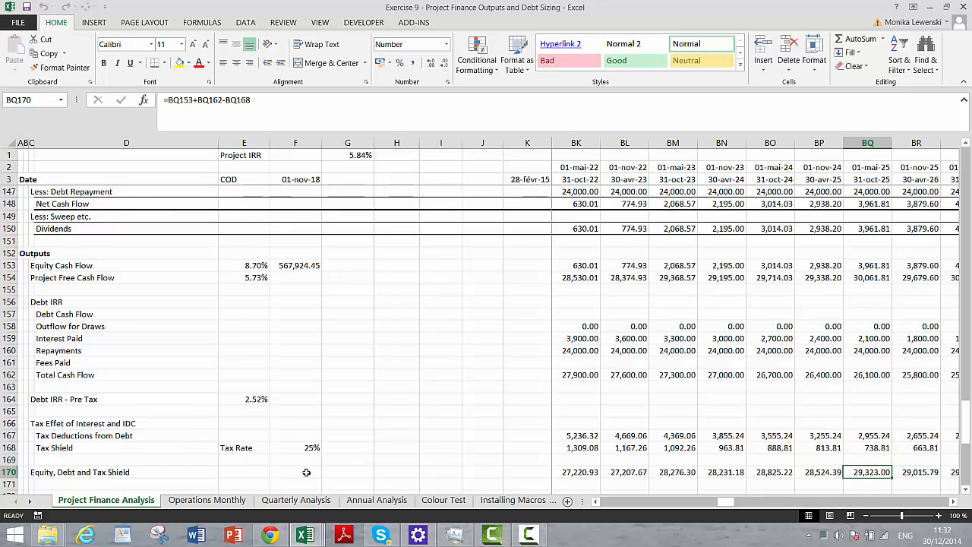
key("Left")
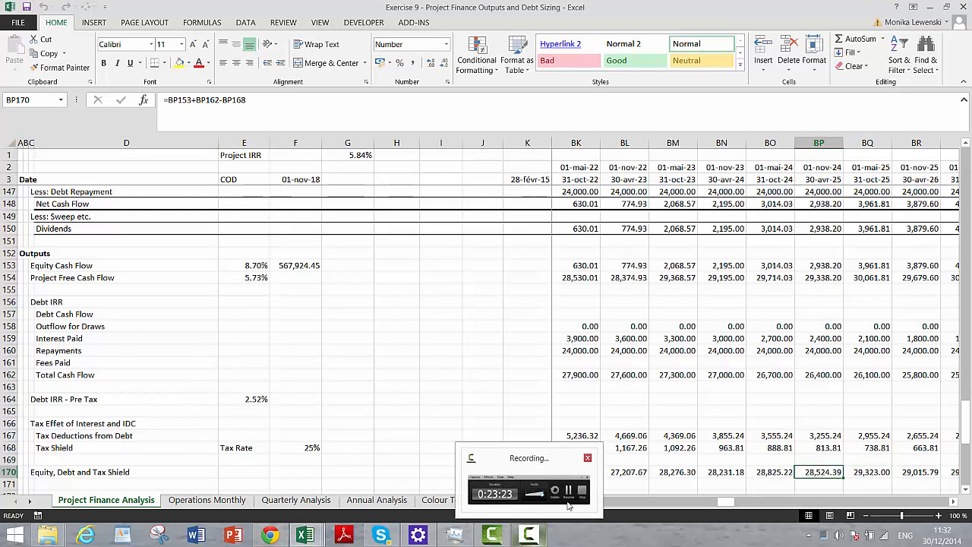
left_click(532, 538)
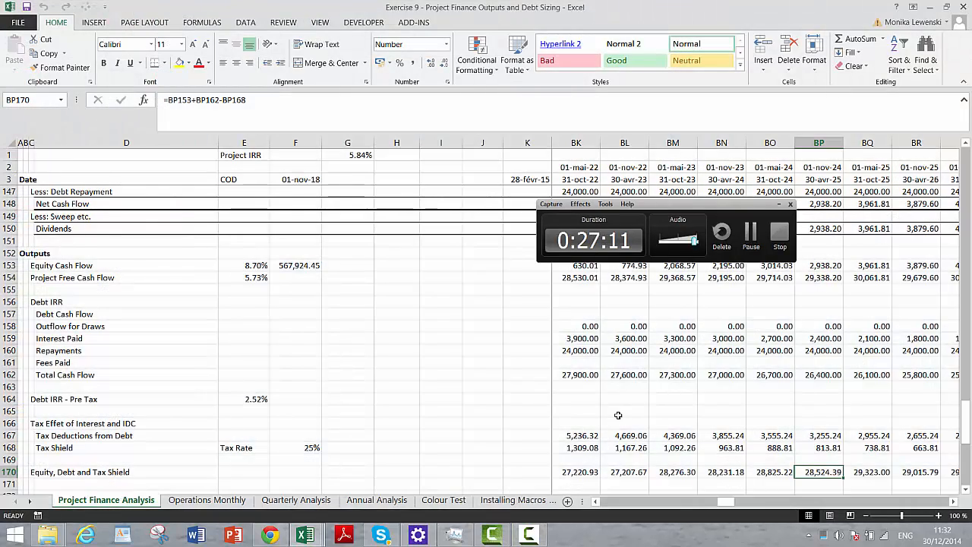
- In L171, subtract project free cash flow from the combined equity, debt and tax shield cash flow, =L170-L154
key("Left")
key("Left")
key("Left")
key("Left")
key("Left")
key("Left")
key("Left")
key("Left")
key("Left")
key("Left")
key("Left")
key("Left")
key("Left")
key("Left")
key("Left")
key("Left")
key("Left")
key("Left")
key("Left")
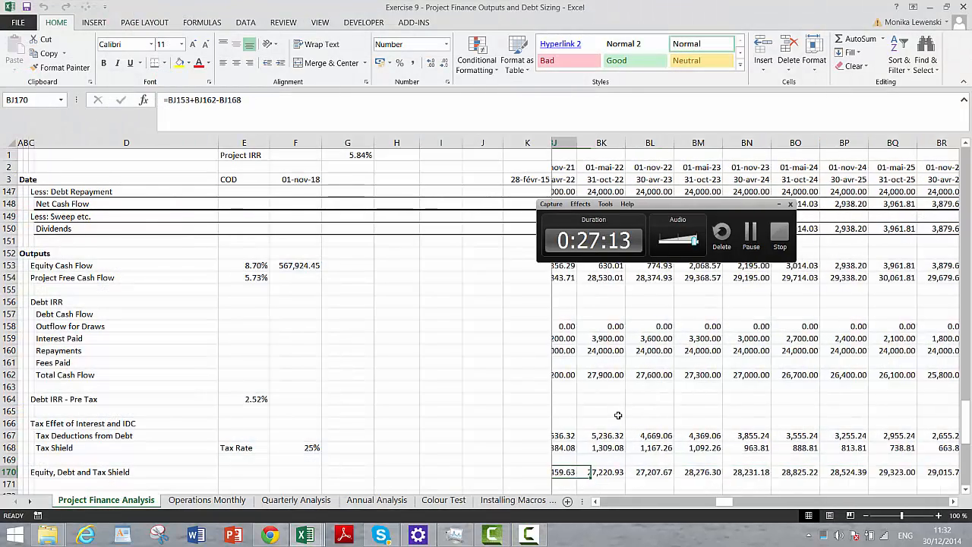
key("Left")
key("Left")
key("Left")
key("Left")
key("Left")
key("Left")
key("Left")
key("Left")
key("Left")
key("Left")
key("Left")
key("Left")
key("Left")
key("Left")
key("Left")
key("Left")
key("Left")
key("Left")
key("Left")
key("Left")
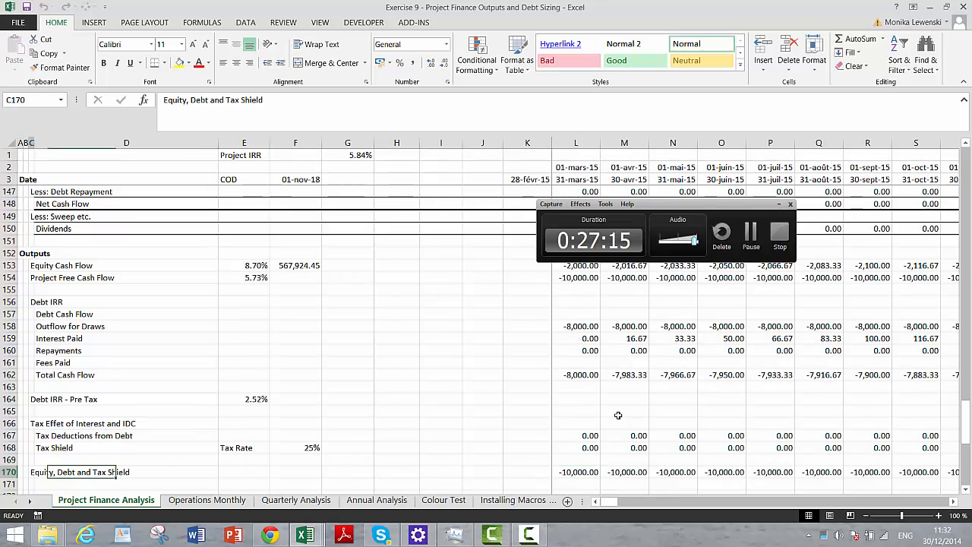
key("Right")
key("Right")
key("Right")
key("Right")
key("Right")
key("Right")
key("Right")
key("Right")
key("Right")
key("Right")
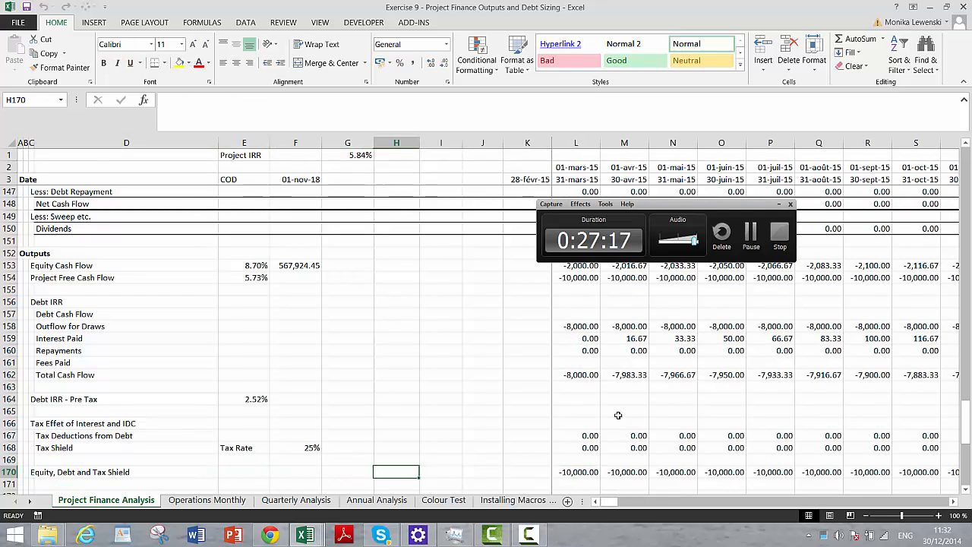
key("Right")
key("Down")
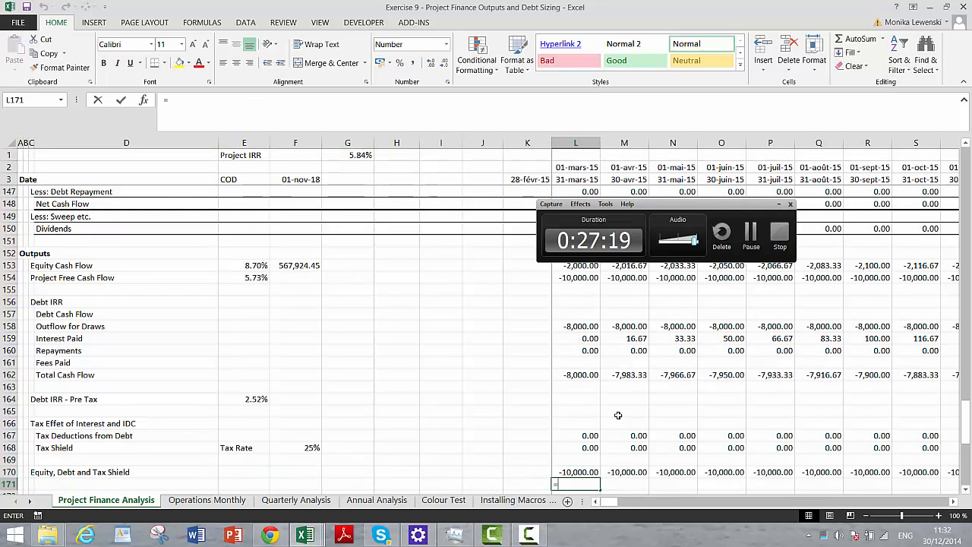
type("=")
key("Up")
type("-")
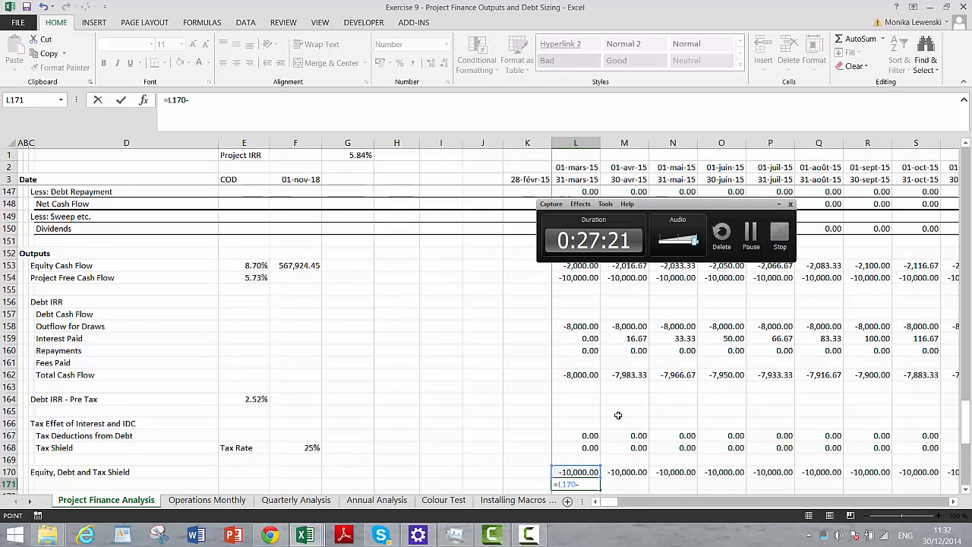
key("Up")
key("Up")
key("Up")
key("Up")
key("Up")
key("Up")
key("Up")
key("Up")
key("Up")
key("Up")
key("Up")
key("Up")
key("Up")
key("Up")
key("Up")
key("Up")
key("Up")
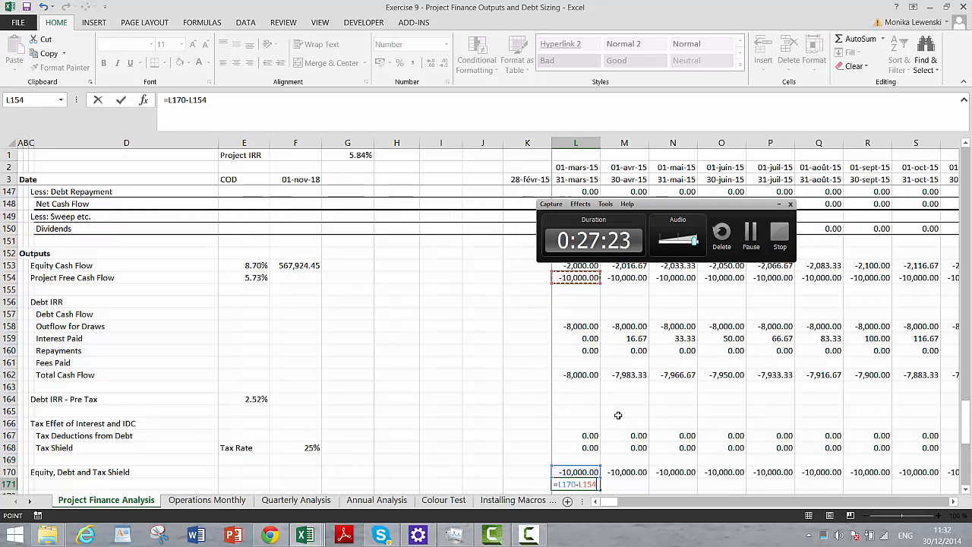
key("Return")
key("Up")
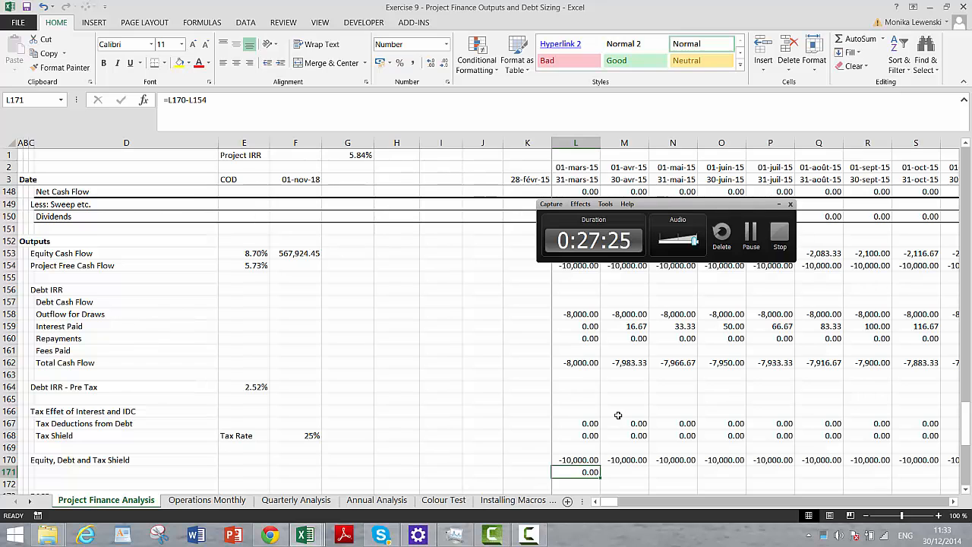
- Copy the L171 difference formula across all periods of row 171
key("ctrl+shift+Right")
key("Right")
key("Right")
key("Right")
key("Right")
key("Right")
key("Right")
key("Right")
key("Right")
key("Right")
key("Right")
key("Right")
key("Right")
key("Right")
key("Right")
key("Right")
key("Right")
key("Right")
key("Right")
key("Right")
key("Right")
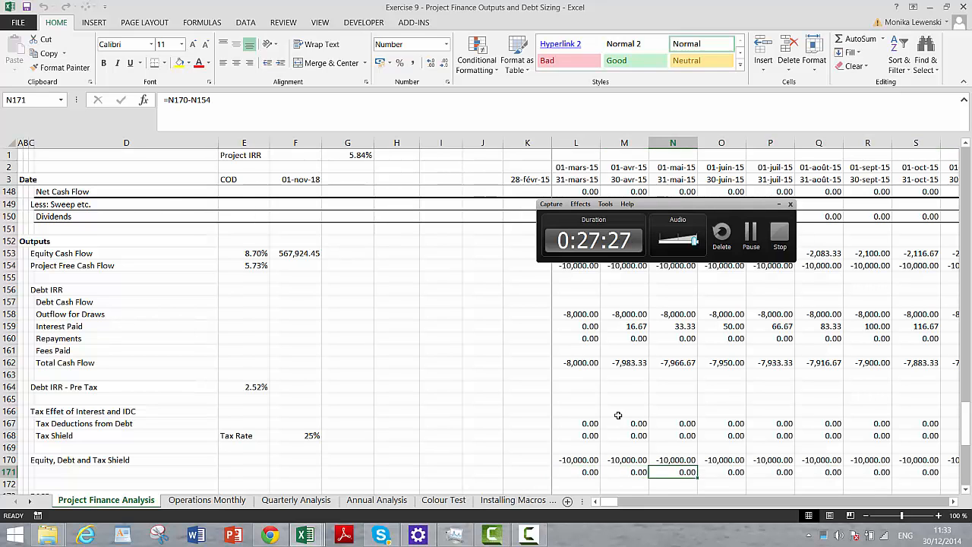
- Examine the row 171 differences against the Tax Shield row from the COD through the operating periods
key("Right")
key("Right")
key("Right")
key("Right")
key("Right")
key("Right")
key("Right")
key("Right")
key("Right")
key("Right")
key("Right")
key("Right")
key("Right")
key("Right")
key("Right")
key("Right")
key("Right")
key("Right")
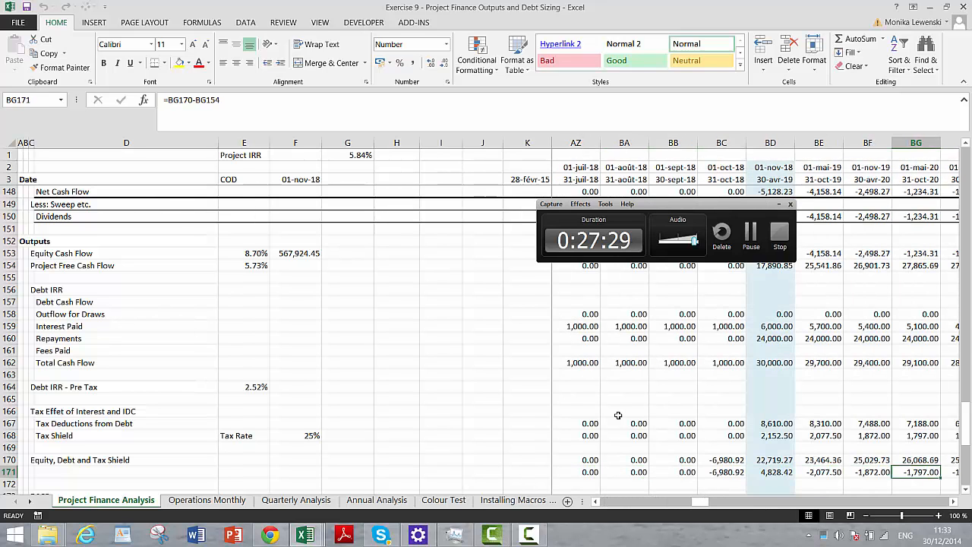
key("Left")
key("Left")
key("Left")
key("Left")
key("Right")
key("Right")
key("Right")
key("Right")
key("Right")
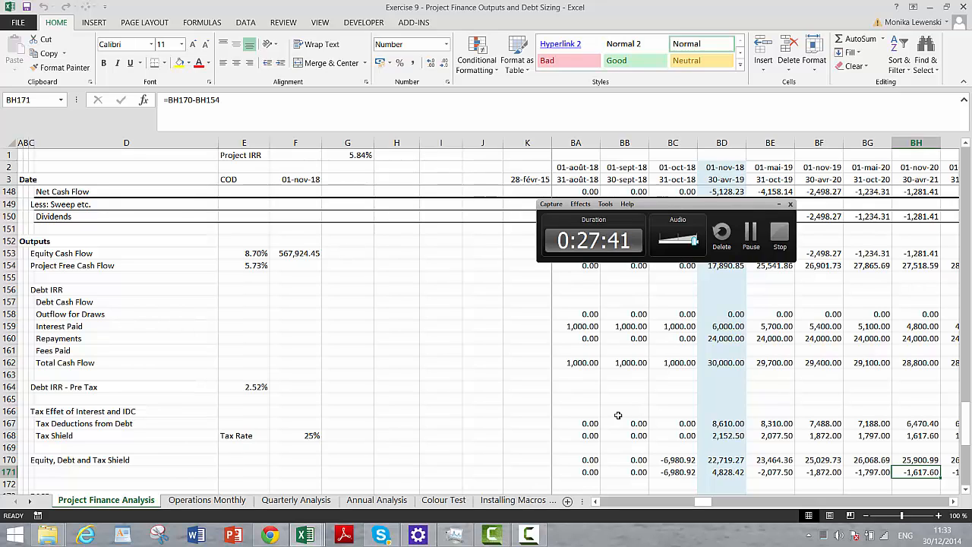
key("Up")
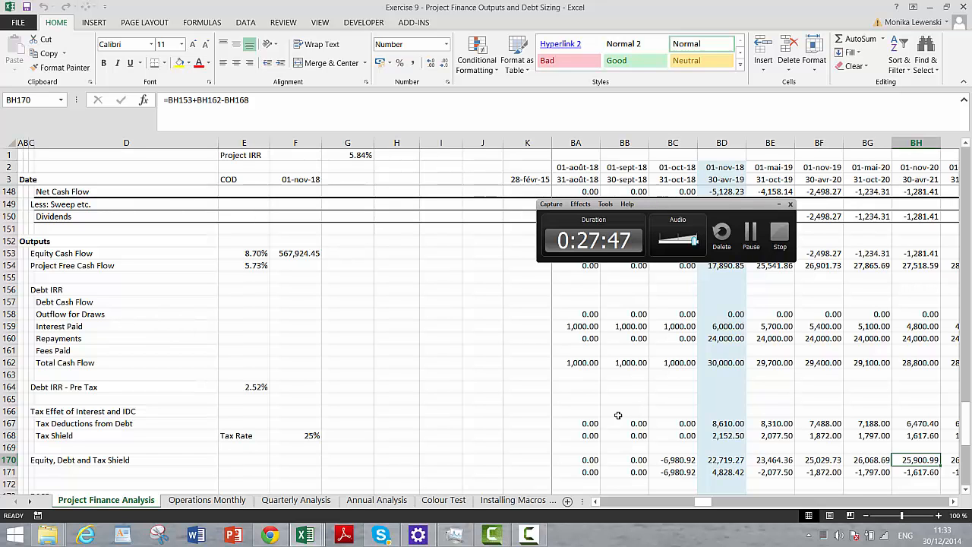
key("Right")
key("Right")
key("Right")
key("Right")
key("Right")
key("Right")
key("Right")
key("Right")
key("Right")
key("Right")
key("Right")
key("Right")
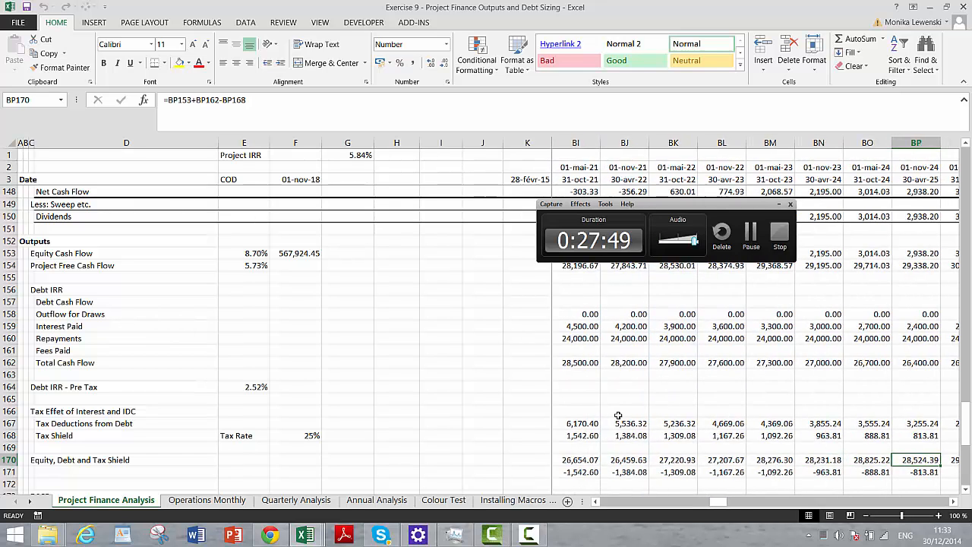
key("Left")
key("Left")
key("Left")
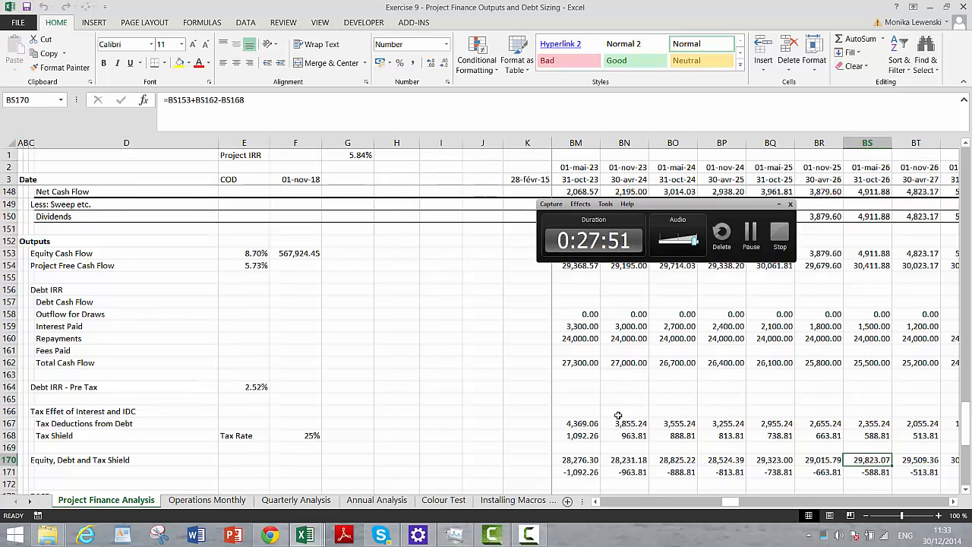
key("Right")
key("Right")
key("Right")
key("Right")
key("Right")
key("Right")
key("Right")
key("Right")
key("Right")
key("Right")
key("Right")
key("Right")
key("Right")
key("Right")
key("Right")
key("Right")
key("Right")
key("Right")
key("Right")
key("Right")
key("Right")
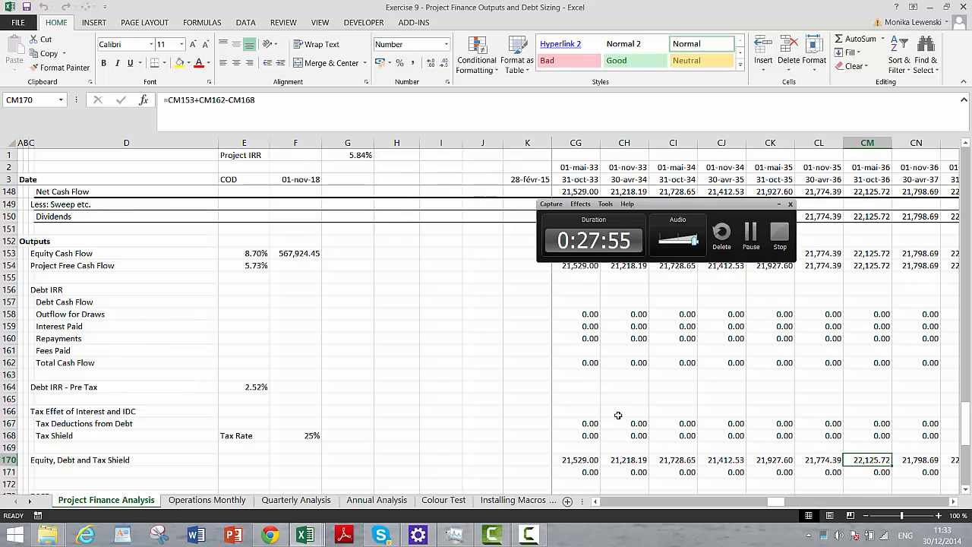
- Review the cell references in the L170 formula and the Tax Shield formula in row 168
key("ctrl+Left")
key("Left")
key("Right")
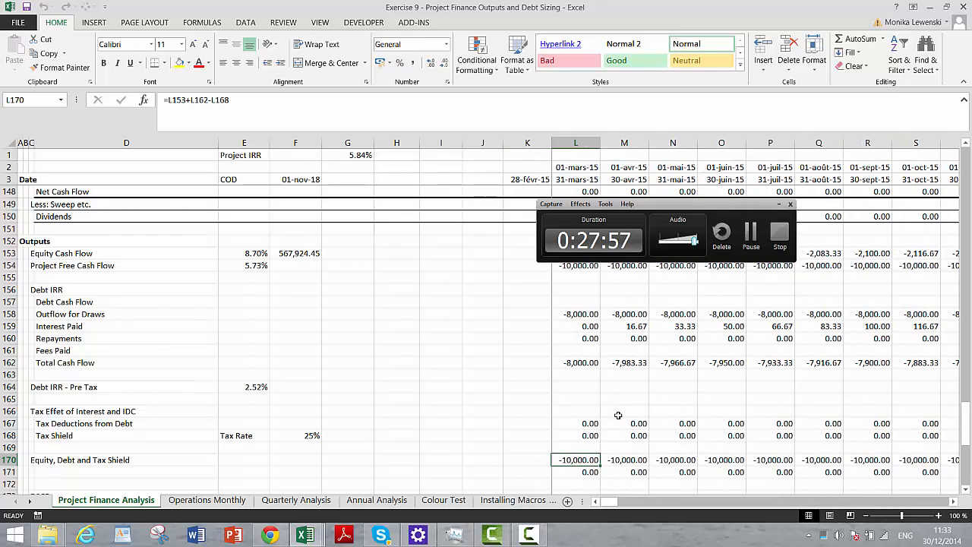
key("F2")
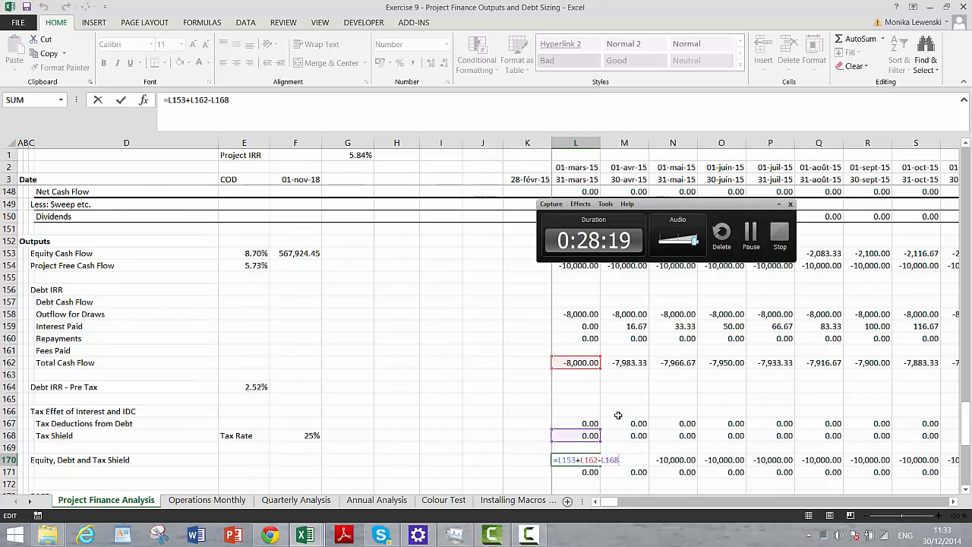
key("Return")
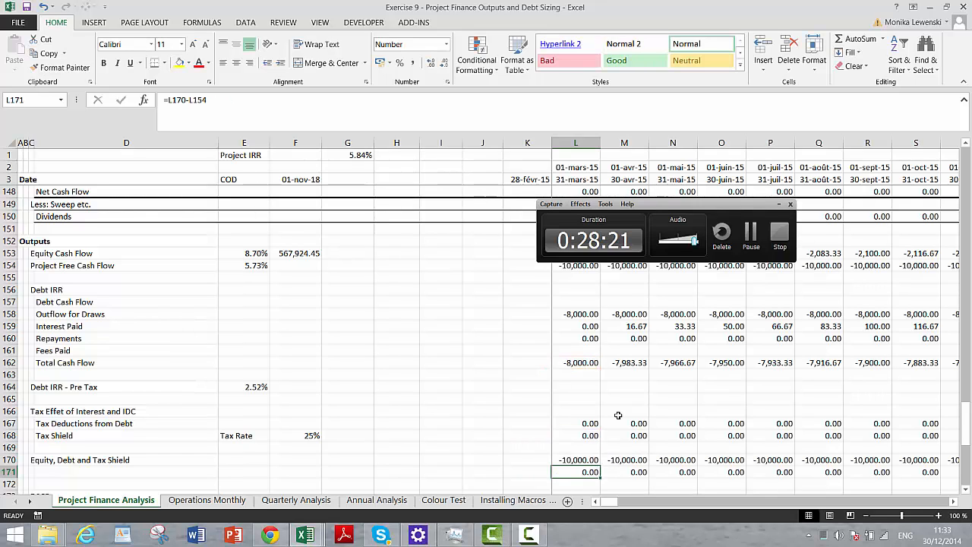
key("Up")
key("Up")
key("Up")
key("Right")
key("Right")
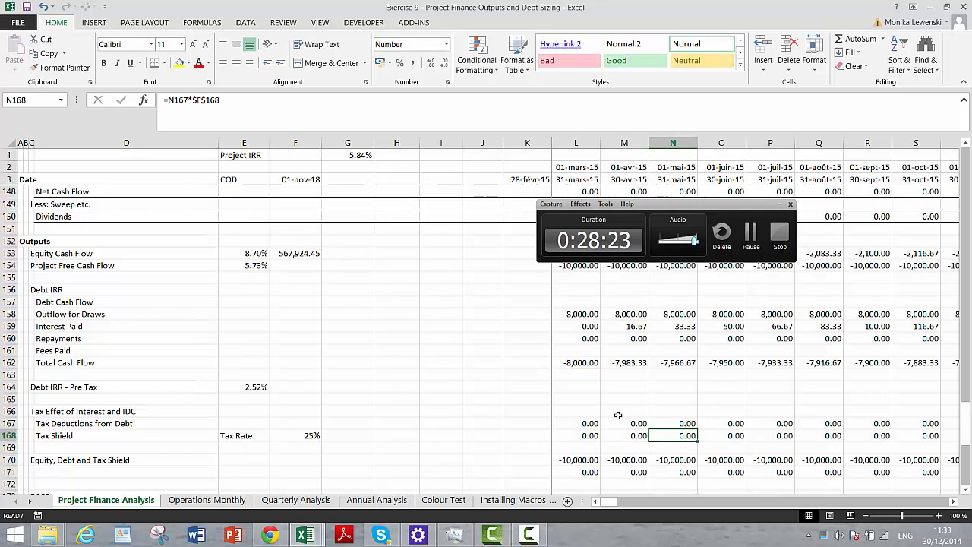
key("Left")
key("Left")
key("Down")
key("Down")
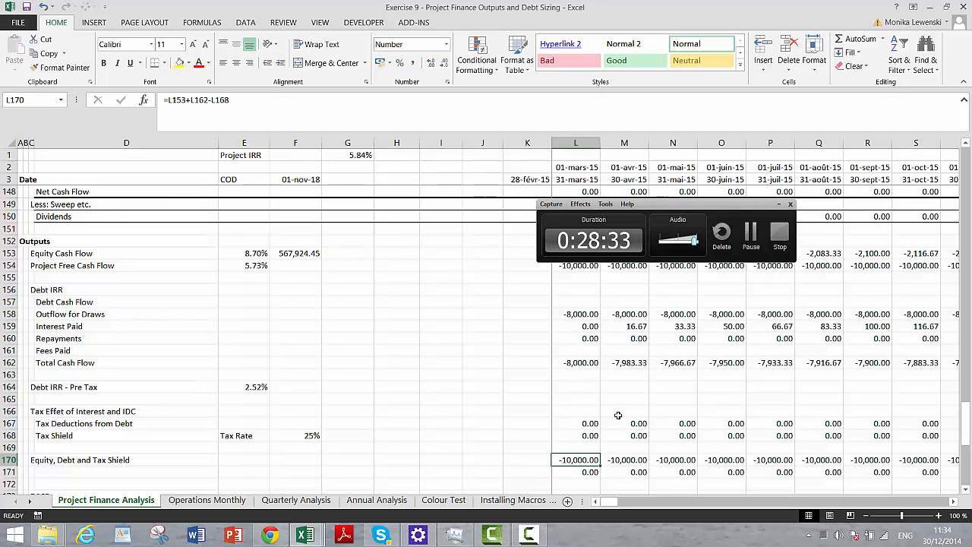
- Examine the Less: Taxes Paid row of the Cash Flow Statement through the early operating periods, back to the COD column
key("Up")
key("Up")
key("Up")
key("Up")
key("Up")
key("Up")
key("Up")
key("Up")
key("Up")
key("Up")
key("Up")
key("Up")
key("Up")
key("Up")
key("Up")
key("Up")
key("Up")
key("Up")
key("Up")
key("Up")
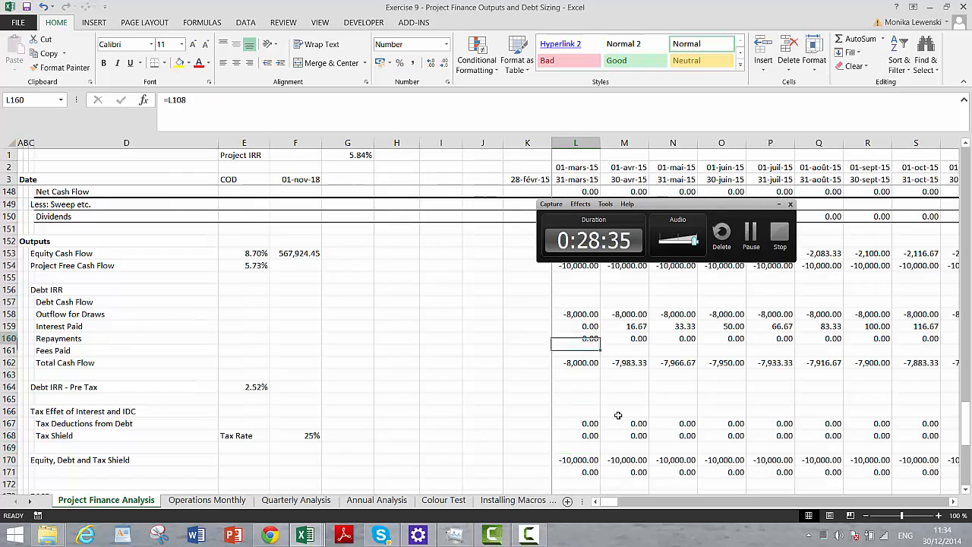
key("Up")
key("Up")
key("Up")
key("Up")
key("Up")
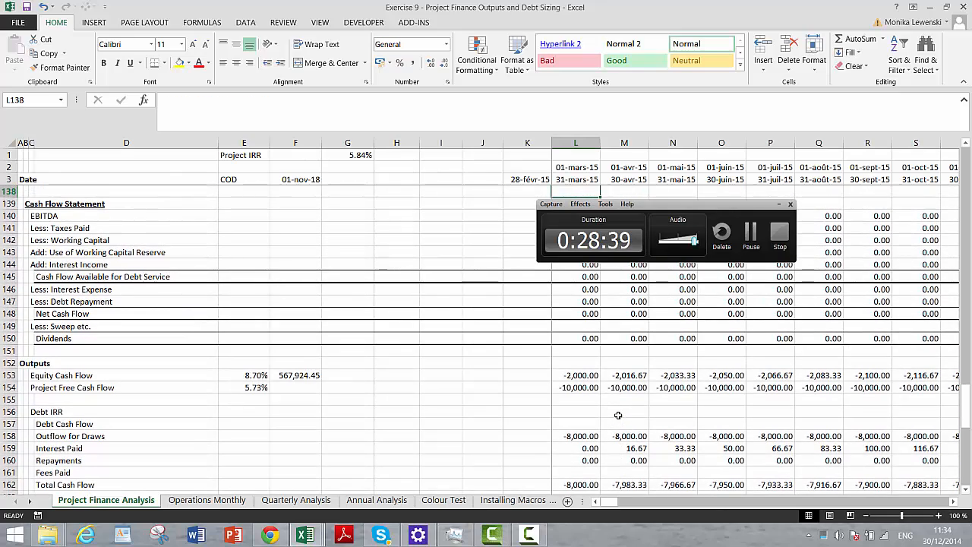
key("Up")
key("Up")
key("Up")
key("Down")
key("Down")
key("Down")
key("Down")
key("Down")
key("Down")
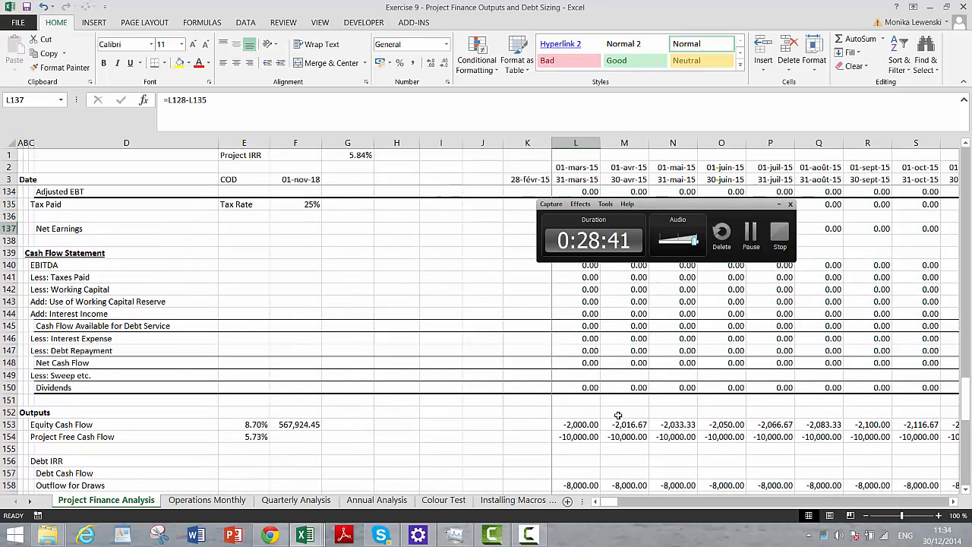
key("Right")
key("Right")
key("Right")
key("Right")
key("Right")
key("Right")
key("Right")
key("Right")
key("Right")
key("Right")
key("Right")
key("Right")
key("Right")
key("Right")
key("Right")
key("Right")
key("Right")
key("Right")
key("Right")
key("Right")
key("Right")
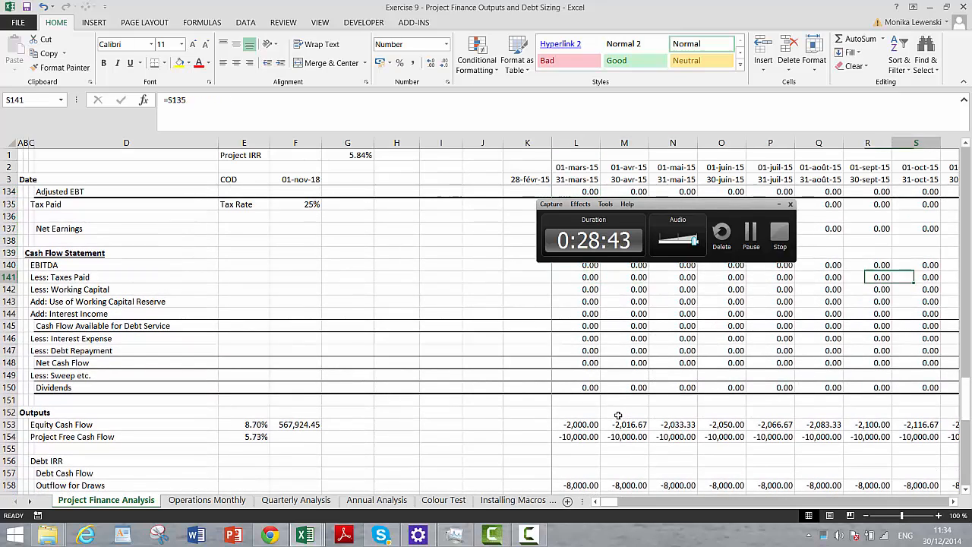
key("Right")
key("Right")
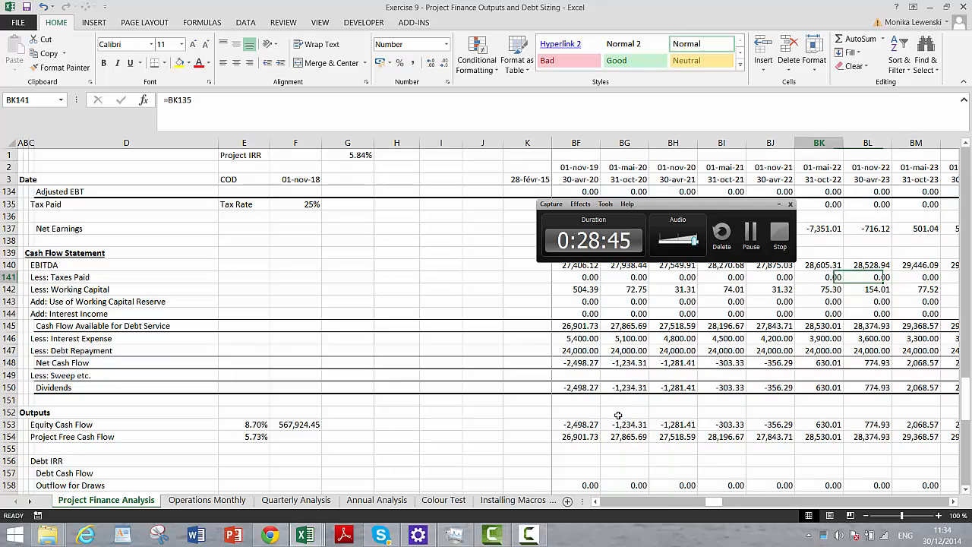
key("Left")
key("Left")
key("Left")
key("Left")
key("Left")
key("Left")
key("Left")
key("Left")
key("Left")
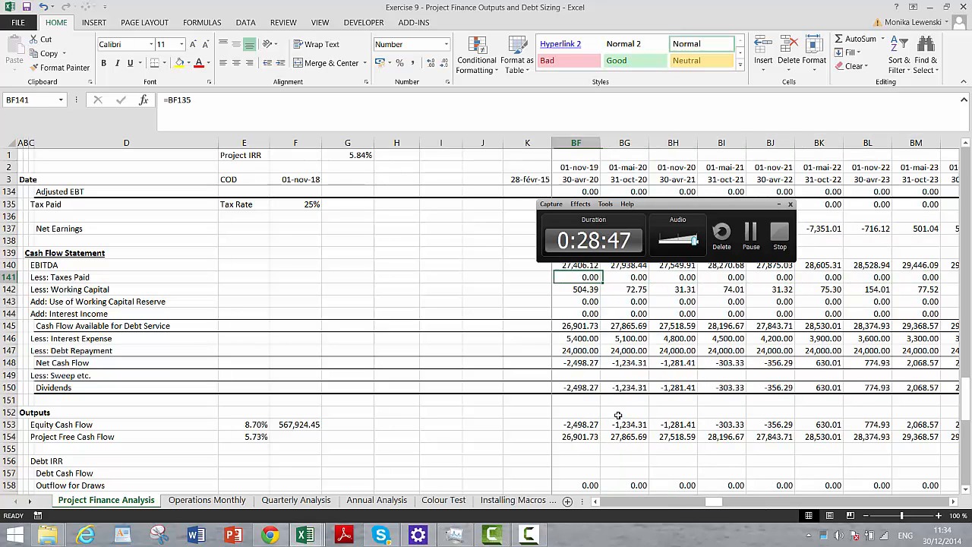
key("Right")
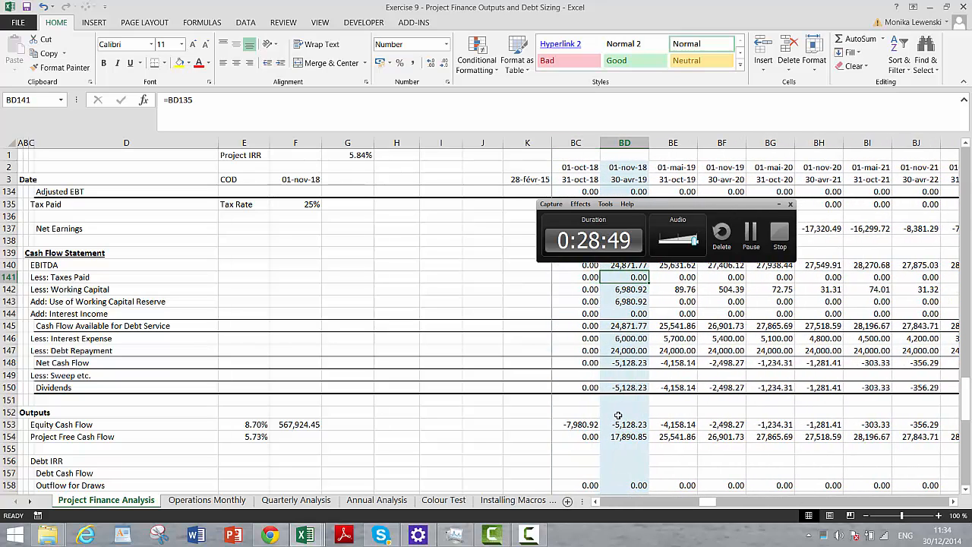
- Examine the EBT, NOL balance and Tax Paid rows above the Cash Flow Statement in the COD column
key("Up")
key("Up")
key("Up")
key("Up")
key("Up")
key("Up")
key("Up")
key("Up")
key("Up")
key("Up")
key("Up")
key("Up")
key("Up")
key("Up")
key("Up")
key("Up")
key("Up")
key("Up")
key("Up")
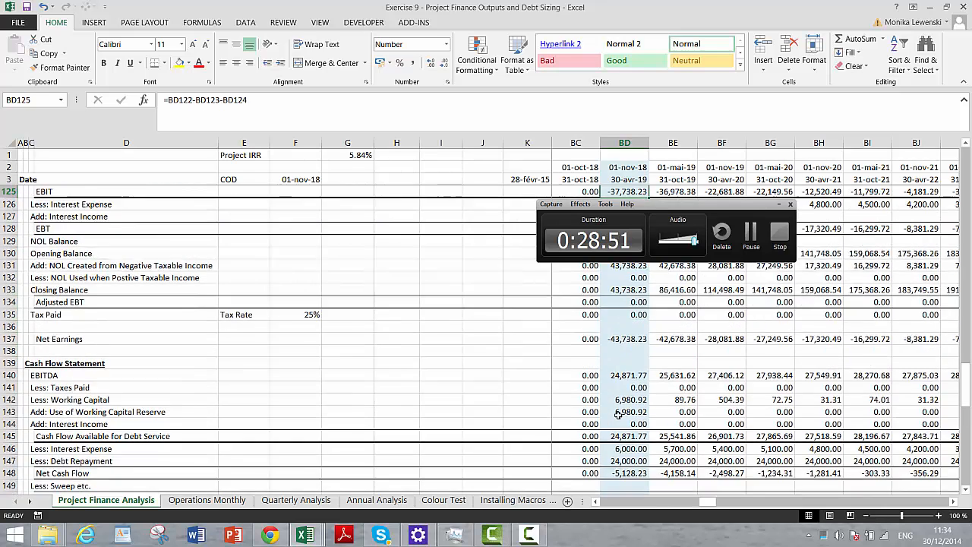
key("Down")
key("Down")
key("Down")
key("Down")
key("Down")
key("Down")
key("Down")
key("Down")
key("Down")
key("Down")
key("Down")
key("Down")
key("Down")
key("Down")
key("Down")
key("Down")
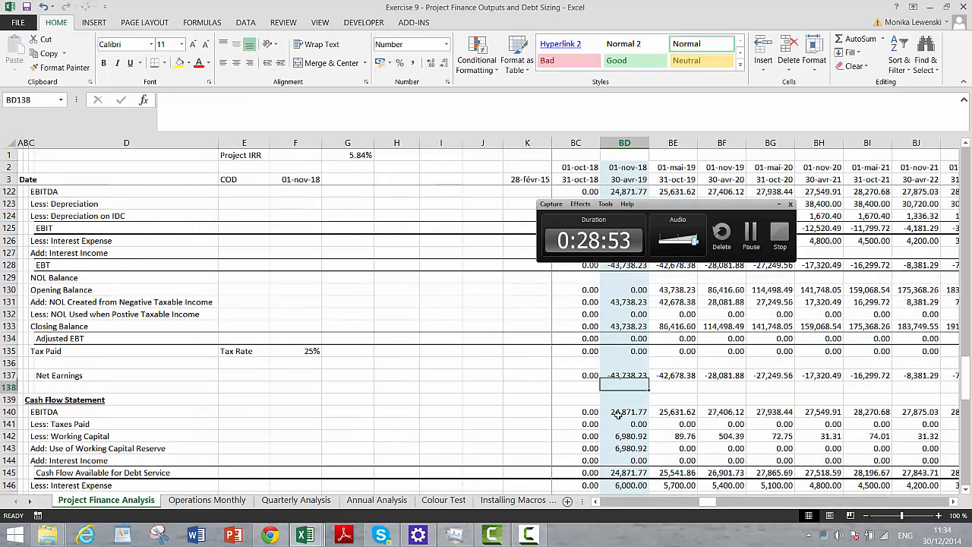
- Examine the NOL balance, Tax Paid and Less: Taxes Paid rows through the later operating periods into the 2040s
key("Right")
key("Right")
key("Right")
key("Right")
key("Right")
key("Right")
key("Right")
key("Right")
key("Right")
key("Right")
key("Right")
key("Right")
key("Right")
key("Right")
key("Right")
key("Right")
key("Right")
key("Right")
key("Right")
key("Right")
key("Right")
key("Right")
key("Right")
key("Right")
key("Right")
key("Right")
key("Right")
key("Right")
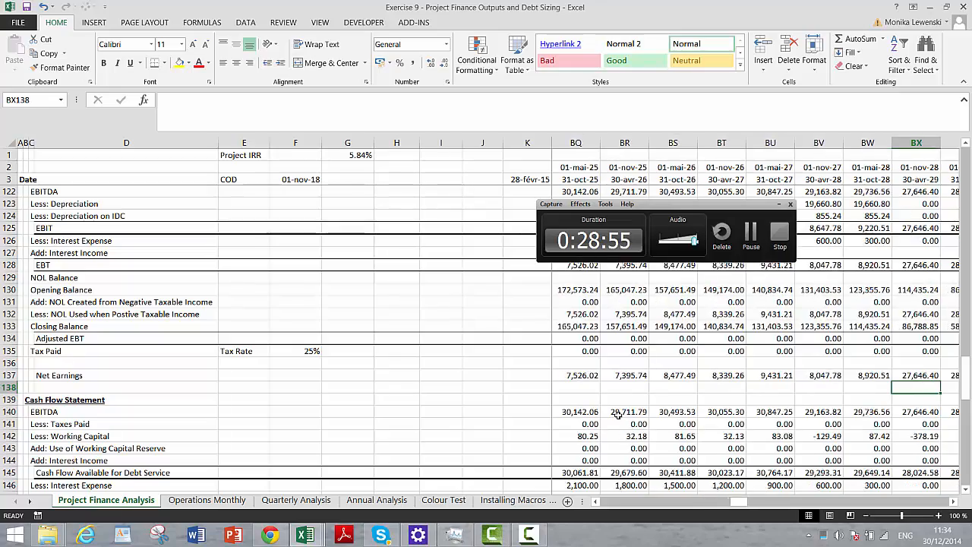
key("Right")
key("Right")
key("Right")
key("Right")
key("Right")
key("Right")
key("Right")
key("Right")
key("Right")
key("Right")
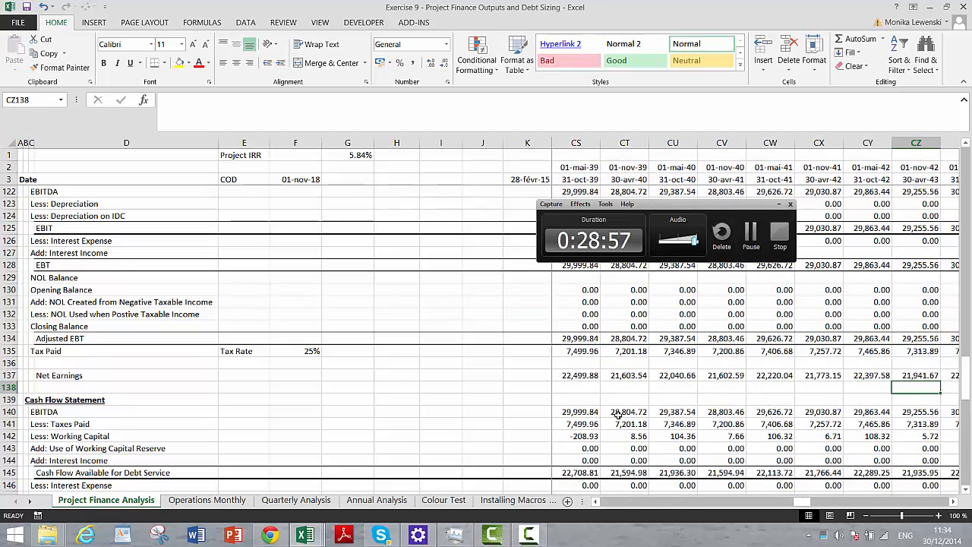
- Review the Outputs section down to Average Debt Life, and the Equity, Debt and Tax Shield row around 2033
key("Down")
key("Down")
key("Down")
key("Down")
key("Down")
key("Down")
key("Down")
key("Down")
key("Down")
key("Down")
key("Down")
key("Down")
key("Down")
key("Down")
key("Down")
key("Down")
key("Down")
key("Down")
key("Down")
key("Down")
key("Down")
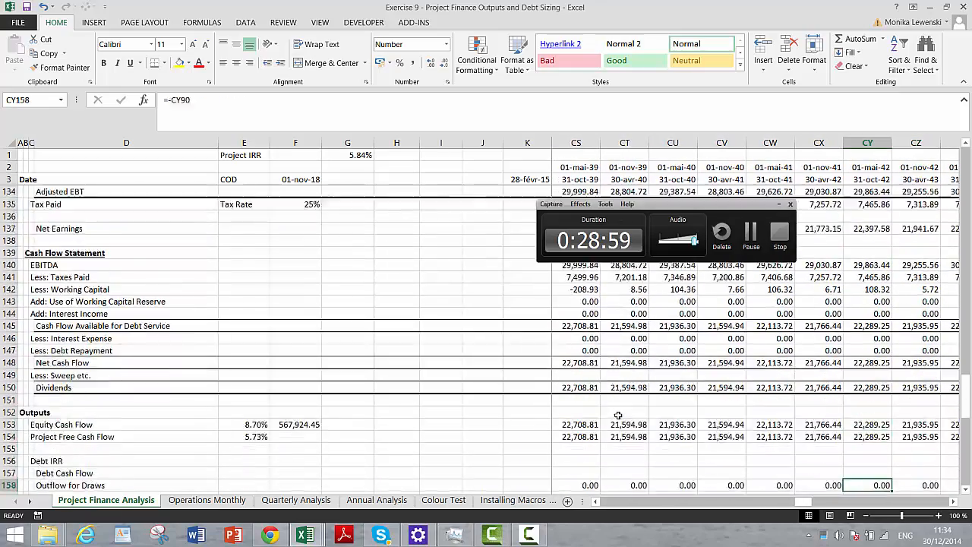
key("Down")
key("Down")
key("Down")
key("Down")
key("Down")
key("Down")
key("Down")
key("Down")
key("Left")
key("Left")
key("Left")
key("Left")
key("Left")
key("Left")
key("Left")
key("Left")
key("Left")
key("Left")
key("Left")
key("Left")
key("Left")
key("Left")
key("Left")
key("Left")
key("Left")
key("Left")
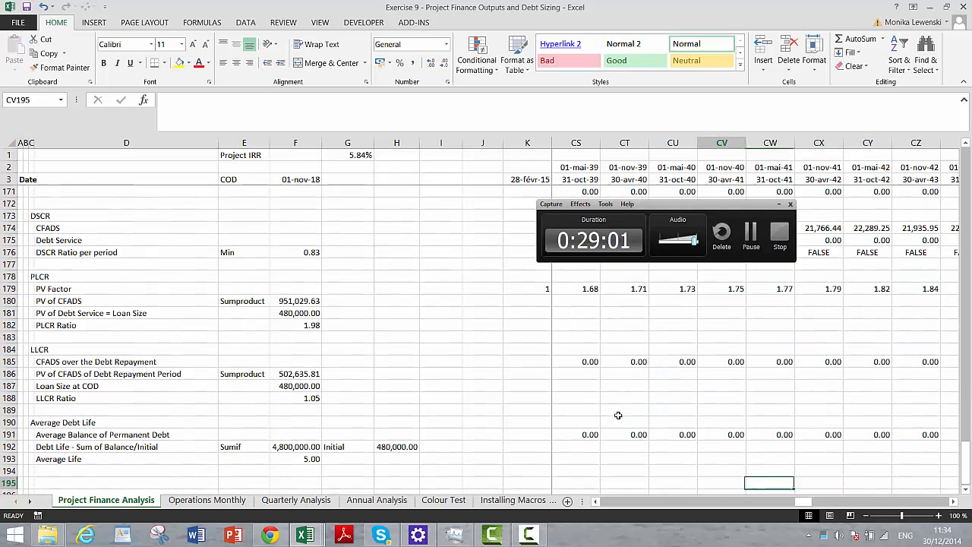
key("Page_Up")
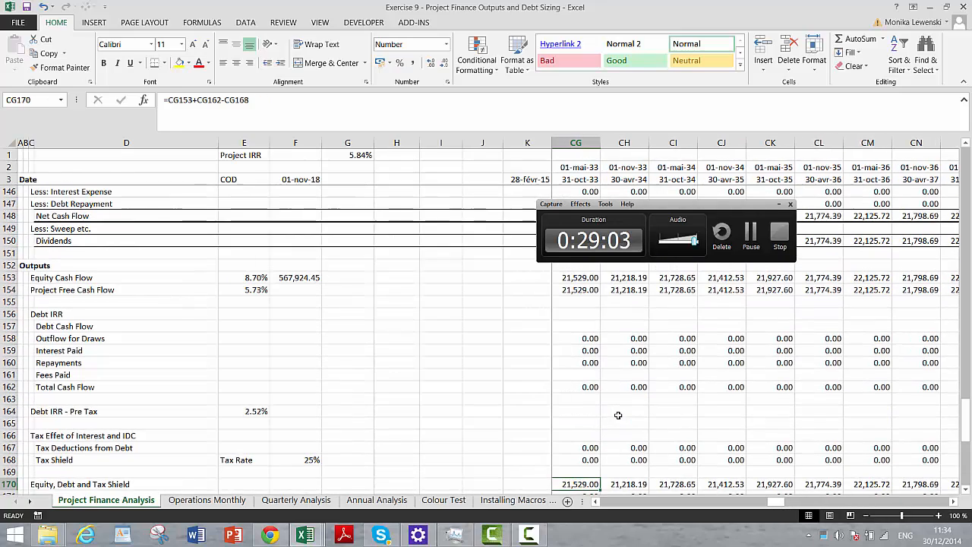
left_click(754, 237)
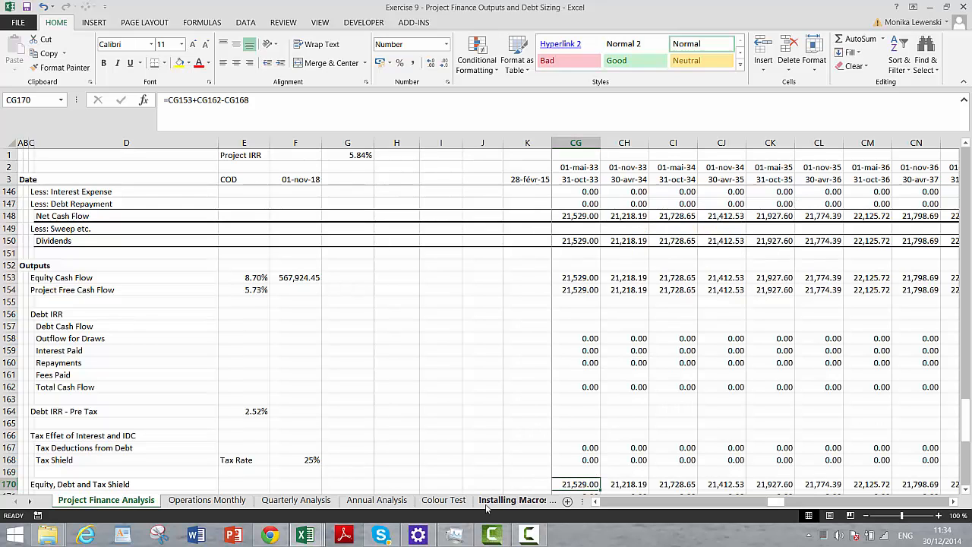
mouse_move(495, 540)
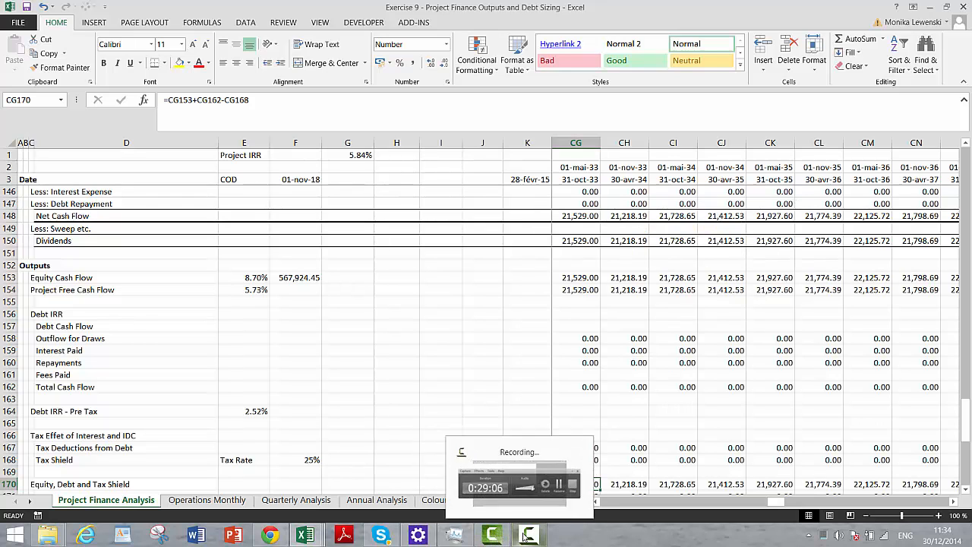
left_click(526, 535)
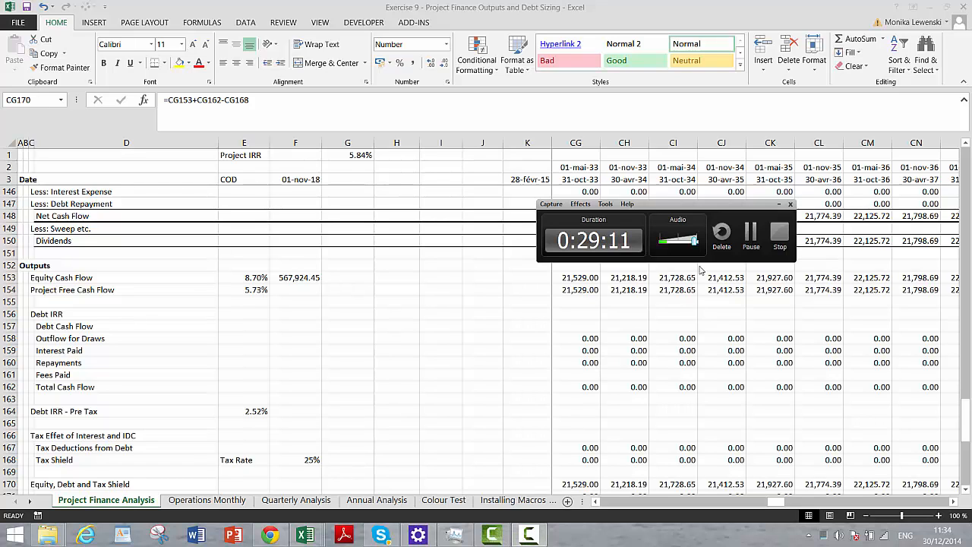
left_click(783, 205)
- Insert a new row 169 directly below the Tax Shield row
left_click(620, 354)
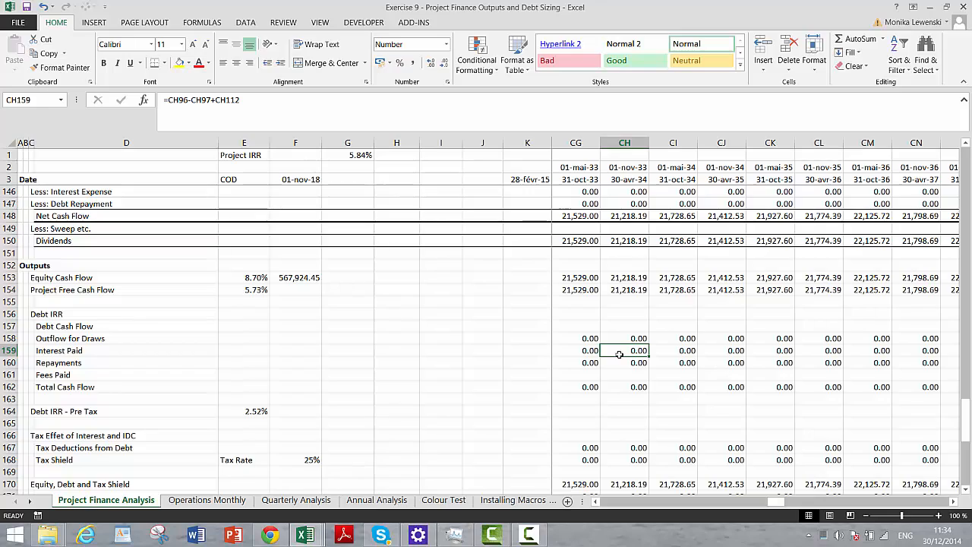
key("Left")
key("Left")
key("Left")
key("Left")
key("Left")
key("Left")
key("Left")
key("Left")
key("Left")
key("Left")
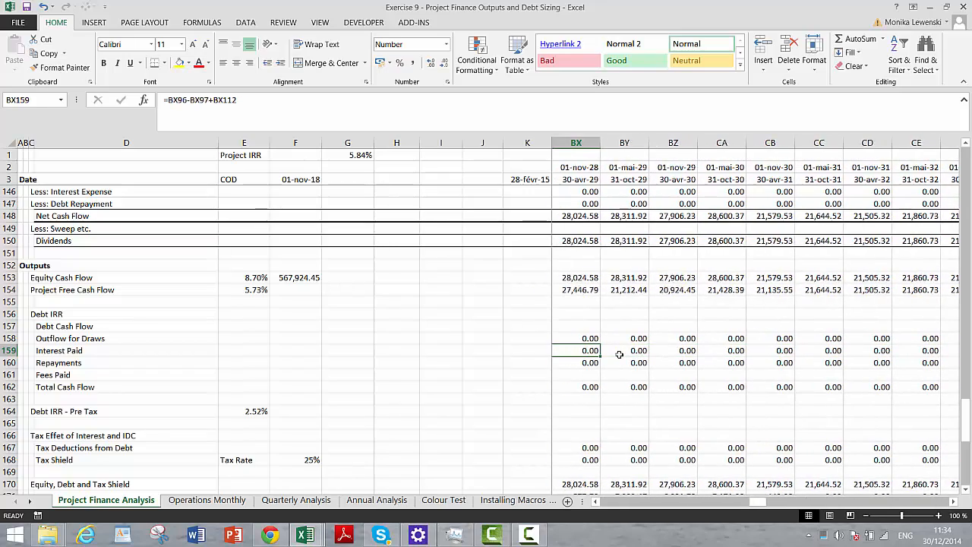
key("Left")
key("Left")
key("Left")
key("Left")
key("Left")
key("Left")
key("Left")
key("Left")
key("Left")
key("Left")
key("Left")
key("Left")
key("Left")
key("Left")
key("Left")
key("Left")
key("Left")
key("Left")
key("Left")
key("Left")
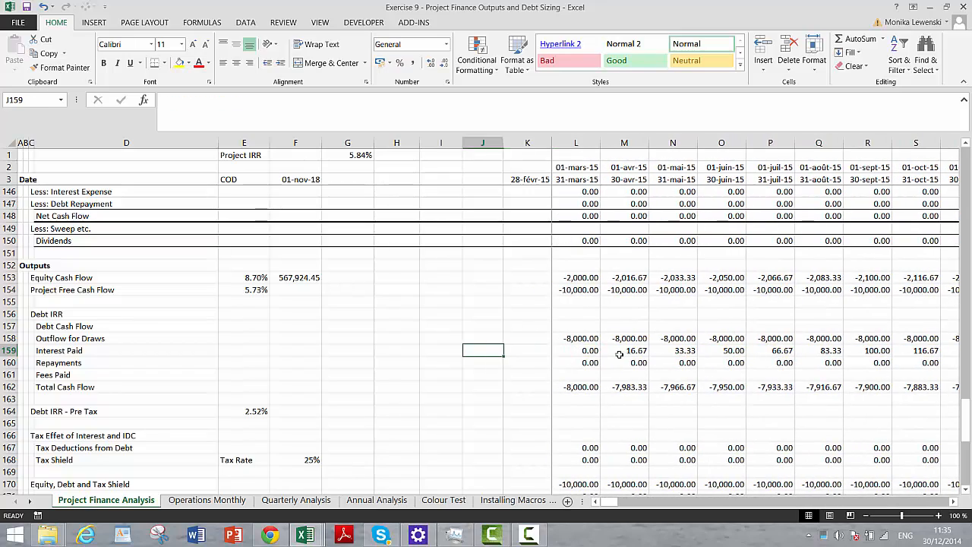
key("Left")
key("Left")
key("Down")
key("Down")
key("Down")
key("Down")
key("Down")
key("Down")
key("Down")
key("Down")
key("Down")
key("Down")
key("Left")
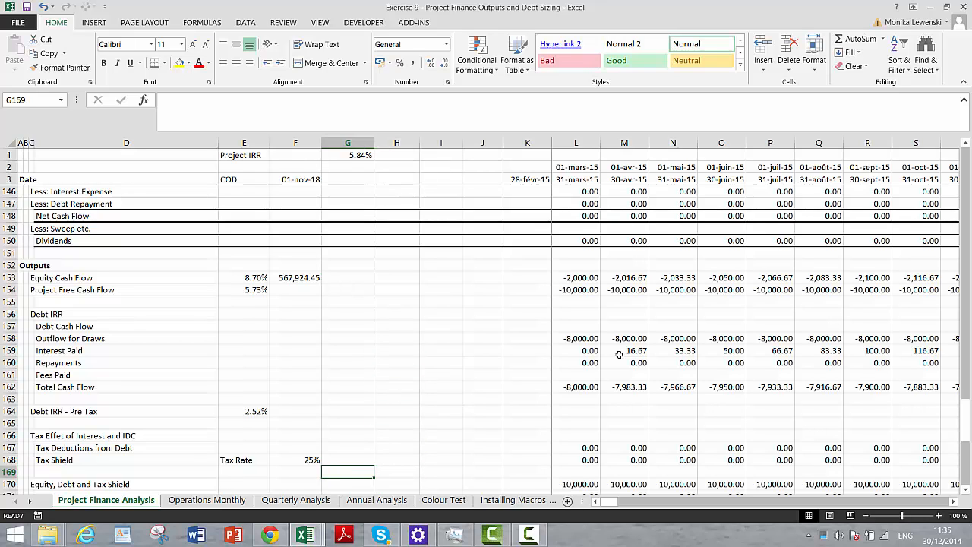
key("Left")
key("Left")
key("Left")
key("Left")
key("shift+space")
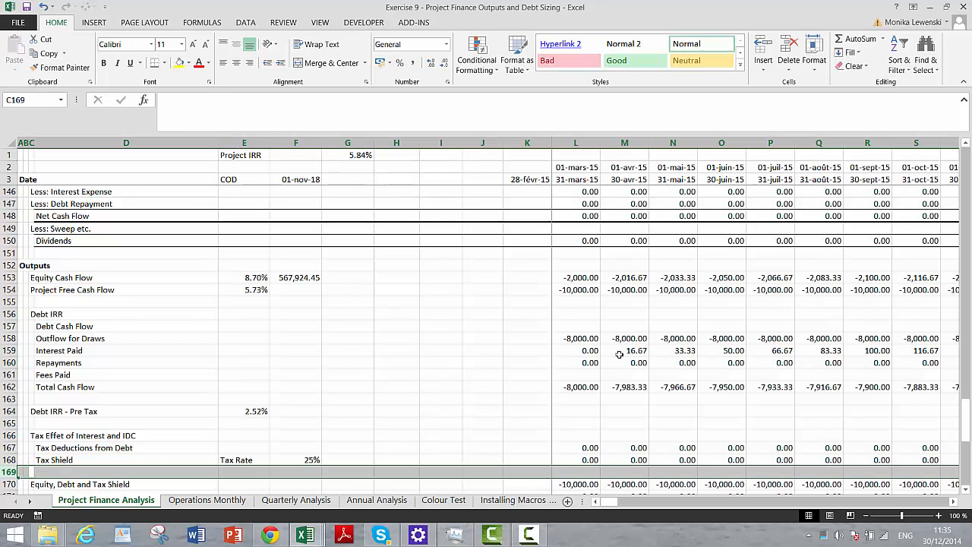
key("ctrl+shift+plus")
- Label the new row 169 in column D as After-tax Debt Cash Flow
key("Right")
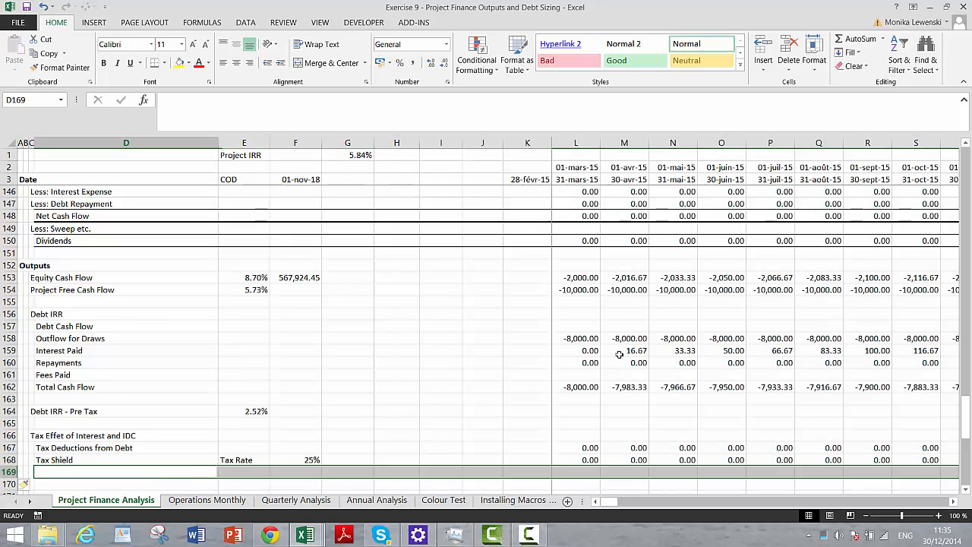
type("After")
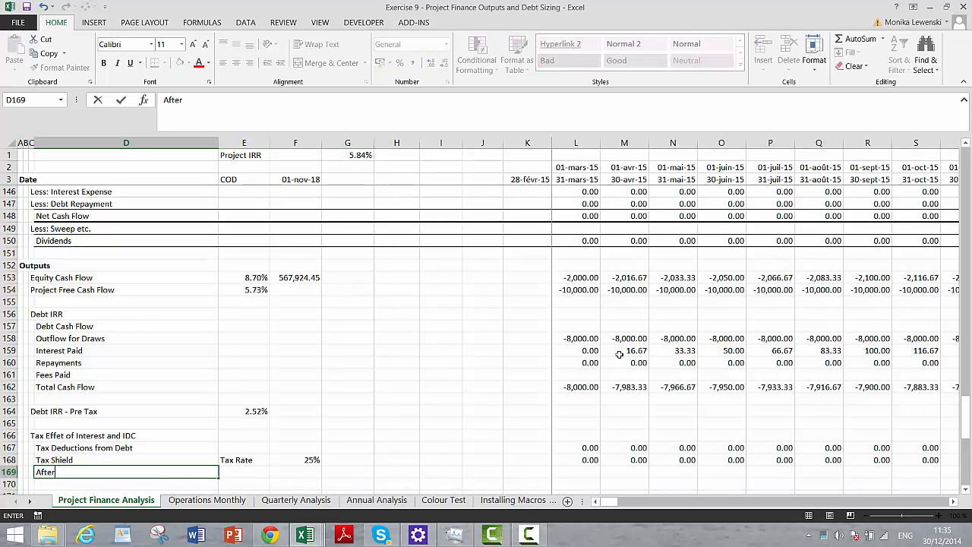
type("-tax Debt Cash Flow")
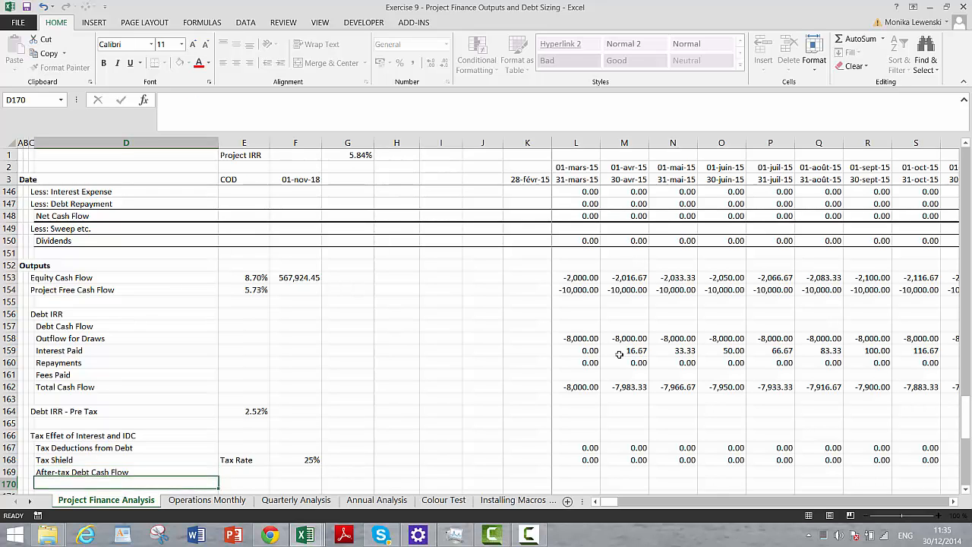
key("ctrl+Return")
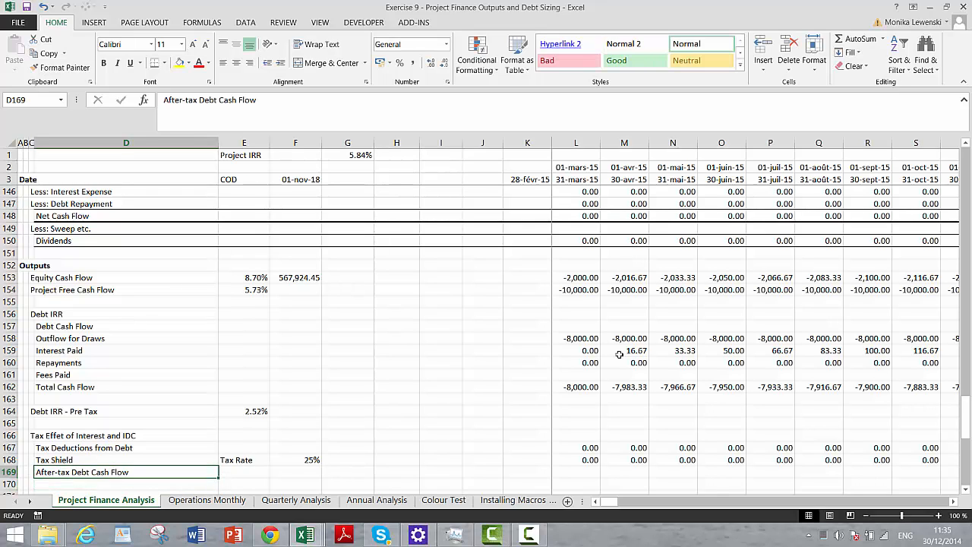
- Calculate the first period's after-tax debt cash flow in L169 as total debt cash flow less tax shield, =L162-L168
key("Right")
key("Right")
key("Right")
key("Right")
key("Right")
key("Right")
key("Right")
key("Right")
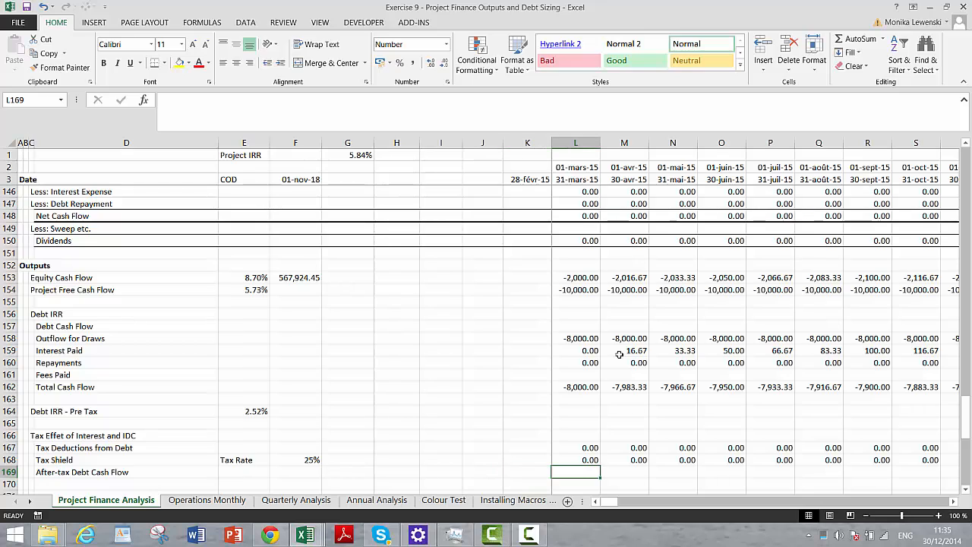
type("=")
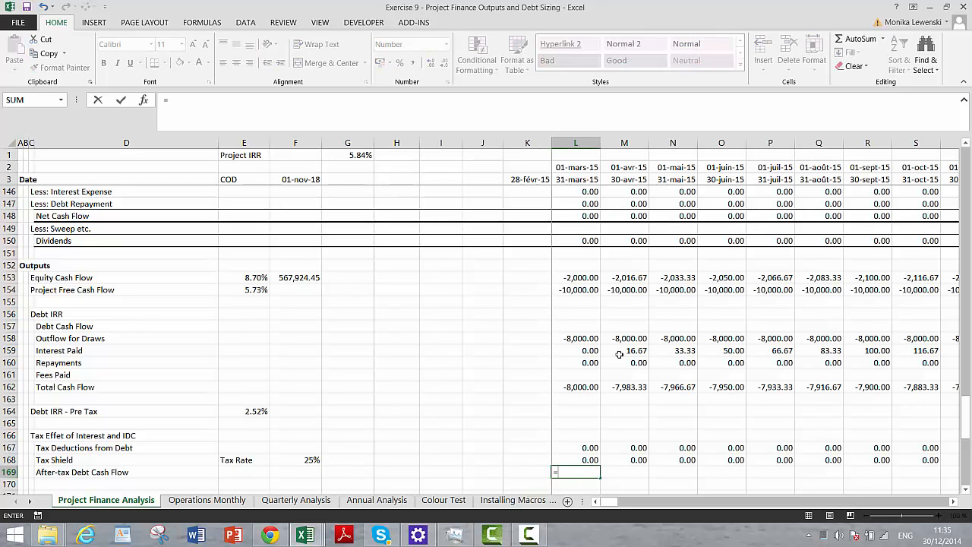
key("Up")
key("Up")
key("Up")
key("Up")
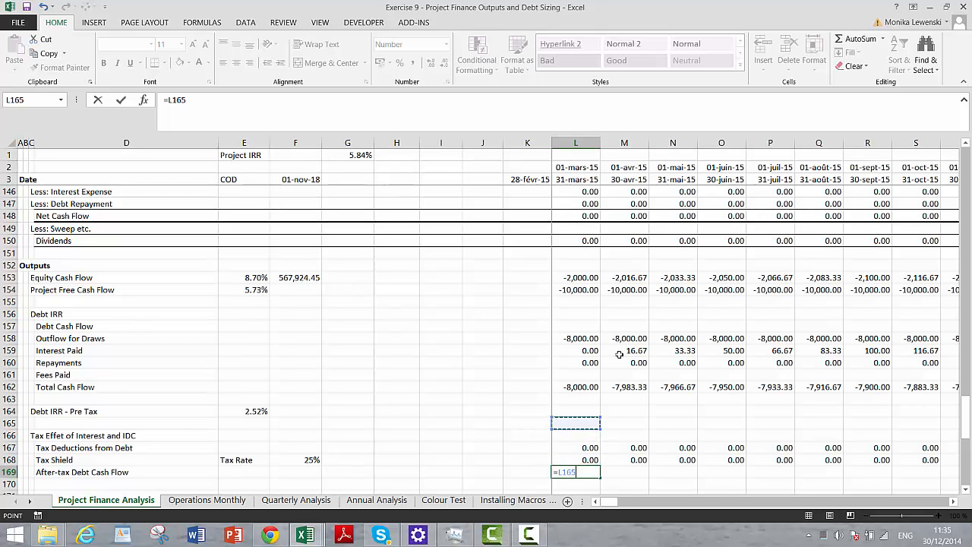
key("Up")
key("Up")
key("Up")
type("-")
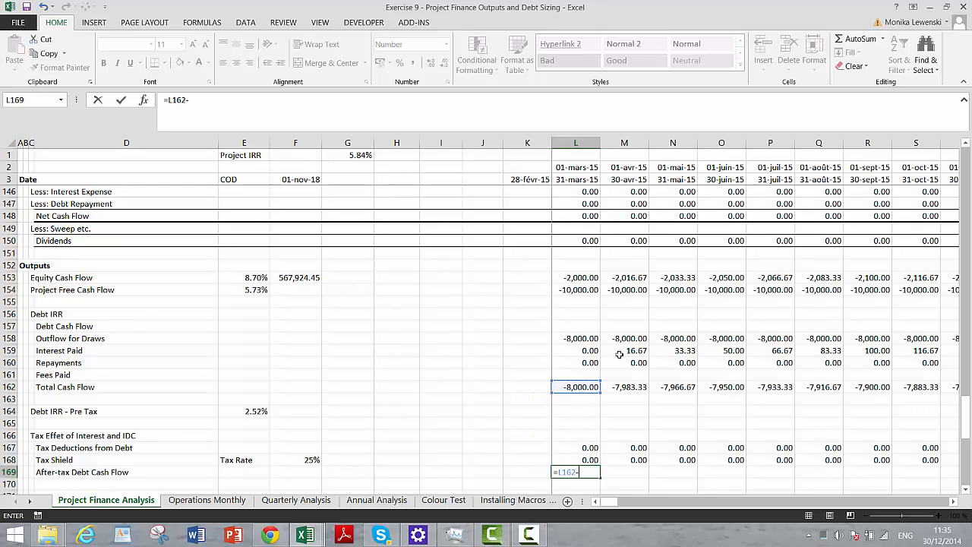
key("BackSpace")
type("-")
key("Up")
key("Return")
key("Up")
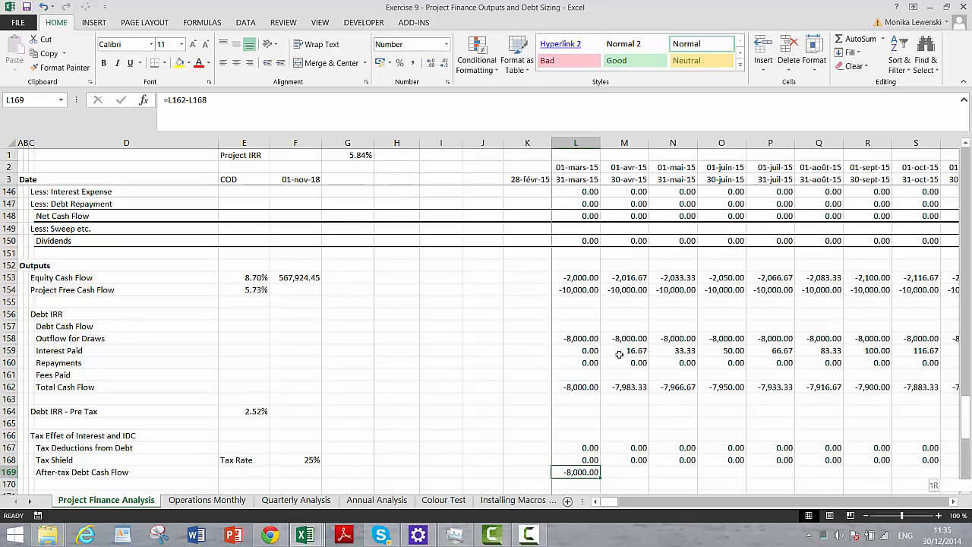
- Fill the After-tax Debt Cash Flow formula from L169 across all the model's periods
key("ctrl+Right")
key("ctrl+Left")
key("ctrl+shift+r")
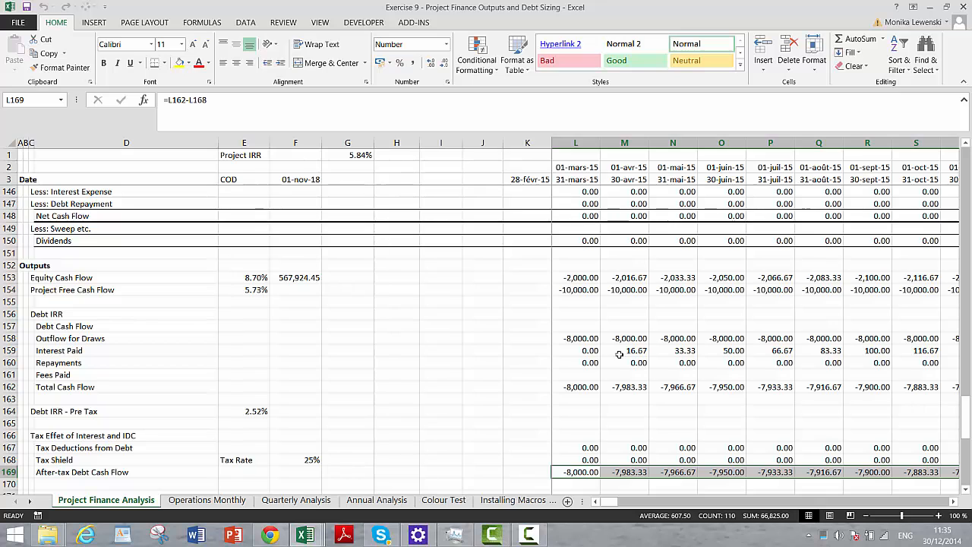
- Insert a blank row at row 171, two rows below After-tax Debt Cash Flow
key("Left")
key("Left")
key("Left")
key("Left")
key("Down")
key("Left")
key("Left")
key("Left")
key("Left")
key("Left")
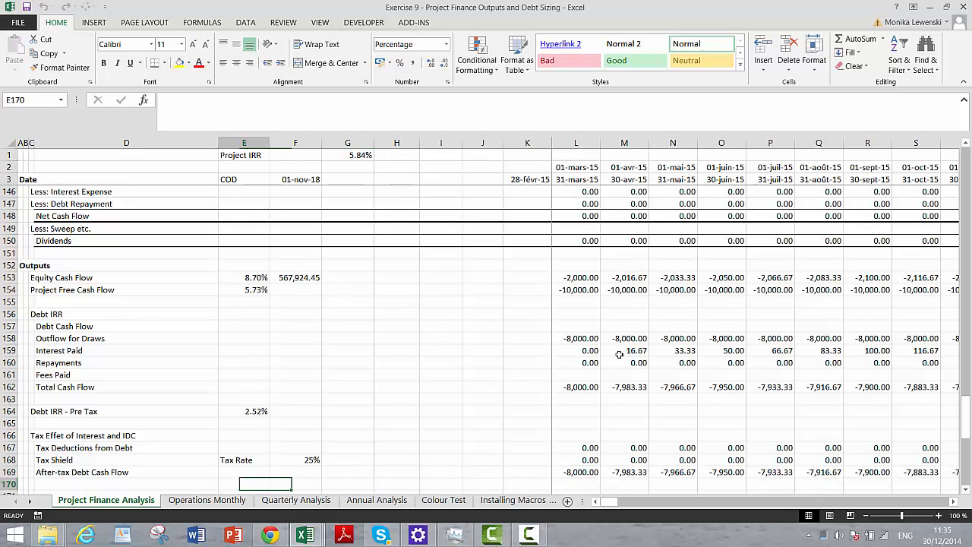
key("Down")
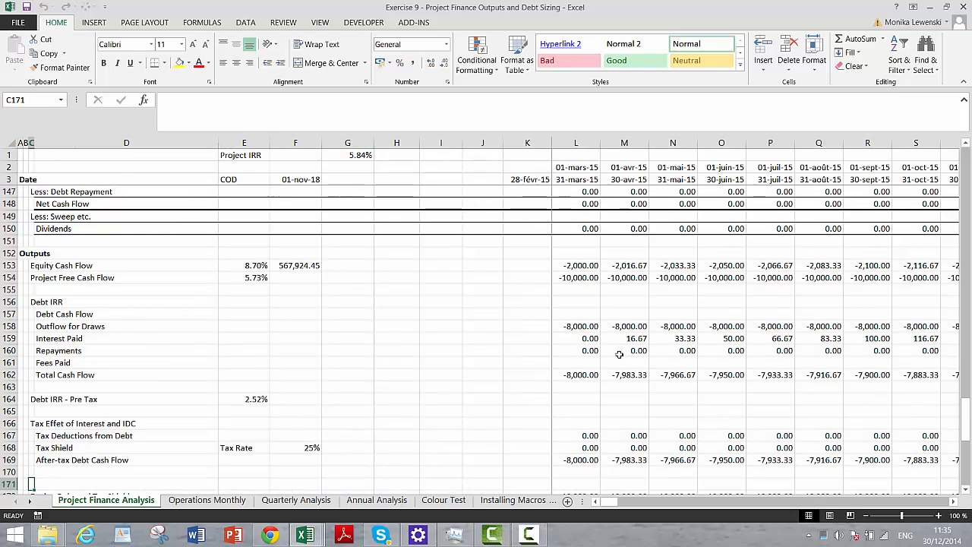
key("shift+space")
key("ctrl+plus")
- Label row 171 in column C as After Tax Debt IRR
key("Right")
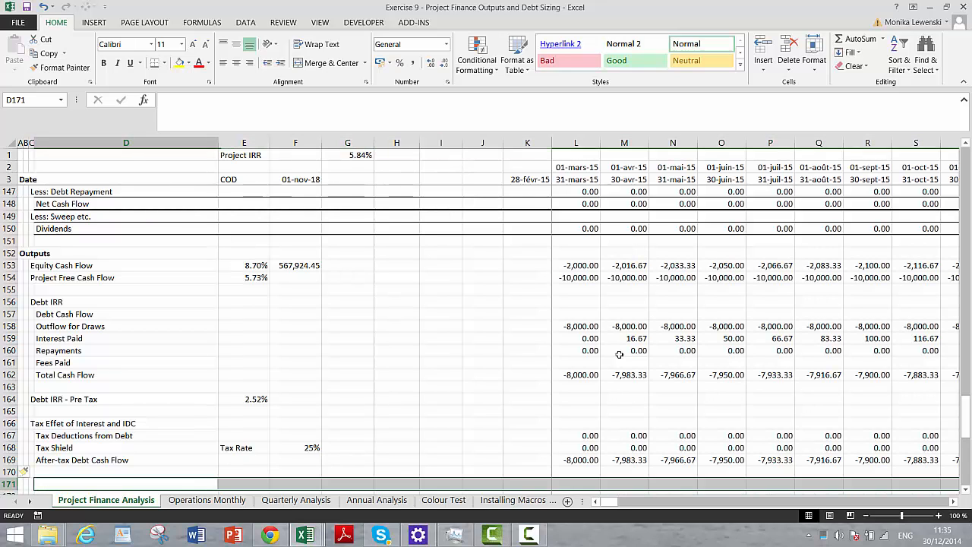
key("Left")
type("A")
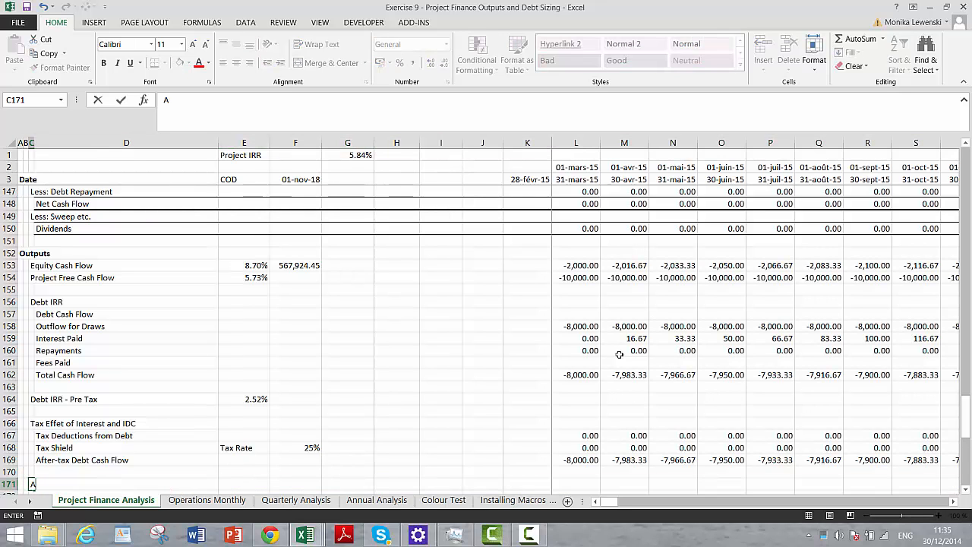
type("fter Tax Debt ")
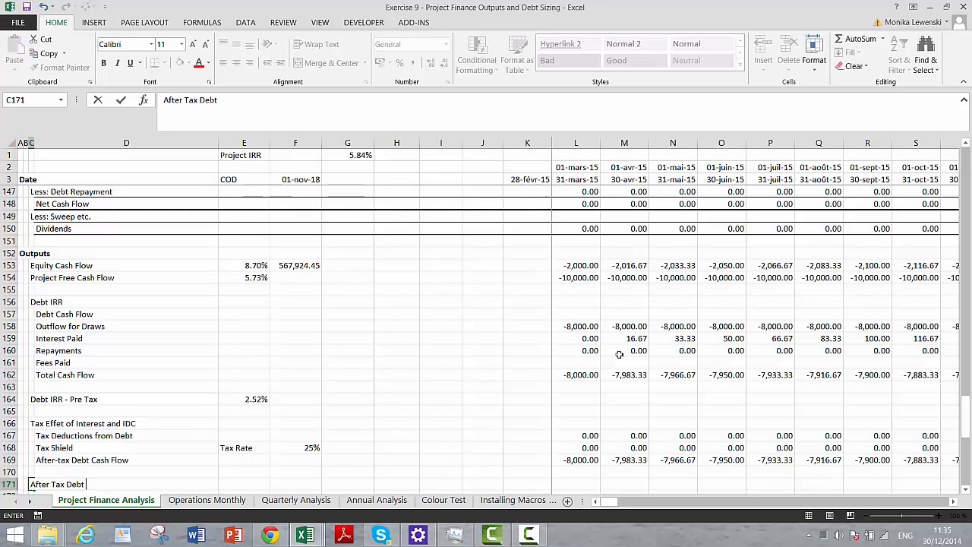
type("IRR")
key("Return")
- Start an XIRR formula in E171 for the after-tax debt IRR, using L169:DQ169 as the values
key("Up")
key("Right")
key("Right")
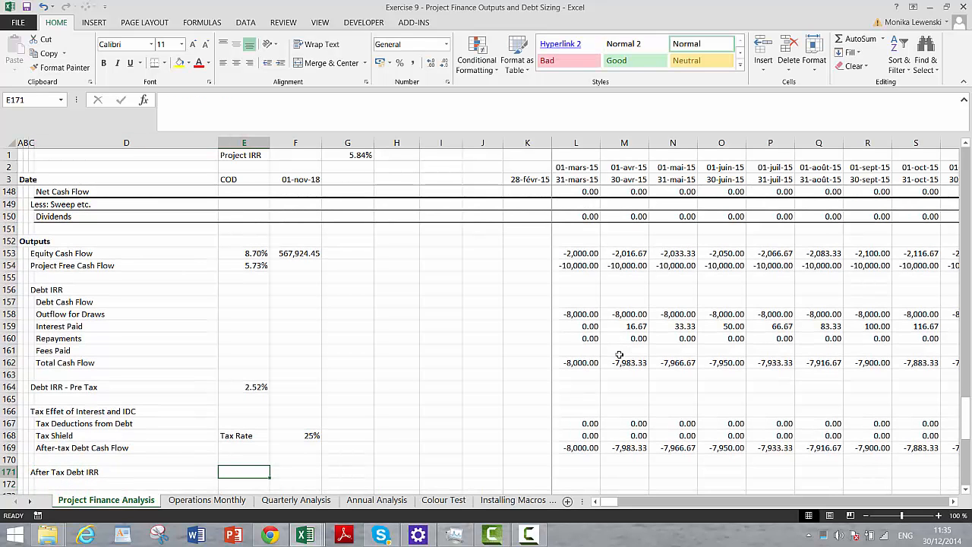
type("=xi")
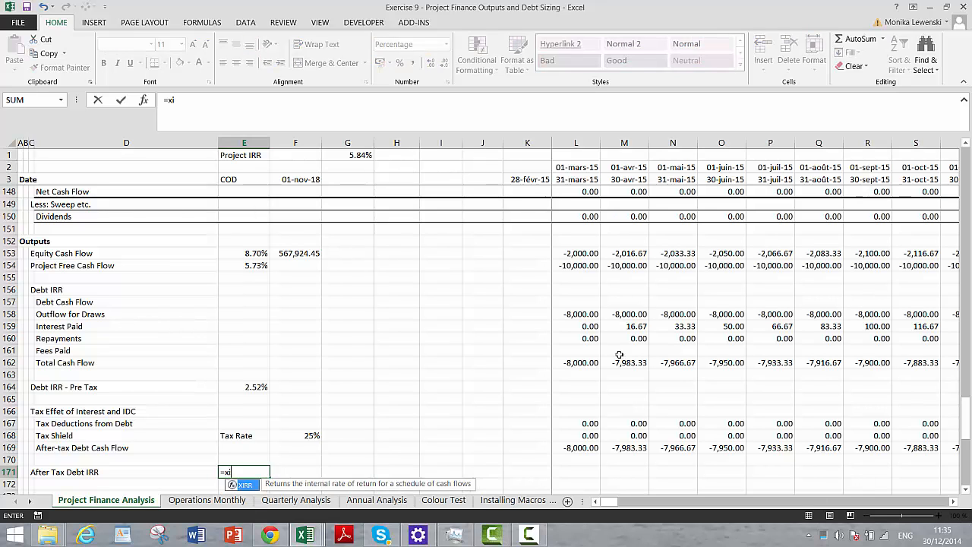
type("rr(")
key("Up")
key("Up")
key("Right")
key("Right")
key("Right")
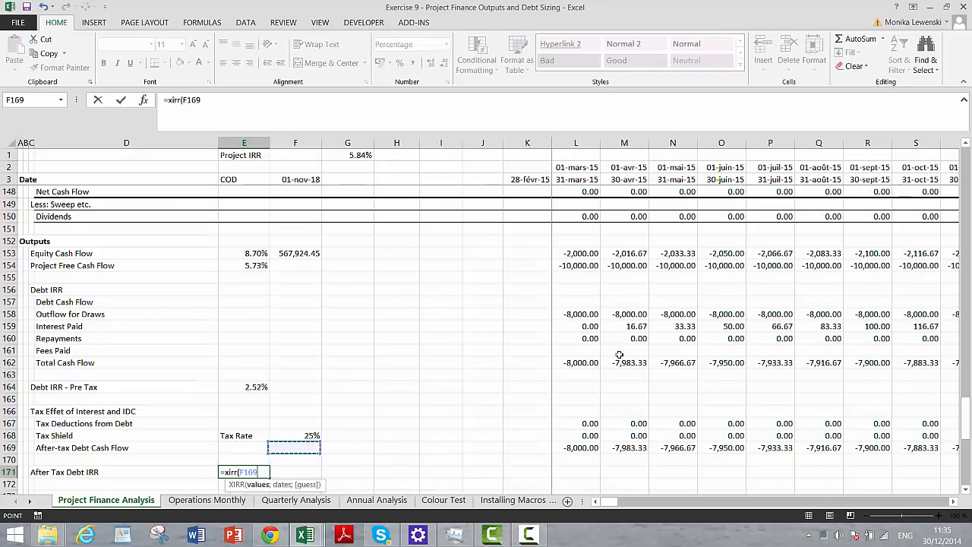
key("Right")
key("Right")
key("Right")
key("ctrl+shift+Right")
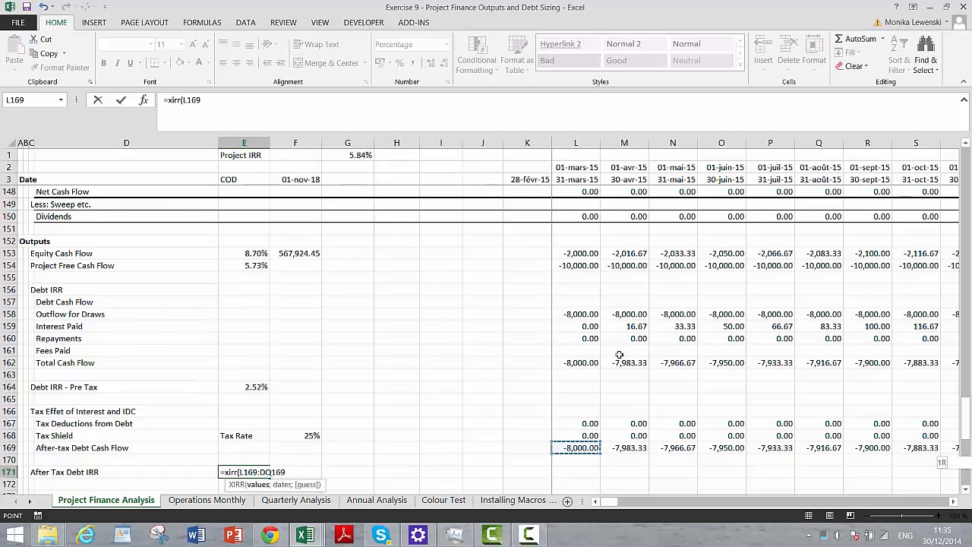
type(";")
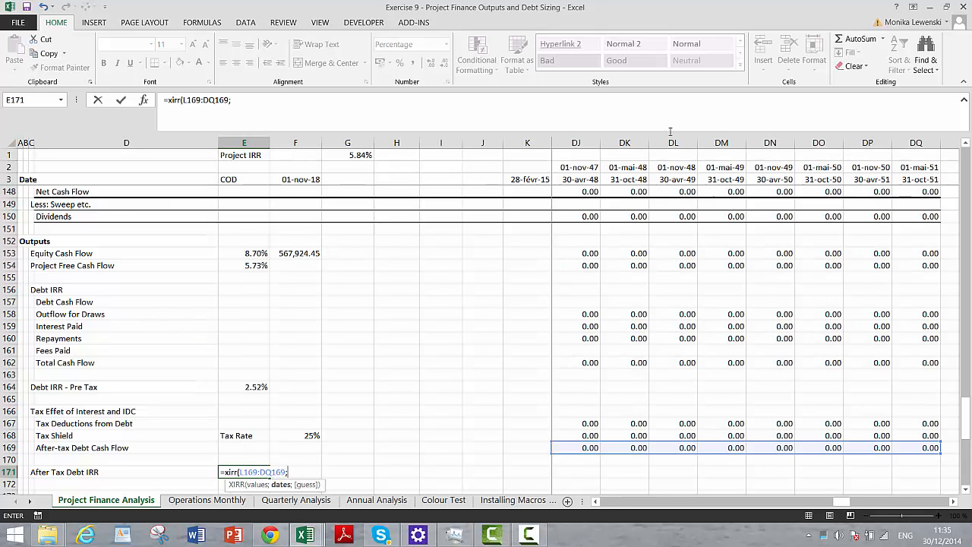
- Complete the After Tax Debt IRR formula in E171 with the period end dates L3:DQ3 as its dates
left_click(626, 185)
key("Left")
key("Left")
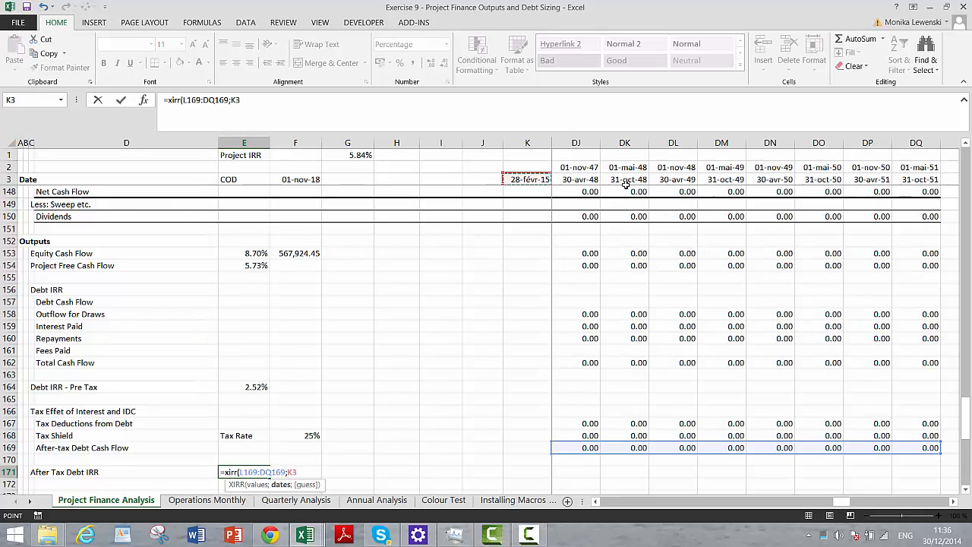
key("Right")
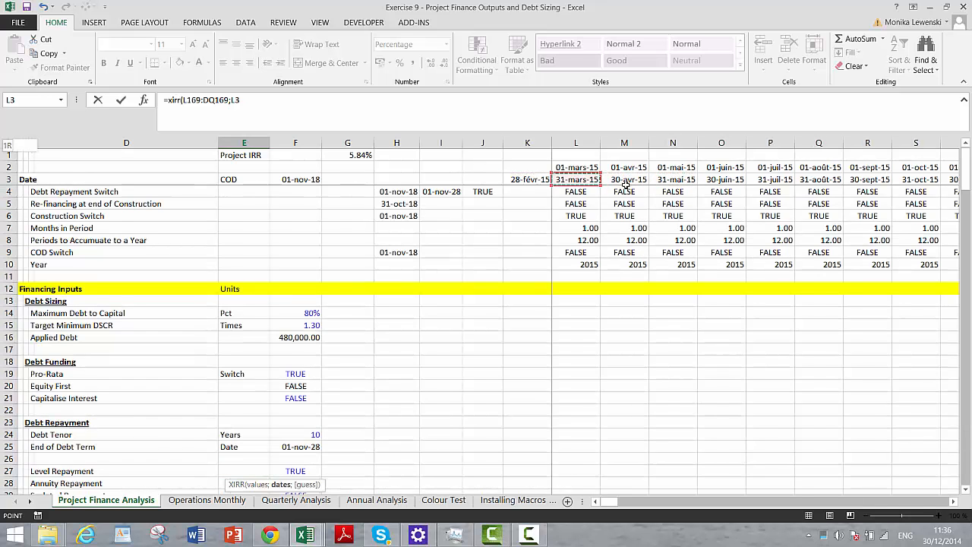
key("ctrl+shift+Right")
key("Return")
key("Up")
key("Left")
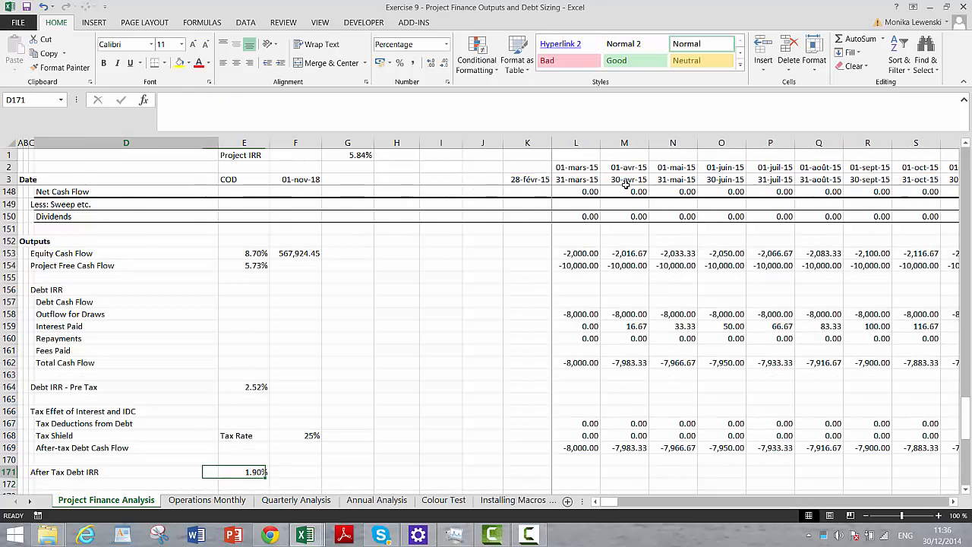
key("Left")
key("Right")
key("Right")
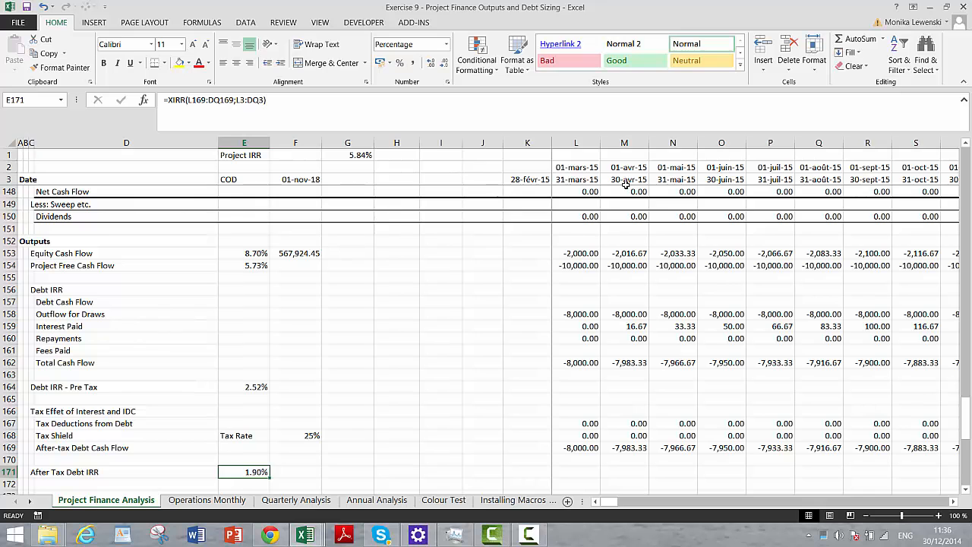
- Review the Outputs section from the cash flows and IRRs down through DSCR, PLCR, LLCR and Average Debt Life
key("Down")
key("Down")
key("Down")
key("Down")
key("Down")
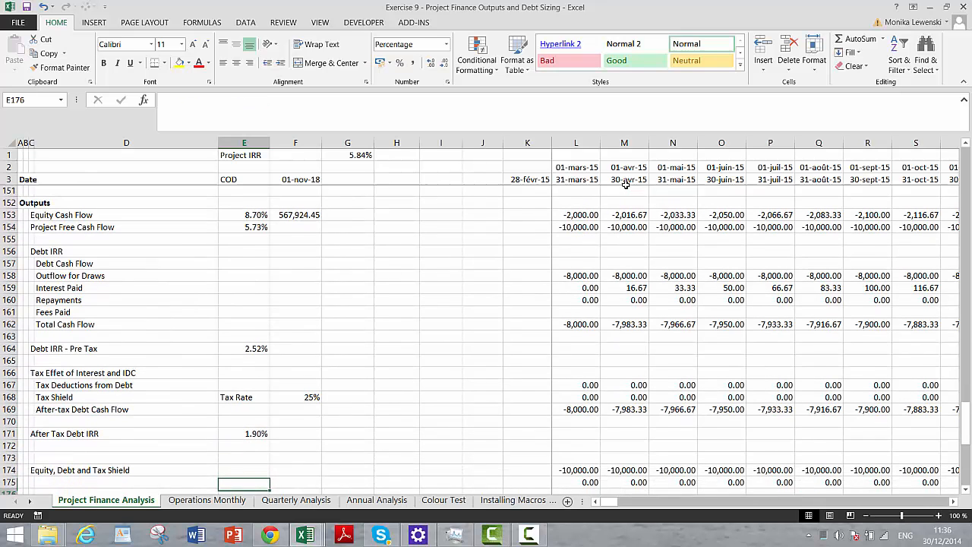
key("Up")
key("Up")
key("Up")
key("Up")
key("Up")
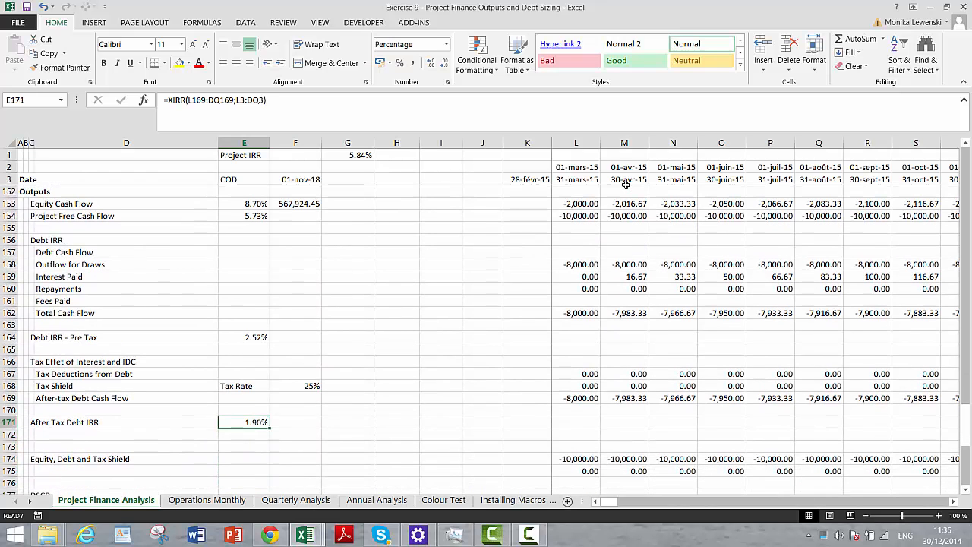
key("Up")
key("Up")
key("Up")
key("Up")
key("Up")
key("Up")
key("Up")
key("Up")
key("Up")
key("Up")
key("Up")
key("Up")
key("Up")
key("Up")
key("Up")
key("Up")
key("Up")
key("Up")
key("Up")
key("Up")
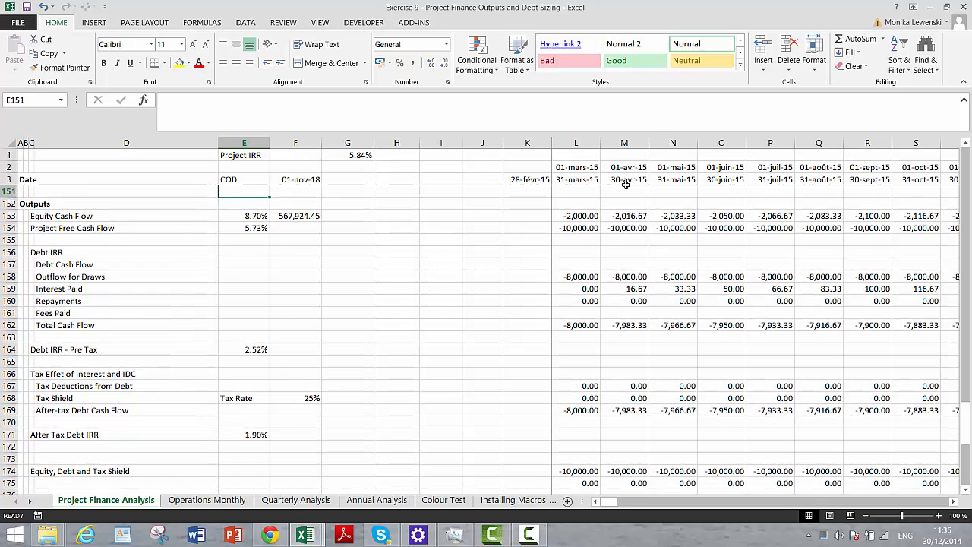
key("Down")
key("Down")
key("Down")
key("Down")
key("Down")
key("Down")
key("Down")
key("Down")
key("Down")
key("Down")
key("Down")
key("Down")
key("Down")
key("Down")
key("Down")
key("Down")
key("Down")
key("Down")
key("Down")
key("Down")
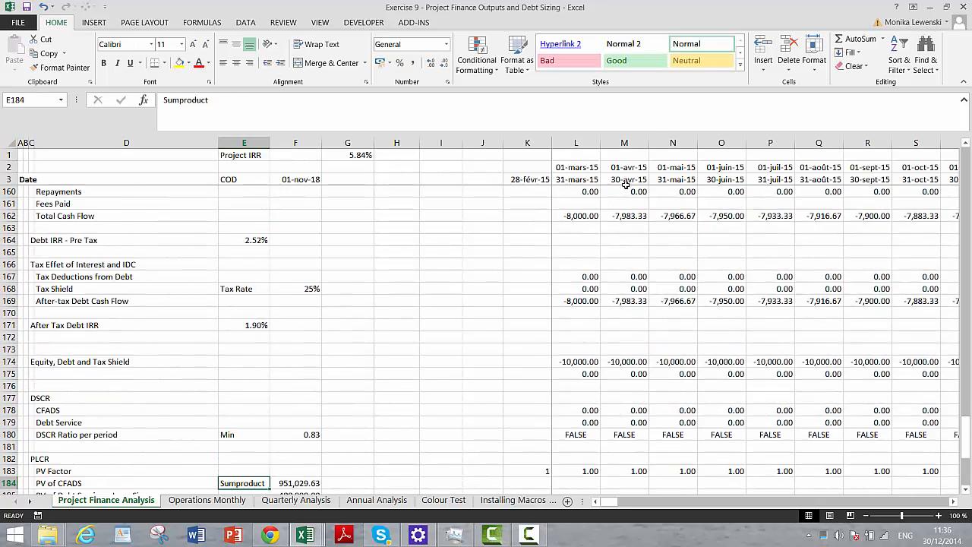
key("Down")
key("Down")
key("Down")
key("Down")
key("Down")
key("Down")
key("Down")
key("Down")
key("Down")
key("Down")
key("Down")
key("Down")
key("Down")
key("Down")
key("Down")
key("Down")
key("Down")
key("Down")
key("Down")
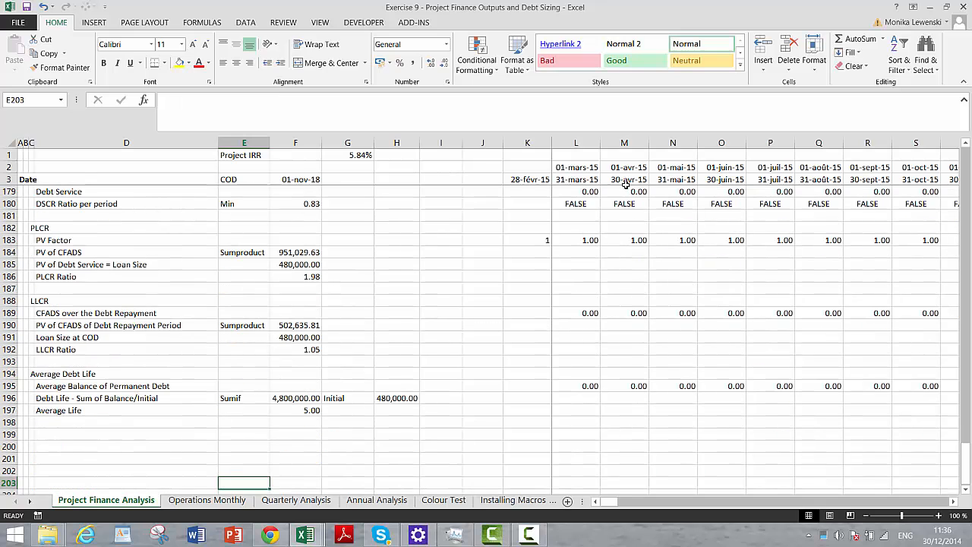
key("Up")
key("Up")
key("Up")
key("Up")
key("Up")
key("Up")
key("Up")
key("Up")
key("Up")
key("Up")
key("Up")
key("Up")
key("Up")
key("Up")
key("Up")
key("Up")
key("Up")
key("Up")
key("Up")
key("Up")
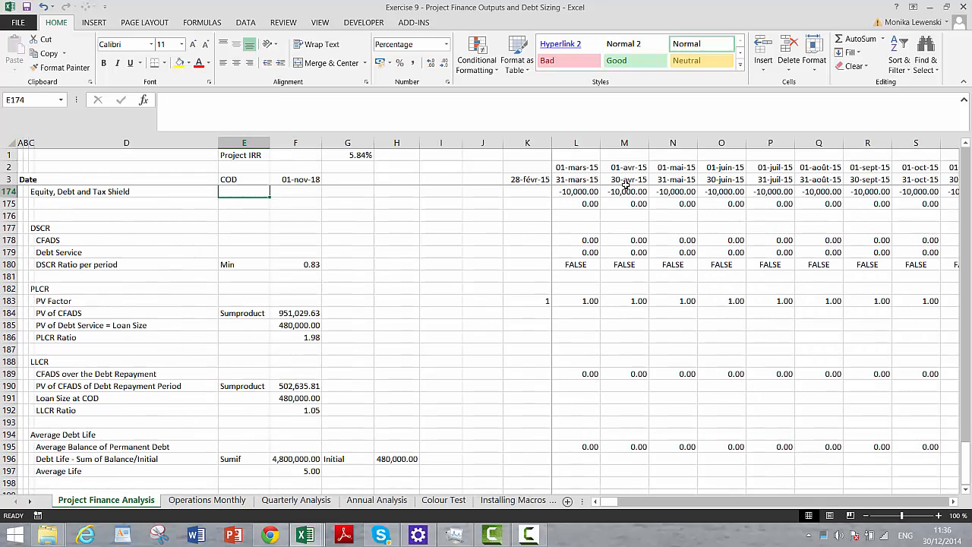
- Examine the Debt Service row in the DSCR block across the construction and repayment periods
key("Down")
key("Down")
key("Down")
key("Down")
key("Down")
key("Right")
key("Right")
key("Right")
key("Right")
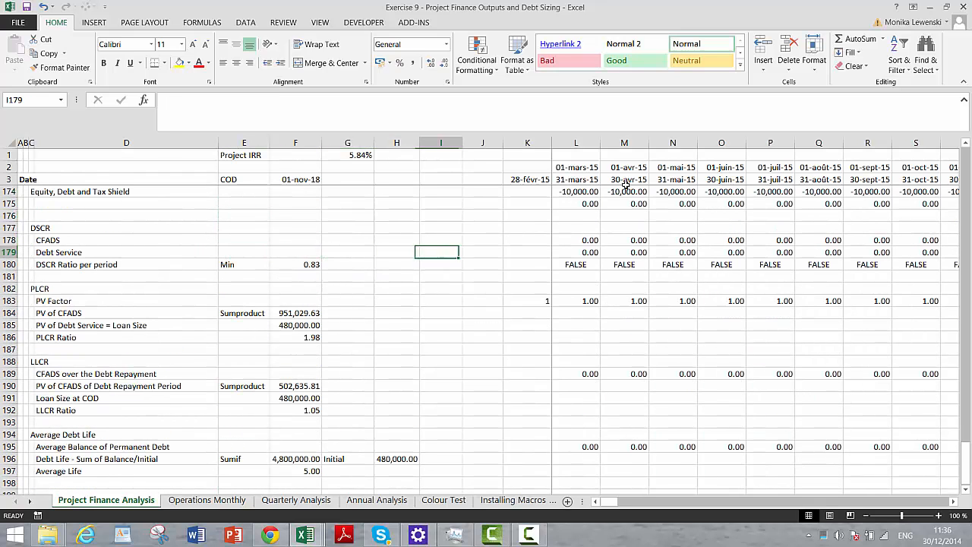
key("Right")
key("Right")
key("Right")
key("Right")
key("Right")
key("Right")
key("Right")
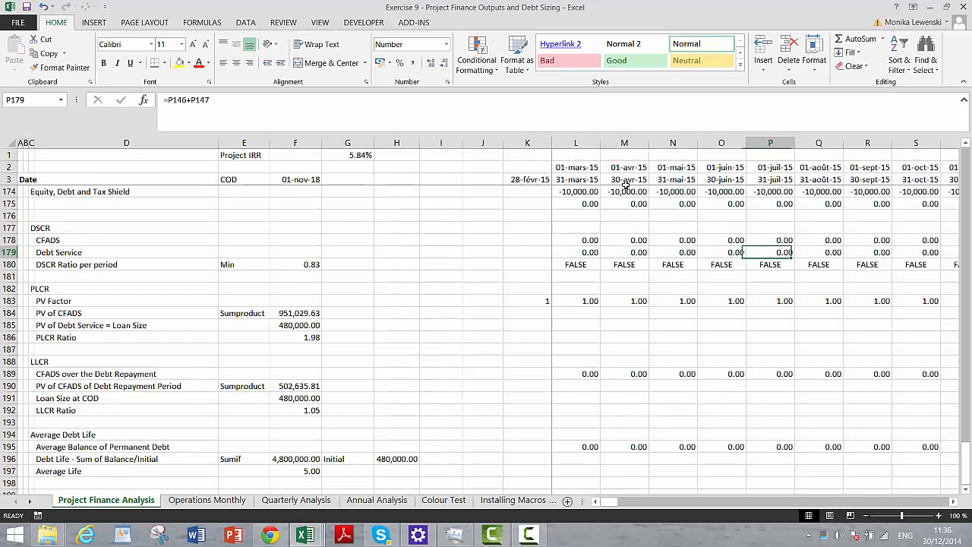
key("Left")
key("Left")
key("Left")
key("Left")
key("Right")
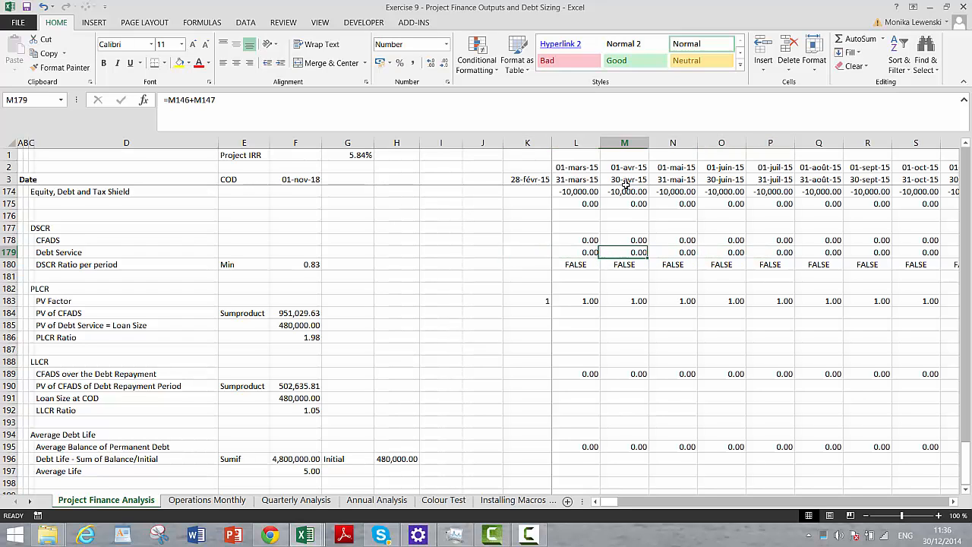
key("Right")
key("Right")
key("Right")
key("Right")
key("Right")
key("Right")
key("Right")
key("Right")
key("Right")
key("Right")
key("Right")
key("Right")
key("Right")
key("Right")
key("Right")
key("Right")
key("Right")
key("Right")
key("Right")
key("Right")
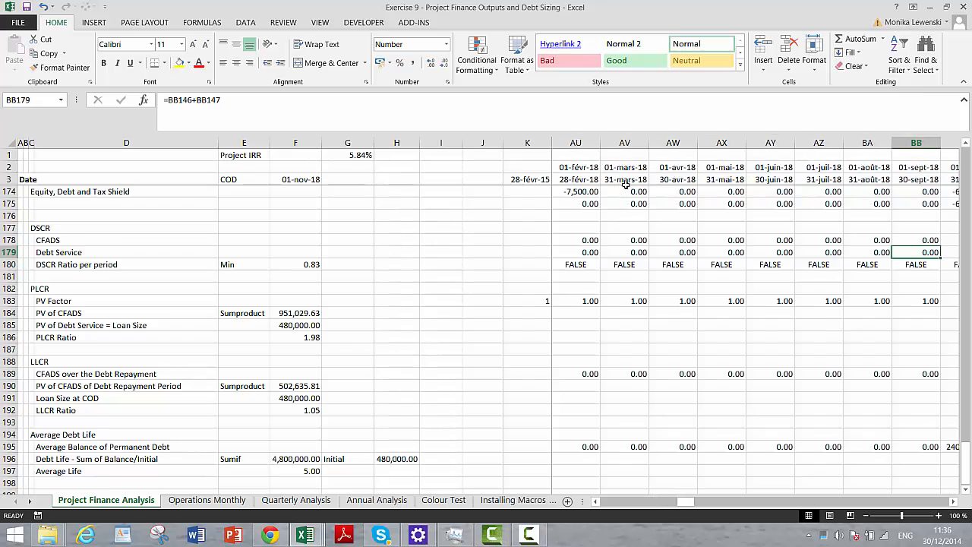
key("Right")
key("Right")
key("Right")
key("Right")
key("Right")
key("Right")
key("Right")
key("Right")
key("Right")
key("Right")
key("Right")
key("Right")
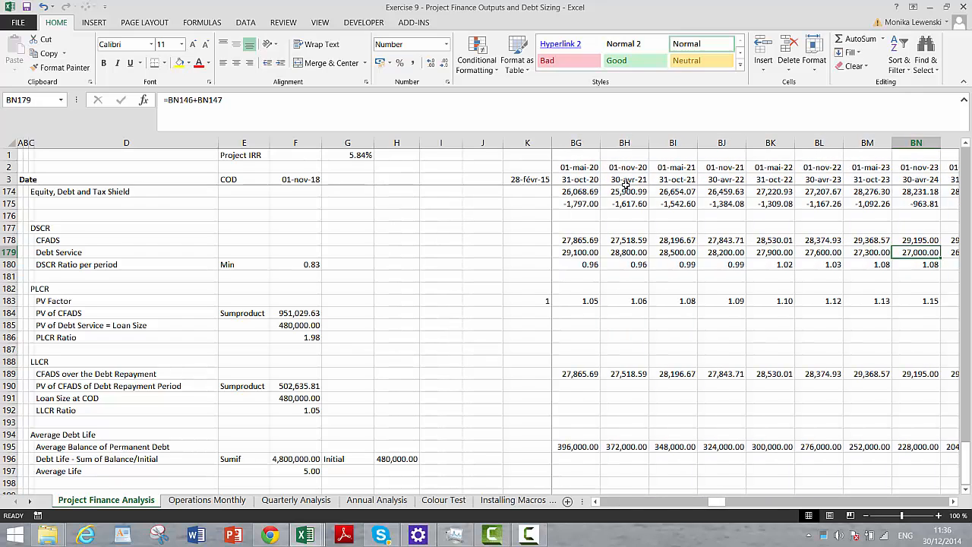
key("Left")
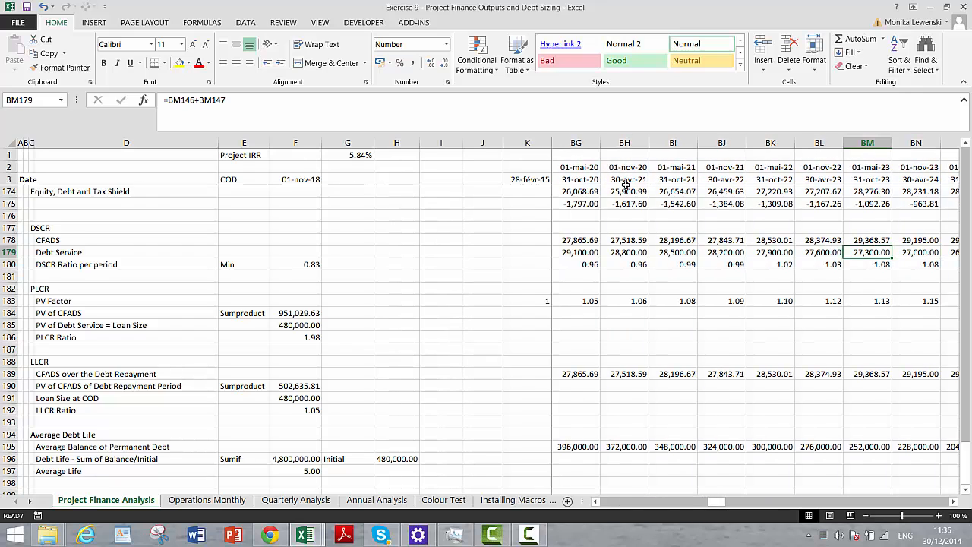
key("Left")
key("Left")
key("Left")
key("Left")
key("Left")
key("Left")
key("Left")
key("Left")
key("Left")
key("Left")
key("Left")
key("Left")
key("Left")
key("Left")
key("Left")
key("Left")
key("Left")
key("Left")
key("Left")
key("Left")
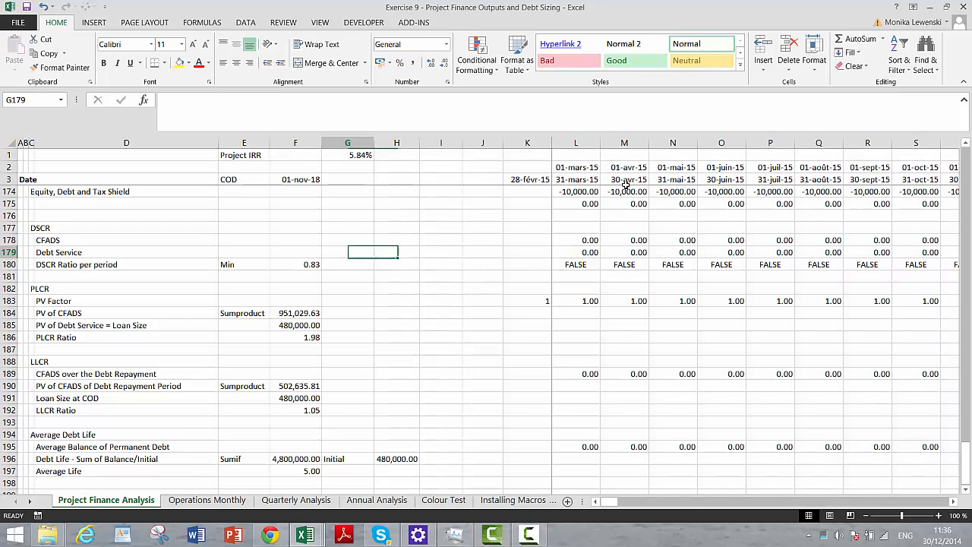
key("Left")
key("Left")
key("Left")
key("Left")
key("Left")
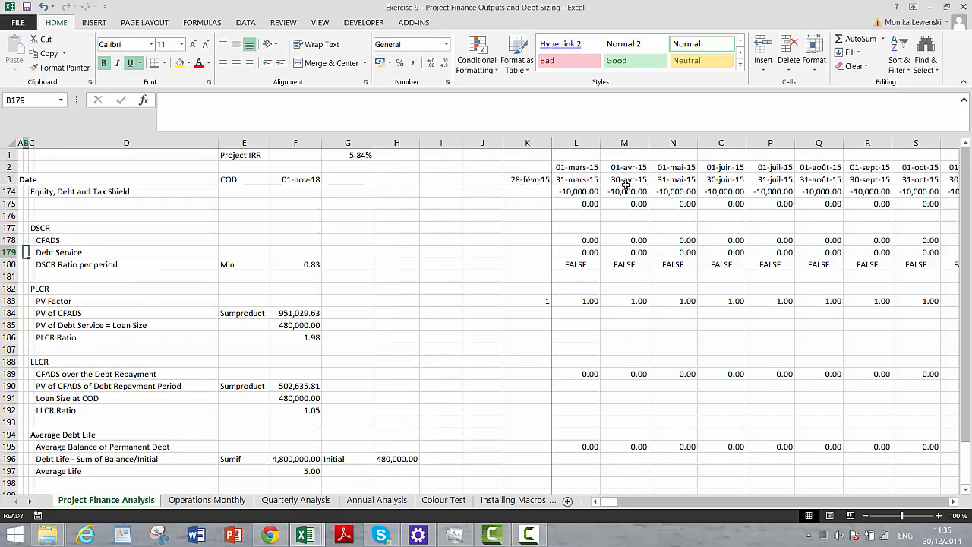
- Add a new worksheet named Graphs and place it between Project Finance Analysis and Operations Monthly
key("shift+F11")
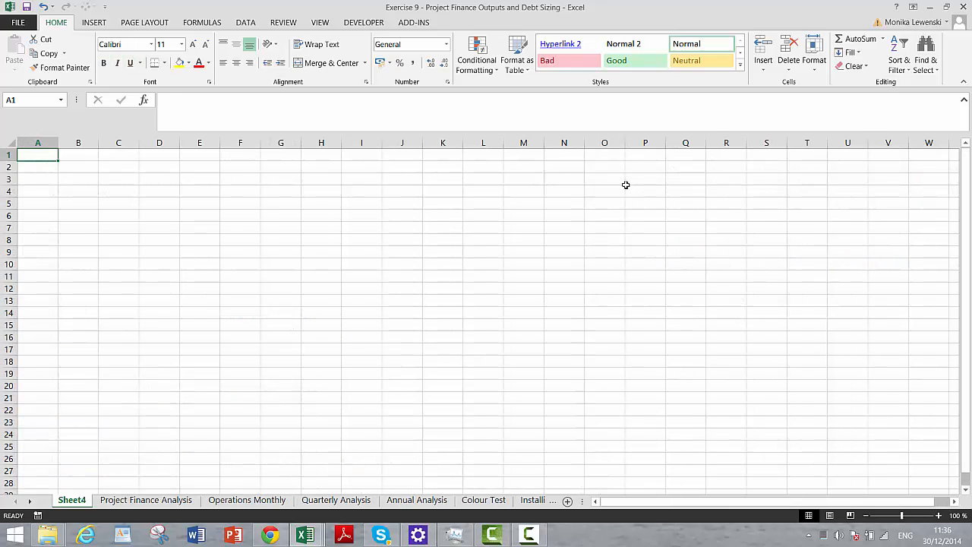
double_click(83, 500)
type("Gra")
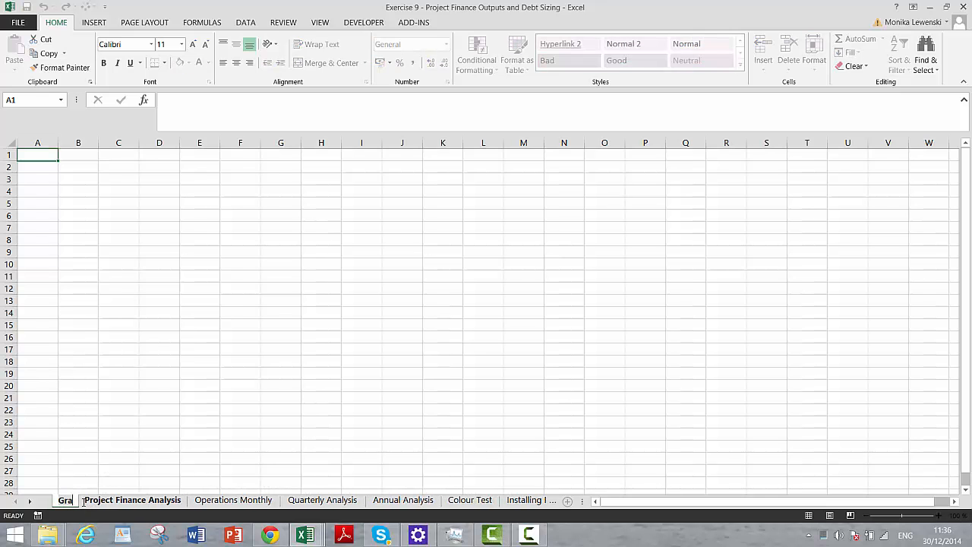
type("phs")
left_click(79, 385)
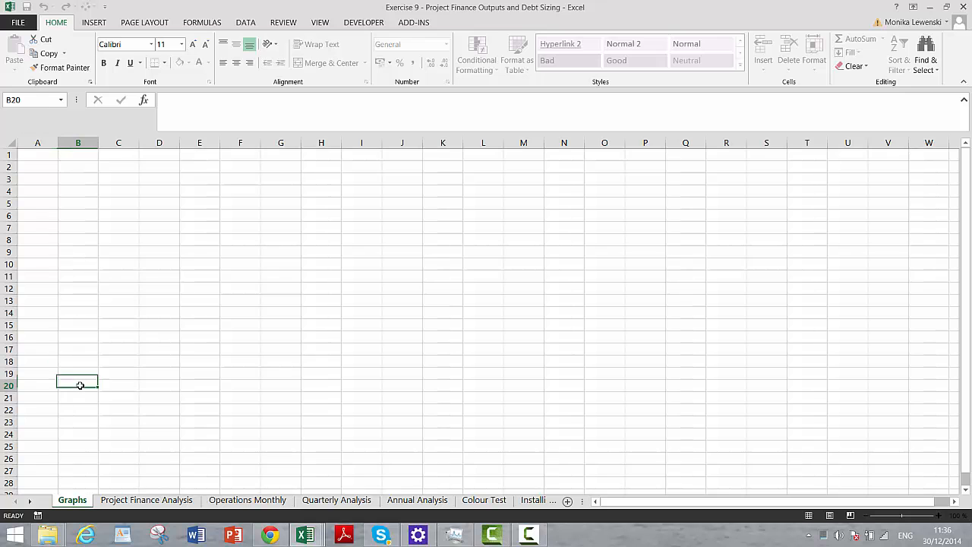
left_click_drag(76, 505, 218, 504)
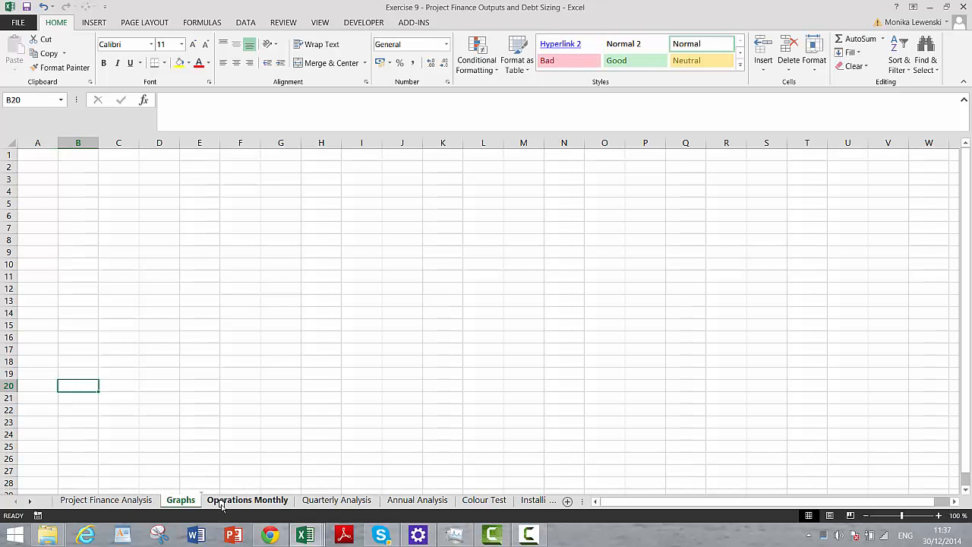
- Enter a YEAR formula in C3 of Graphs that refers to the COD date in F3 of Project Finance Analysis
left_click(129, 174)
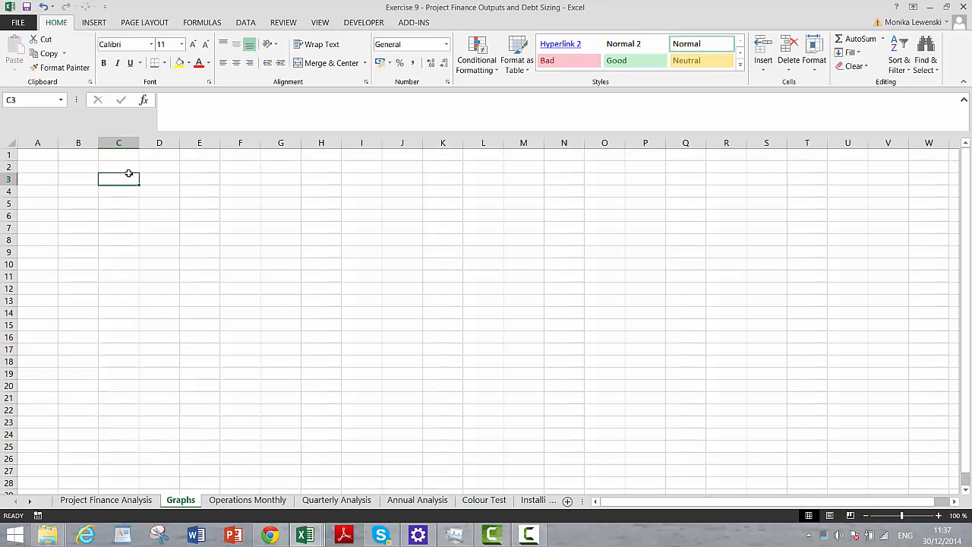
type("=")
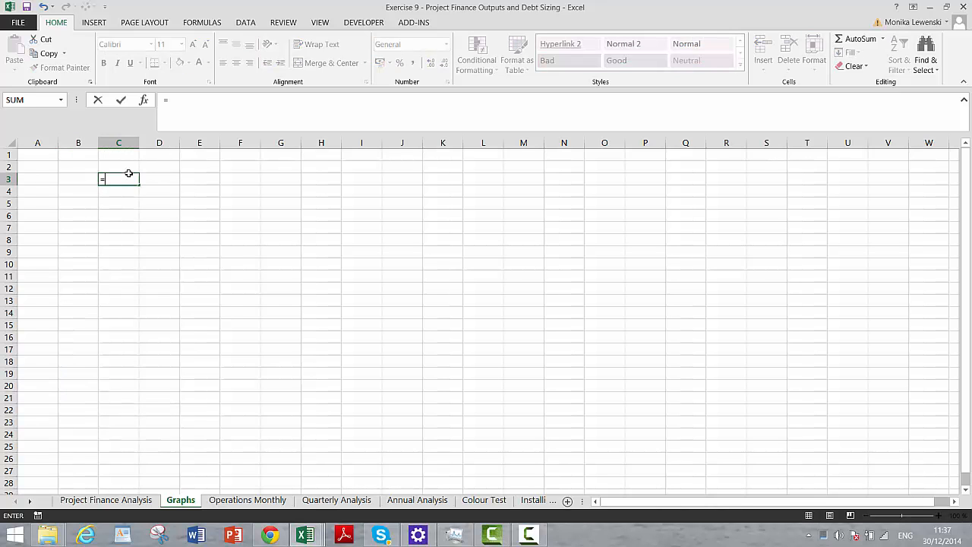
type("yea")
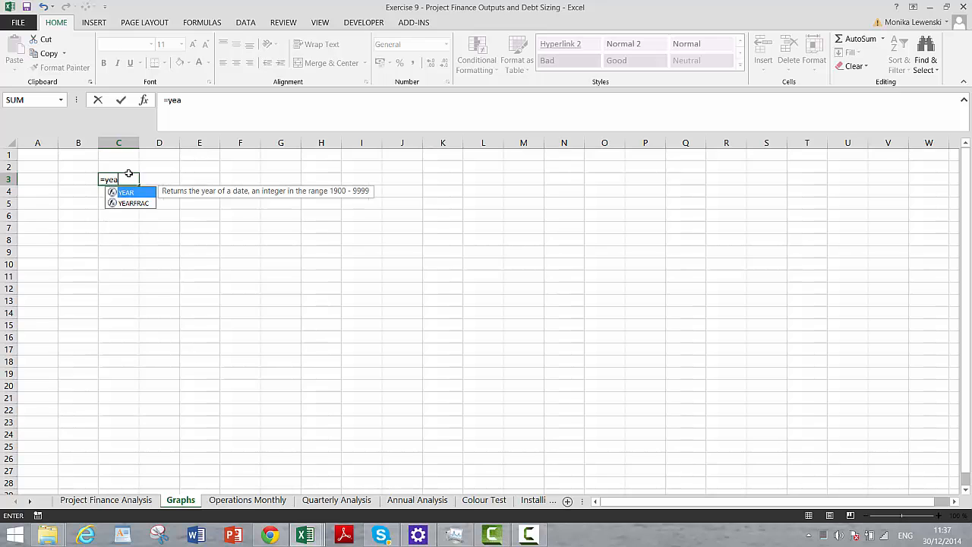
type("r9")
key("BackSpace")
type("(")
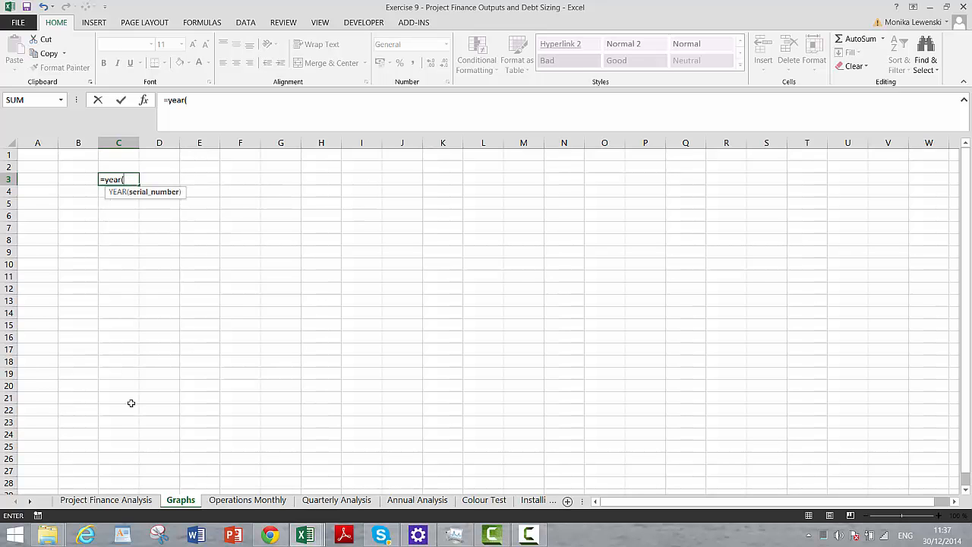
left_click(101, 502)
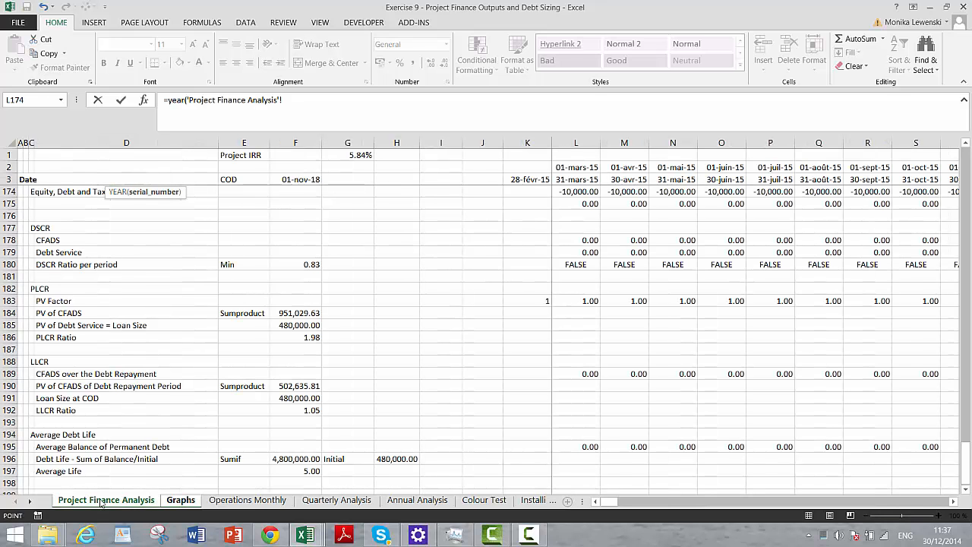
left_click(290, 178)
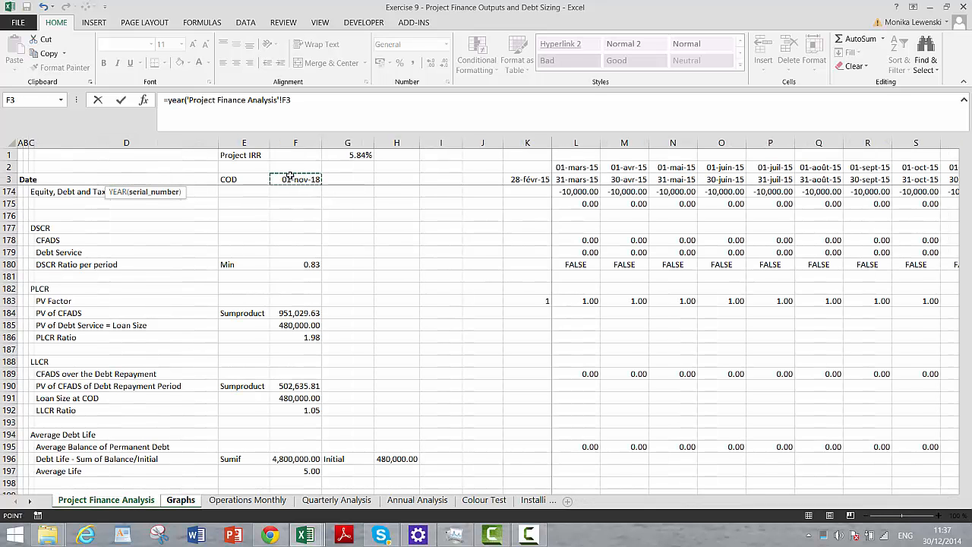
key("Return")
key("Up")
key("Right")
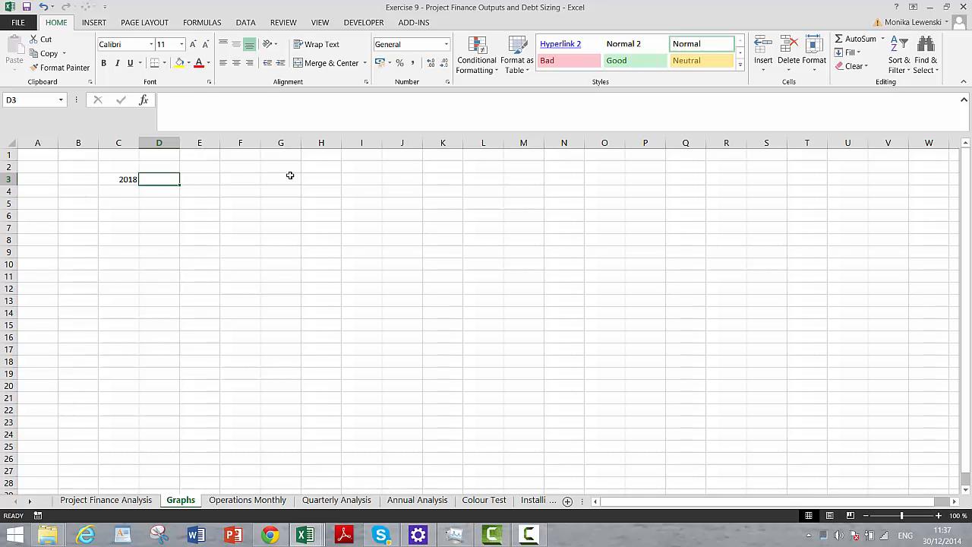
- Move the year formula from C3 to E3
key("Left")
key("ctrl+x")
key("Right")
key("Right")
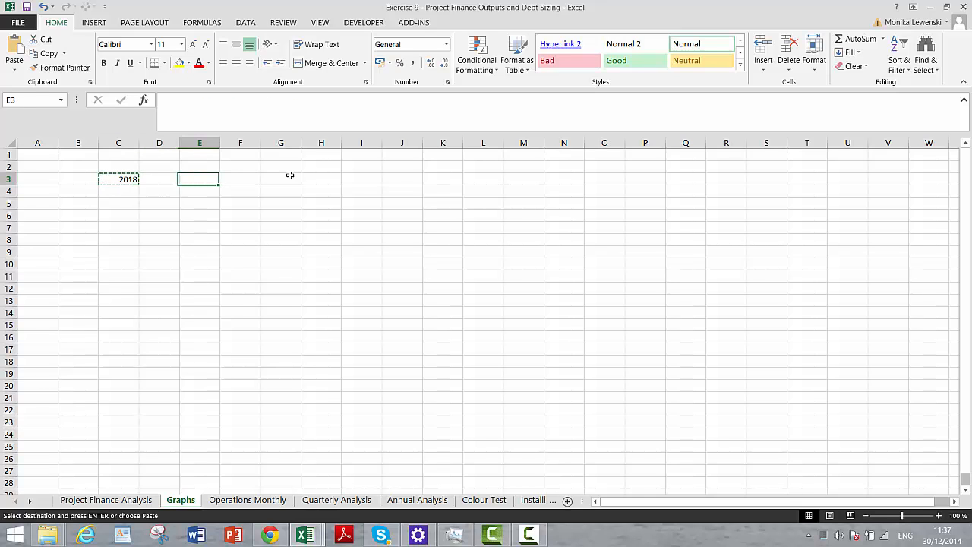
key("ctrl+v")
- Enter the formula =E3+1 in F3 for the following year
key("Right")
type("=")
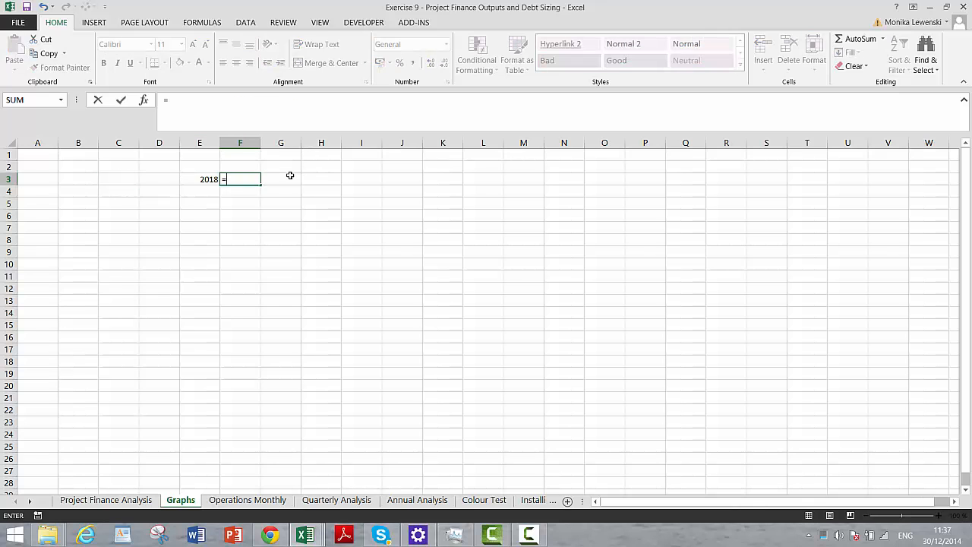
key("Left")
type("+")
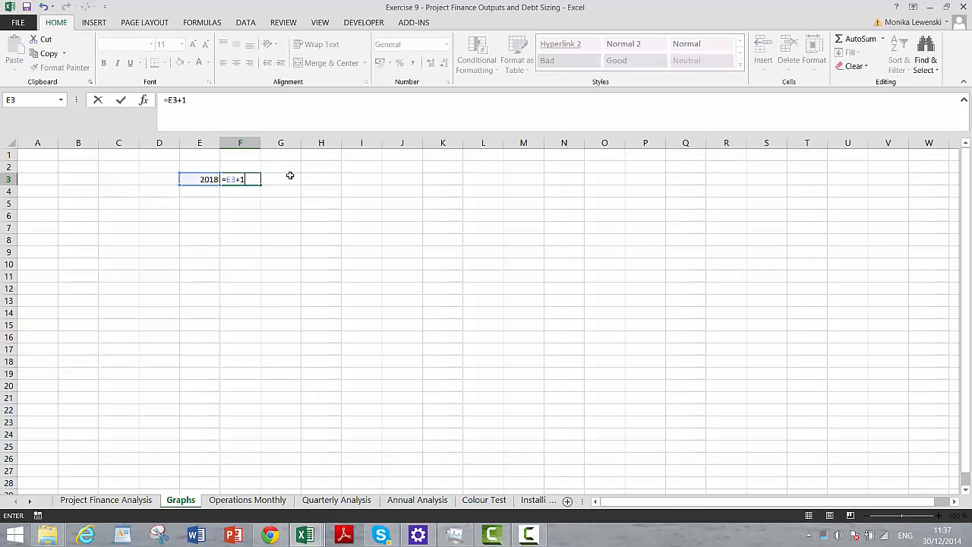
type("1")
key("Return")
- Label cell B2 as COD Year
key("Up")
key("Left")
key("Left")
key("Left")
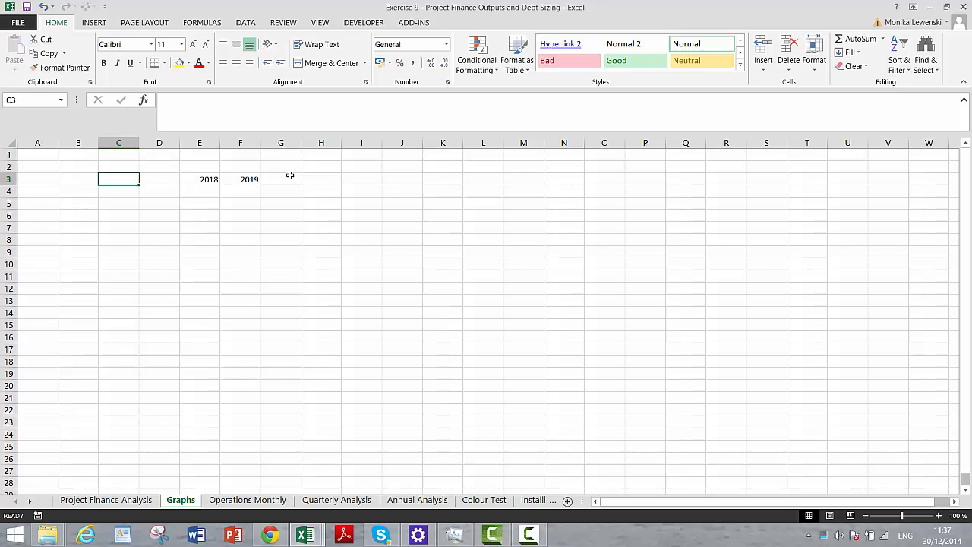
key("Left")
key("Up")
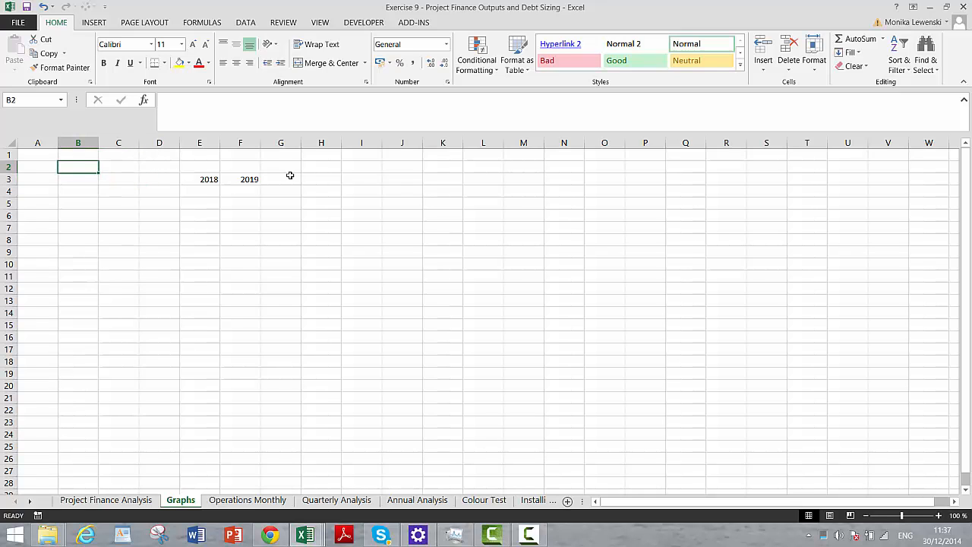
type("COD")
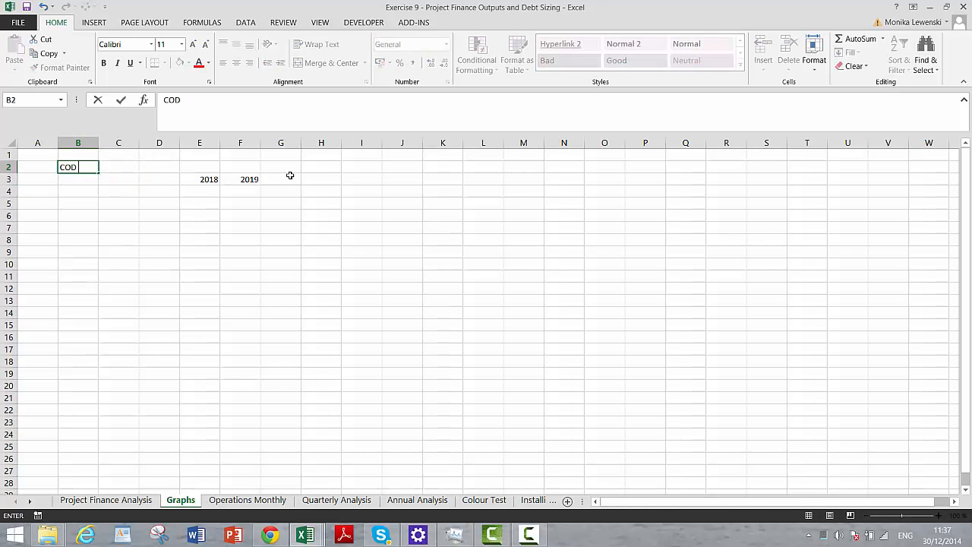
type(" Year")
key("Return")
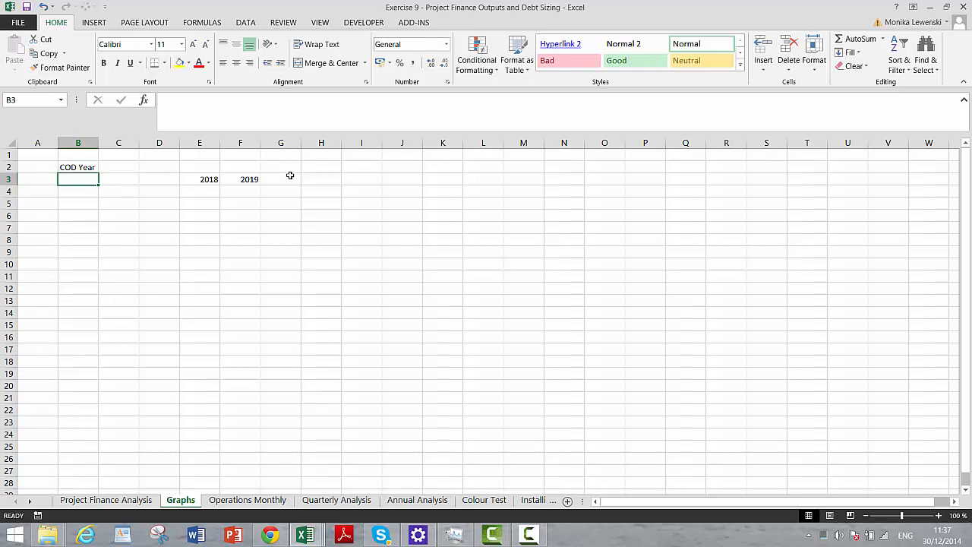
- Insert two rows at row 3, between the COD Year label and the row of years
key("shift+space")
key("ctrl+shift+plus")
key("ctrl+shift+plus")
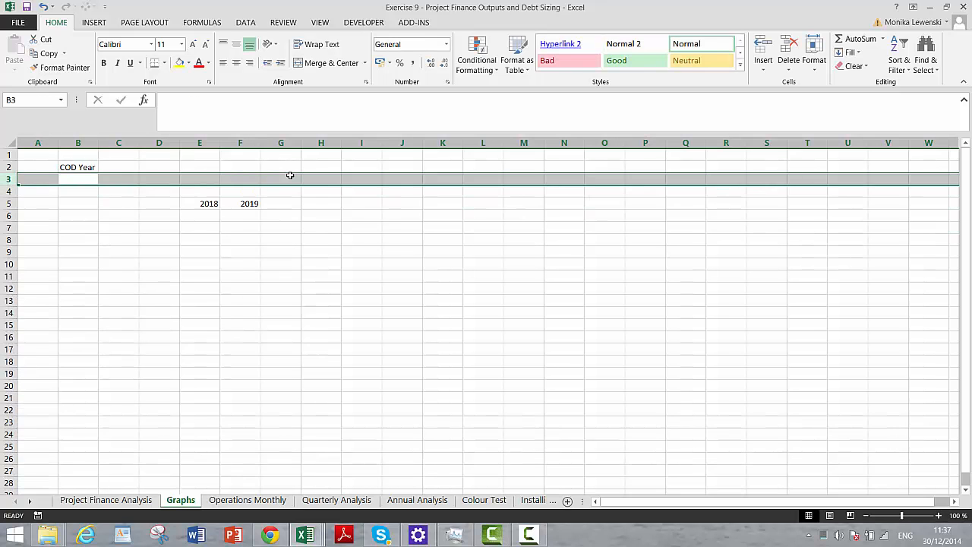
- Label cell B3 as Decommissioning Year
key("Down")
key("Up")
type("Dec")
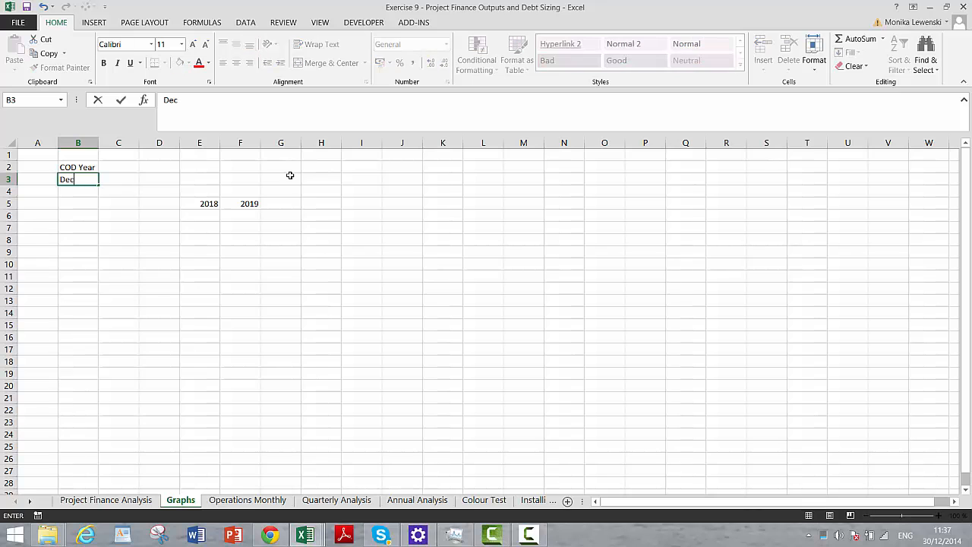
type("ommissioning year")
key("Return")
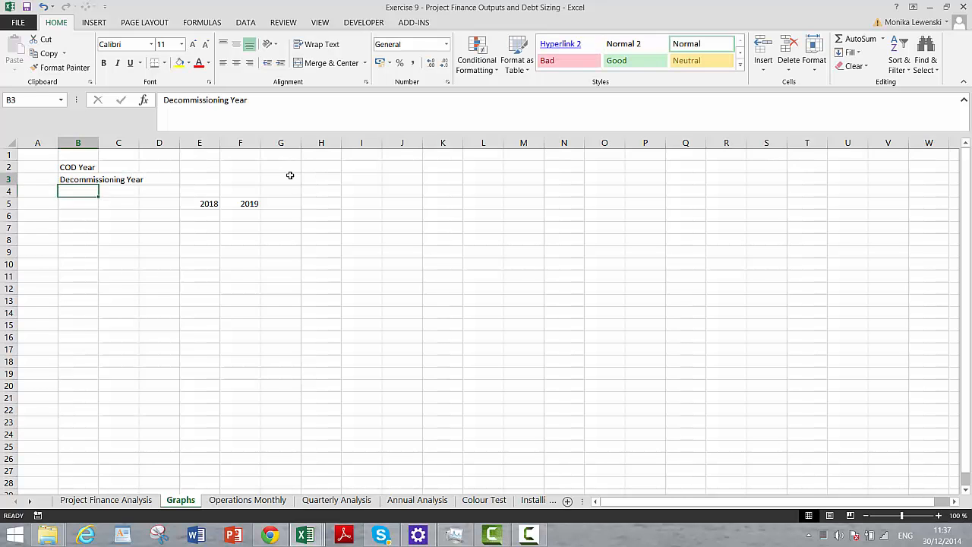
- Calculate the COD Year in D2 with a YEAR formula on the COD date in F3 of Project Finance Analysis
key("Up")
key("Up")
key("Right")
key("Right")
type("=")
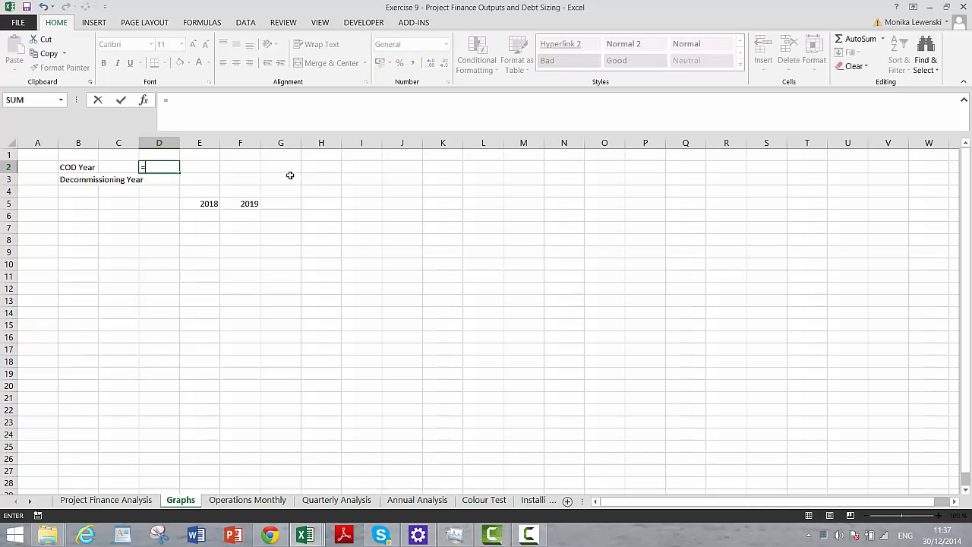
type("yer")
key("BackSpace")
key("BackSpace")
type("a")
key("Tab")
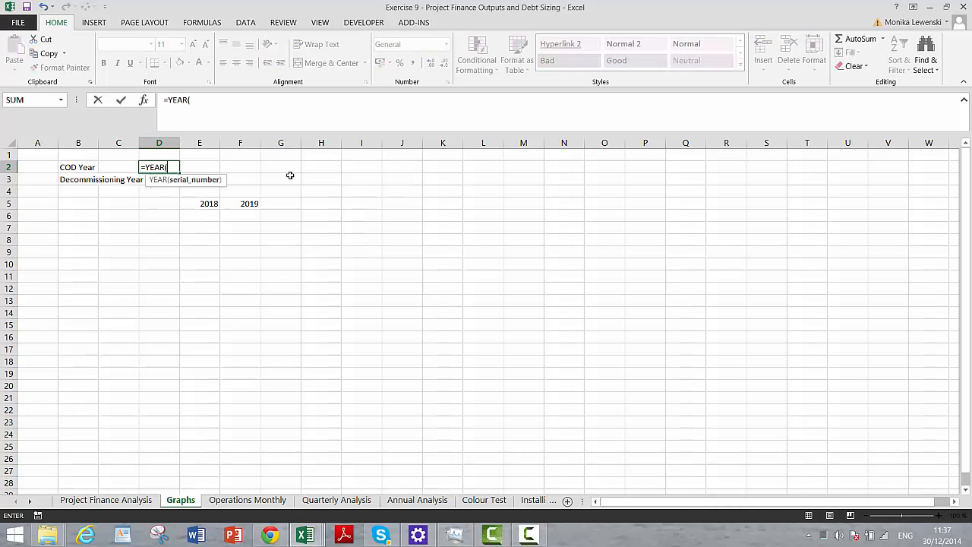
key("ctrl+Page_Up")
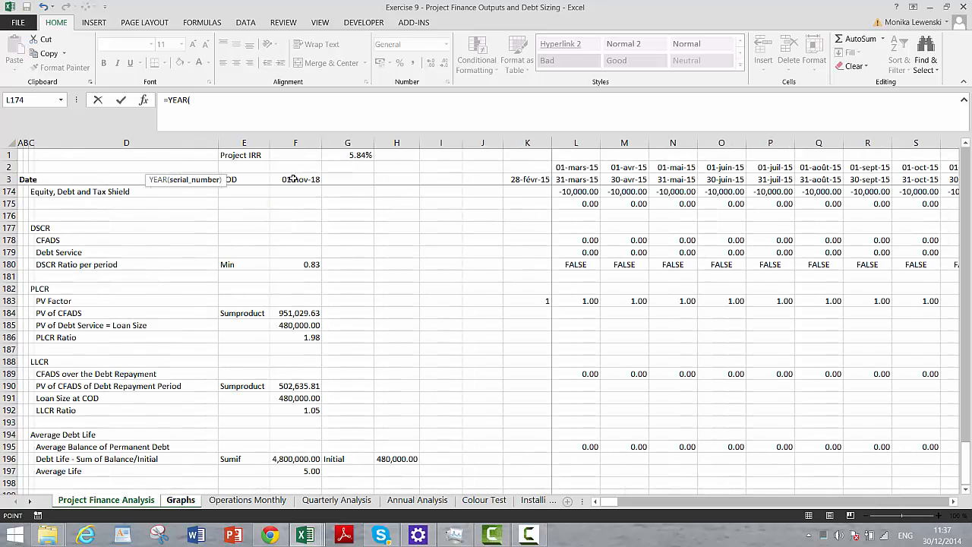
left_click(296, 178)
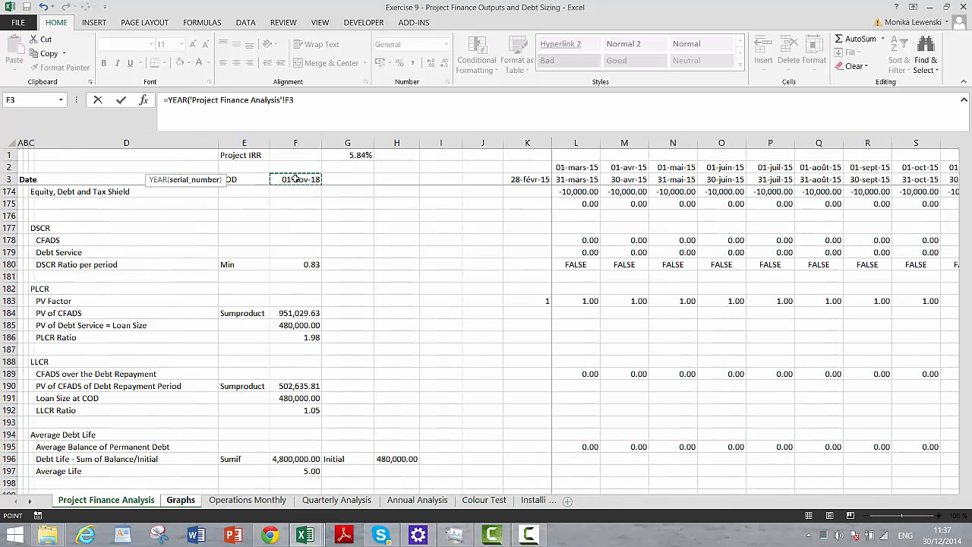
key("Return")
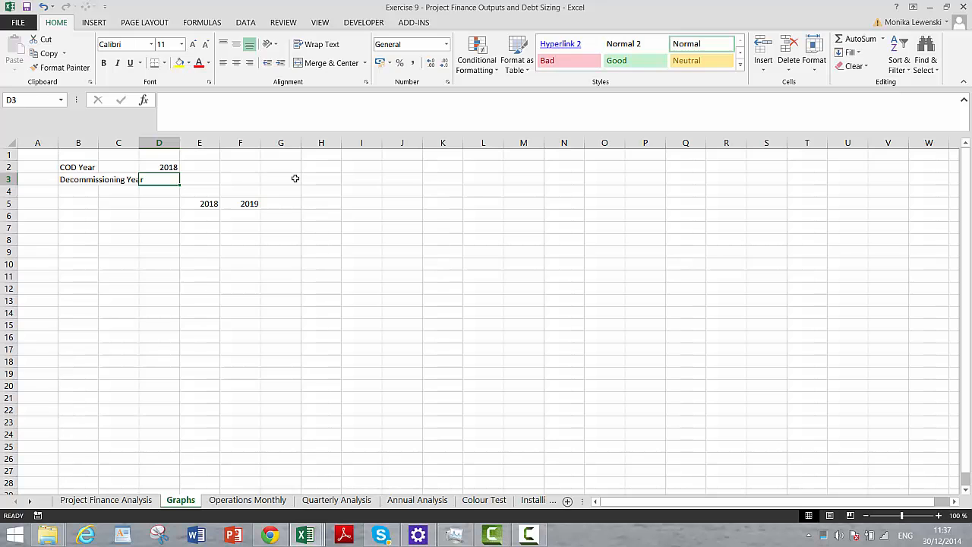
- Calculate the Decommissioning Year in D3 with a YEAR formula on the Decommissioning date in G7 of Operations Monthly
type("=year(")
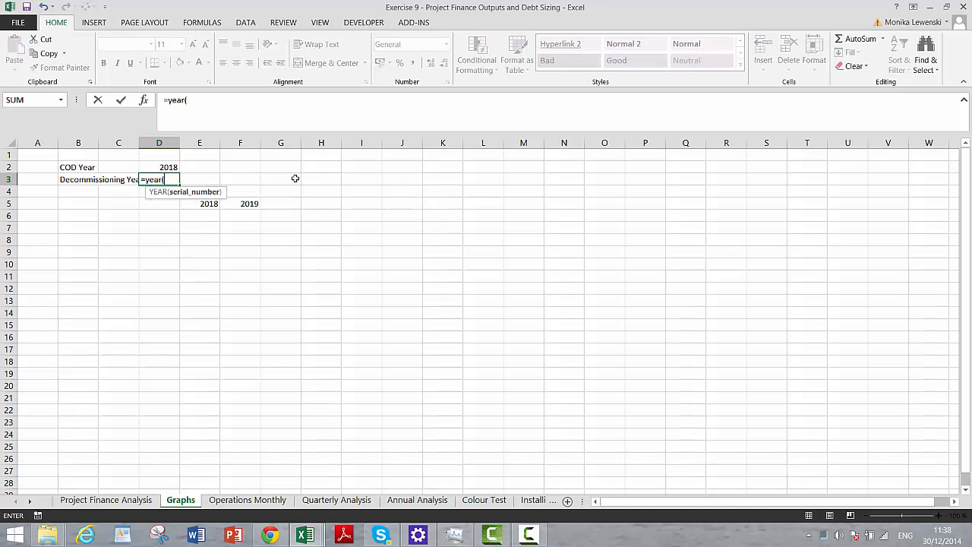
key("ctrl+Page_Down")
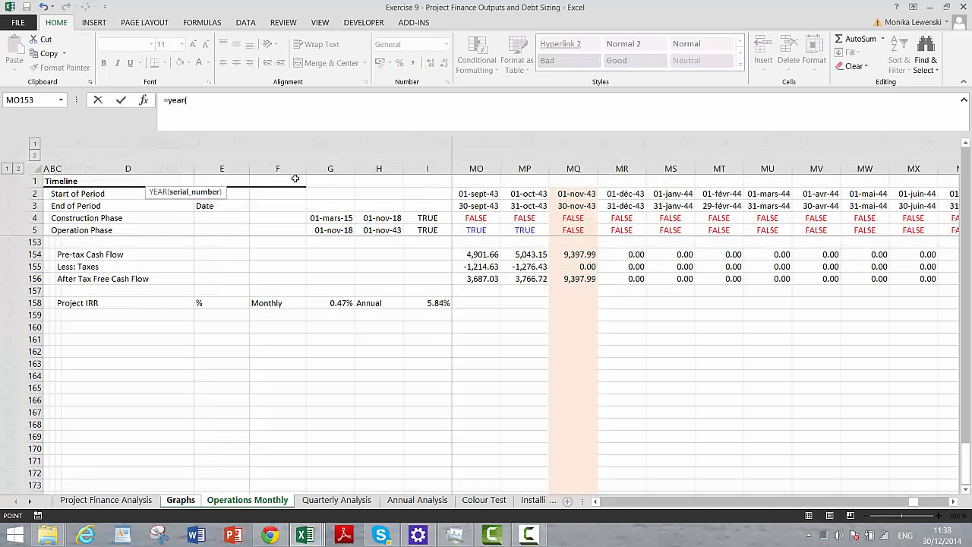
left_click(319, 258)
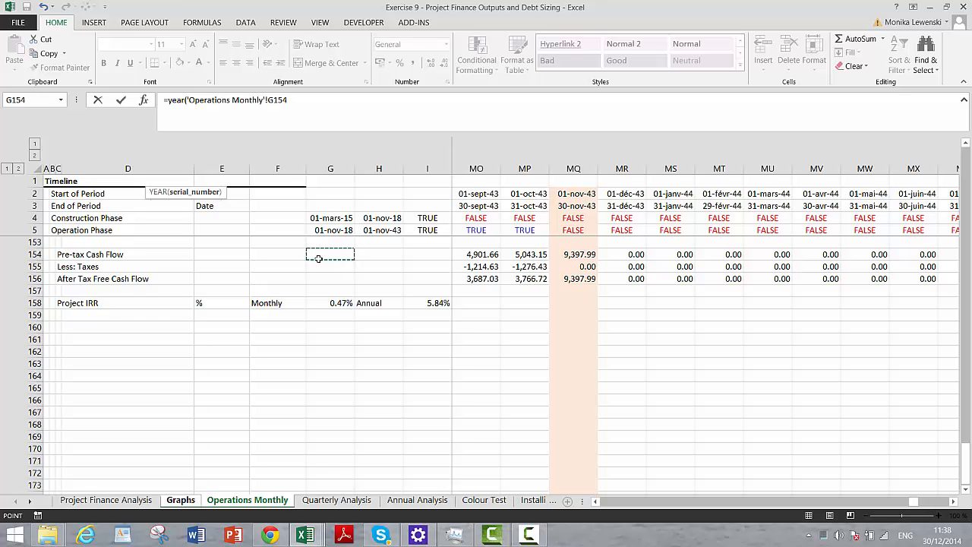
key("Down")
key("Down")
key("Down")
key("Down")
key("Up")
key("Up")
key("Up")
key("Up")
key("Up")
key("Up")
key("Up")
key("Up")
key("Up")
key("Up")
key("Up")
key("Up")
key("Up")
key("Up")
key("Up")
key("Up")
key("Up")
key("Up")
key("Up")
key("Up")
key("Up")
key("Up")
key("Up")
key("Up")
key("Up")
key("Up")
key("Up")
key("Up")
key("Up")
key("Up")
key("Up")
key("Up")
key("Up")
key("Up")
key("Up")
key("Up")
key("Up")
key("Up")
key("Up")
key("Up")
key("Up")
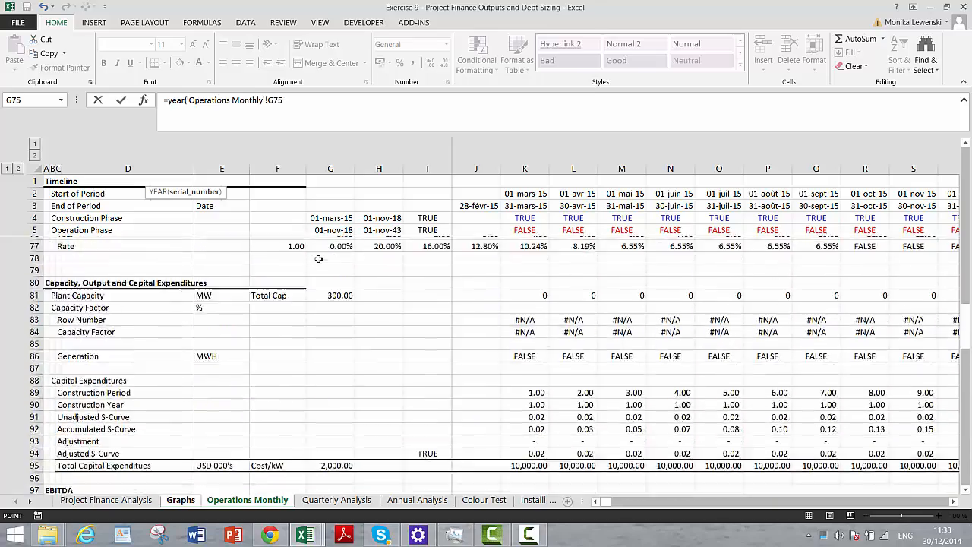
key("Down")
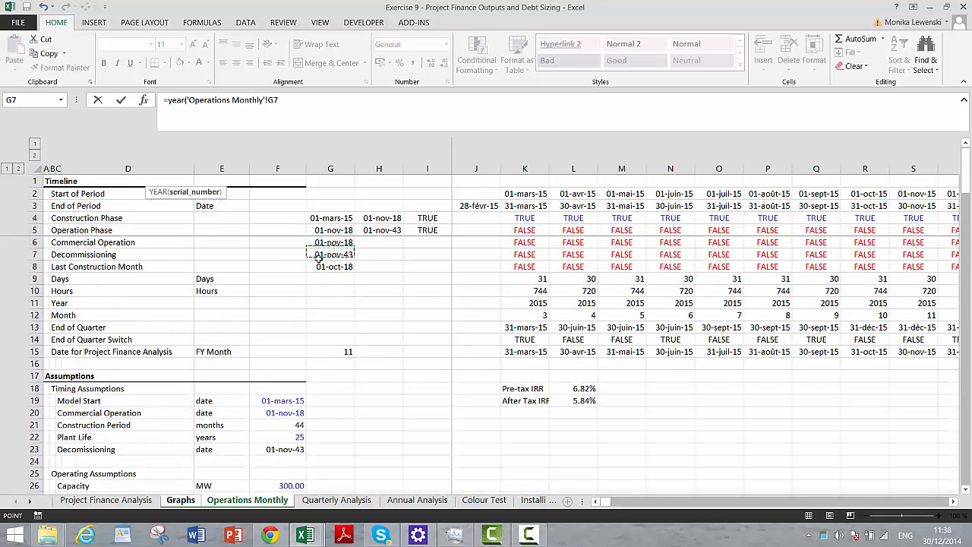
key("Down")
key("Up")
key("Return")
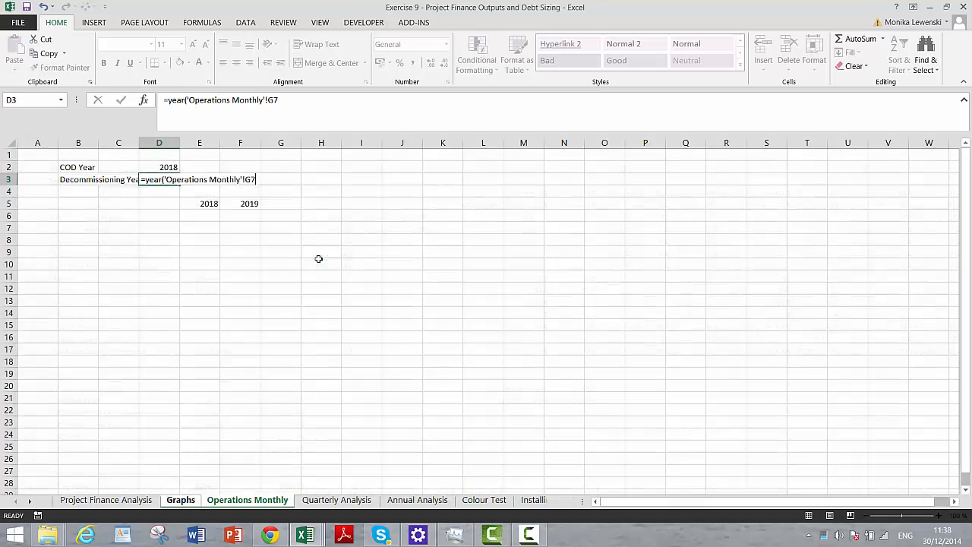
key("Down")
key("Right")
key("Right")
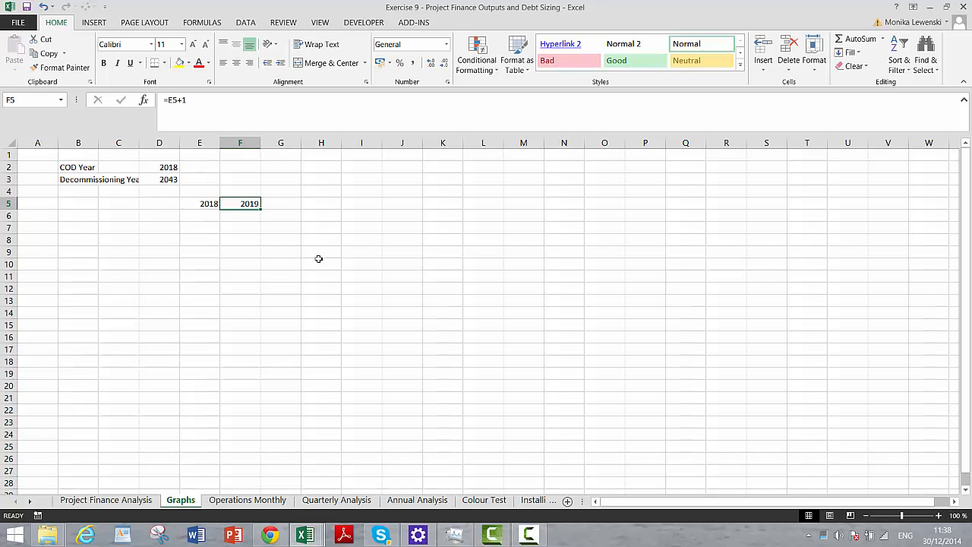
key("Left")
key("Left")
key("Right")
key("Right")
key("Right")
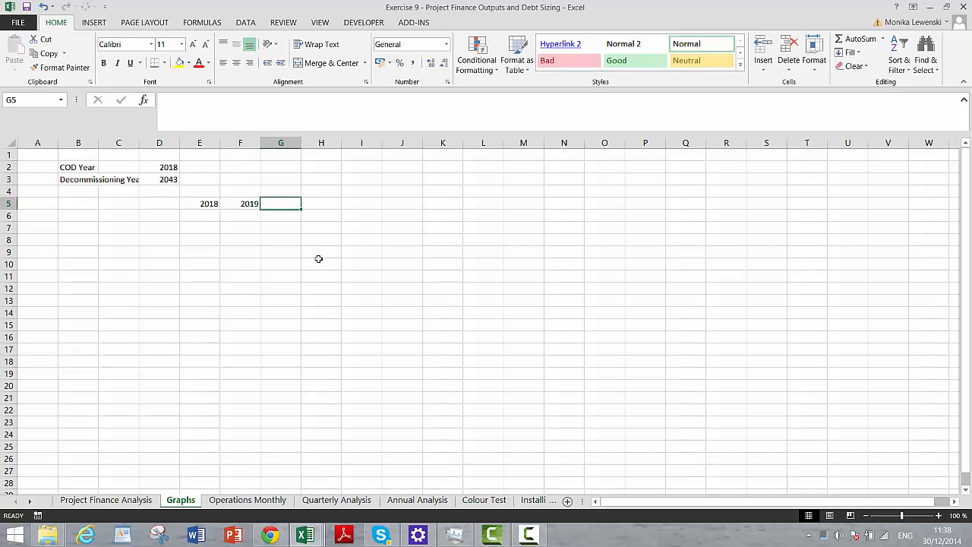
type("=")
key("BackSpace")
key("Left")
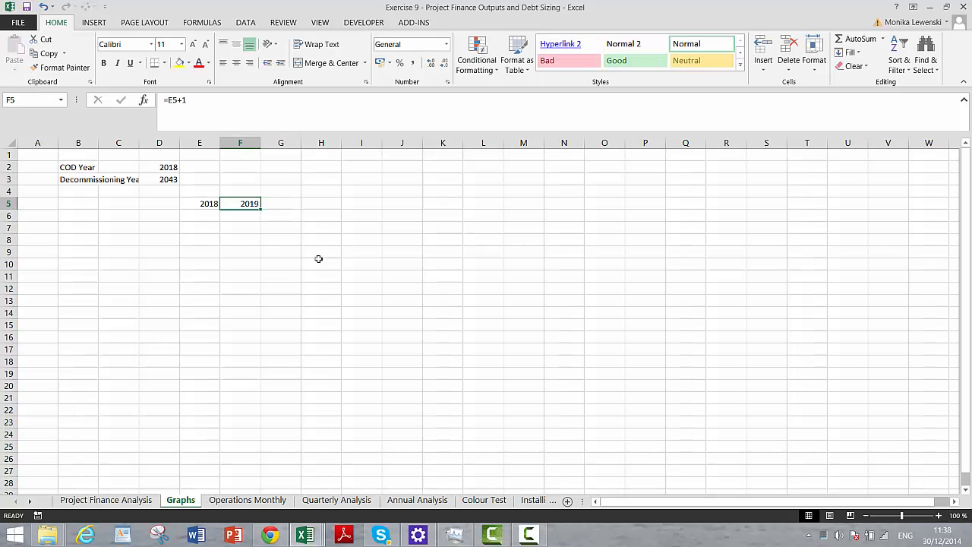
- Fill the F5 year formula across row 5 through column AZ
key("shift+Right")
key("shift+Right")
key("shift+Right")
key("shift+Right")
key("shift+Right")
key("shift+Right")
key("shift+Right")
key("shift+Right")
key("shift+Right")
key("shift+Right")
key("shift+Right")
key("shift+Right")
key("shift+Right")
key("shift+Right")
key("shift+Right")
key("shift+Right")
key("shift+Right")
key("shift+Right")
key("shift+Right")
key("shift+Right")
key("shift+Right")
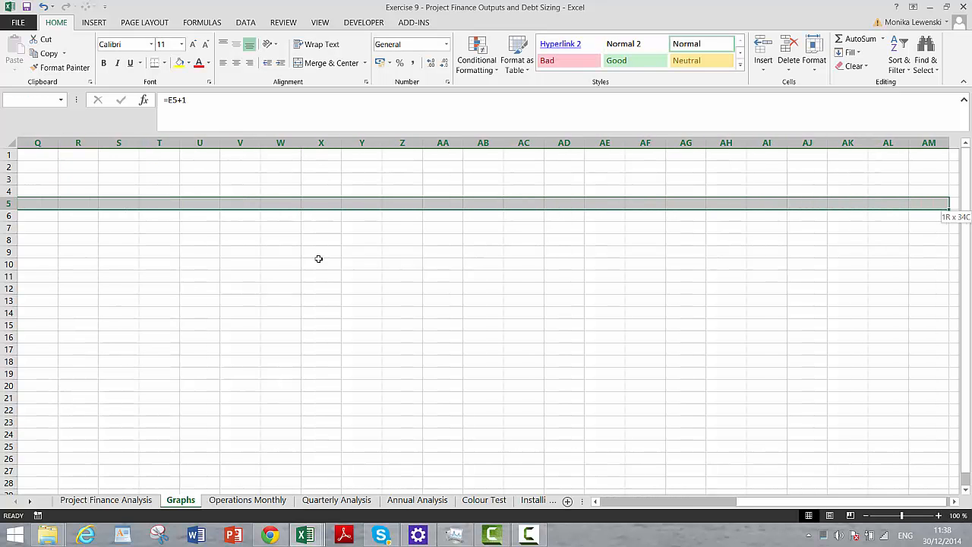
key("shift+Right")
key("shift+Right")
key("shift+Right")
key("shift+Right")
key("shift+Right")
key("ctrl+r")
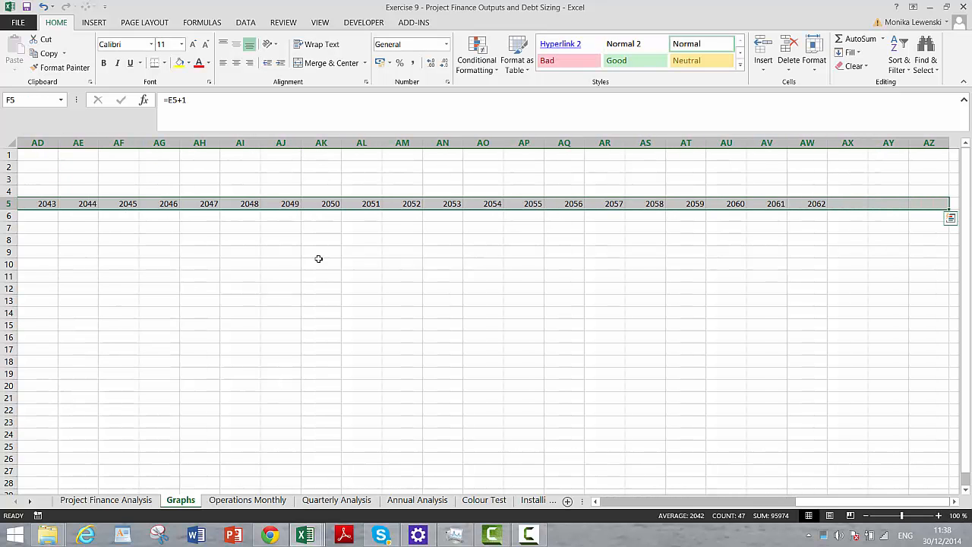
key("Left")
key("Left")
key("Left")
key("Left")
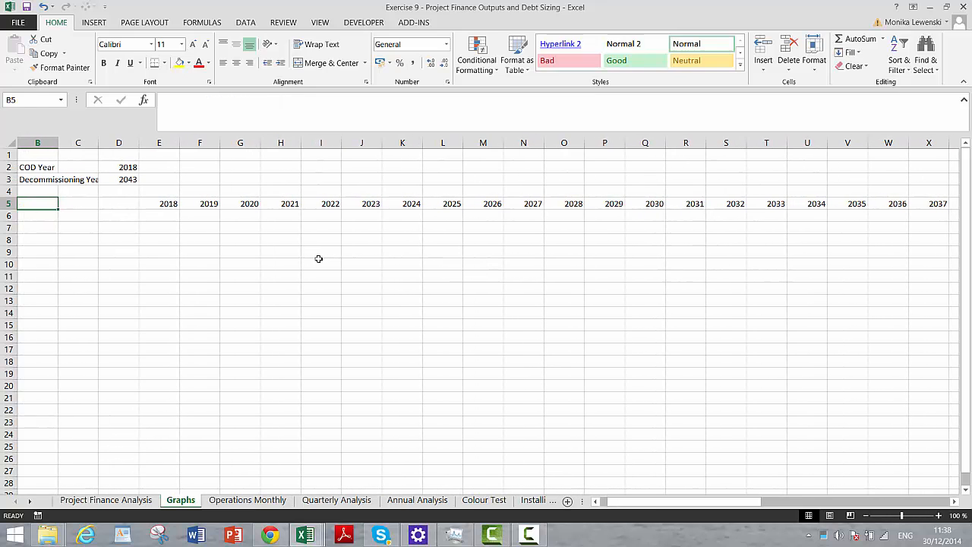
- Label cell B5 as Raw Year and cell B6 as X-Scale
key("Right")
key("Right")
key("Right")
key("Left")
key("Left")
key("Left")
key("Left")
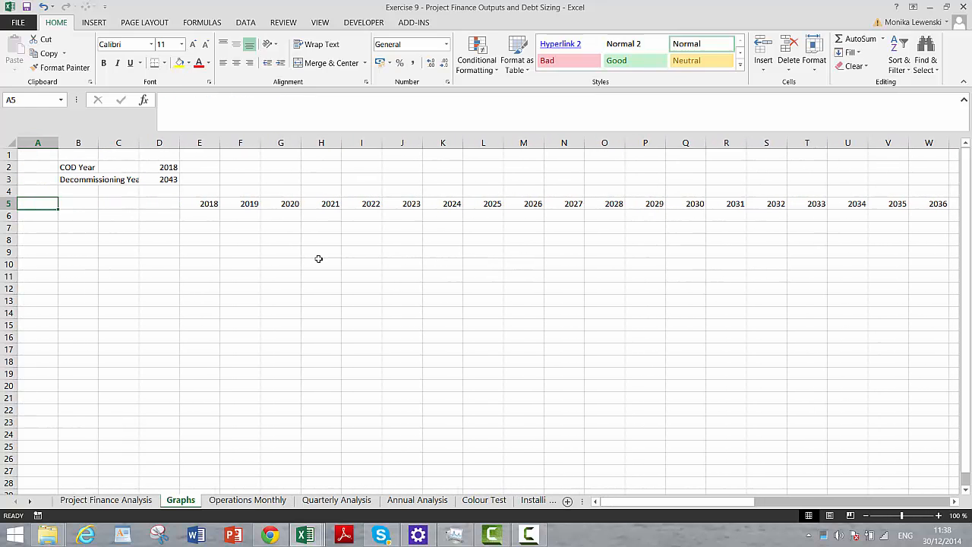
key("Right")
type("Raw")
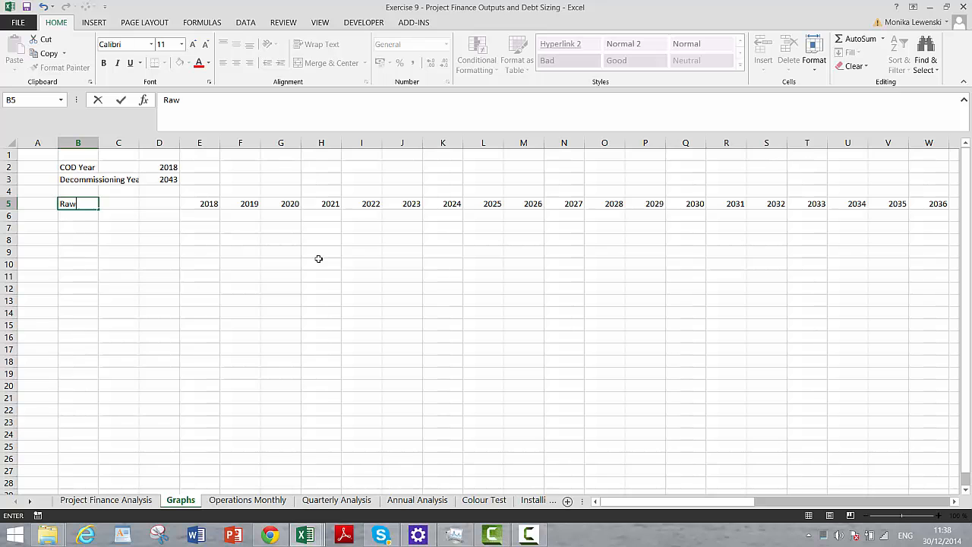
type(" Year")
key("Return")
type("X-Sca")
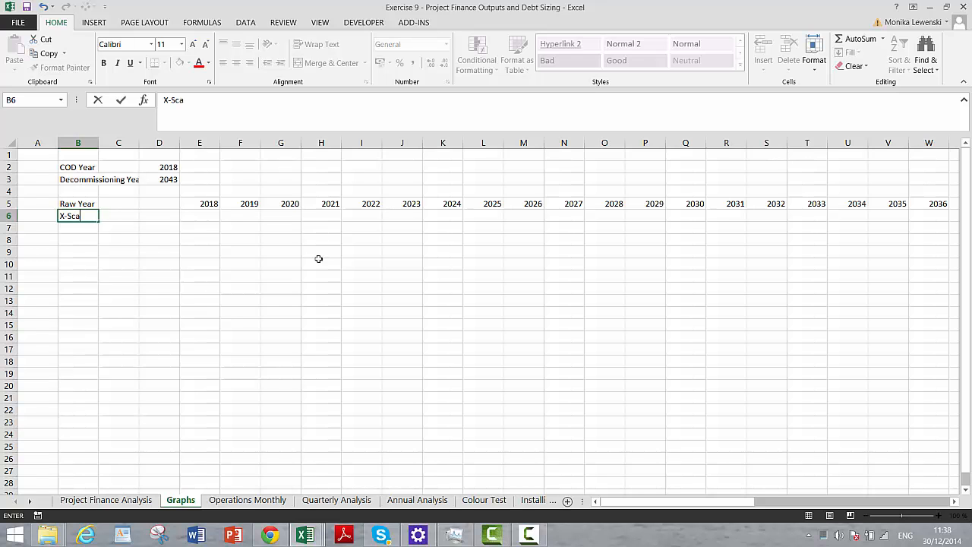
type("le")
key("Return")
- Enter the X-Scale formula =f(E5<=D3;E5;NA()) in E6 to compare the raw year with the Decommissioning Year
key("Up")
key("Right")
key("Right")
key("Right")
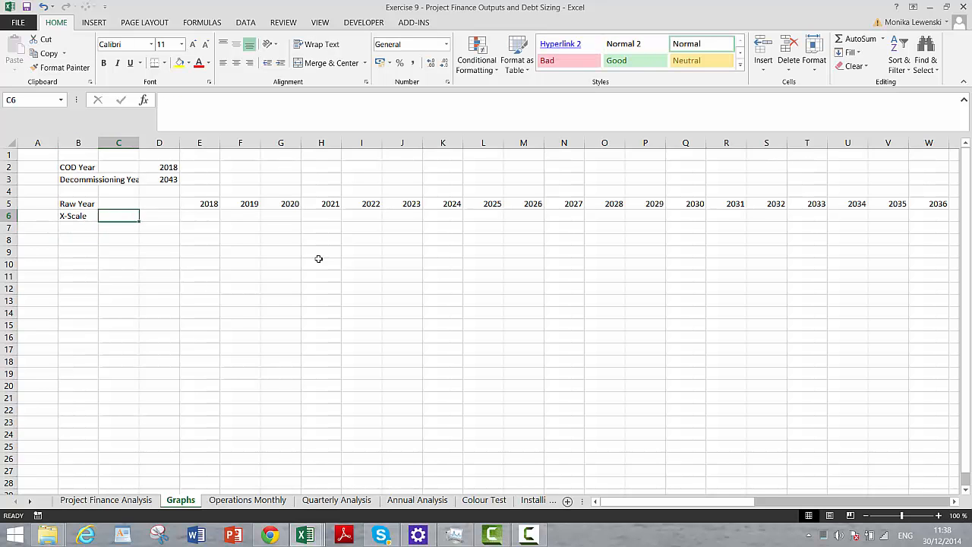
type("=f(")
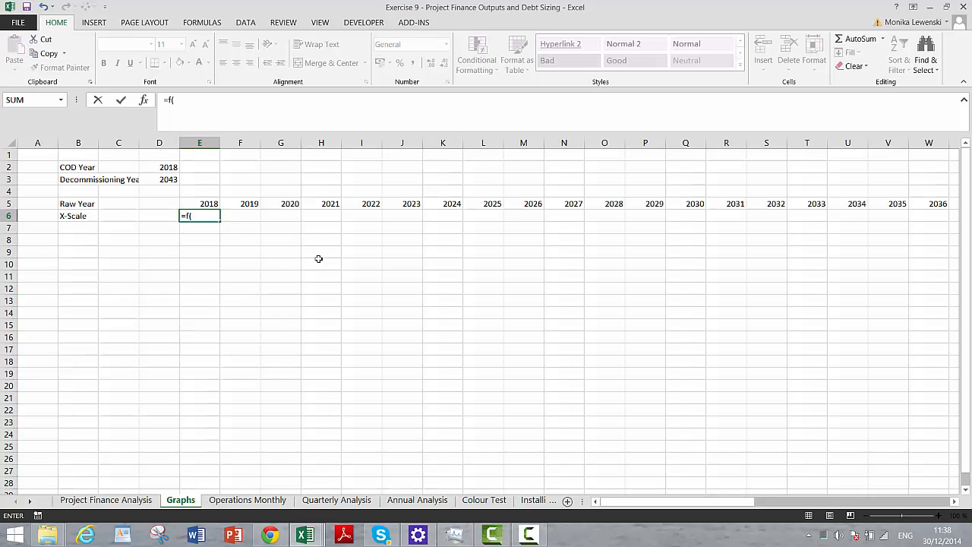
key("Up")
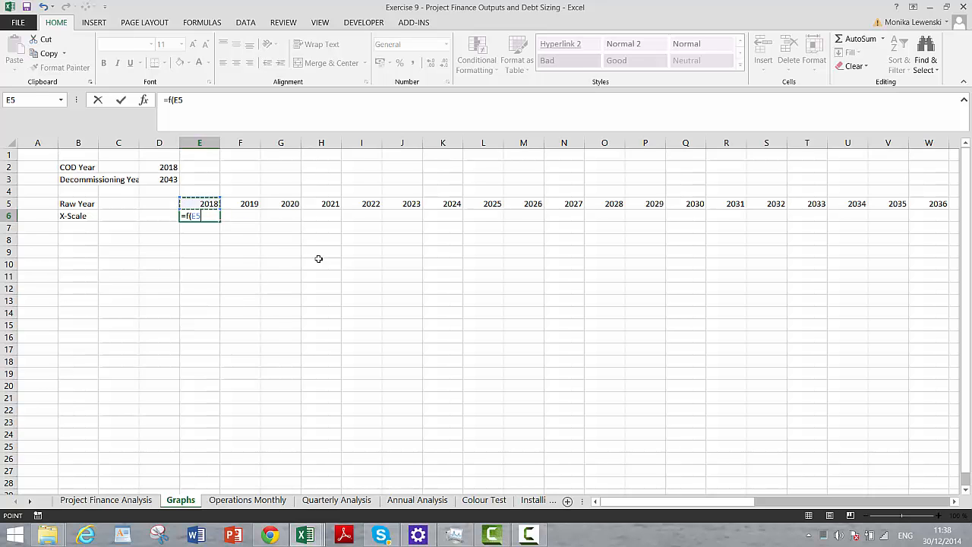
type("<")
type("=")
key("Up")
key("Up")
key("Left")
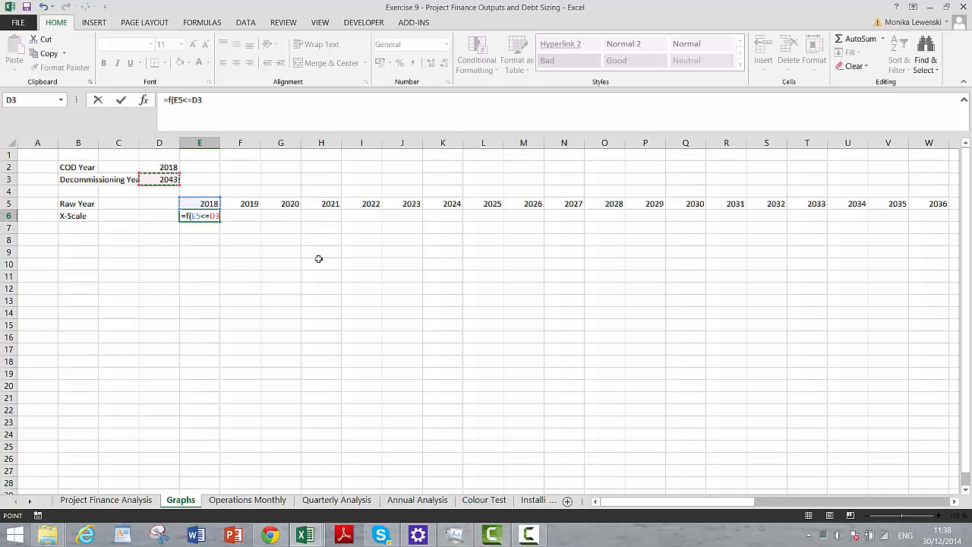
type(";")
key("Up")
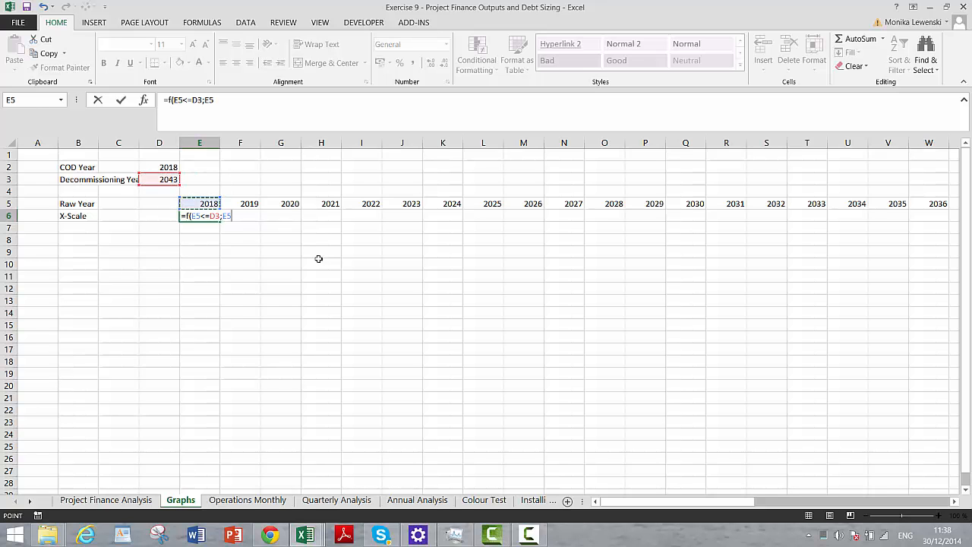
type(";")
type("=N")
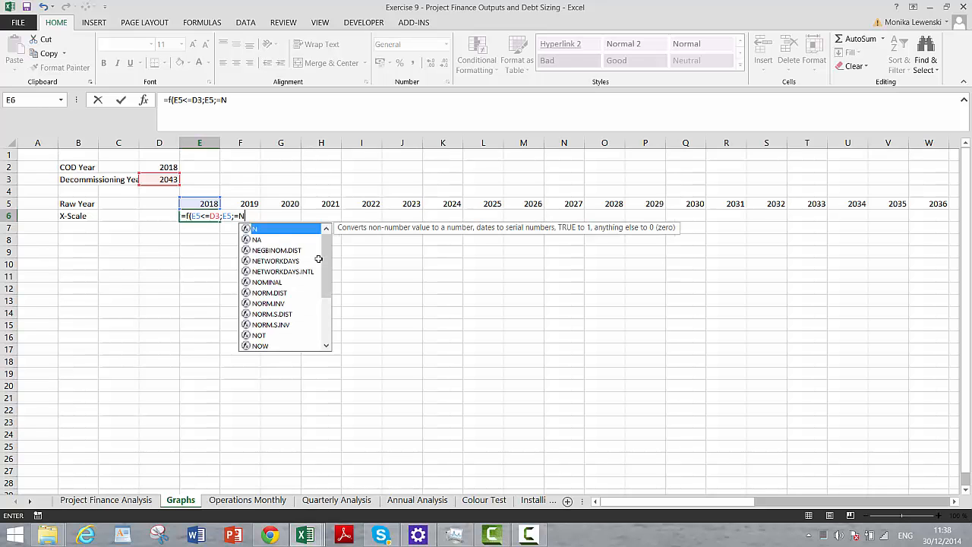
key("BackSpace")
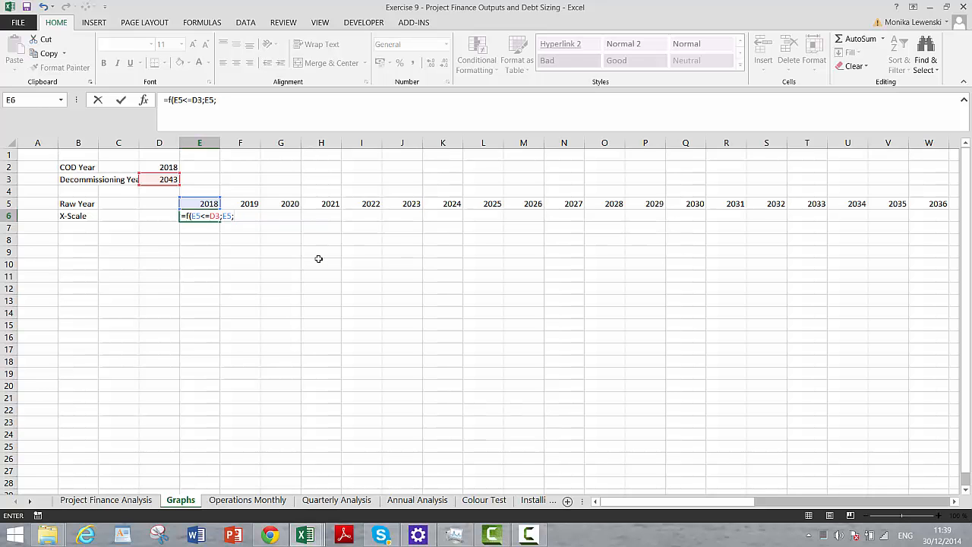
type("na()")
key("Return")
key("Return")
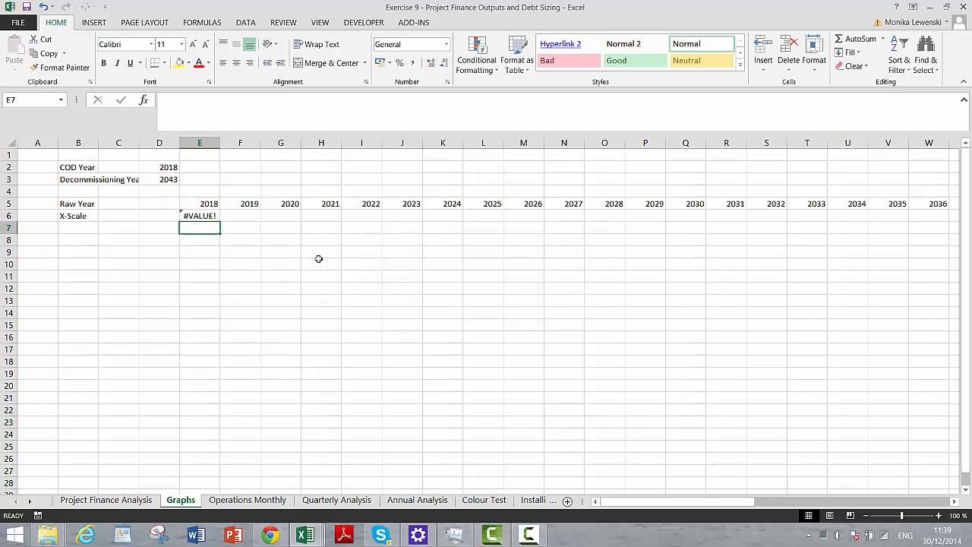
key("Up")
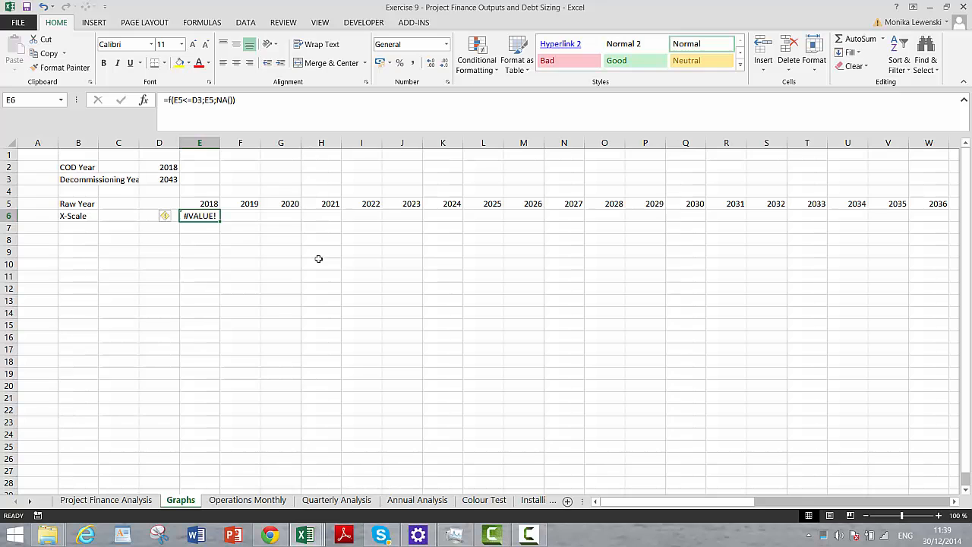
left_click(492, 534)
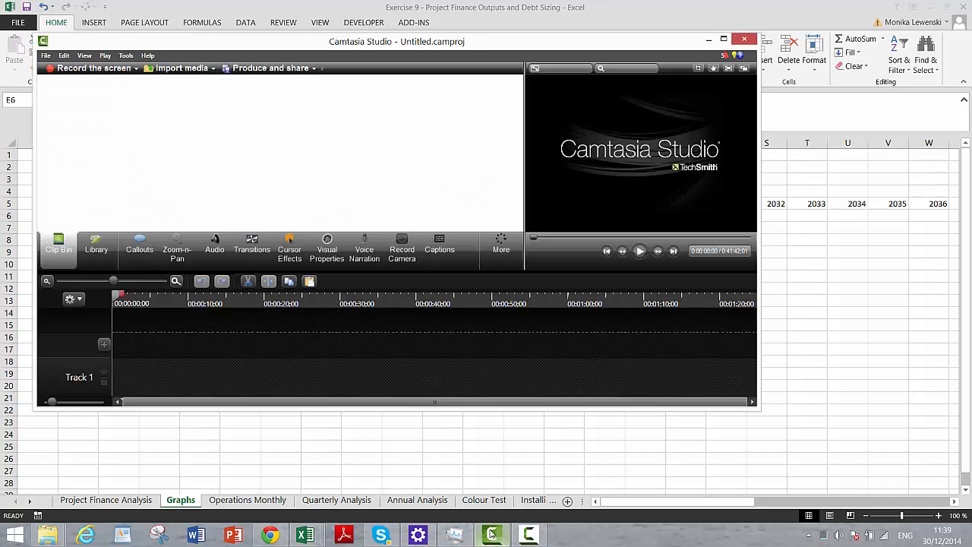
left_click(530, 535)
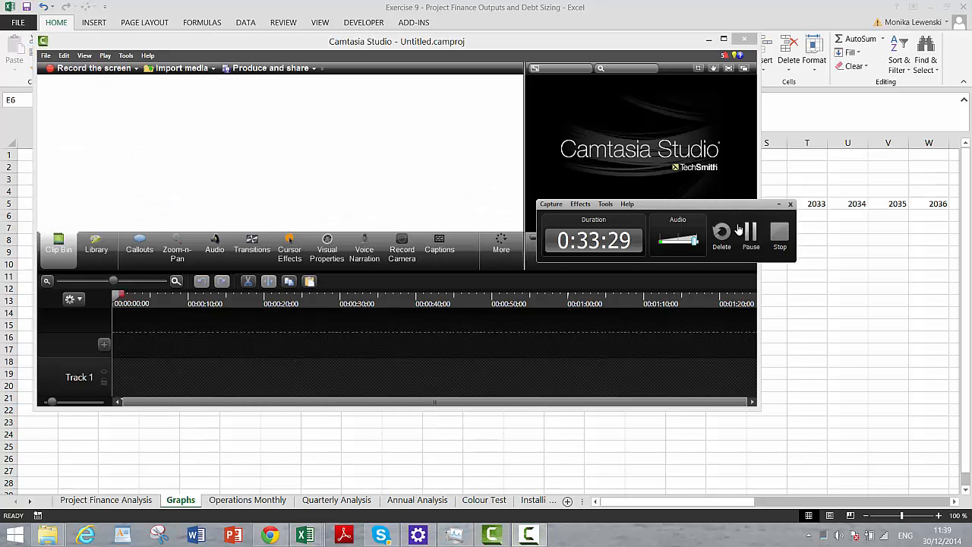
left_click(751, 232)
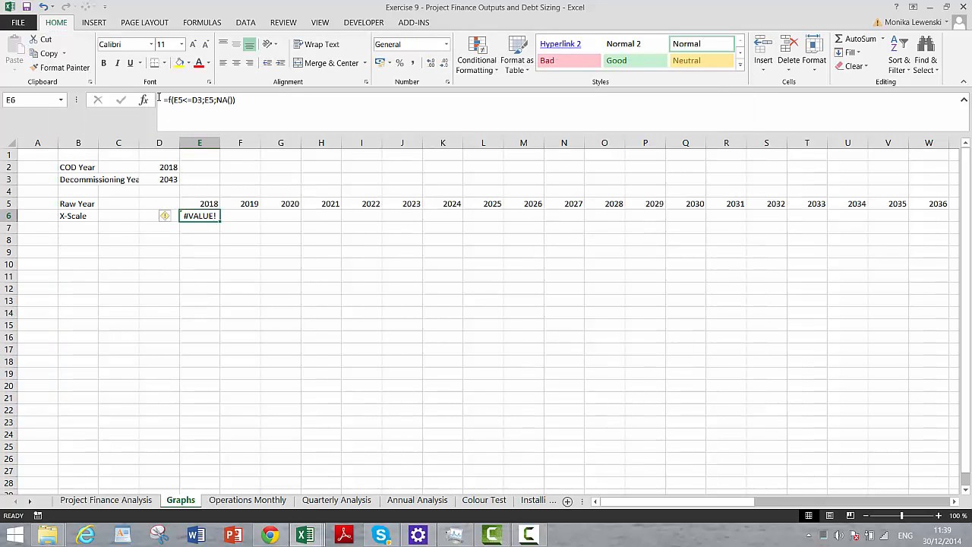
- Correct the function name in the E6 formula to IF
left_click(168, 100)
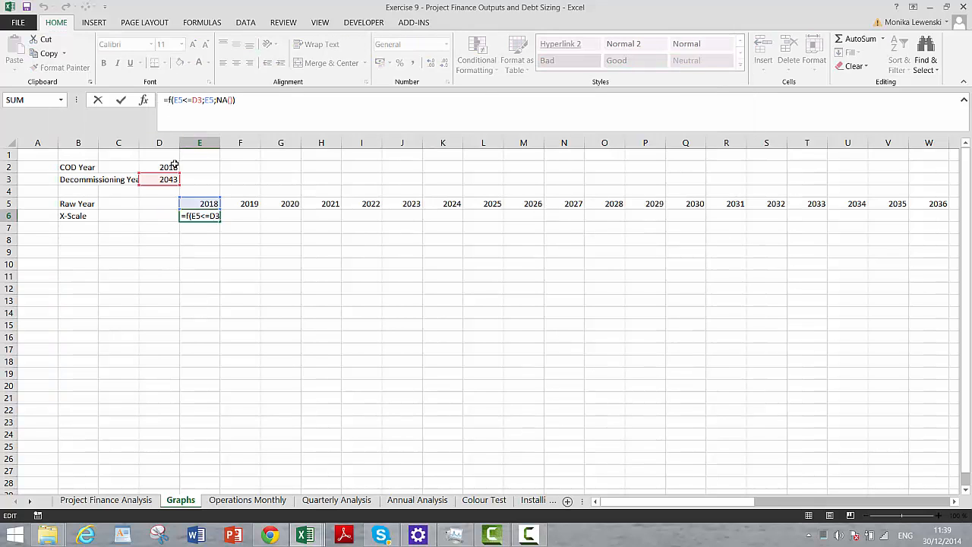
type("i")
key("Return")
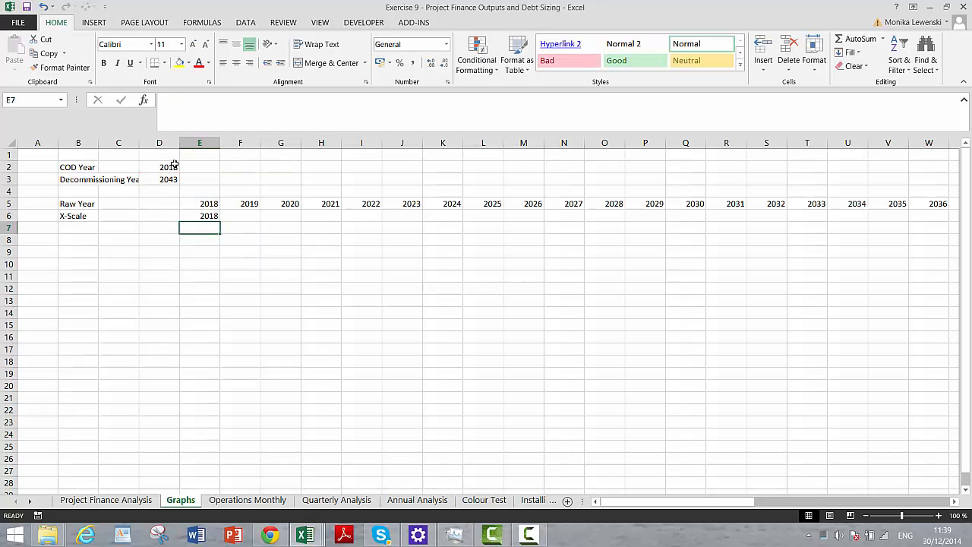
- Try to fill the E6 formula across the X-Scale row with its relative reference to D3
key("Up")
key("ctrl+shift+r")
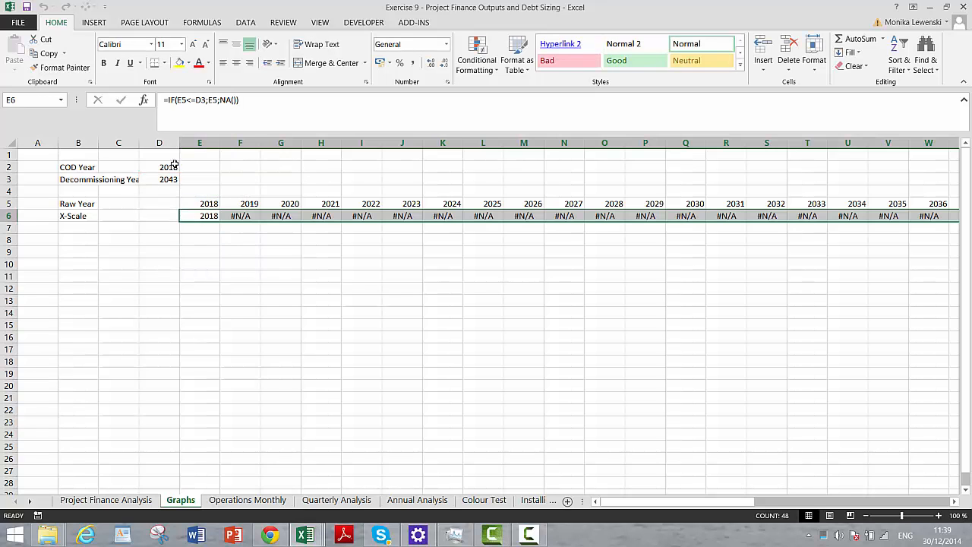
key("Left")
key("Right")
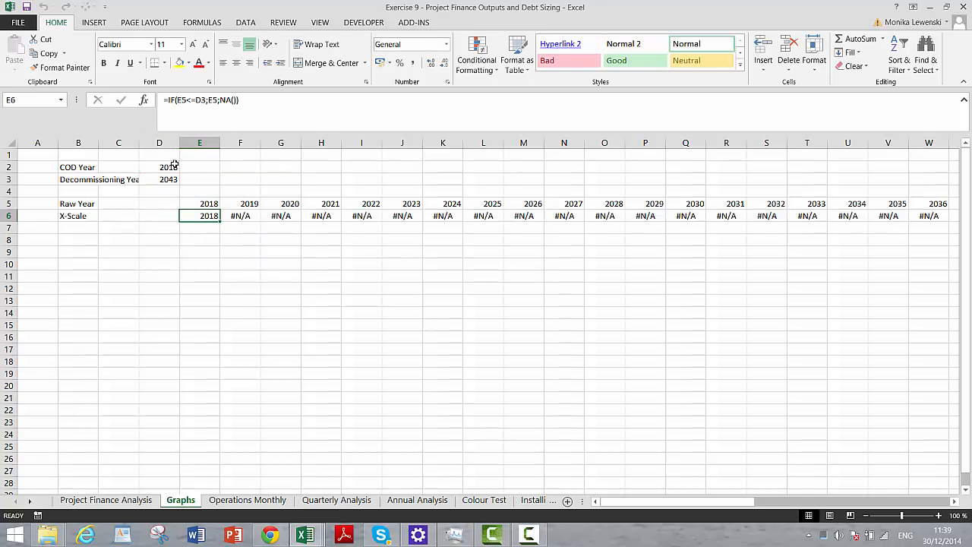
- Make the Decommissioning Year reference in the E6 formula absolute as $D$3
key("F2")
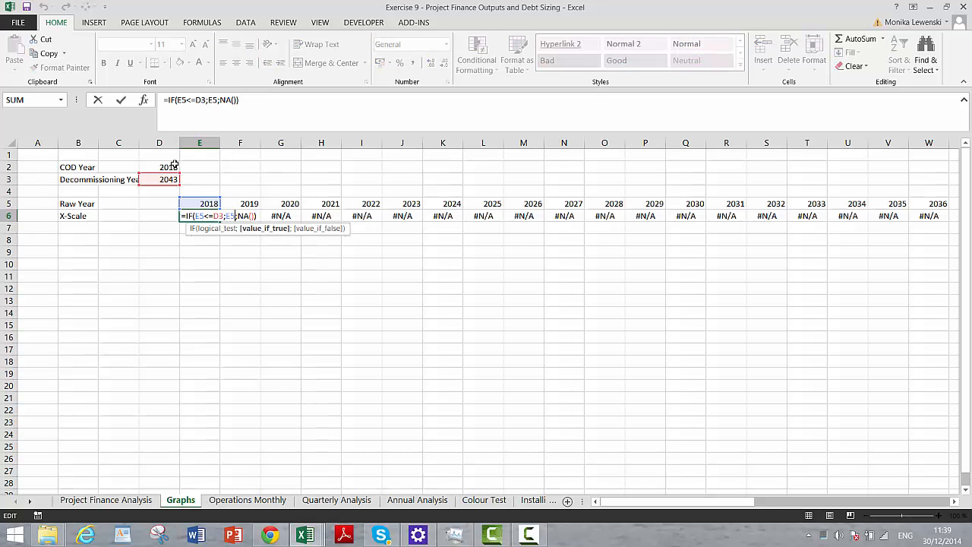
key("Left")
key("Left")
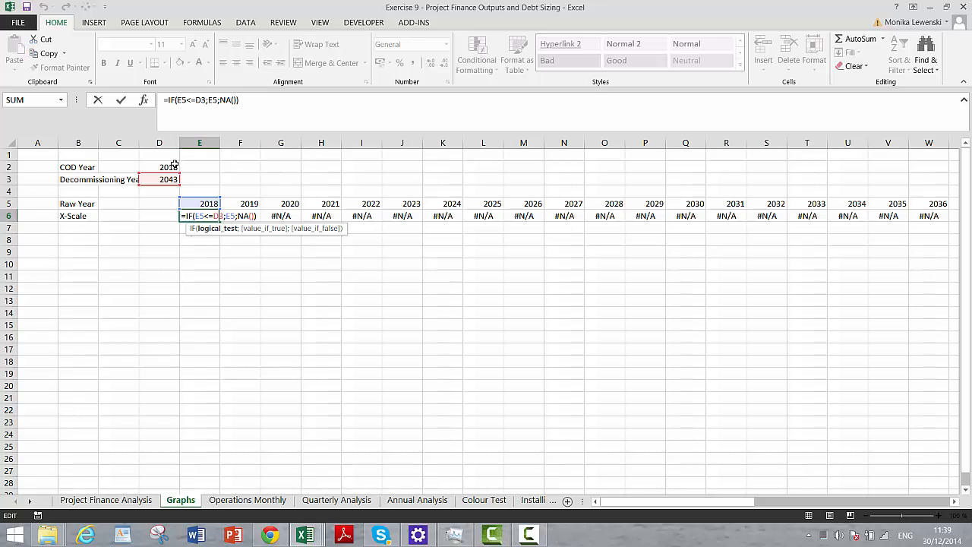
key("F4")
key("Return")
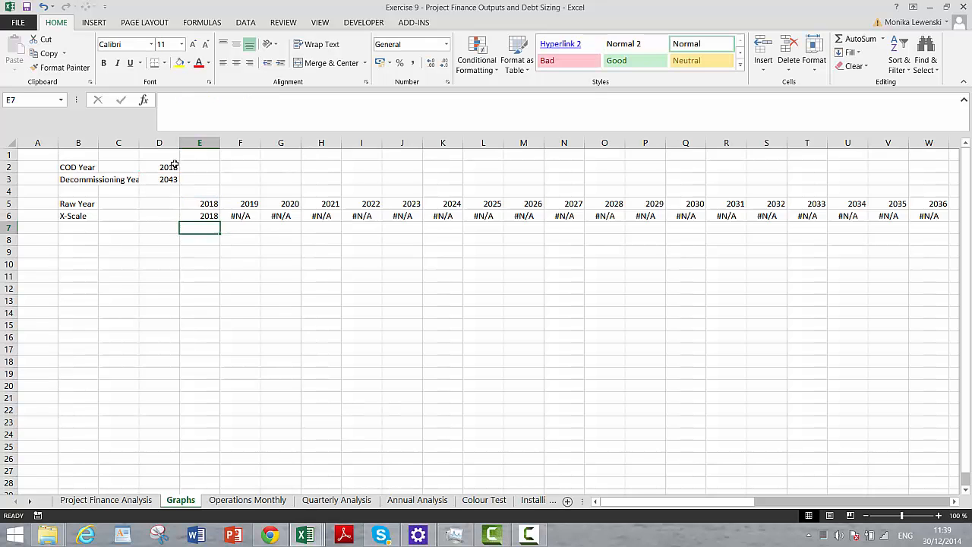
- Fill the X-Scale formula from E6 across row 6 through column AZ and check the years around decommissioning
key("Up")
key("ctrl+shift+Right")
key("ctrl+r")
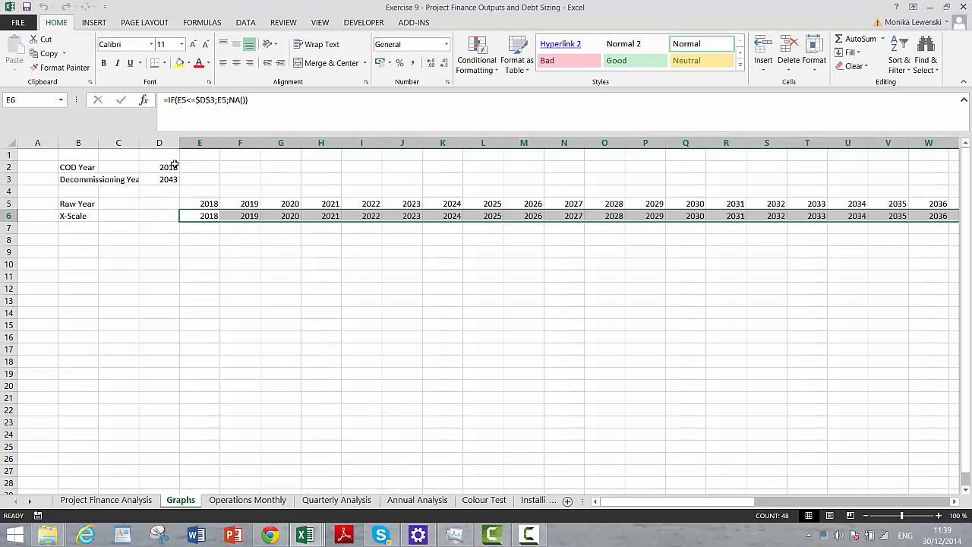
key("Right")
key("Right")
key("Right")
key("Right")
key("Right")
key("Right")
key("Right")
key("Right")
key("Right")
key("Right")
key("Right")
key("Right")
key("Right")
key("Right")
key("Right")
key("Right")
key("Right")
key("Right")
key("Right")
key("Right")
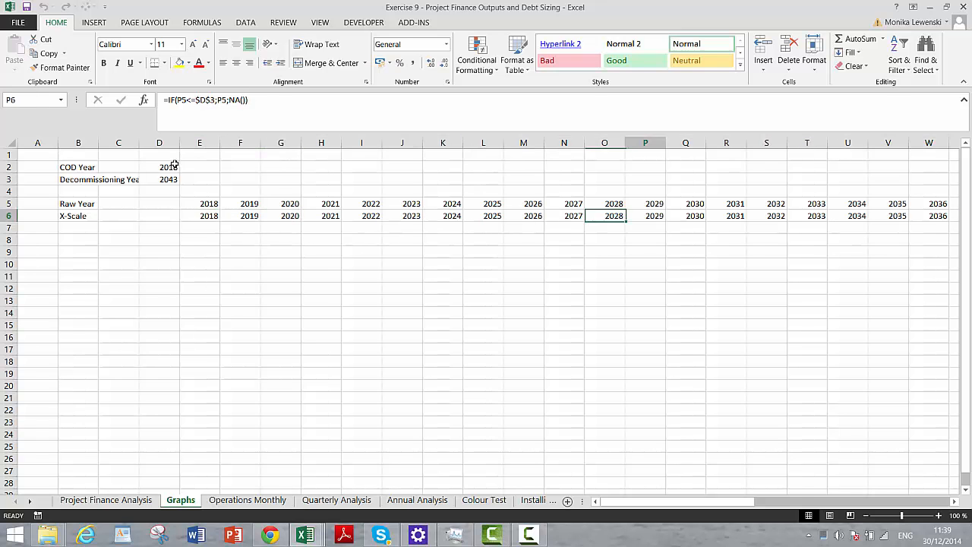
key("Left")
key("Left")
key("Left")
key("Left")
key("Left")
key("Left")
key("Left")
key("Left")
key("Left")
key("Left")
key("Left")
key("Left")
key("Left")
key("Left")
key("Left")
key("Left")
key("Left")
key("Left")
key("Left")
key("Left")
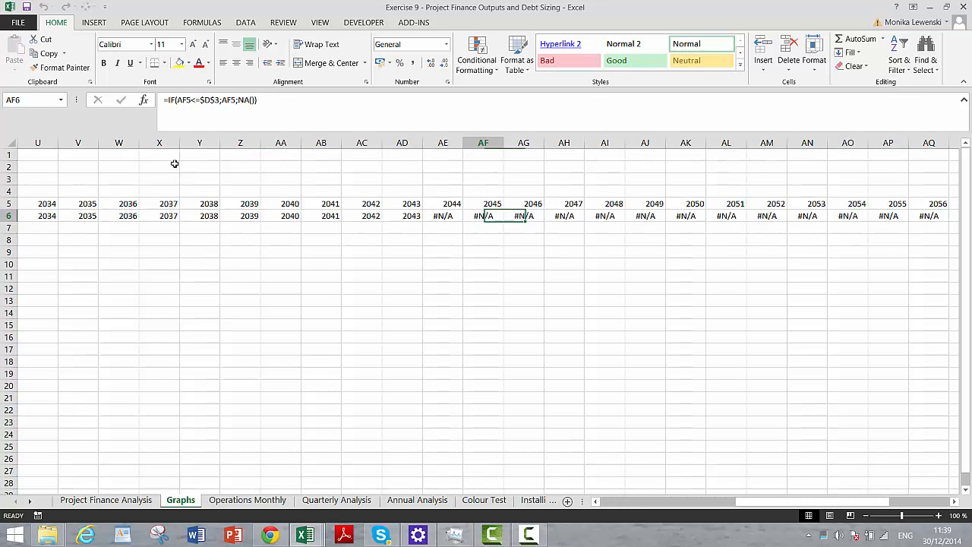
key("Left")
key("Left")
- Label cell B7 as CFADS
key("Down")
key("Down")
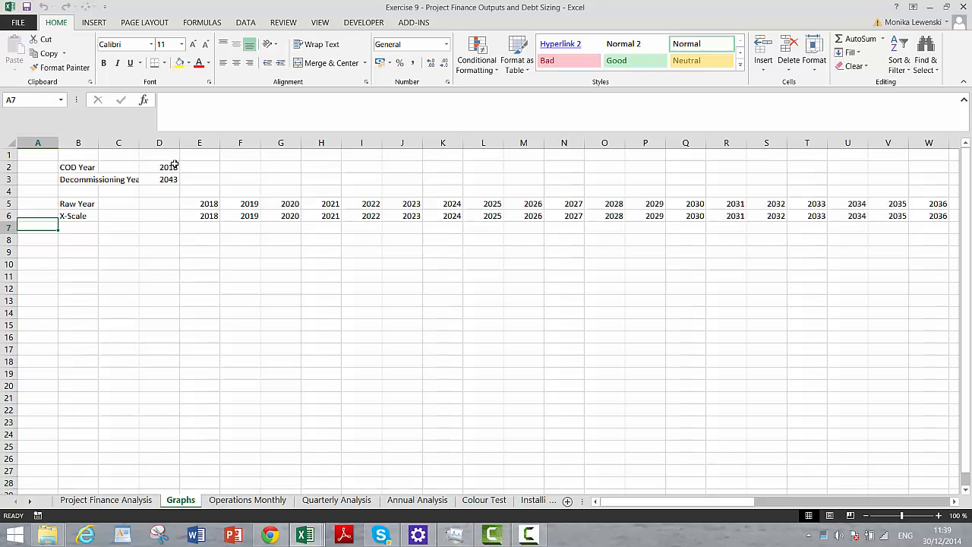
key("Right")
key("Up")
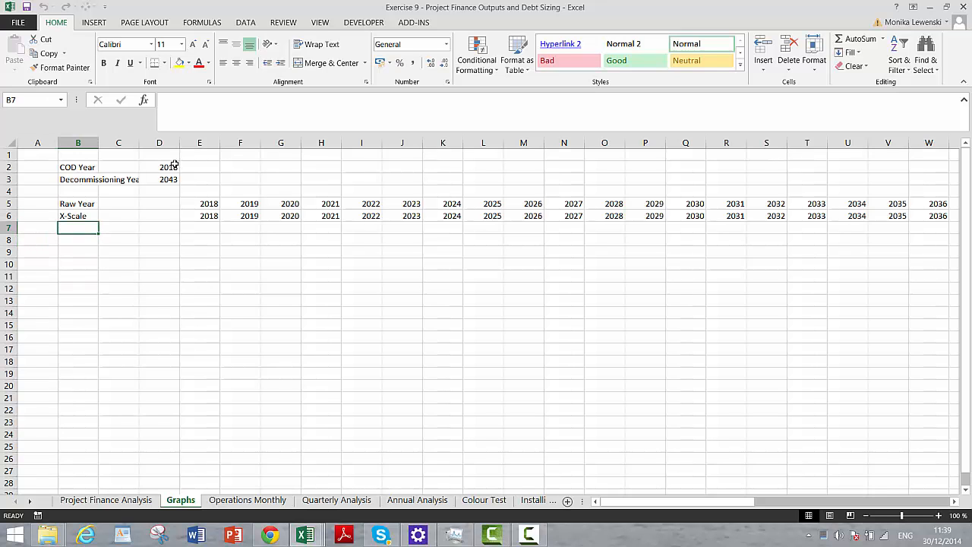
type("CFA")
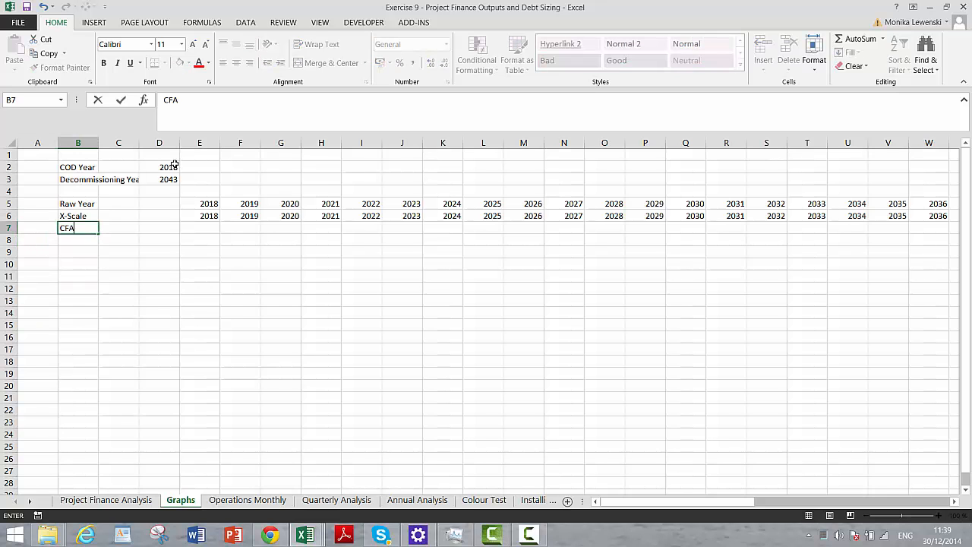
type("DS")
key("Return")
- Start a SUMIF formula in E7 of Graphs, using the Year row $10:$10 of Project Finance Analysis as its fixed range
key("Up")
key("Right")
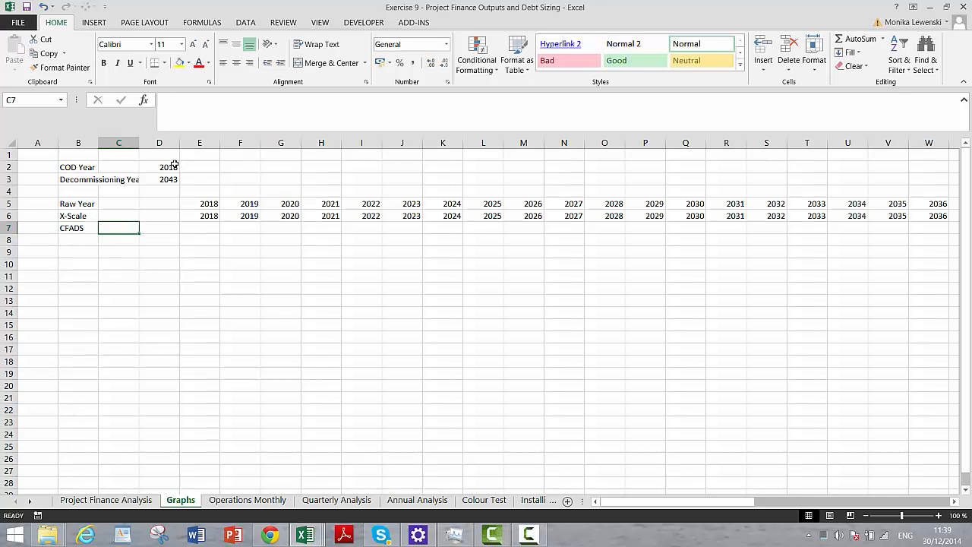
key("Right")
key("Right")
type("=sumi")
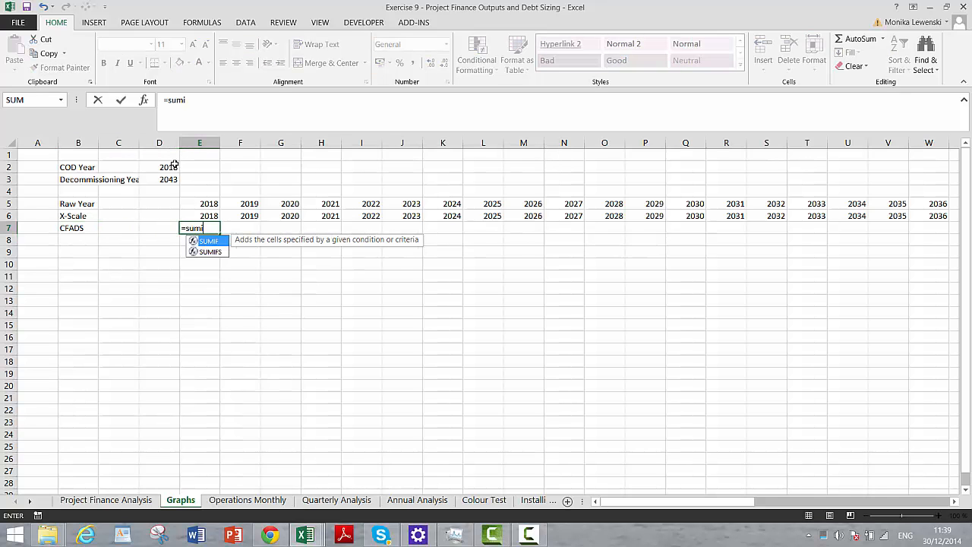
type("f(")
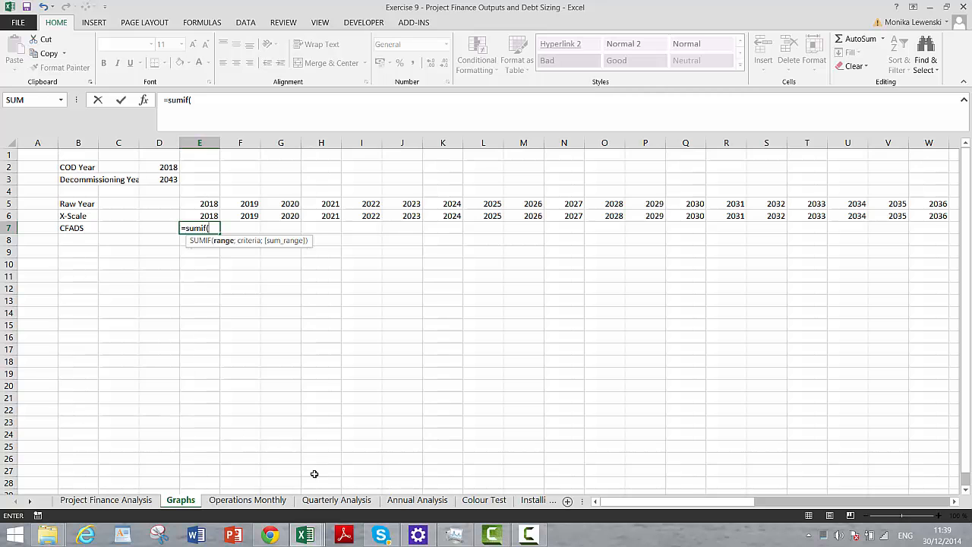
left_click(144, 500)
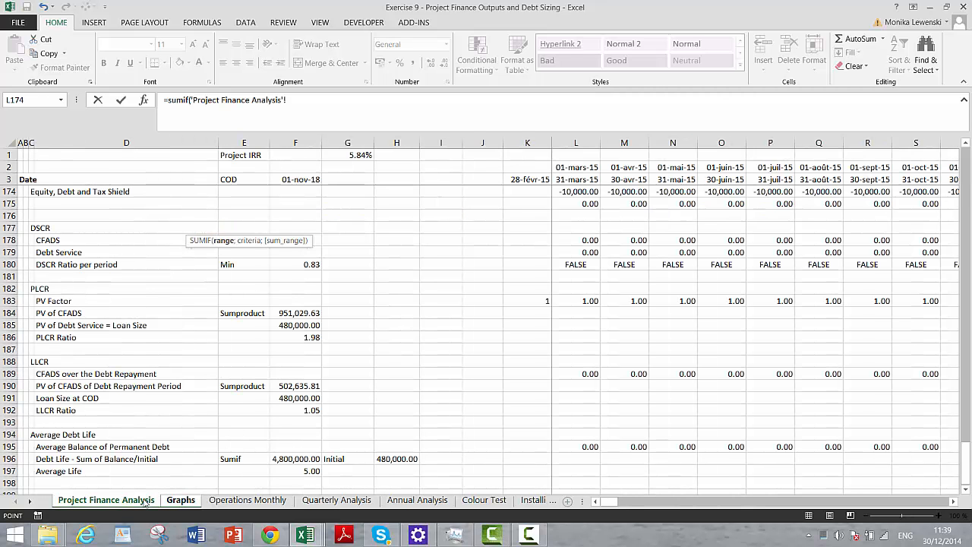
key("Page_Up")
key("Page_Up")
key("Page_Up")
key("Page_Up")
key("Page_Up")
key("Page_Up")
key("Page_Up")
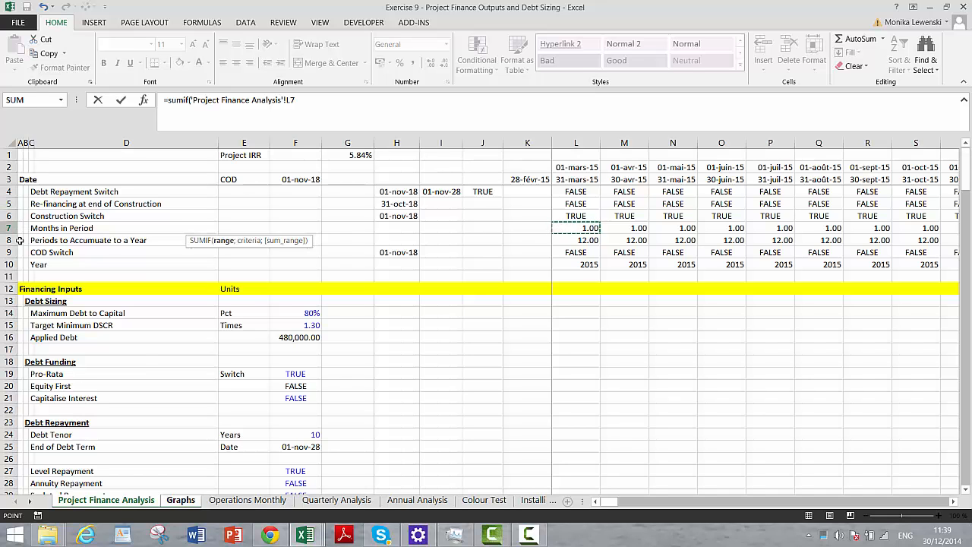
left_click(12, 264)
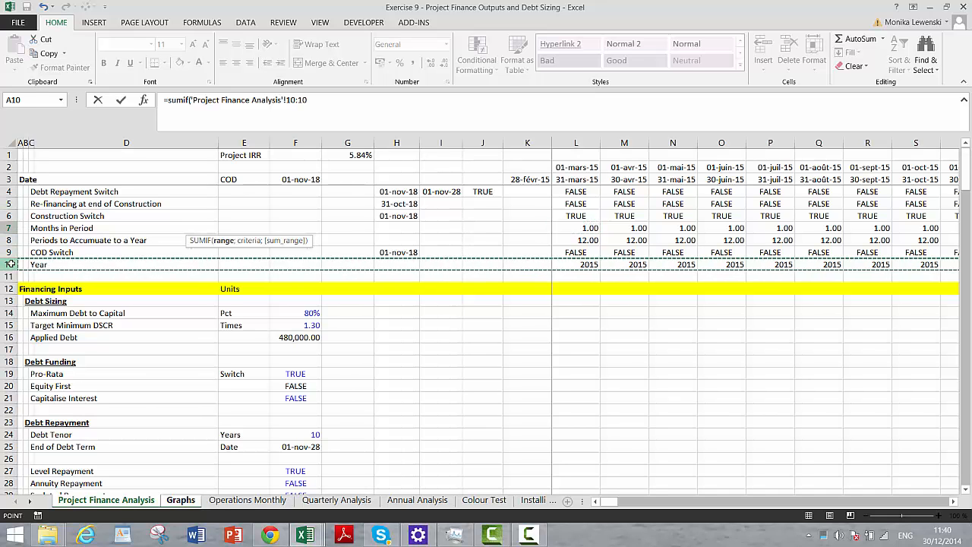
key("F4")
type(";")
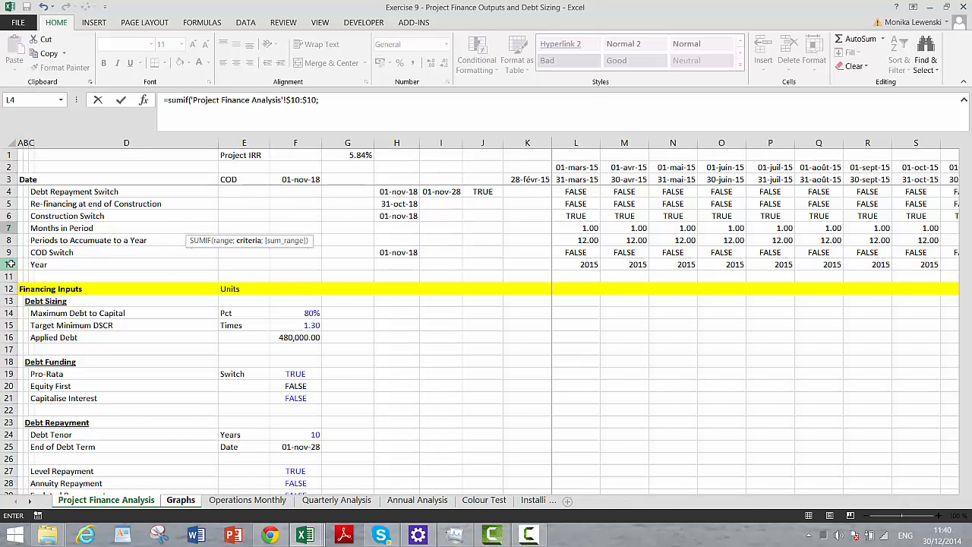
- Set the SUMIF criteria to the Raw Year cell on the Graphs sheet with its row fixed as E$5
key("ctrl+Page_Down")
key("Up")
key("Up")
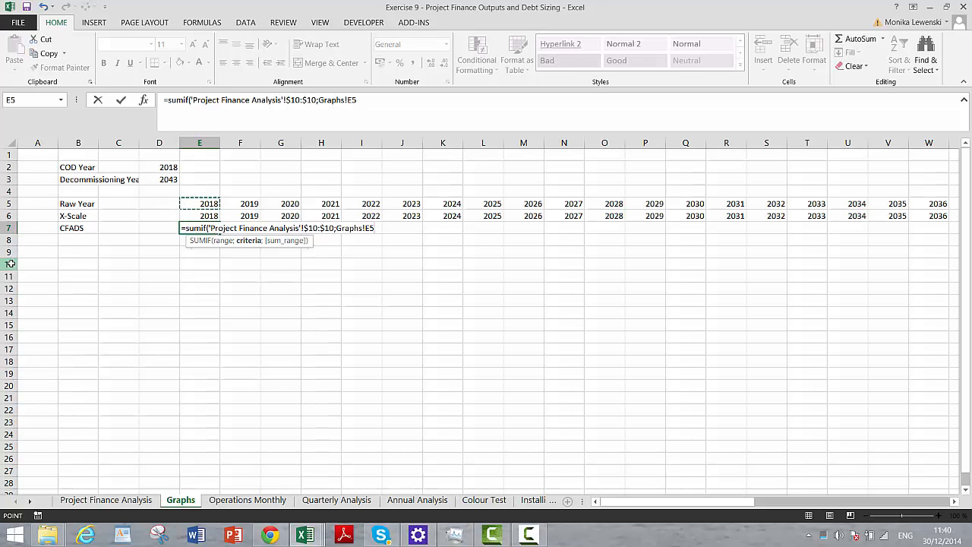
key("F4")
key("F4")
type(";")
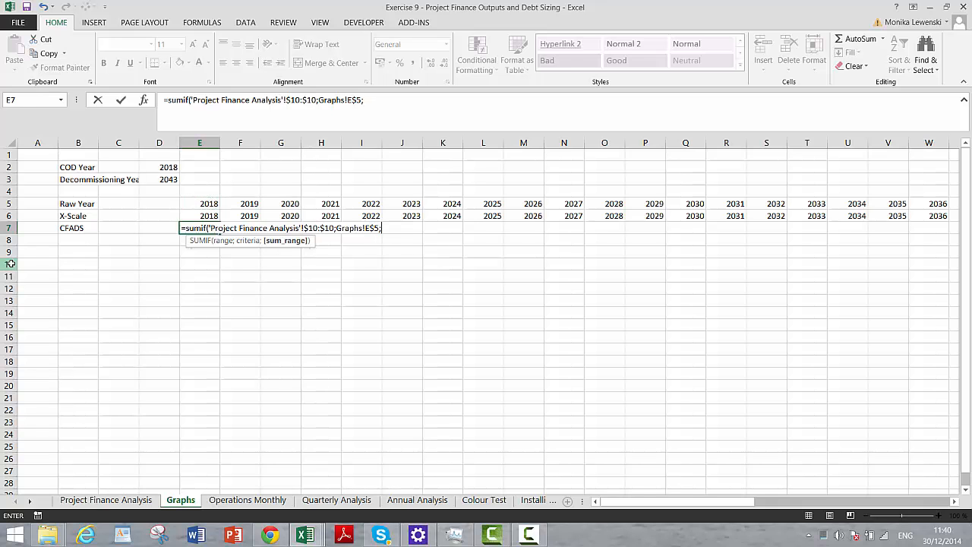
- Complete the E7 SUMIF with the CFADS row 178:178 of Project Finance Analysis as the relative sum range
key("ctrl+Page_Up")
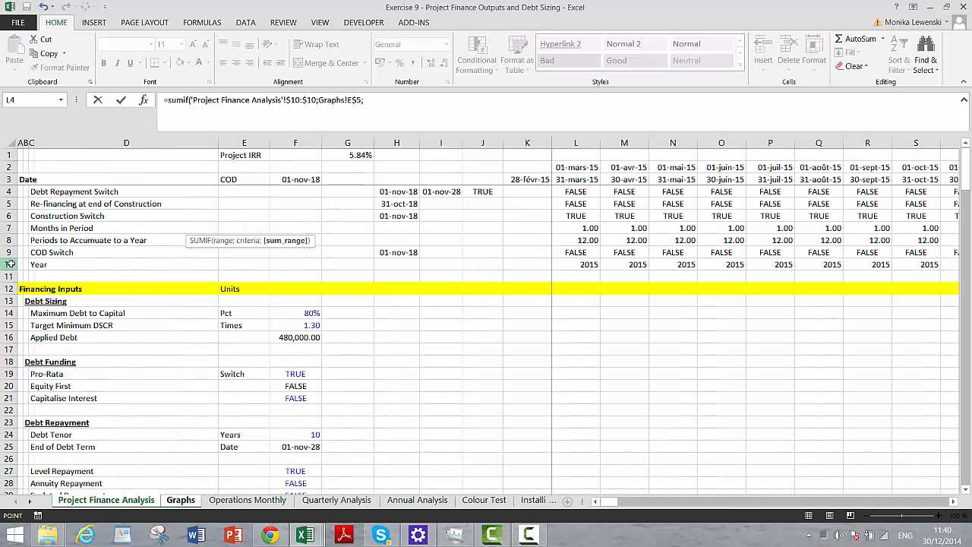
scroll(10, 262, "down", 7)
key("Down")
key("Down")
key("Down")
key("Down")
key("Down")
key("Down")
key("Down")
key("Down")
key("Down")
key("Down")
key("Down")
key("Down")
key("Down")
key("Down")
key("Down")
key("Down")
key("Down")
key("Down")
key("Down")
key("Down")
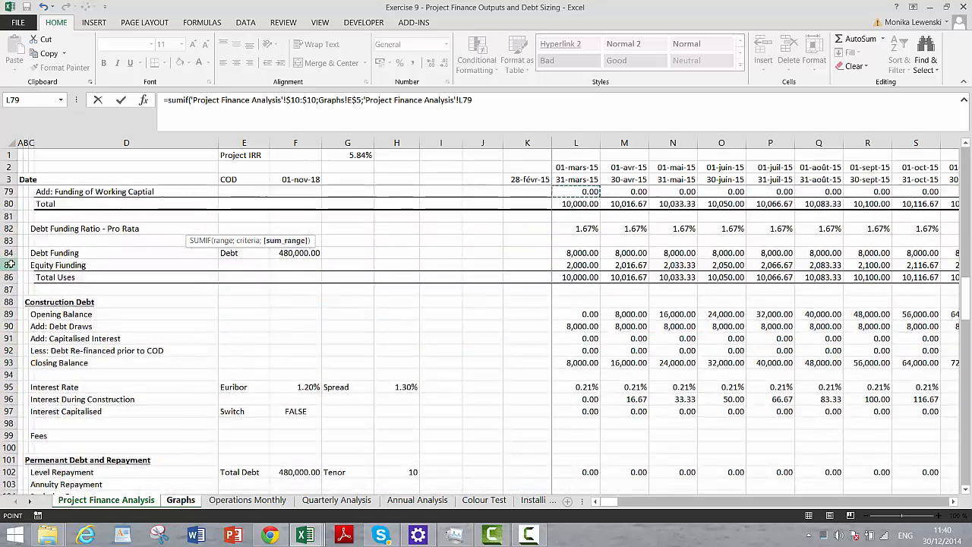
key("Down")
key("Down")
key("Down")
key("Down")
key("Down")
key("Down")
key("Down")
key("Down")
key("Down")
key("Down")
key("Down")
key("Down")
key("Down")
key("Down")
key("Down")
key("Down")
key("Down")
key("Down")
key("Down")
key("Down")
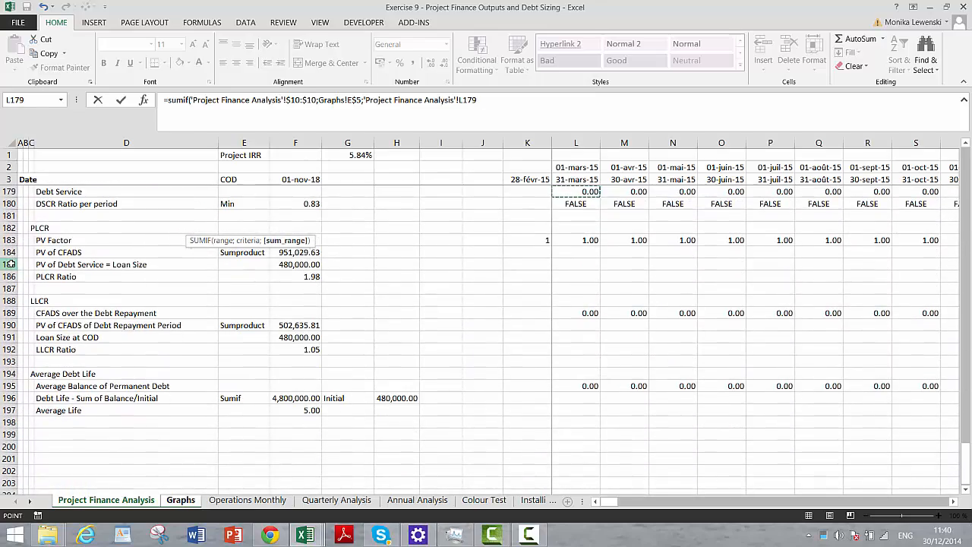
key("Up")
key("Up")
key("Up")
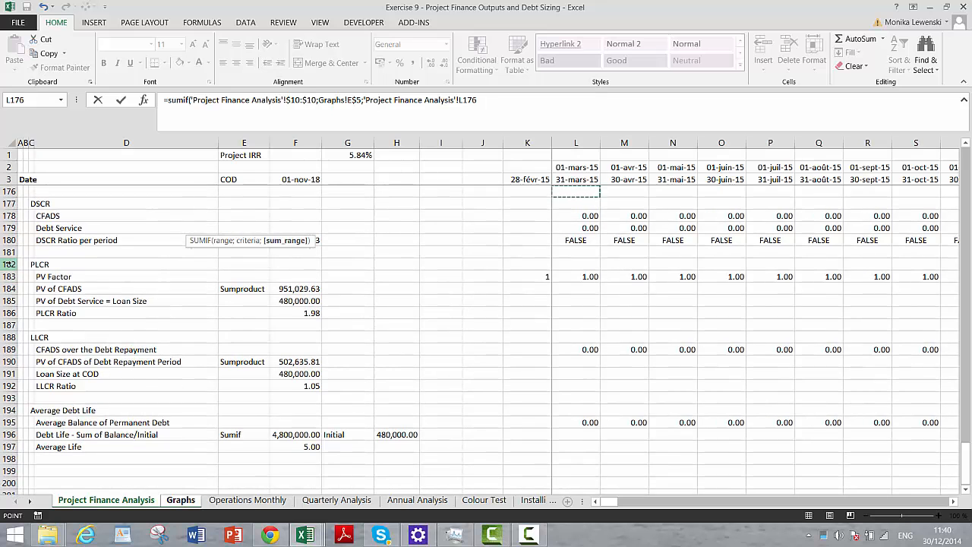
left_click(8, 215)
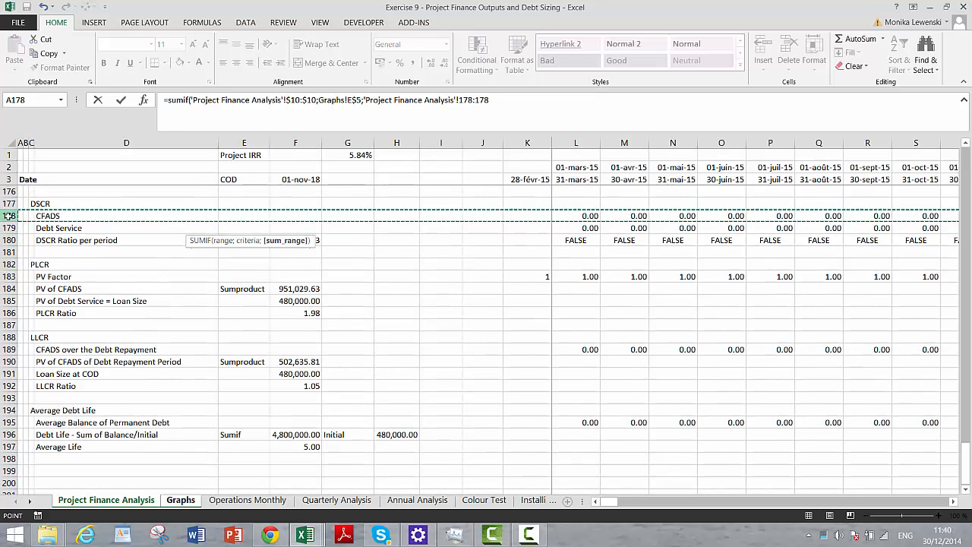
key("Return")
key("Up")
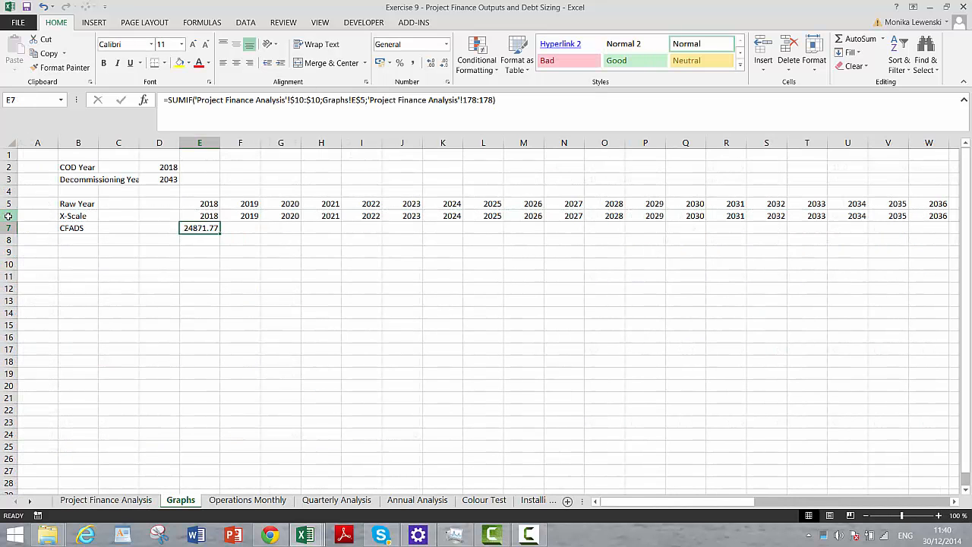
- Copy the E7 SUMIF formula down into E8 to sum the adjacent Project Finance Analysis row
key("shift+Down")
key("ctrl+d")
key("Up")
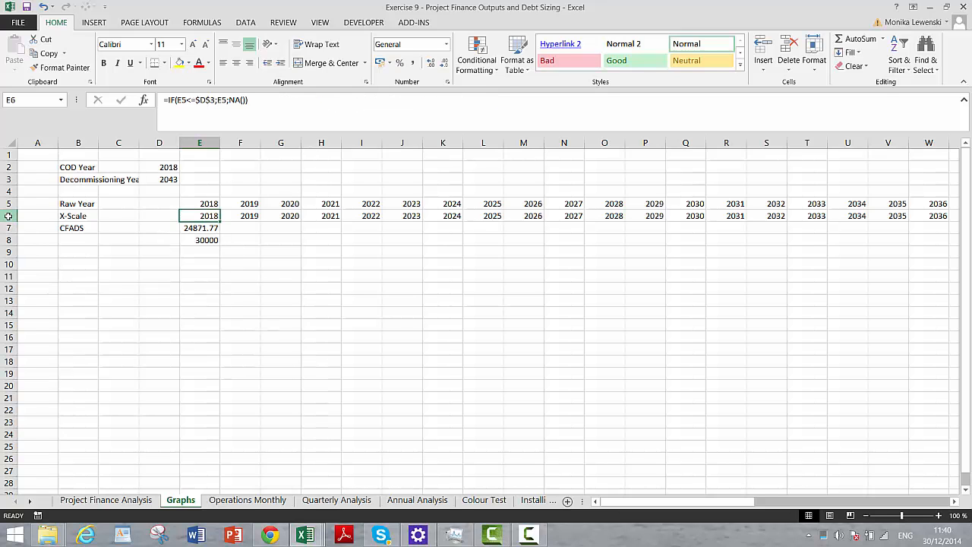
- Label cell B8 as Debt Service
key("Down")
key("Down")
key("Left")
key("Left")
key("Left")
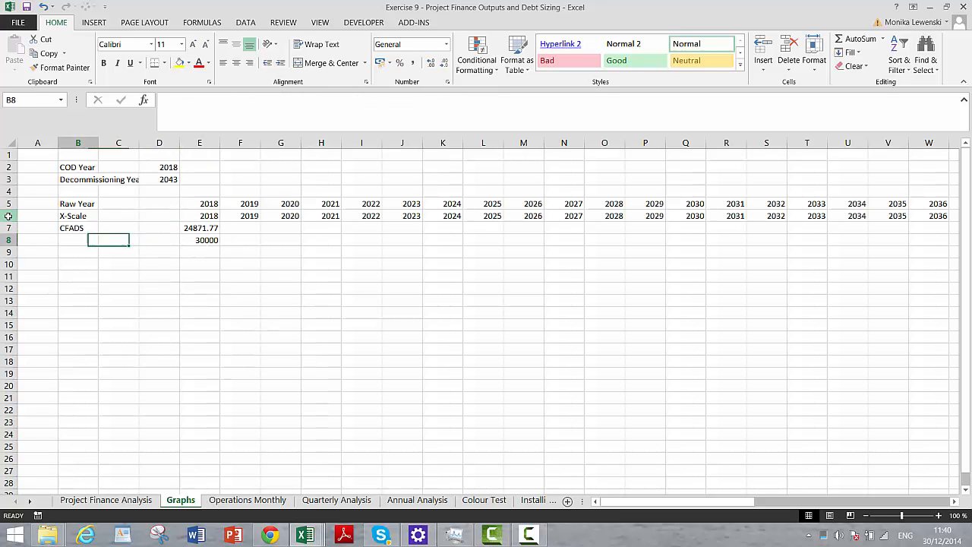
type("Debt")
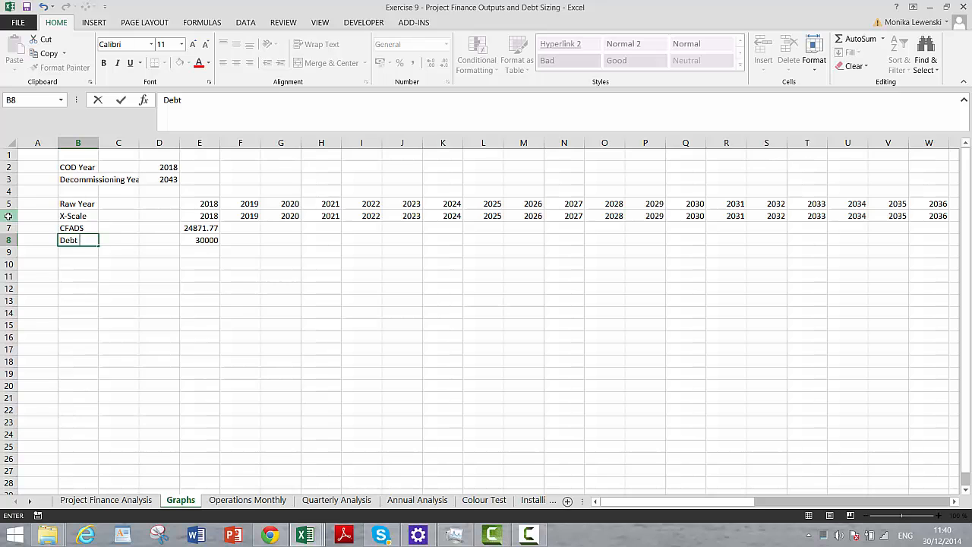
type(" Service")
key("Return")
key("Up")
key("Up")
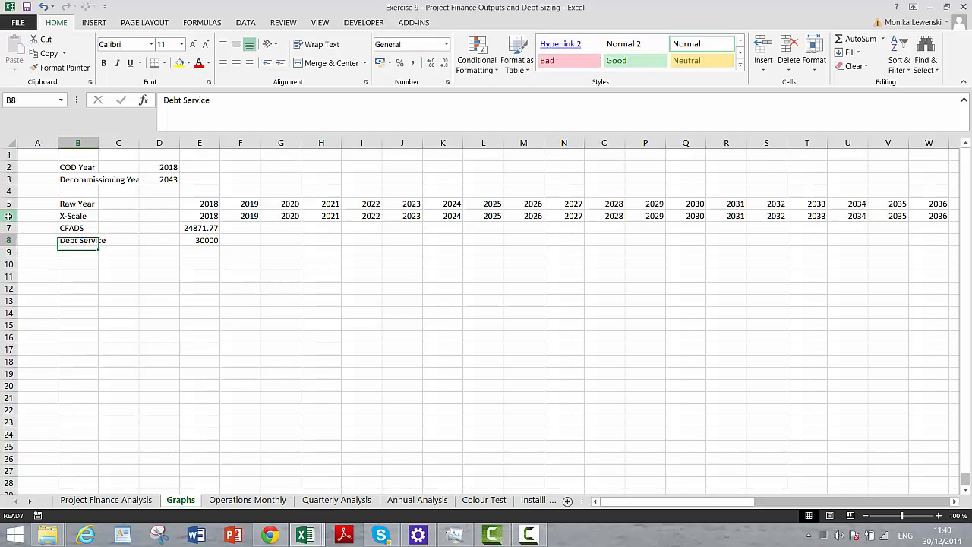
- Format E7:E8 as numbers with a thousands separator and two decimals
key("Right")
key("Right")
key("Right")
key("shift+Down")
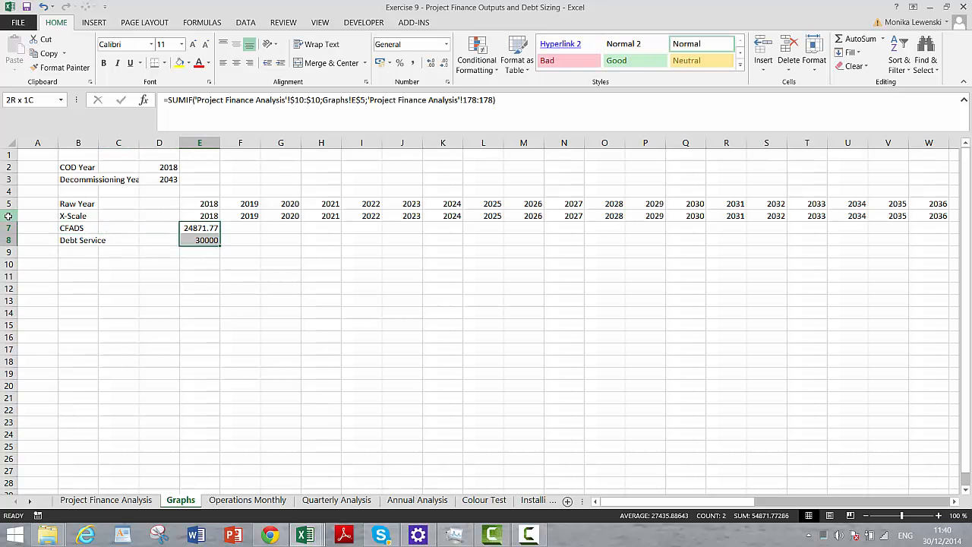
key("ctrl+shift+1")
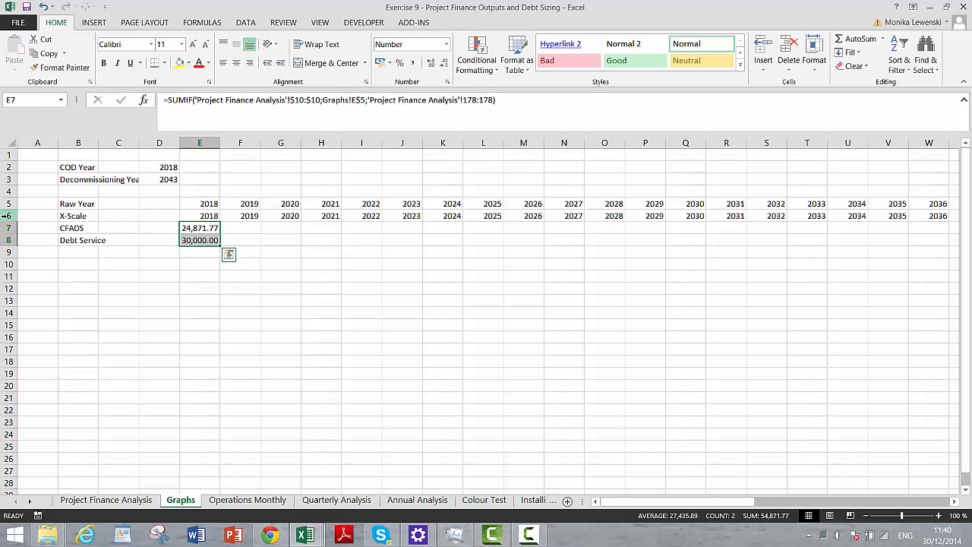
- Fill the CFADS and Debt Service formulas in E7:E8 across the year columns and check the copied CFADS formulas
key("ctrl+shift+r")
key("Right")
key("Right")
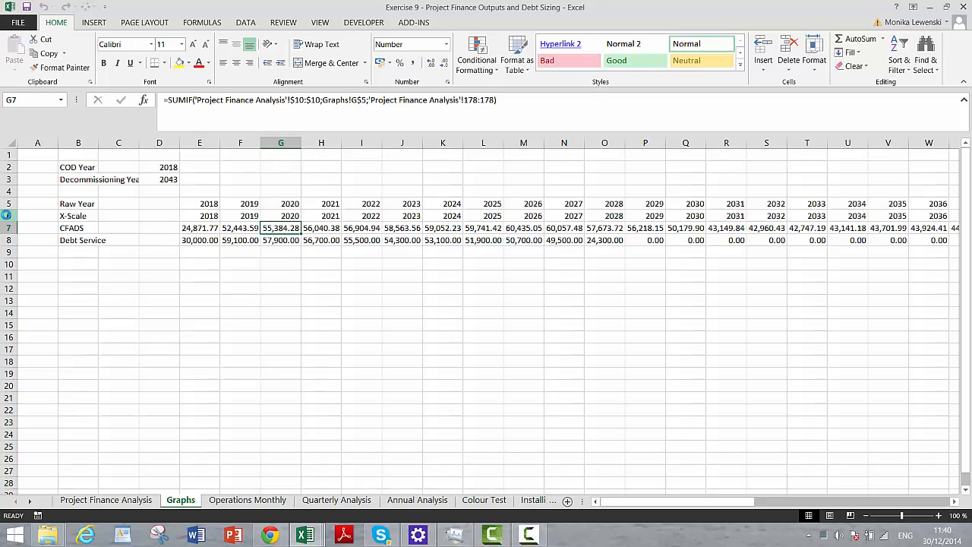
key("Left")
key("Left")
key("Left")
key("Right")
key("Right")
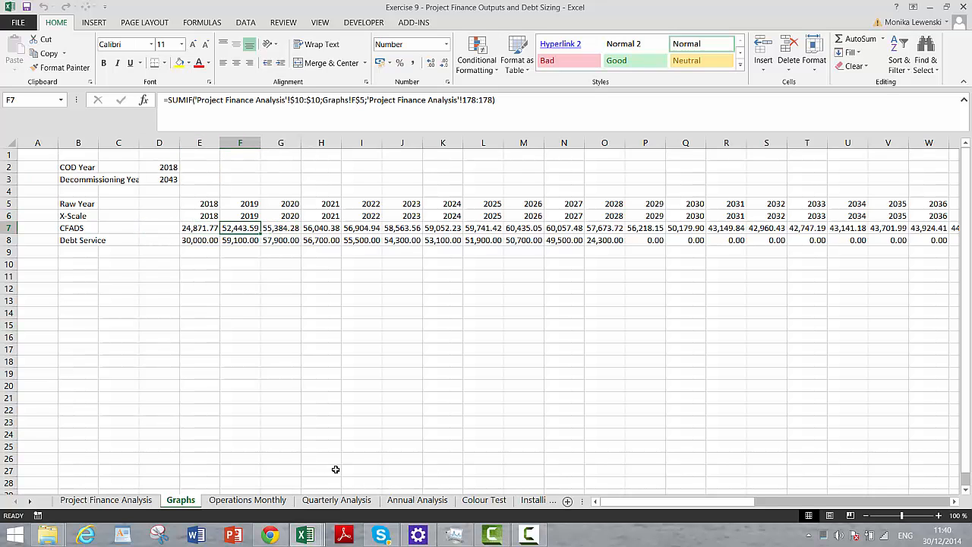
mouse_move(529, 538)
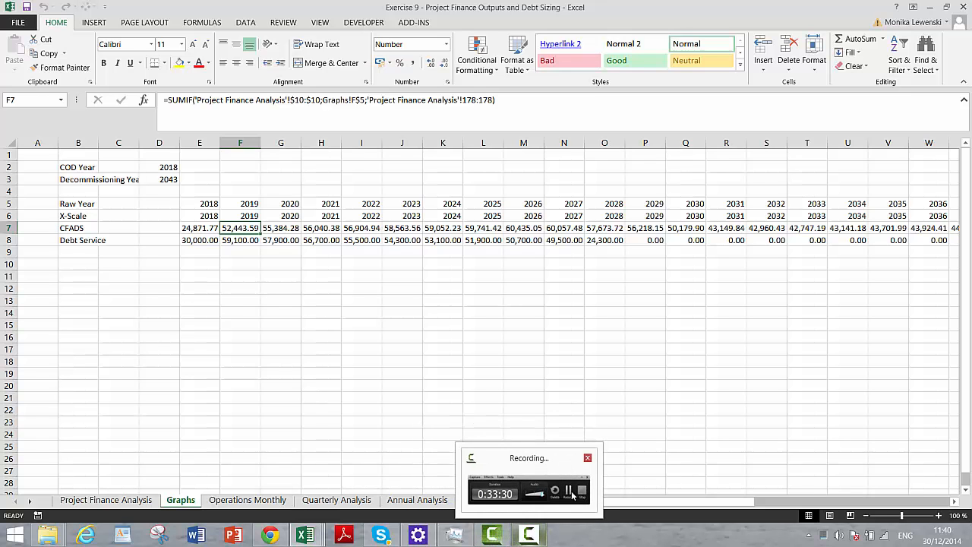
left_click(524, 486)
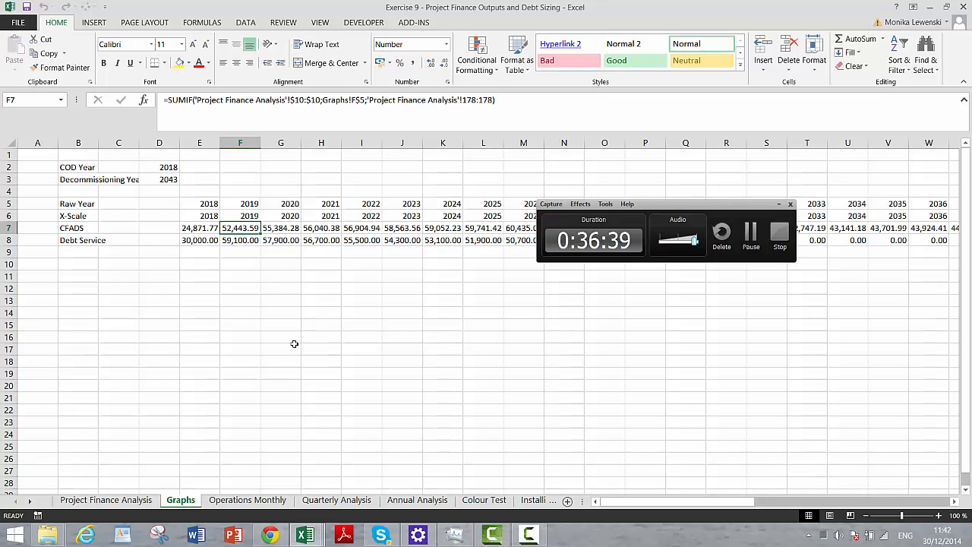
- Examine the Profit and Loss section of the Project Finance Analysis sheet in the operating periods from the COD column onward
left_click(104, 501)
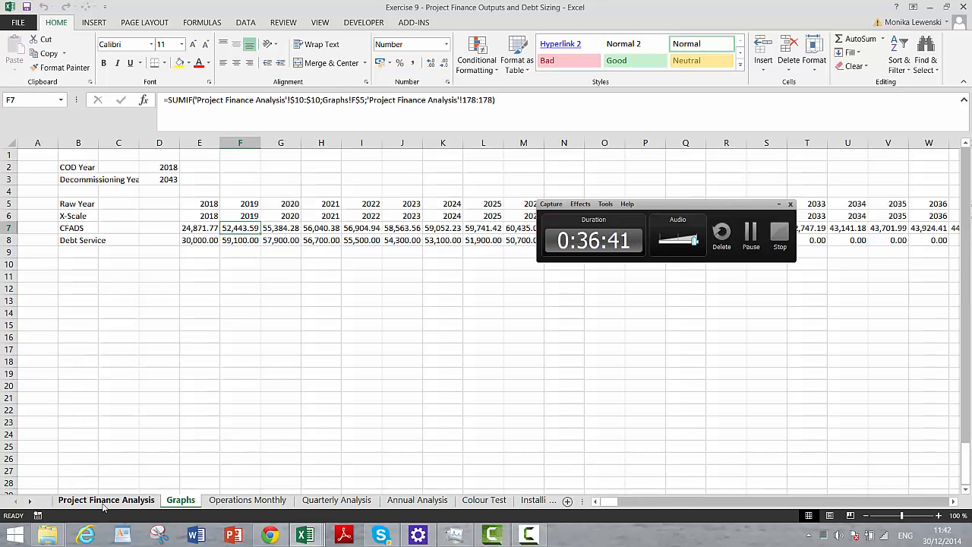
left_click(533, 375)
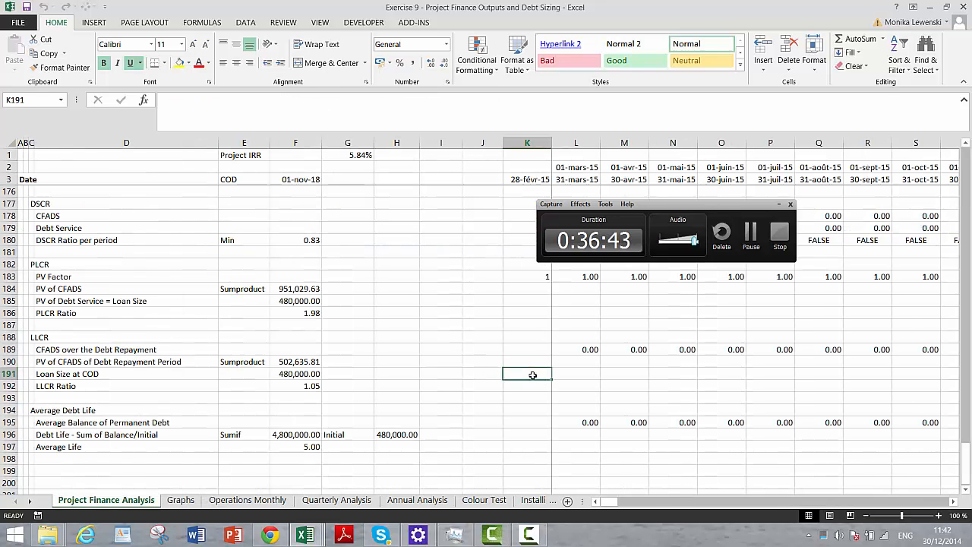
key("Right")
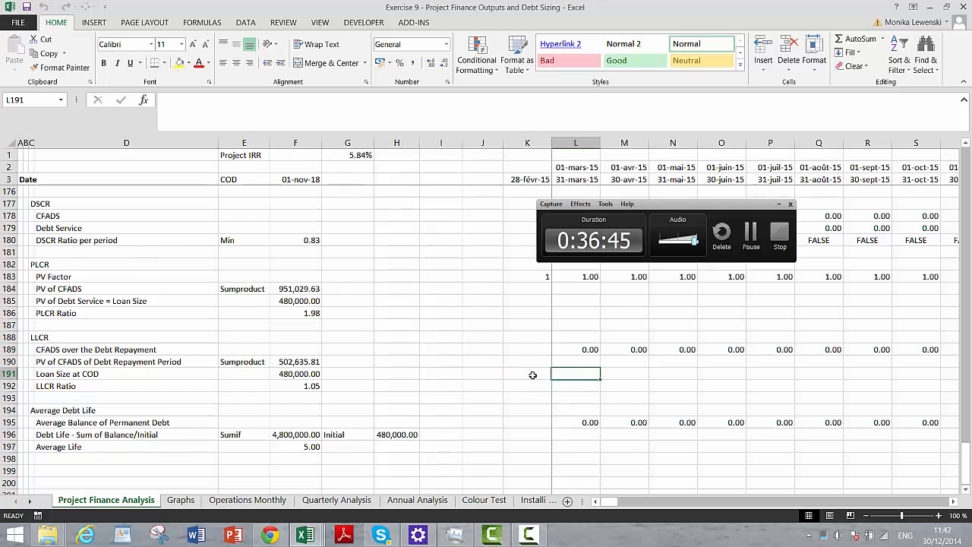
key("Up")
key("Up")
key("Up")
key("Up")
key("Up")
key("Up")
key("Up")
key("Up")
key("Up")
key("Up")
key("Up")
key("Up")
key("Up")
key("Up")
key("Up")
key("Up")
key("Up")
key("Up")
key("Up")
key("Up")
key("Up")
key("Up")
key("Up")
key("Up")
key("Up")
key("Up")
key("Up")
key("Up")
key("Up")
key("Up")
key("Up")
key("Up")
key("Up")
key("Up")
key("Up")
key("Up")
key("Up")
key("Up")
key("Up")
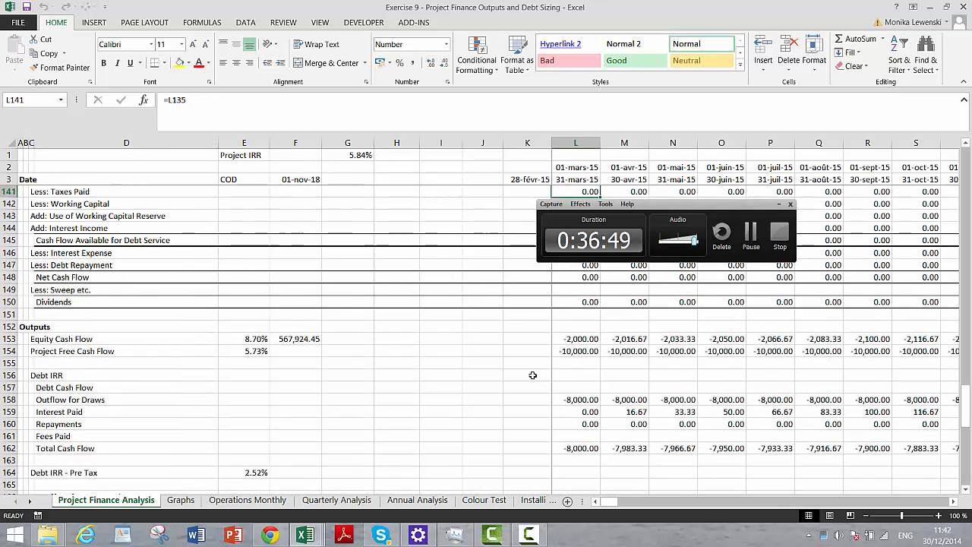
key("Up")
key("Up")
key("Up")
key("Up")
key("Up")
key("Up")
key("Up")
key("Up")
key("Up")
key("Up")
key("Up")
key("Up")
key("Up")
key("Up")
key("Up")
key("Up")
key("Up")
key("Up")
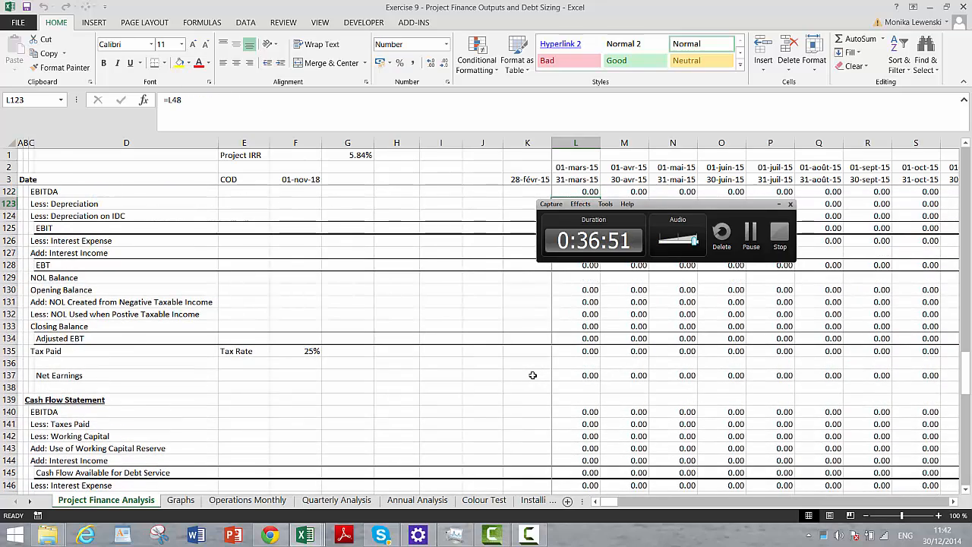
key("Right")
key("Right")
key("Right")
key("Right")
key("Right")
key("Right")
key("Right")
key("Right")
key("Right")
key("Right")
key("Right")
key("Right")
key("Right")
key("Right")
key("Right")
key("Right")
key("Right")
key("Right")
key("Right")
key("Right")
key("Right")
key("Right")
key("Right")
key("Right")
key("Right")
key("Right")
key("Right")
key("Right")
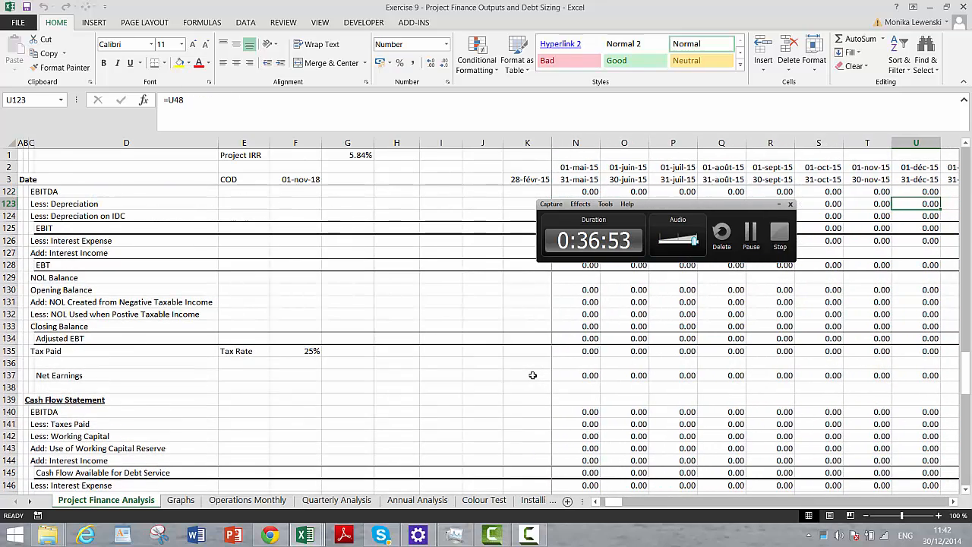
key("Right")
key("Right")
key("Right")
key("Right")
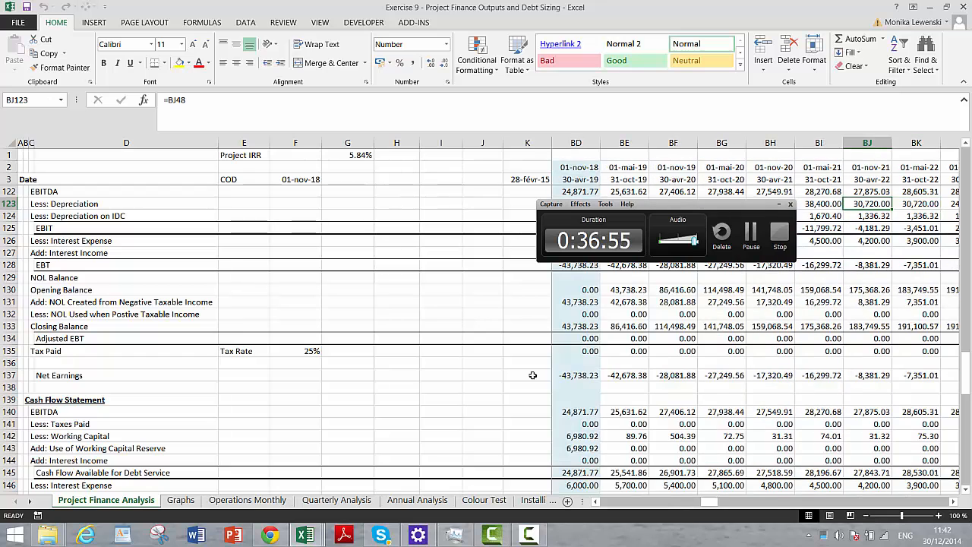
- Review the cash flow statement down to Equity Cash Flow and the debt sizing, funding and repayment inputs
key("Down")
key("Down")
key("Down")
key("Down")
key("Down")
key("Down")
key("Down")
key("Down")
key("Down")
key("Down")
key("Down")
key("Down")
key("Down")
key("Down")
key("Down")
key("Down")
key("Down")
key("Down")
key("Down")
key("Down")
key("Down")
key("Down")
key("Down")
key("Down")
key("Down")
key("Down")
key("Down")
key("Down")
key("Down")
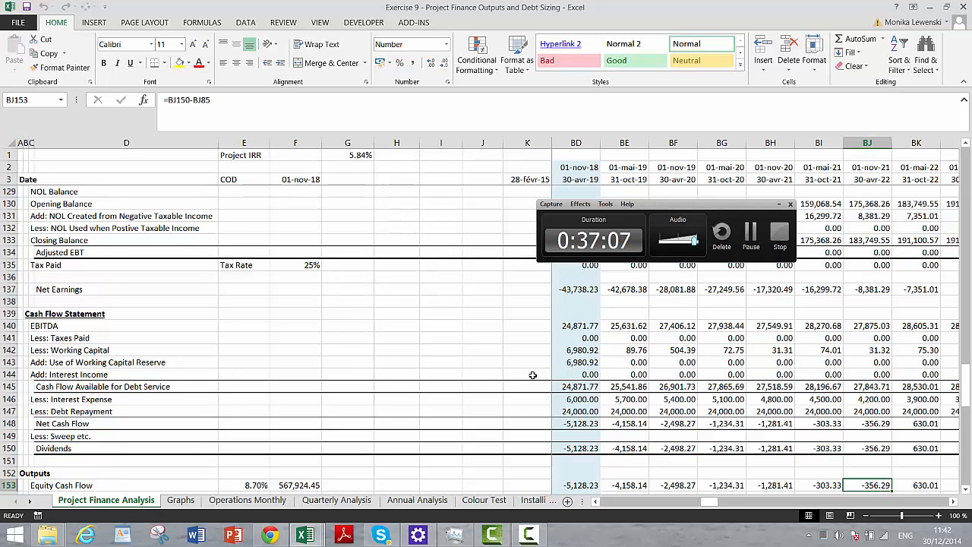
key("Page_Up")
key("Page_Up")
key("Page_Up")
key("Page_Up")
key("Page_Up")
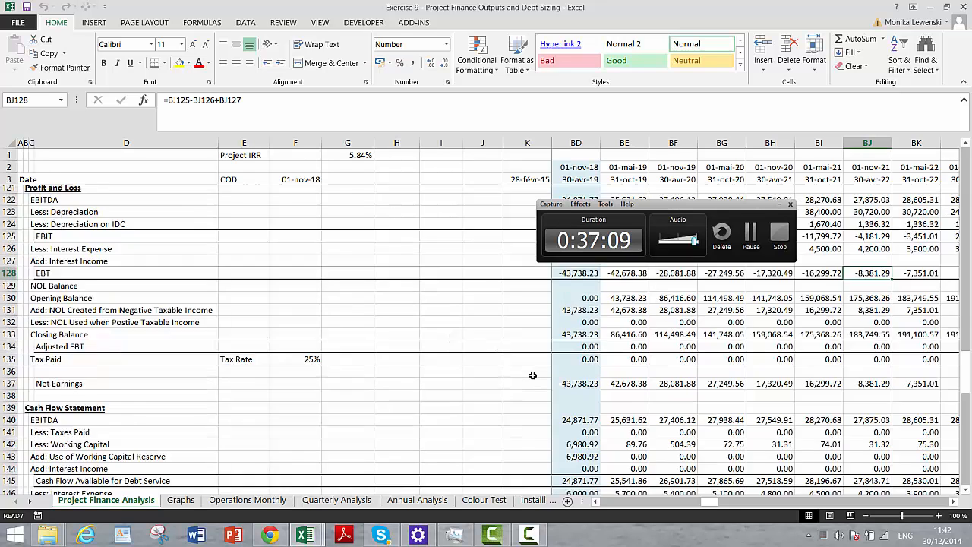
scroll(532, 376, "up", 2)
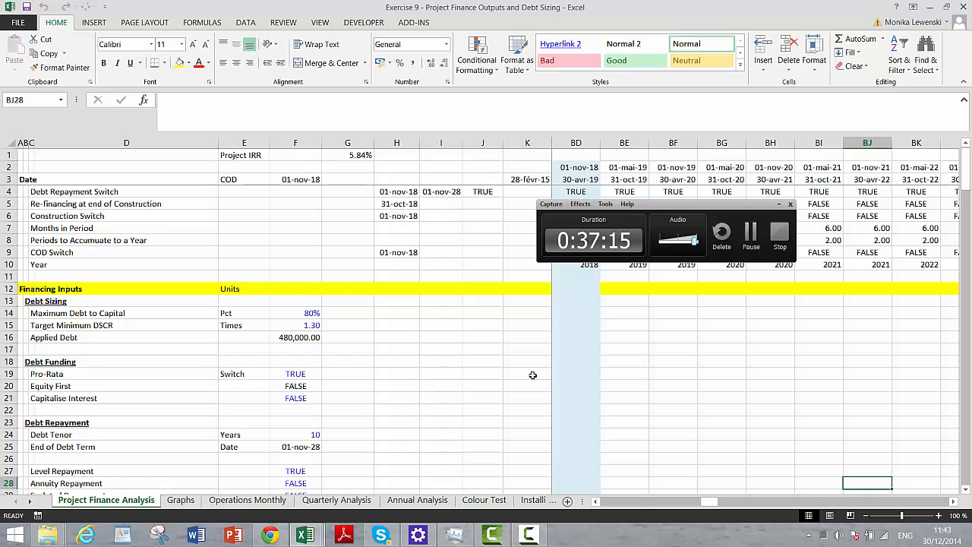
key("Down")
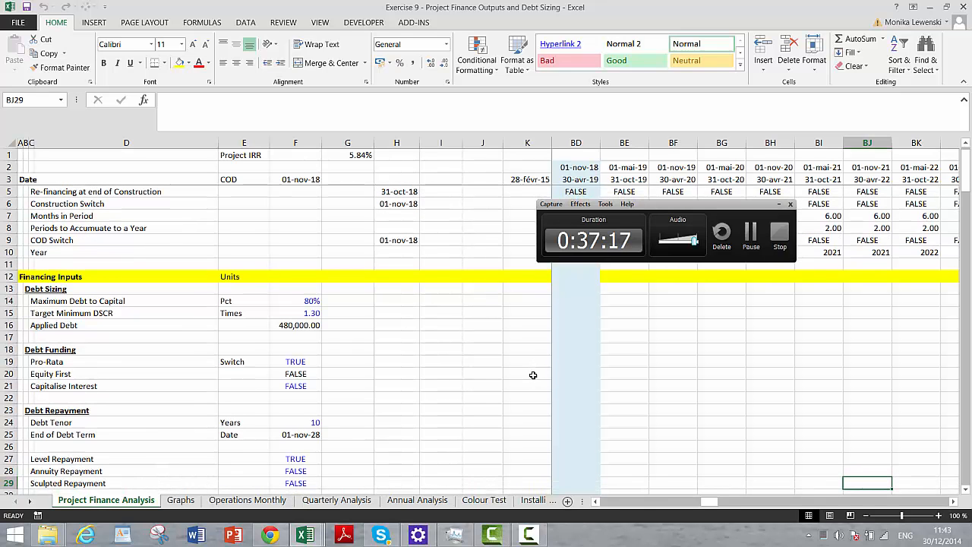
left_click(752, 233)
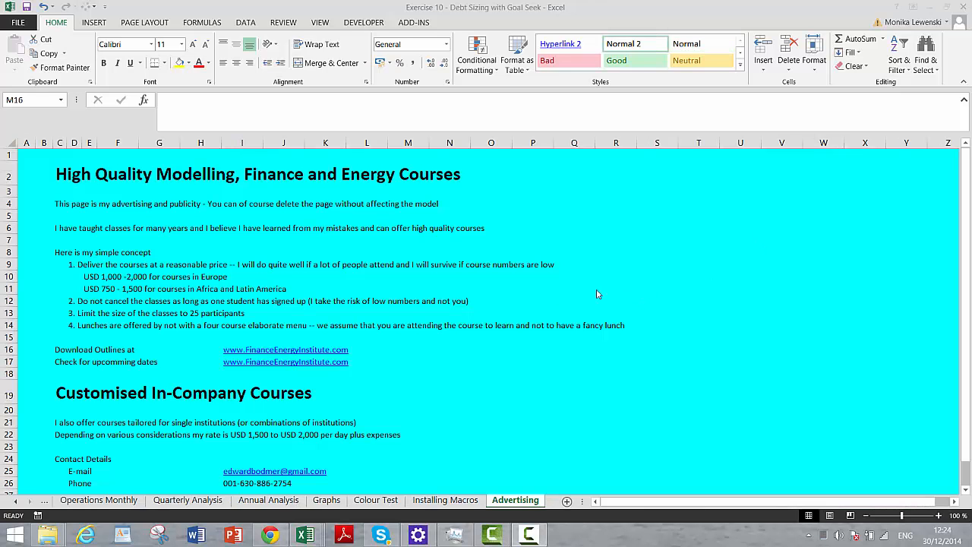